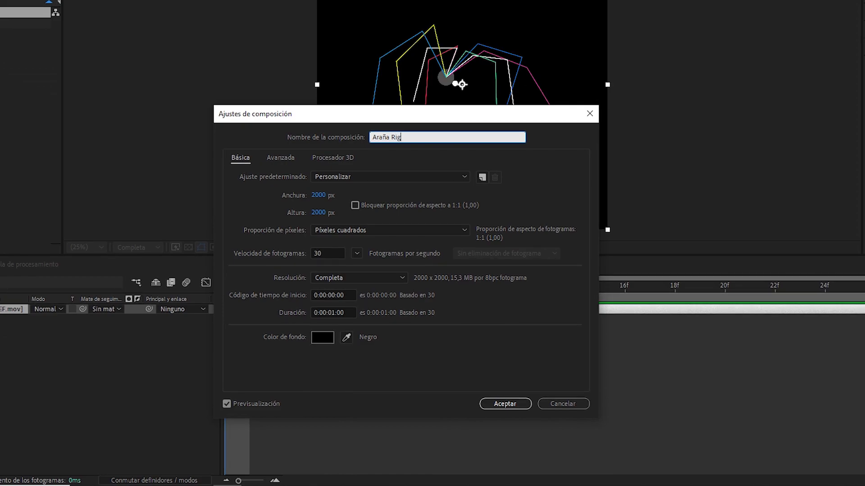
# Set the composition's duration to 0:00:10:00, keeping its 2000 x 2000 px size and 30 fps, and accept the settings.
pyautogui.click(318, 212)
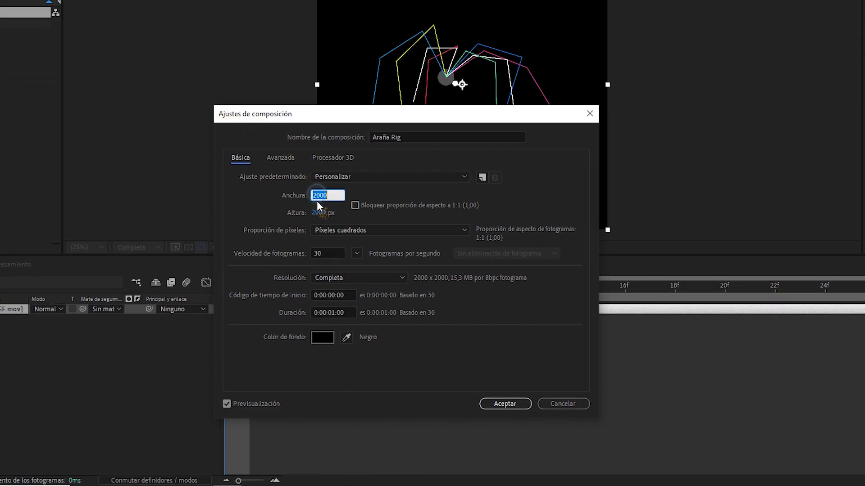
pyautogui.click(336, 253)
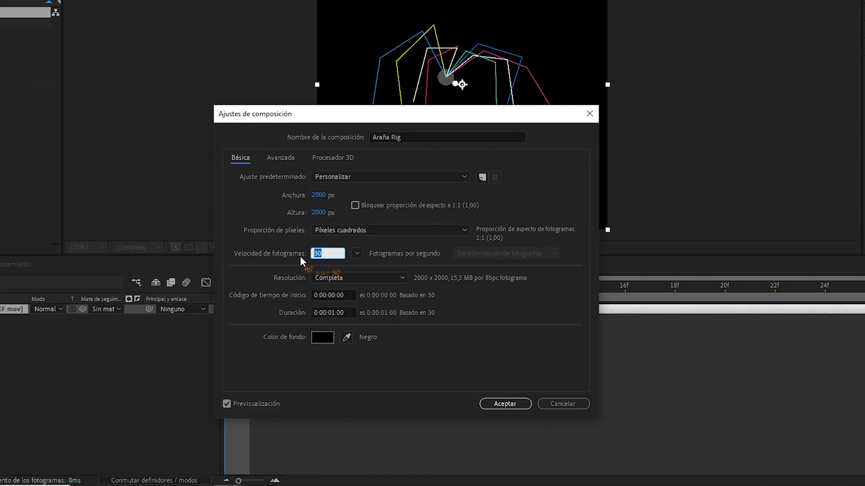
pyautogui.click(339, 312)
pyautogui.write('1000')
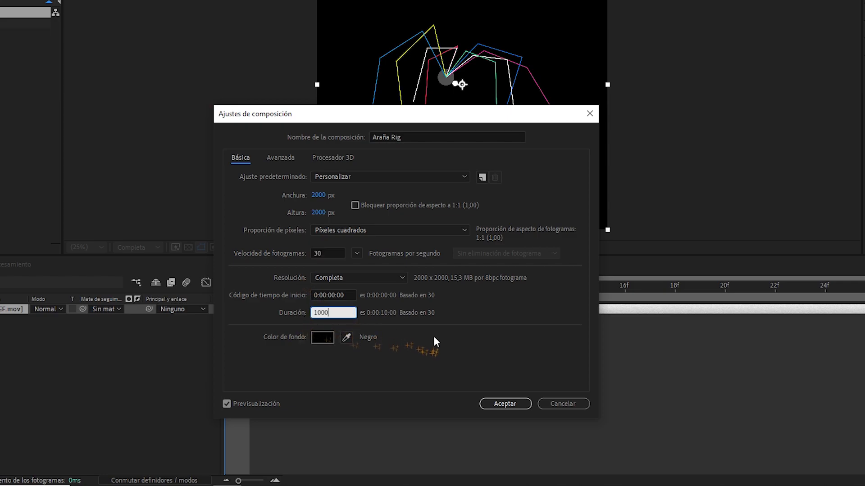
pyautogui.press('Tab')
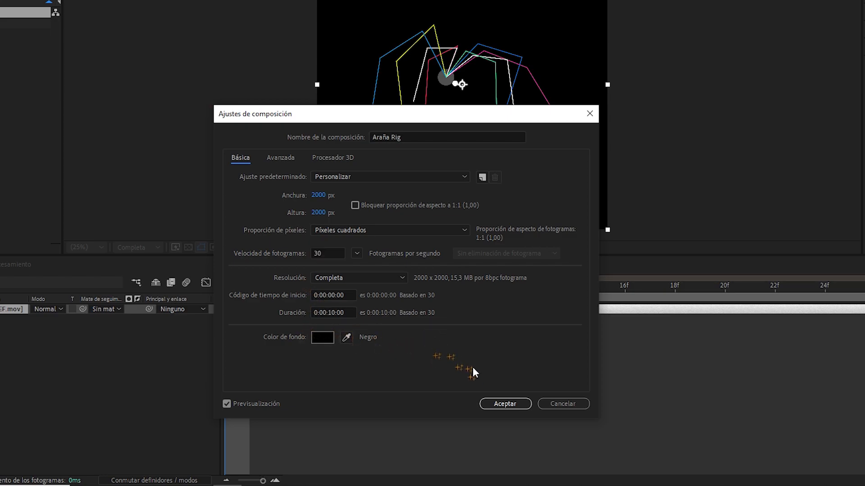
pyautogui.click(504, 404)
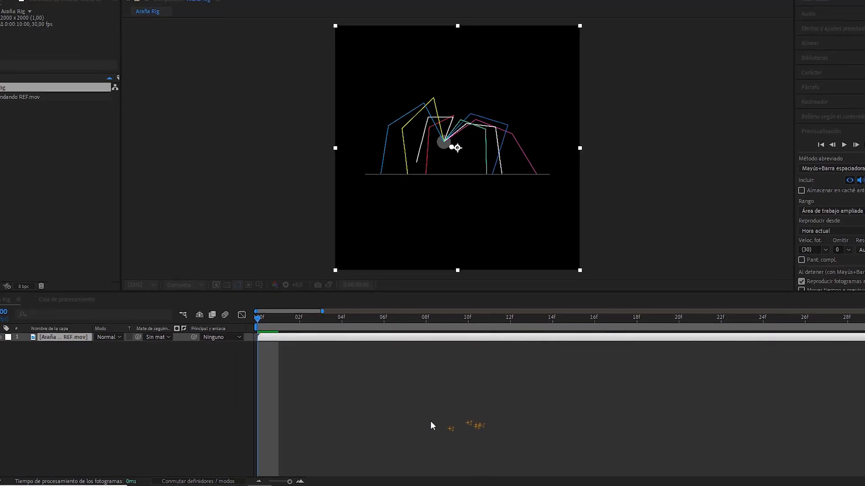
# End the work area at the reference video's last frame, 0:00:00:29.
pyautogui.moveTo(289, 481); pyautogui.dragTo(300, 484)
pyautogui.click(543, 332)
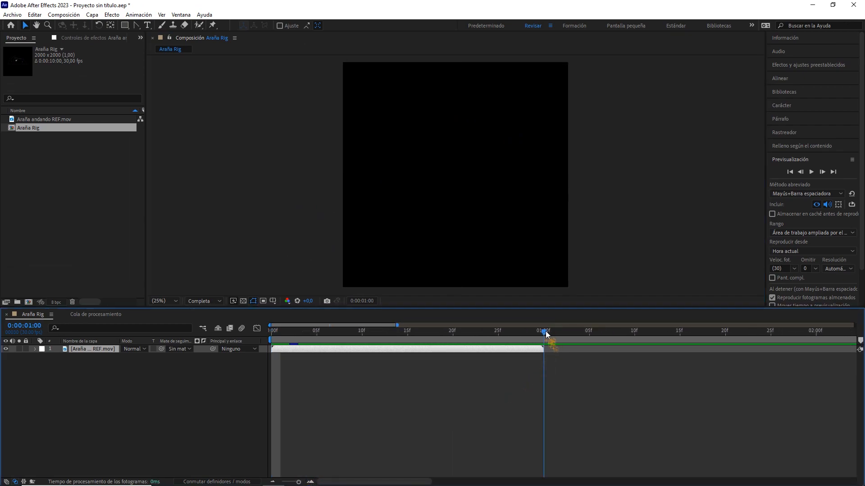
pyautogui.click(539, 332)
pyautogui.press('n')
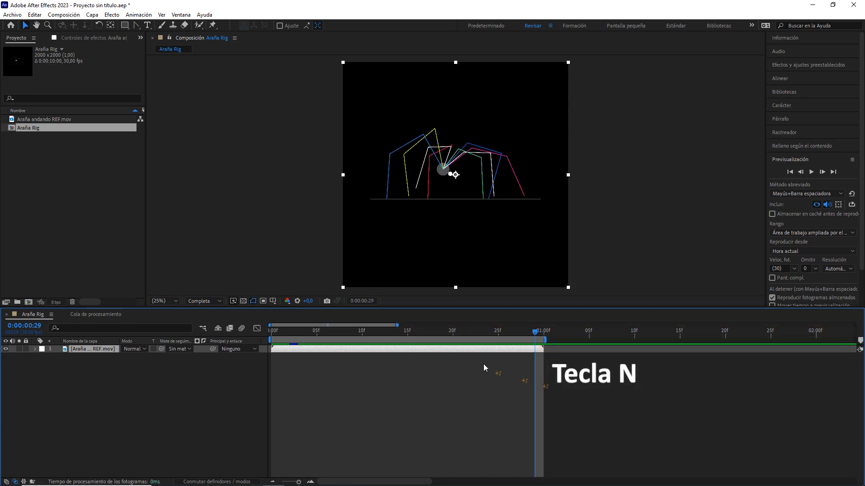
# Add a new empty shape layer to the Araña Rig composition.
pyautogui.rightClick(152, 377)
pyautogui.moveTo(258, 272)
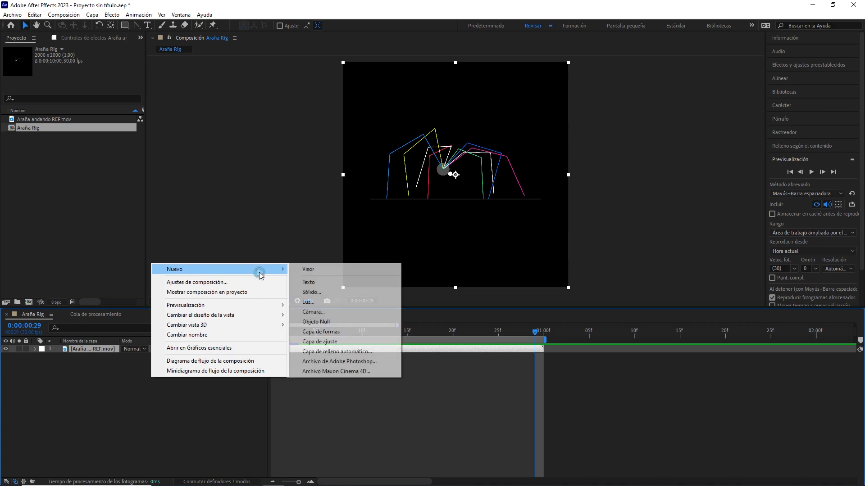
pyautogui.click(336, 330)
pyautogui.press('q')
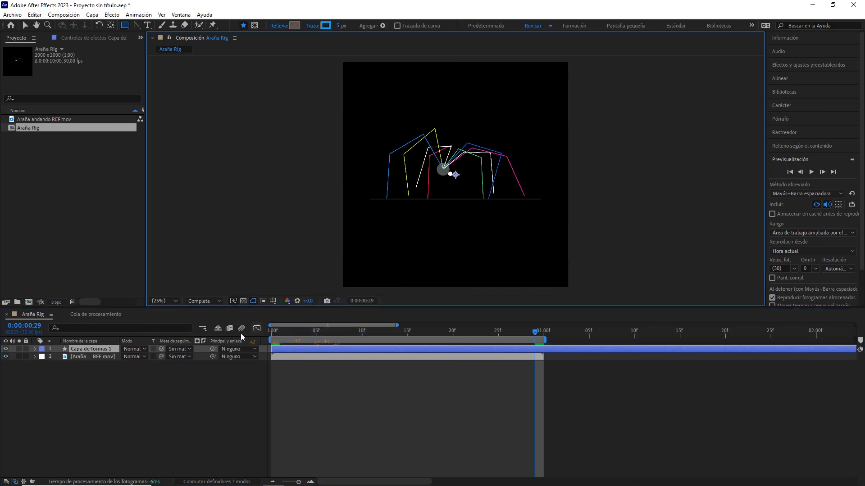
# Rename the new shape layer "cuerpo araña" and set its label colour to Rojo.
pyautogui.press('Return')
pyautogui.write('cuerpo araña')
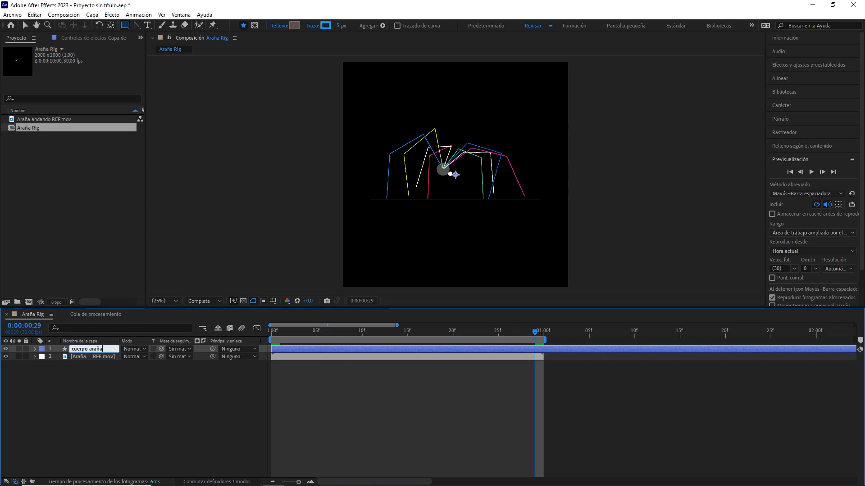
pyautogui.click(40, 350)
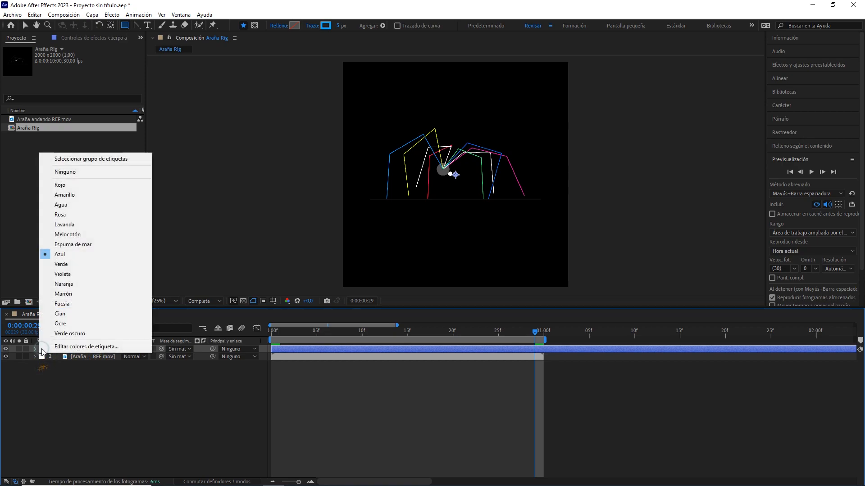
pyautogui.click(77, 186)
# Go to the first frame and add an elliptical path and a fill to the cuerpo araña layer's contents.
pyautogui.moveTo(306, 328); pyautogui.dragTo(241, 330)
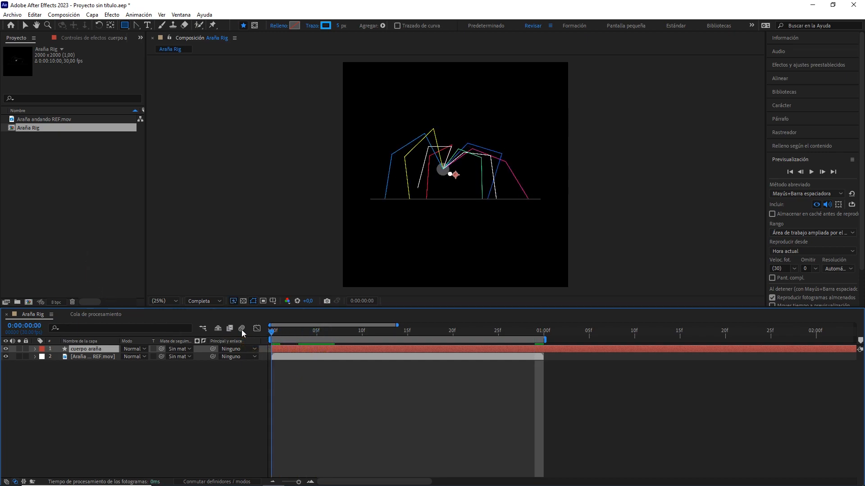
pyautogui.click(35, 350)
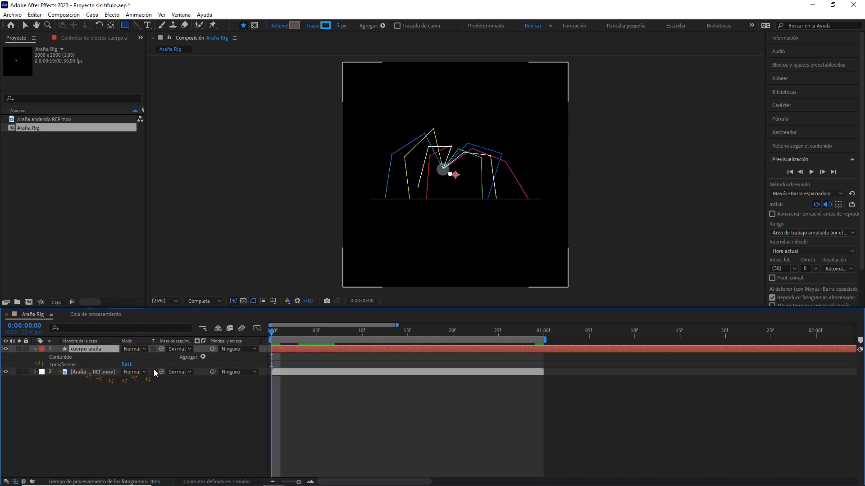
pyautogui.click(203, 357)
pyautogui.click(228, 182)
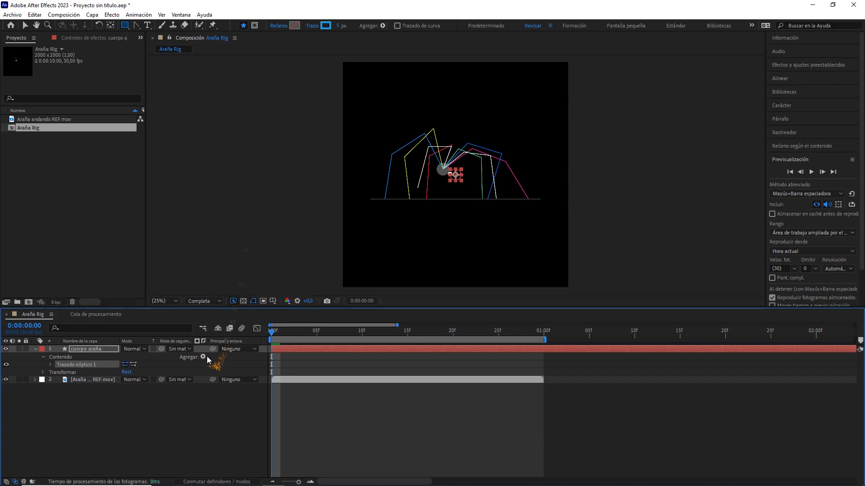
pyautogui.click(203, 357)
pyautogui.click(231, 215)
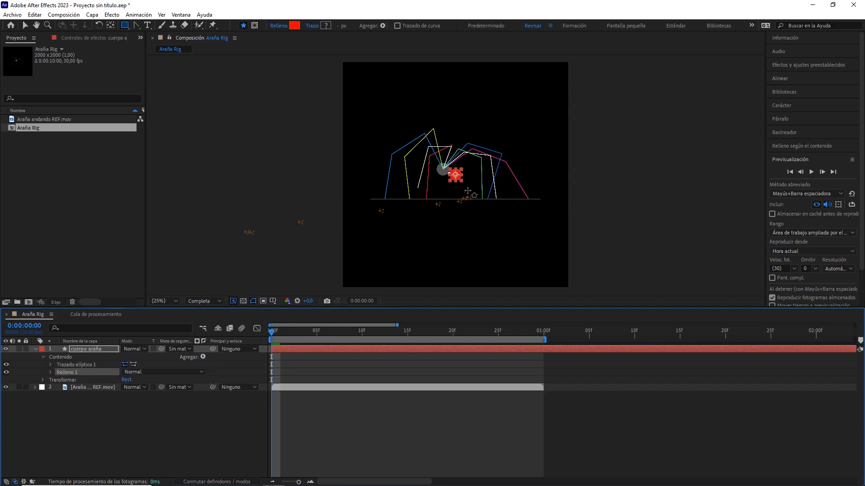
# Move the red circle onto the centre of the reference spider's grey body circle.
pyautogui.scroll(4, 468, 193)
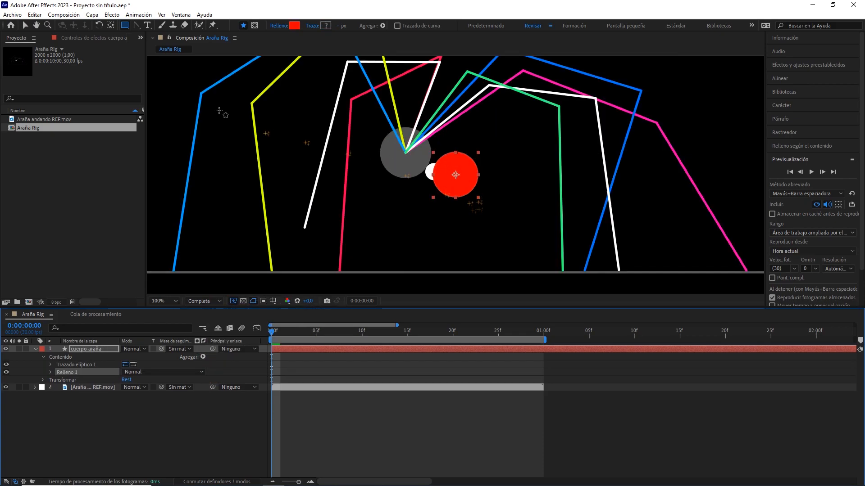
pyautogui.click(26, 25)
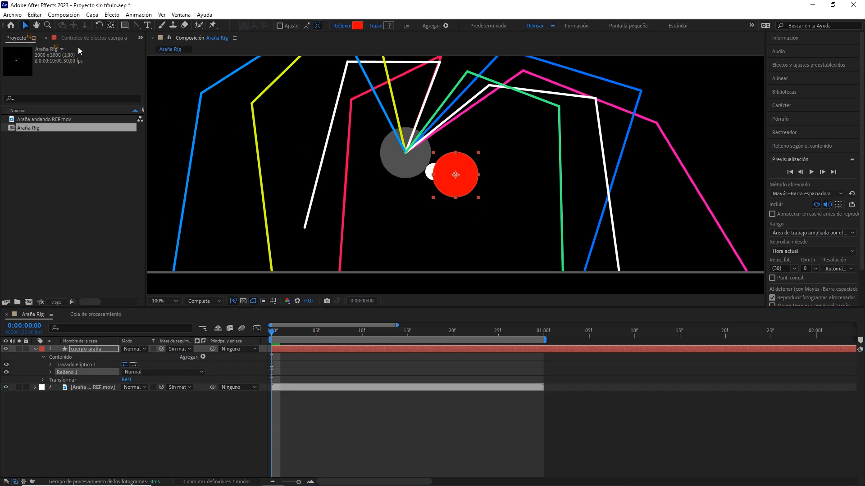
pyautogui.scroll(2, 418, 183)
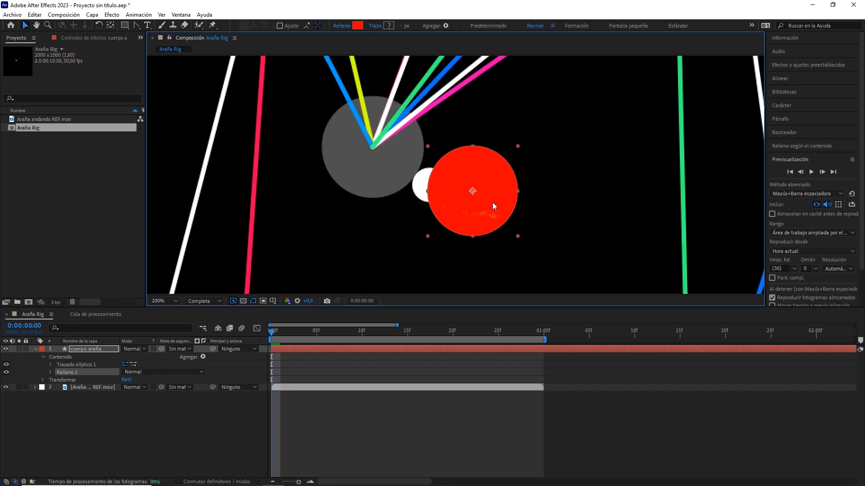
pyautogui.moveTo(485, 201); pyautogui.dragTo(393, 158)
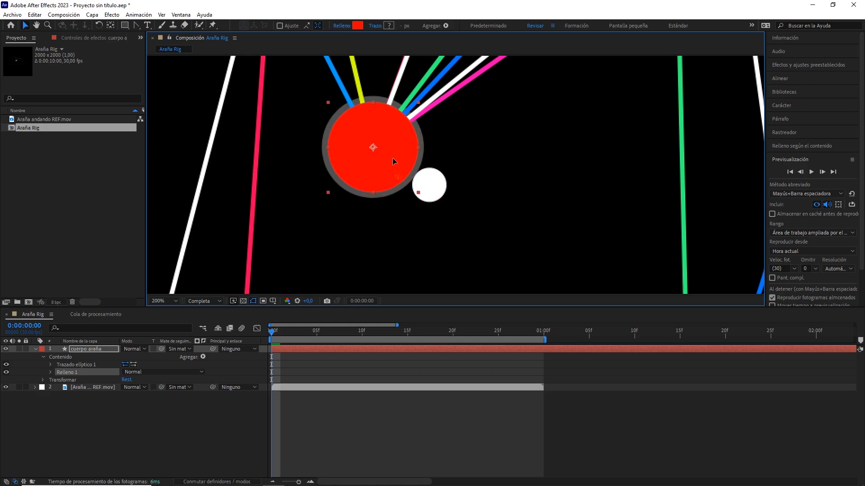
# Scale the cuerpo araña layer to 112% so the circle covers the grey reference body.
pyautogui.click(100, 350)
pyautogui.press('s')
pyautogui.moveTo(145, 356); pyautogui.dragTo(149, 357)
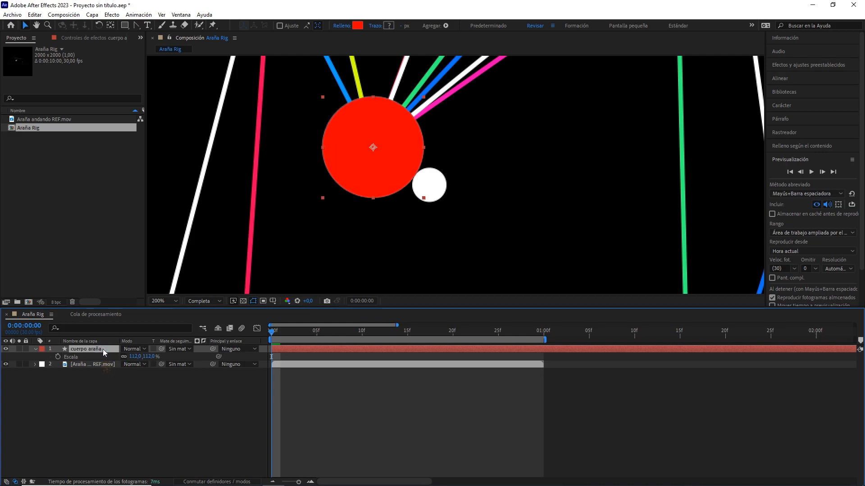
# Set identical Position keyframes for the cuerpo araña layer at 0:00:00:00 and 0:00:01:00.
pyautogui.press(',')
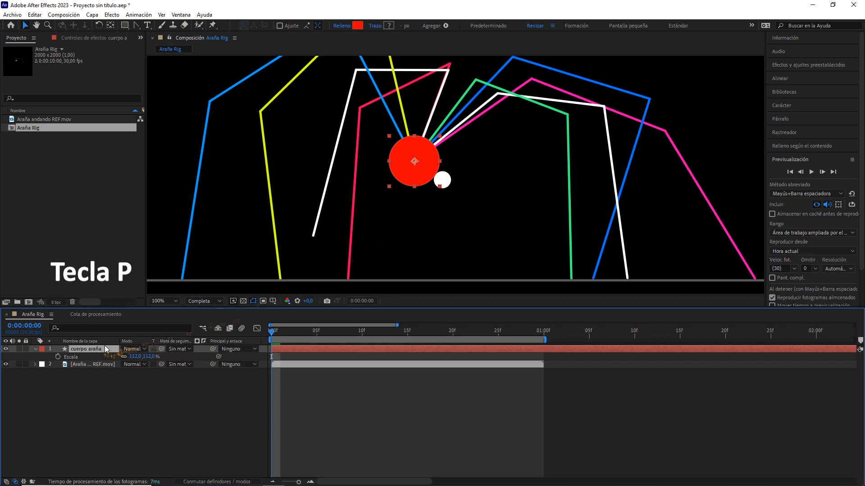
pyautogui.press('p')
pyautogui.click(58, 357)
pyautogui.click(353, 332)
pyautogui.moveTo(371, 331); pyautogui.dragTo(539, 344)
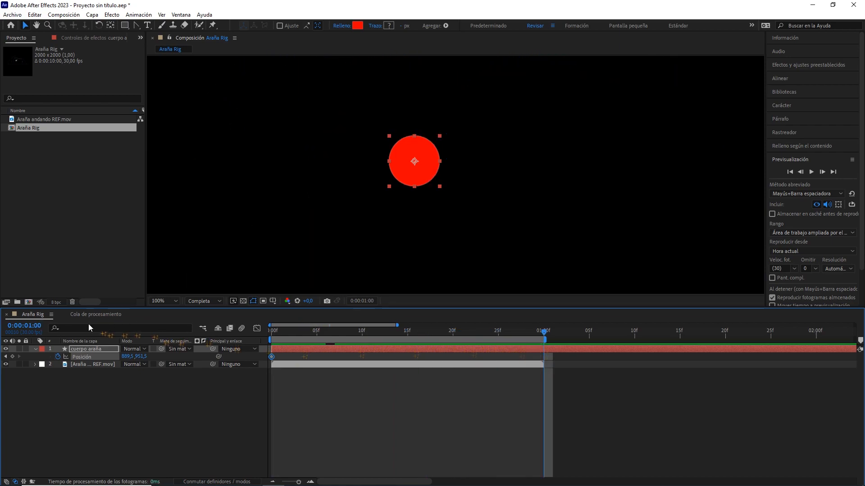
pyautogui.click(12, 356)
# At frame 15, set the cuerpo araña layer's horizontal position to 1101,5 so it covers the reference body.
pyautogui.moveTo(459, 332); pyautogui.dragTo(410, 338)
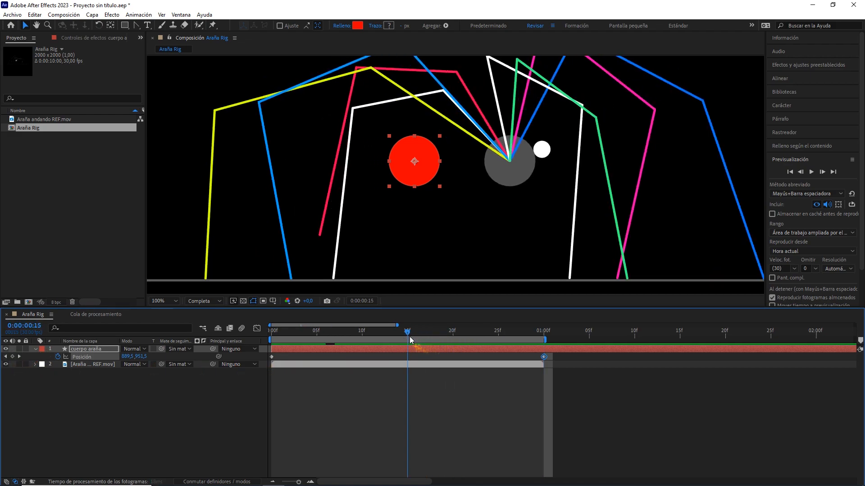
pyautogui.click(25, 326)
pyautogui.moveTo(123, 357); pyautogui.dragTo(218, 356)
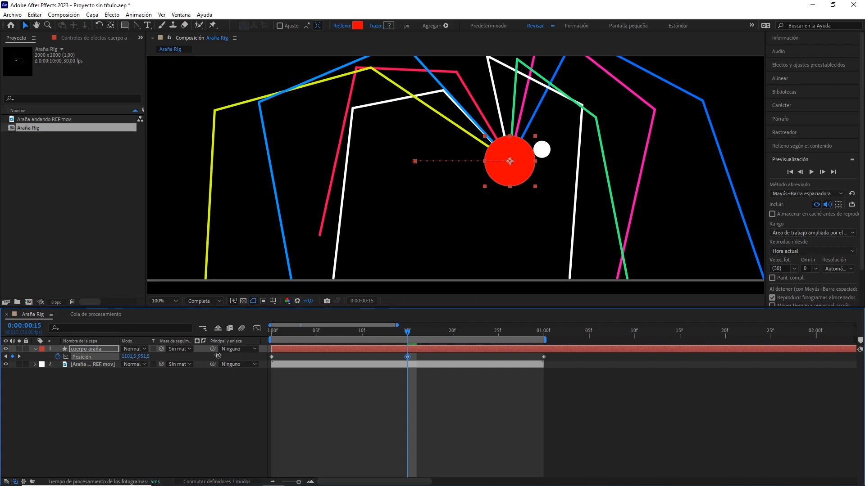
# At frame 7, bend the motion path downward from its first point with the Convert Vertex tool until the circle matches the reference body.
pyautogui.moveTo(295, 336); pyautogui.dragTo(335, 336)
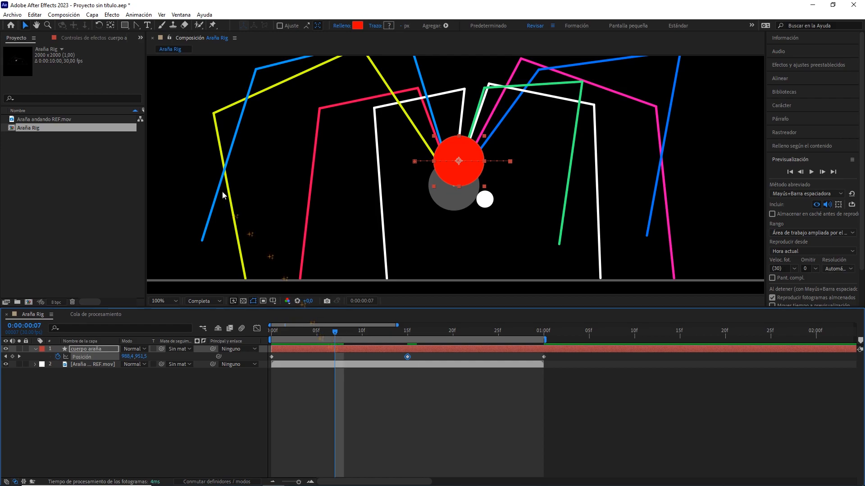
pyautogui.click(137, 25)
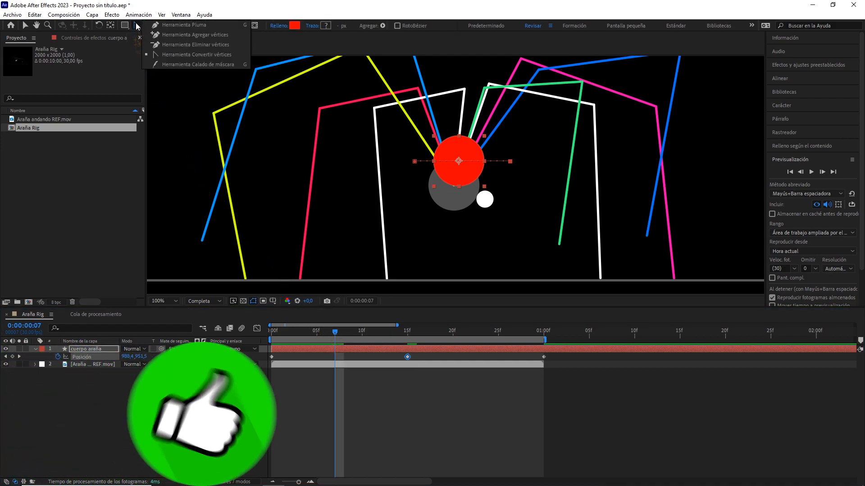
pyautogui.click(186, 55)
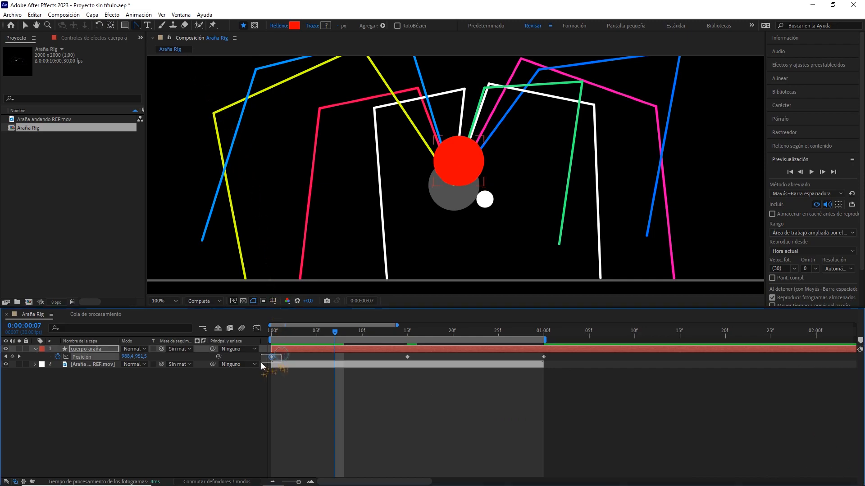
pyautogui.click(415, 162)
pyautogui.moveTo(417, 162); pyautogui.dragTo(448, 221)
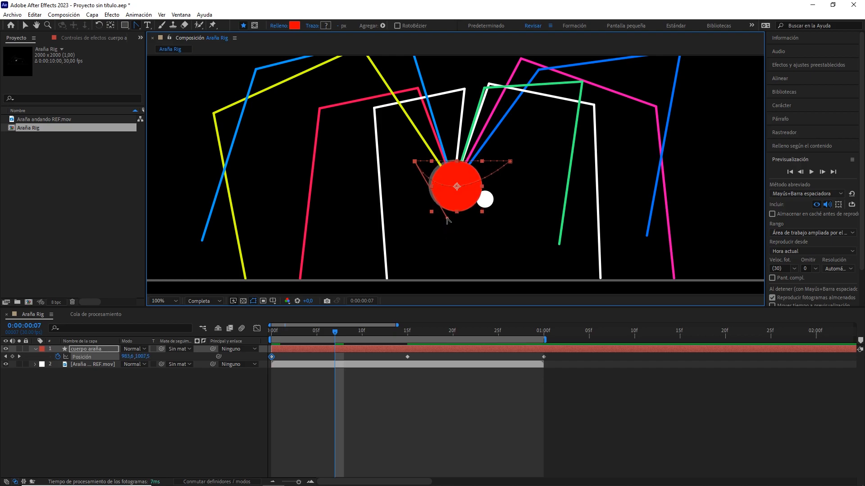
# At frame 23, bend the return motion path downward from the frame 15 keyframe's point, mirroring the first curve.
pyautogui.moveTo(359, 331); pyautogui.dragTo(491, 337)
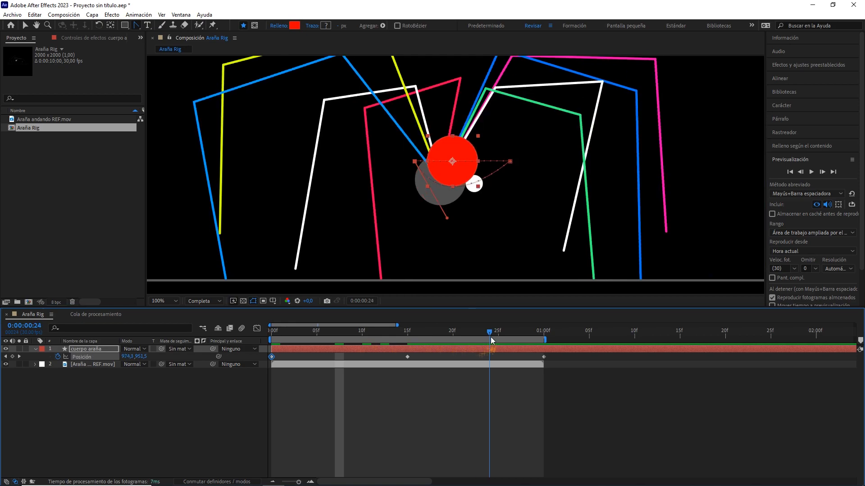
pyautogui.scroll(2, 469, 223)
pyautogui.moveTo(406, 335); pyautogui.dragTo(551, 368)
pyautogui.moveTo(564, 147); pyautogui.dragTo(495, 262)
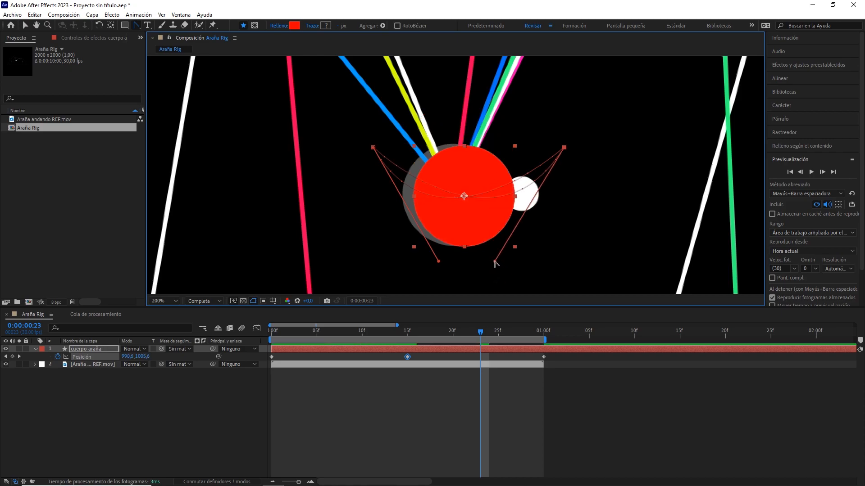
# Preview the body's motion over the reference, hide the reference video layer, and preview the circle alone.
pyautogui.press(',')
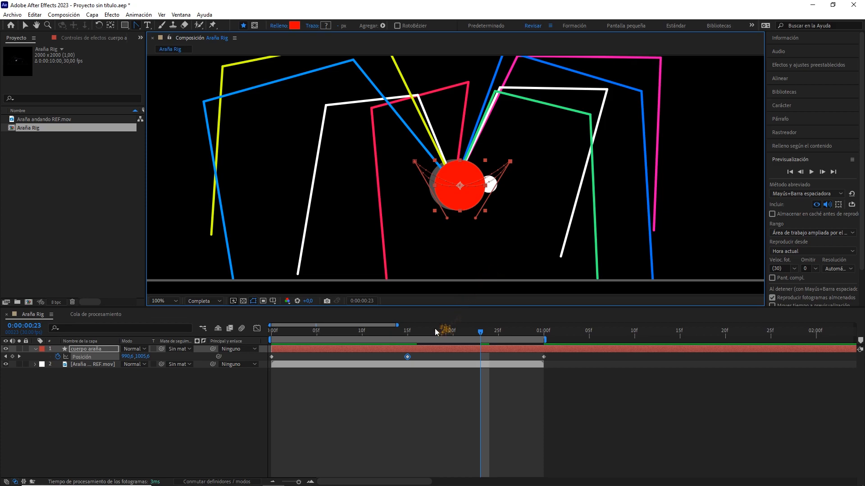
pyautogui.click(408, 392)
pyautogui.press('space')
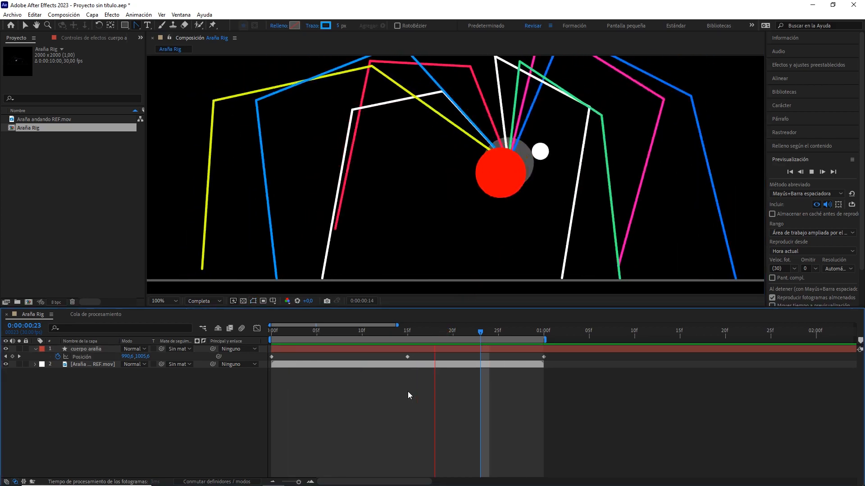
pyautogui.press('space')
pyautogui.click(6, 364)
pyautogui.press('space')
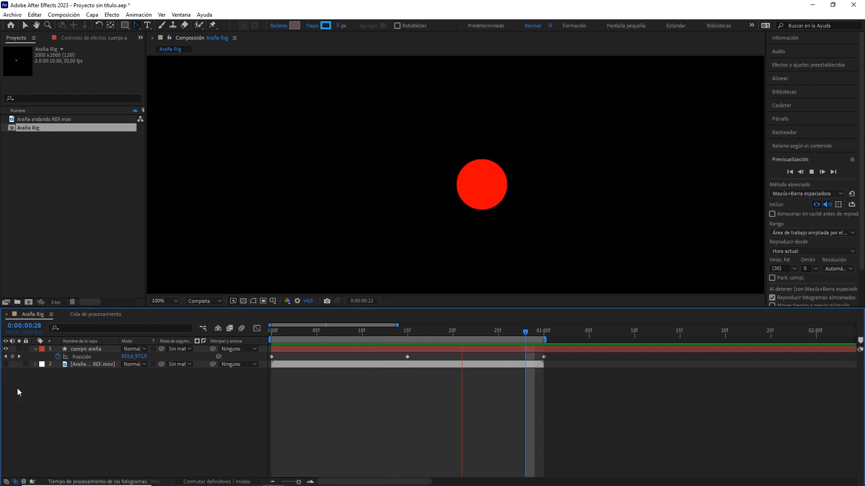
pyautogui.press('space')
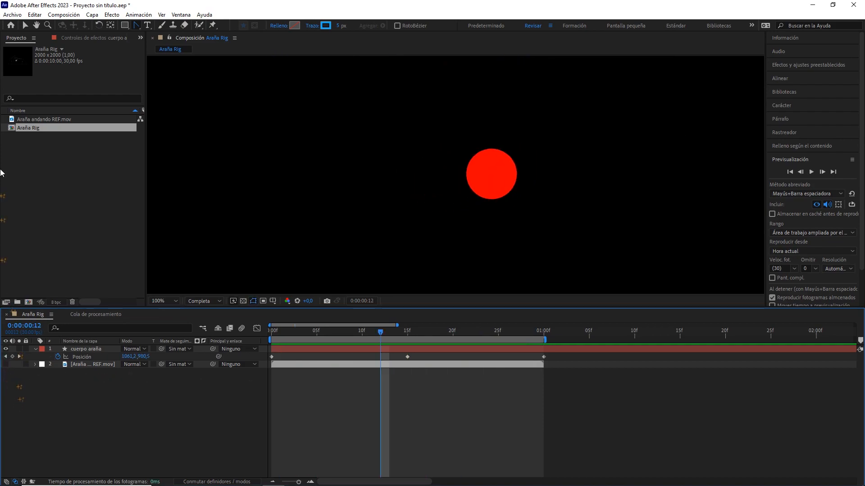
# Apply Easy Ease to all three position keyframes of the cuerpo araña layer.
pyautogui.press('v')
pyautogui.moveTo(545, 351); pyautogui.dragTo(268, 360)
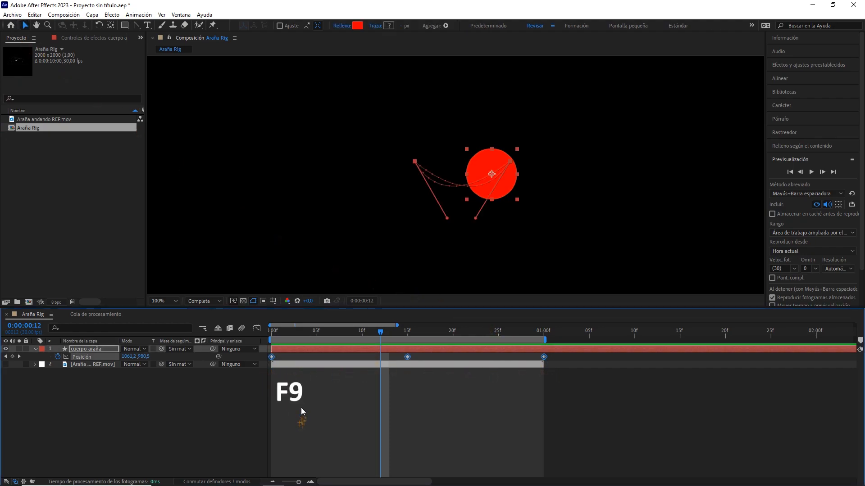
pyautogui.press('F9')
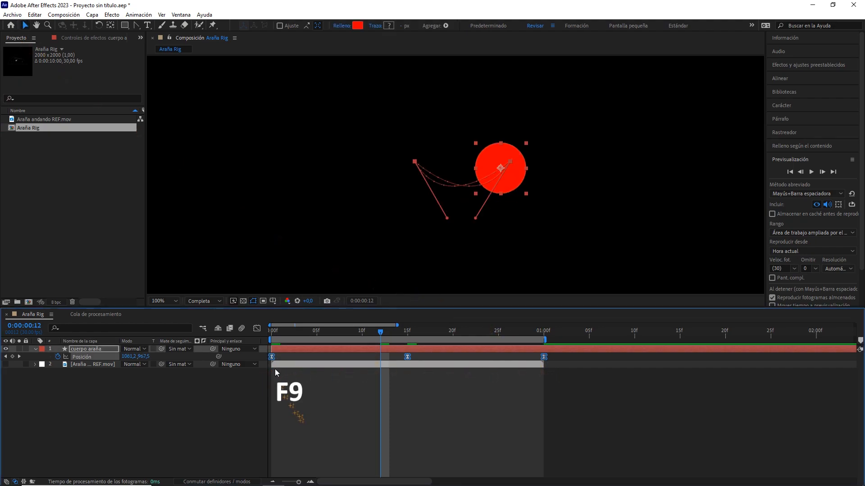
# In the graph editor, set the frame 15 position keyframe's incoming and outgoing velocity influence to 65%.
pyautogui.click(255, 329)
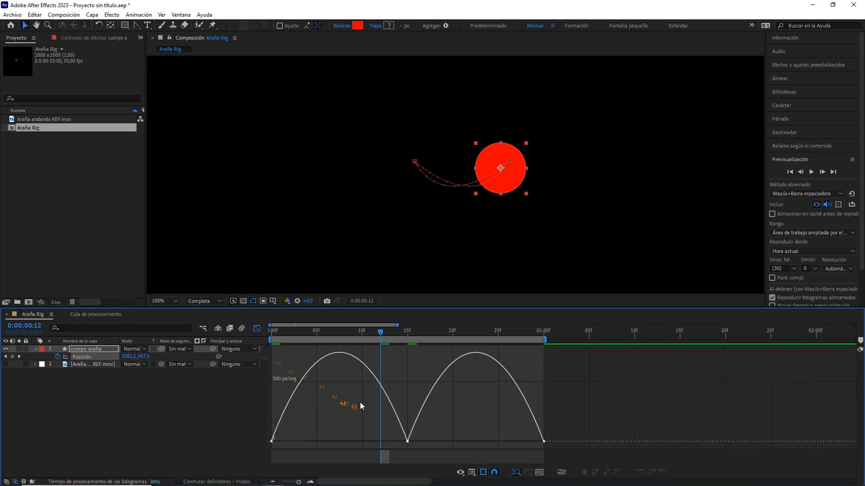
pyautogui.doubleClick(408, 442)
pyautogui.click(531, 253)
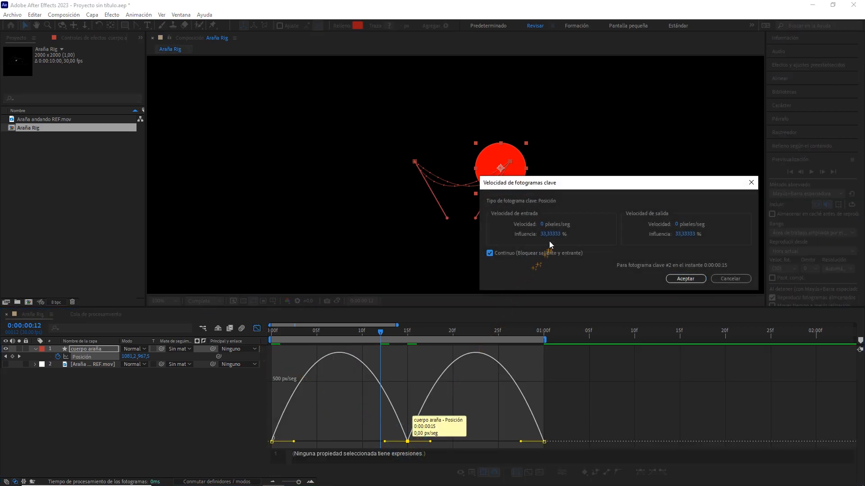
pyautogui.doubleClick(552, 235)
pyautogui.write('65')
pyautogui.press('Tab')
pyautogui.write('65')
pyautogui.click(686, 279)
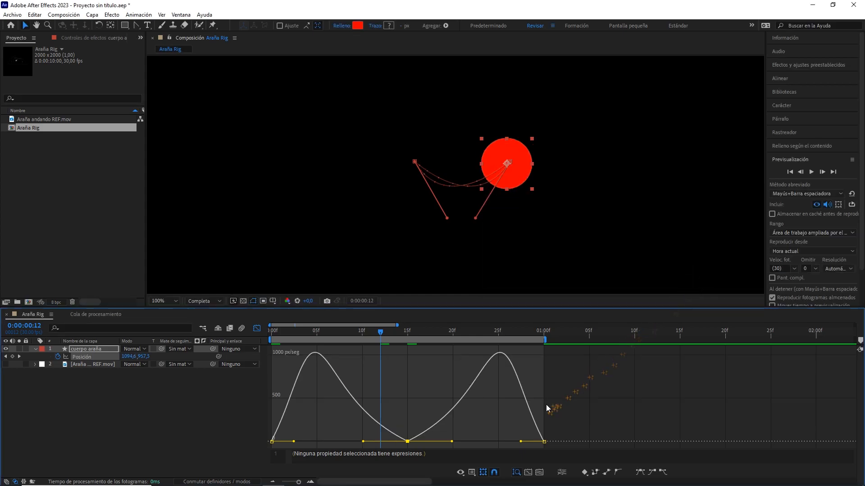
# Set the last position keyframe's incoming influence and the first position keyframe's outgoing influence to 65%.
pyautogui.doubleClick(544, 442)
pyautogui.doubleClick(554, 234)
pyautogui.write('65')
pyautogui.click(686, 279)
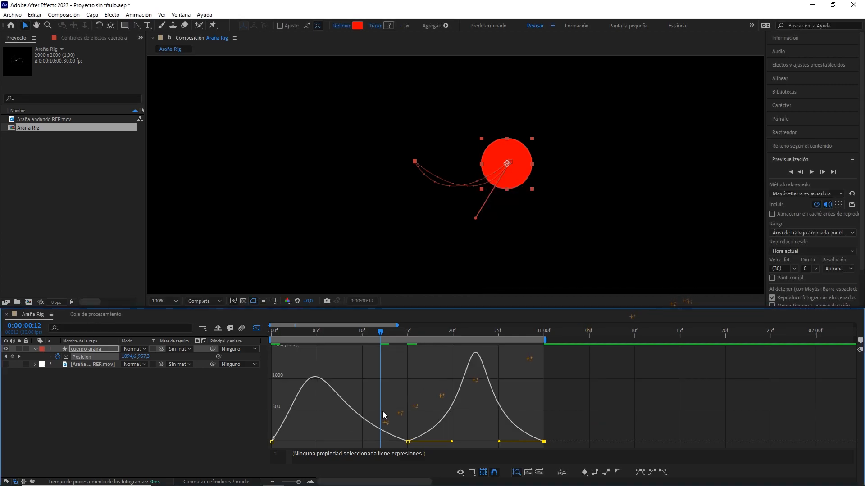
pyautogui.doubleClick(272, 442)
pyautogui.doubleClick(686, 233)
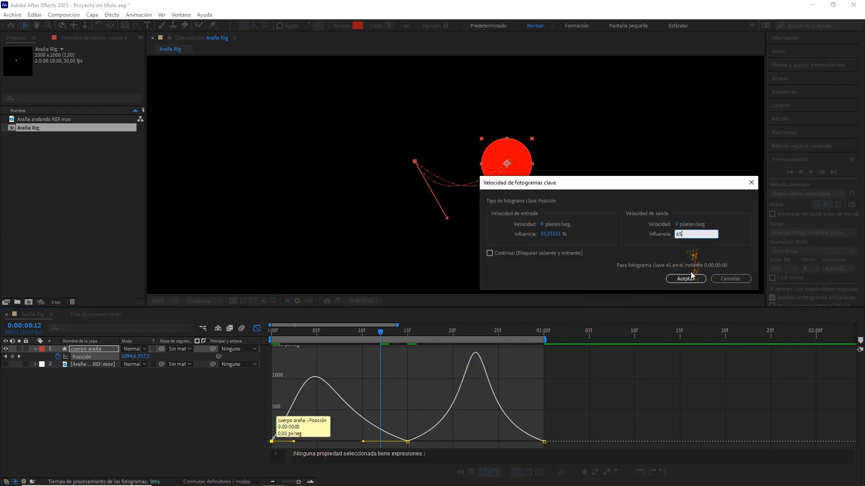
pyautogui.write('65')
pyautogui.click(691, 274)
# Preview the eased body motion from frame 0.
pyautogui.moveTo(415, 331); pyautogui.dragTo(223, 379)
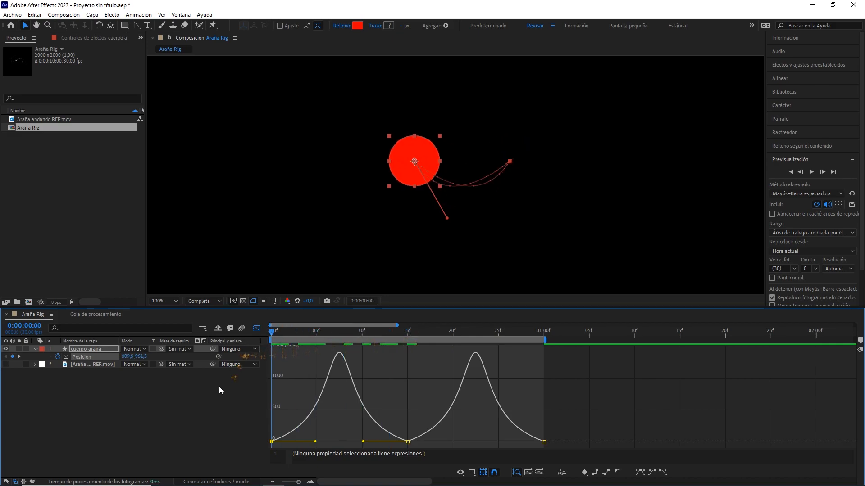
pyautogui.click(215, 394)
pyautogui.press('space')
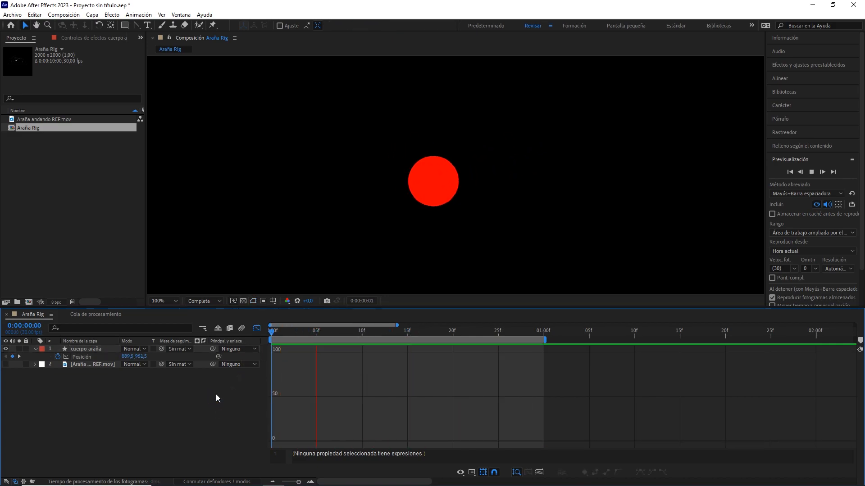
pyautogui.press('space')
# Close the graph editor, show the reference video layer again at frame 0, and set its opacity to 20%.
pyautogui.click(257, 330)
pyautogui.click(271, 332)
pyautogui.click(5, 365)
pyautogui.click(80, 366)
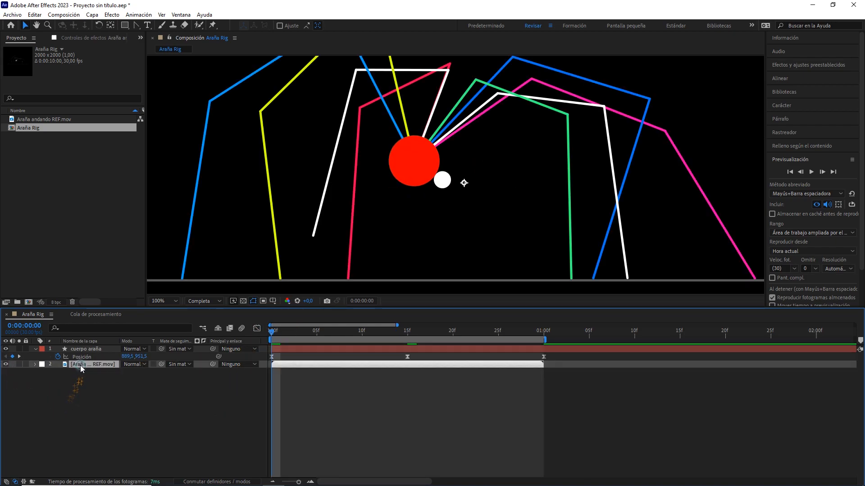
pyautogui.press('t')
pyautogui.moveTo(127, 372); pyautogui.dragTo(125, 372)
pyautogui.click(125, 372)
pyautogui.write('20')
pyautogui.press('Return')
# Create a new shape layer named cabeza and give it the Rojo label color.
pyautogui.rightClick(128, 396)
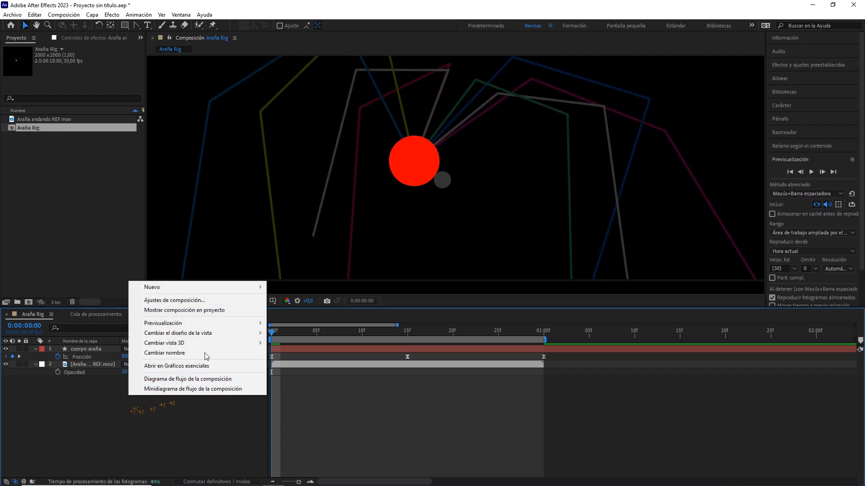
pyautogui.moveTo(236, 289)
pyautogui.click(298, 350)
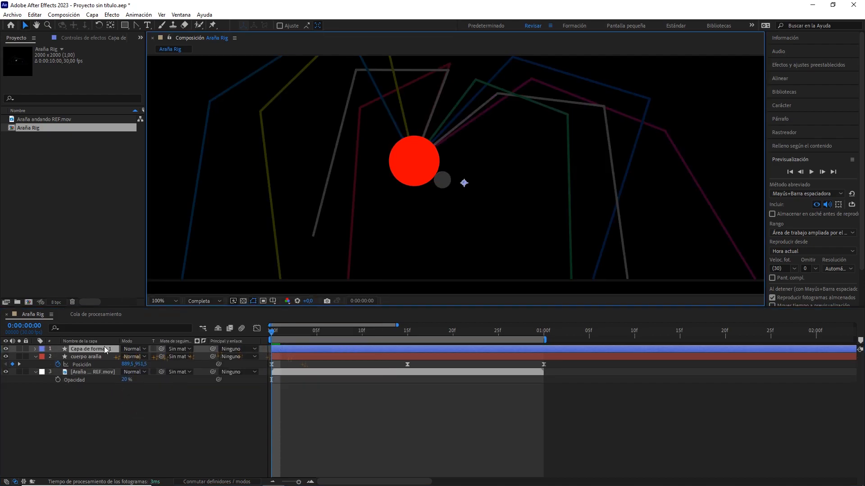
pyautogui.press('q')
pyautogui.press('Return')
pyautogui.write('cabe')
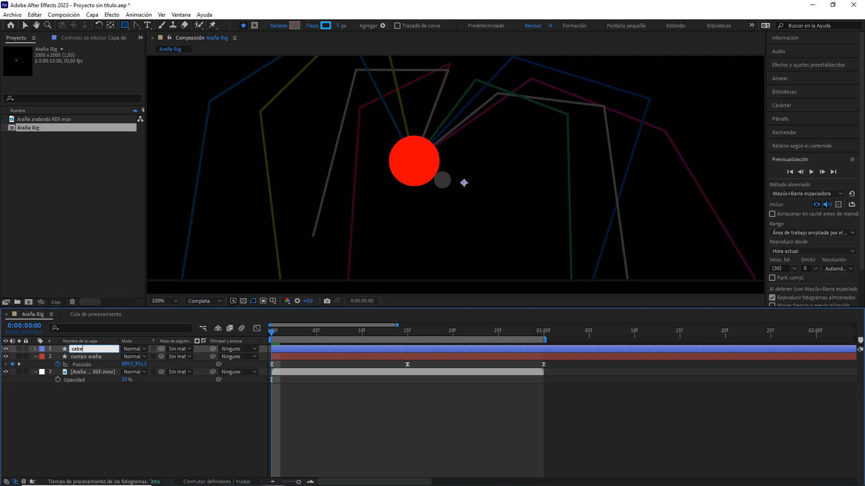
pyautogui.write('za')
pyautogui.press('Return')
pyautogui.click(42, 349)
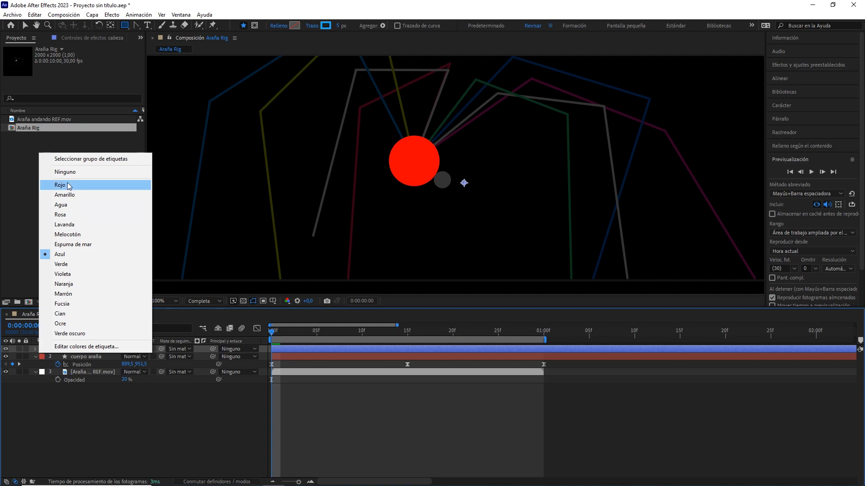
pyautogui.click(67, 185)
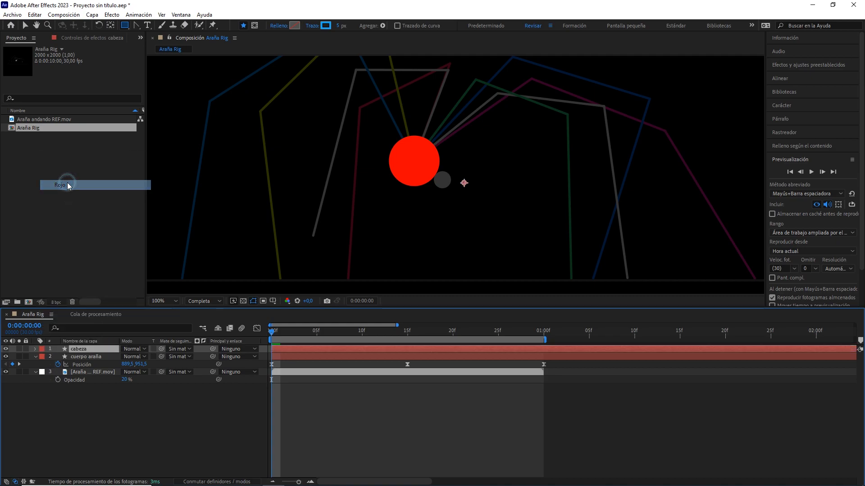
# Add an ellipse and a fill to the cabeza layer, coloring the fill off-white E4E4E4.
pyautogui.click(34, 349)
pyautogui.click(203, 357)
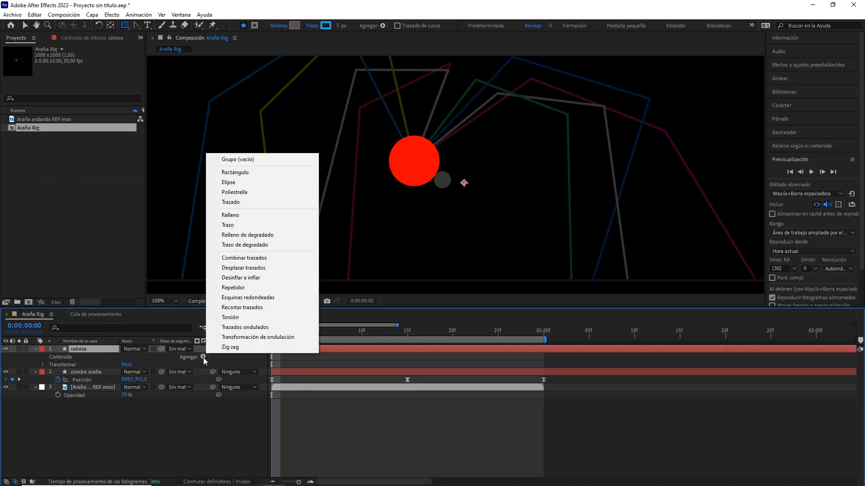
pyautogui.click(252, 182)
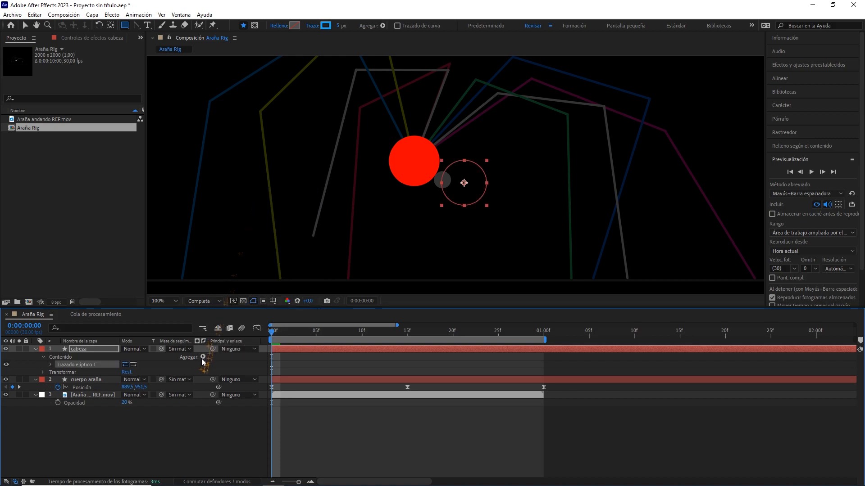
pyautogui.click(203, 357)
pyautogui.click(227, 214)
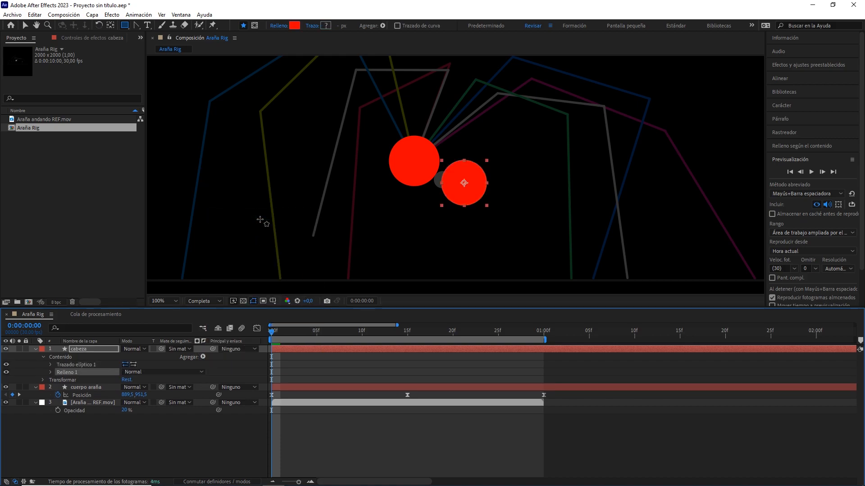
pyautogui.click(295, 25)
pyautogui.moveTo(263, 187)
pyautogui.mouseDown()
pyautogui.moveTo(203, 195)
pyautogui.moveTo(185, 176)
pyautogui.mouseUp()
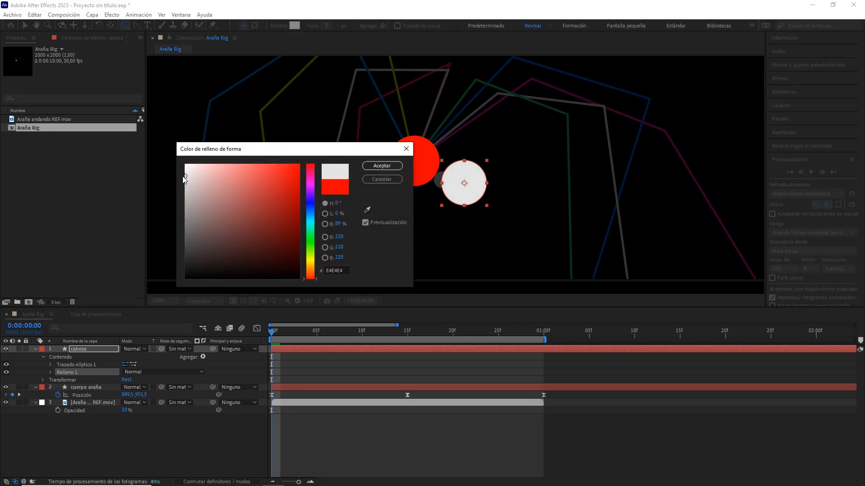
pyautogui.click(382, 166)
# Scale the cabeza circle to 37% and move it over the reference head.
pyautogui.press('.')
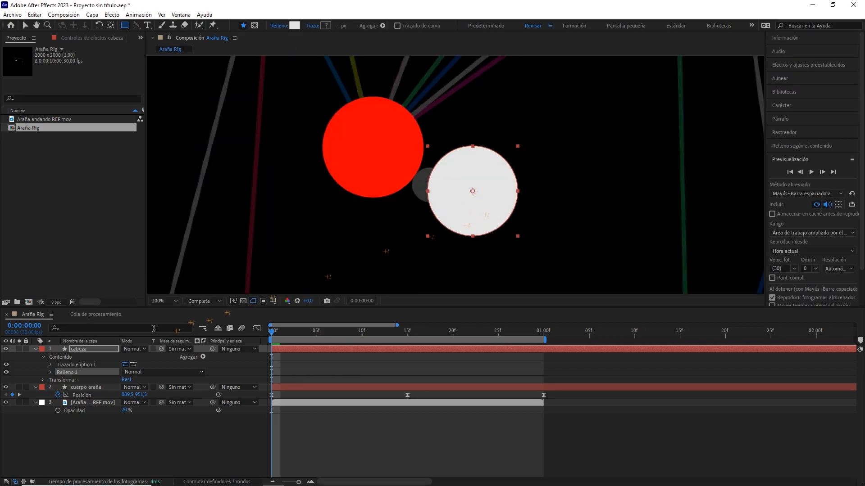
pyautogui.press('s')
pyautogui.press('.')
pyautogui.moveTo(135, 357); pyautogui.dragTo(123, 357)
pyautogui.press('v')
pyautogui.moveTo(469, 225); pyautogui.dragTo(404, 208)
pyautogui.moveTo(452, 129); pyautogui.dragTo(461, 164)
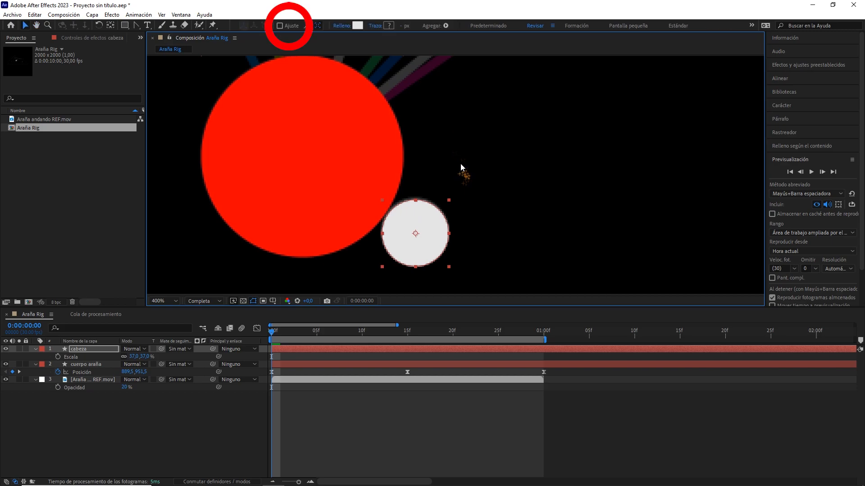
# With snapping enabled, align the cabeza circle to the body's right edge at center height and move its anchor point to the body's center.
pyautogui.click(280, 26)
pyautogui.moveTo(436, 220); pyautogui.dragTo(425, 177)
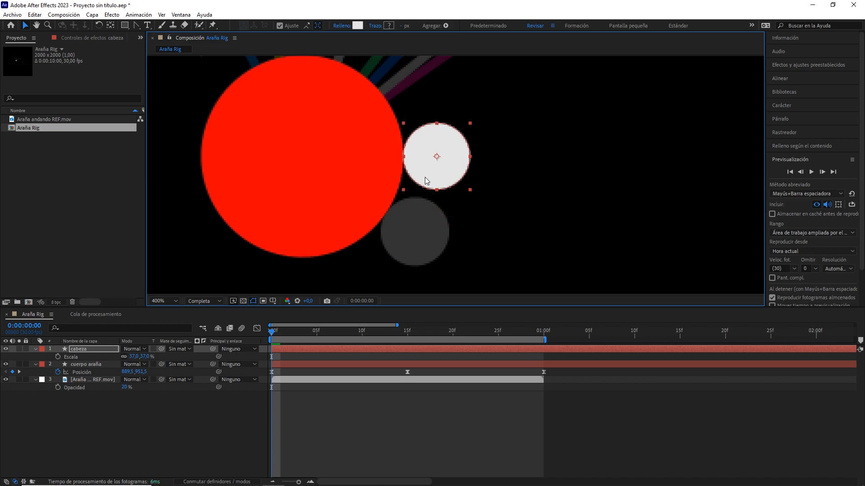
pyautogui.click(90, 349)
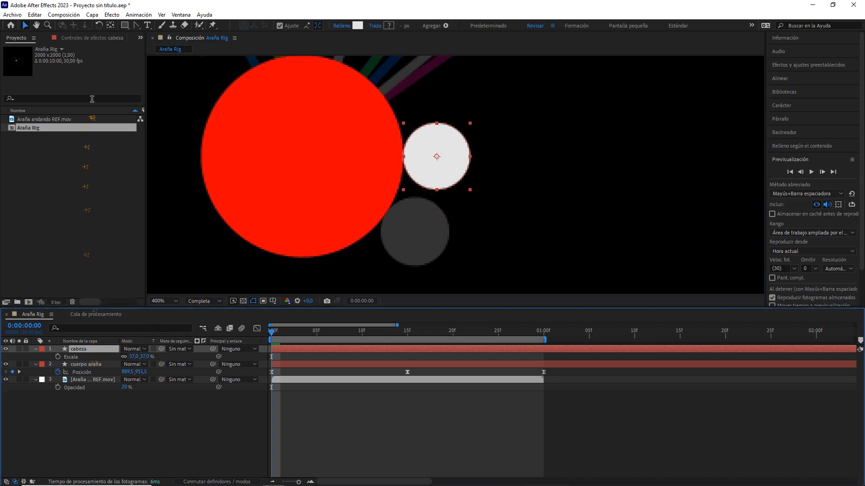
pyautogui.click(111, 26)
pyautogui.click(425, 159)
pyautogui.moveTo(424, 158); pyautogui.dragTo(308, 156)
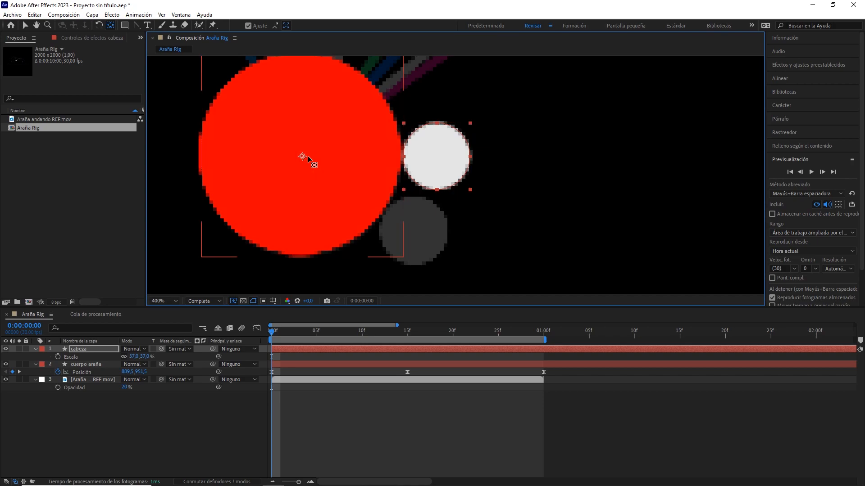
# Rotate the cabeza layer to 35° so it covers the reference head, and keyframe the rotation at frame 0.
pyautogui.click(98, 350)
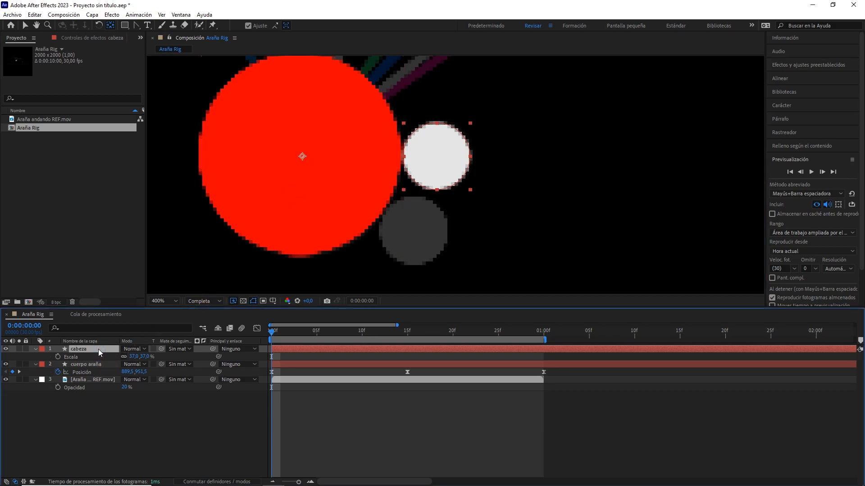
pyautogui.press(',')
pyautogui.moveTo(133, 357)
pyautogui.mouseDown()
pyautogui.moveTo(153, 361)
pyautogui.moveTo(144, 363)
pyautogui.moveTo(170, 351)
pyautogui.moveTo(138, 359)
pyautogui.mouseUp()
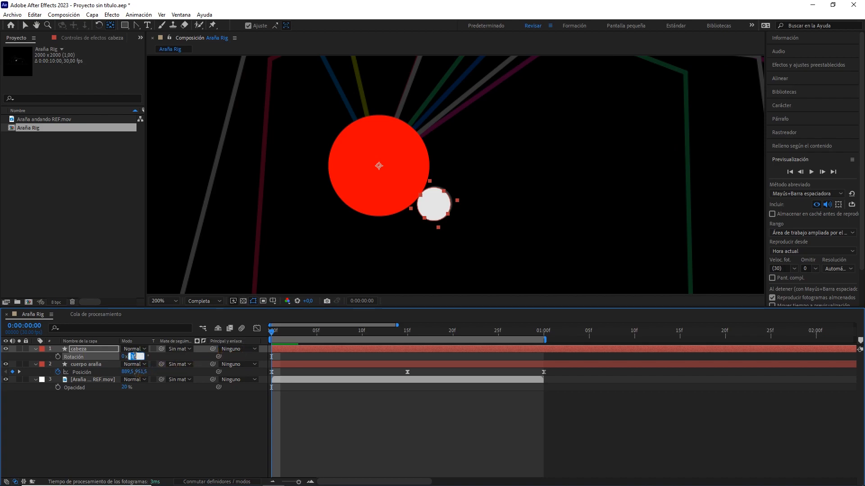
pyautogui.click(58, 357)
# Parent the cabeza layer to cuerpo araña and add a rotation keyframe with the same angle at 0:00:01:00.
pyautogui.moveTo(275, 333); pyautogui.dragTo(109, 367)
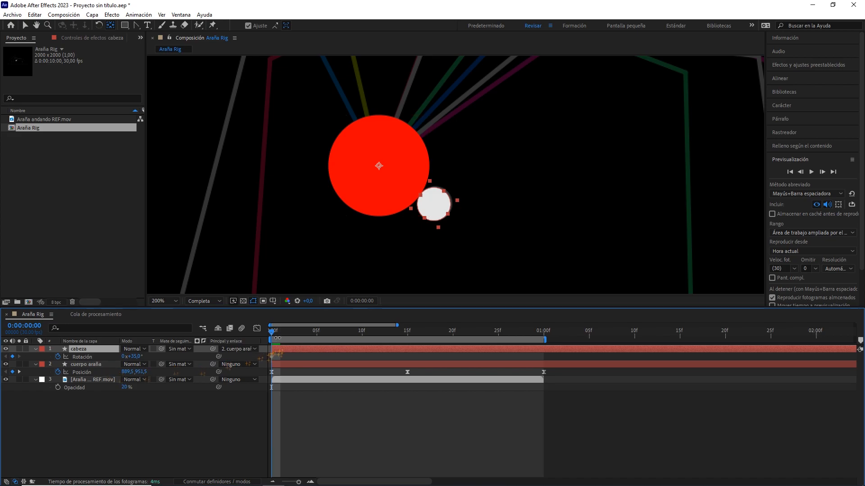
pyautogui.moveTo(275, 335); pyautogui.dragTo(544, 346)
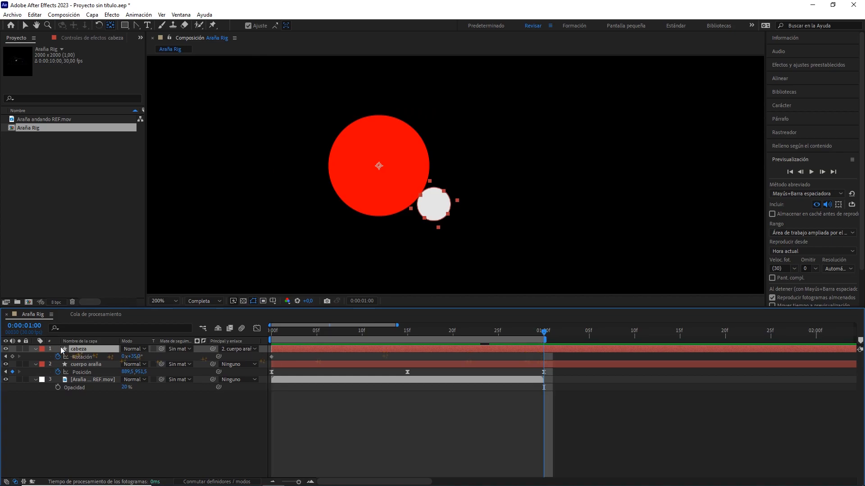
pyautogui.click(12, 357)
# At frame 15, set the cabeza layer's rotation to -20°, and apply Easy Ease to all three rotation keyframes.
pyautogui.moveTo(433, 334); pyautogui.dragTo(406, 334)
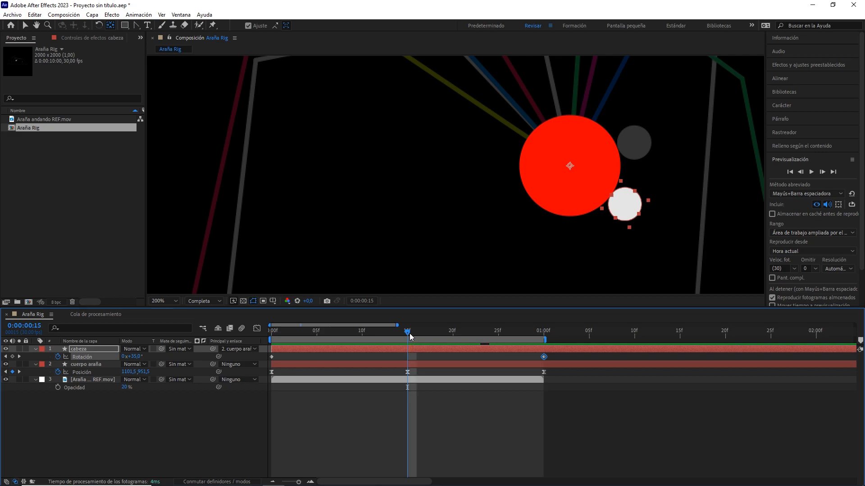
pyautogui.moveTo(138, 356); pyautogui.dragTo(113, 356)
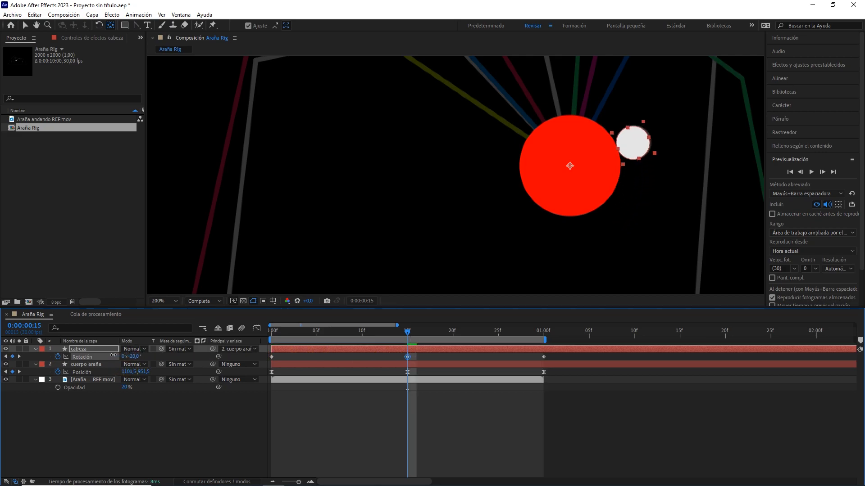
pyautogui.moveTo(569, 356); pyautogui.dragTo(263, 360)
pyautogui.press('F9')
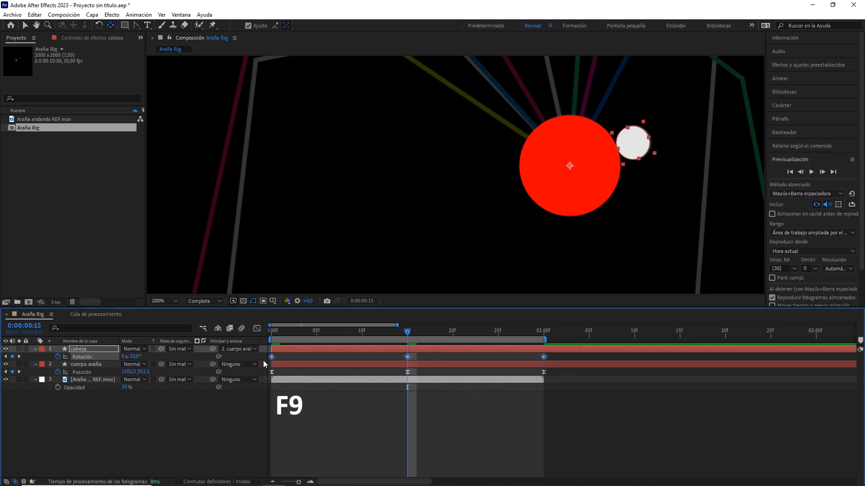
# In the graph editor, set the frame 15 rotation keyframe's incoming and outgoing influence to 65%.
pyautogui.click(257, 329)
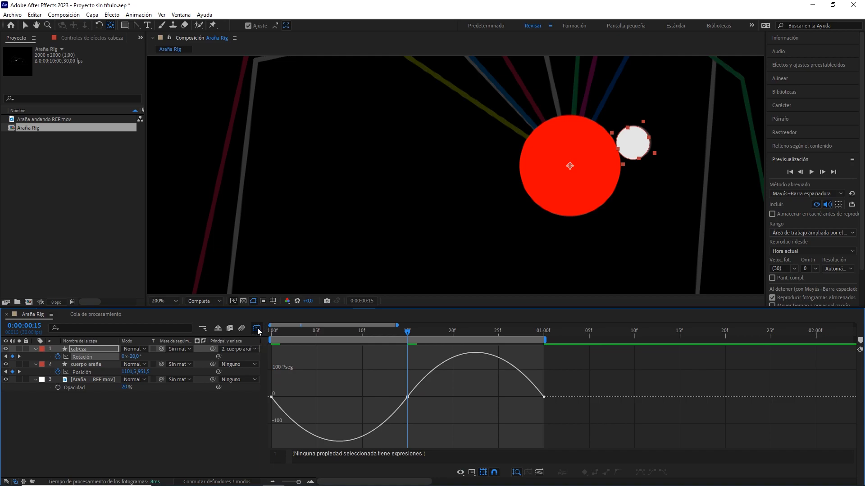
pyautogui.moveTo(374, 369); pyautogui.dragTo(445, 424)
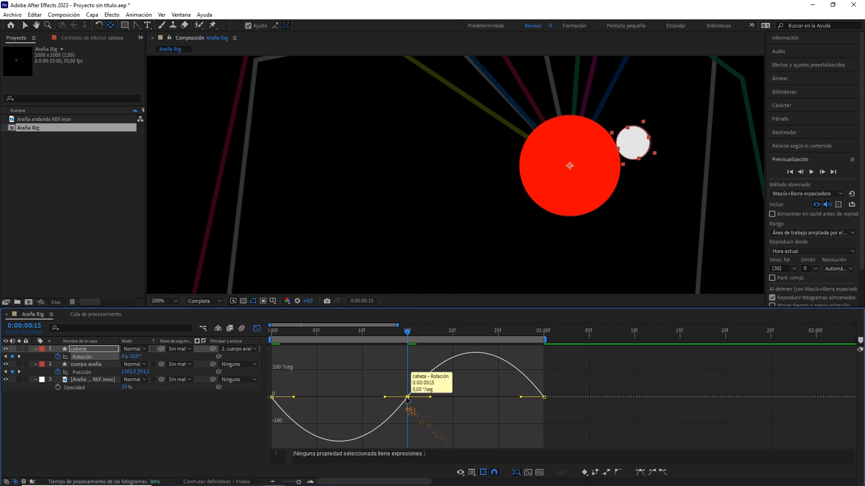
pyautogui.hotkey('ctrl', 'shift', 'k')
pyautogui.click(490, 253)
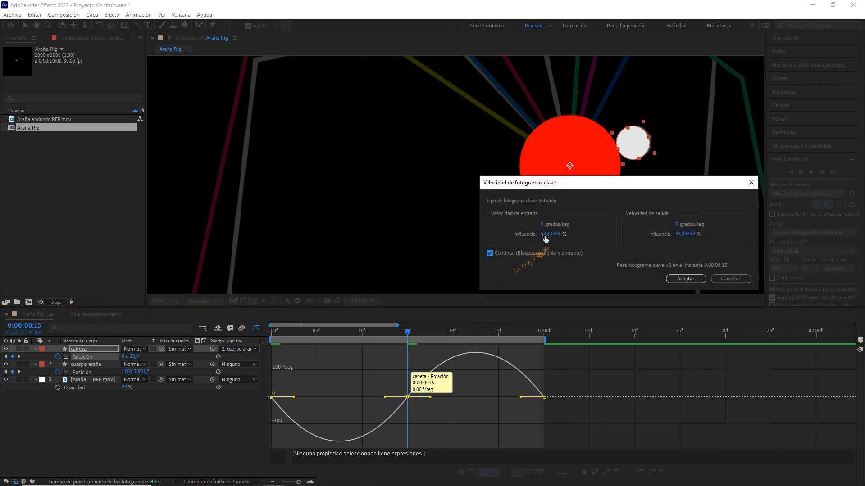
pyautogui.click(546, 235)
pyautogui.write('65')
pyautogui.press('Return')
pyautogui.write('65')
pyautogui.click(685, 279)
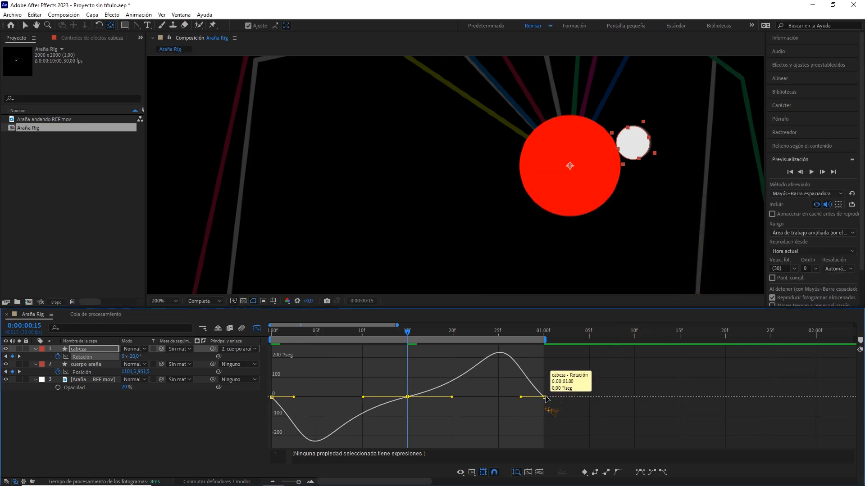
# Set the incoming influence of the cabeza rotation keyframe at 0:00:01:00 and the outgoing influence of the first keyframe to 65%.
pyautogui.doubleClick(544, 397)
pyautogui.click(551, 234)
pyautogui.write('65')
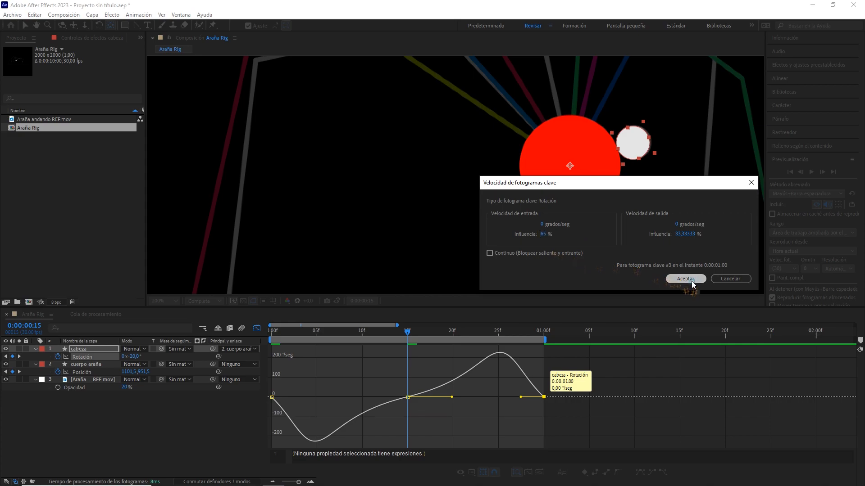
pyautogui.click(691, 280)
pyautogui.doubleClick(272, 404)
pyautogui.click(696, 234)
pyautogui.write('65')
pyautogui.click(685, 278)
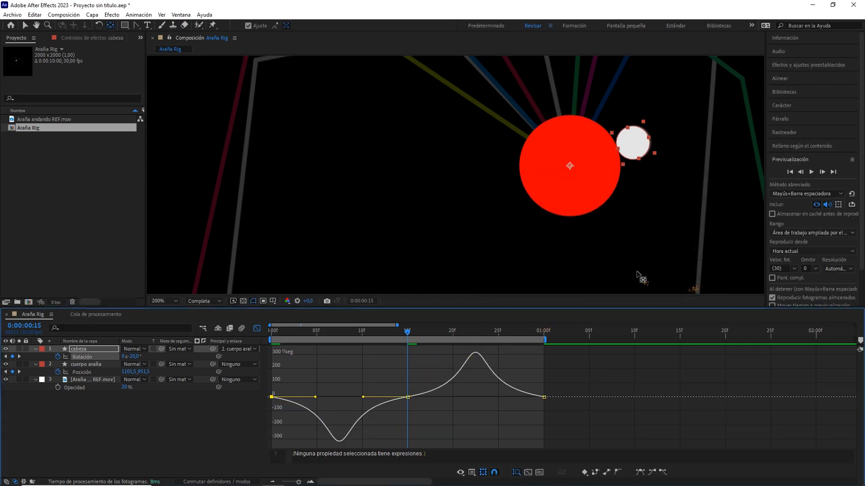
# Preview the head and body animation from frame 0 to check its motion against the reference.
pyautogui.moveTo(407, 333); pyautogui.dragTo(280, 334)
pyautogui.click(205, 414)
pyautogui.press('space')
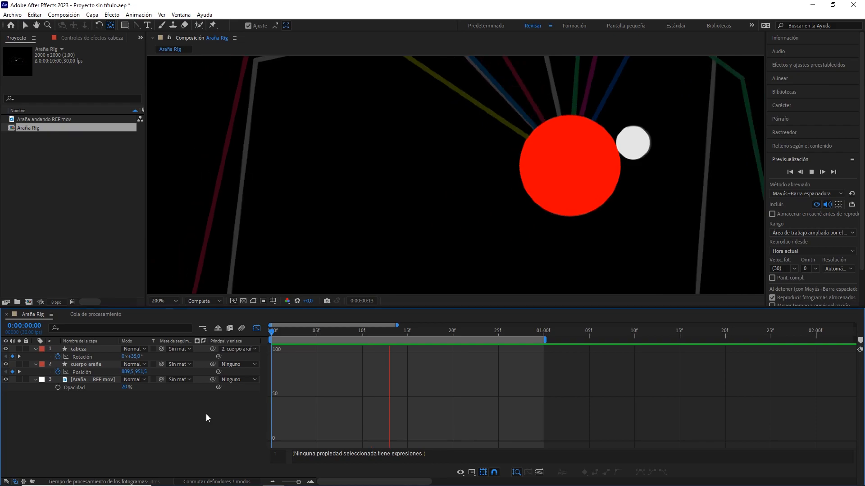
pyautogui.press('space')
pyautogui.press('space')
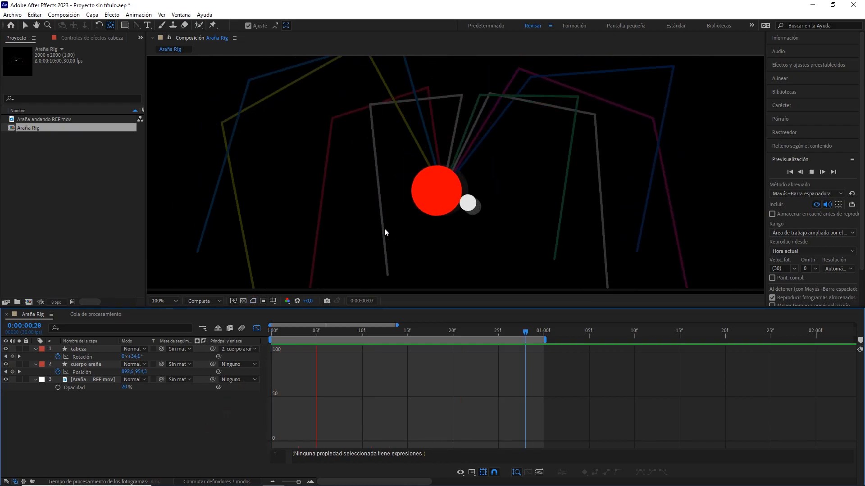
pyautogui.press('space')
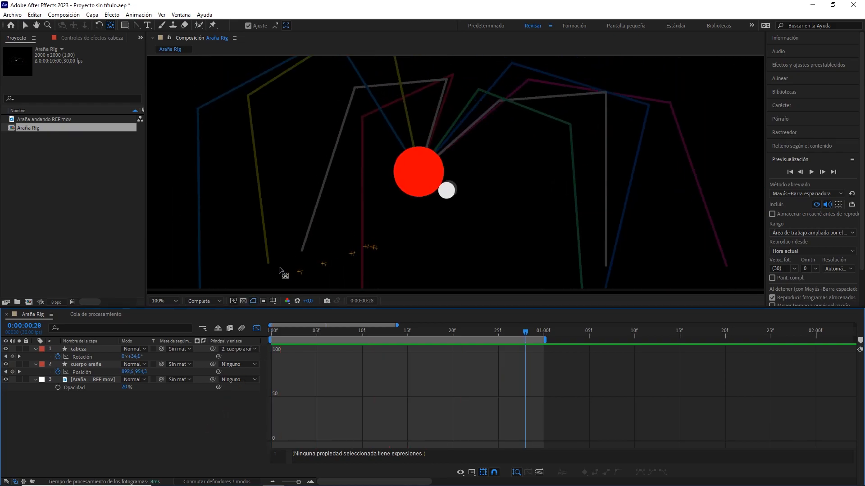
# Leave the graph editor and add the expression loopIn() to the cabeza layer's rotation.
pyautogui.click(108, 349)
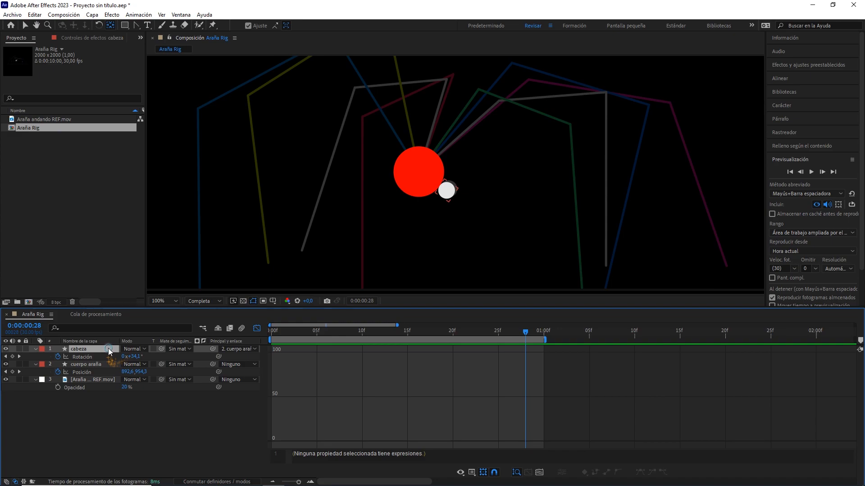
pyautogui.click(257, 329)
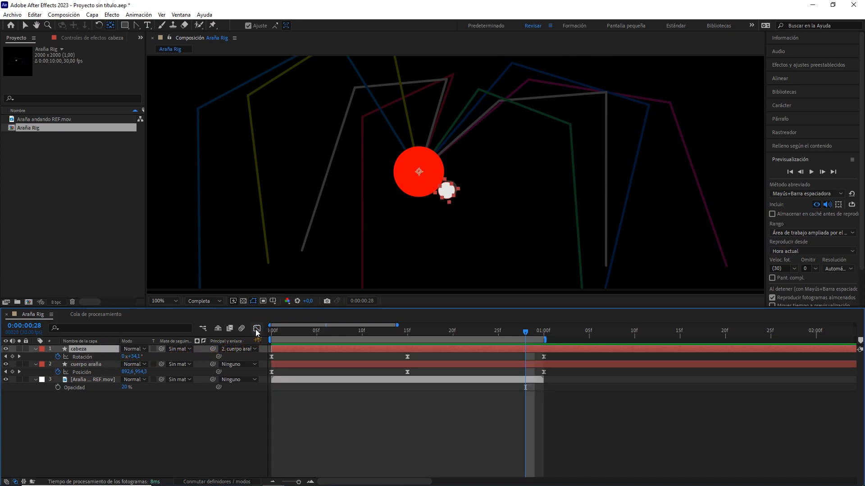
pyautogui.keyDown('alt'); pyautogui.click(58, 357); pyautogui.keyUp('alt')
pyautogui.write('loopIn()')
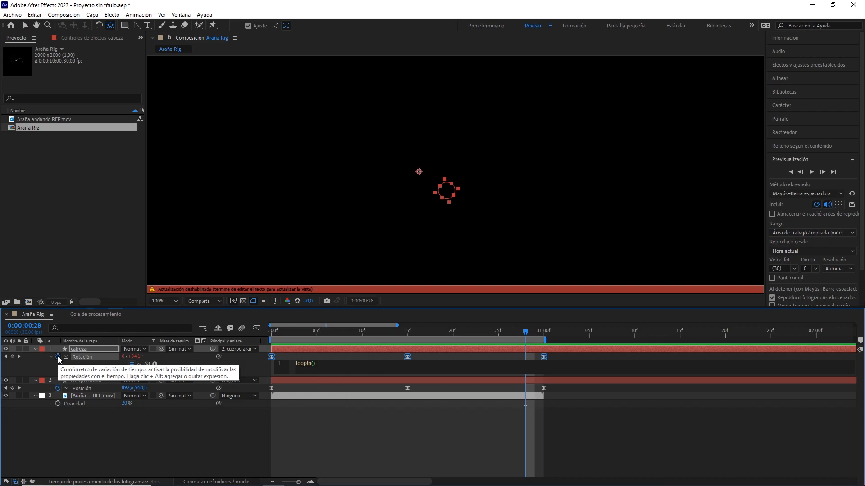
pyautogui.click(110, 434)
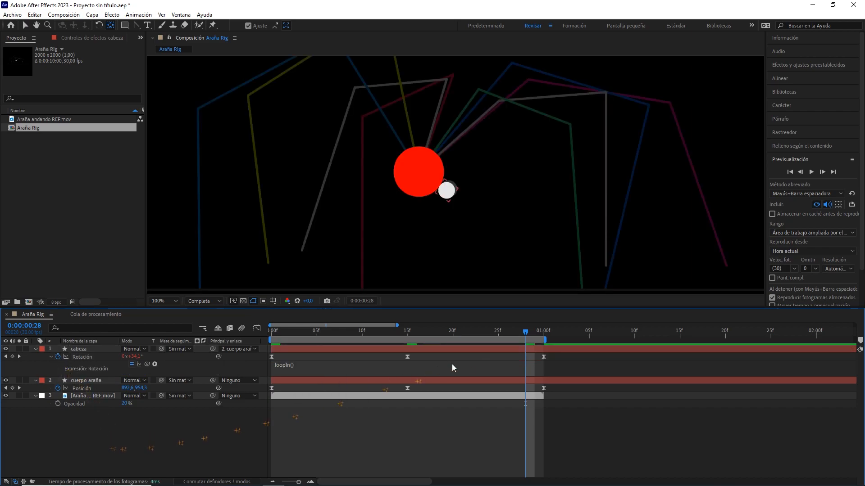
# Shift all three cabeza rotation keyframes two frames later, preview the offset motion and return to frame 0.
pyautogui.moveTo(545, 358); pyautogui.dragTo(288, 360)
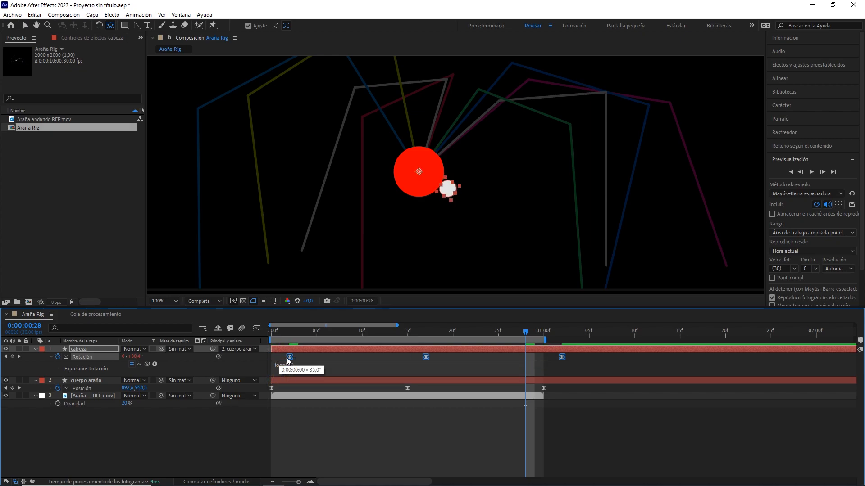
pyautogui.click(327, 428)
pyautogui.press('space')
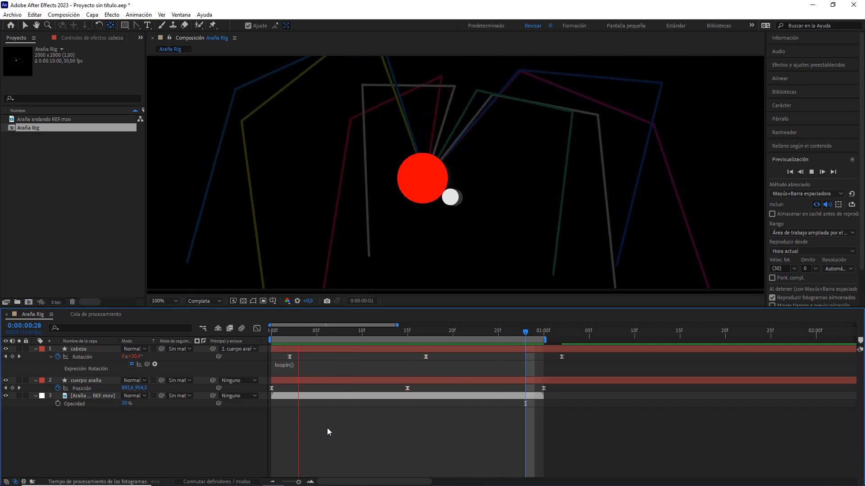
pyautogui.click(343, 333)
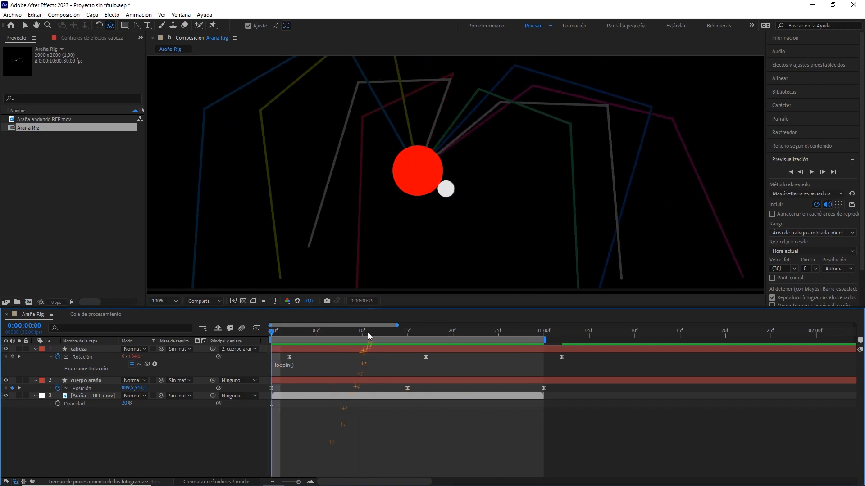
pyautogui.moveTo(318, 332); pyautogui.dragTo(255, 336)
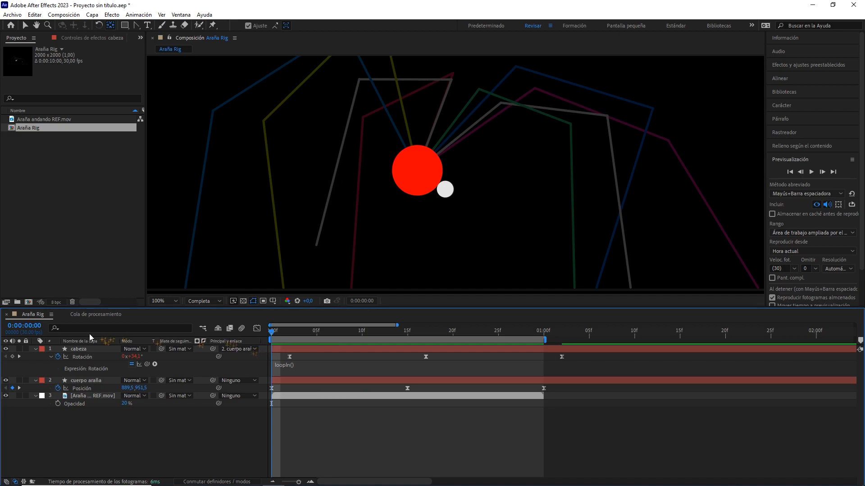
# Collapse the properties of cabeza and cuerpo araña, and hide the cabeza layer.
pyautogui.click(36, 348)
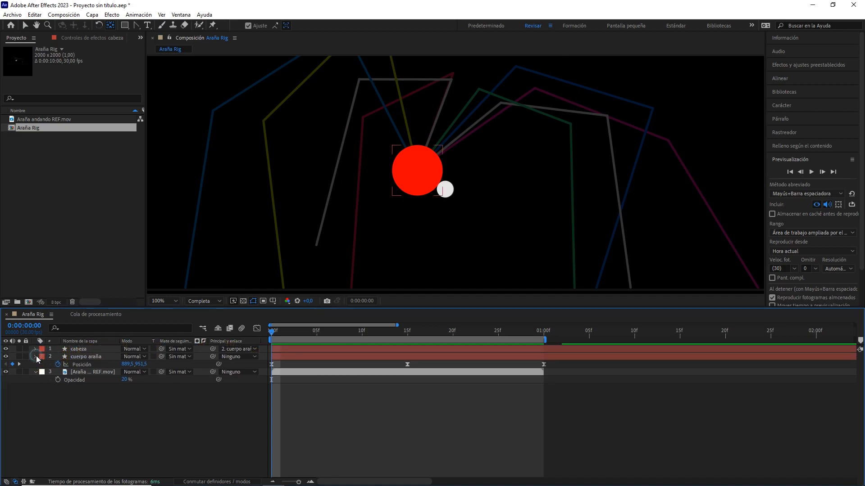
pyautogui.click(37, 356)
pyautogui.click(5, 349)
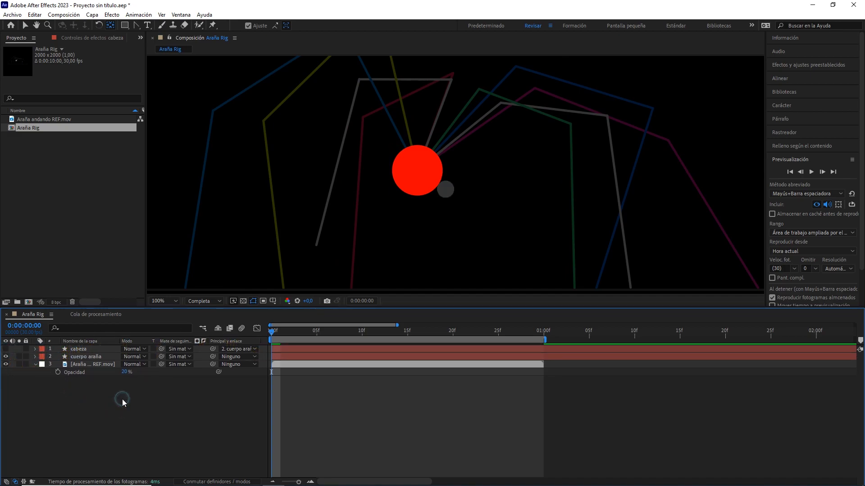
# Change the fill colour of the cuerpo araña layer to grey 7F7F7F and deselect the layer.
pyautogui.click(91, 357)
pyautogui.click(125, 26)
pyautogui.click(293, 27)
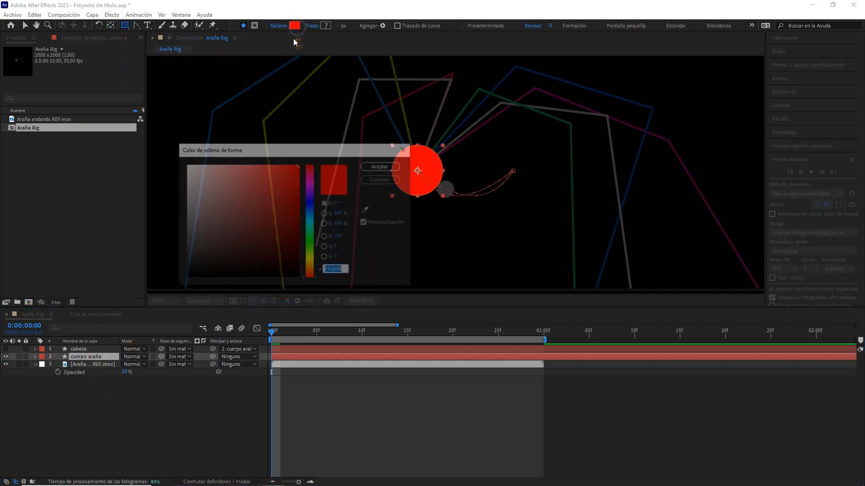
pyautogui.moveTo(213, 241); pyautogui.dragTo(182, 222)
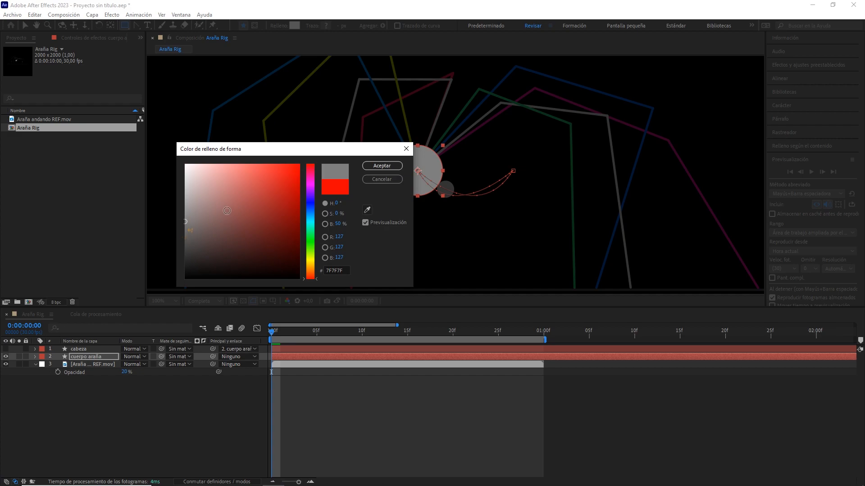
pyautogui.click(382, 166)
pyautogui.click(135, 389)
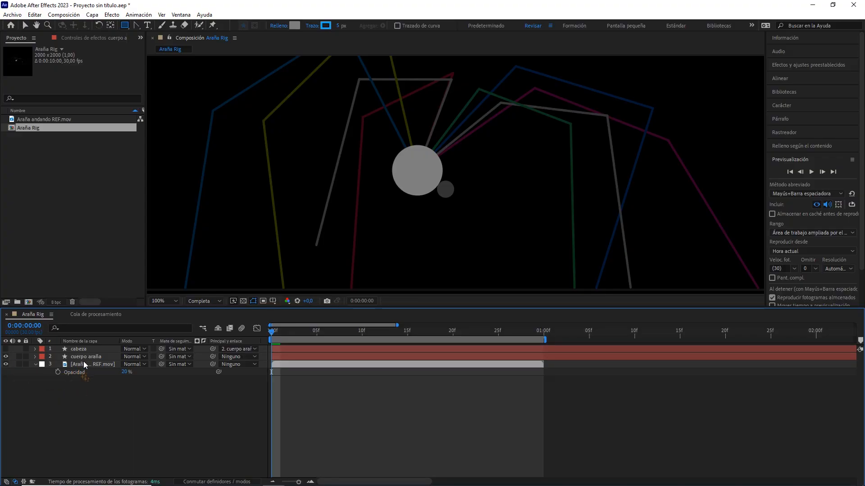
# With the Pen tool, draw a line from the body's centre to the blue reference leg's first joint, and rename its layer pata azul.
pyautogui.moveTo(136, 25); pyautogui.dragTo(171, 29)
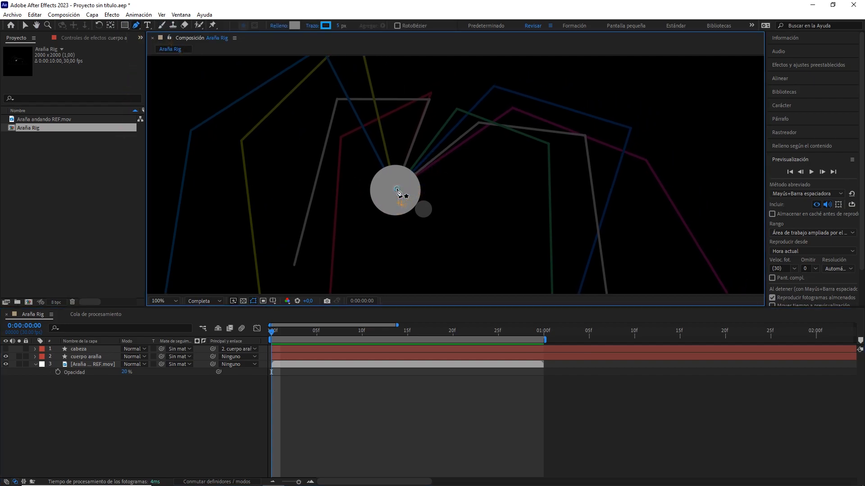
pyautogui.click(397, 188)
pyautogui.click(494, 87)
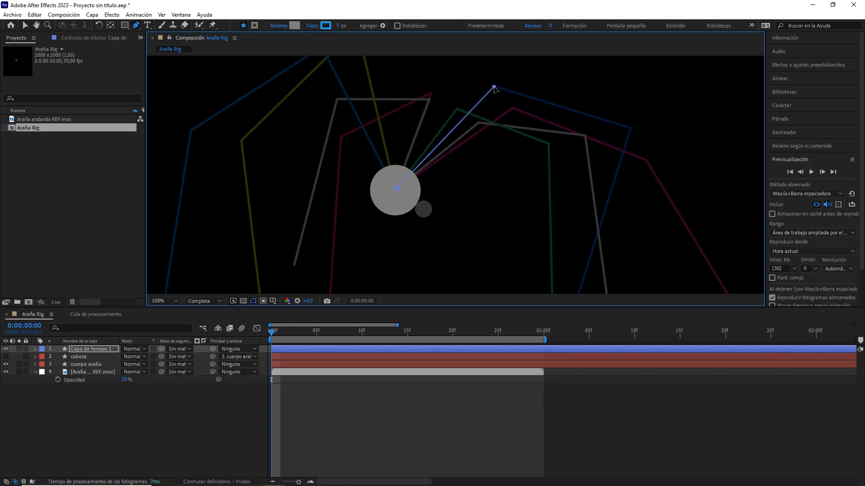
pyautogui.click(109, 350)
pyautogui.press('Return')
pyautogui.write('pata azi')
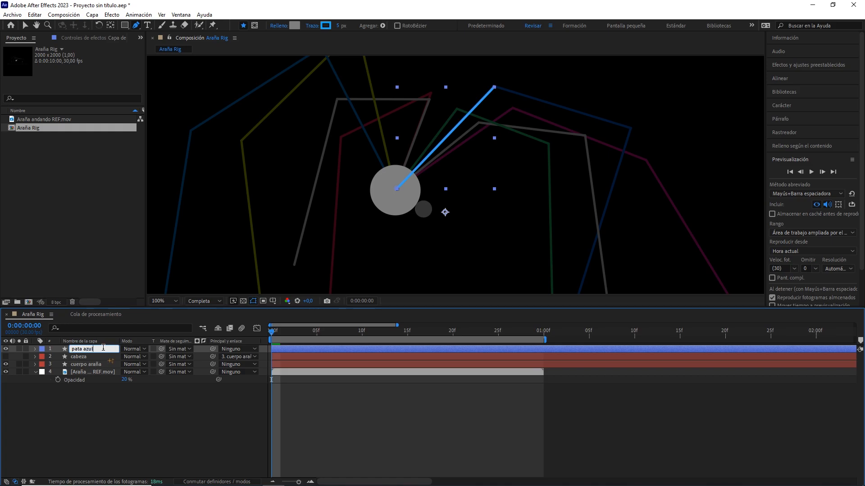
pyautogui.press('Return')
# Set the pata azul stroke's line cap to Fin redondo and its line join to Unión redonda.
pyautogui.click(35, 349)
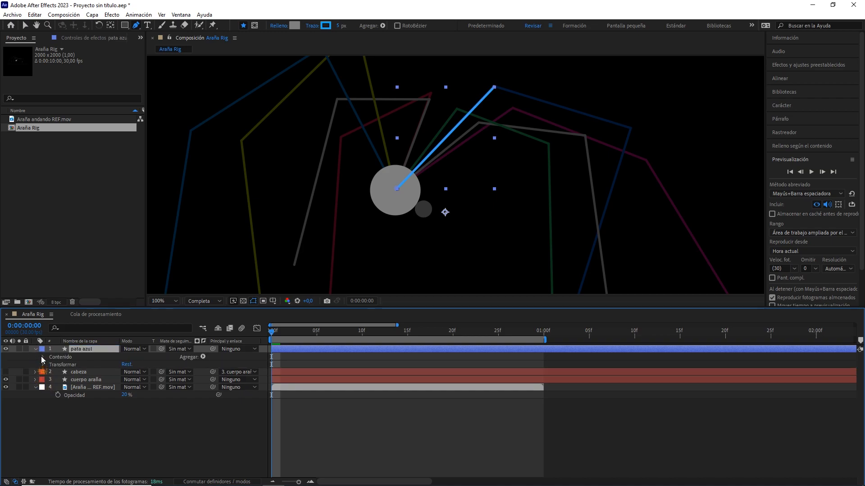
pyautogui.click(42, 357)
pyautogui.click(50, 365)
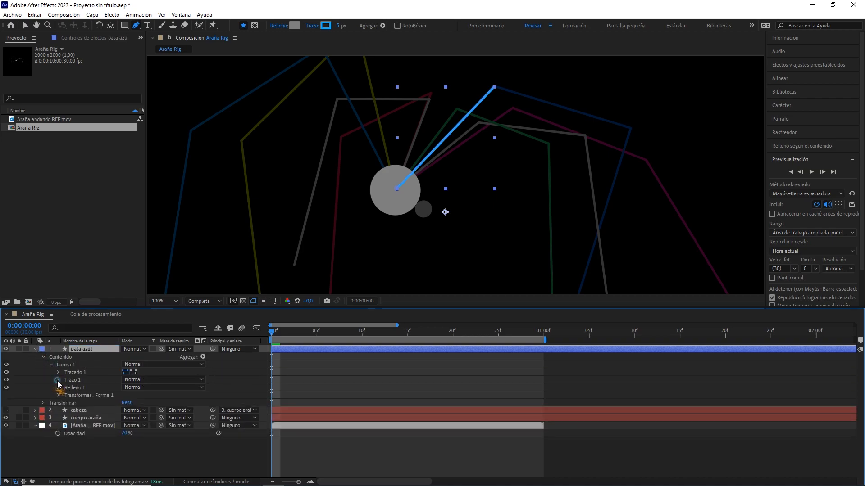
pyautogui.click(58, 380)
pyautogui.click(139, 418)
pyautogui.click(142, 437)
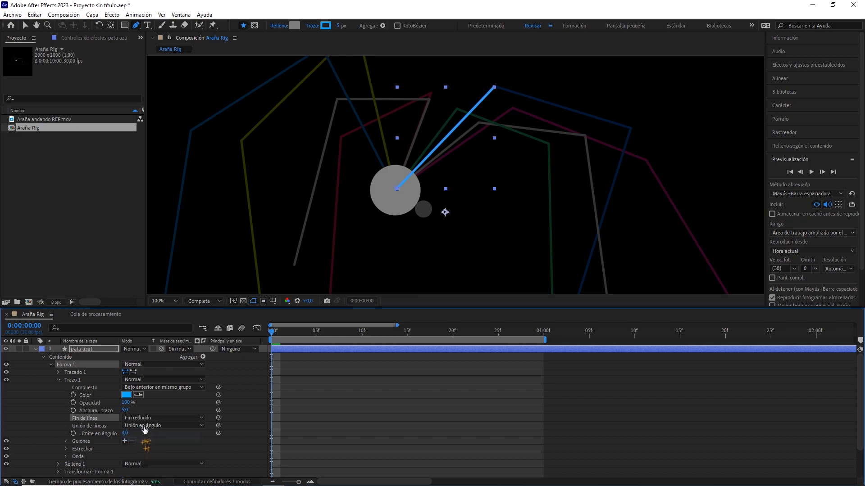
pyautogui.click(144, 426)
pyautogui.click(148, 441)
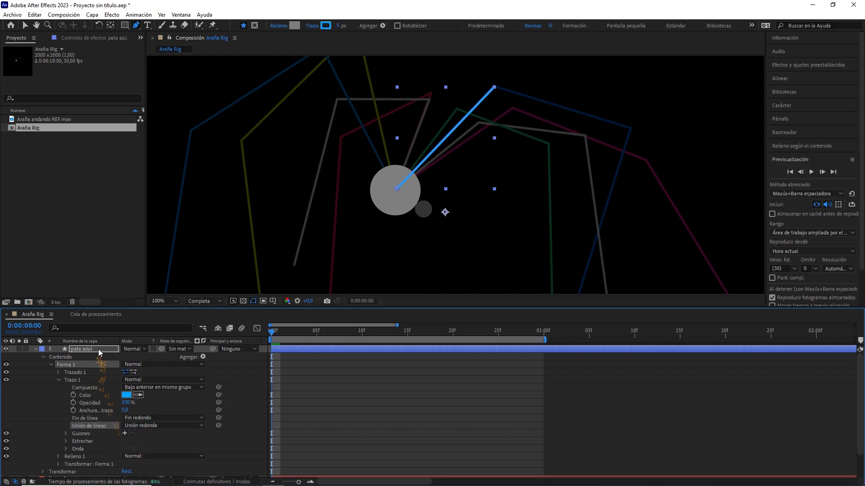
# Try a 12 px stroke width on pata azul and restore it to 5 px.
pyautogui.moveTo(339, 26); pyautogui.dragTo(344, 27)
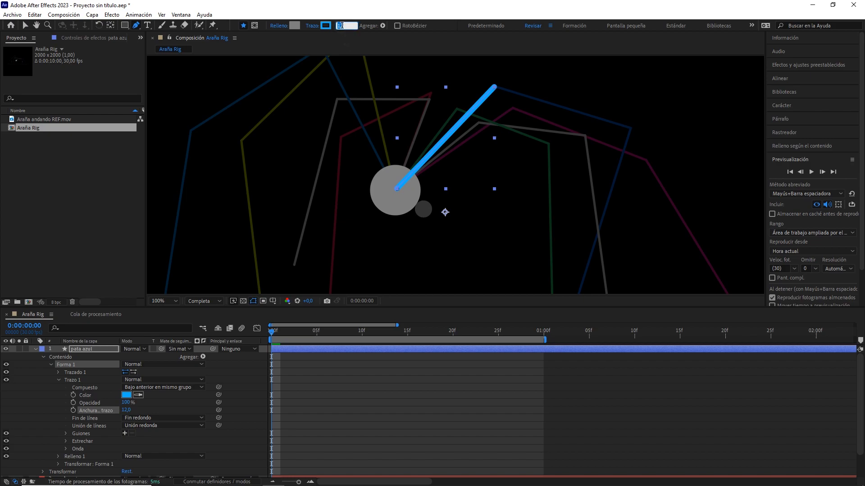
pyautogui.write('5')
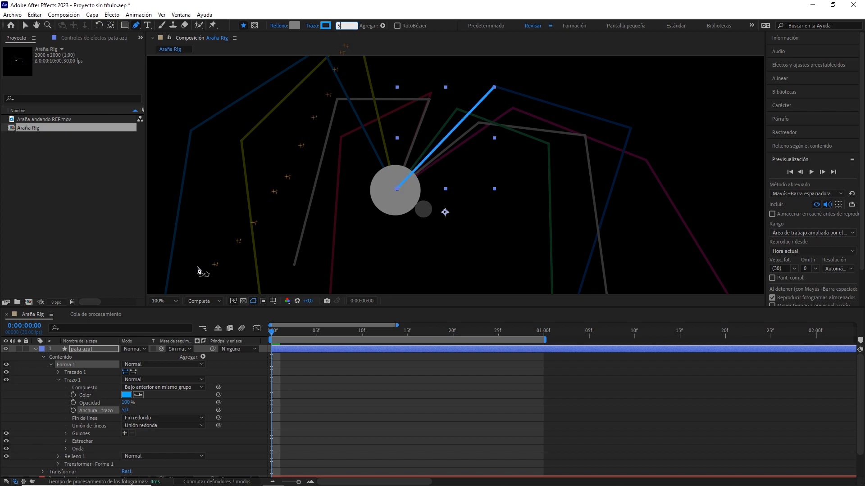
pyautogui.click(101, 347)
pyautogui.press('.')
pyautogui.press(',')
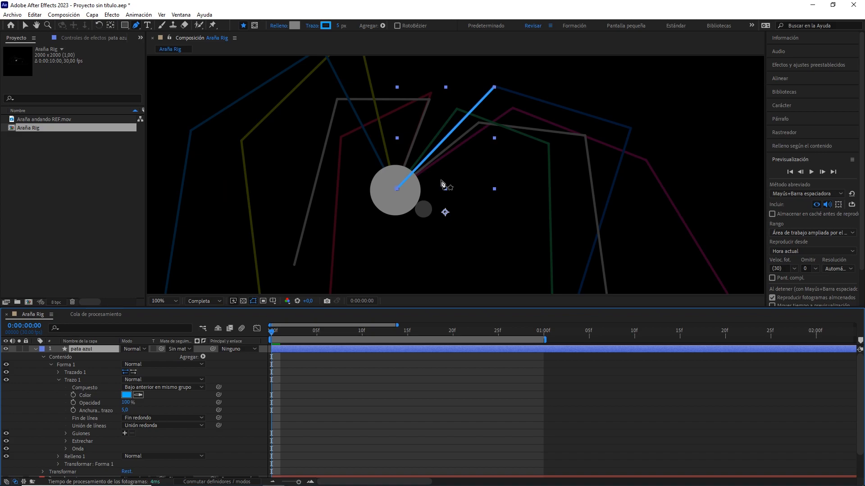
# Align the start of the pata azul line with the body circle's centre and place the layer's anchor point there.
pyautogui.click(26, 26)
pyautogui.press('.')
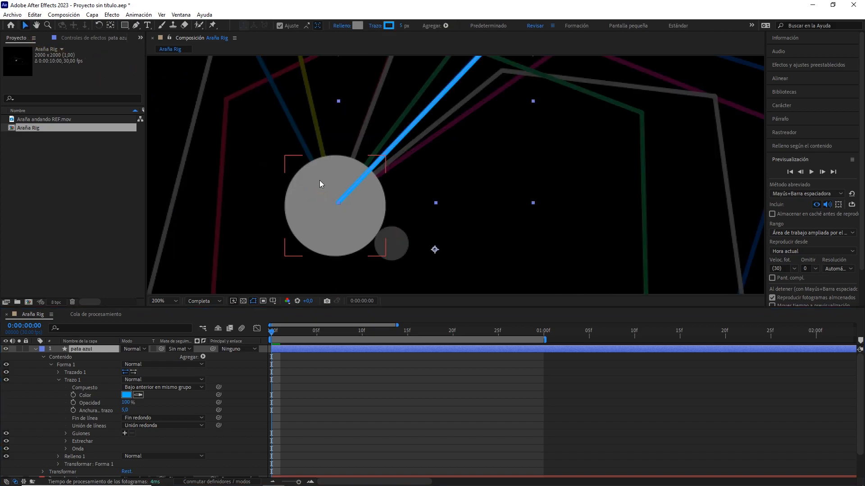
pyautogui.click(280, 26)
pyautogui.moveTo(342, 202)
pyautogui.mouseDown()
pyautogui.moveTo(367, 200)
pyautogui.moveTo(346, 206)
pyautogui.mouseUp()
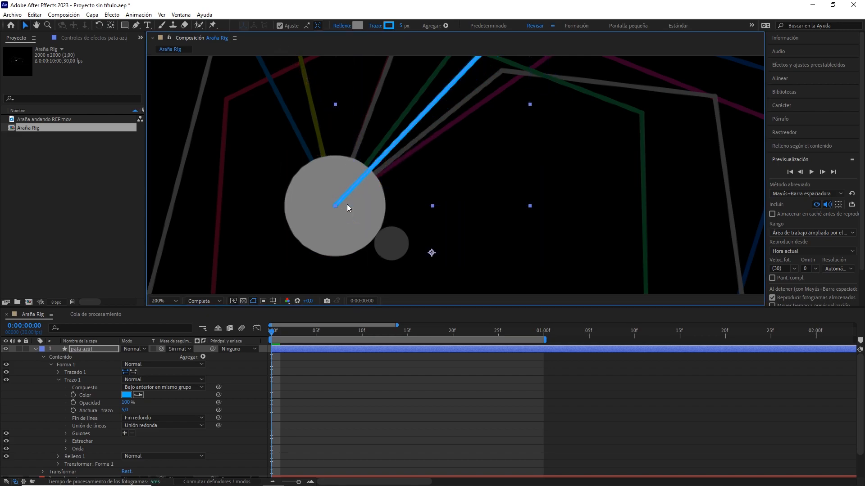
pyautogui.click(111, 26)
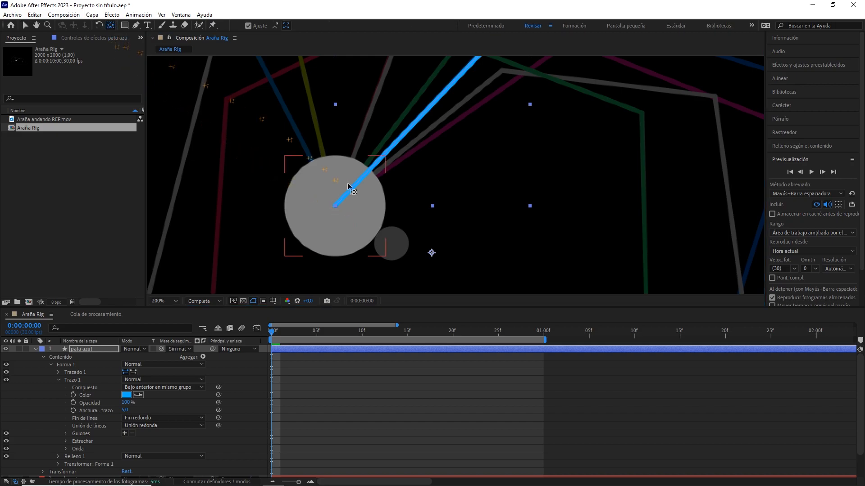
pyautogui.moveTo(432, 253); pyautogui.dragTo(338, 206)
pyautogui.scroll(-1, 413, 165)
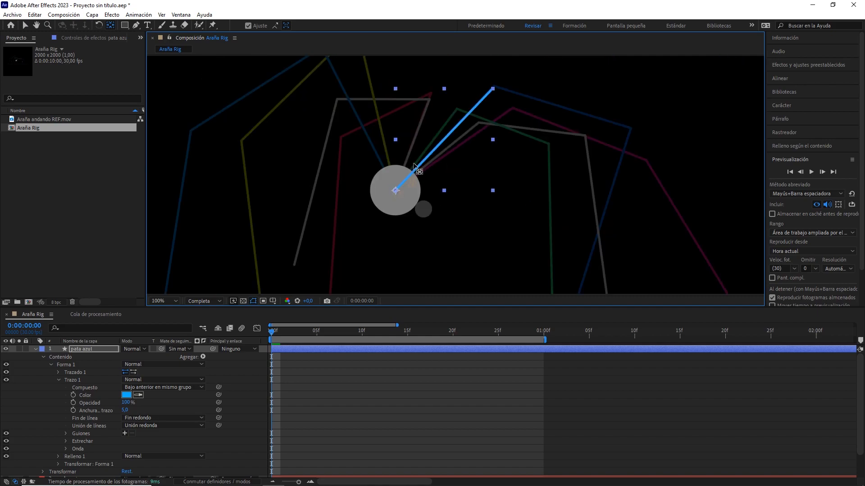
# Move the end vertex of the pata azul path, placing it exactly on the blue reference leg's first joint.
pyautogui.click(137, 25)
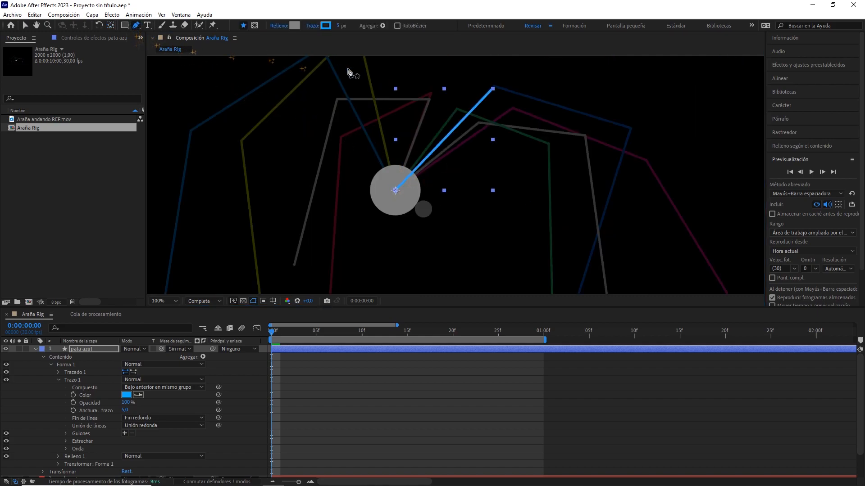
pyautogui.click(493, 89)
pyautogui.moveTo(493, 89); pyautogui.dragTo(492, 108)
pyautogui.scroll(1, 500, 116)
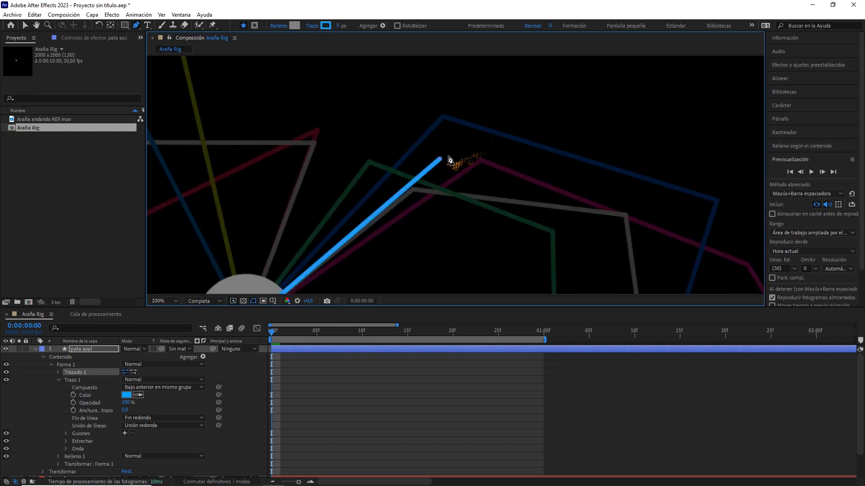
pyautogui.moveTo(440, 159); pyautogui.dragTo(444, 116)
pyautogui.press(',')
pyautogui.moveTo(463, 207); pyautogui.dragTo(473, 131)
# Duplicate pata azul and reshape the copy into the segment running from the blue reference leg's first joint to its second joint.
pyautogui.click(35, 348)
pyautogui.hotkey('ctrl', 'd')
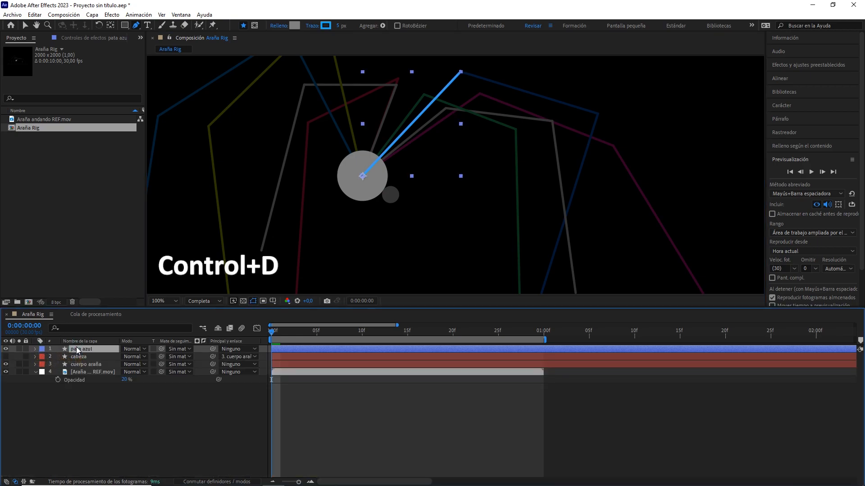
pyautogui.moveTo(364, 179); pyautogui.dragTo(596, 122)
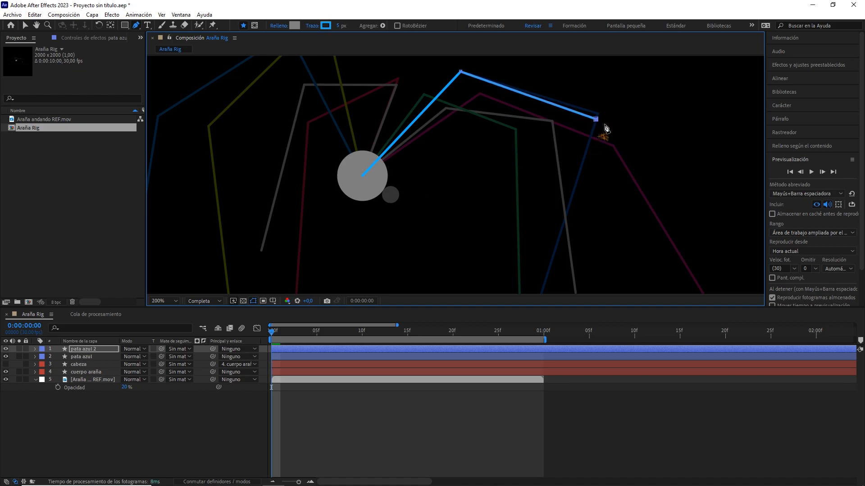
pyautogui.scroll(1, 606, 128)
pyautogui.moveTo(439, 165); pyautogui.dragTo(444, 157)
pyautogui.scroll(-2, 455, 173)
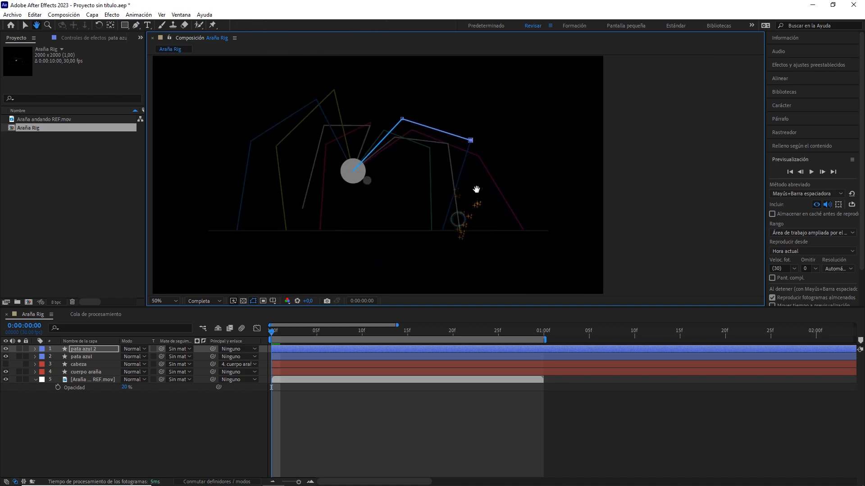
# Show the composition rulers and place a horizontal guide along the reference video's ground line.
pyautogui.click(273, 301)
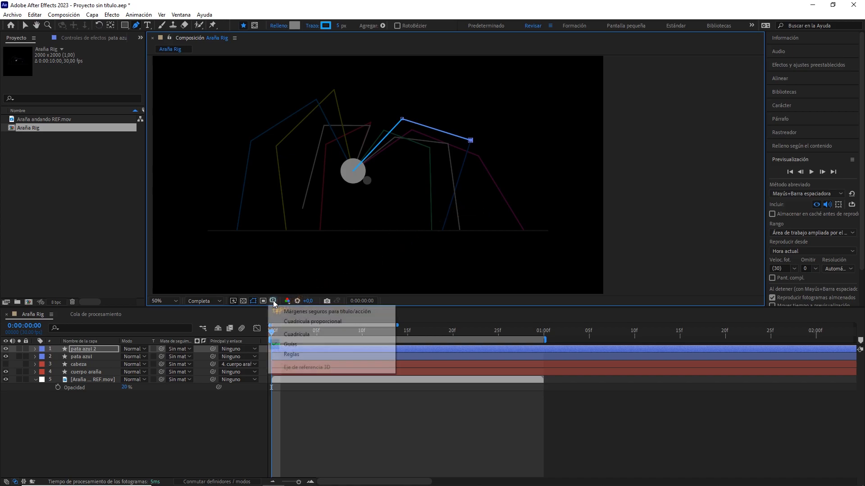
pyautogui.click(289, 354)
pyautogui.moveTo(466, 60); pyautogui.dragTo(462, 232)
pyautogui.scroll(2, 474, 213)
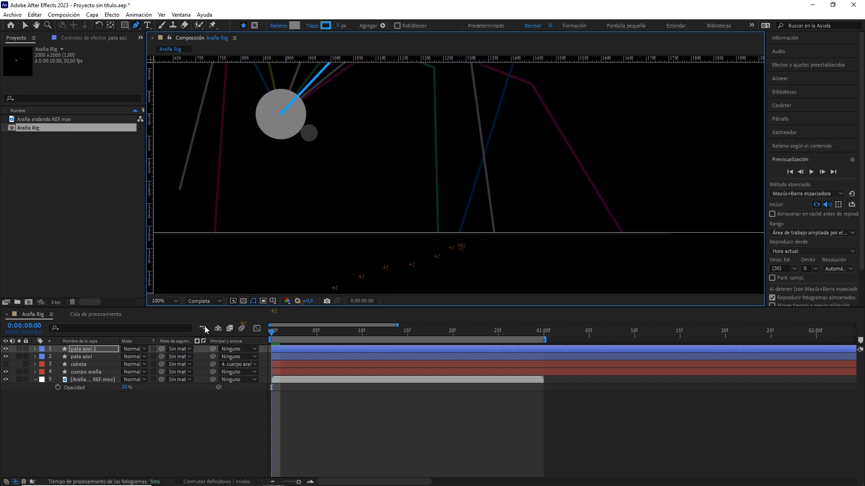
# Lock the Araña andando REF.mov layer.
pyautogui.click(84, 380)
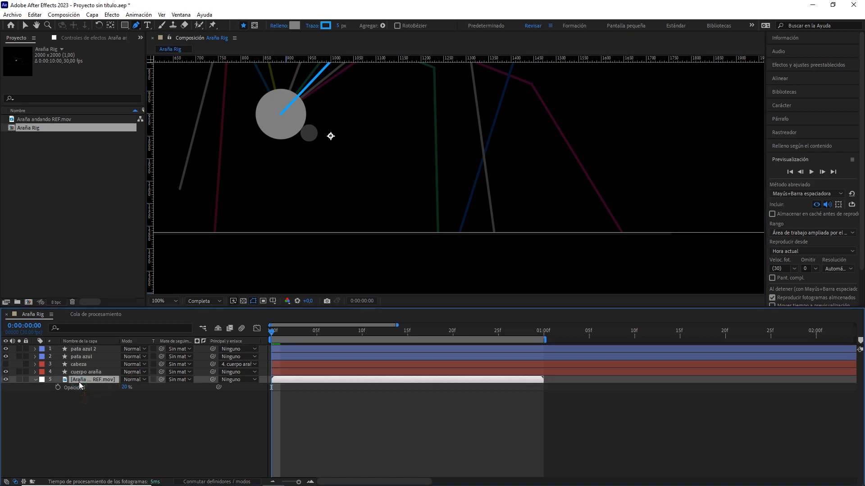
pyautogui.click(27, 379)
pyautogui.scroll(-2, 423, 203)
pyautogui.moveTo(418, 177); pyautogui.dragTo(423, 181)
# Duplicate pata azul 2 and reshape the copy into the lower leg segment, from the second joint down to the ground guide.
pyautogui.click(88, 352)
pyautogui.hotkey('ctrl', 'd')
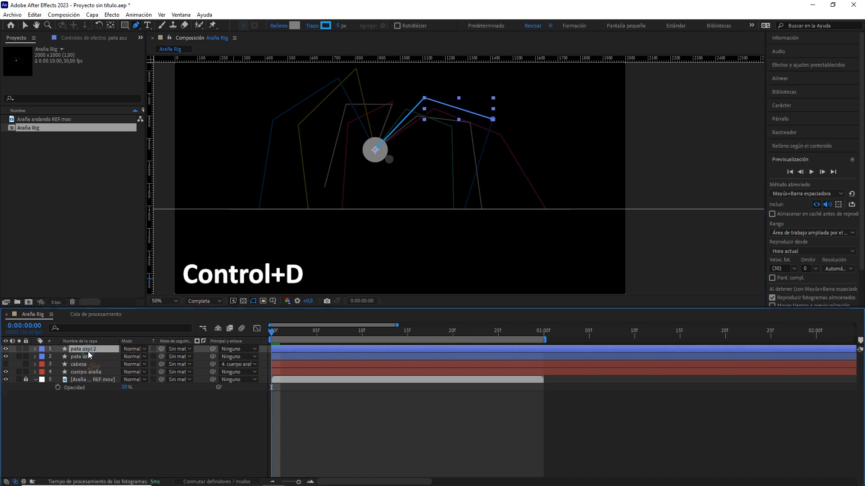
pyautogui.hotkey('ctrl', 'd')
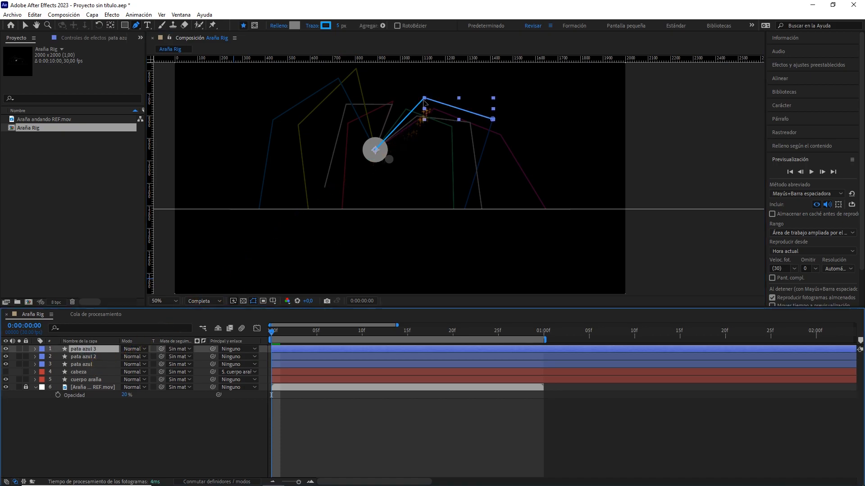
pyautogui.click(461, 208)
pyautogui.moveTo(461, 209); pyautogui.dragTo(469, 209)
pyautogui.scroll(2, 469, 209)
pyautogui.moveTo(459, 176); pyautogui.dragTo(452, 177)
pyautogui.moveTo(446, 115); pyautogui.dragTo(455, 139)
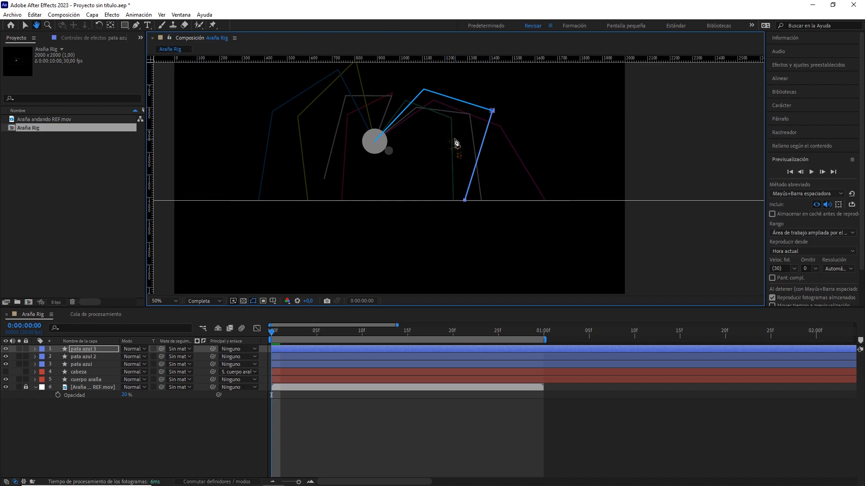
# Isolate pata azul 2, place its anchor point on the segment's end at the leg's first joint, and end the isolation.
pyautogui.click(95, 357)
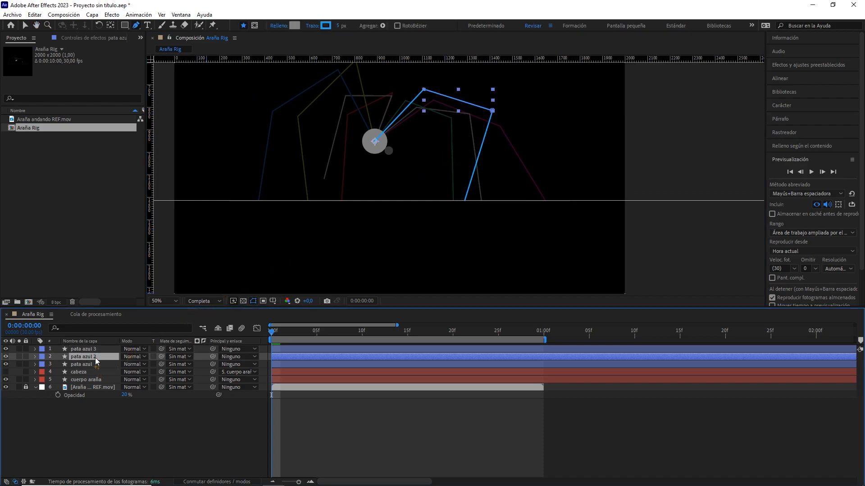
pyautogui.click(19, 356)
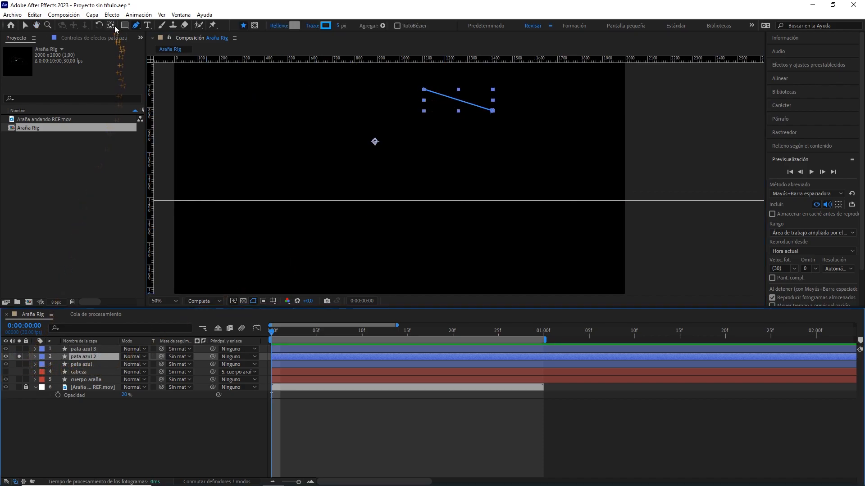
pyautogui.press('h')
pyautogui.press('.')
pyautogui.moveTo(373, 139); pyautogui.dragTo(374, 248)
pyautogui.press('y')
pyautogui.moveTo(296, 227); pyautogui.dragTo(390, 131)
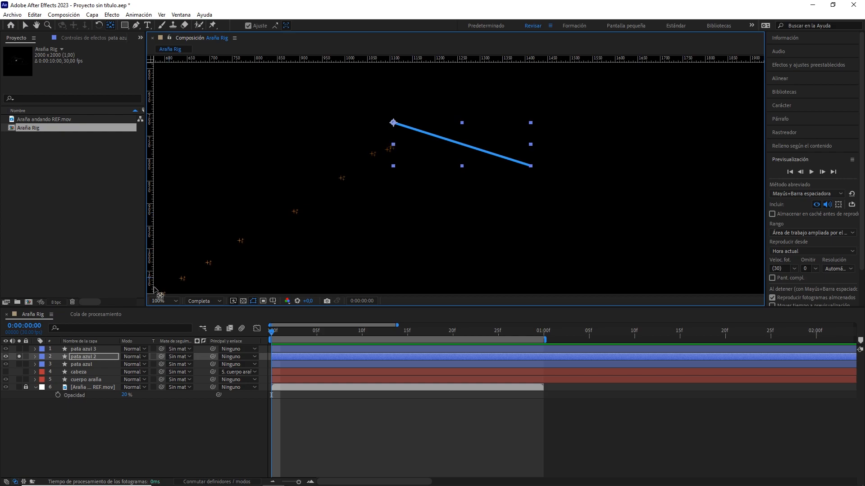
pyautogui.click(73, 355)
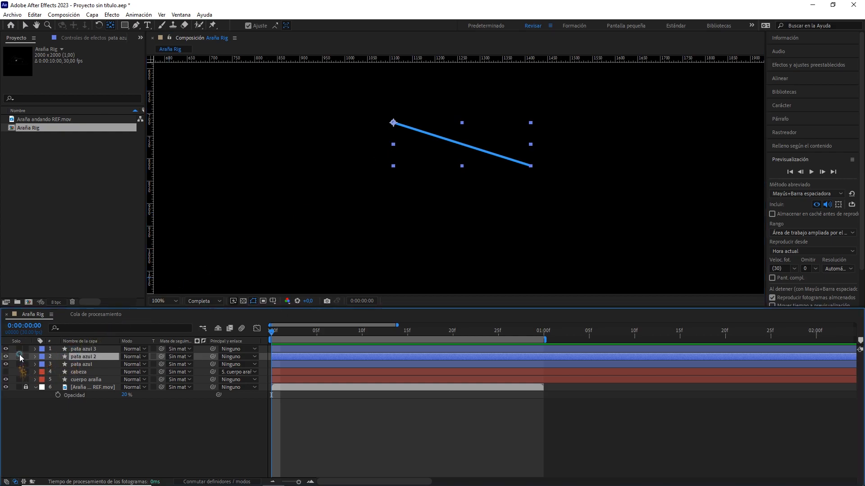
pyautogui.click(19, 357)
# Isolate pata azul 3, place its anchor point on the segment's upper end at the second joint, and end the isolation.
pyautogui.click(75, 349)
pyautogui.click(19, 349)
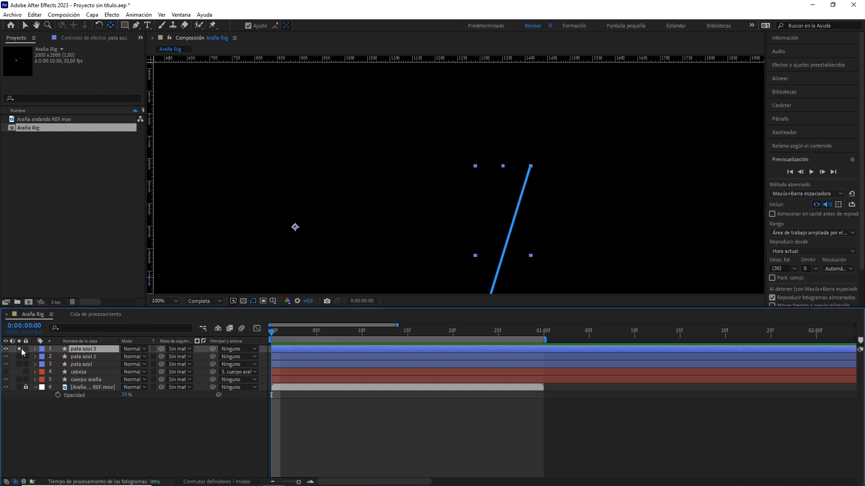
pyautogui.moveTo(408, 230); pyautogui.dragTo(406, 203)
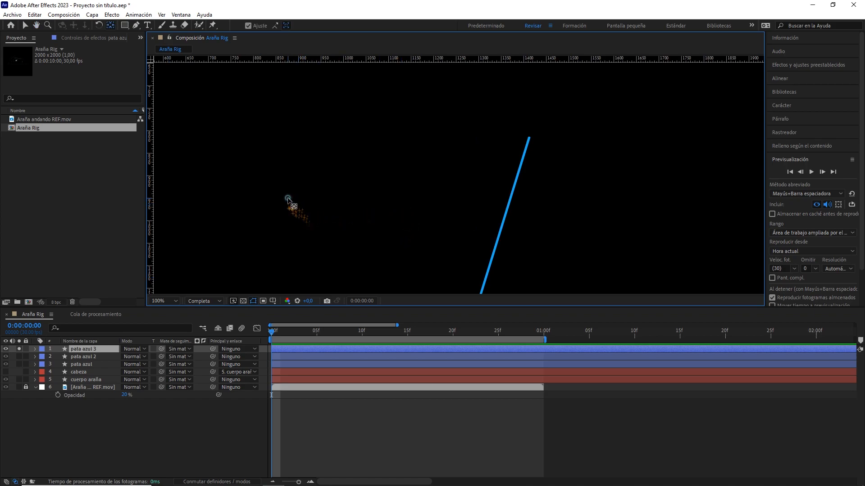
pyautogui.click(294, 200)
pyautogui.click(92, 348)
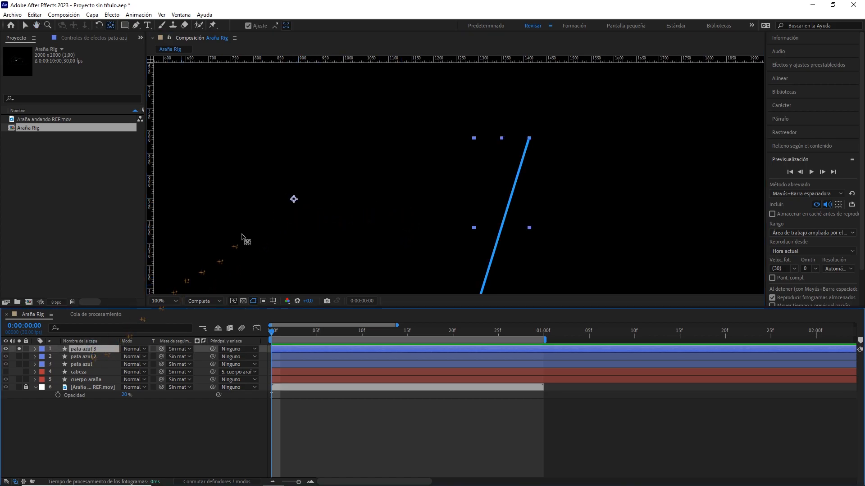
pyautogui.moveTo(441, 171); pyautogui.dragTo(529, 140)
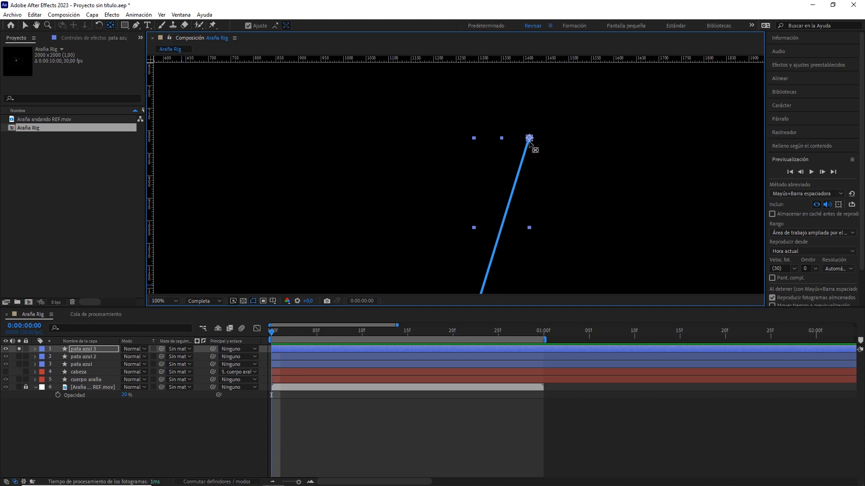
pyautogui.click(19, 349)
pyautogui.scroll(-1, 384, 223)
pyautogui.moveTo(408, 232); pyautogui.dragTo(413, 202)
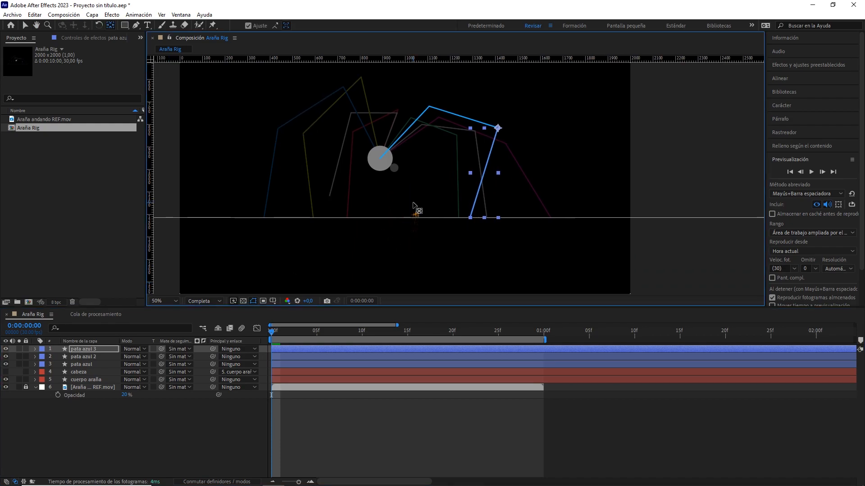
# Parent pata azul 3 to pata azul 2, pata azul 2 to pata azul, and pata azul to cuerpo araña.
pyautogui.moveTo(212, 349); pyautogui.dragTo(111, 365)
pyautogui.click(110, 364)
pyautogui.click(227, 364)
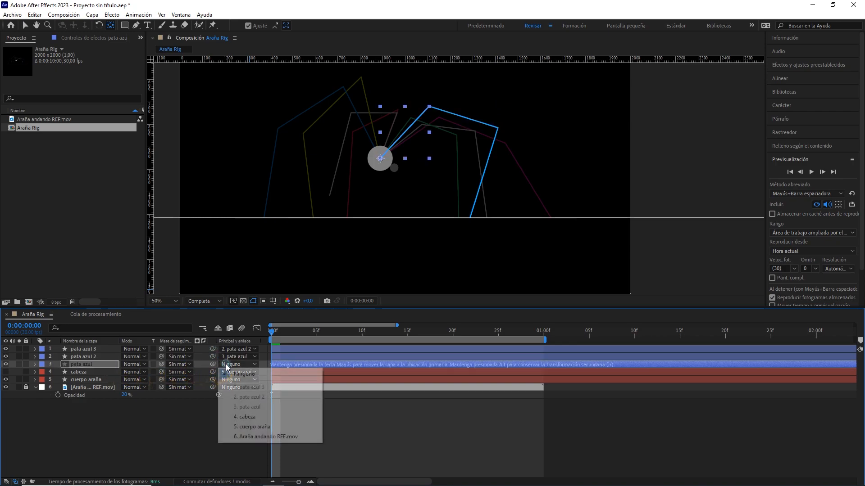
pyautogui.click(261, 428)
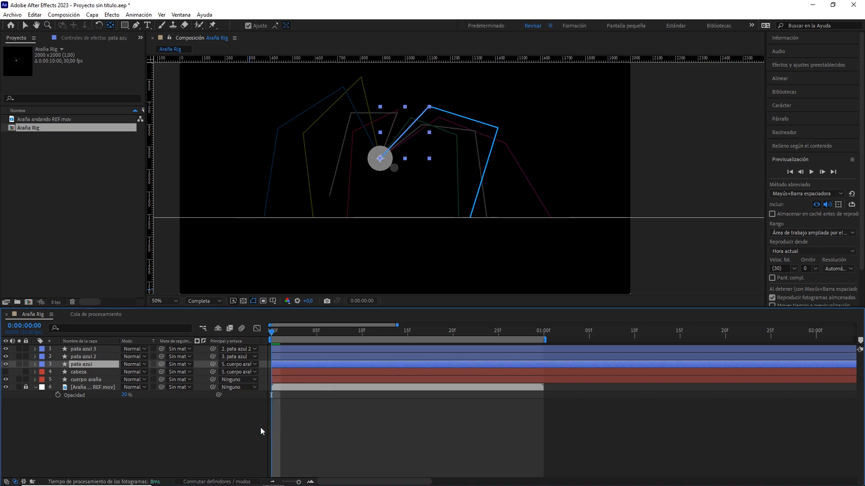
pyautogui.click(96, 427)
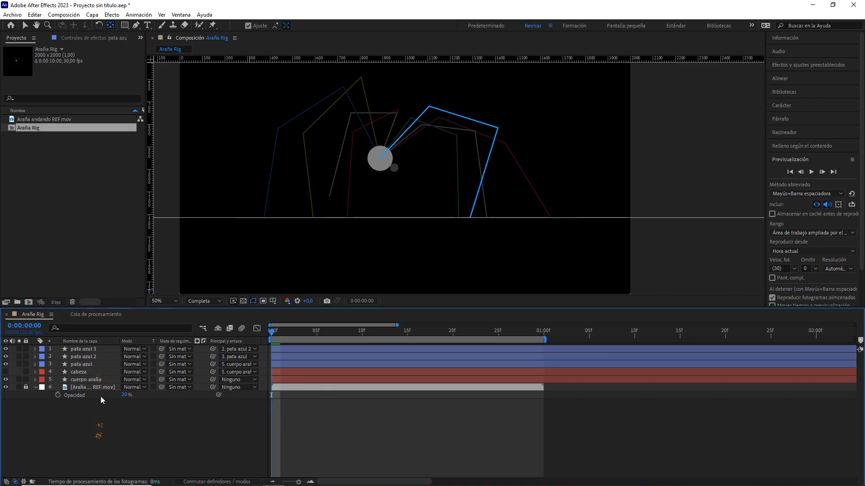
# Open Duik Bassel.2 and dock it as a narrow panel beside the composition view.
pyautogui.click(181, 14)
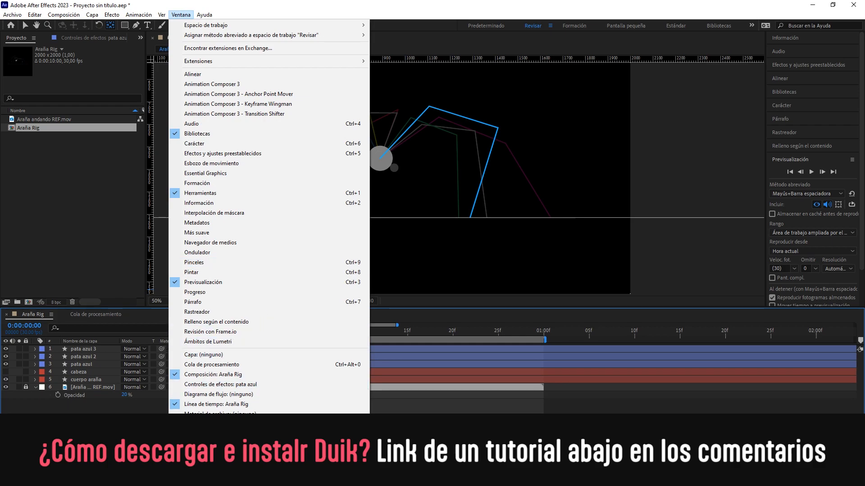
pyautogui.click(208, 447)
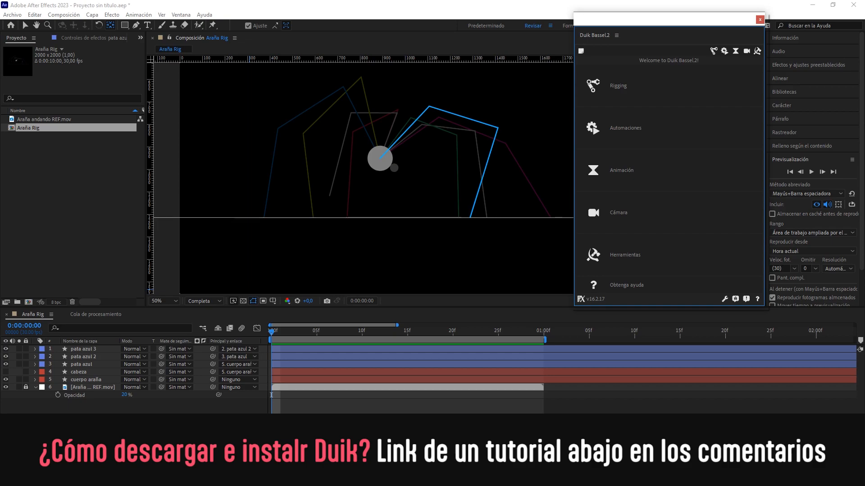
pyautogui.moveTo(659, 22); pyautogui.dragTo(466, 68)
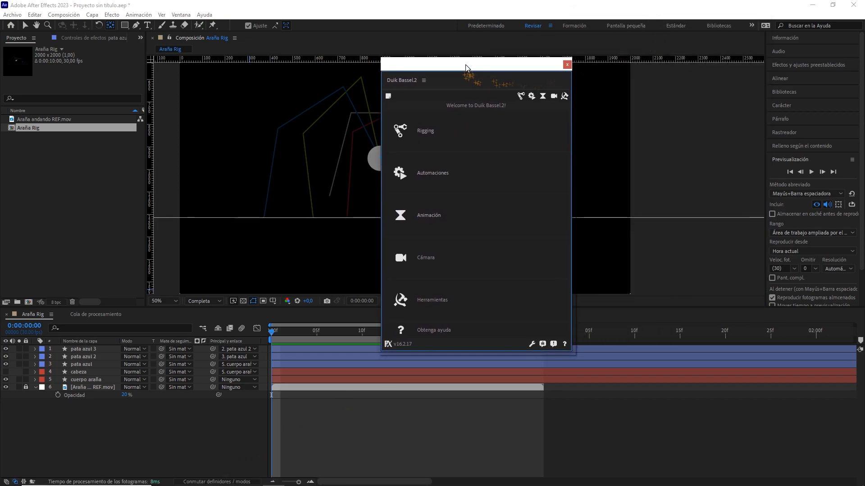
pyautogui.moveTo(390, 80); pyautogui.dragTo(745, 79)
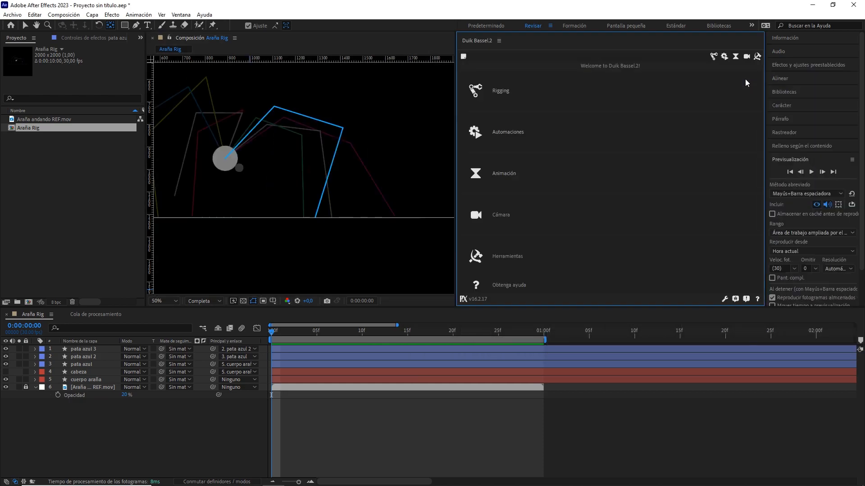
pyautogui.moveTo(457, 115); pyautogui.dragTo(588, 116)
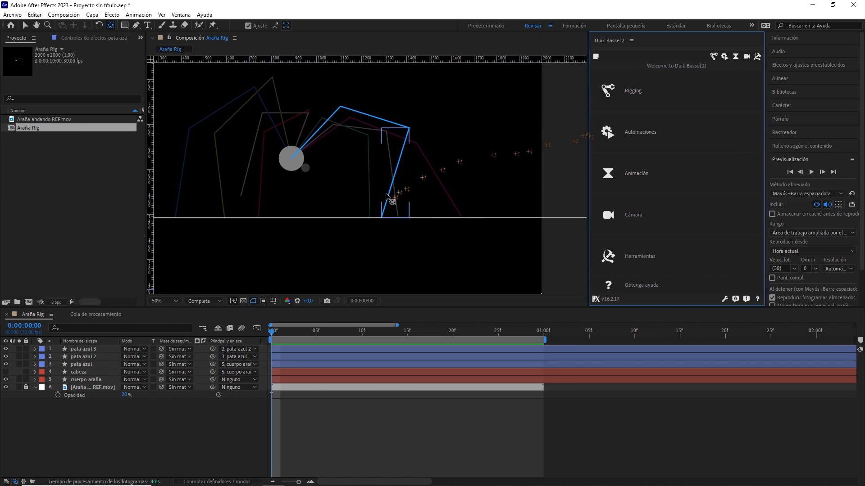
# Create a Duik combined position-and-rotation controller from the pata azul 3 layer.
pyautogui.press('v')
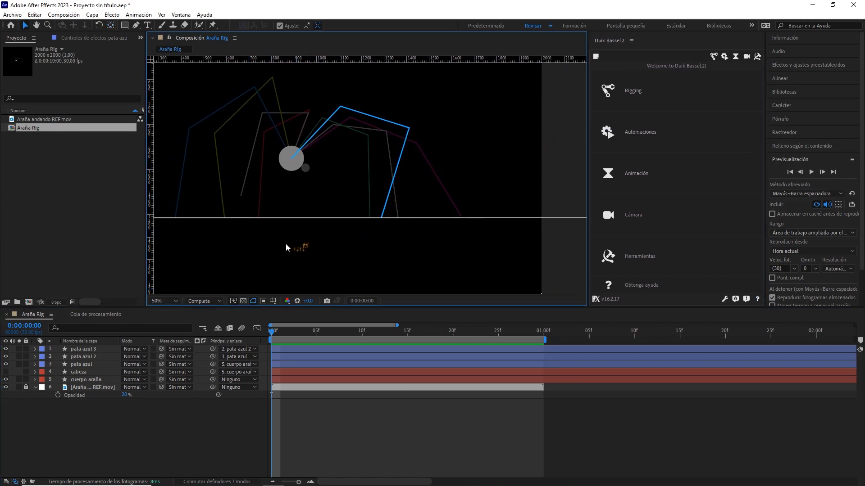
pyautogui.click(175, 301)
pyautogui.click(176, 311)
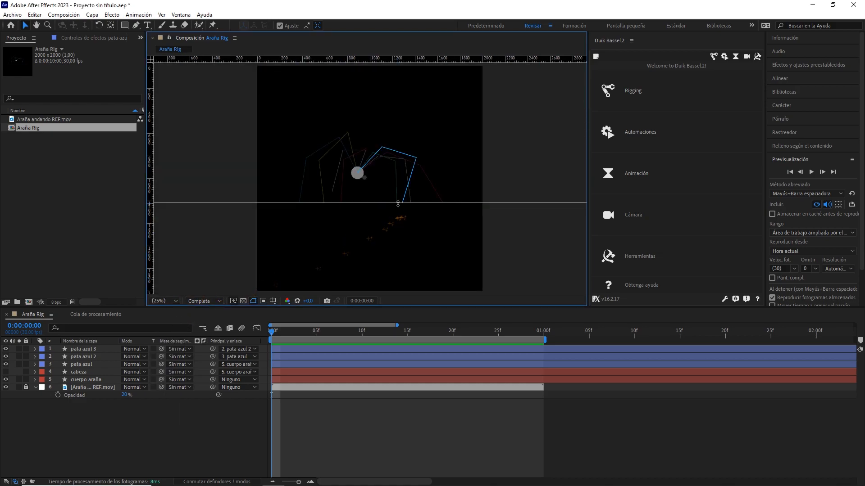
pyautogui.press('.')
pyautogui.press('.')
pyautogui.click(102, 351)
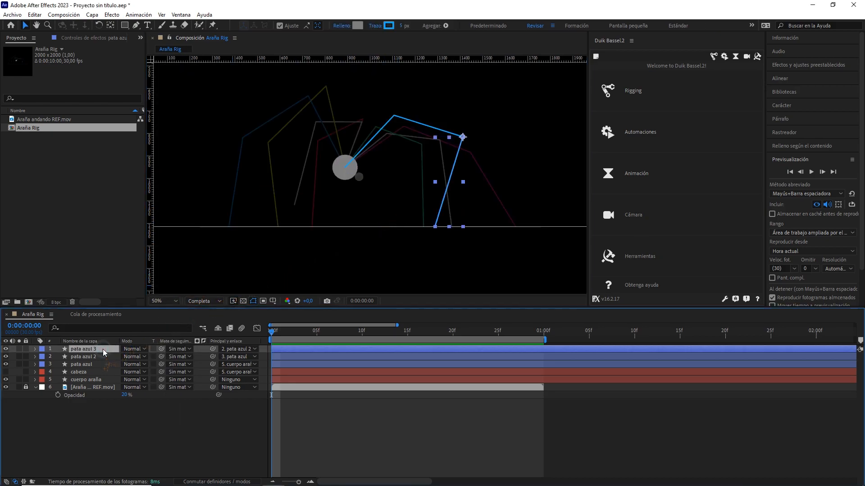
pyautogui.click(625, 94)
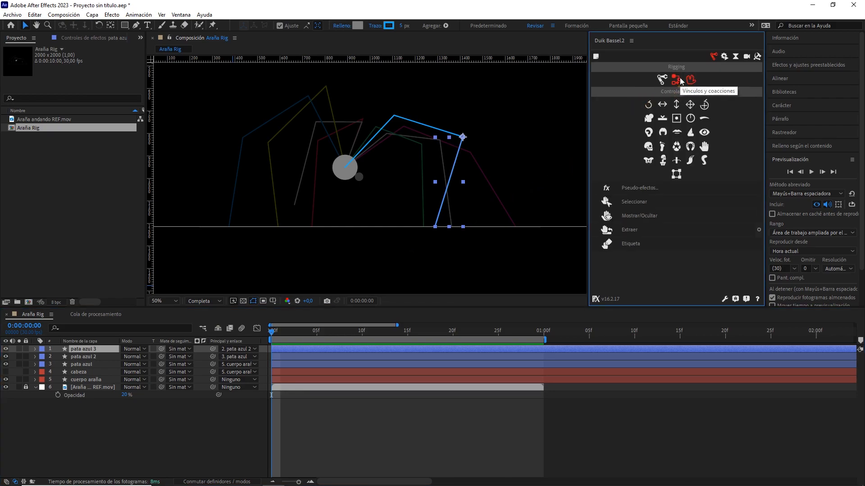
pyautogui.click(663, 81)
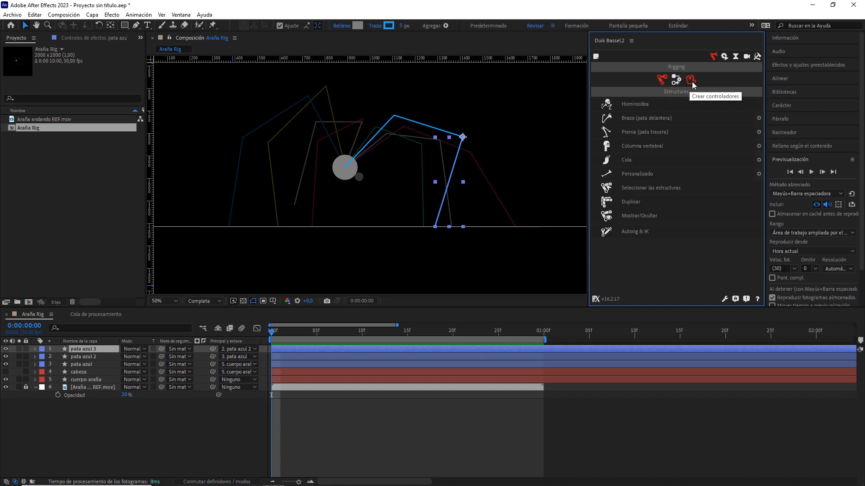
pyautogui.click(691, 81)
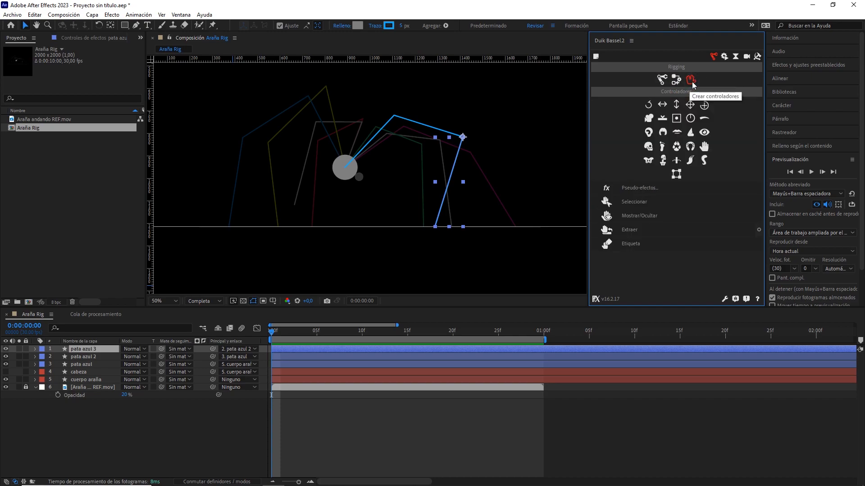
pyautogui.click(704, 106)
# Move the new controller from the second joint to the blue leg's lower tip on the ground guide.
pyautogui.press('.')
pyautogui.moveTo(505, 127); pyautogui.dragTo(449, 115)
pyautogui.moveTo(504, 98); pyautogui.dragTo(451, 267)
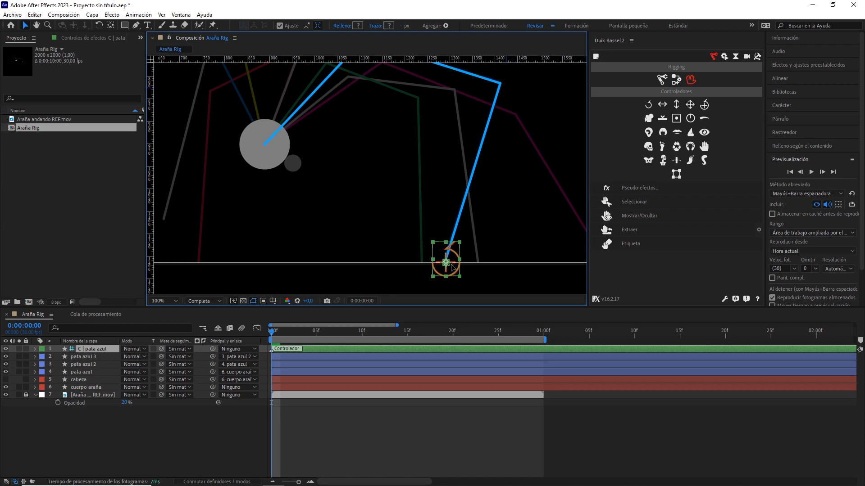
pyautogui.scroll(-1, 479, 179)
pyautogui.scroll(-1, 430, 170)
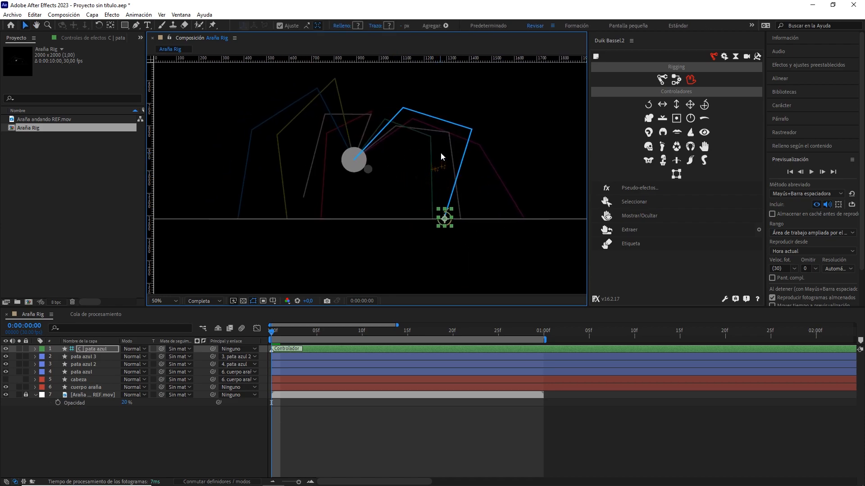
# Apply Duik's Autorig & IK to pata azul 2, pata azul 3 and the C | pata azul controller.
pyautogui.click(105, 365)
pyautogui.keyDown('ctrl'); pyautogui.click(96, 356); pyautogui.keyUp('ctrl')
pyautogui.keyDown('ctrl'); pyautogui.click(96, 350); pyautogui.keyUp('ctrl')
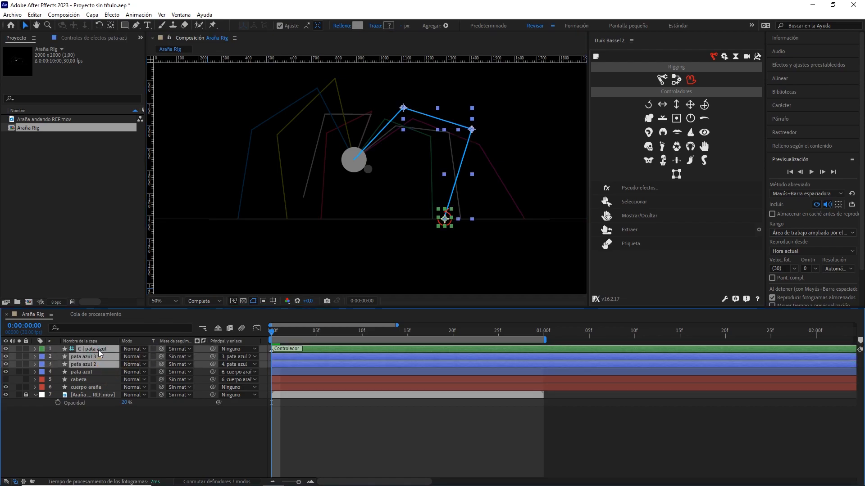
pyautogui.click(661, 80)
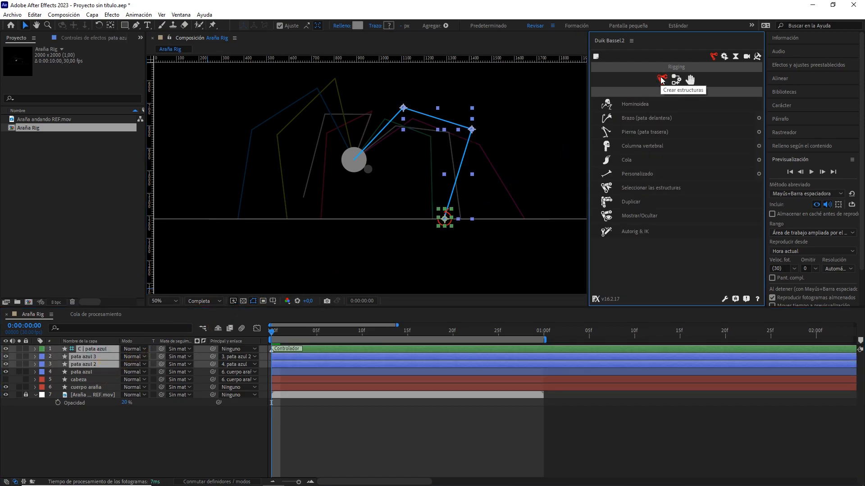
pyautogui.click(642, 233)
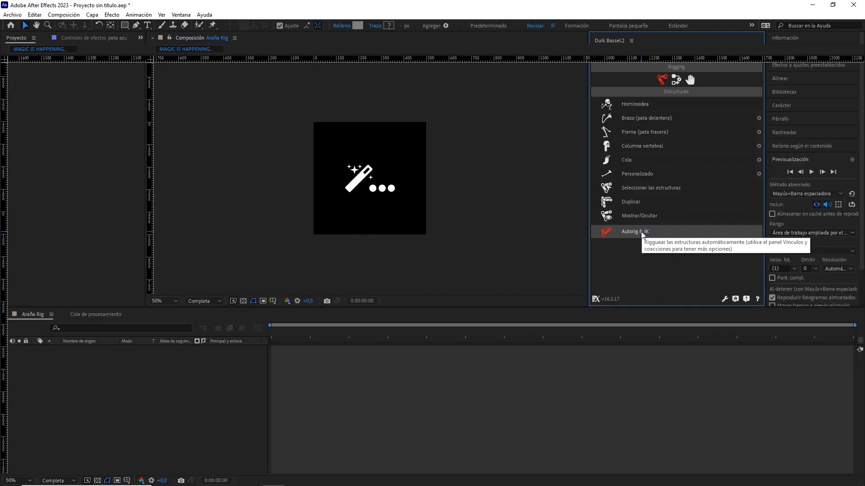
# Play back the composition to check how the blue leg follows the body with IK applied.
pyautogui.press('space')
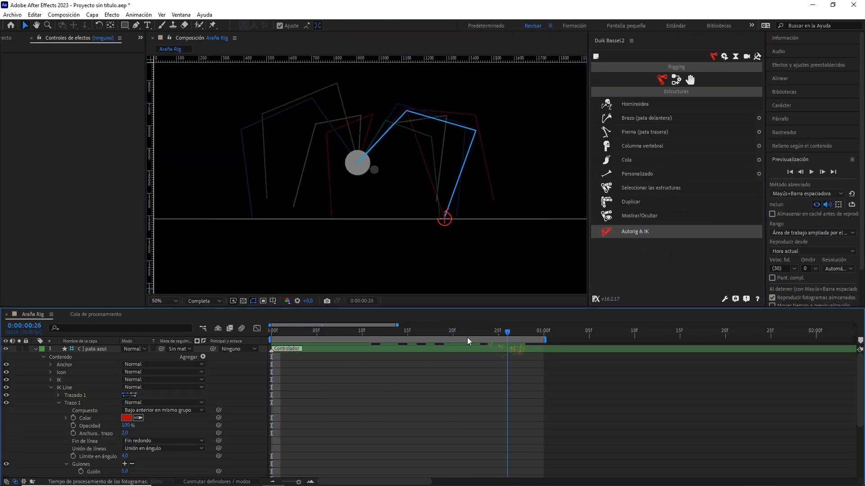
pyautogui.press('space')
pyautogui.press('space')
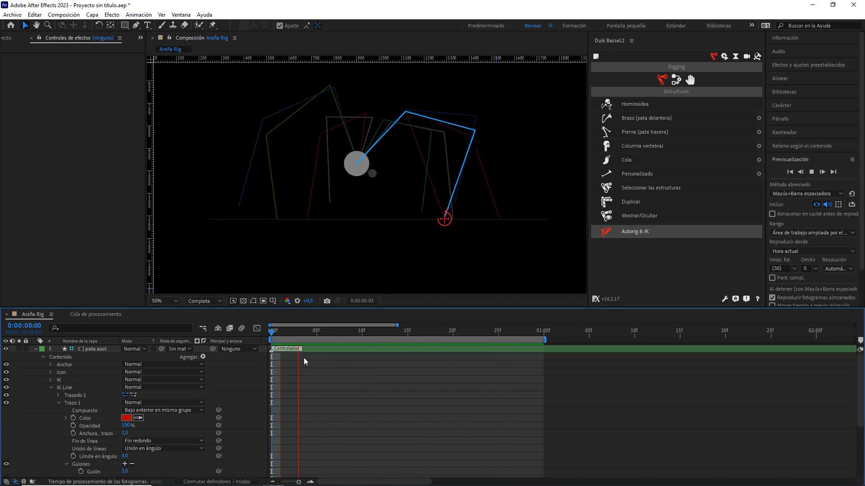
pyautogui.press('space')
# Turn off Draw guides in the IK effect of the C | pata azul controller and preview the walk.
pyautogui.click(322, 348)
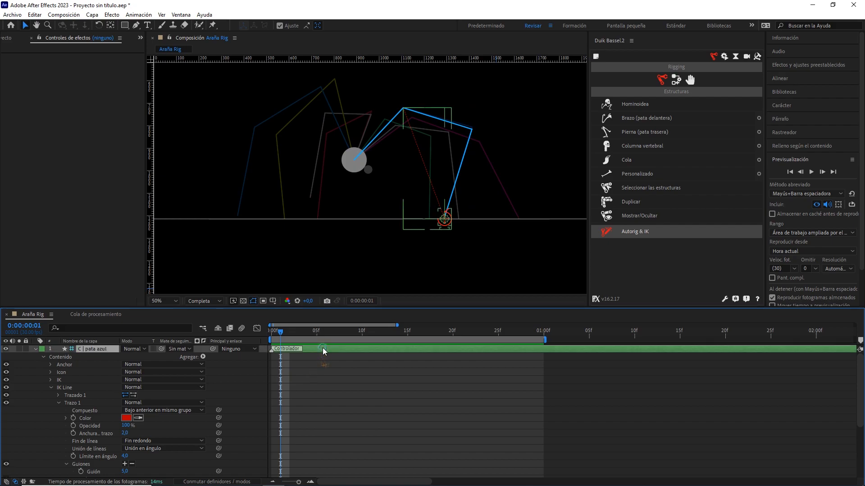
pyautogui.click(11, 133)
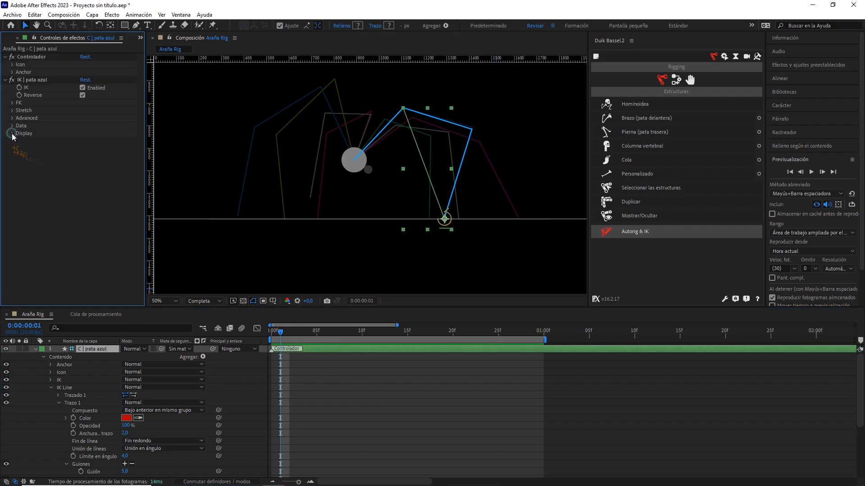
pyautogui.click(83, 141)
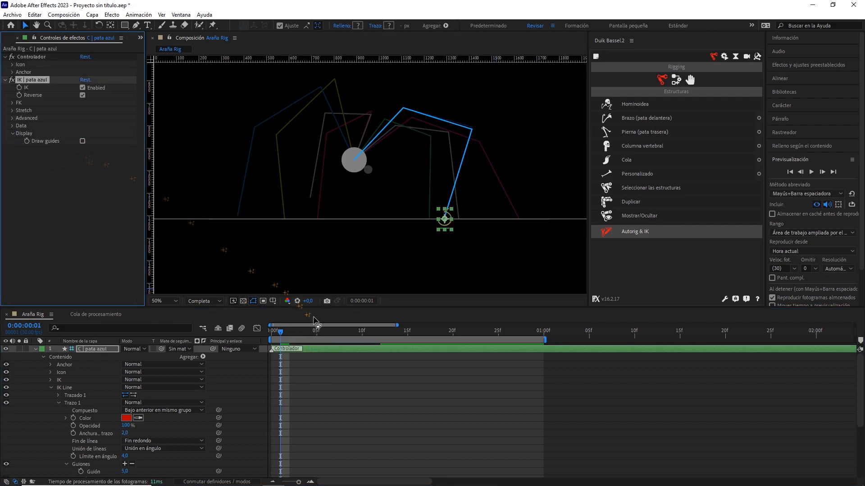
pyautogui.click(334, 371)
pyautogui.press('space')
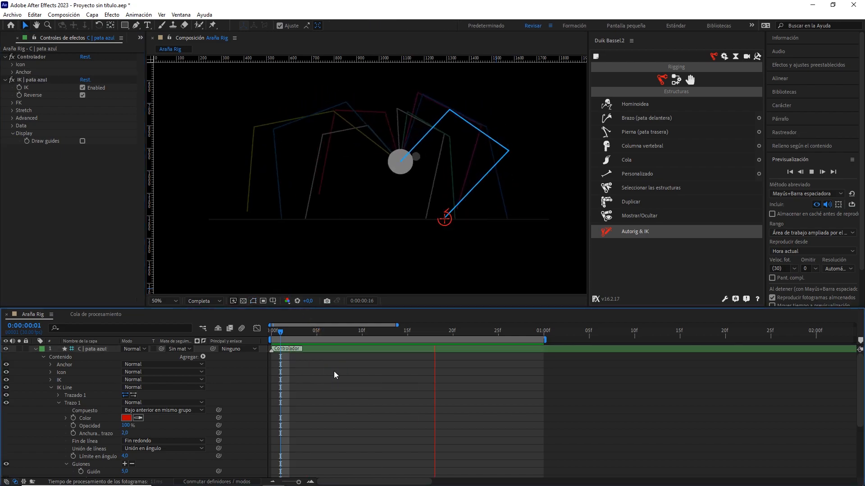
pyautogui.press('space')
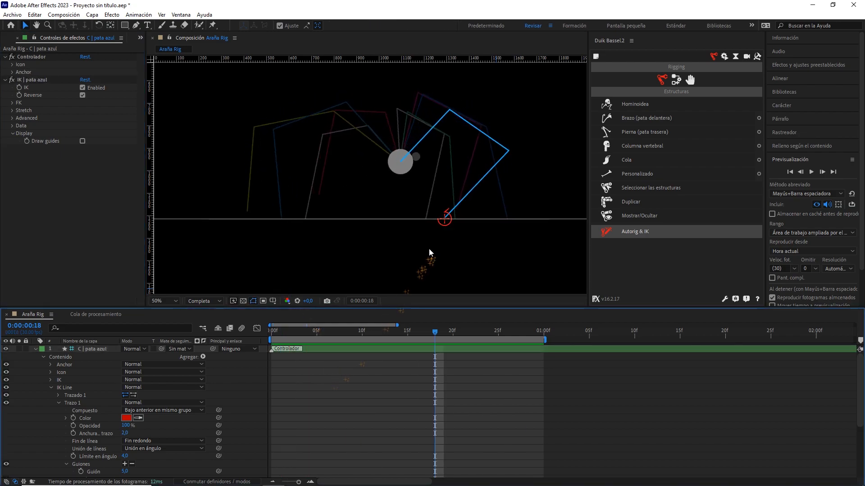
# At the first frame, move the blue leg's controller beyond the leg's reach to test its stretching.
pyautogui.click(445, 222)
pyautogui.press('/')
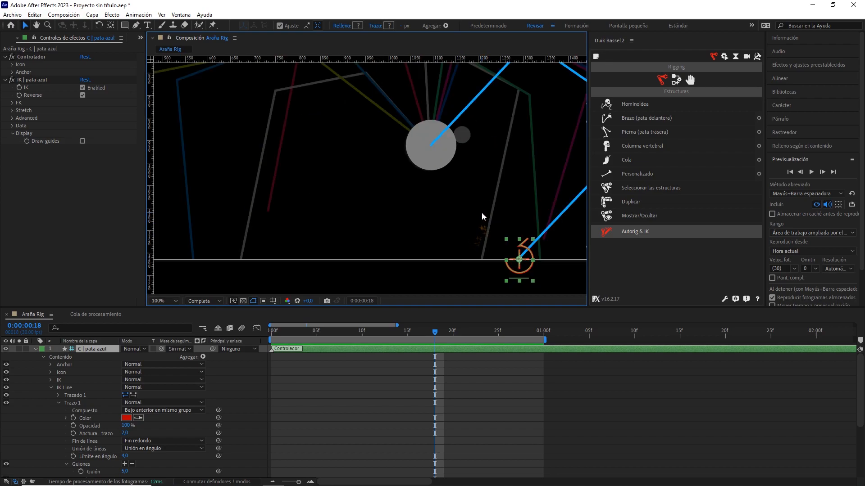
pyautogui.moveTo(494, 210); pyautogui.dragTo(364, 190)
pyautogui.moveTo(333, 332); pyautogui.dragTo(271, 332)
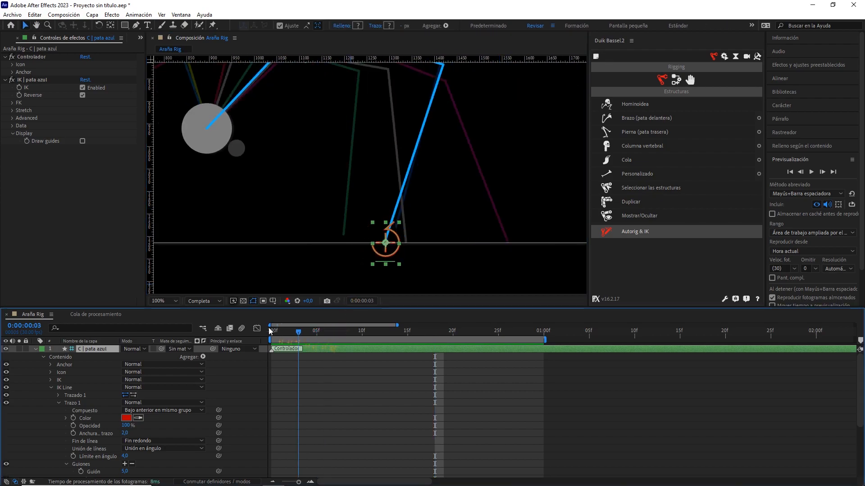
pyautogui.moveTo(396, 229); pyautogui.dragTo(487, 255)
pyautogui.press(',')
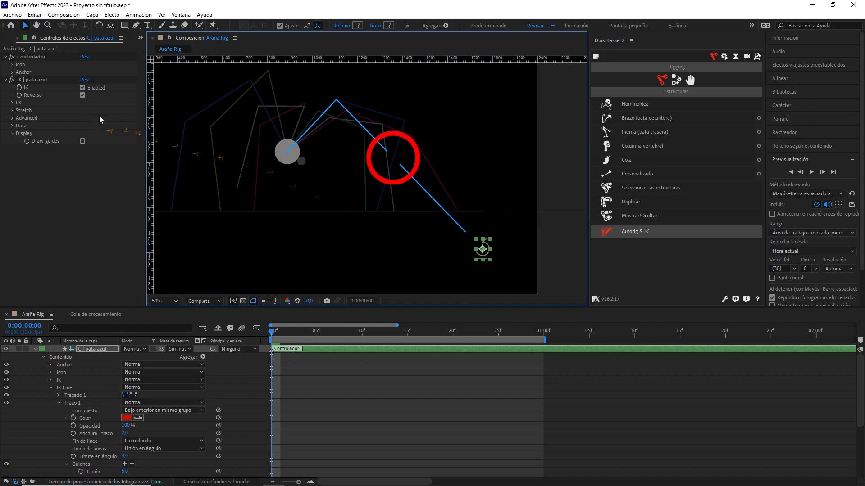
# Disable Auto-Stretch in the IK effect of the C | pata azul controller.
pyautogui.click(33, 109)
pyautogui.click(12, 111)
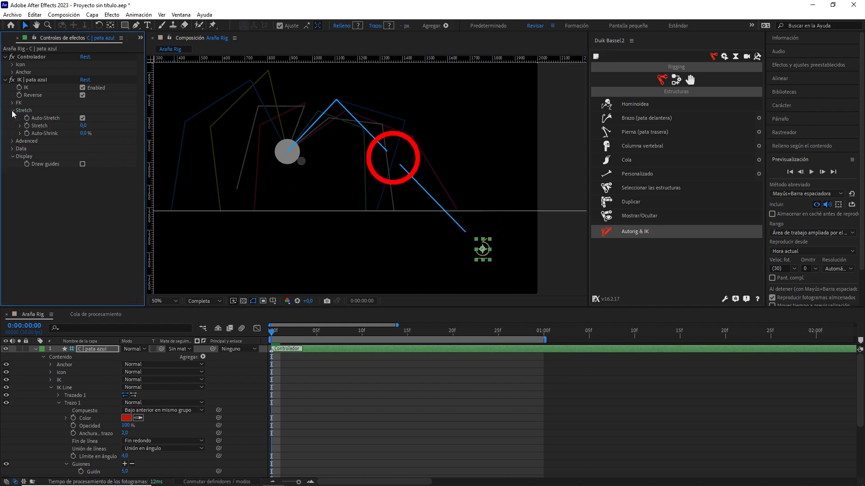
pyautogui.click(82, 119)
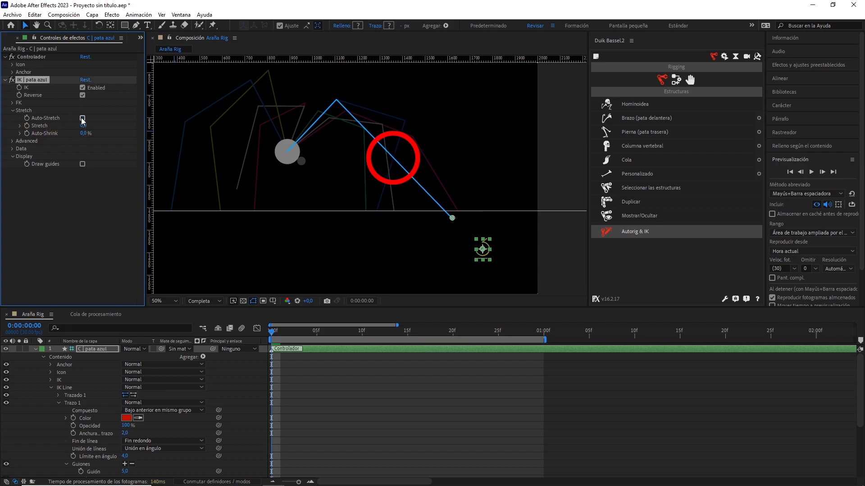
# Move the controller back to the blue reference leg's lower tip, aligned with the ground guide.
pyautogui.moveTo(479, 252); pyautogui.dragTo(383, 223)
pyautogui.scroll(4, 380, 222)
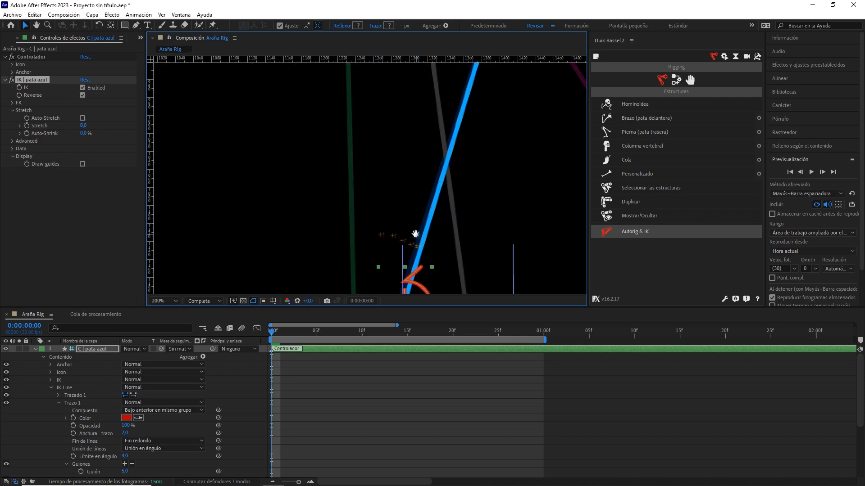
pyautogui.scroll(-4, 416, 235)
pyautogui.moveTo(420, 232)
pyautogui.mouseDown()
pyautogui.moveTo(381, 226)
pyautogui.moveTo(495, 225)
pyautogui.moveTo(419, 223)
pyautogui.mouseUp()
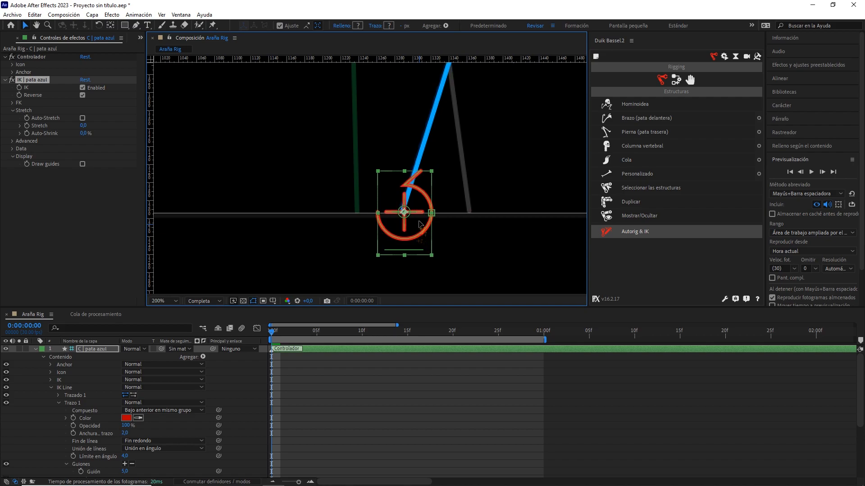
# Play back the walk to check the blue leg's motion with its foot planted.
pyautogui.scroll(-1, 464, 158)
pyautogui.moveTo(417, 120); pyautogui.dragTo(435, 164)
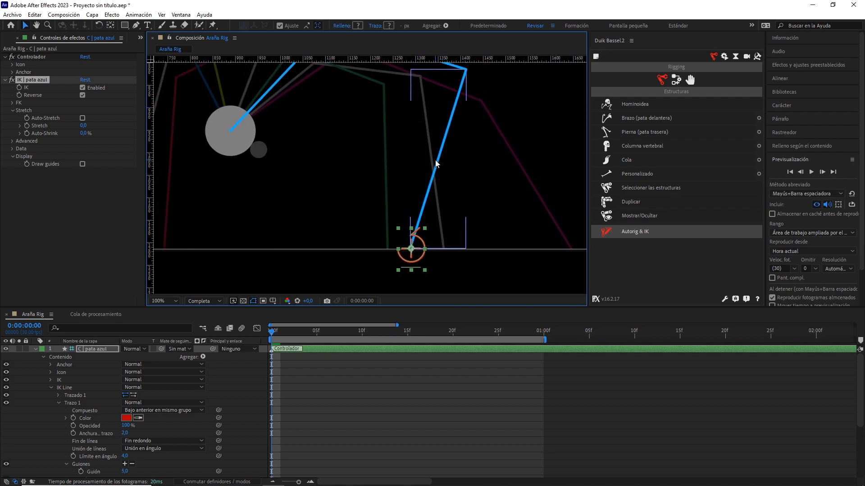
pyautogui.scroll(-1, 435, 160)
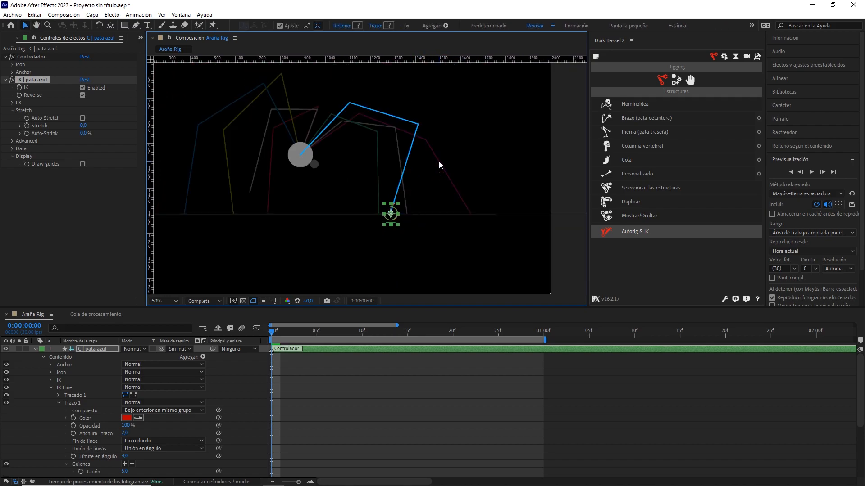
pyautogui.click(392, 369)
pyautogui.press('space')
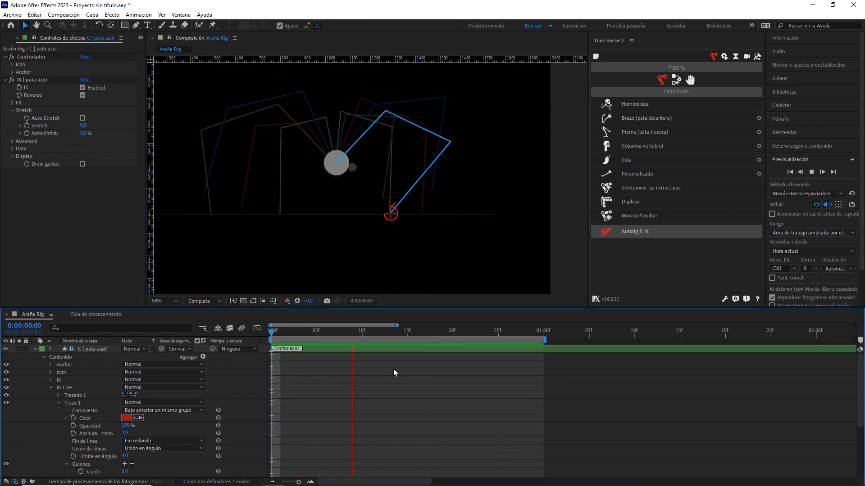
pyautogui.press('space')
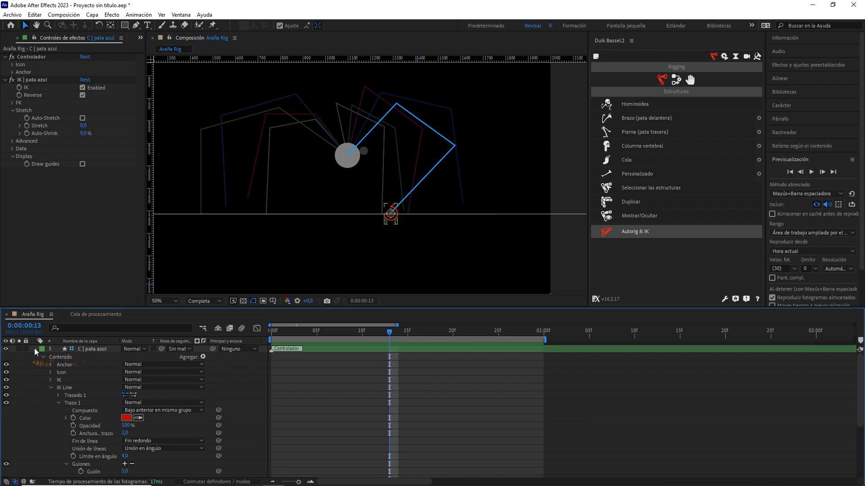
# Collapse the controller's properties and hide C | pata azul, pata azul 3, pata azul 2 and pata azul.
pyautogui.click(35, 350)
pyautogui.click(94, 351)
pyautogui.keyDown('shift'); pyautogui.click(86, 372); pyautogui.keyUp('shift')
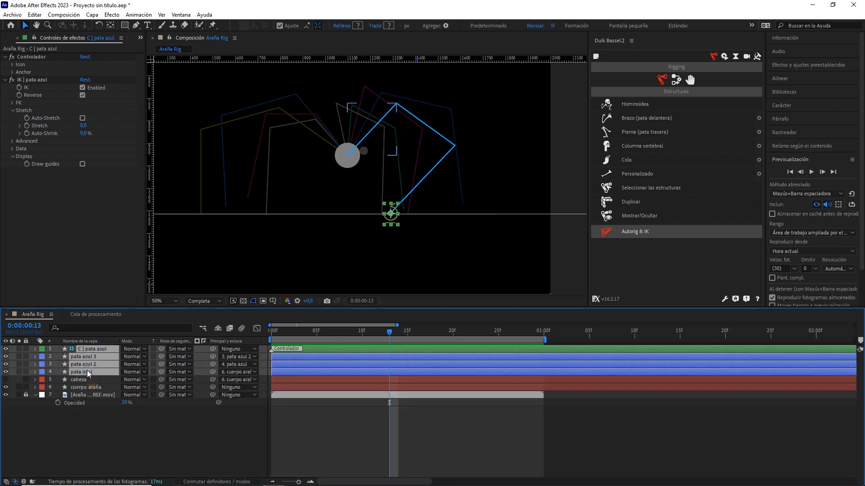
pyautogui.click(6, 350)
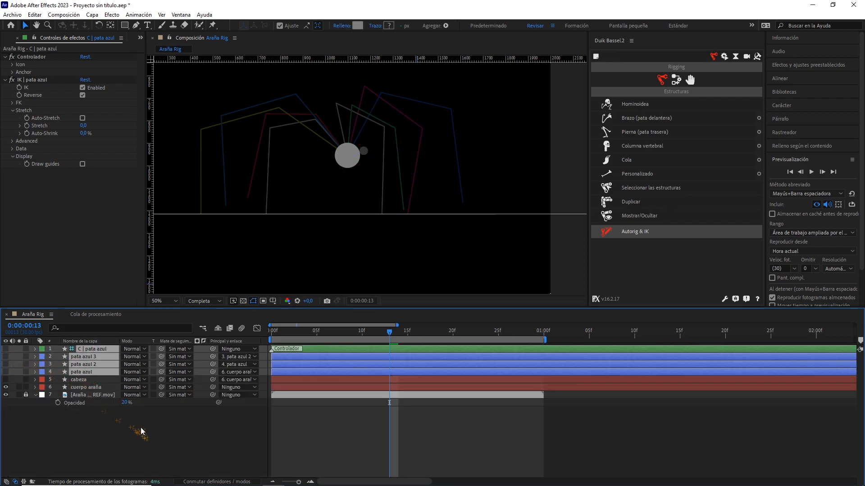
pyautogui.click(141, 431)
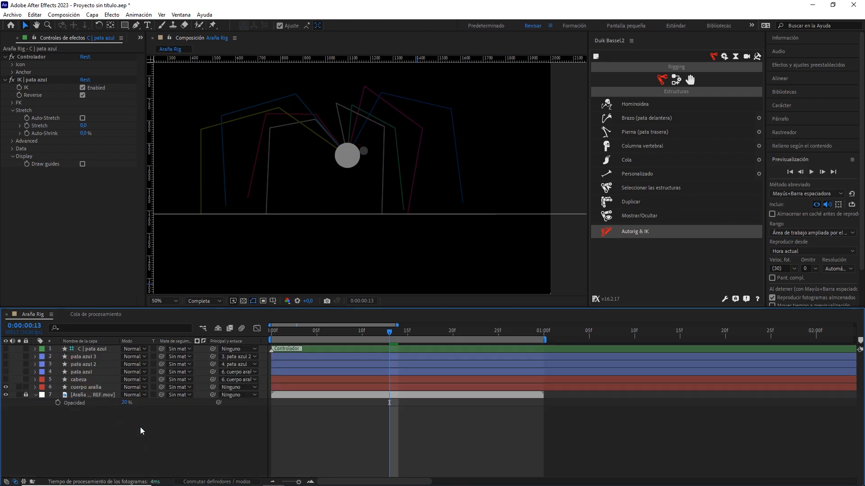
# At the first frame, draw a straight Pen segment from the body's centre to the fuchsia reference leg's first joint.
pyautogui.click(136, 25)
pyautogui.scroll(2, 371, 162)
pyautogui.moveTo(389, 332); pyautogui.dragTo(271, 332)
pyautogui.moveTo(340, 167); pyautogui.dragTo(378, 228)
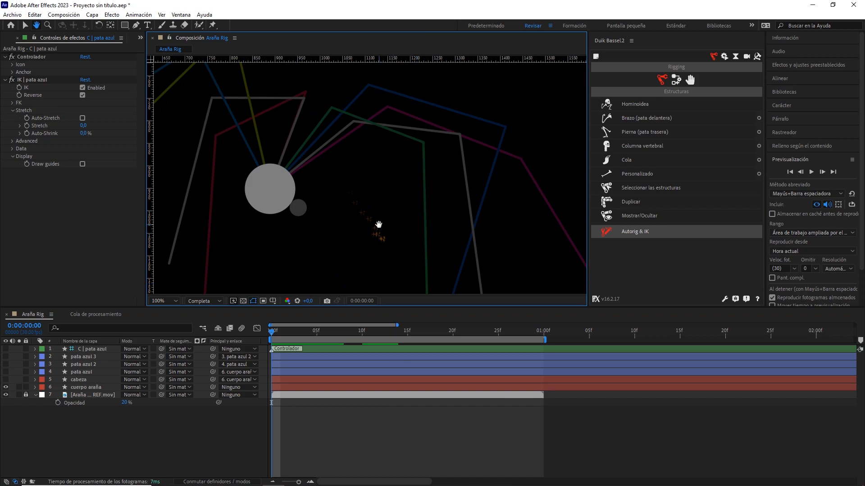
pyautogui.click(269, 191)
pyautogui.click(389, 109)
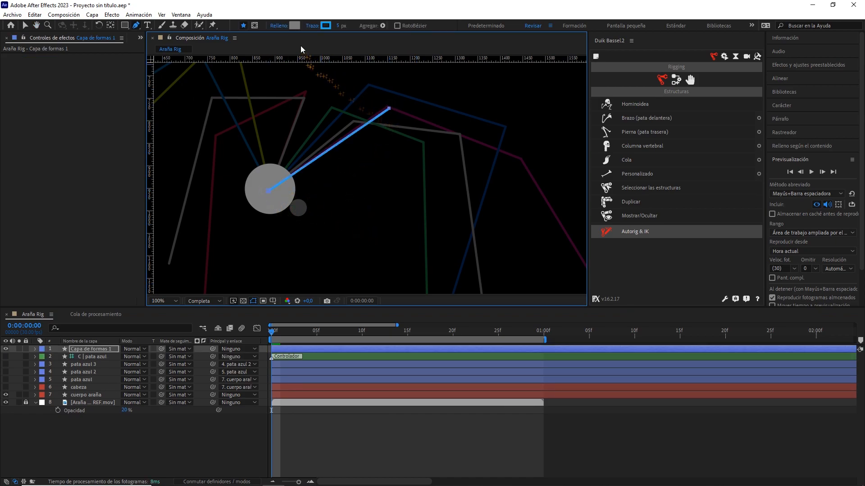
# Remove the new segment's fill and change its stroke color to fuchsia.
pyautogui.click(278, 26)
pyautogui.click(642, 216)
pyautogui.click(677, 269)
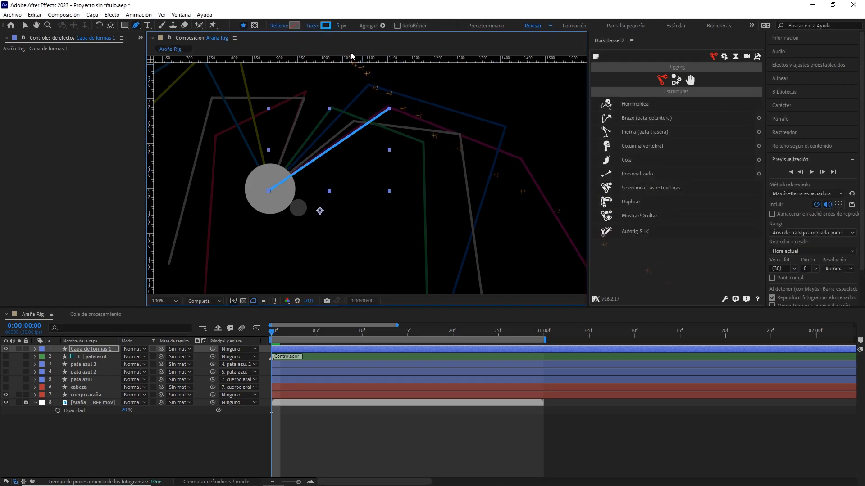
pyautogui.click(326, 26)
pyautogui.moveTo(314, 195); pyautogui.dragTo(314, 175)
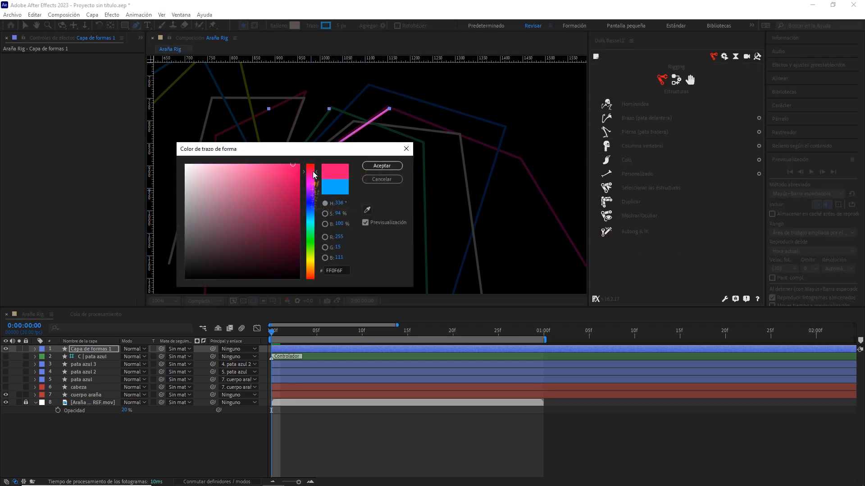
pyautogui.click(382, 166)
# Rename the new shape layer as pata fucsia and give it a pink label color.
pyautogui.press('Return')
pyautogui.write('pa')
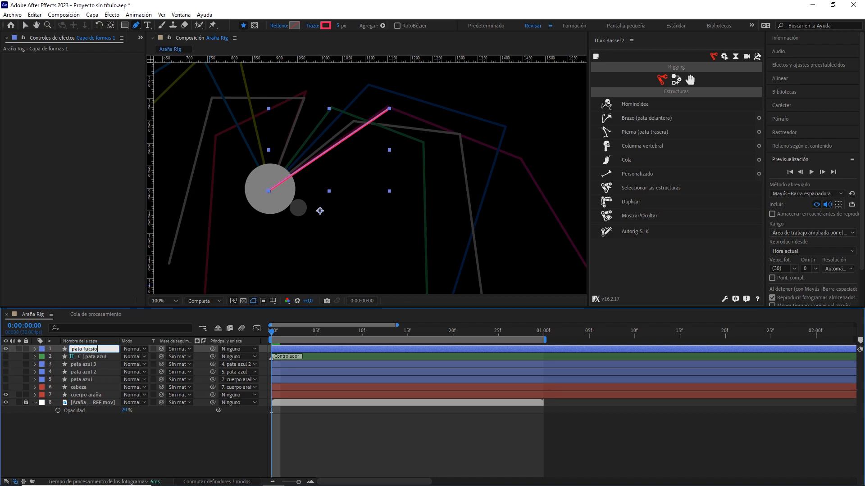
pyautogui.write('ta fucsia')
pyautogui.click(42, 350)
pyautogui.click(61, 304)
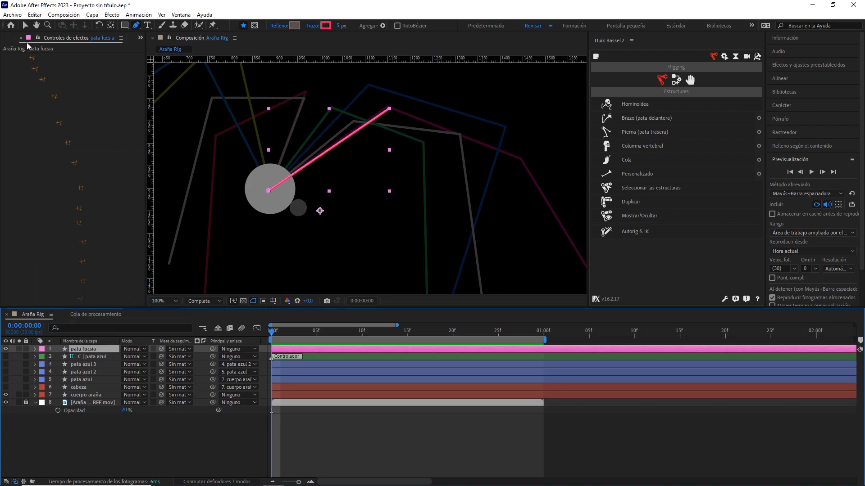
# Move pata fucsia's anchor point to the segment's start at the body's centre.
pyautogui.click(25, 27)
pyautogui.scroll(1, 324, 201)
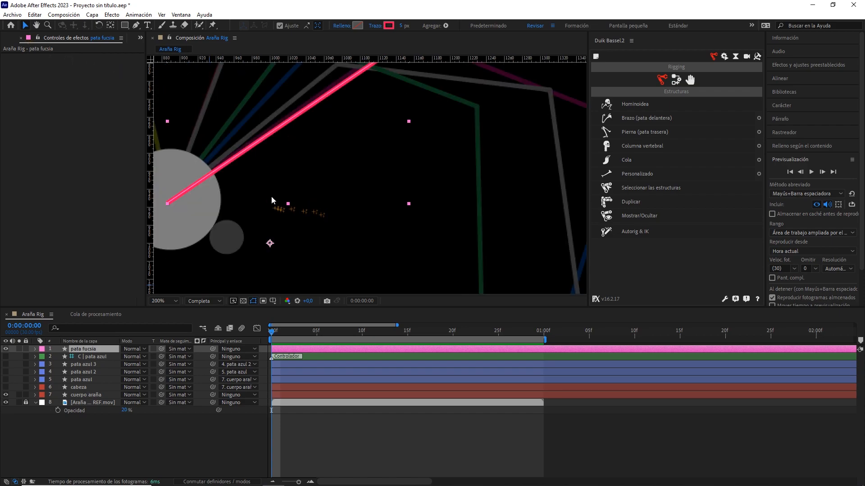
pyautogui.moveTo(272, 200); pyautogui.dragTo(371, 203)
pyautogui.press('v')
pyautogui.moveTo(279, 201); pyautogui.dragTo(285, 201)
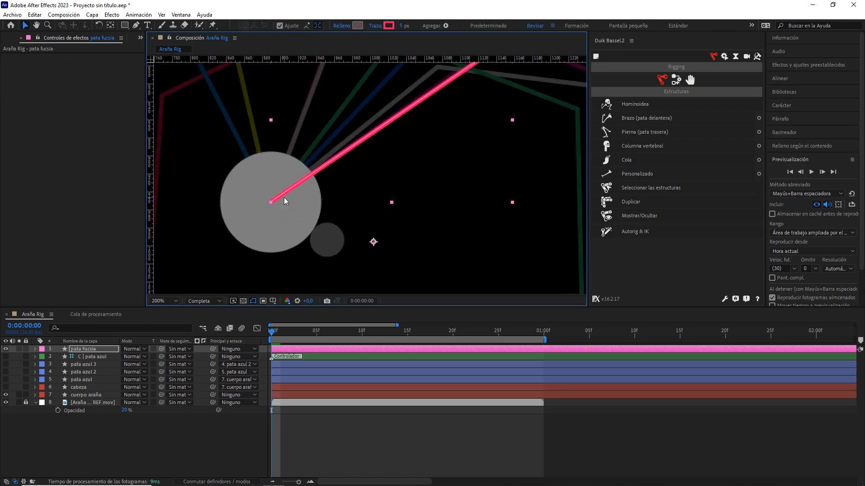
pyautogui.click(110, 25)
pyautogui.moveTo(374, 242); pyautogui.dragTo(276, 206)
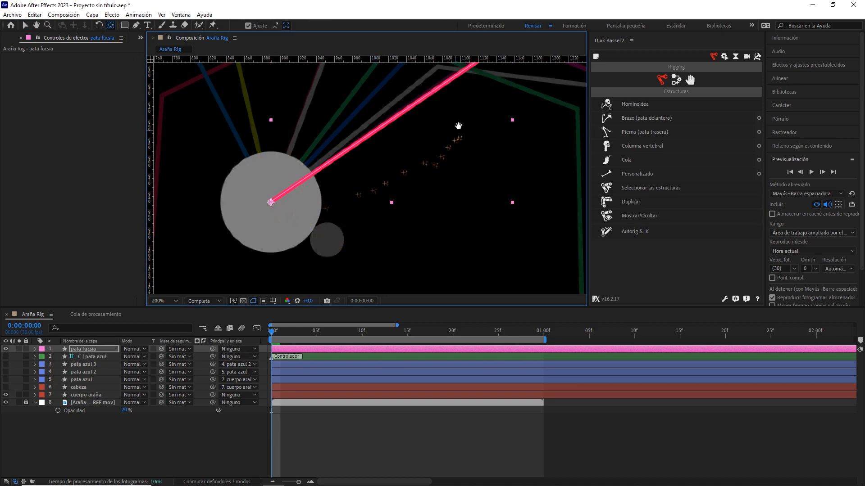
# Give the stroke of pata fucsia a round line cap and a round line join.
pyautogui.moveTo(458, 127); pyautogui.dragTo(390, 197)
pyautogui.click(136, 26)
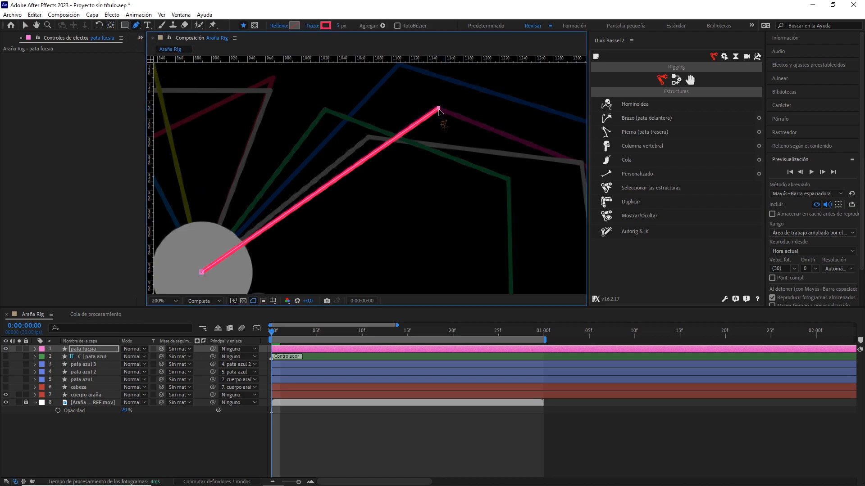
pyautogui.press('h')
pyautogui.moveTo(401, 186); pyautogui.dragTo(405, 156)
pyautogui.press('g')
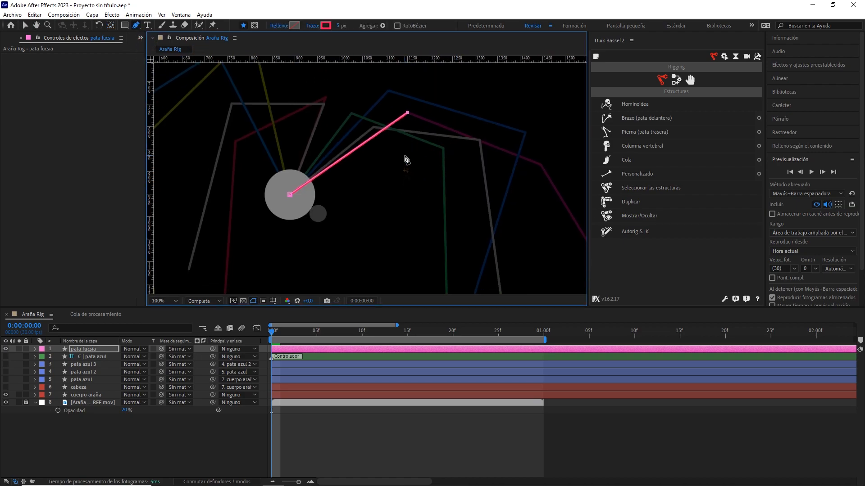
pyautogui.click(36, 349)
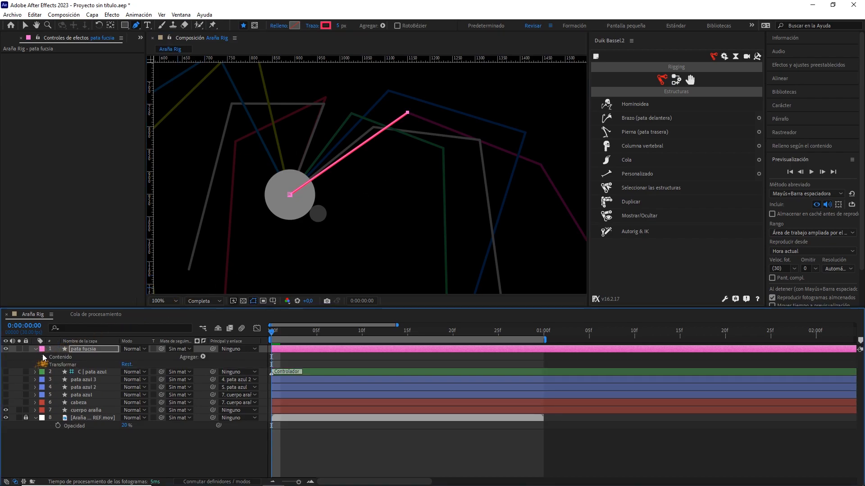
pyautogui.click(43, 357)
pyautogui.click(50, 365)
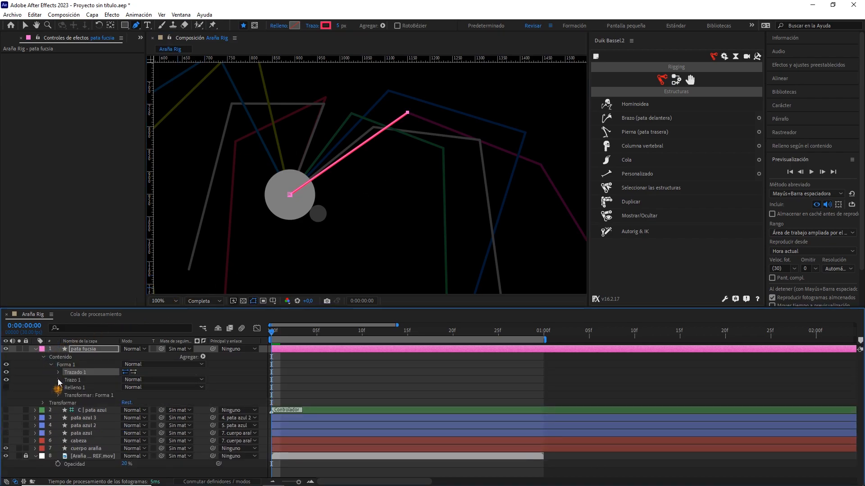
pyautogui.click(59, 380)
pyautogui.click(145, 418)
pyautogui.click(153, 437)
pyautogui.click(153, 426)
pyautogui.click(155, 445)
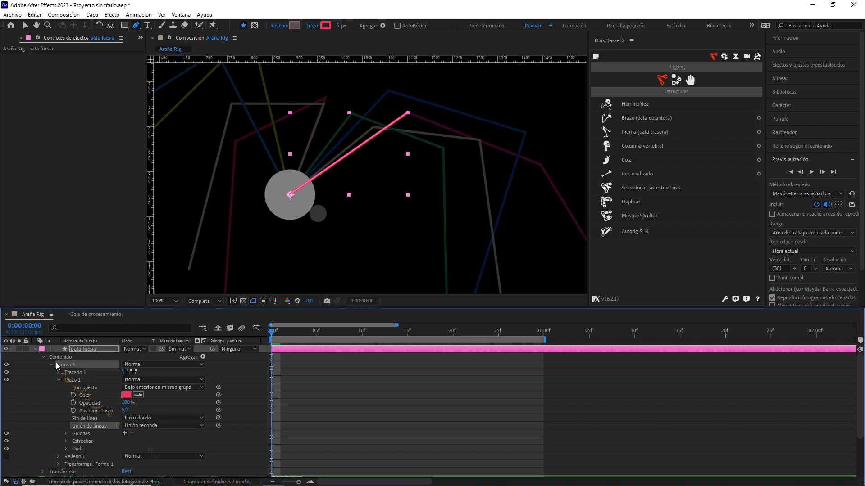
pyautogui.click(35, 349)
# Duplicate pata fucsia and reshape the copy's path to run from the reference leg's first joint to its second joint.
pyautogui.hotkey('ctrl', 'd')
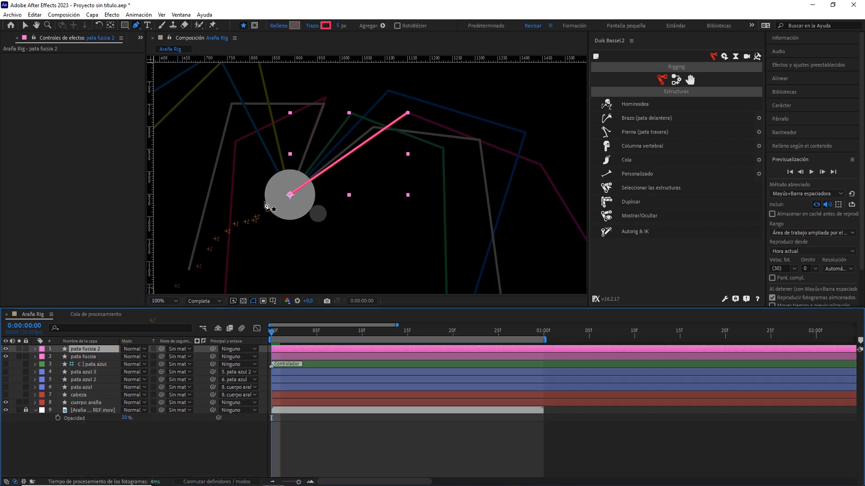
pyautogui.moveTo(290, 195); pyautogui.dragTo(517, 182)
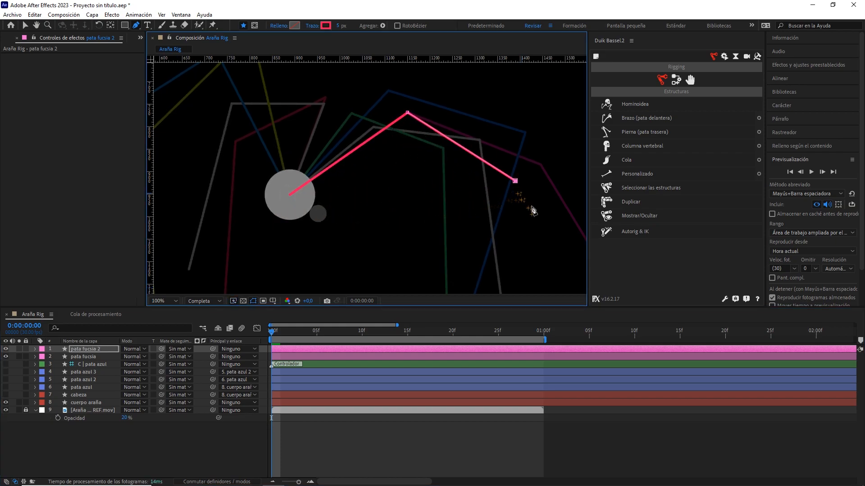
pyautogui.moveTo(528, 214); pyautogui.dragTo(433, 190)
pyautogui.scroll(1, 457, 194)
pyautogui.moveTo(346, 118); pyautogui.dragTo(384, 171)
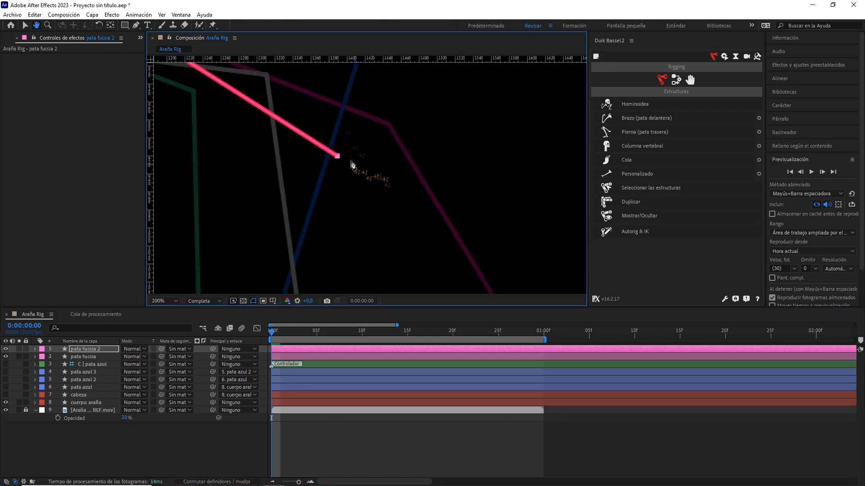
pyautogui.moveTo(338, 157); pyautogui.dragTo(388, 124)
pyautogui.scroll(-1, 404, 147)
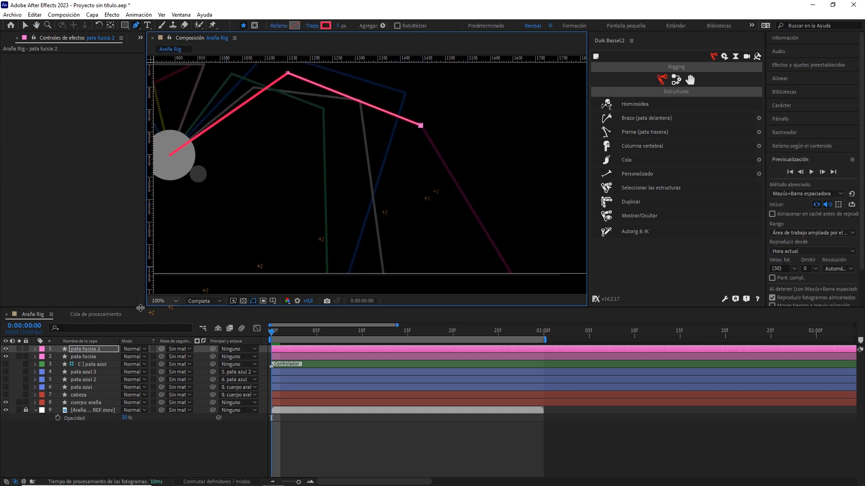
# Duplicate pata fucsia 2 and reshape the copy's path to run from the reference leg's second joint to its tip on the ground line.
pyautogui.click(90, 349)
pyautogui.hotkey('ctrl', 'd')
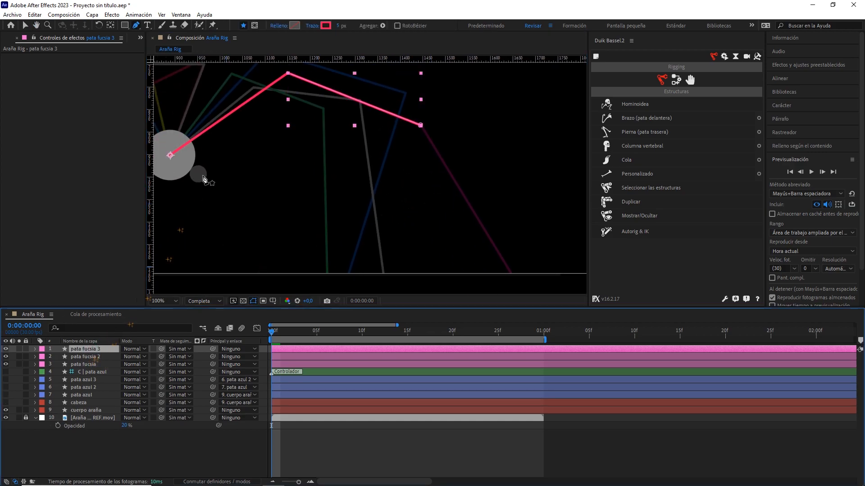
pyautogui.moveTo(287, 73); pyautogui.dragTo(410, 223)
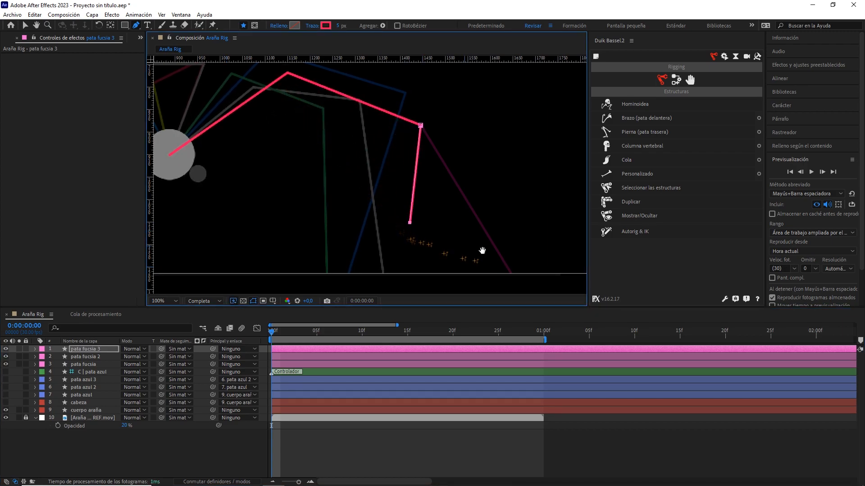
pyautogui.moveTo(480, 249); pyautogui.dragTo(425, 206)
pyautogui.moveTo(356, 180); pyautogui.dragTo(457, 232)
pyautogui.moveTo(386, 175); pyautogui.dragTo(468, 210)
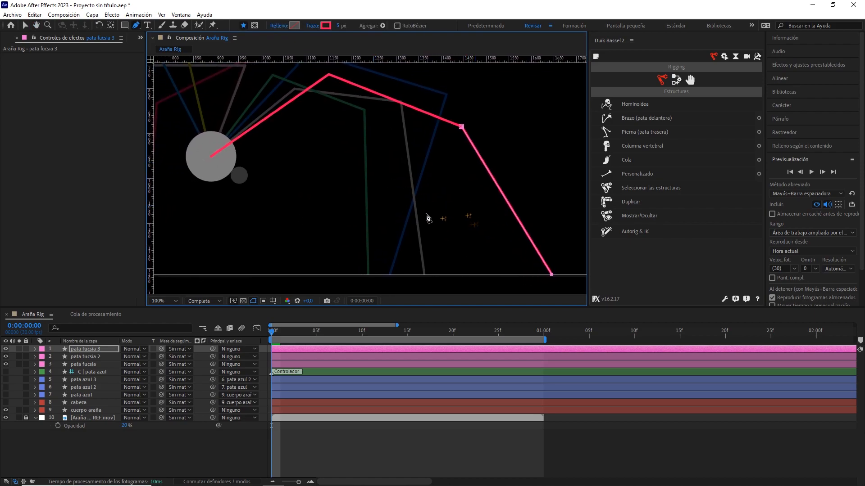
# Isolate pata fucsia 2, move its anchor point to the first joint at the segment's start, and show all layers again.
pyautogui.click(94, 357)
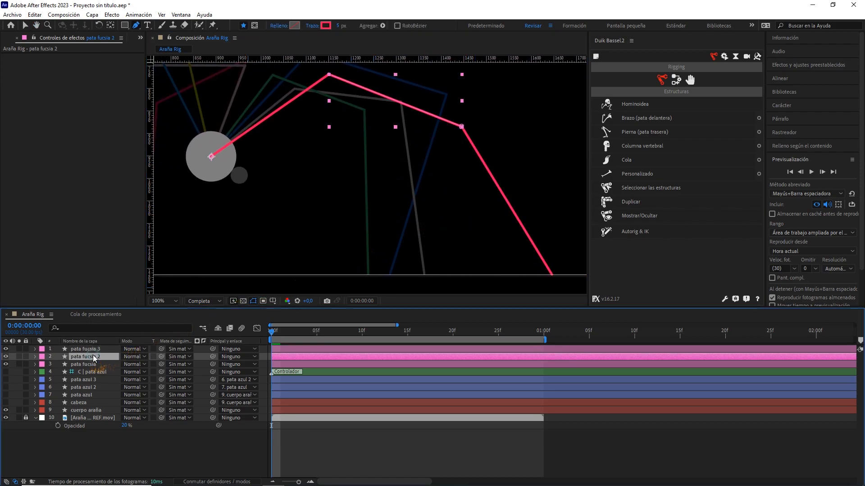
pyautogui.click(20, 356)
pyautogui.click(110, 25)
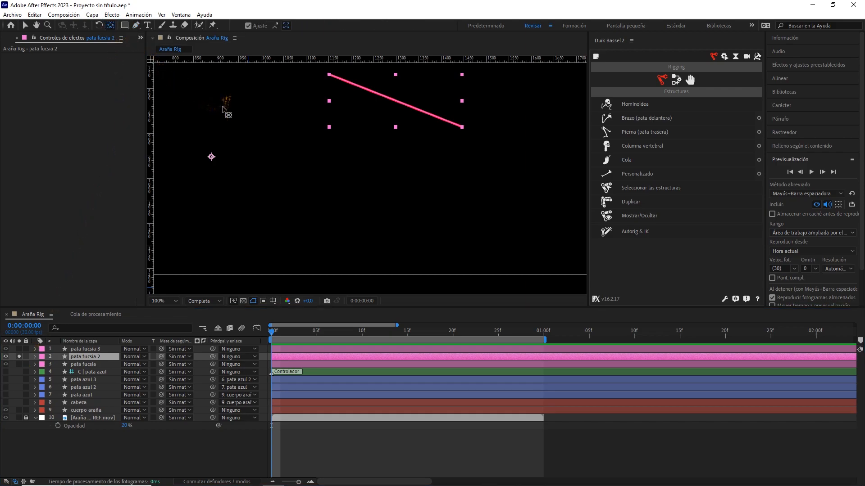
pyautogui.click(219, 163)
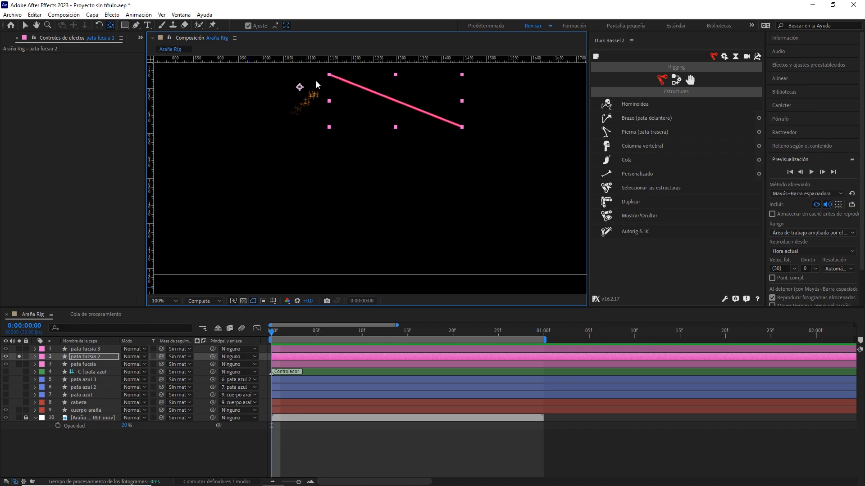
pyautogui.click(19, 357)
# Isolate pata fucsia 3, move its anchor point to the second joint at the segment's upper end, and end the isolation.
pyautogui.click(71, 348)
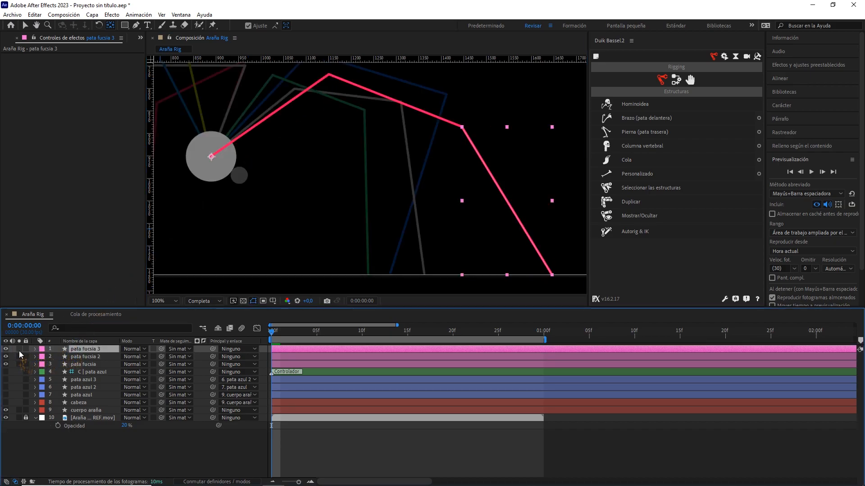
pyautogui.click(19, 350)
pyautogui.click(218, 165)
pyautogui.moveTo(453, 129); pyautogui.dragTo(456, 130)
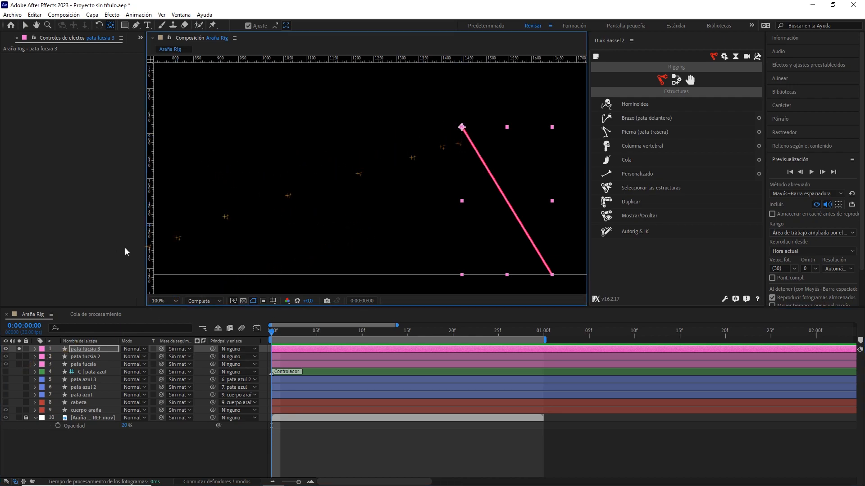
pyautogui.click(19, 349)
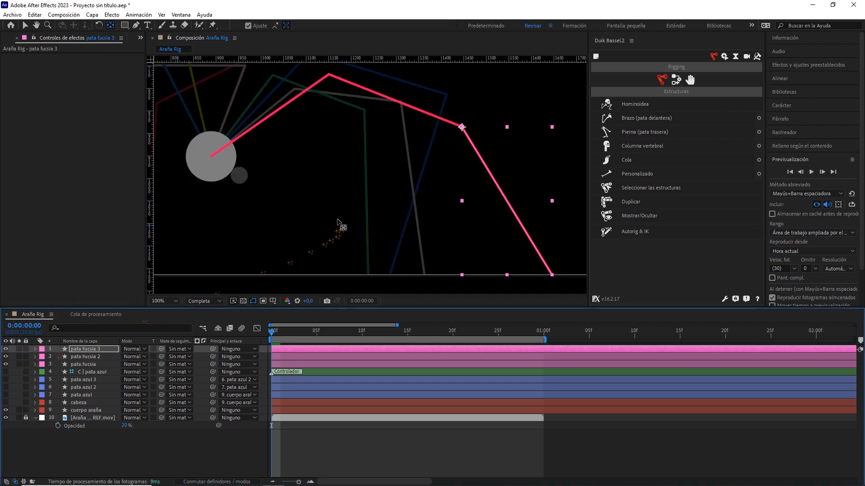
# Parent pata fucsia 3 to pata fucsia 2, pata fucsia 2 to pata fucsia, and pata fucsia to cuerpo araña.
pyautogui.press(',')
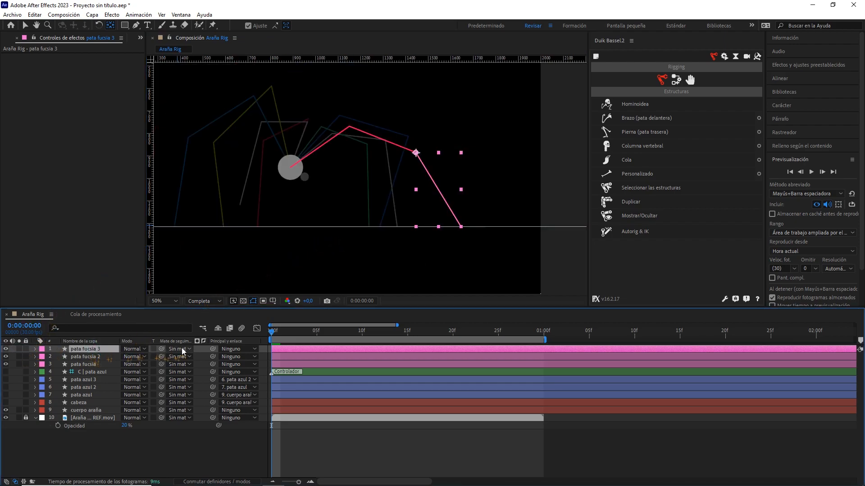
pyautogui.moveTo(149, 353); pyautogui.dragTo(104, 356)
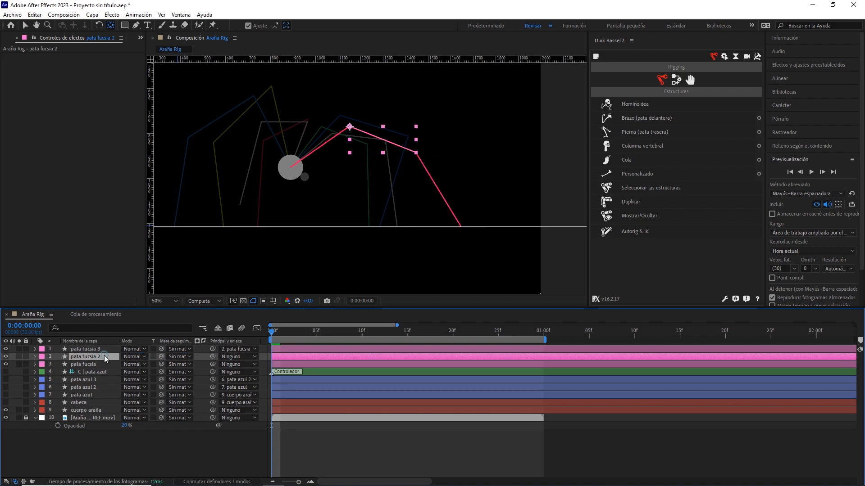
pyautogui.moveTo(213, 356); pyautogui.dragTo(90, 364)
pyautogui.click(229, 365)
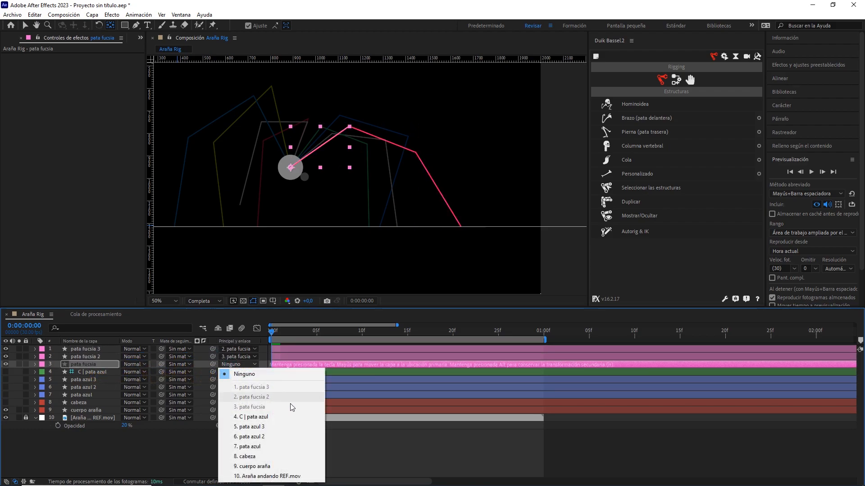
pyautogui.click(281, 467)
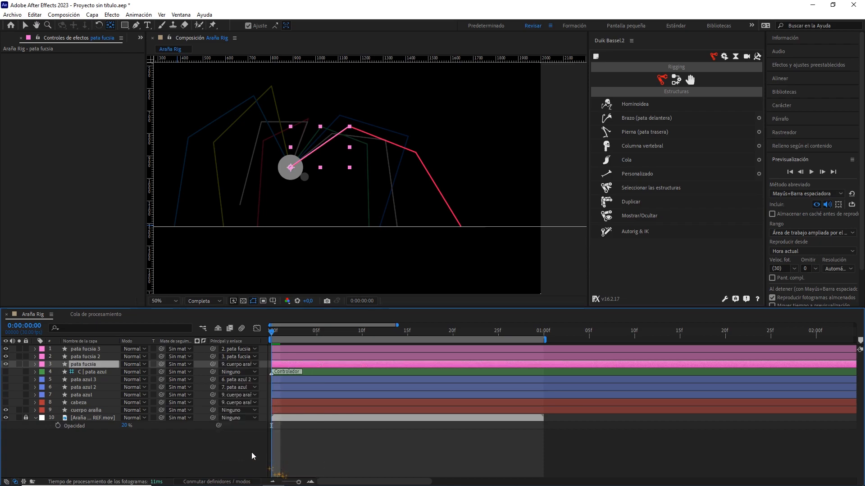
# Create a Duik rotation controller from pata fucsia 3 and place it on the leg's tip at the ground line.
pyautogui.click(102, 348)
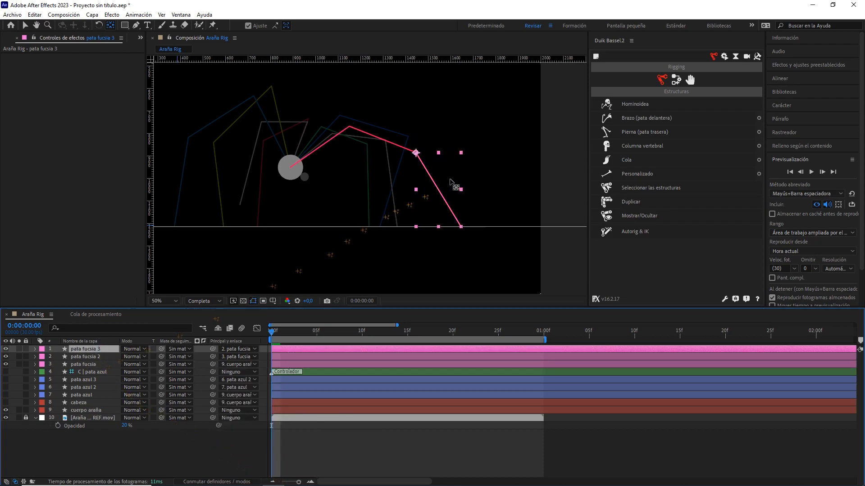
pyautogui.click(689, 81)
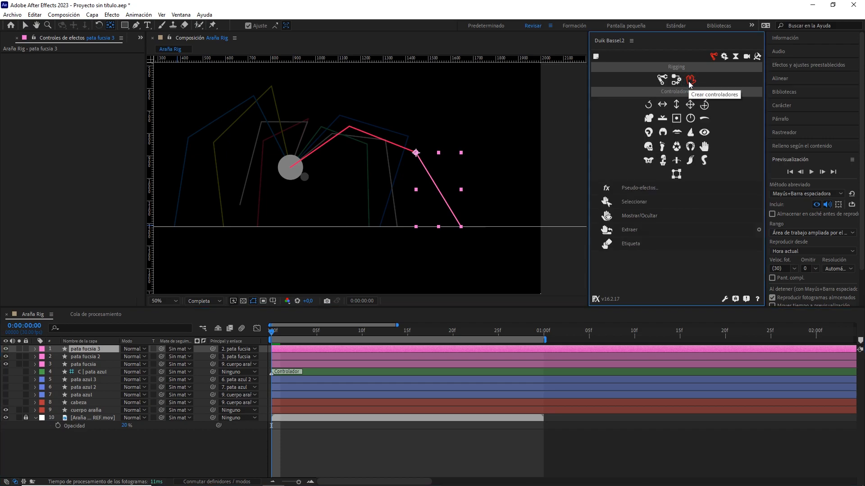
pyautogui.click(705, 105)
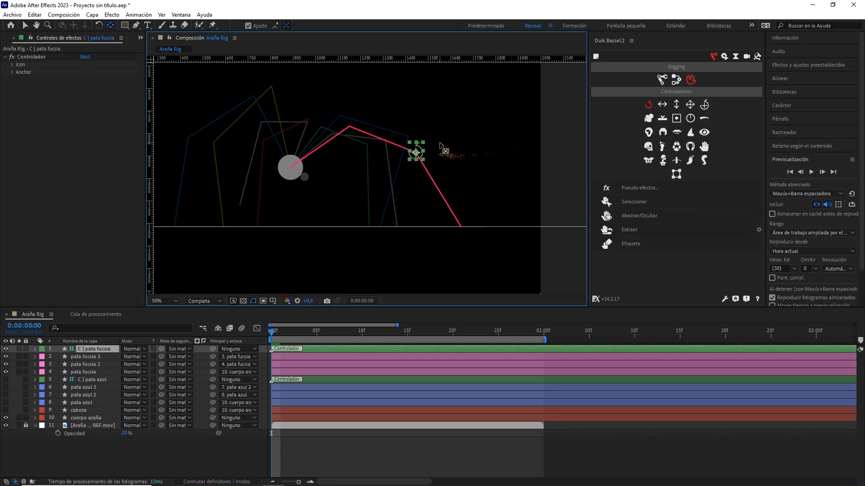
pyautogui.press('v')
pyautogui.moveTo(419, 148); pyautogui.dragTo(466, 223)
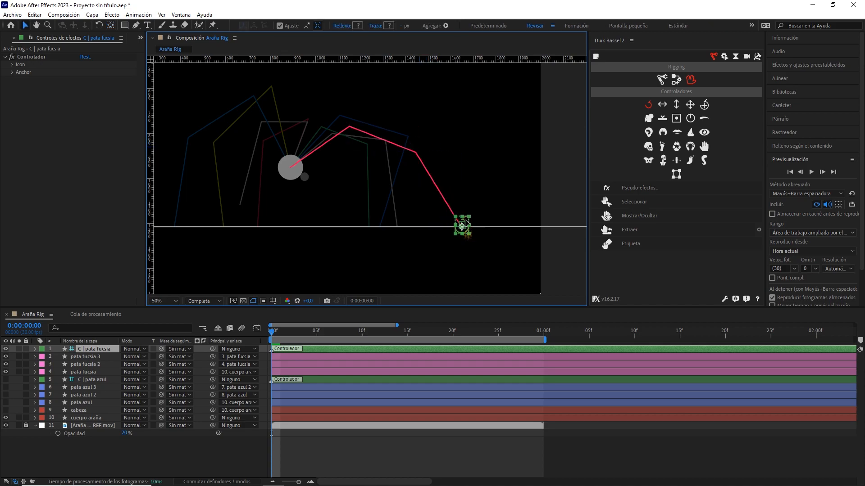
pyautogui.scroll(3, 467, 225)
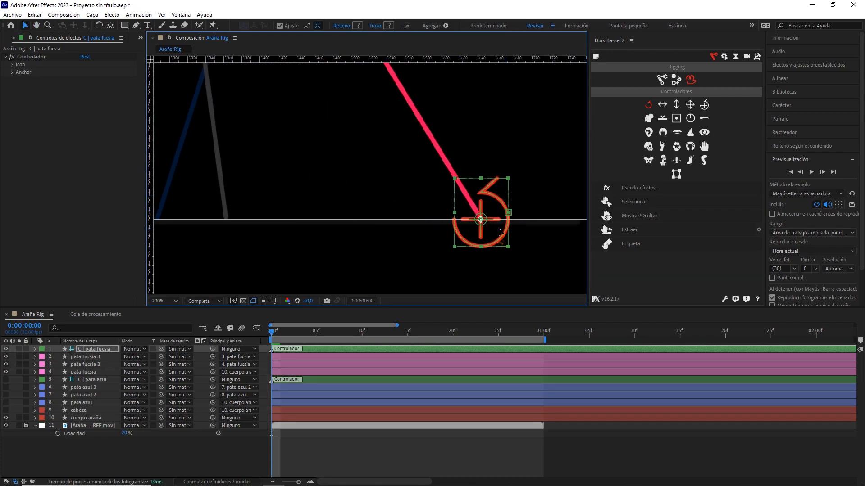
pyautogui.scroll(-4, 427, 136)
pyautogui.moveTo(457, 141); pyautogui.dragTo(458, 140)
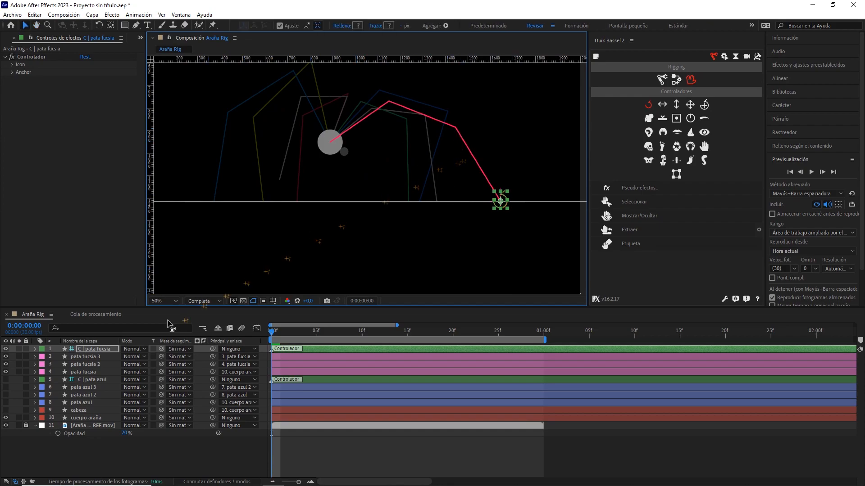
# Apply Duik's Autorig & IK to pata fucsia 2, pata fucsia 3 and the C | pata fucsia controller.
pyautogui.click(98, 365)
pyautogui.keyDown('ctrl'); pyautogui.click(93, 358); pyautogui.keyUp('ctrl')
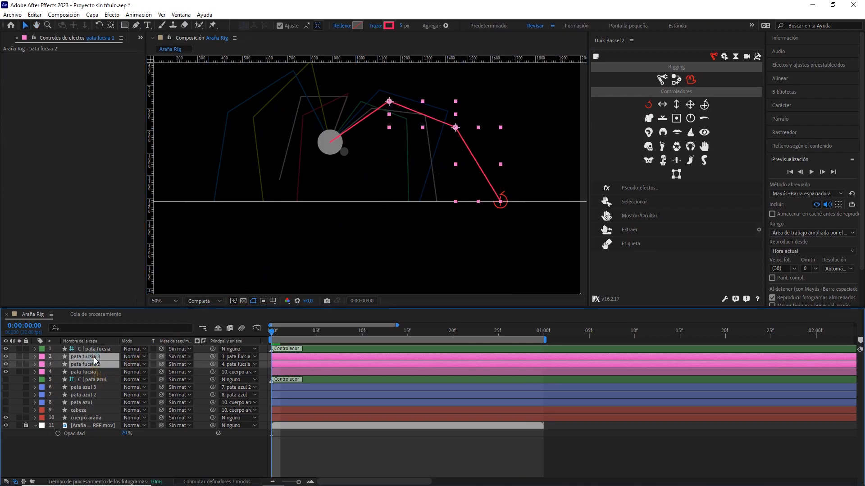
pyautogui.keyDown('ctrl'); pyautogui.click(96, 350); pyautogui.keyUp('ctrl')
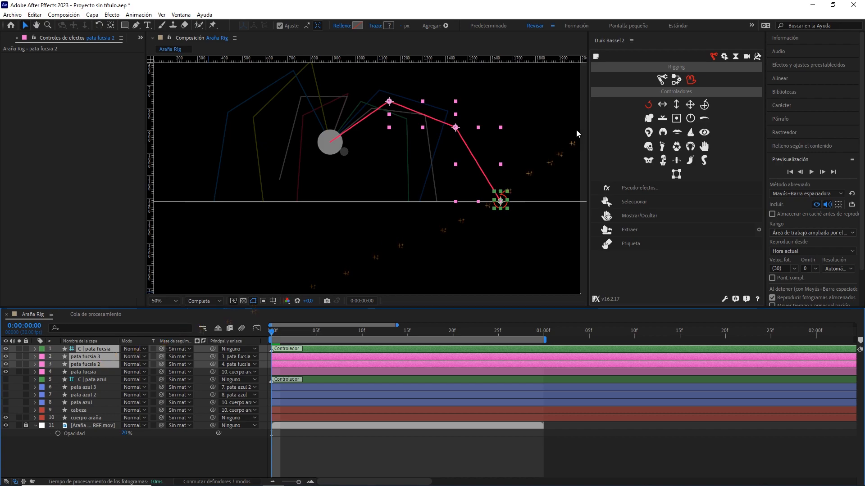
pyautogui.click(661, 80)
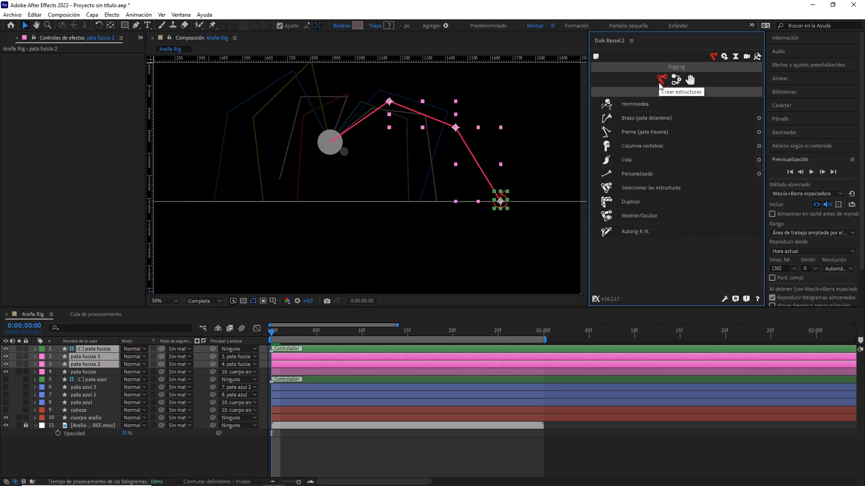
pyautogui.click(647, 232)
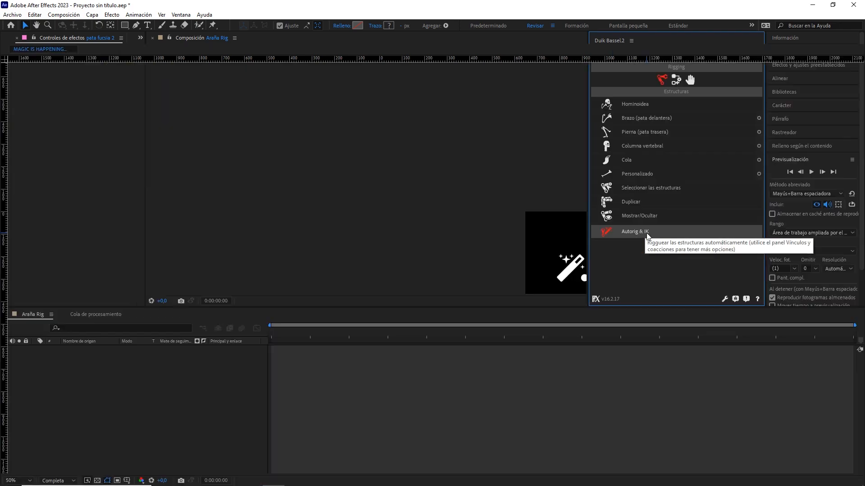
pyautogui.moveTo(288, 336); pyautogui.dragTo(266, 338)
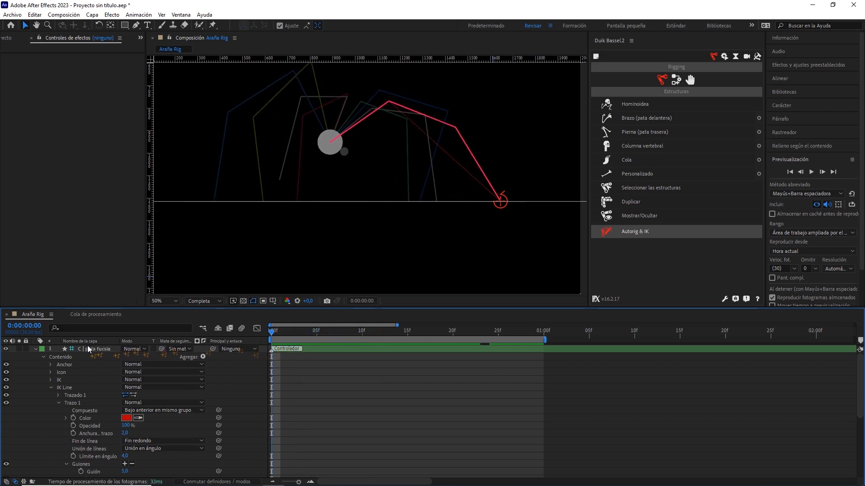
# Turn off Draw guides in the IK effect of the C | pata fucsia controller and collapse its settings.
pyautogui.click(35, 349)
pyautogui.click(80, 350)
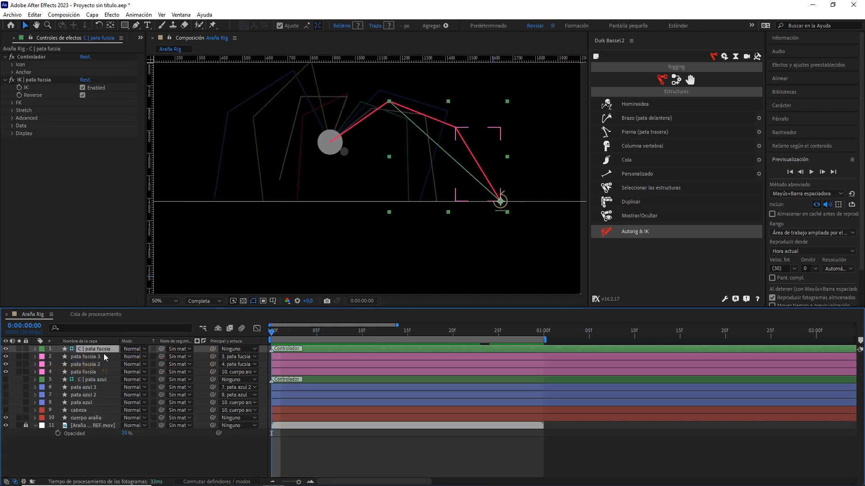
pyautogui.click(11, 134)
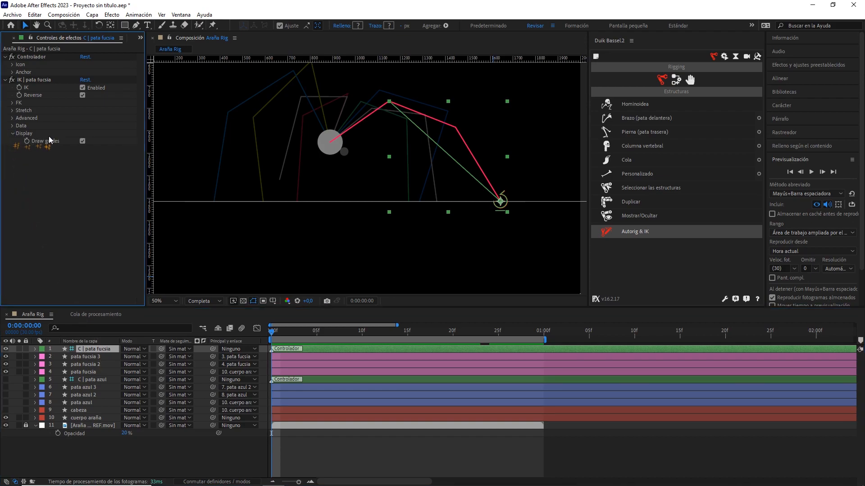
pyautogui.click(83, 141)
pyautogui.click(13, 111)
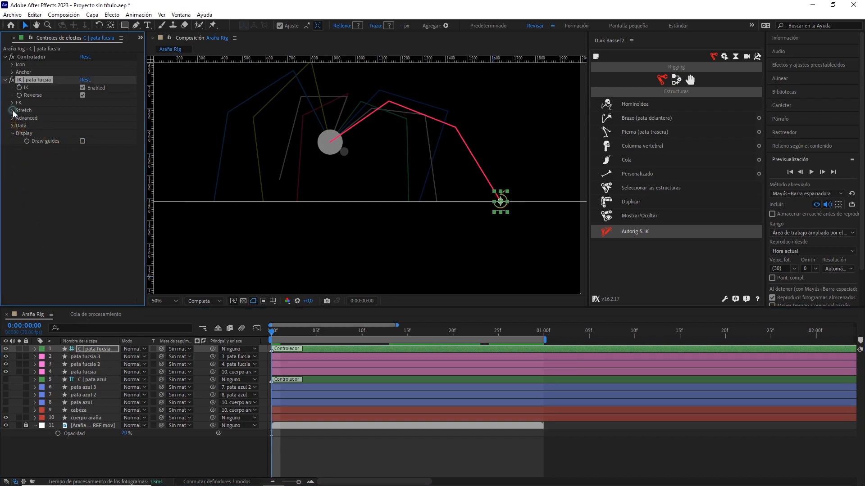
pyautogui.click(6, 80)
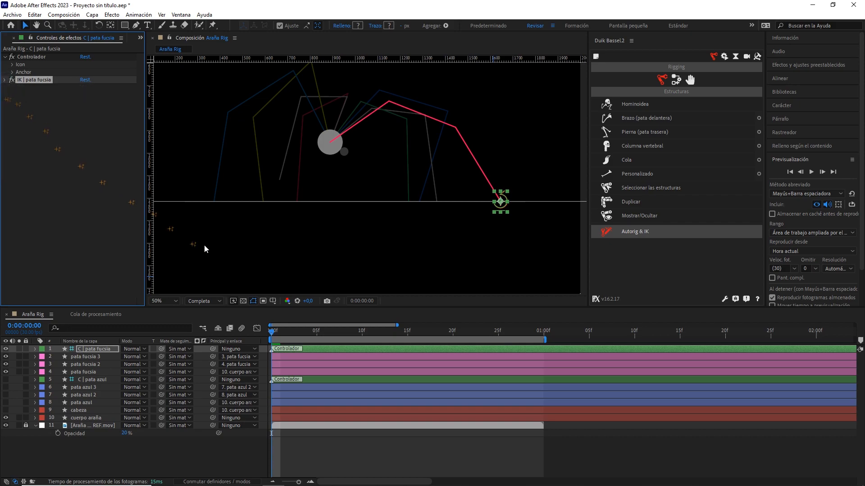
# Preview the rigged fuchsia leg, return to the first frame, and hide C | pata fucsia and the three pata fucsia segments.
pyautogui.click(299, 434)
pyautogui.press('space')
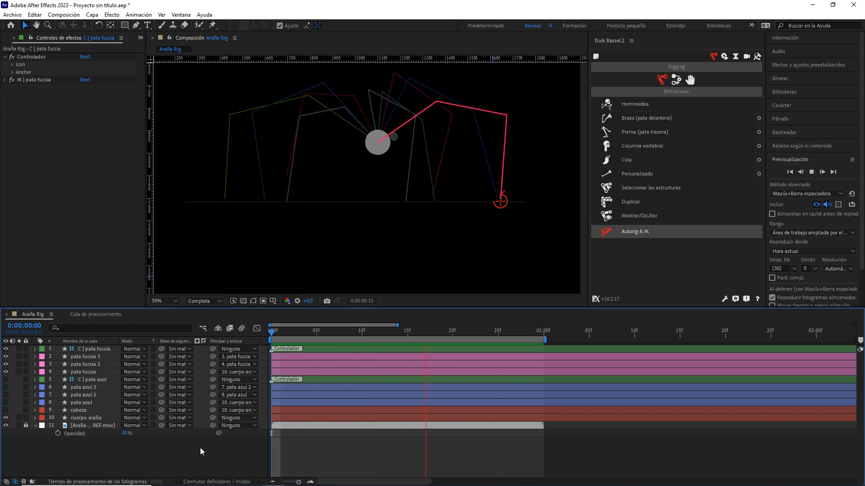
pyautogui.press('space')
pyautogui.moveTo(320, 331); pyautogui.dragTo(252, 332)
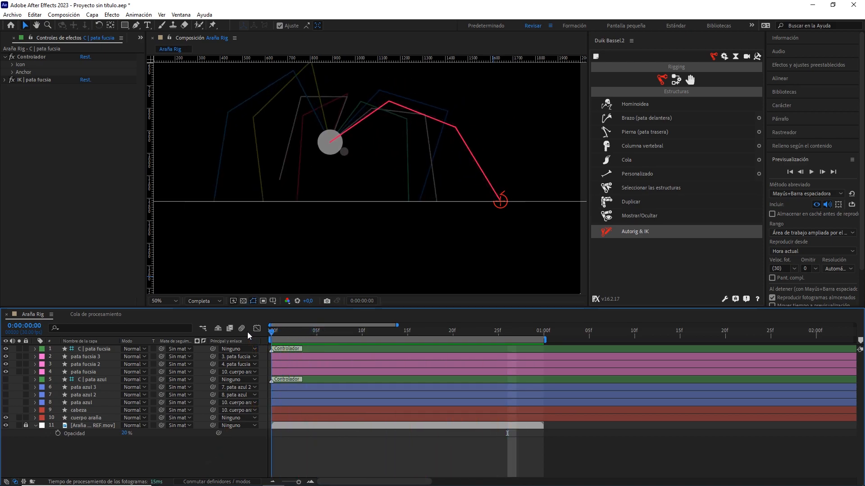
pyautogui.click(94, 349)
pyautogui.keyDown('shift'); pyautogui.click(96, 372); pyautogui.keyUp('shift')
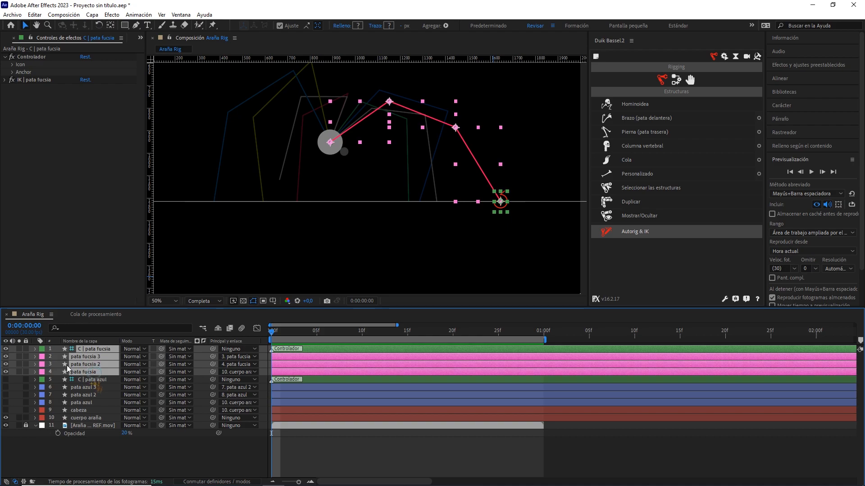
pyautogui.click(7, 351)
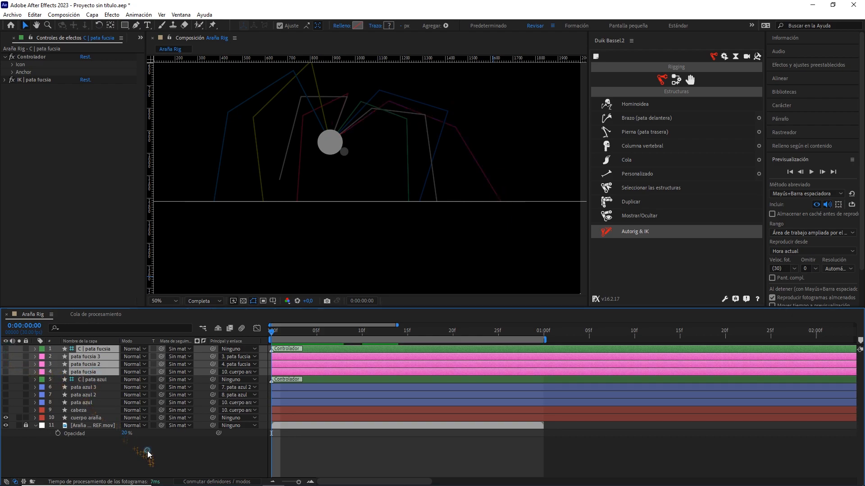
pyautogui.click(148, 452)
# Draw a straight Pen segment from the spider body's centre to the first joint of the right-hand white reference leg.
pyautogui.scroll(2, 372, 190)
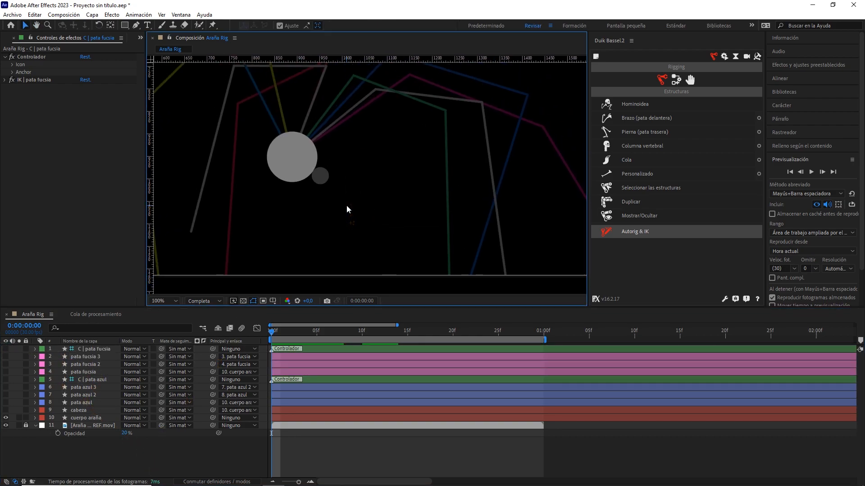
pyautogui.click(136, 25)
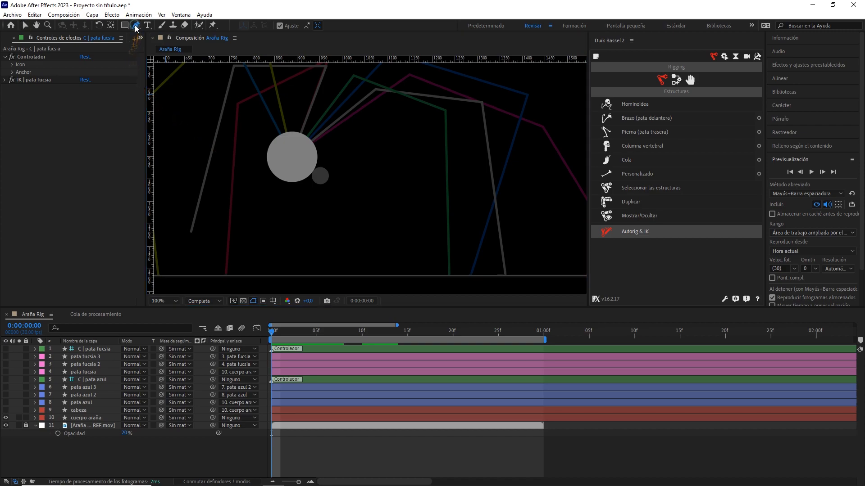
pyautogui.click(294, 155)
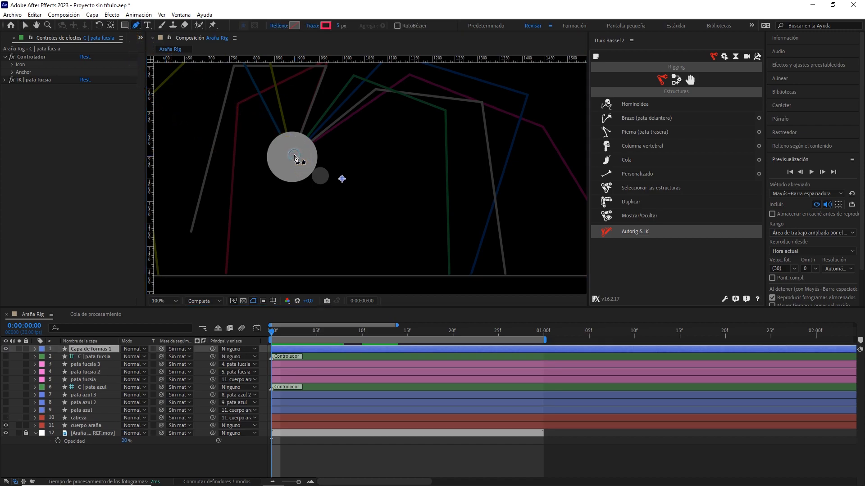
pyautogui.click(377, 89)
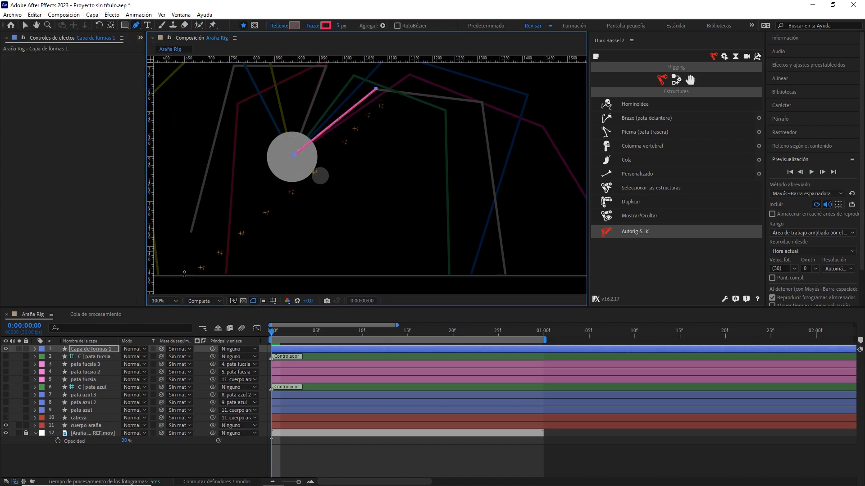
# Rename the new shape layer as pata blanca and set its label to Agua, the white swatch.
pyautogui.click(111, 349)
pyautogui.press('Return')
pyautogui.write('pata bñam')
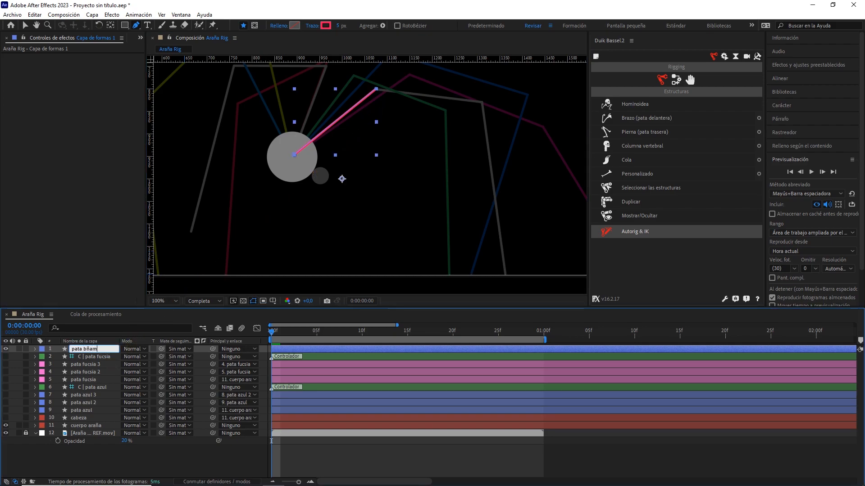
pyautogui.write('lanca')
pyautogui.click(42, 349)
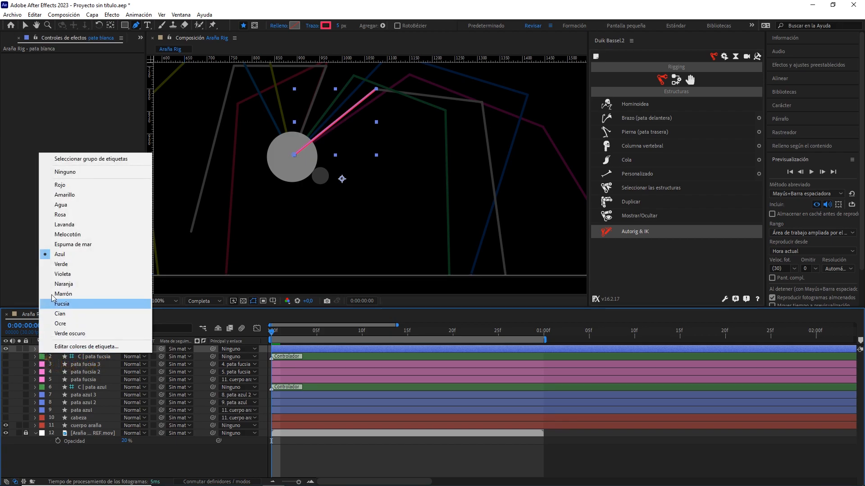
pyautogui.click(76, 206)
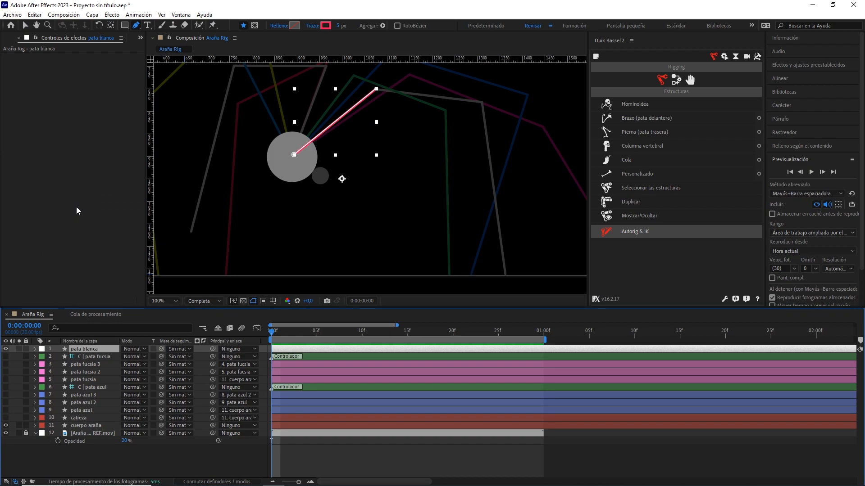
# Set the stroke colour of pata blanca to white, FFFFFF.
pyautogui.scroll(1, 299, 182)
pyautogui.moveTo(277, 120); pyautogui.dragTo(311, 170)
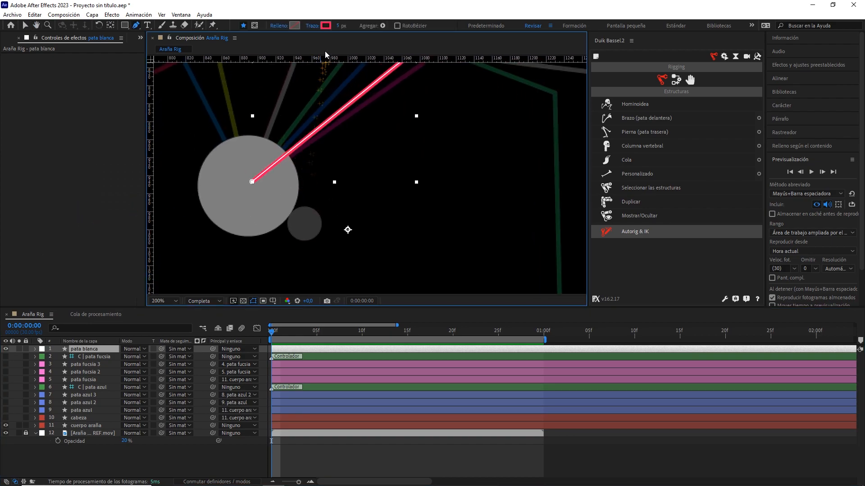
pyautogui.click(326, 25)
pyautogui.moveTo(272, 203); pyautogui.dragTo(167, 130)
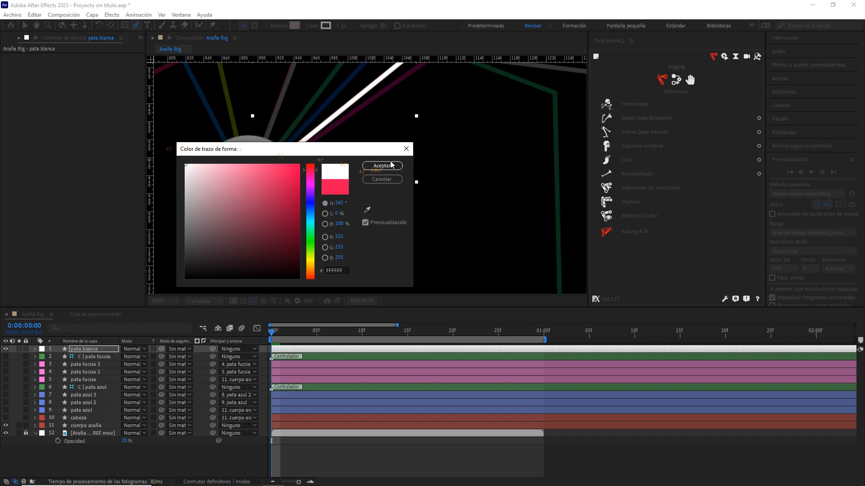
pyautogui.click(382, 166)
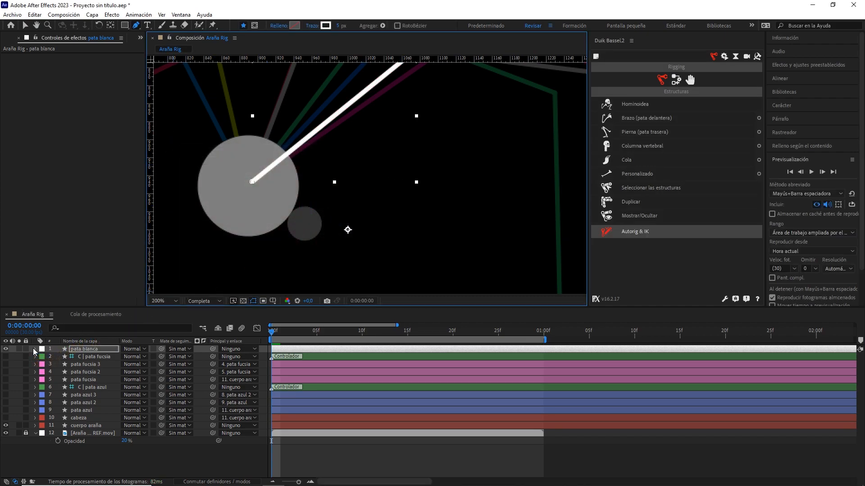
# Set the stroke of pata blanca to the round cap Fin redondo and the round join Unión redonda, and collapse the layer.
pyautogui.click(35, 349)
pyautogui.scroll(-1, 335, 182)
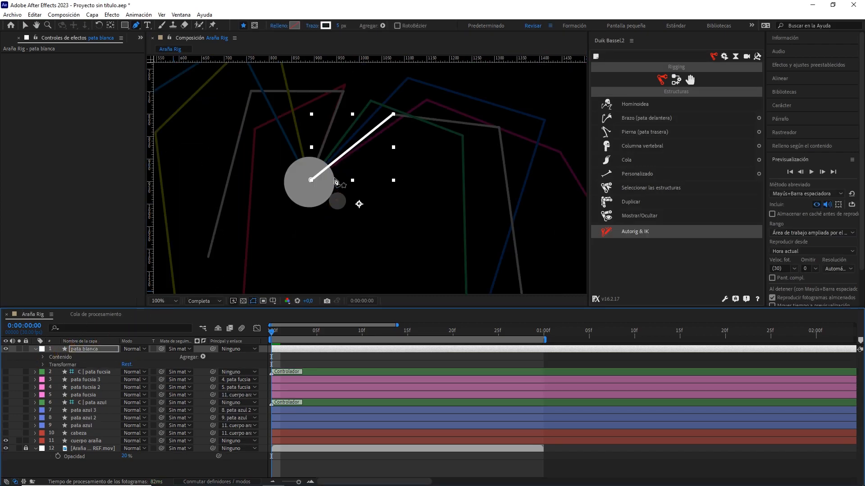
pyautogui.click(43, 358)
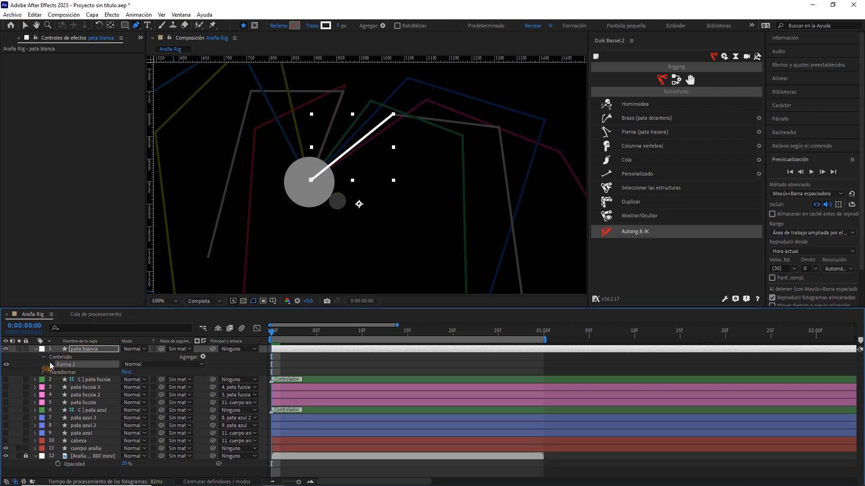
pyautogui.click(51, 365)
pyautogui.click(58, 380)
pyautogui.click(150, 418)
pyautogui.click(152, 437)
pyautogui.click(162, 426)
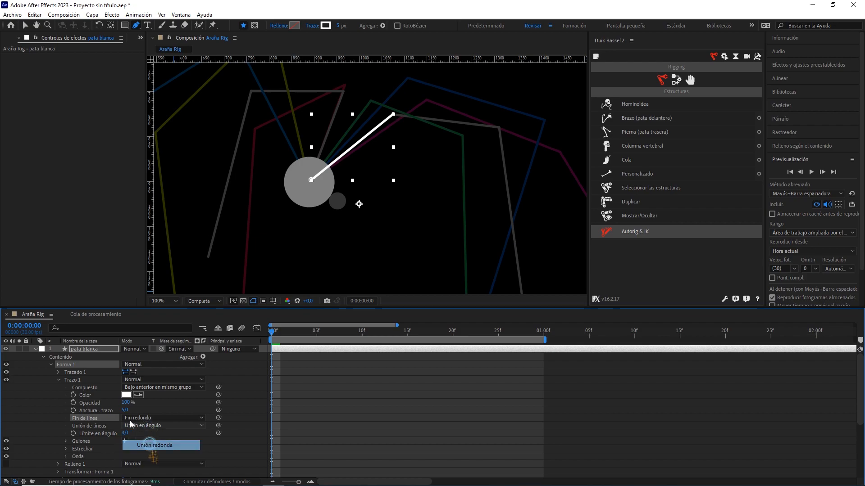
pyautogui.click(154, 437)
pyautogui.click(36, 349)
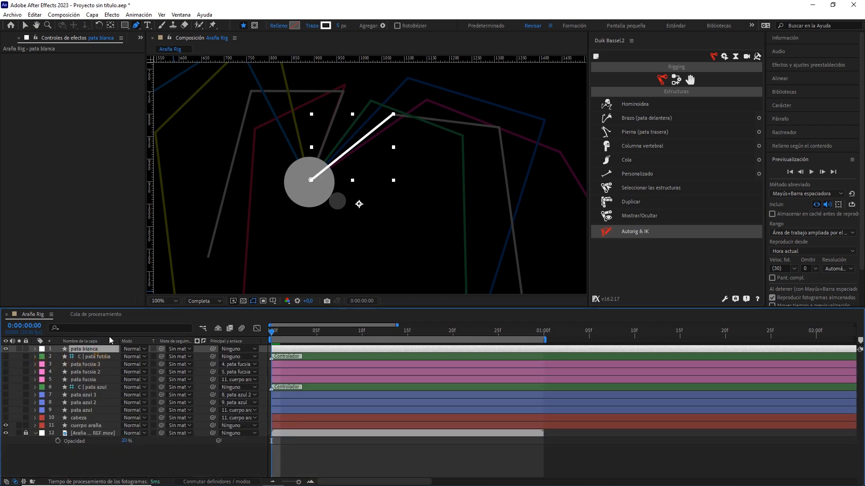
# Move the anchor point of pata blanca to the segment's inner end at the body's centre.
pyautogui.press('v')
pyautogui.scroll(4, 304, 201)
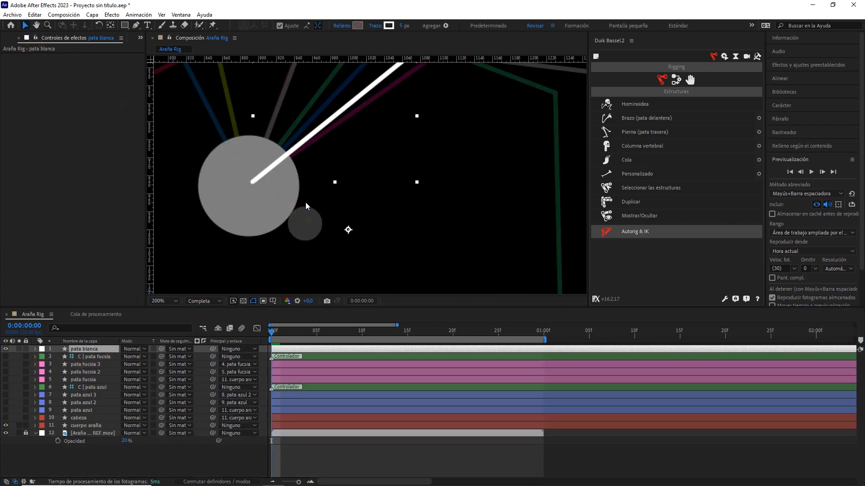
pyautogui.moveTo(286, 193); pyautogui.dragTo(456, 195)
pyautogui.moveTo(318, 177); pyautogui.dragTo(321, 183)
pyautogui.click(361, 178)
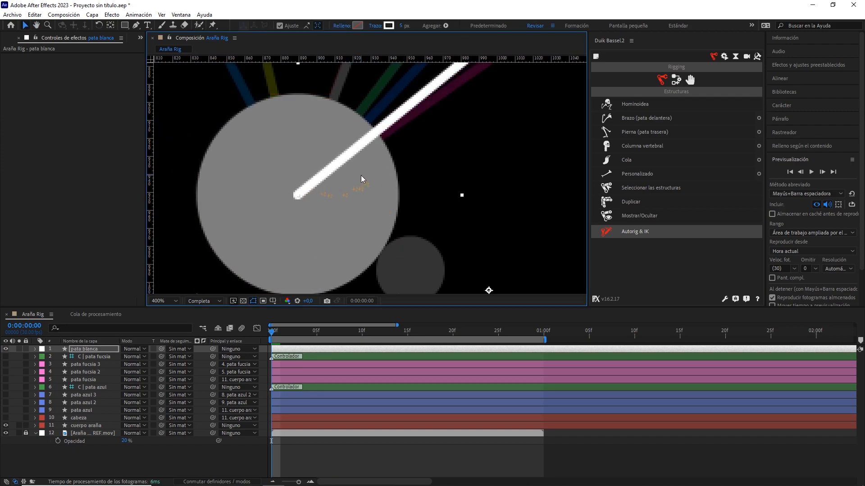
pyautogui.click(110, 26)
pyautogui.moveTo(471, 224); pyautogui.dragTo(461, 171)
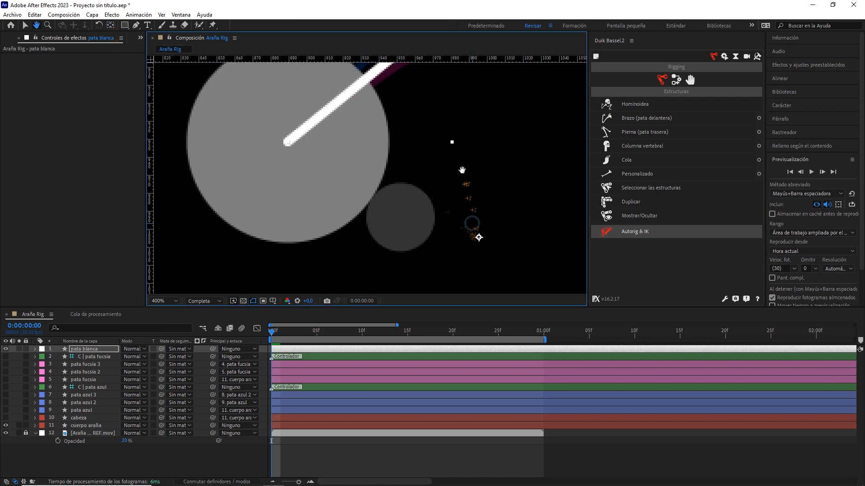
pyautogui.moveTo(479, 237); pyautogui.dragTo(288, 143)
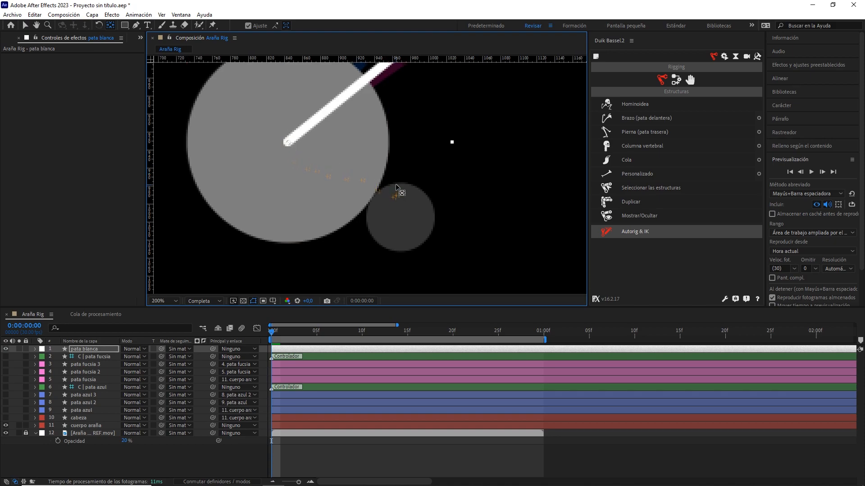
# Fine-tune the outer vertex of pata blanca on the first joint of the white reference leg.
pyautogui.scroll(-1, 412, 174)
pyautogui.moveTo(464, 108); pyautogui.dragTo(362, 184)
pyautogui.click(136, 25)
pyautogui.moveTo(390, 105)
pyautogui.mouseDown()
pyautogui.moveTo(401, 127)
pyautogui.moveTo(391, 104)
pyautogui.mouseUp()
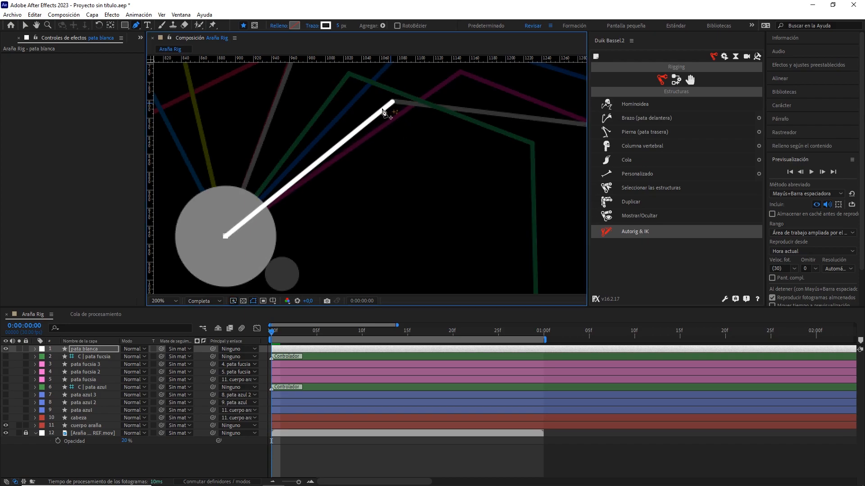
# Duplicate pata blanca and reshape the copy to run from the first to the second joint of the white reference leg.
pyautogui.click(101, 347)
pyautogui.hotkey('ctrl', 'd')
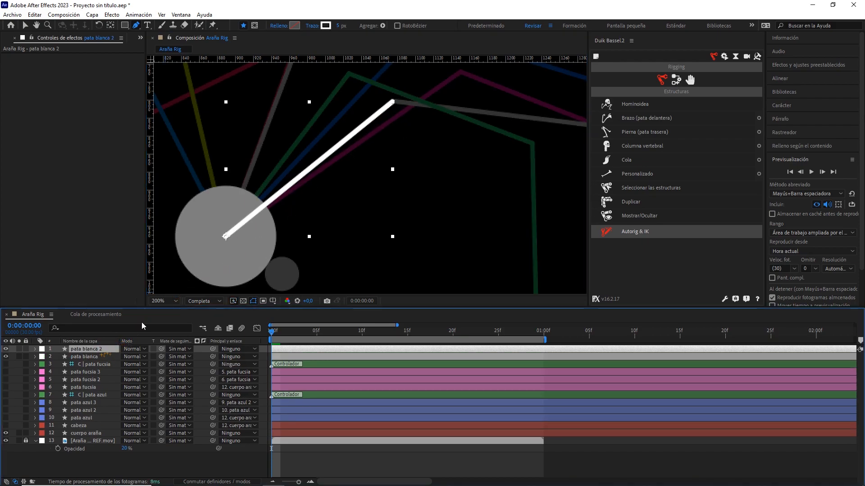
pyautogui.scroll(-1, 457, 175)
pyautogui.moveTo(456, 198); pyautogui.dragTo(430, 186)
pyautogui.click(356, 130)
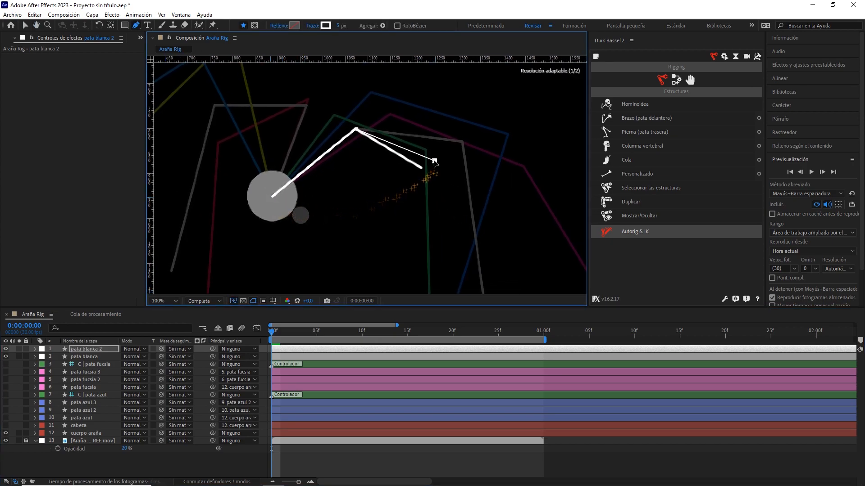
pyautogui.click(456, 149)
pyautogui.moveTo(455, 149); pyautogui.dragTo(462, 143)
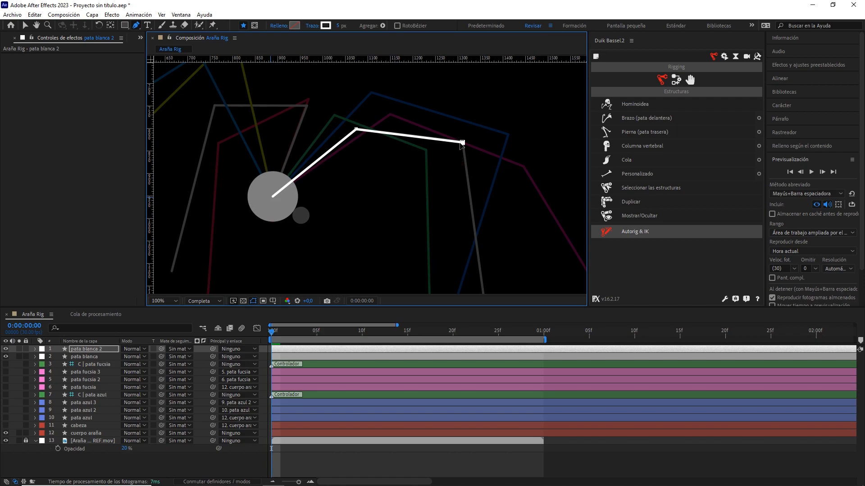
# Duplicate pata blanca 2 and reshape the copy to run from the second joint to the leg's tip on the ground line.
pyautogui.click(94, 350)
pyautogui.hotkey('ctrl', 'd')
pyautogui.moveTo(356, 130); pyautogui.dragTo(426, 252)
pyautogui.moveTo(483, 269); pyautogui.dragTo(431, 173)
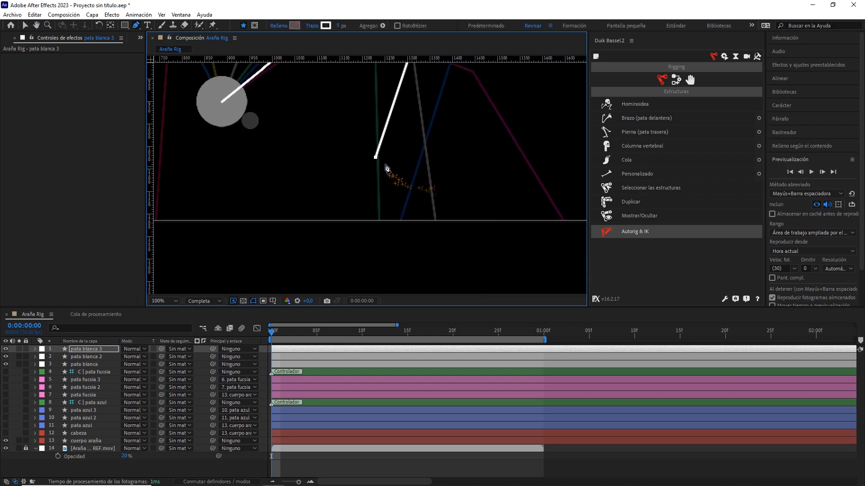
pyautogui.moveTo(375, 158); pyautogui.dragTo(425, 183)
pyautogui.scroll(1, 433, 208)
pyautogui.moveTo(350, 146); pyautogui.dragTo(372, 180)
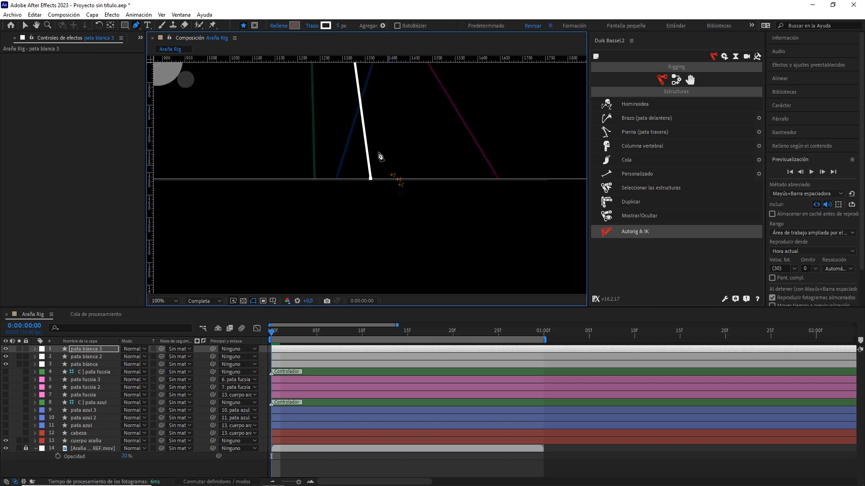
pyautogui.scroll(-1, 393, 178)
# Isolate pata blanca 2 and move its anchor point to the segment's inner end at the first joint.
pyautogui.click(90, 357)
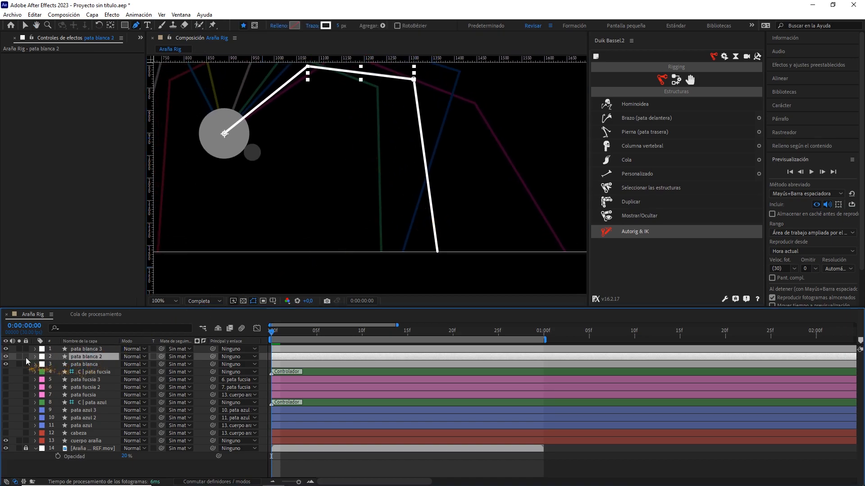
pyautogui.click(19, 357)
pyautogui.moveTo(301, 141); pyautogui.dragTo(318, 183)
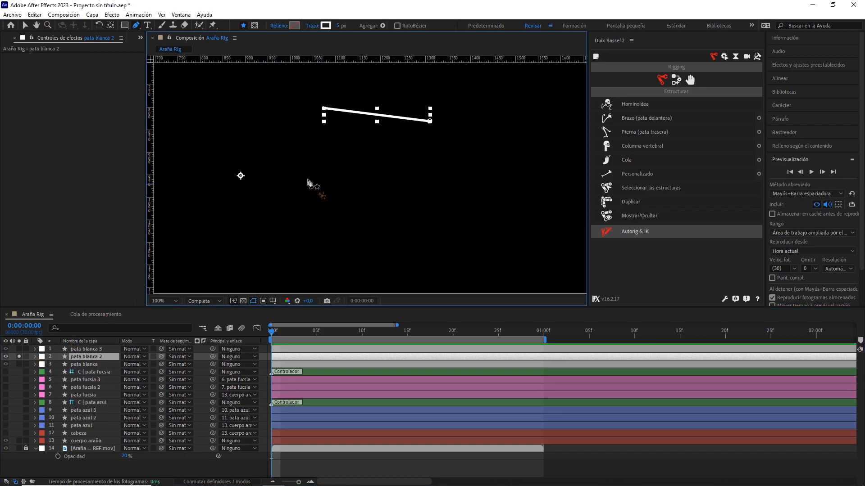
pyautogui.click(110, 25)
pyautogui.moveTo(241, 176); pyautogui.dragTo(265, 154)
pyautogui.moveTo(304, 118); pyautogui.dragTo(323, 113)
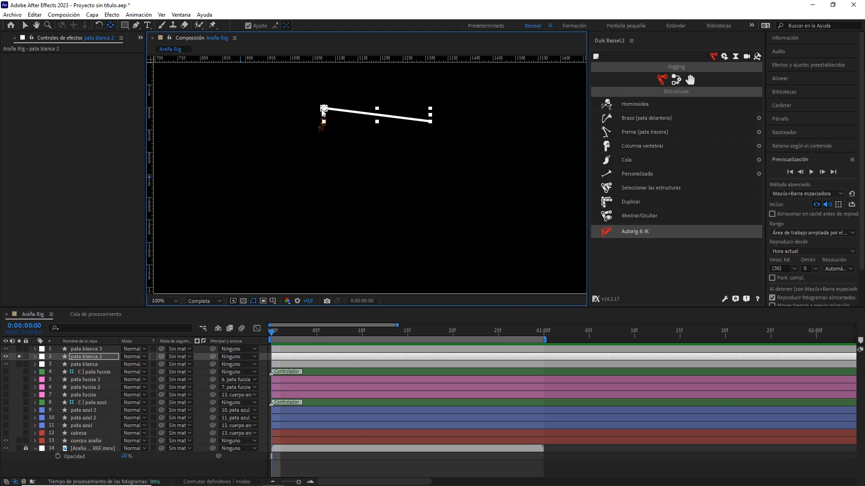
# Isolate pata blanca 3, move its anchor point to the segment's upper end at the second joint, and end the isolation.
pyautogui.click(82, 349)
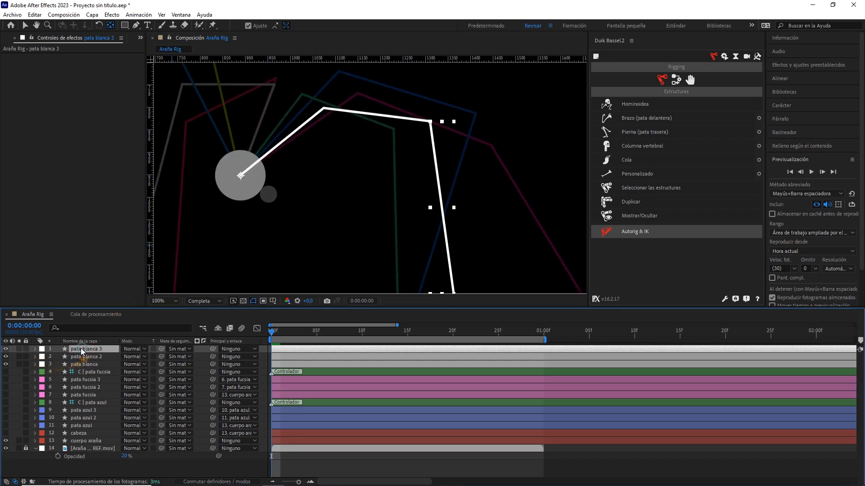
pyautogui.click(18, 349)
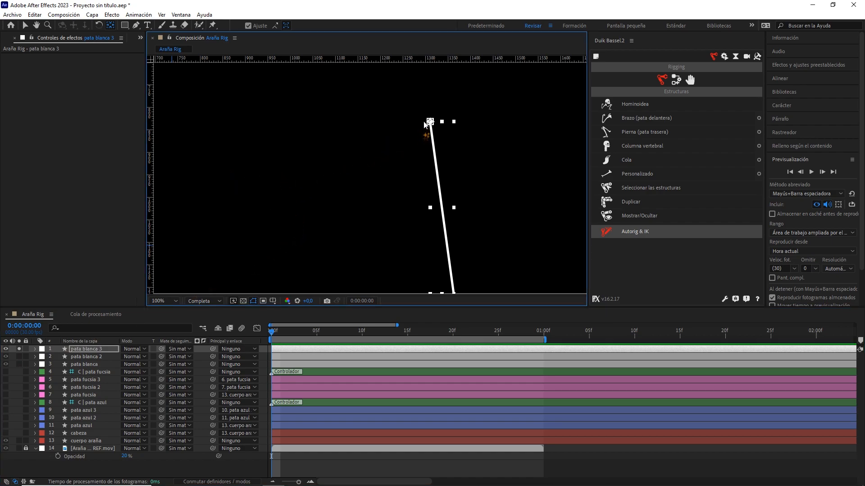
pyautogui.click(19, 349)
pyautogui.click(83, 347)
pyautogui.moveTo(430, 209); pyautogui.dragTo(413, 189)
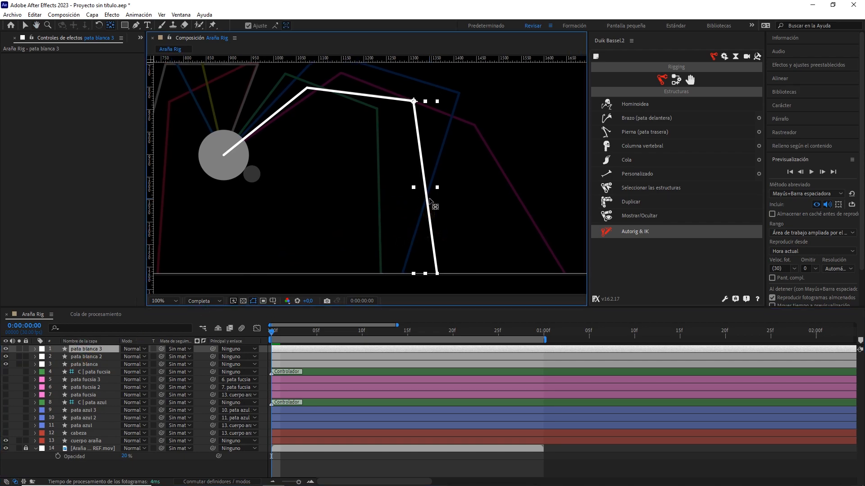
# Create a Duik position-and-rotation controller from pata blanca 3 and place it on the white leg's tip at the ground line.
pyautogui.click(693, 80)
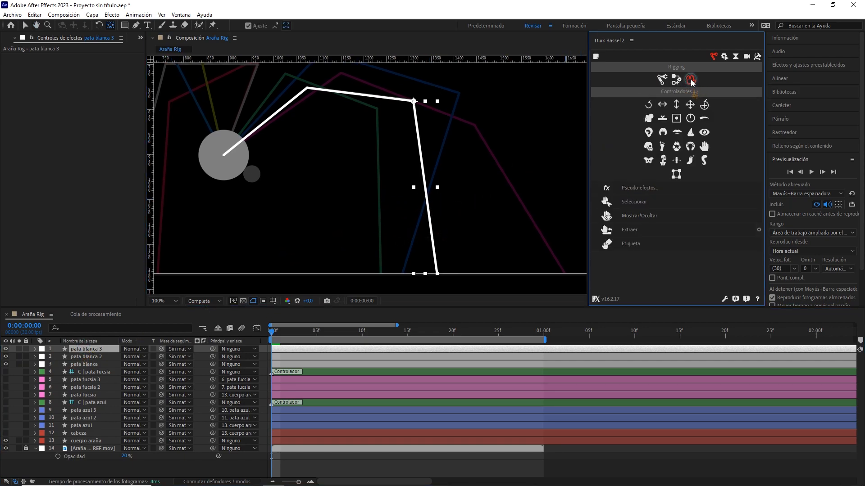
pyautogui.click(704, 105)
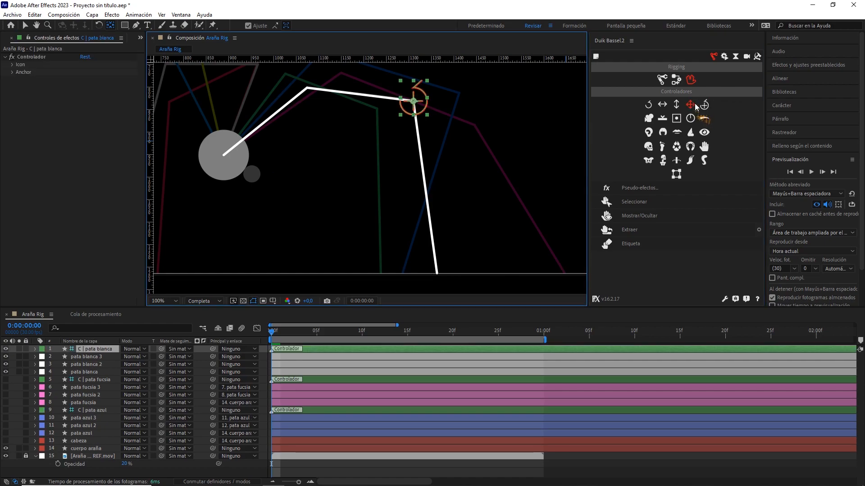
pyautogui.moveTo(414, 101); pyautogui.dragTo(425, 190)
pyautogui.press('h')
pyautogui.moveTo(464, 214); pyautogui.dragTo(438, 151)
pyautogui.scroll(1, 439, 151)
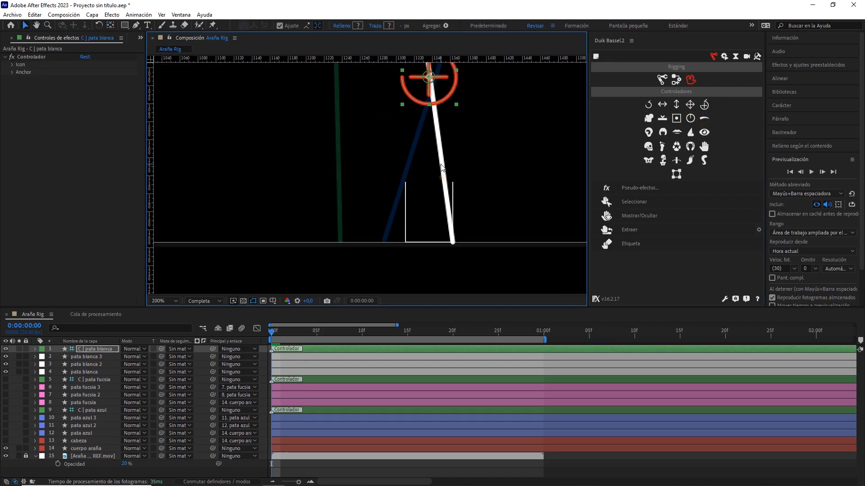
pyautogui.moveTo(440, 102); pyautogui.dragTo(465, 261)
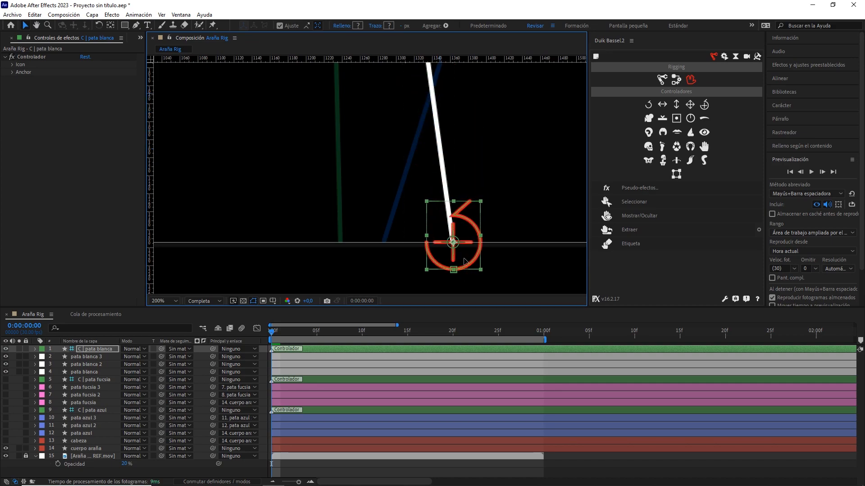
pyautogui.scroll(-1, 420, 146)
pyautogui.press('space')
pyautogui.moveTo(379, 115); pyautogui.dragTo(448, 156)
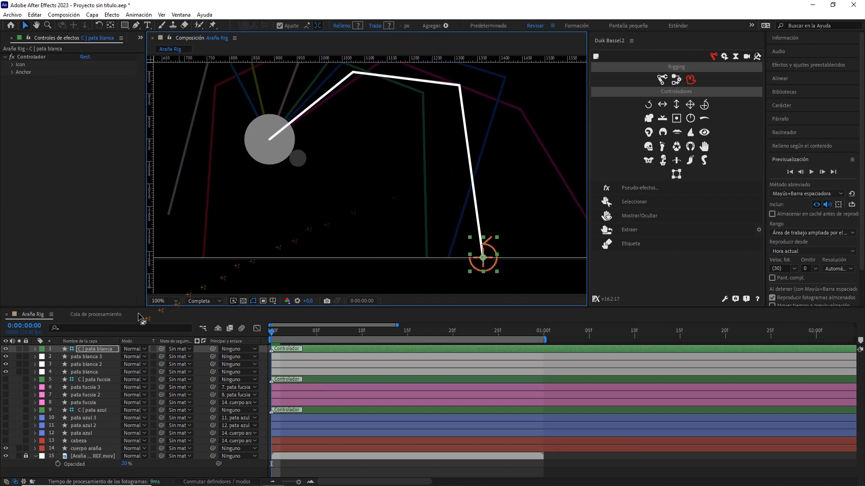
# Parent pata blanca 3 to pata blanca 2, pata blanca 2 to pata blanca, and pata blanca to cuerpo araña.
pyautogui.moveTo(99, 353); pyautogui.dragTo(95, 359)
pyautogui.click(93, 358)
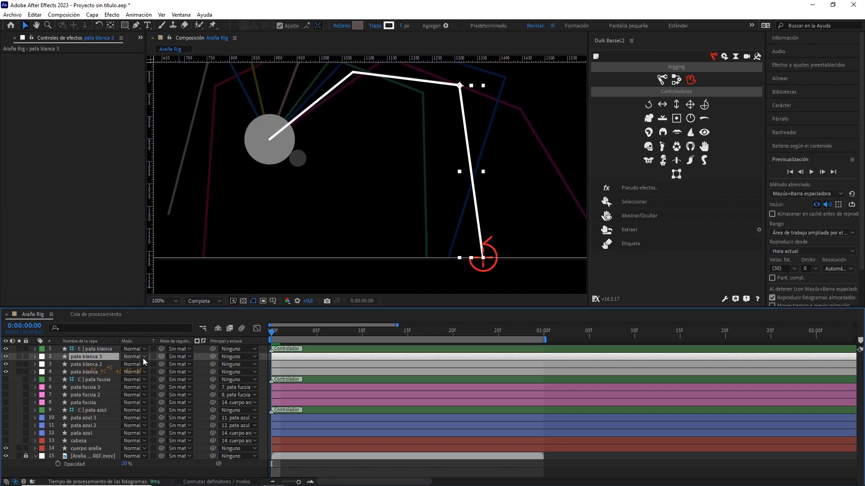
pyautogui.moveTo(212, 358); pyautogui.dragTo(90, 364)
pyautogui.click(90, 364)
pyautogui.moveTo(212, 364); pyautogui.dragTo(94, 372)
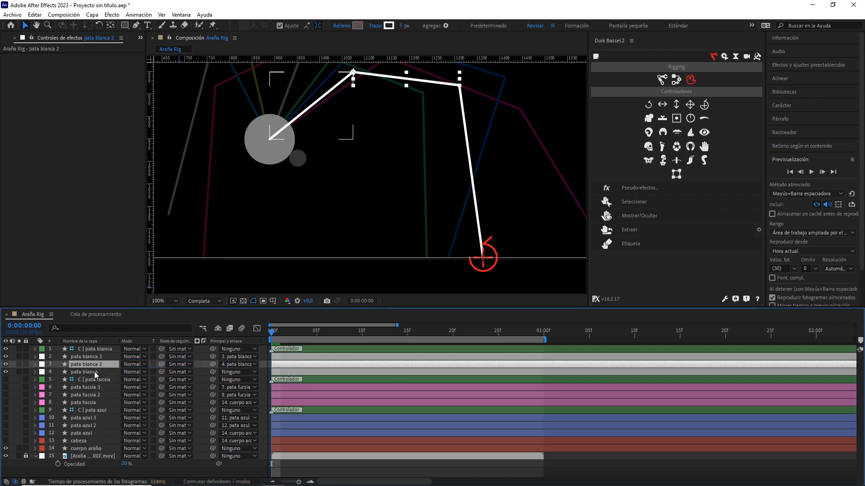
pyautogui.click(94, 372)
pyautogui.click(231, 372)
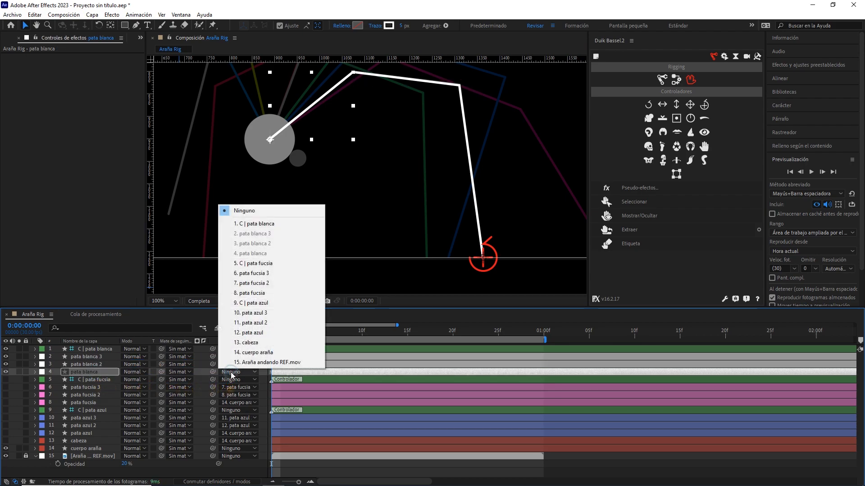
pyautogui.click(259, 353)
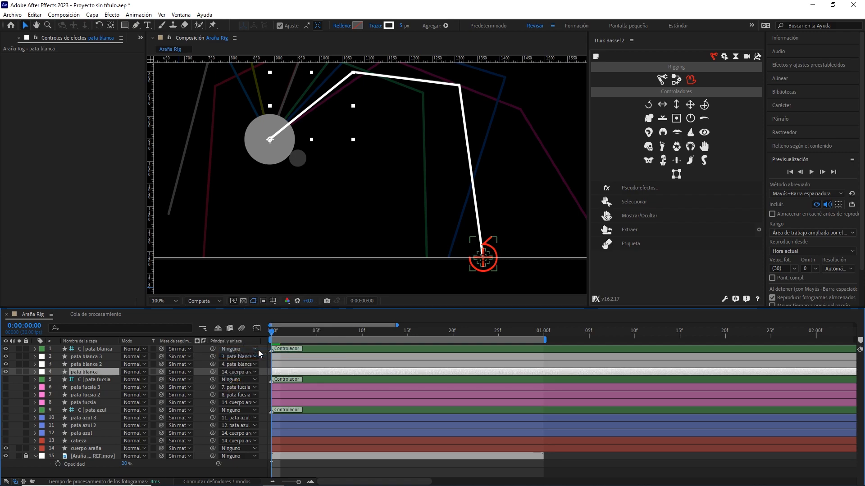
# Apply Duik's Autorig & IK to pata blanca 2, pata blanca 3 and the C | pata blanca controller.
pyautogui.click(100, 365)
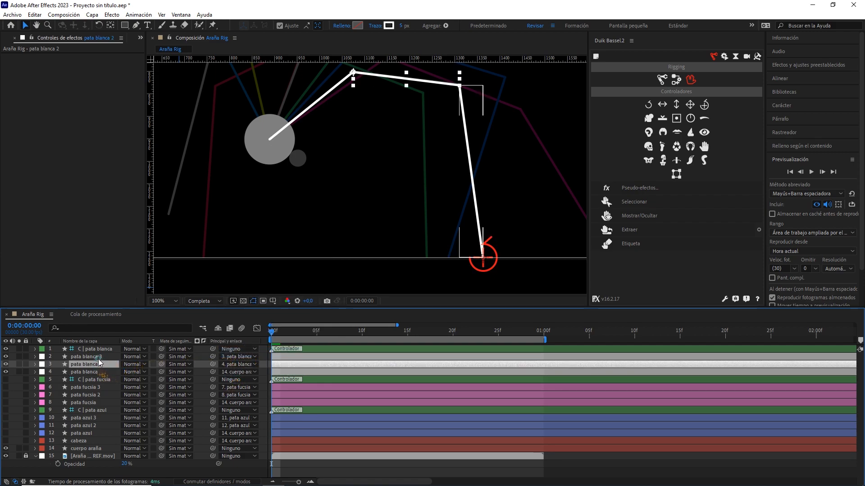
pyautogui.keyDown('shift'); pyautogui.click(103, 356); pyautogui.keyUp('shift')
pyautogui.keyDown('shift'); pyautogui.click(102, 352); pyautogui.keyUp('shift')
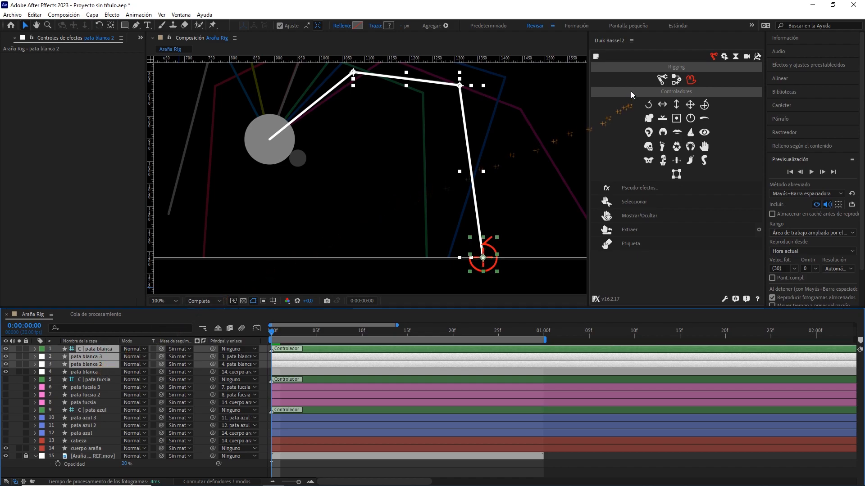
pyautogui.click(660, 81)
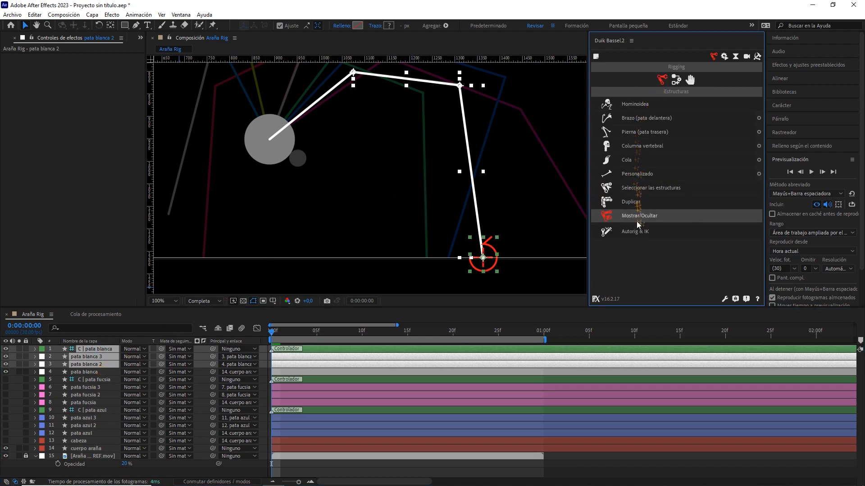
pyautogui.click(637, 233)
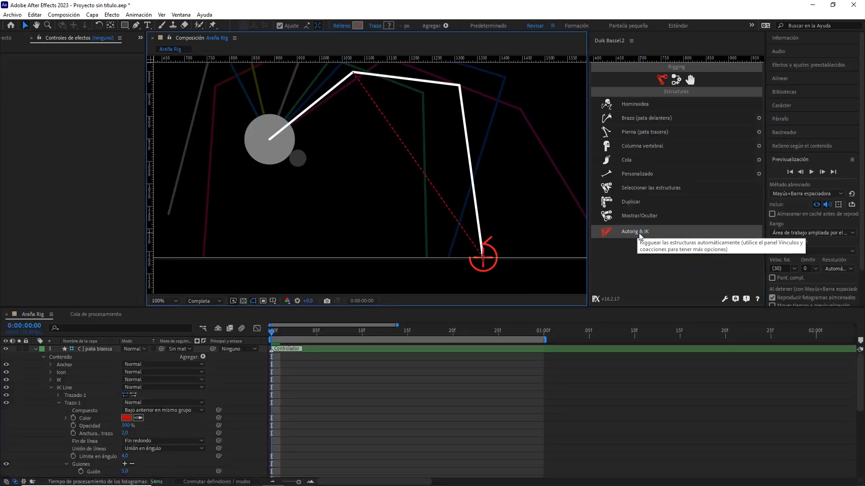
pyautogui.press(',')
pyautogui.press(',')
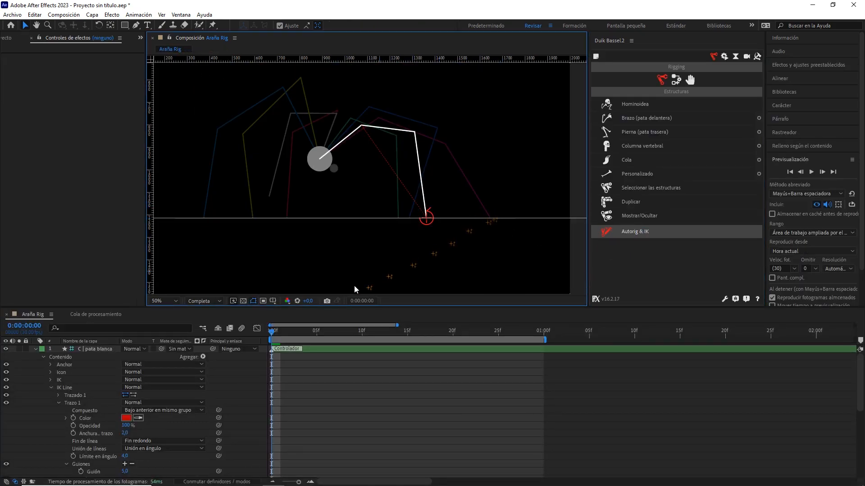
pyautogui.moveTo(283, 329)
pyautogui.mouseDown()
pyautogui.moveTo(485, 336)
pyautogui.moveTo(271, 339)
pyautogui.mouseUp()
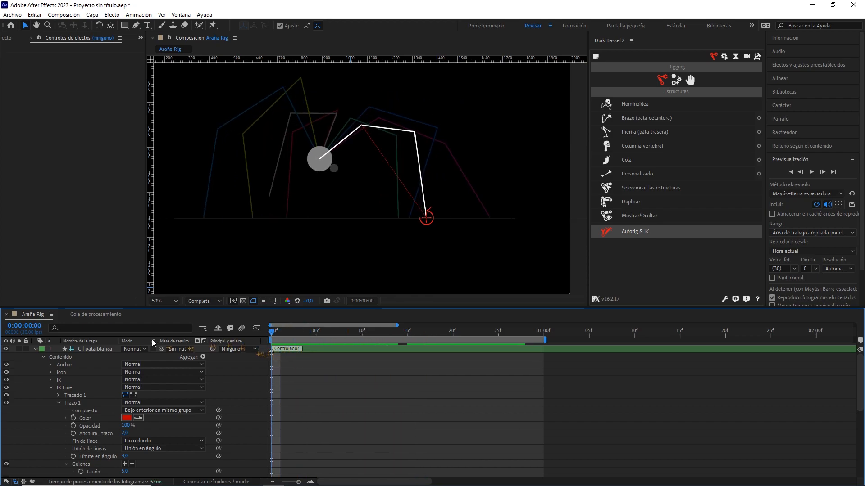
# Turn off Draw guides and Auto-Stretch in the IK effect of the C | pata blanca controller.
pyautogui.click(36, 349)
pyautogui.click(87, 350)
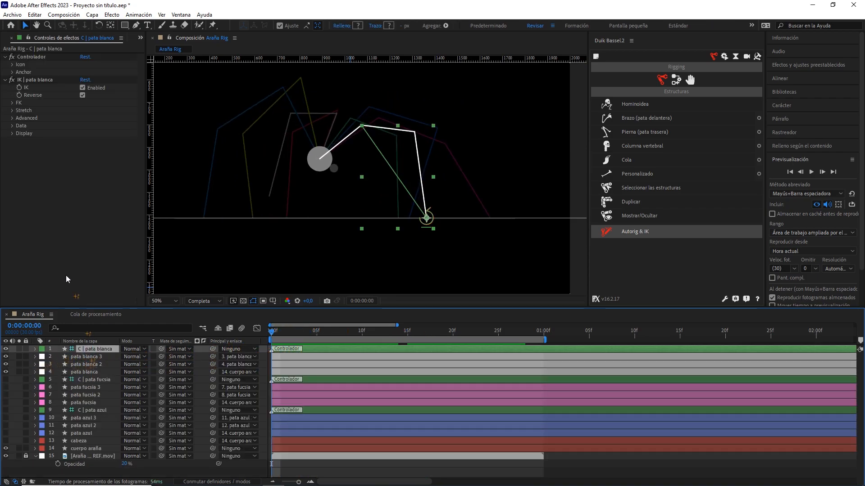
pyautogui.click(13, 134)
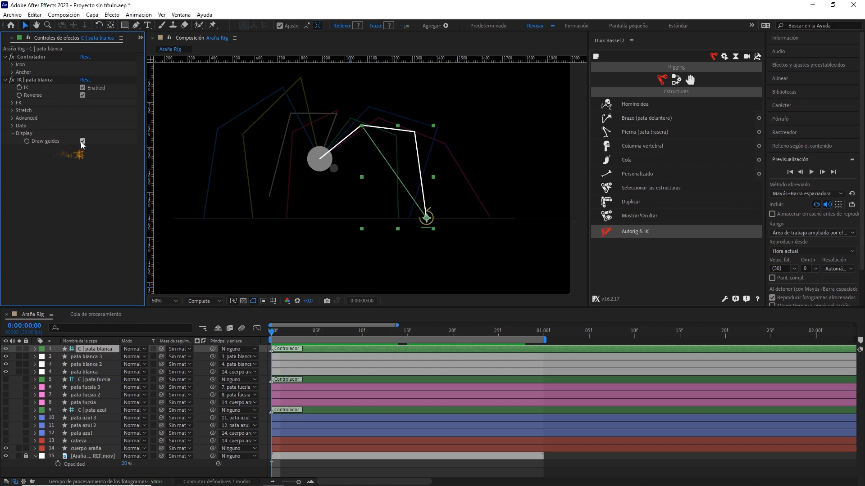
pyautogui.click(82, 141)
pyautogui.click(12, 111)
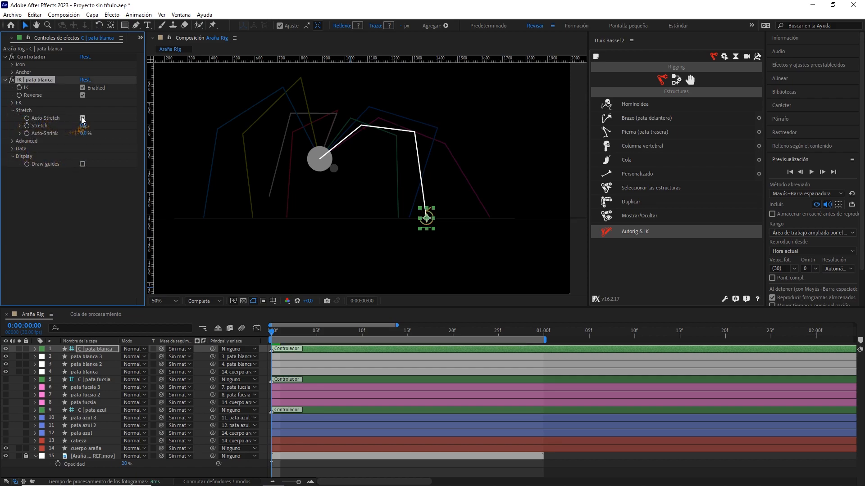
pyautogui.click(5, 58)
pyautogui.click(86, 225)
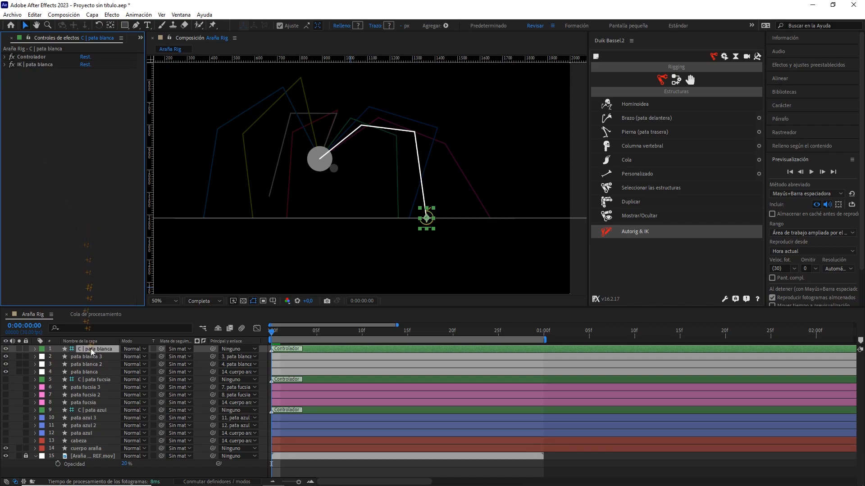
# Hide the three pata blanca segments and their controller, leaving no layer selected.
pyautogui.keyDown('shift'); pyautogui.click(85, 372); pyautogui.keyUp('shift')
pyautogui.moveTo(5, 349); pyautogui.dragTo(6, 372)
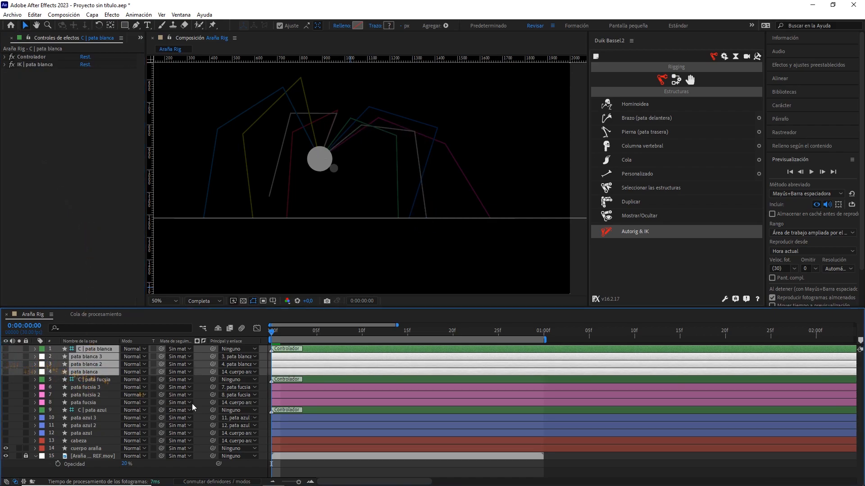
pyautogui.click(203, 350)
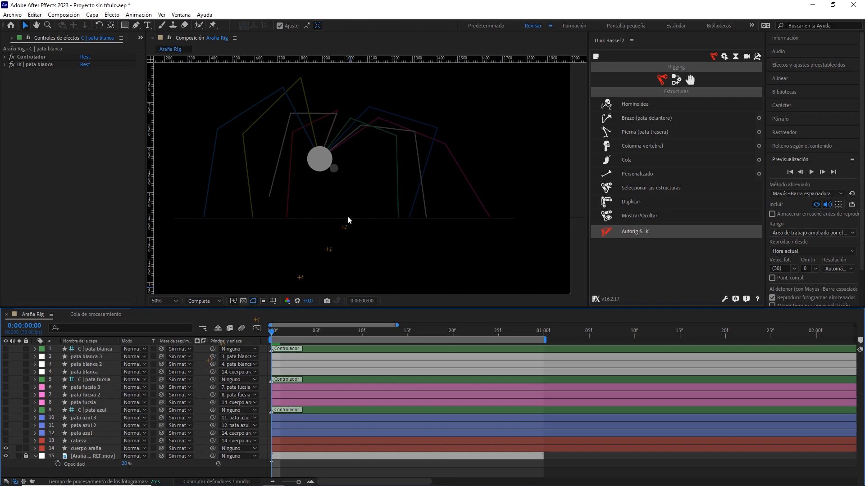
# Draw a straight Pen tool segment from the body's centre to the first joint of the green reference leg.
pyautogui.scroll(1, 361, 204)
pyautogui.moveTo(374, 150); pyautogui.dragTo(387, 208)
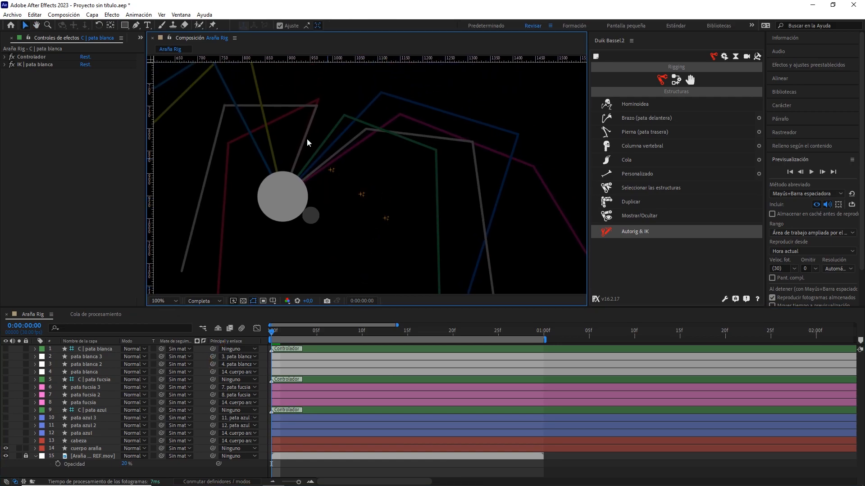
pyautogui.click(136, 25)
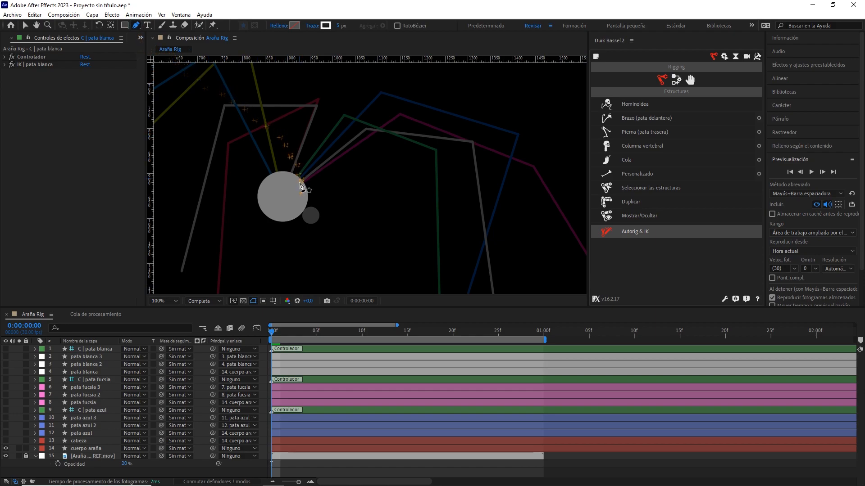
pyautogui.click(283, 195)
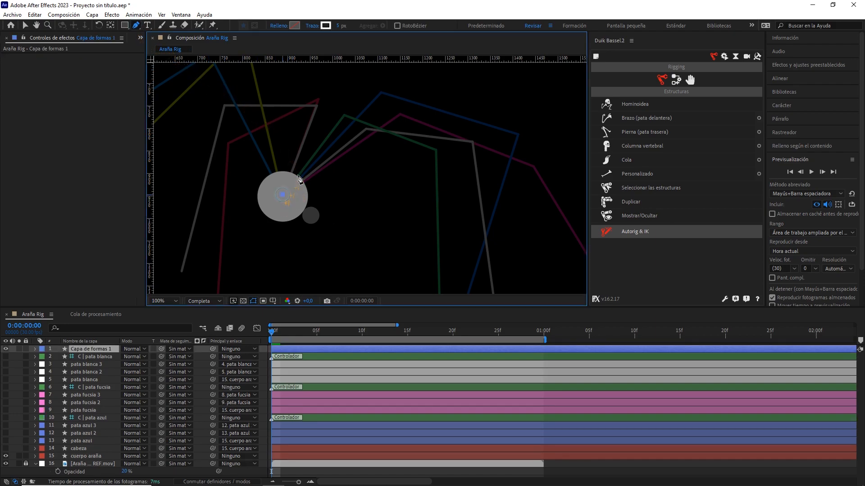
pyautogui.click(344, 113)
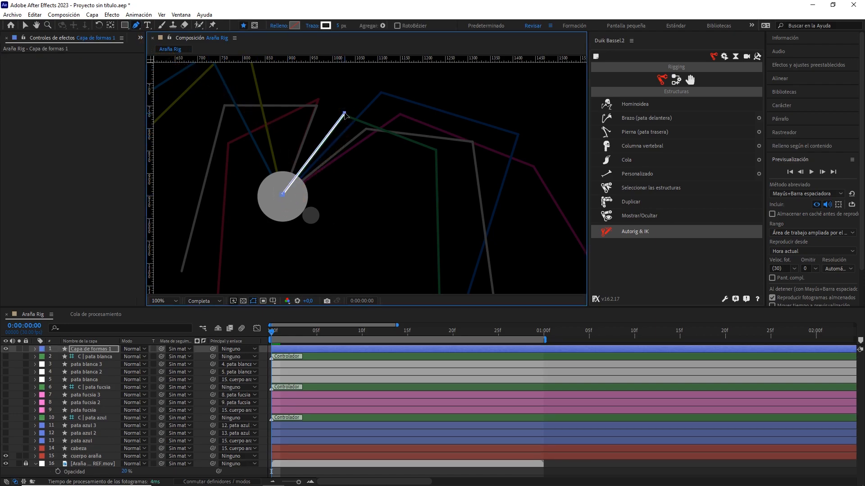
# Set the new segment's stroke colour to green 18FF00.
pyautogui.click(326, 25)
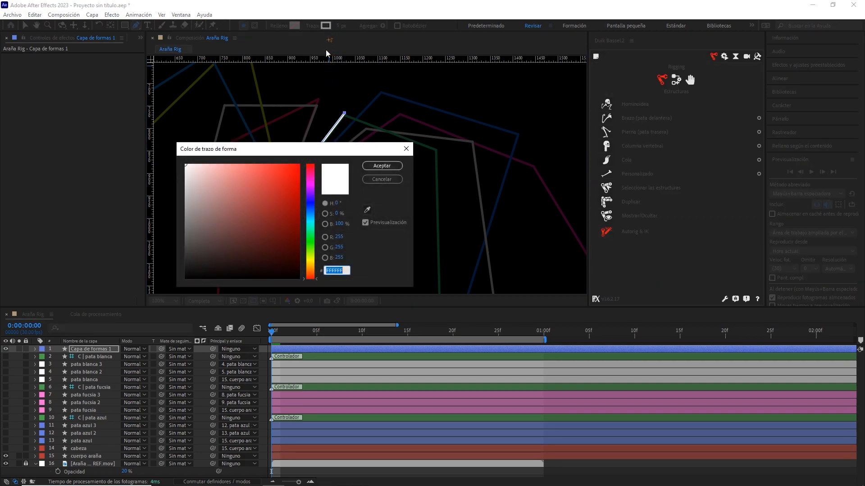
pyautogui.click(311, 243)
pyautogui.click(299, 165)
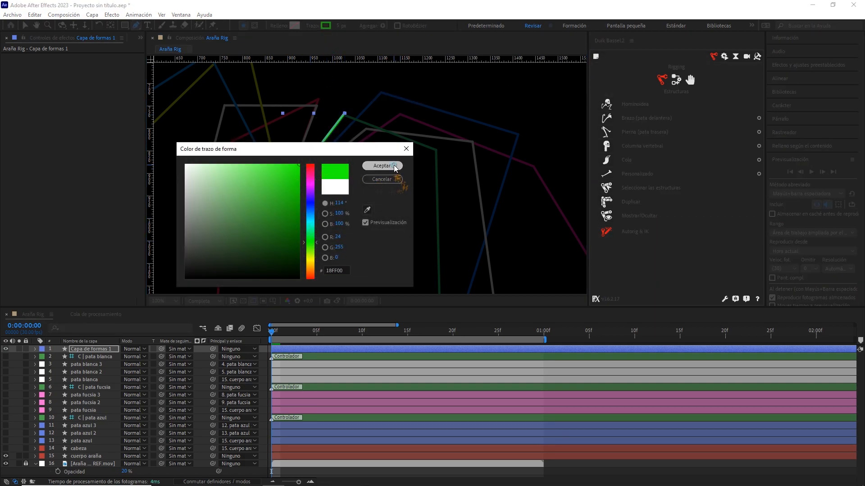
pyautogui.click(382, 165)
# Rename the new shape layer to pata verde and set its label colour to Verde oscuro.
pyautogui.click(100, 349)
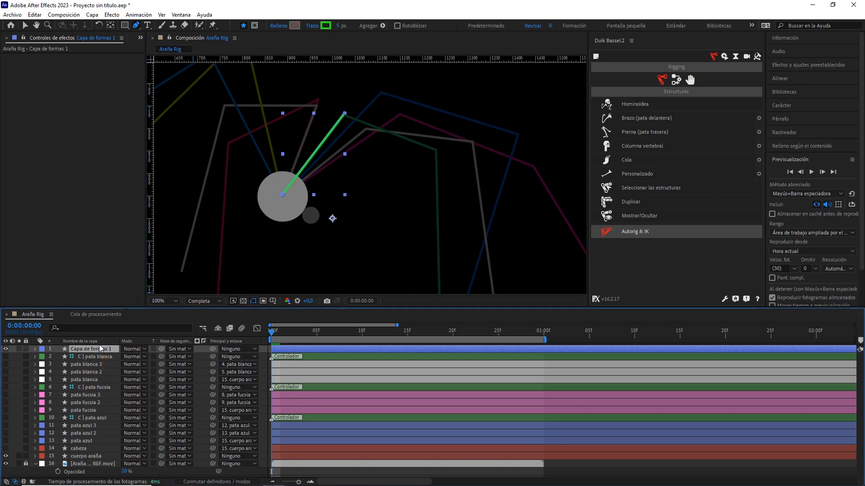
pyautogui.write('pata verde')
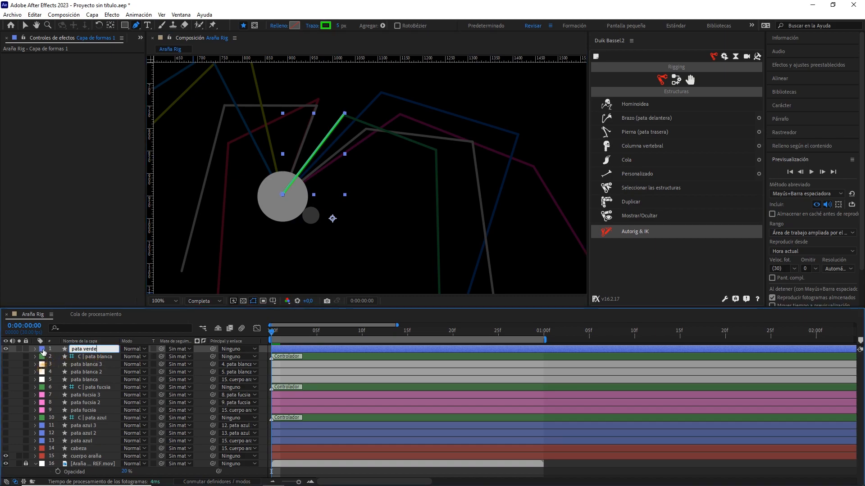
pyautogui.click(42, 350)
pyautogui.click(73, 264)
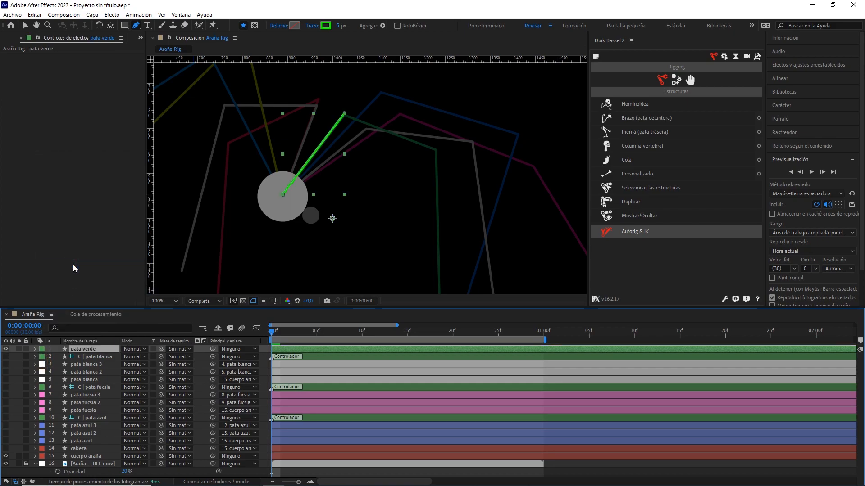
pyautogui.click(41, 350)
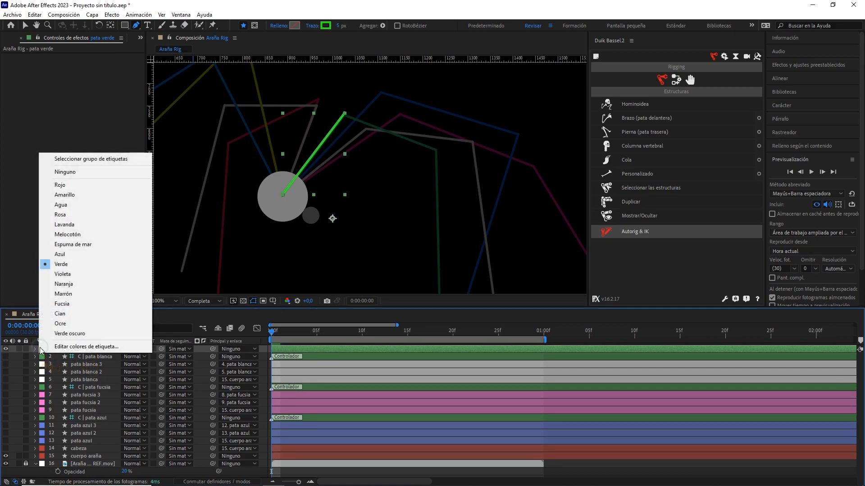
pyautogui.click(59, 336)
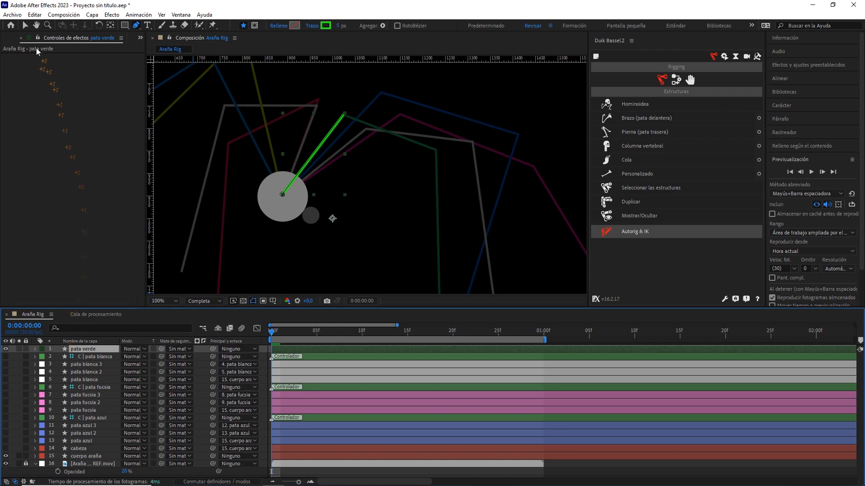
# Move pata verde's anchor point to the segment's inner end at the body's centre.
pyautogui.click(24, 25)
pyautogui.scroll(1, 324, 241)
pyautogui.moveTo(274, 202); pyautogui.dragTo(407, 216)
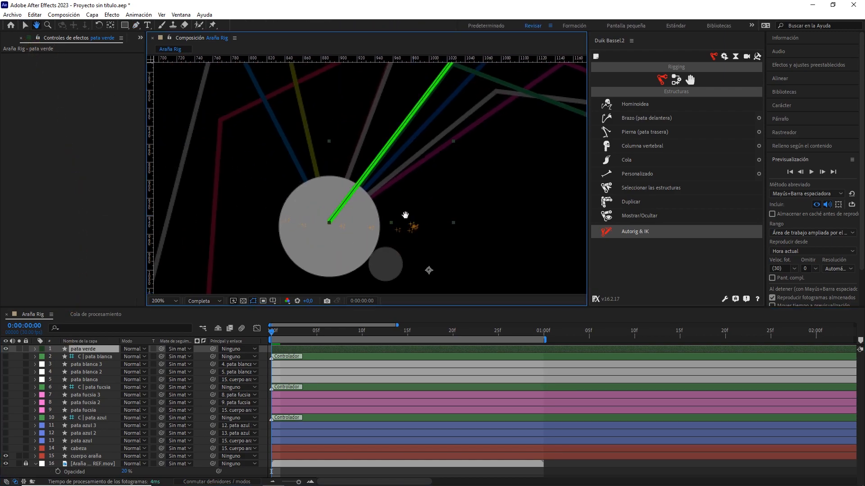
pyautogui.scroll(1, 361, 214)
pyautogui.moveTo(315, 238); pyautogui.dragTo(372, 209)
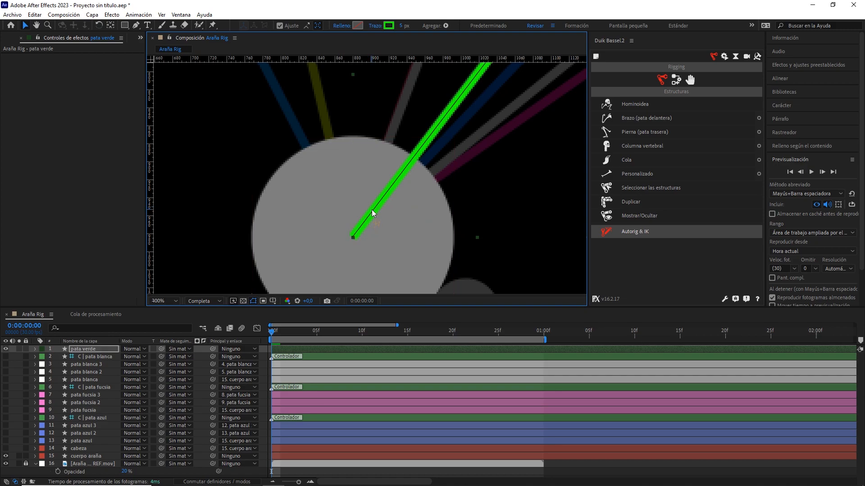
pyautogui.scroll(-2, 372, 210)
pyautogui.moveTo(378, 244); pyautogui.dragTo(352, 202)
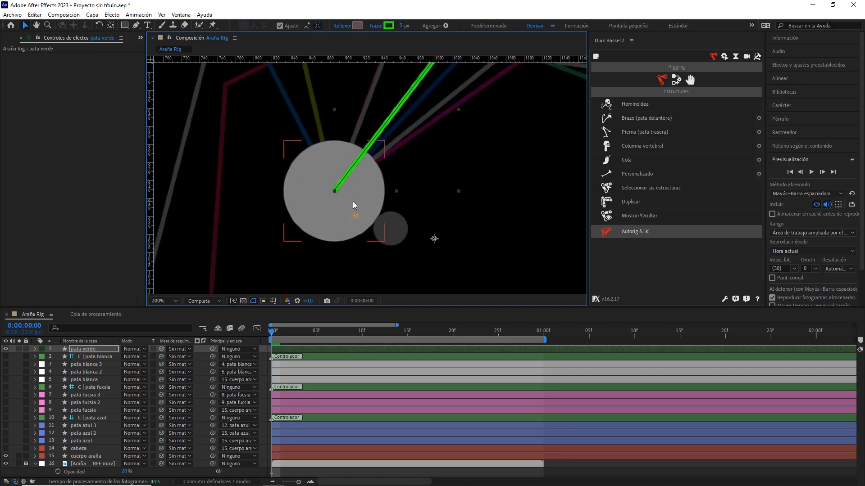
pyautogui.click(110, 25)
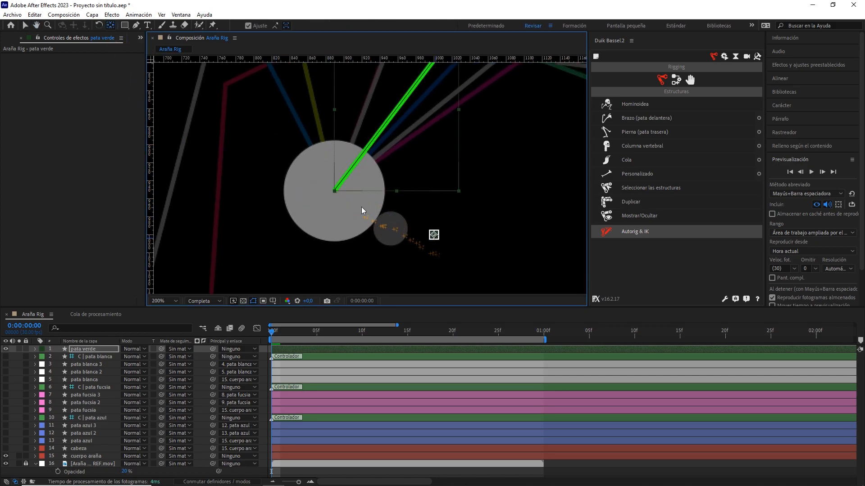
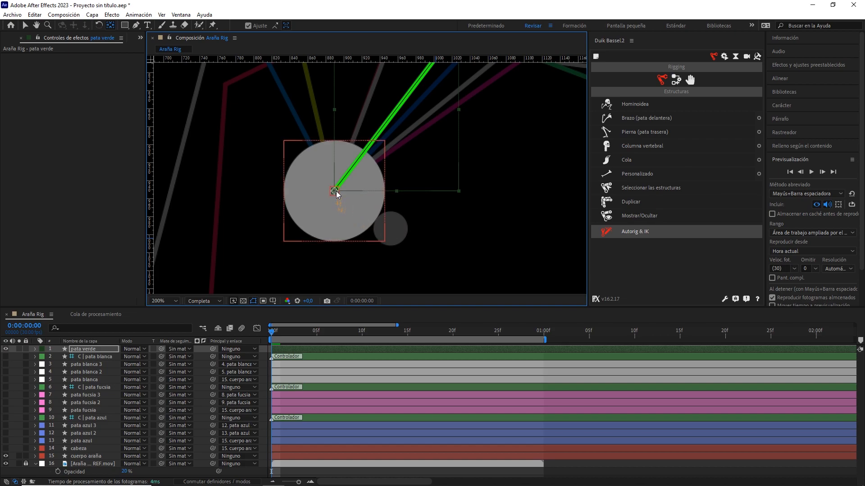
# Set pata verde's stroke line cap to Fin redondo and its line join to Unión redonda.
pyautogui.click(35, 349)
pyautogui.click(43, 358)
pyautogui.click(51, 365)
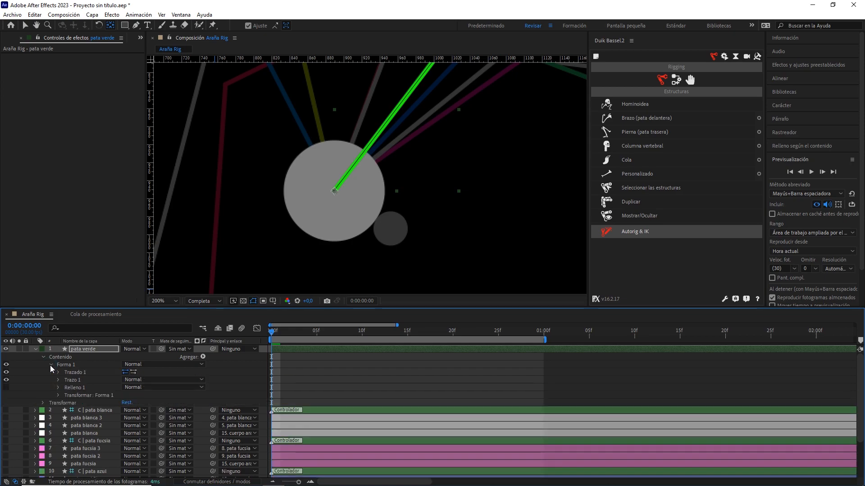
pyautogui.click(58, 380)
pyautogui.click(147, 417)
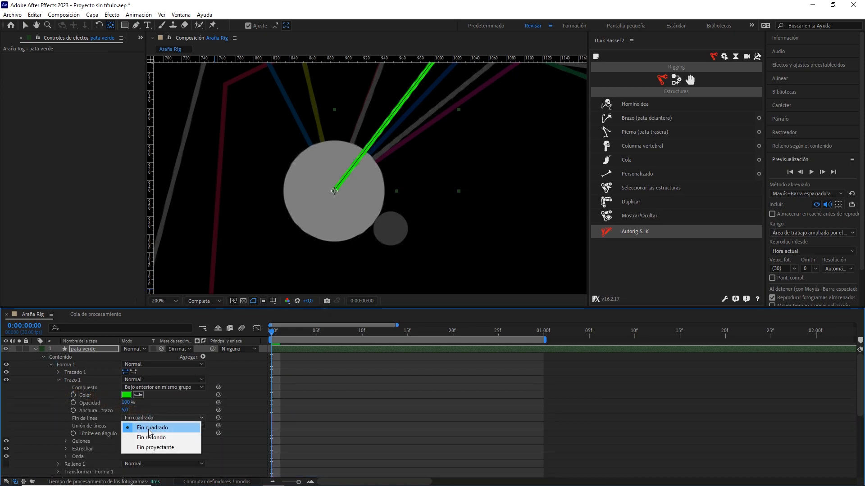
pyautogui.click(145, 435)
pyautogui.click(150, 426)
pyautogui.click(153, 446)
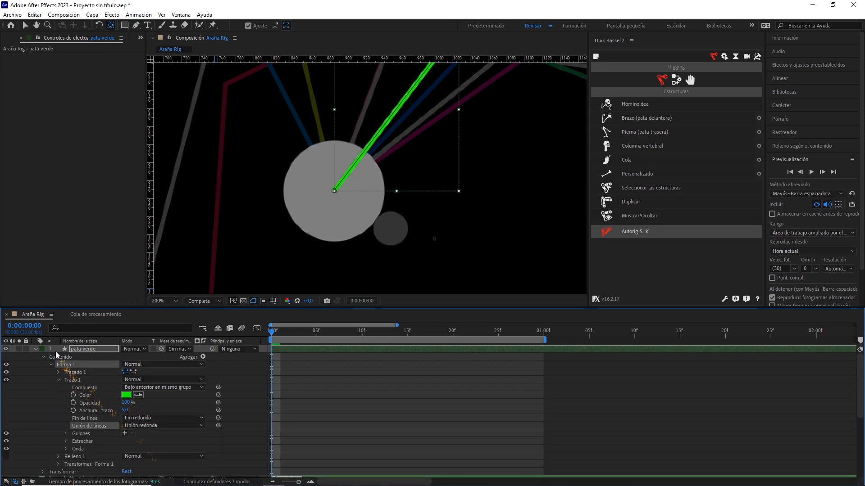
pyautogui.click(35, 350)
# Align pata verde's outer endpoint with the first joint of the green reference leg.
pyautogui.moveTo(429, 119); pyautogui.dragTo(393, 198)
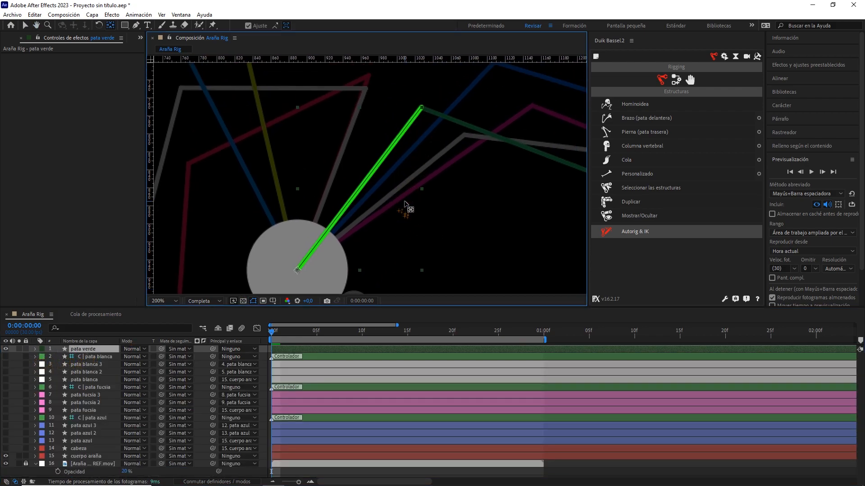
pyautogui.click(137, 25)
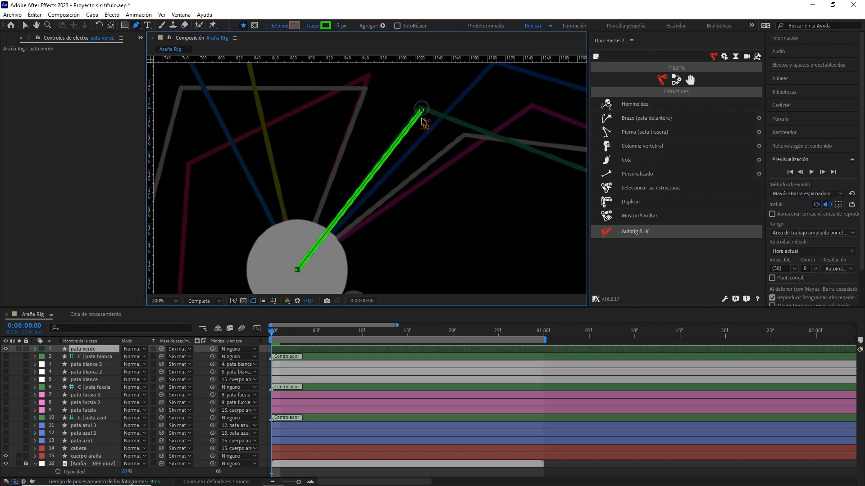
pyautogui.moveTo(422, 115); pyautogui.dragTo(422, 110)
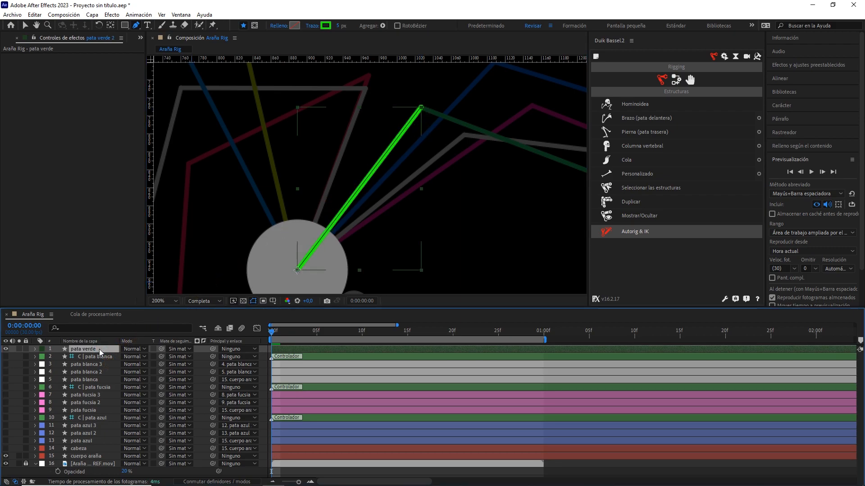
# Duplicate pata verde and reshape the copy's path to span from the first to the second joint of the green reference leg.
pyautogui.hotkey('ctrl', 'd')
pyautogui.press(',')
pyautogui.moveTo(408, 212); pyautogui.dragTo(373, 197)
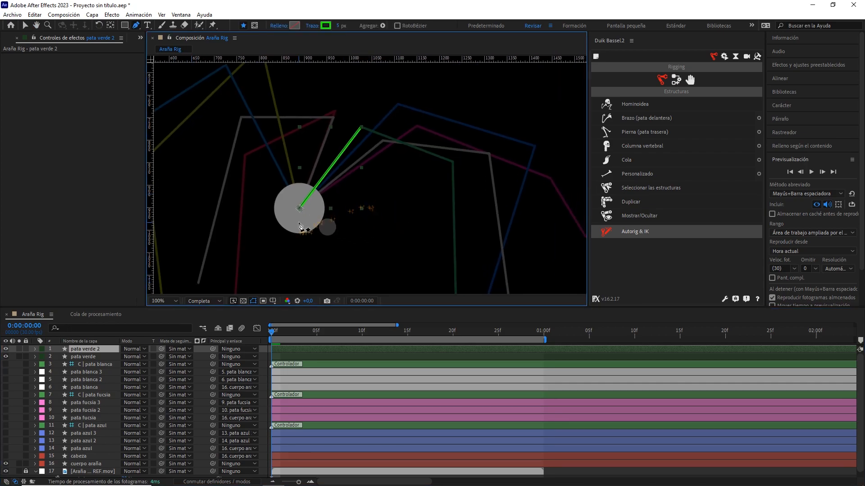
pyautogui.click(456, 173)
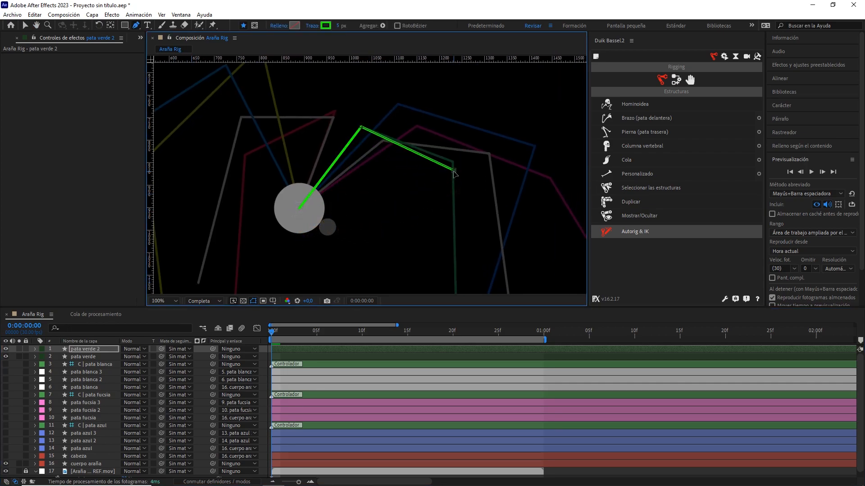
pyautogui.press('.')
pyautogui.moveTo(369, 176); pyautogui.dragTo(368, 159)
pyautogui.moveTo(346, 208); pyautogui.dragTo(415, 183)
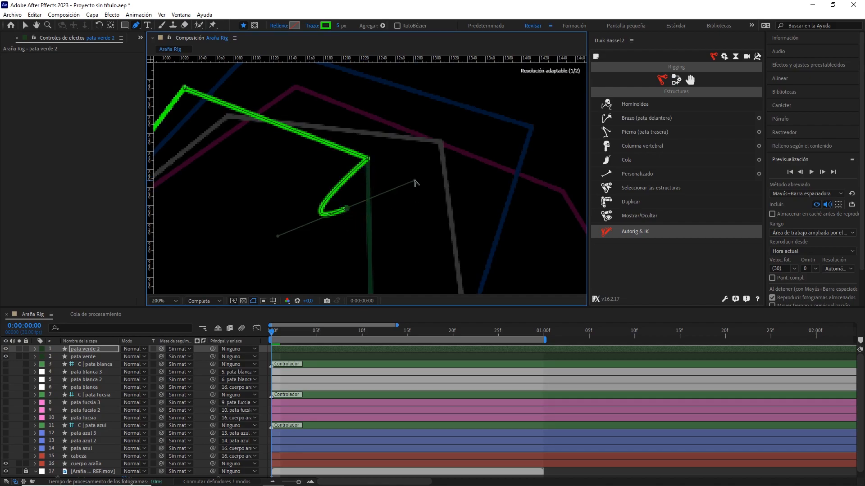
pyautogui.hotkey('ctrl', 'z')
pyautogui.scroll(-1, 415, 182)
pyautogui.moveTo(368, 203); pyautogui.dragTo(409, 158)
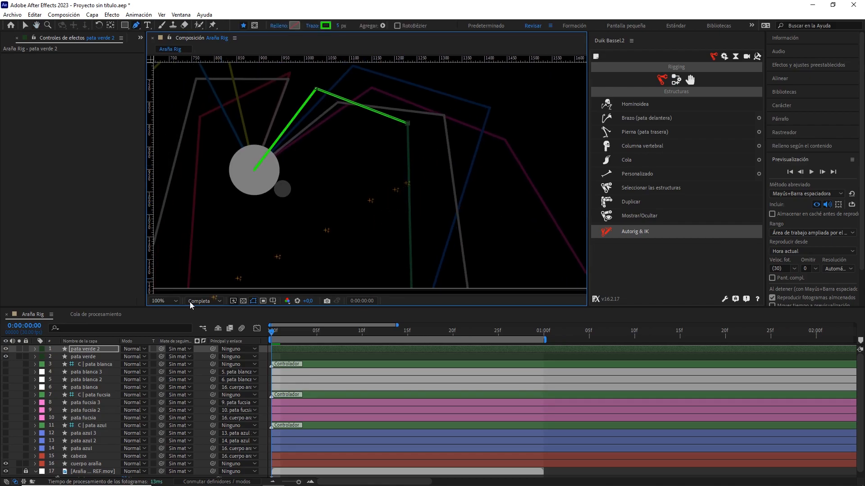
# Duplicate pata verde 2 and reshape the copy's path to run from the second joint to the reference foot on the ground line.
pyautogui.click(104, 350)
pyautogui.hotkey('ctrl', 'd')
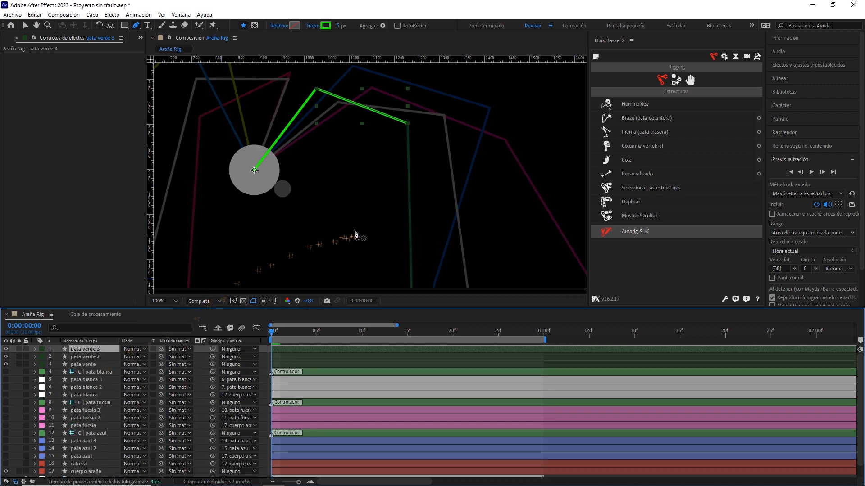
pyautogui.moveTo(372, 238); pyautogui.dragTo(373, 209)
pyautogui.moveTo(351, 156); pyautogui.dragTo(354, 168)
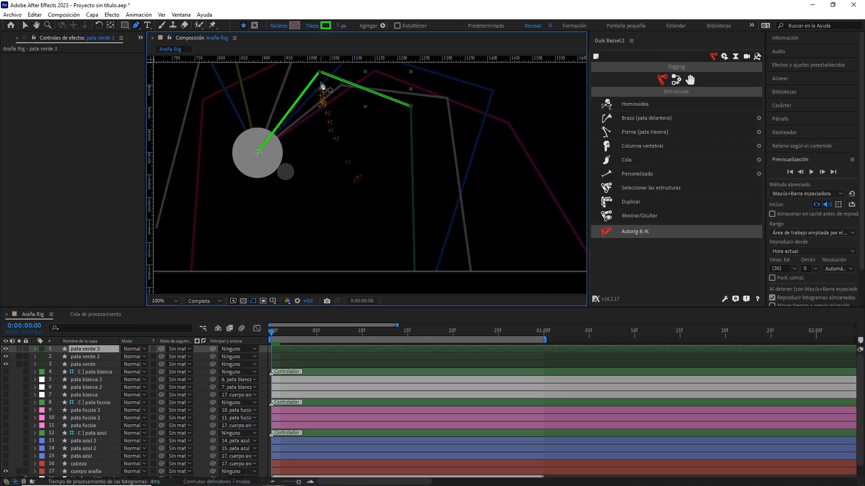
pyautogui.moveTo(319, 73); pyautogui.dragTo(415, 272)
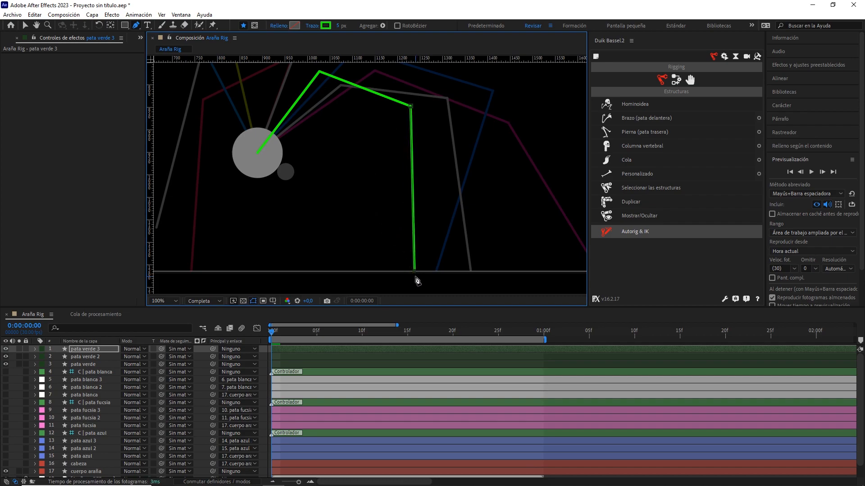
# Isolate pata verde 2, move its anchor point to the first joint, and end the isolation.
pyautogui.click(88, 348)
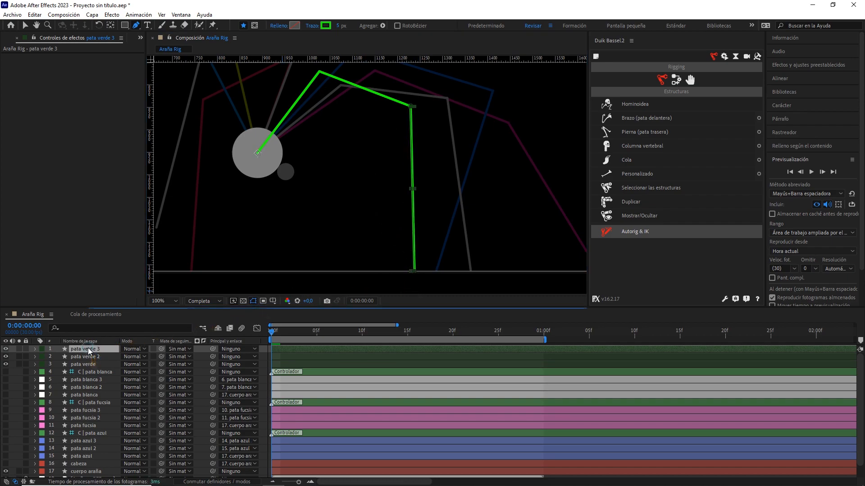
pyautogui.click(87, 356)
pyautogui.click(19, 356)
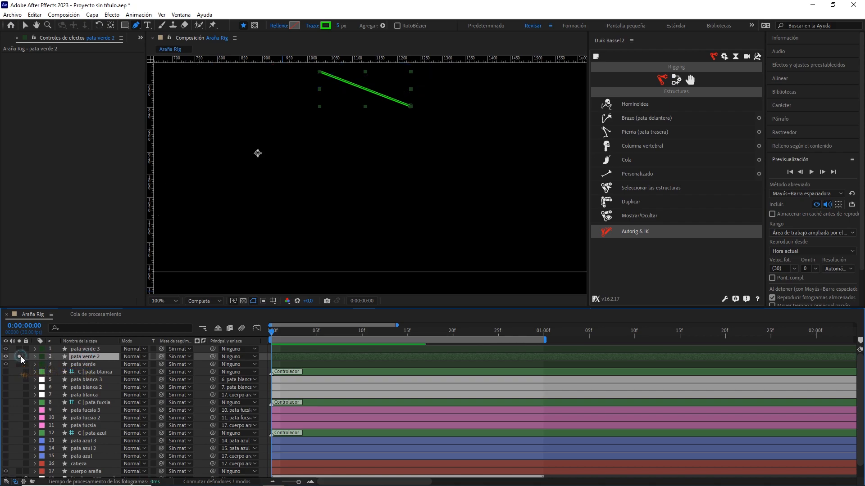
pyautogui.moveTo(291, 134); pyautogui.dragTo(330, 112)
pyautogui.press('y')
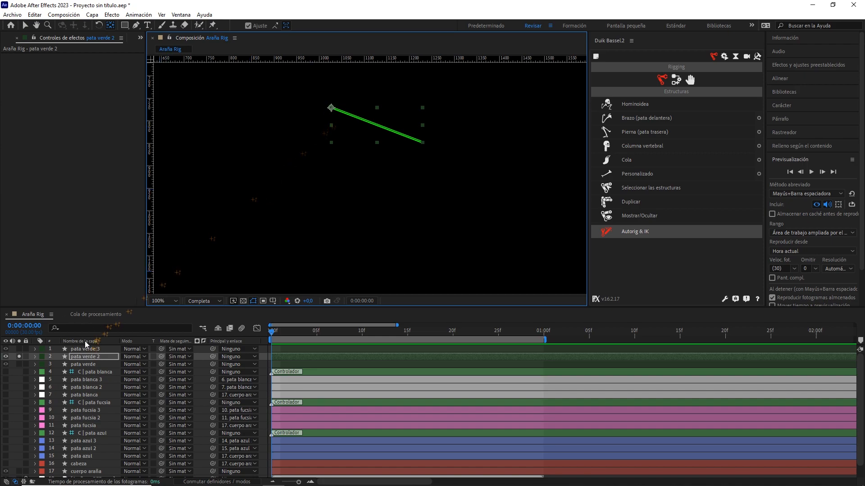
pyautogui.click(18, 357)
# Isolate pata verde 3, move its anchor point to the segment's upper end at the second joint, and end the isolation.
pyautogui.click(19, 349)
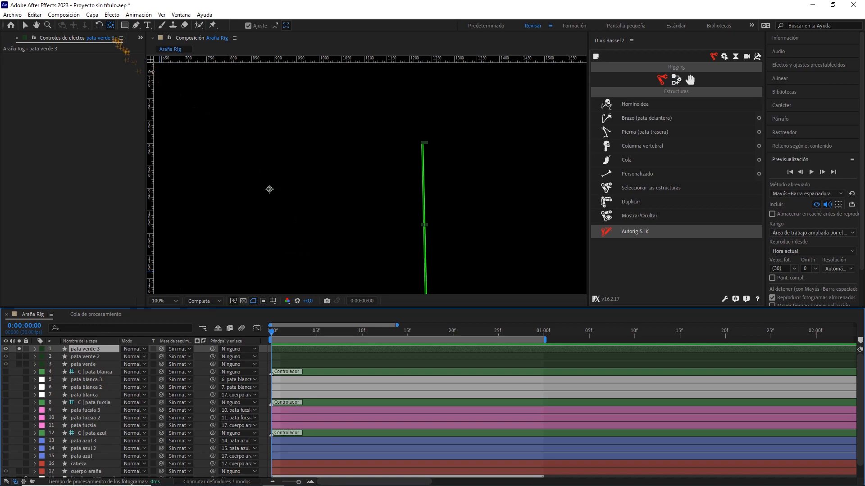
pyautogui.moveTo(272, 188); pyautogui.dragTo(392, 159)
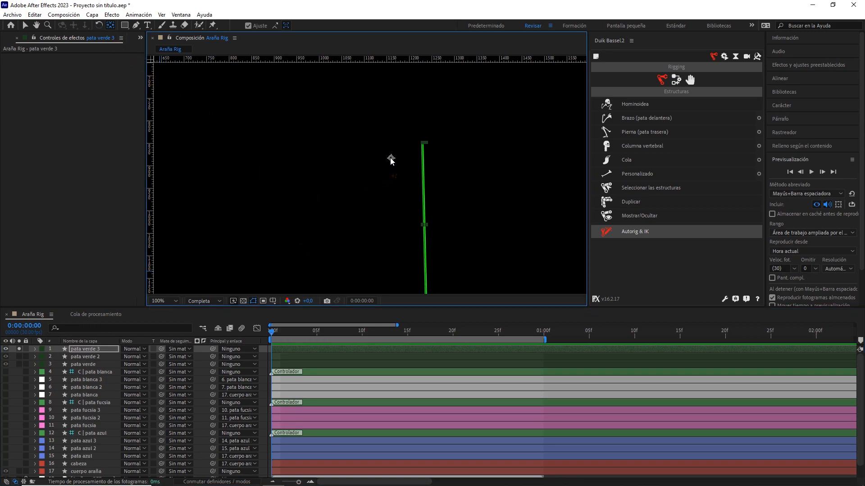
pyautogui.scroll(2, 452, 149)
pyautogui.moveTo(480, 130); pyautogui.dragTo(335, 228)
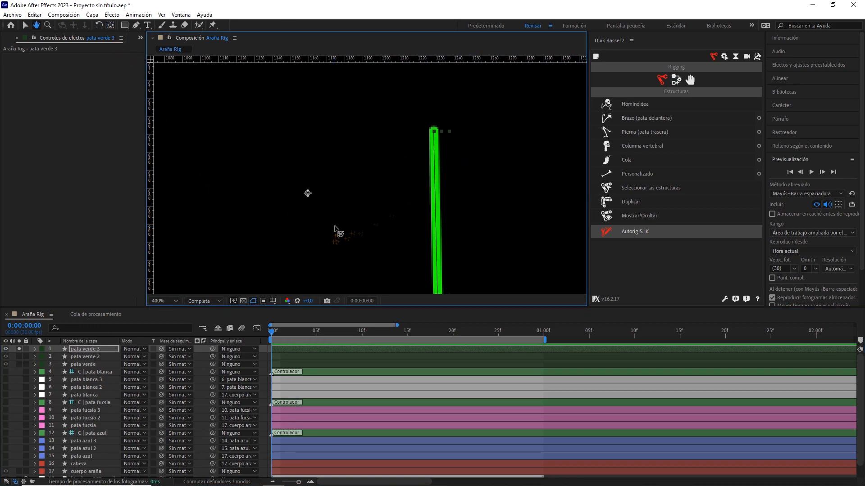
pyautogui.moveTo(308, 193); pyautogui.dragTo(384, 145)
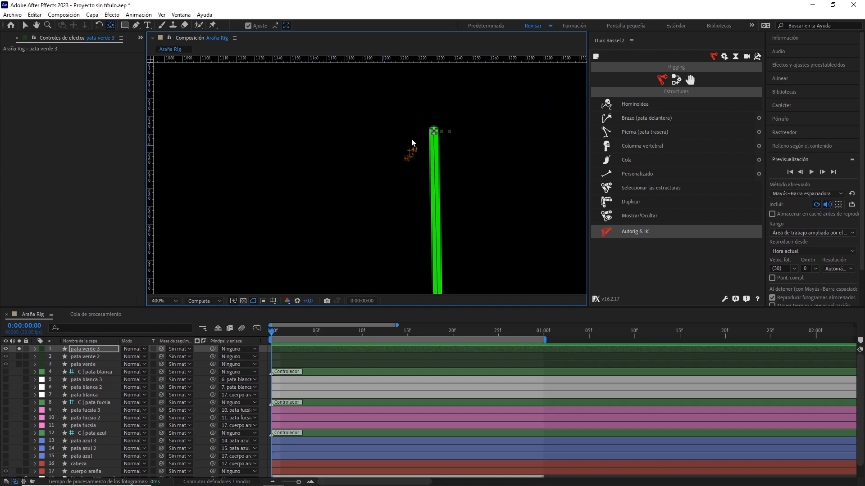
pyautogui.scroll(-3, 412, 141)
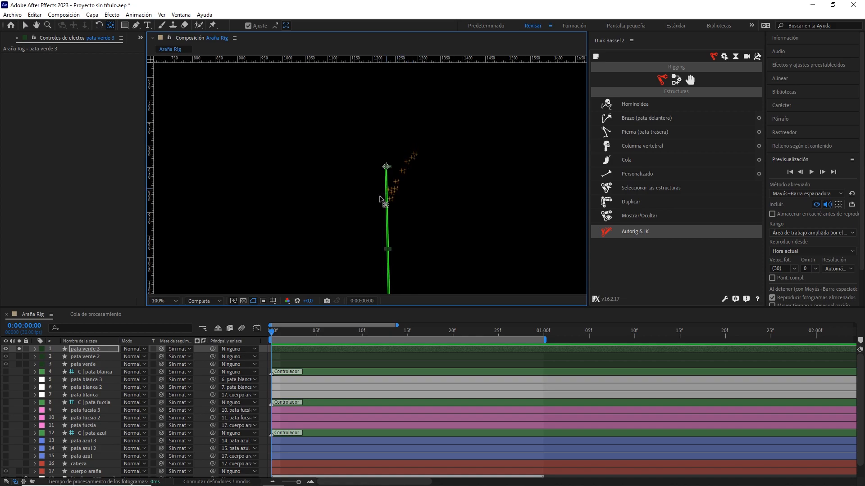
pyautogui.click(91, 349)
pyautogui.click(20, 349)
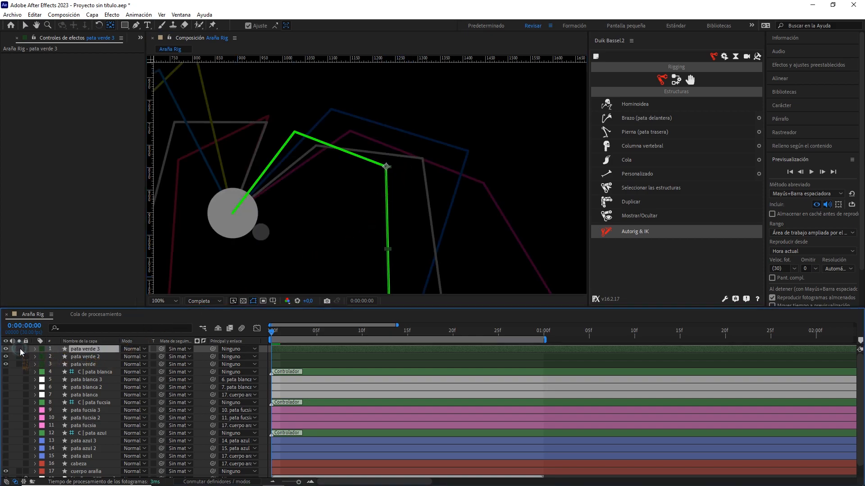
# Parent pata verde 3 to pata verde 2, pata verde 2 to pata verde, and pata verde to cuerpo araña.
pyautogui.scroll(-1, 354, 214)
pyautogui.moveTo(357, 225); pyautogui.dragTo(389, 183)
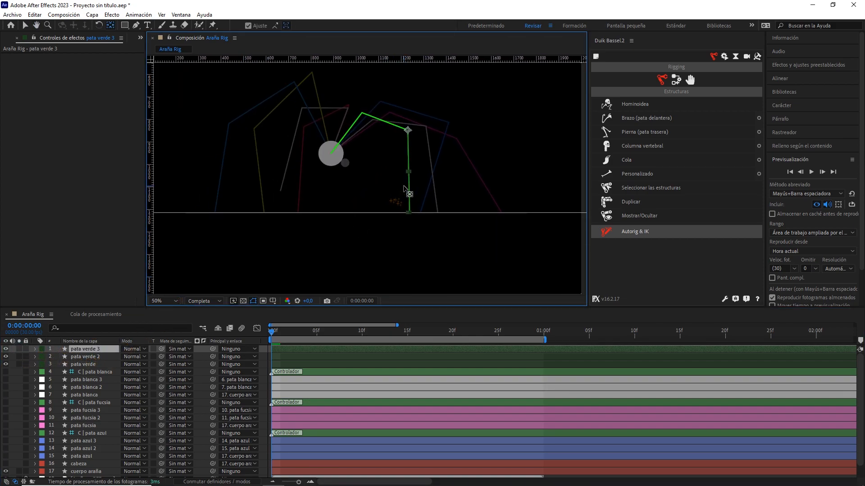
pyautogui.click(109, 349)
pyautogui.moveTo(211, 350); pyautogui.dragTo(99, 358)
pyautogui.click(99, 358)
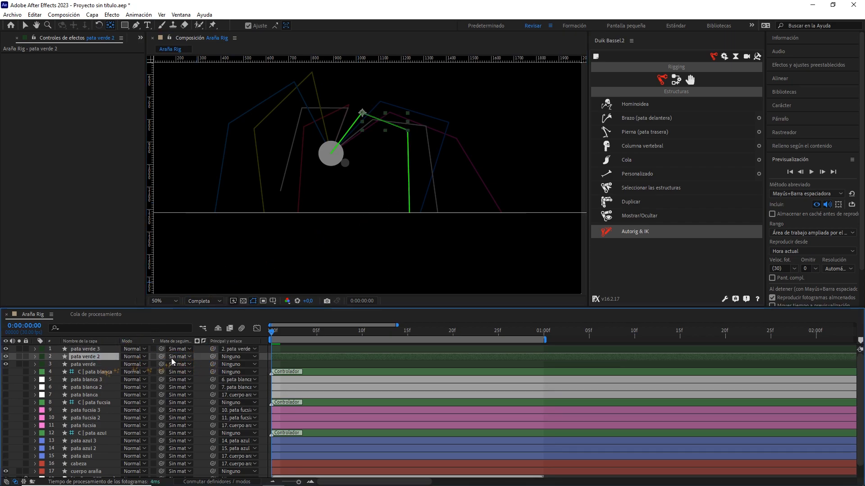
pyautogui.moveTo(212, 358); pyautogui.dragTo(103, 363)
pyautogui.click(103, 364)
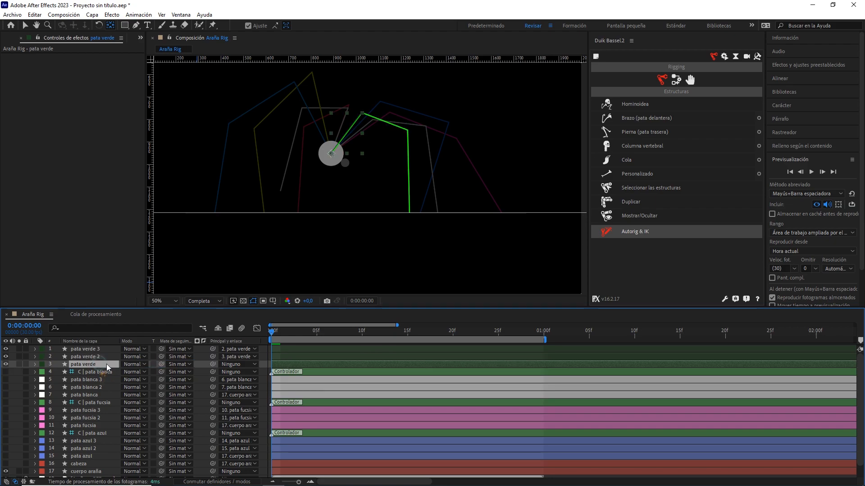
pyautogui.click(227, 364)
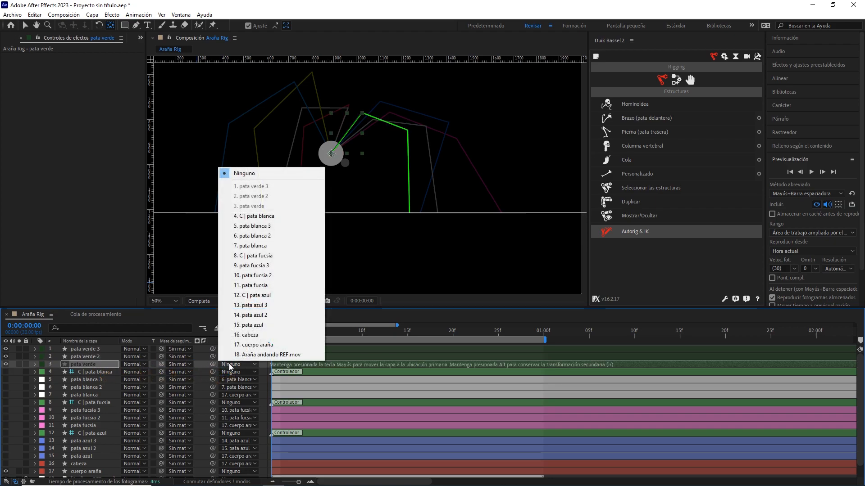
pyautogui.click(257, 349)
# Create a Duik move-and-rotate controller at the anchor point of pata verde 3.
pyautogui.click(89, 349)
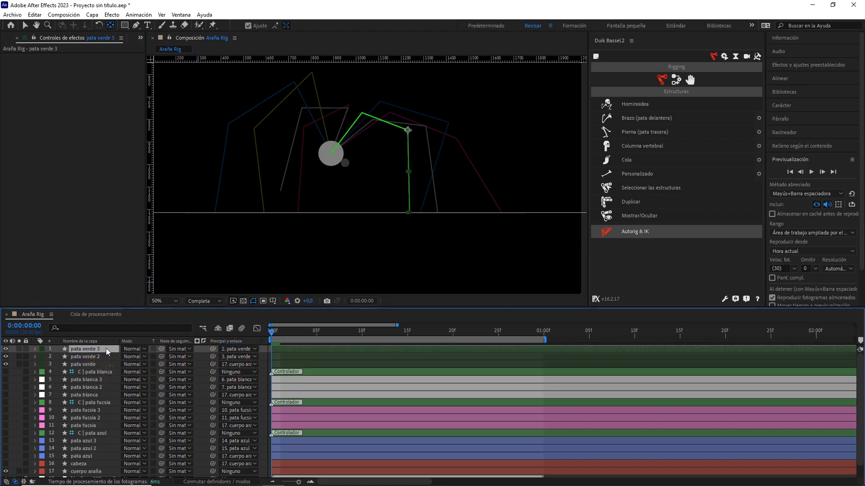
pyautogui.click(26, 27)
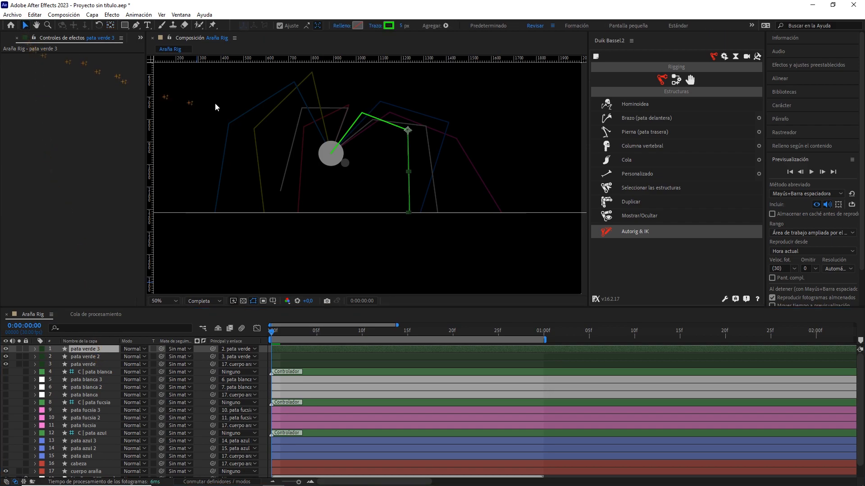
pyautogui.click(690, 80)
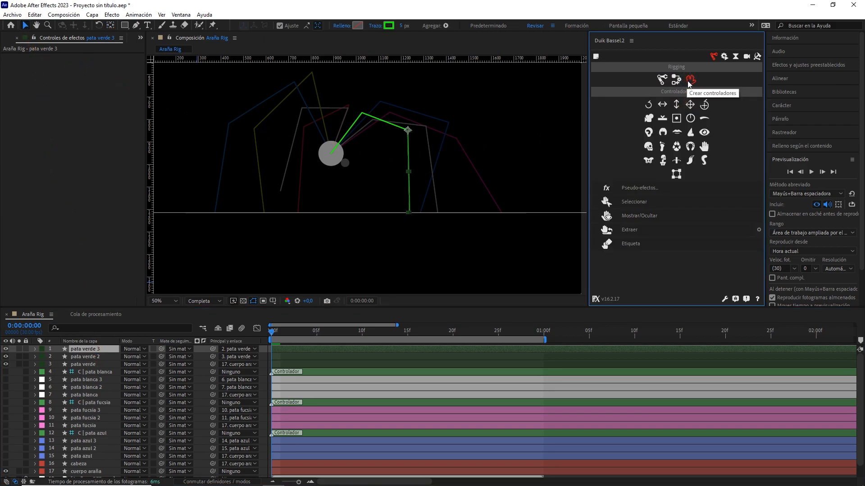
pyautogui.click(705, 104)
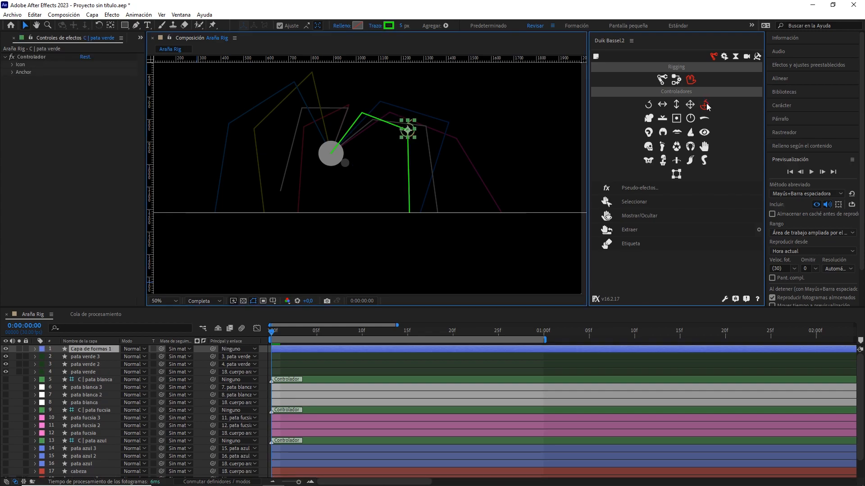
# Move the green leg's controller to the foot tip of pata verde 3 on the ground line.
pyautogui.press('.')
pyautogui.moveTo(465, 135); pyautogui.dragTo(455, 161)
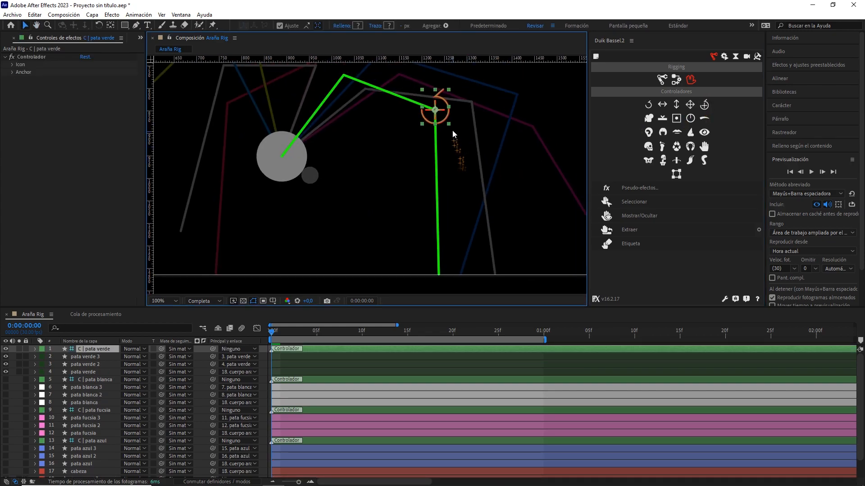
pyautogui.moveTo(444, 118); pyautogui.dragTo(469, 196)
pyautogui.press('.')
pyautogui.moveTo(514, 162); pyautogui.dragTo(522, 274)
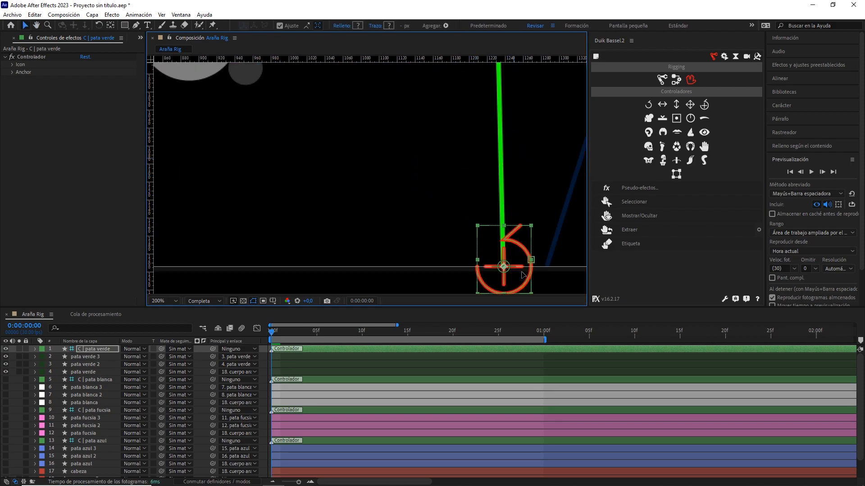
pyautogui.press(',')
pyautogui.press(',')
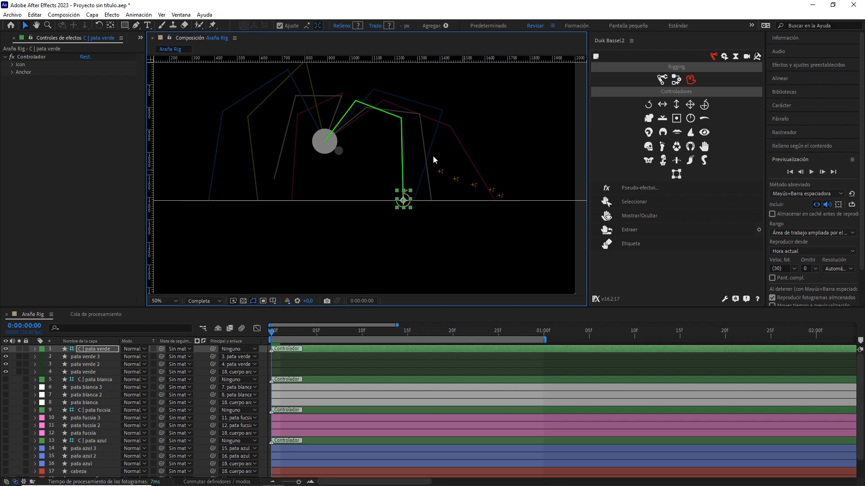
# Create a Duik Autorig & IK on pata verde 2, pata verde 3 and their controller, and scrub the start of the timeline to test it.
pyautogui.click(93, 364)
pyautogui.keyDown('shift'); pyautogui.click(96, 356); pyautogui.keyUp('shift')
pyautogui.keyDown('shift'); pyautogui.click(96, 351); pyautogui.keyUp('shift')
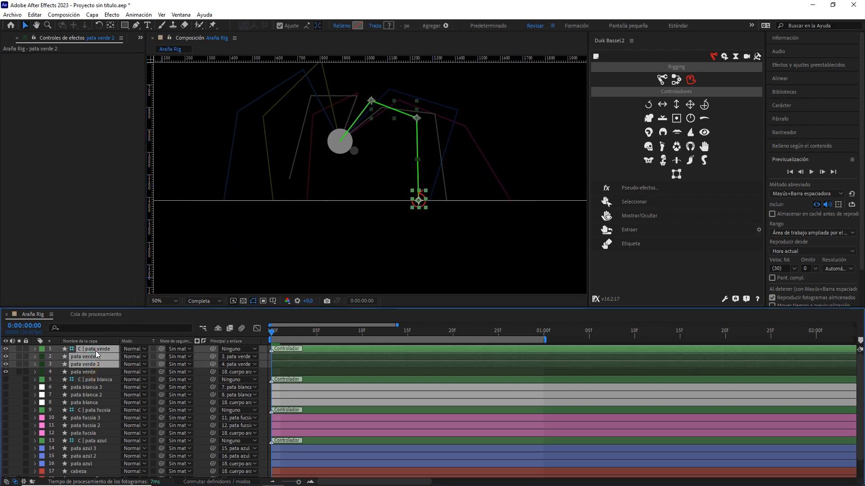
pyautogui.click(662, 80)
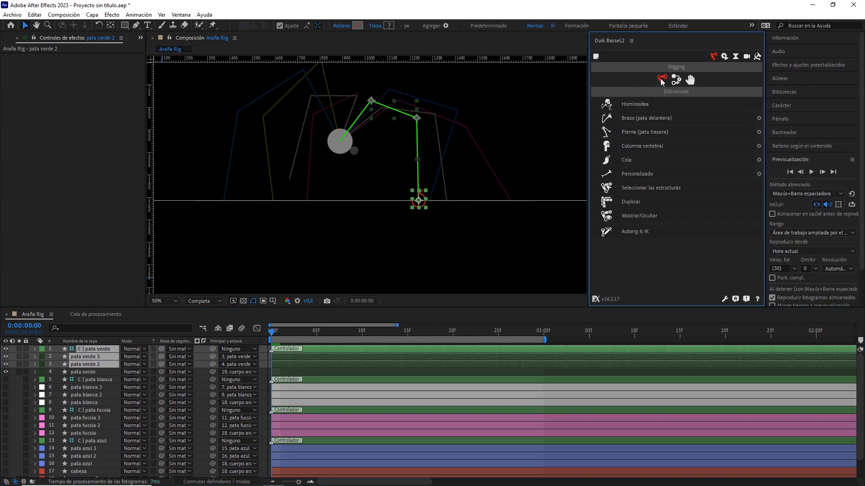
pyautogui.click(635, 230)
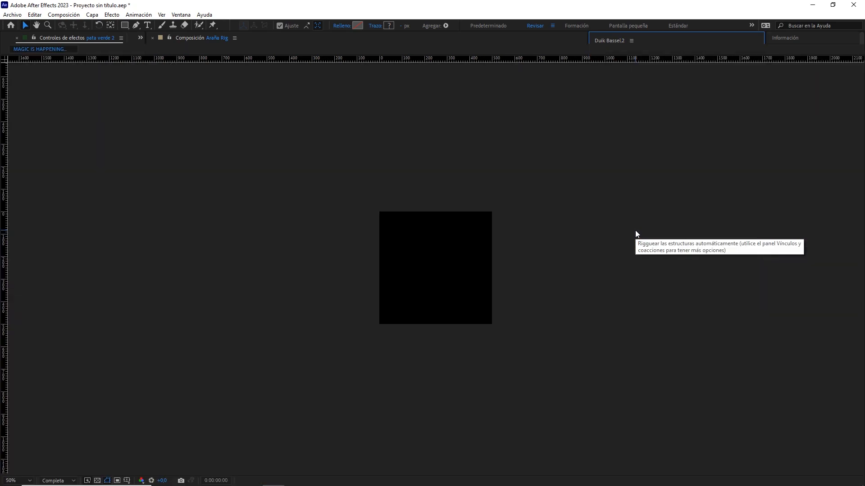
pyautogui.moveTo(284, 332); pyautogui.dragTo(266, 332)
# Turn off Draw guides and Auto-Stretch in the IK effect of the C | pata verde controller.
pyautogui.click(54, 345)
pyautogui.click(36, 348)
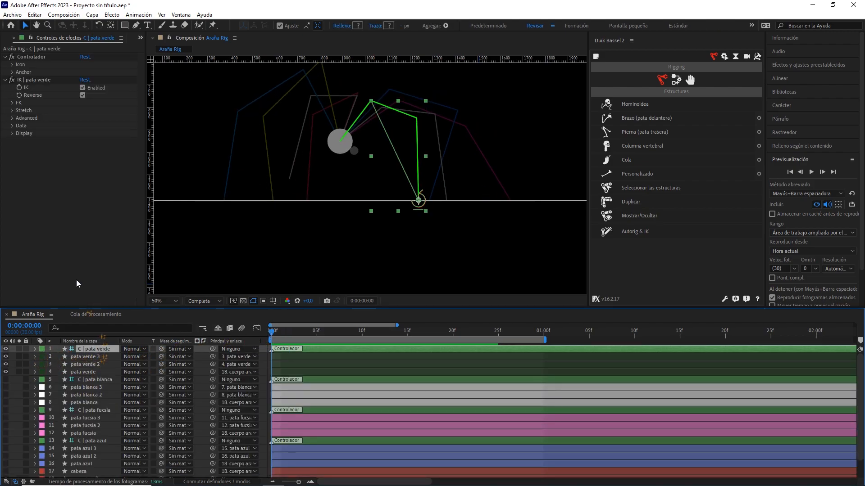
pyautogui.click(12, 133)
pyautogui.click(82, 141)
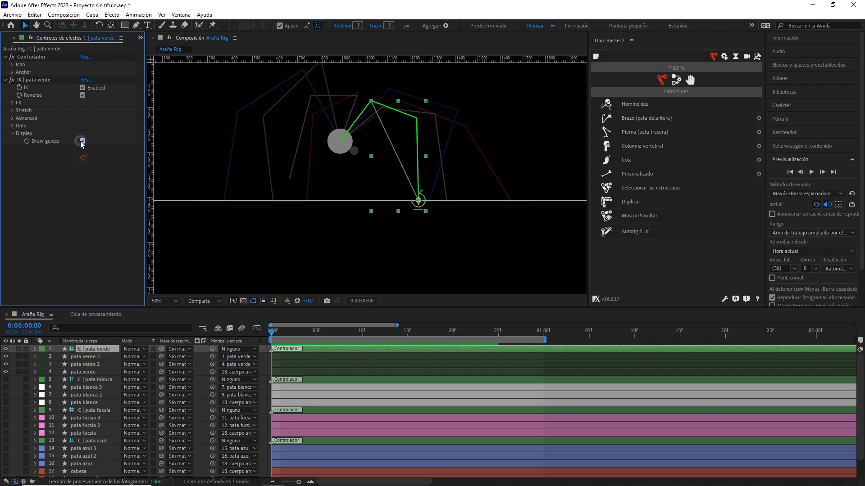
pyautogui.click(13, 111)
pyautogui.click(69, 255)
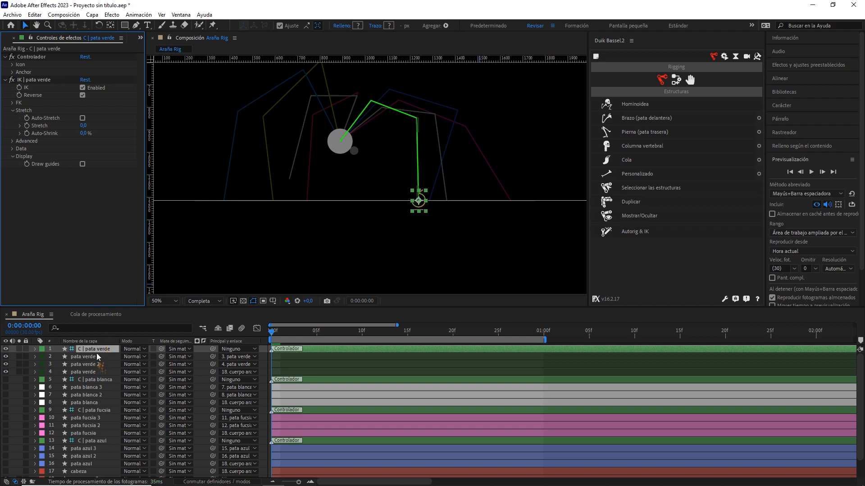
# Make the white, fuchsia and blue leg layers and their controllers visible alongside the green leg.
pyautogui.scroll(-2, 90, 407)
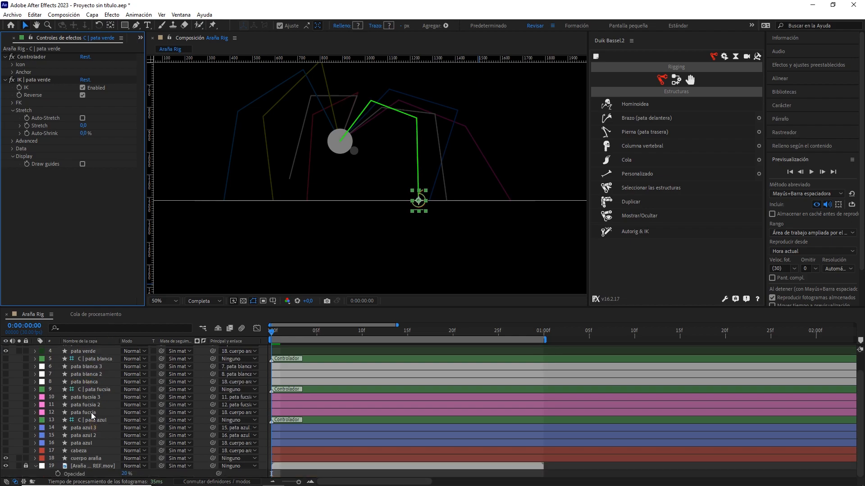
pyautogui.keyDown('shift'); pyautogui.click(79, 442); pyautogui.keyUp('shift')
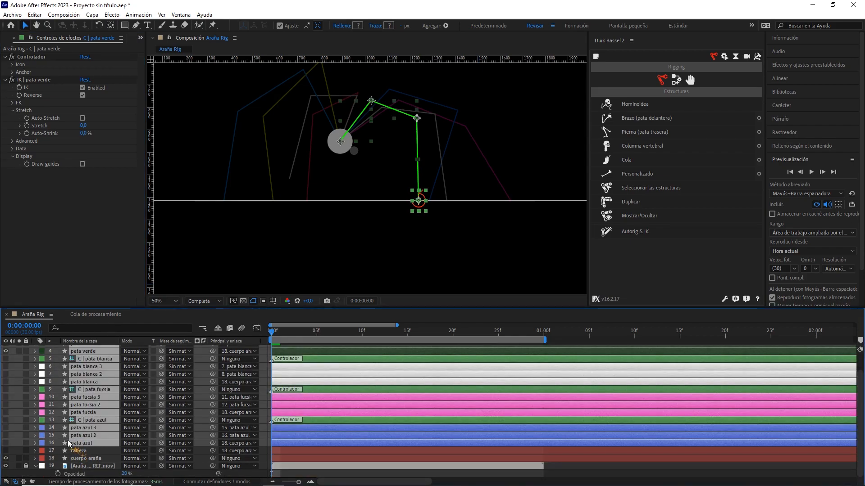
pyautogui.click(6, 443)
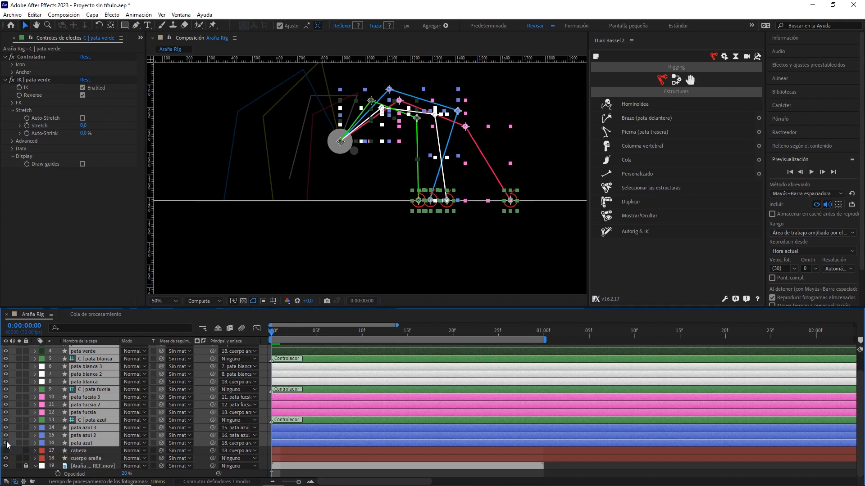
# Set the composition preview resolution to Mitad and play the animation with the rigged legs.
pyautogui.click(204, 301)
pyautogui.click(206, 331)
pyautogui.click(177, 272)
pyautogui.press('space')
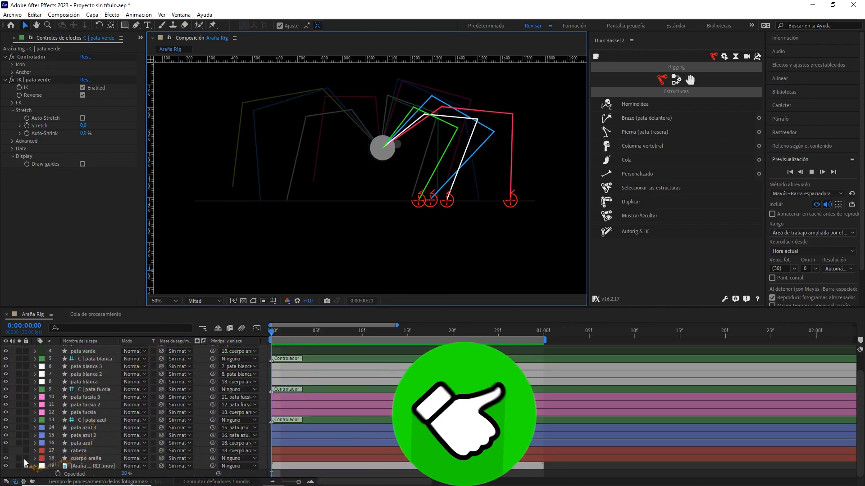
pyautogui.press('space')
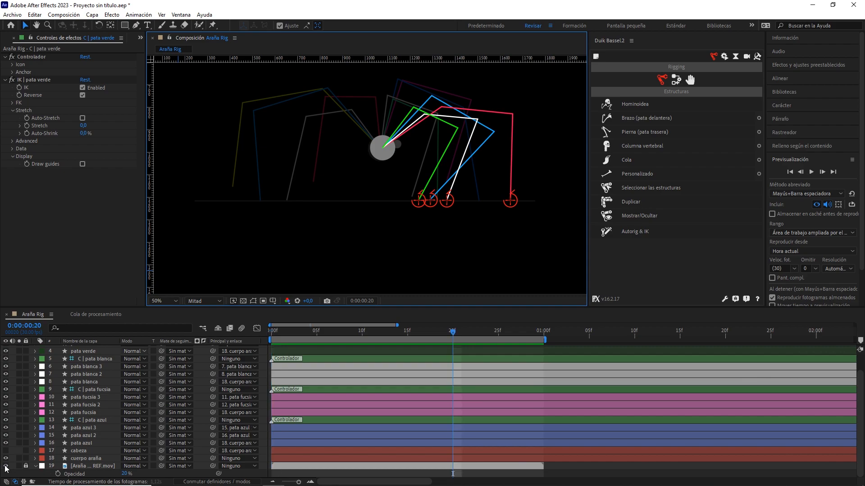
# Hide the reference video layer, preview the rig's motion without it, and return the playhead to the first frame.
pyautogui.click(5, 466)
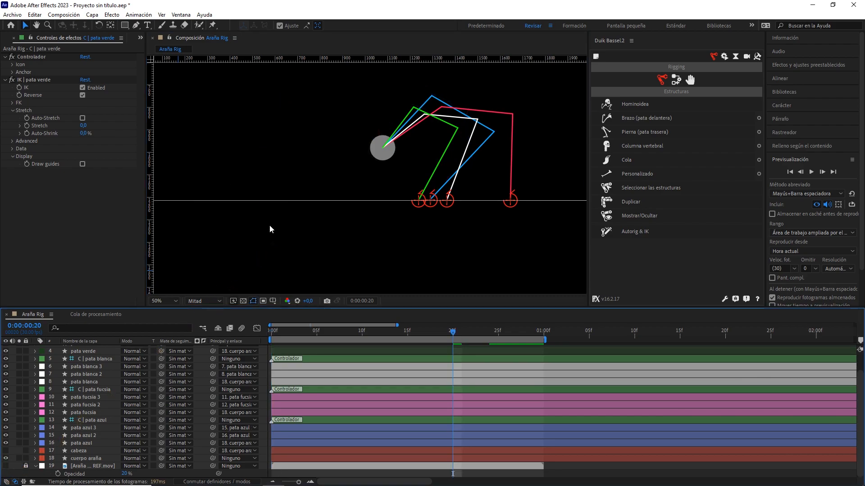
pyautogui.press('space')
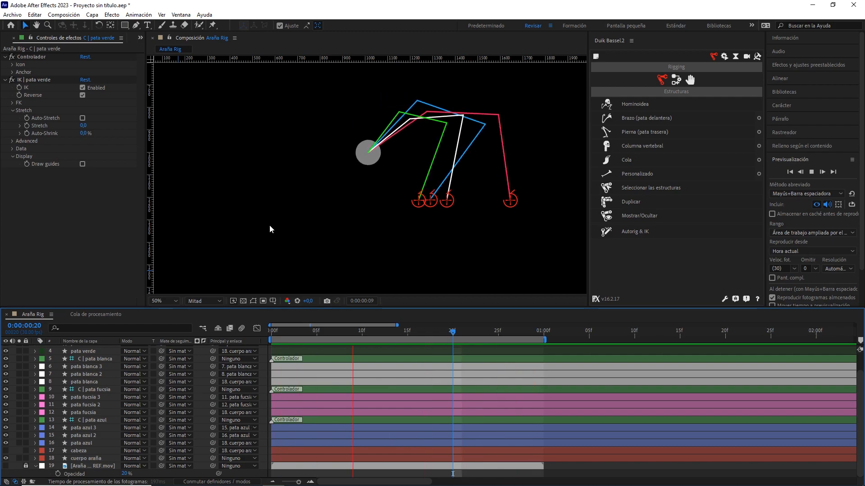
pyautogui.press('space')
pyautogui.moveTo(292, 333); pyautogui.dragTo(256, 334)
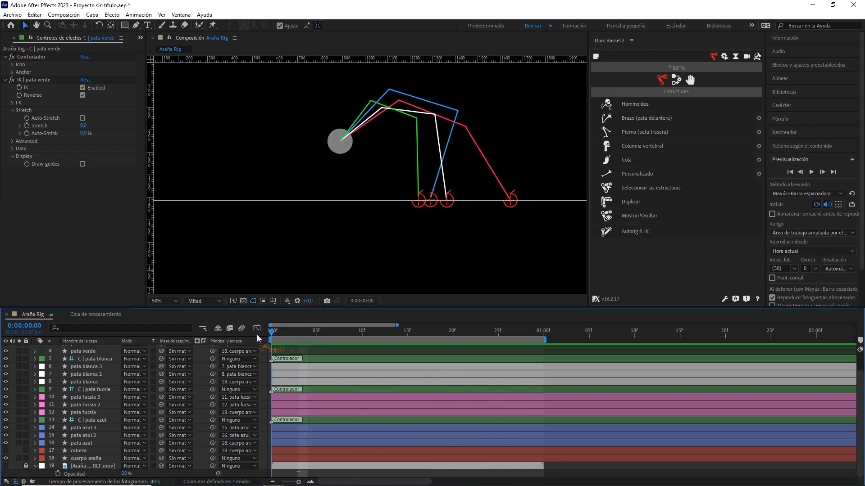
# Hide every leg layer and controller, from pata azul up to C | pata verde.
pyautogui.click(85, 446)
pyautogui.scroll(1, 94, 415)
pyautogui.keyDown('shift'); pyautogui.click(98, 350); pyautogui.keyUp('shift')
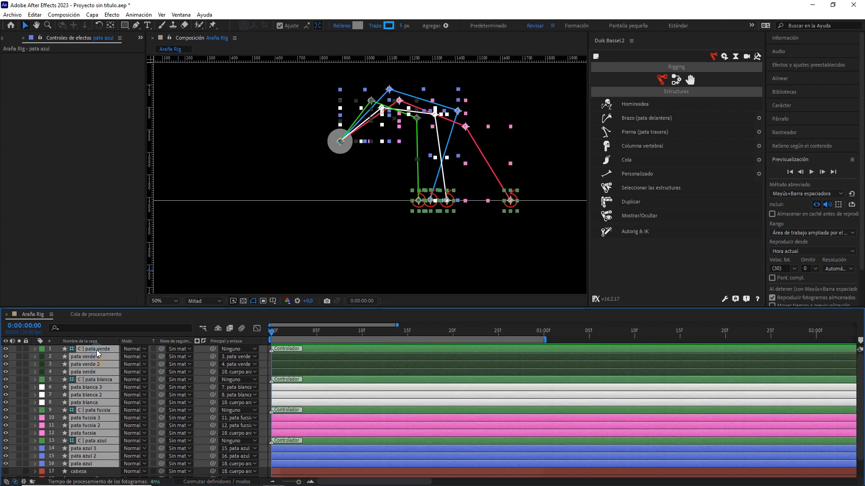
pyautogui.click(5, 349)
# Deselect the leg layers, show the reference video layer again, and examine the spider's legs in it.
pyautogui.scroll(-1, 108, 401)
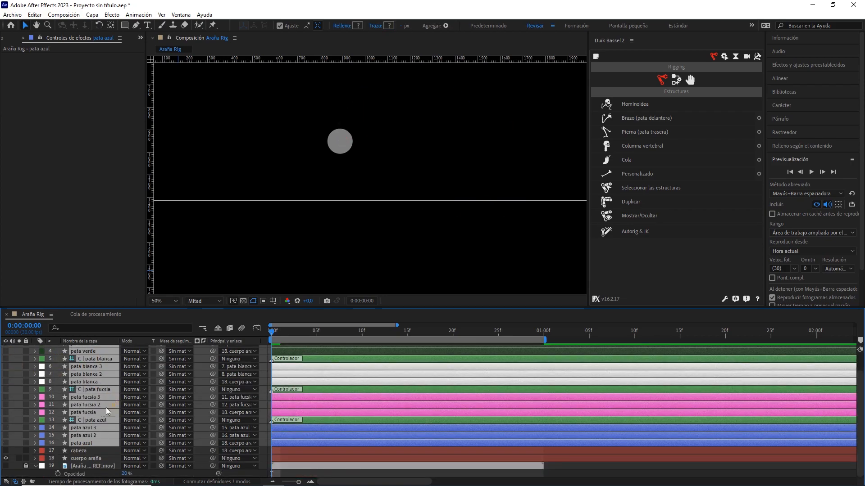
pyautogui.click(30, 469)
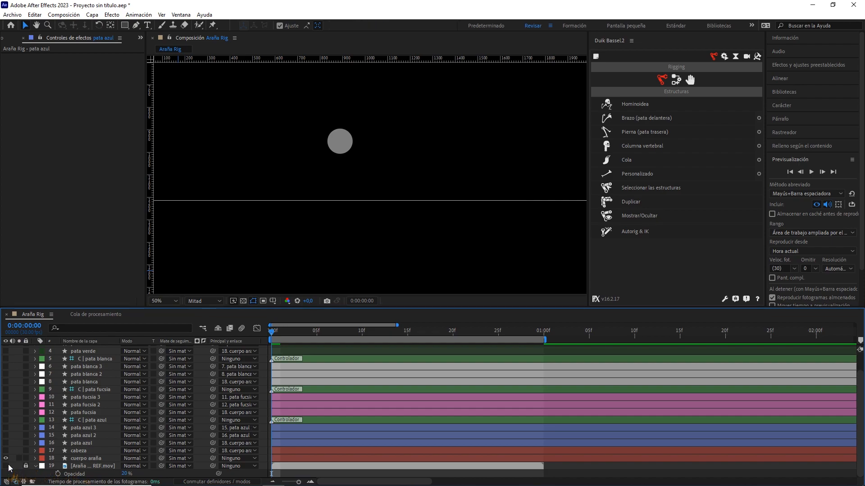
pyautogui.click(5, 466)
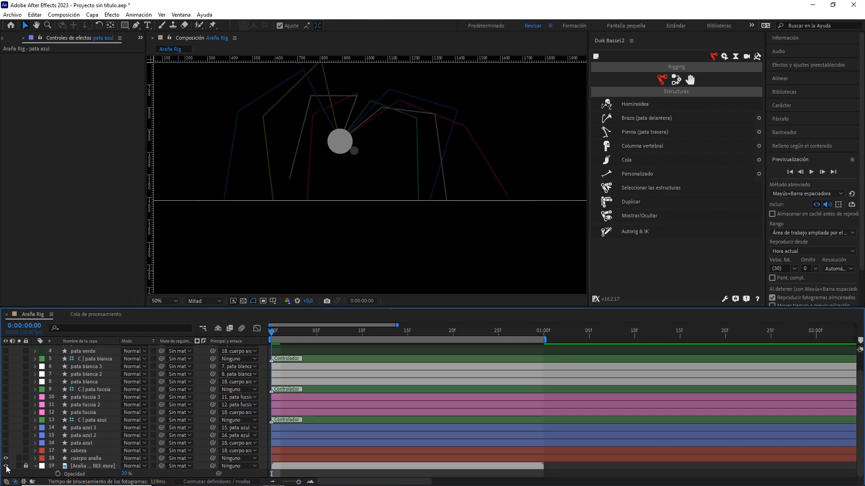
pyautogui.scroll(3, 298, 232)
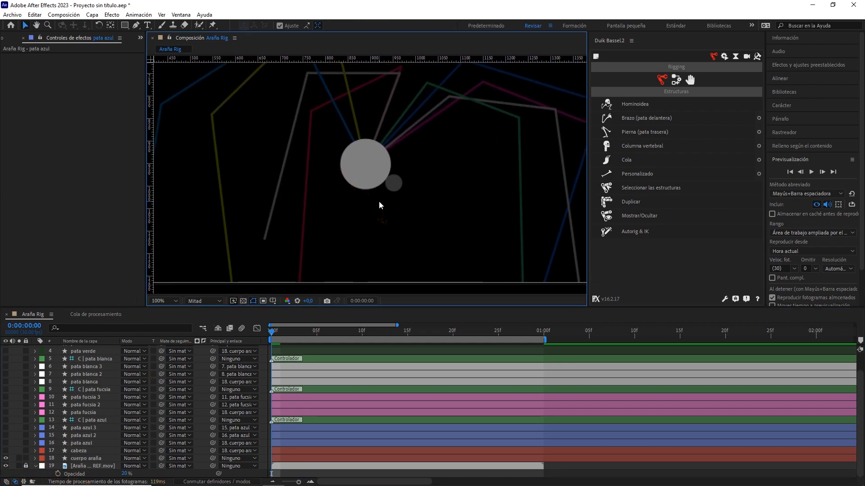
pyautogui.scroll(-3, 383, 205)
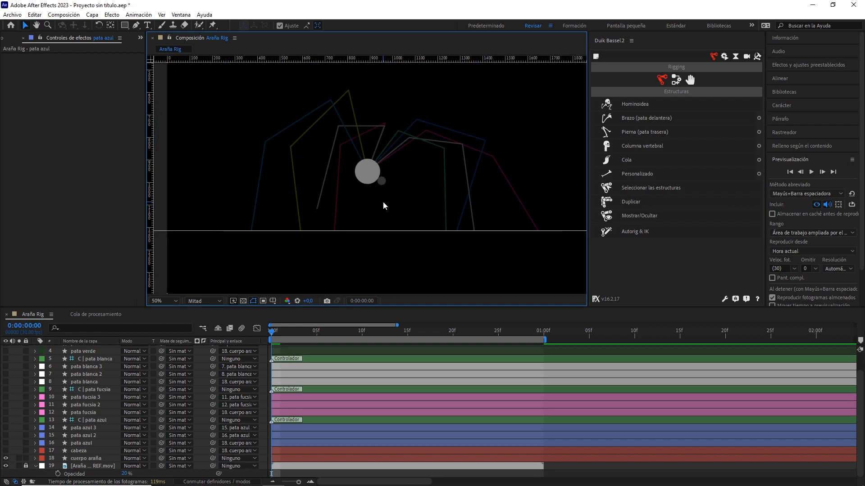
# Draw the yellow leg's first segment from the body's centre to the reference leg's upper joint, with stroke colour EAFF00.
pyautogui.click(136, 25)
pyautogui.click(368, 170)
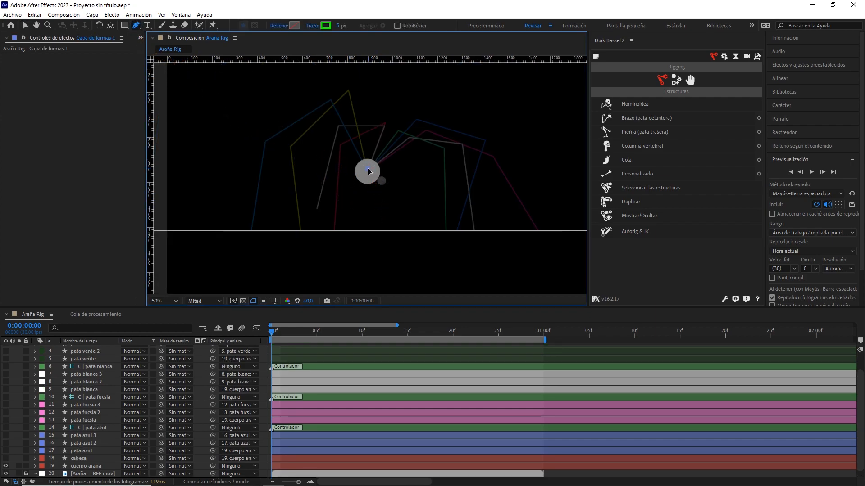
pyautogui.click(348, 89)
pyautogui.click(325, 26)
pyautogui.moveTo(311, 242); pyautogui.dragTo(311, 258)
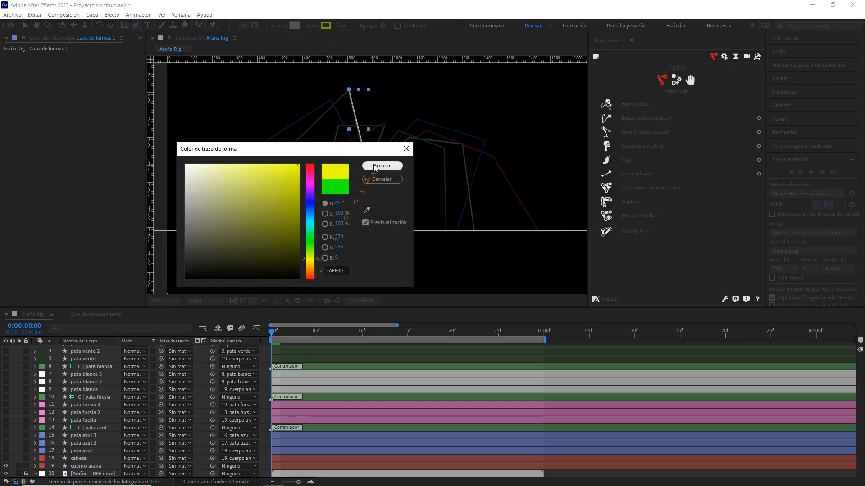
pyautogui.click(382, 166)
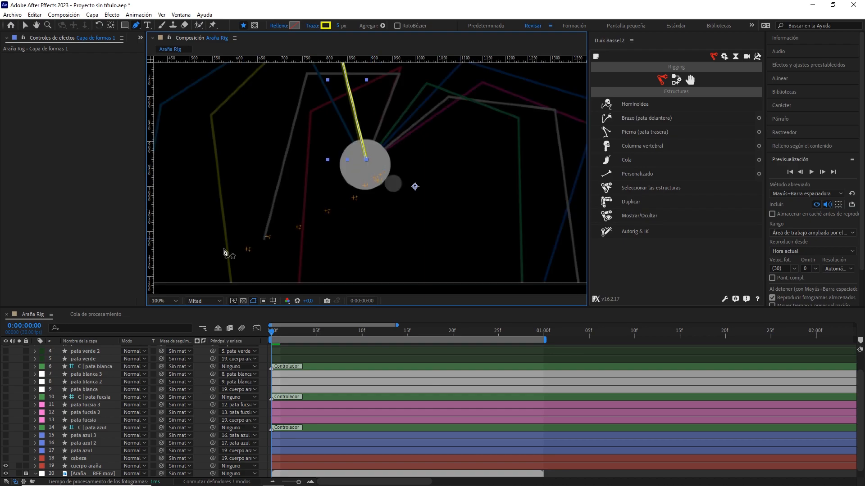
# Rename the new shape layer "pata amarilla" and give it a yellow label.
pyautogui.scroll(2, 103, 370)
pyautogui.click(99, 349)
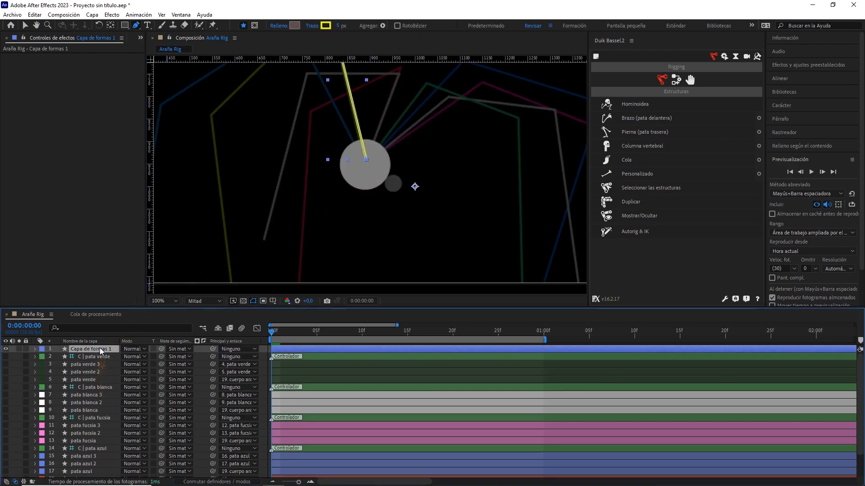
pyautogui.press('Return')
pyautogui.write('pata amarilla')
pyautogui.click(42, 349)
pyautogui.click(81, 199)
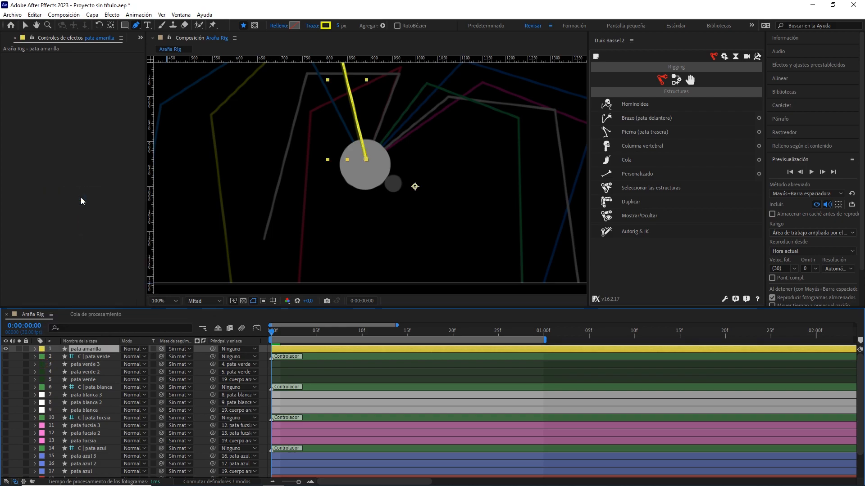
# Set the composition preview resolution to Completa.
pyautogui.scroll(2, 383, 169)
pyautogui.moveTo(382, 151); pyautogui.dragTo(374, 182)
pyautogui.press('g')
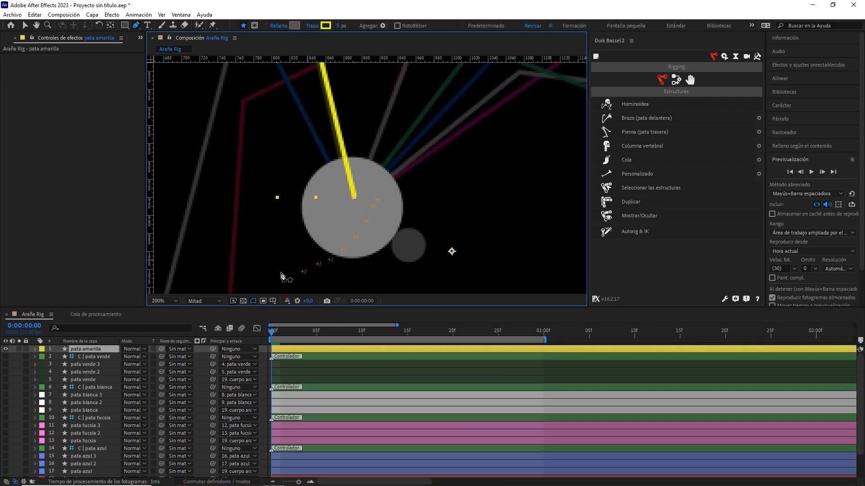
pyautogui.click(207, 302)
pyautogui.click(209, 318)
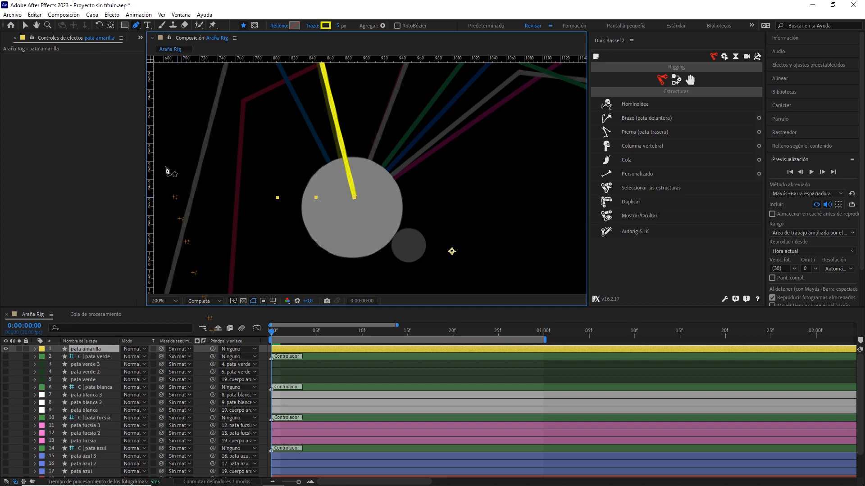
# Align the lower end of pata amarilla with the body's centre and move its anchor point to that end.
pyautogui.click(26, 26)
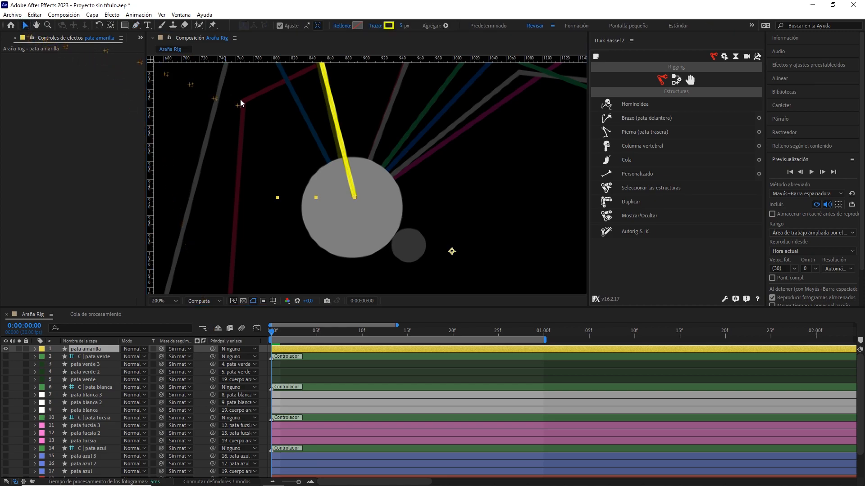
pyautogui.click(353, 181)
pyautogui.press('Return')
pyautogui.click(111, 25)
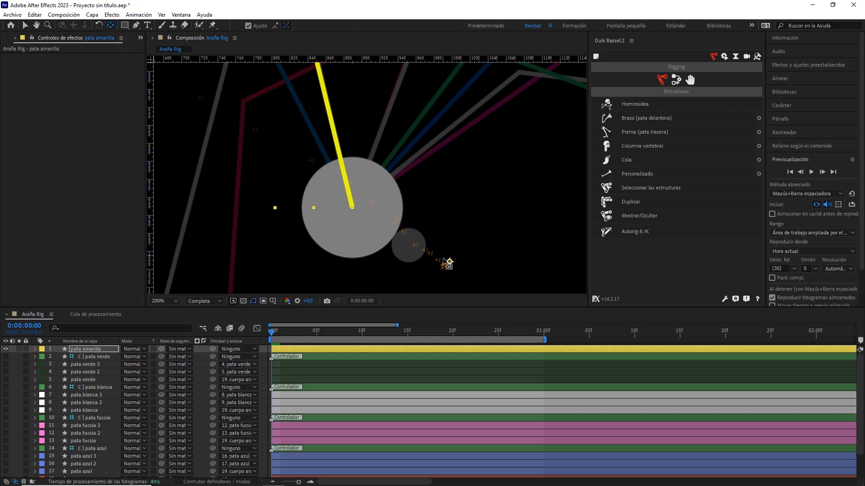
pyautogui.moveTo(356, 208); pyautogui.dragTo(355, 208)
# Adjust the upper vertex of pata amarilla to meet the top joint of the yellow reference leg.
pyautogui.press('space')
pyautogui.moveTo(356, 96); pyautogui.dragTo(405, 242)
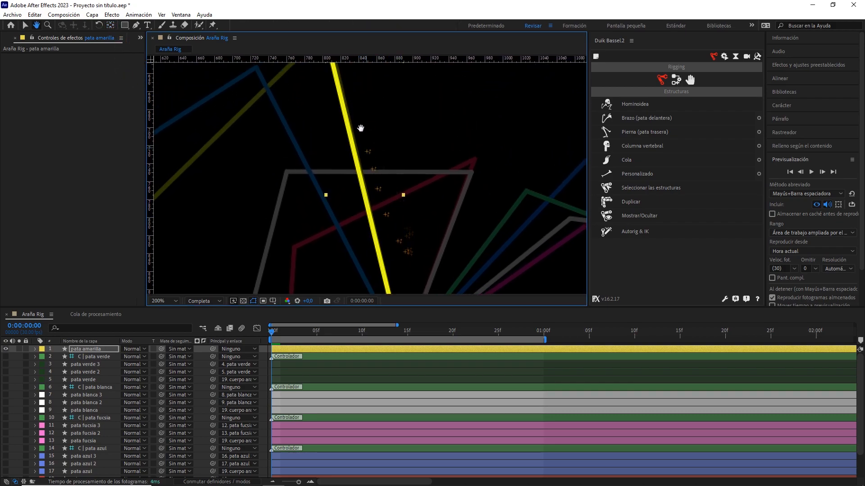
pyautogui.moveTo(361, 134); pyautogui.dragTo(378, 175)
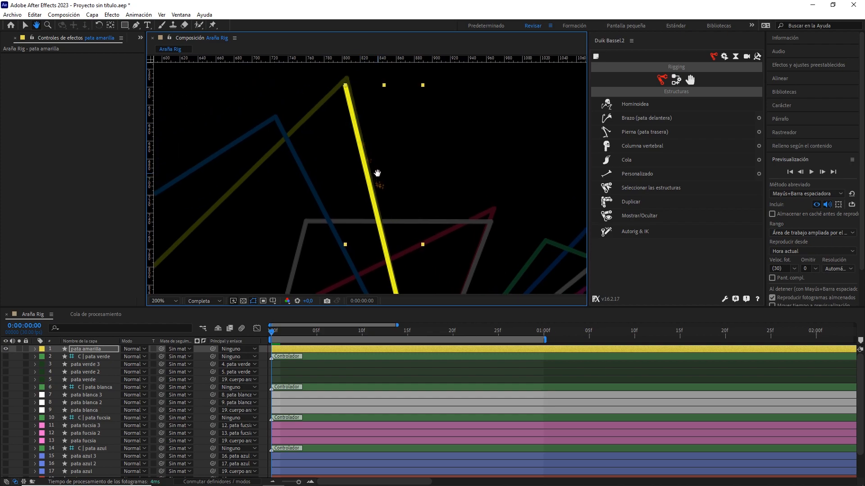
pyautogui.click(137, 26)
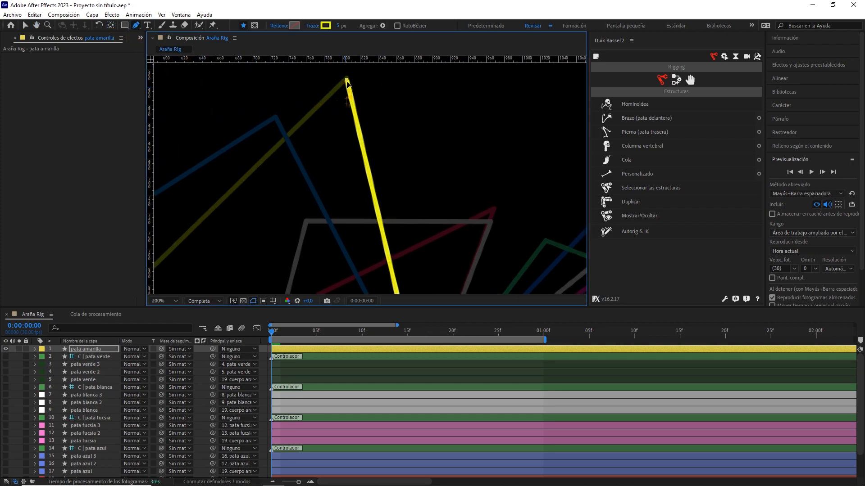
pyautogui.press(',')
pyautogui.moveTo(406, 216); pyautogui.dragTo(407, 158)
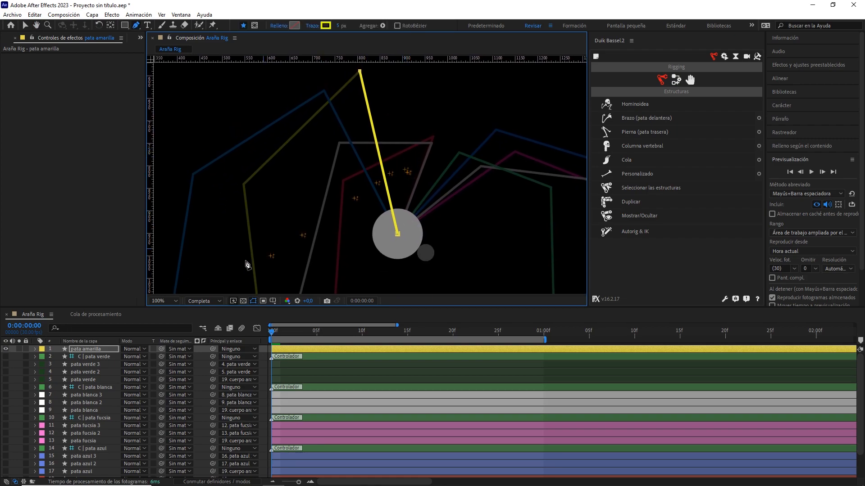
# Set the stroke of pata amarilla to Fin redondo line caps and Unión redonda line joins.
pyautogui.click(54, 348)
pyautogui.click(36, 349)
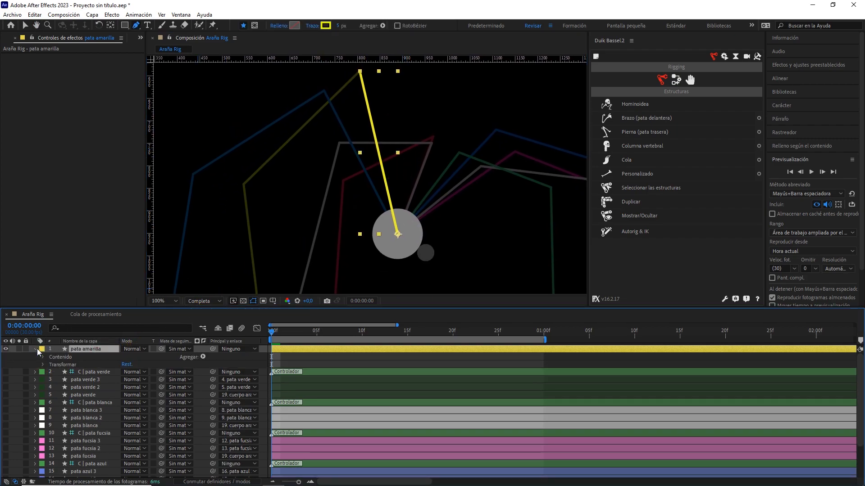
pyautogui.click(43, 357)
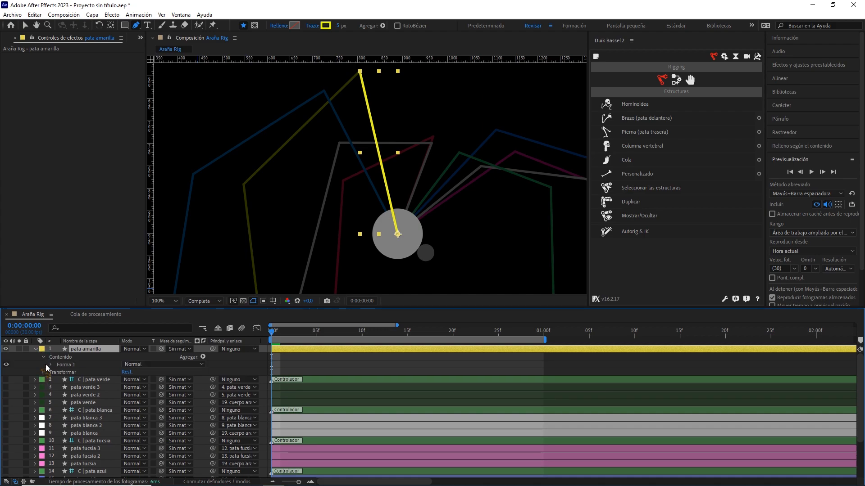
pyautogui.click(50, 364)
pyautogui.click(59, 380)
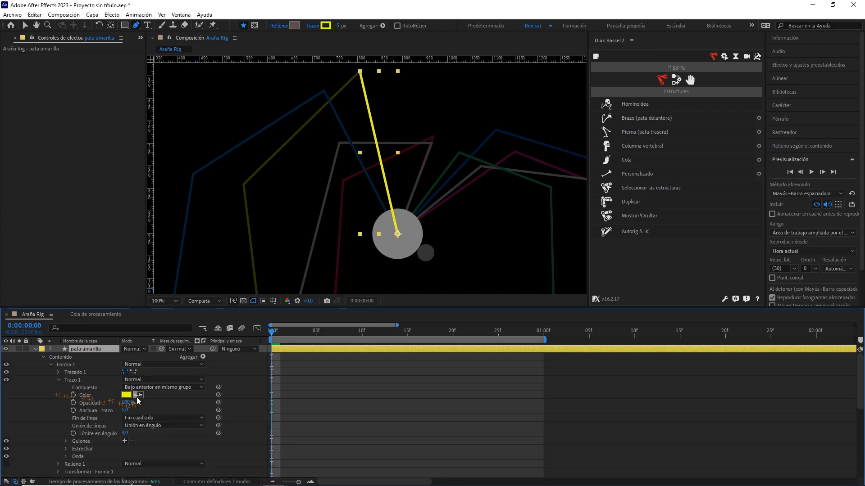
pyautogui.click(155, 419)
pyautogui.click(149, 439)
pyautogui.click(149, 426)
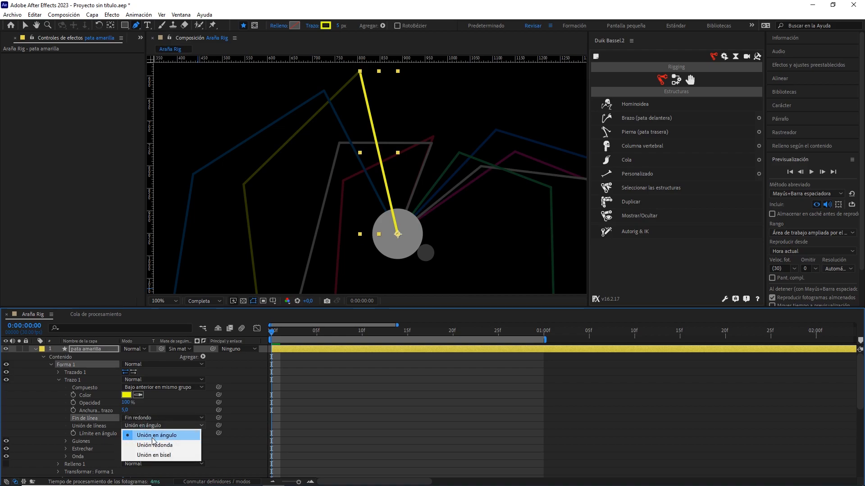
pyautogui.click(148, 445)
# Duplicate pata amarilla and reshape the copy into the leg's second segment, ending at the reference leg's lower joint.
pyautogui.click(94, 350)
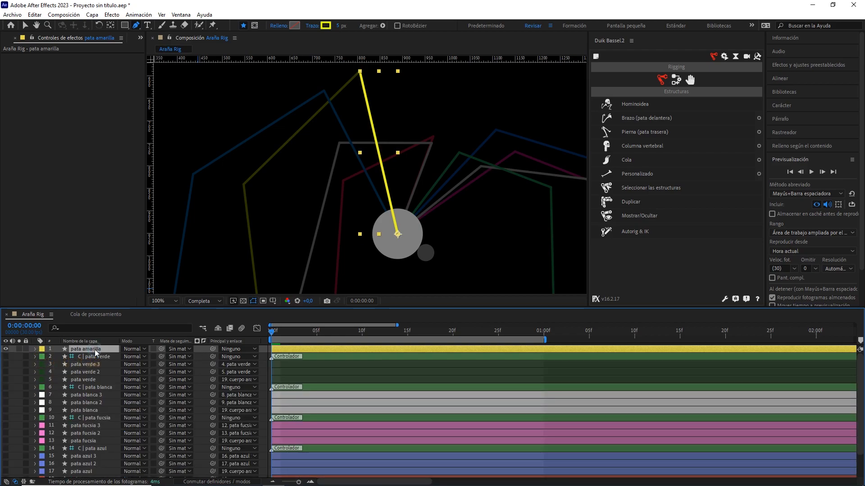
pyautogui.hotkey('ctrl', 'd')
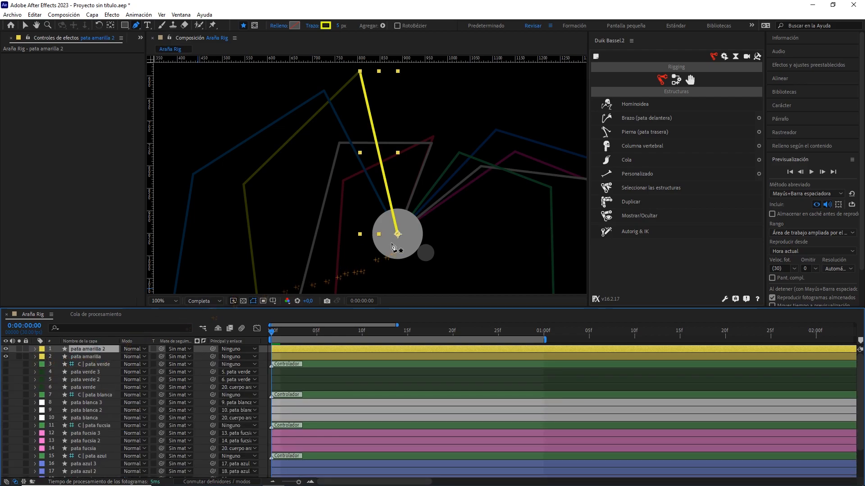
pyautogui.moveTo(399, 235); pyautogui.dragTo(243, 185)
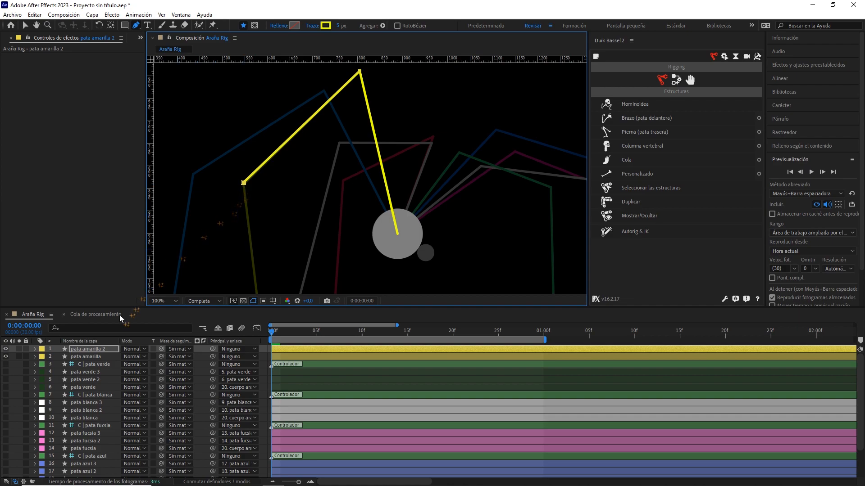
# Duplicate pata amarilla 2 and reshape the copy into the third segment, from the lower joint to the ground line.
pyautogui.click(97, 349)
pyautogui.hotkey('ctrl', 'd')
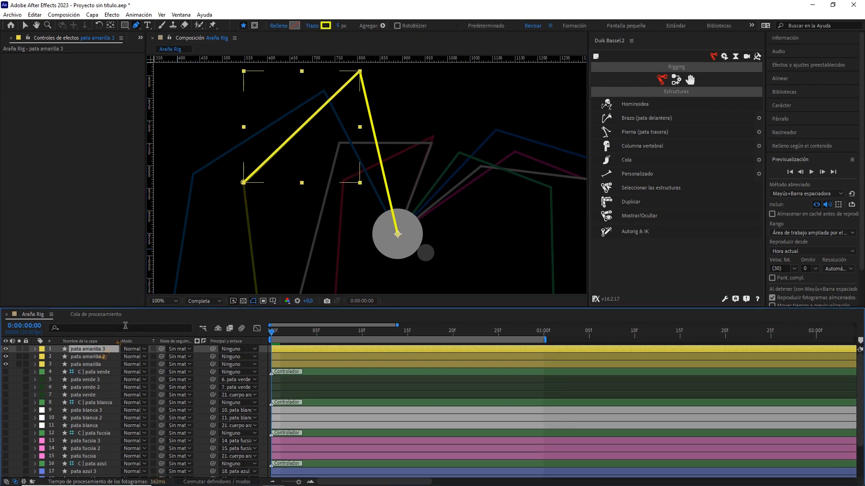
pyautogui.click(360, 92)
pyautogui.moveTo(359, 90); pyautogui.dragTo(319, 261)
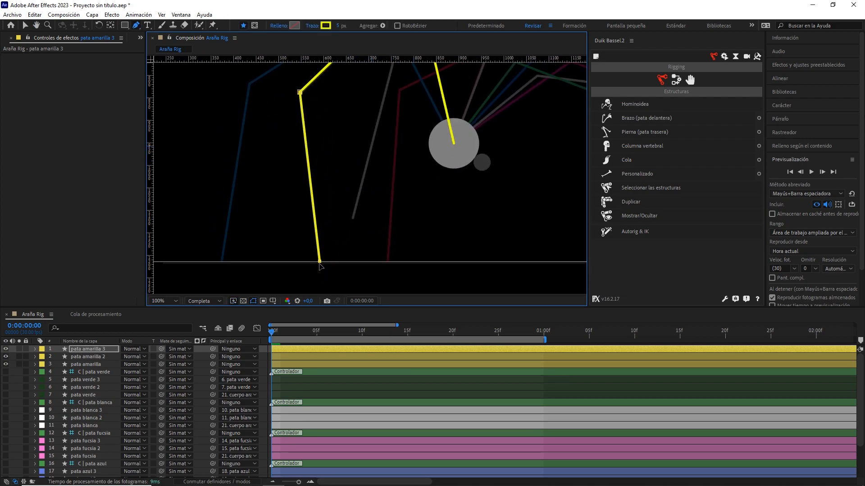
# Isolate pata amarilla 2, move its anchor point to the segment's upper end, and show the other layers again.
pyautogui.click(91, 358)
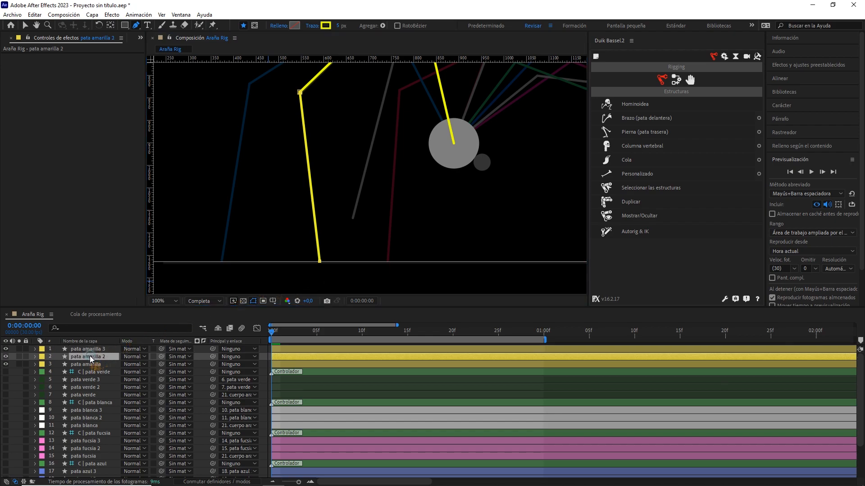
pyautogui.click(19, 357)
pyautogui.moveTo(356, 149); pyautogui.dragTo(330, 242)
pyautogui.click(110, 25)
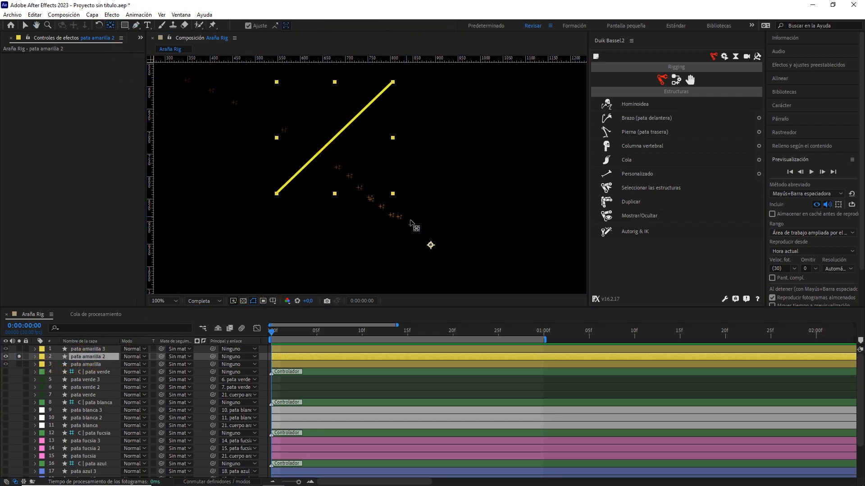
pyautogui.moveTo(431, 247); pyautogui.dragTo(425, 161)
pyautogui.moveTo(411, 113); pyautogui.dragTo(396, 88)
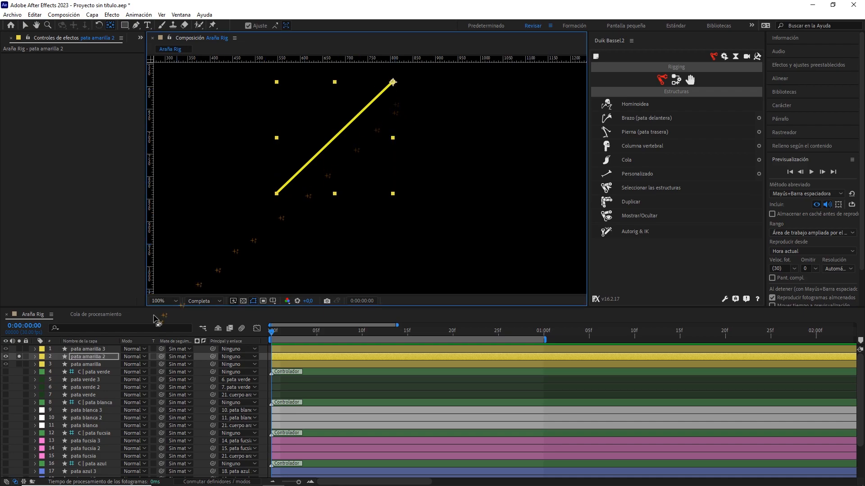
pyautogui.click(20, 354)
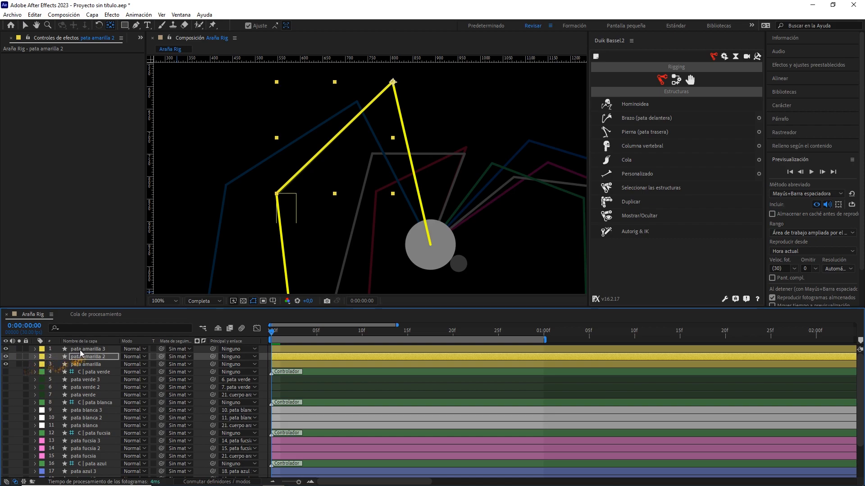
# Isolate pata amarilla 3, move its anchor point to the segment's upper end, and turn solo off.
pyautogui.click(79, 350)
pyautogui.click(20, 350)
pyautogui.moveTo(307, 249); pyautogui.dragTo(326, 210)
pyautogui.moveTo(449, 208); pyautogui.dragTo(293, 161)
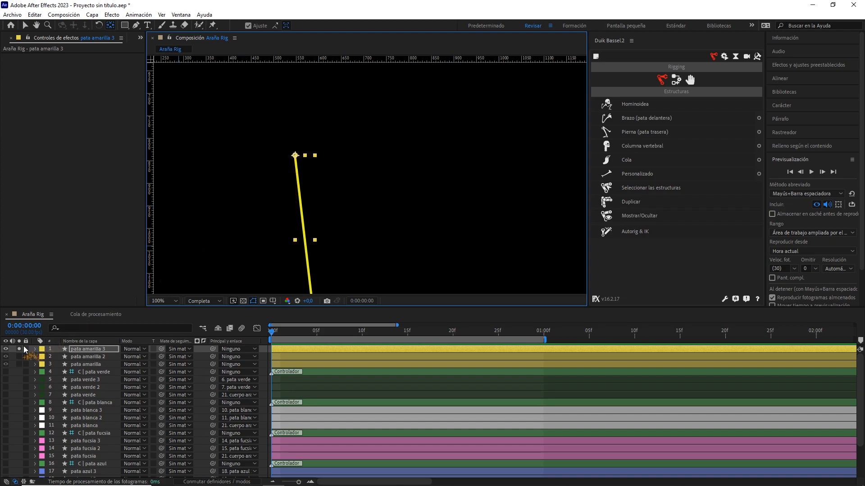
pyautogui.press(',')
pyautogui.moveTo(380, 232); pyautogui.dragTo(377, 200)
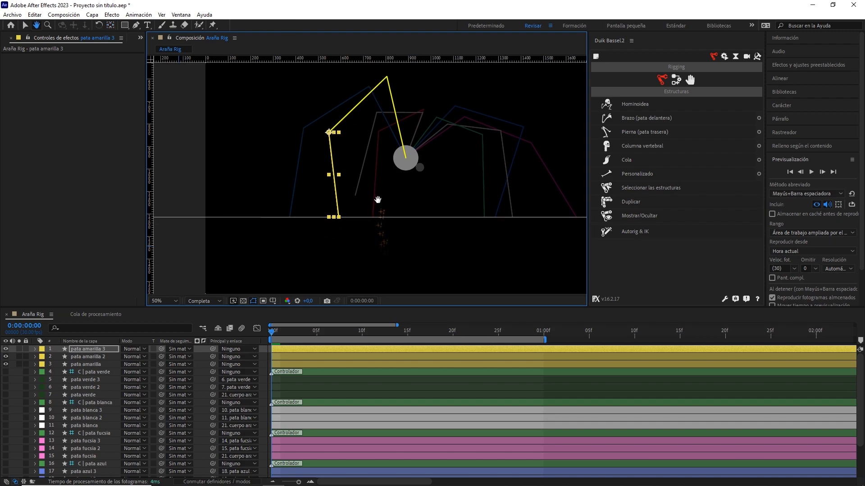
# Parent pata amarilla 3 to pata amarilla 2, pata amarilla 2 to pata amarilla, and pata amarilla to cuerpo araña.
pyautogui.click(94, 350)
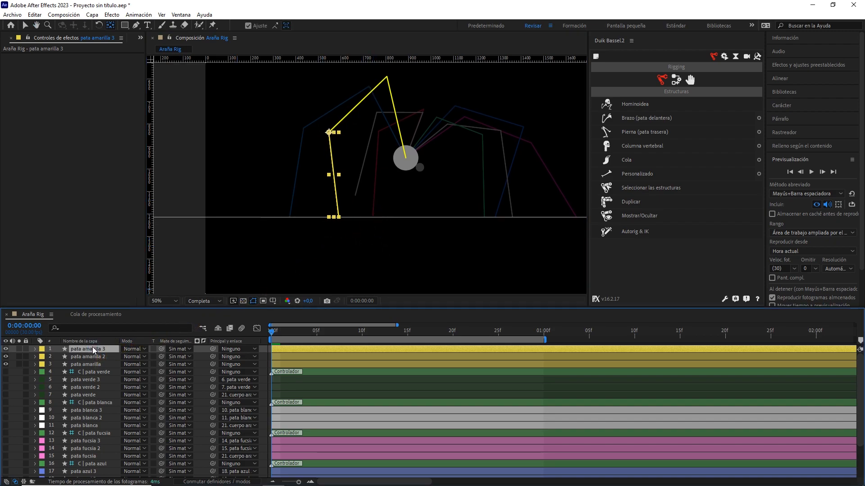
pyautogui.moveTo(125, 354); pyautogui.dragTo(102, 355)
pyautogui.click(102, 355)
pyautogui.moveTo(211, 357); pyautogui.dragTo(102, 364)
pyautogui.click(102, 364)
pyautogui.click(227, 363)
pyautogui.click(263, 344)
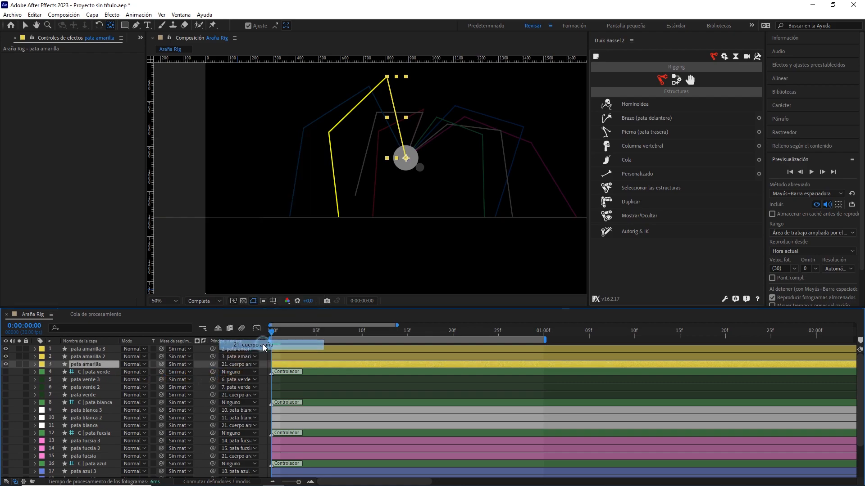
# Create a Duik position-and-rotation controller from the pata amarilla 3 layer.
pyautogui.click(110, 351)
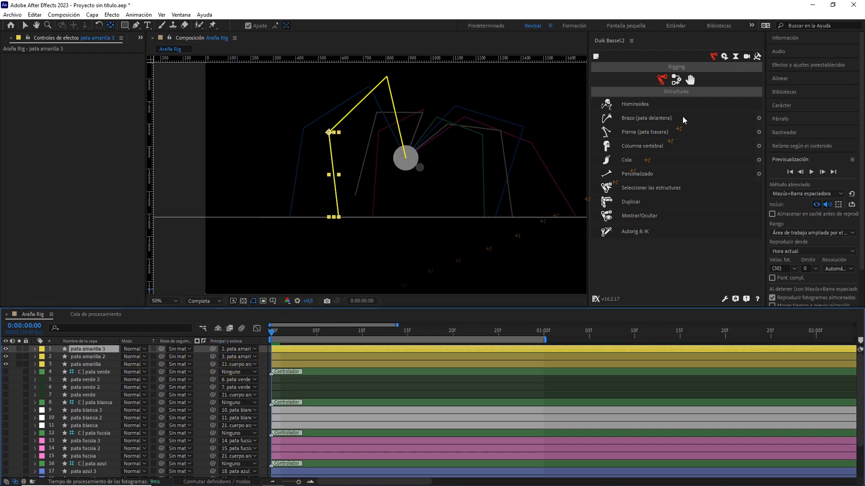
pyautogui.click(690, 80)
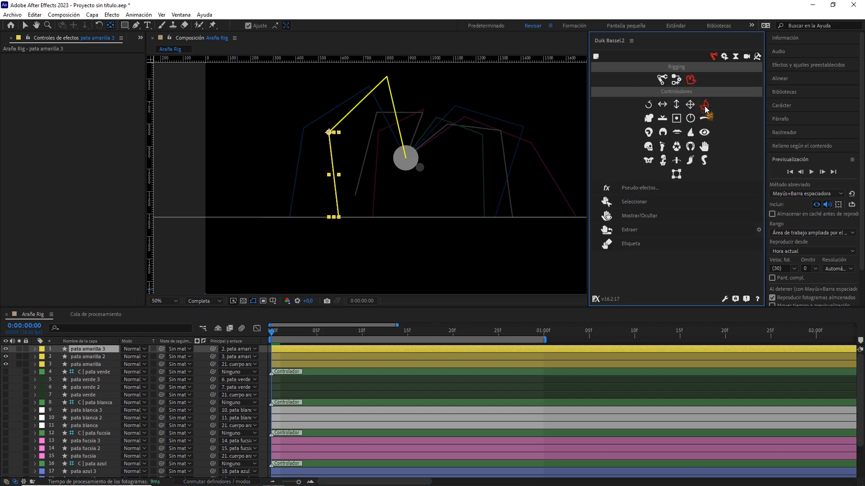
pyautogui.click(705, 105)
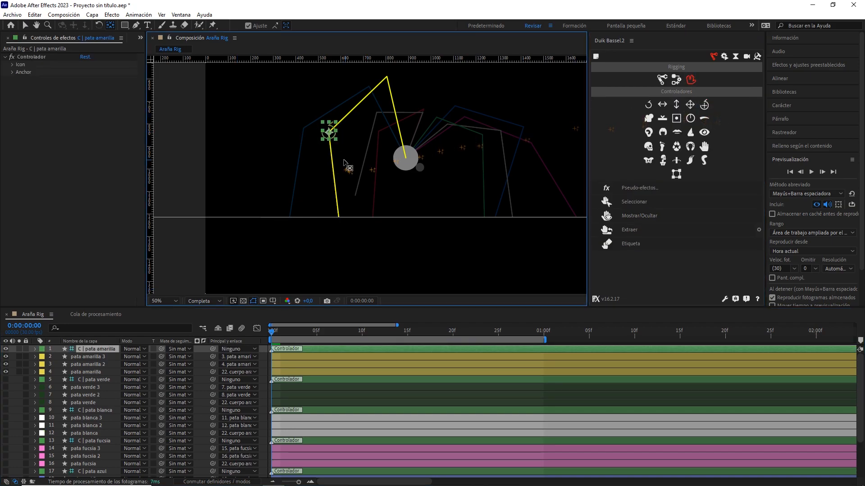
# Move the yellow leg's controller to the tip of the foot on the ground line.
pyautogui.scroll(2, 347, 166)
pyautogui.press('v')
pyautogui.moveTo(320, 118); pyautogui.dragTo(420, 116)
pyautogui.scroll(1, 340, 277)
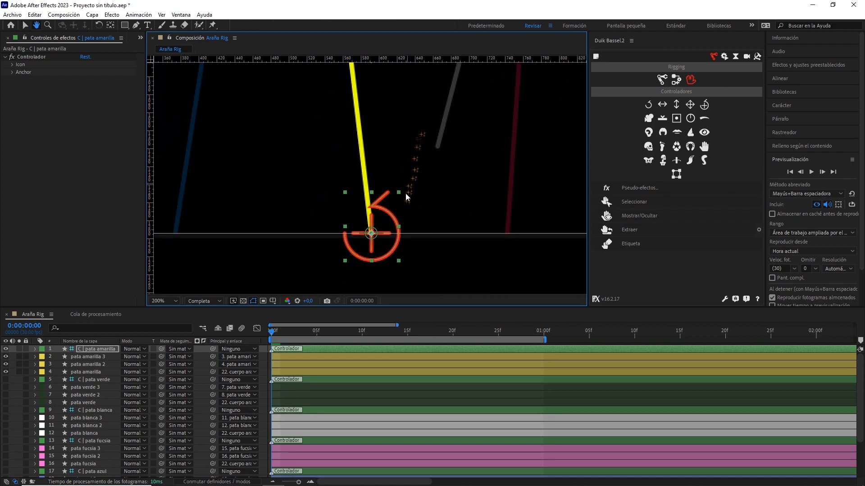
pyautogui.scroll(-4, 405, 196)
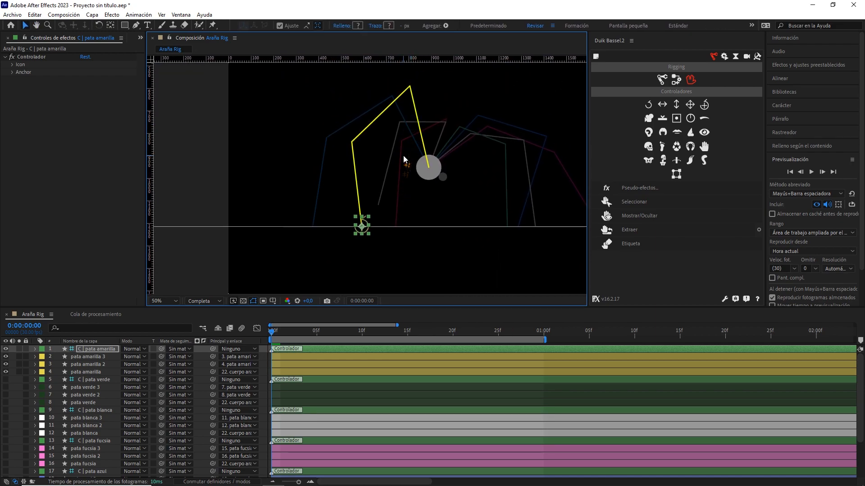
# Apply Duik's Autorig & IK to pata amarilla 2, pata amarilla 3 and the C | pata amarilla controller.
pyautogui.click(105, 364)
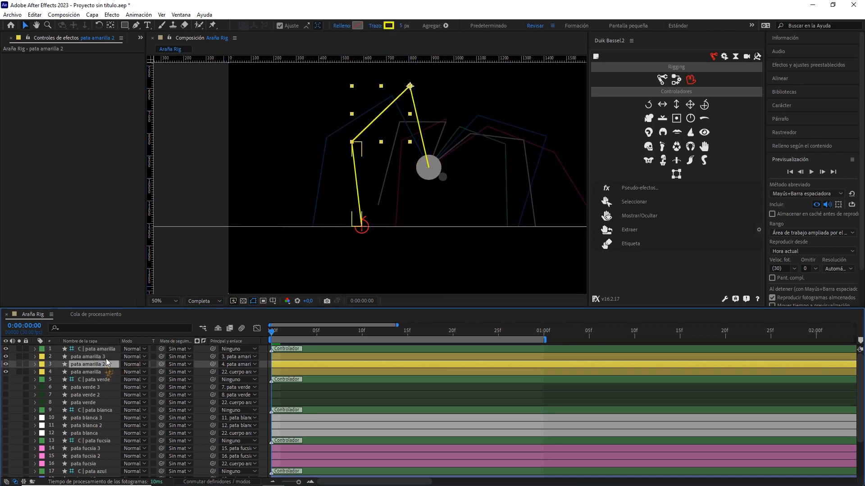
pyautogui.keyDown('ctrl'); pyautogui.click(107, 358); pyautogui.keyUp('ctrl')
pyautogui.keyDown('ctrl'); pyautogui.click(109, 351); pyautogui.keyUp('ctrl')
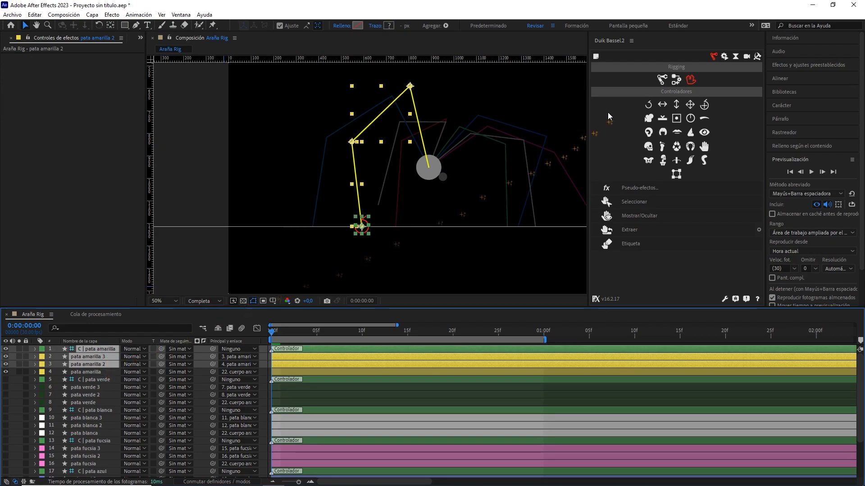
pyautogui.click(660, 80)
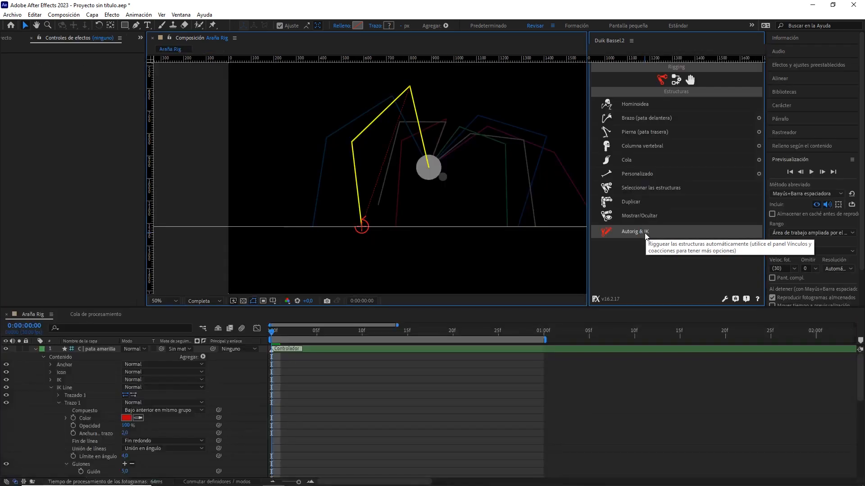
# Scrub to frame 15 to check the leg, then turn off Draw guides in the C | pata amarilla controller's IK effect.
pyautogui.moveTo(274, 331); pyautogui.dragTo(424, 339)
pyautogui.moveTo(401, 340)
pyautogui.mouseDown()
pyautogui.moveTo(325, 337)
pyautogui.moveTo(435, 338)
pyautogui.moveTo(408, 337)
pyautogui.mouseUp()
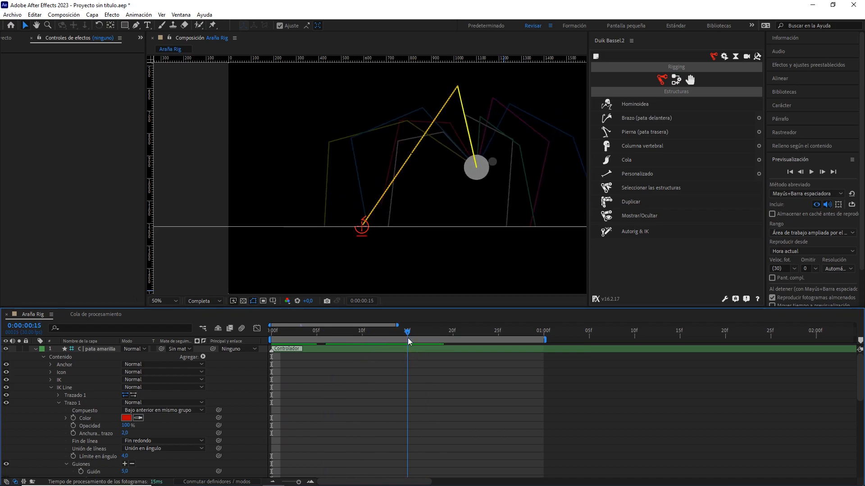
pyautogui.click(149, 349)
pyautogui.click(35, 348)
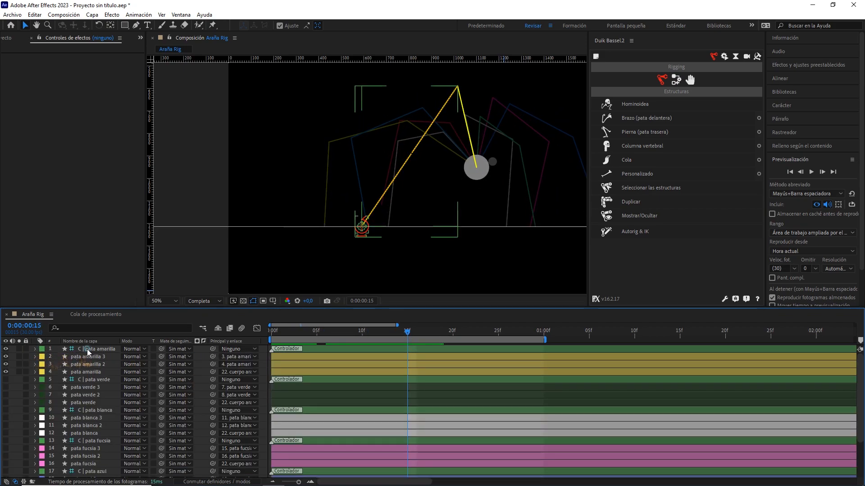
pyautogui.click(90, 349)
pyautogui.click(12, 134)
pyautogui.click(77, 140)
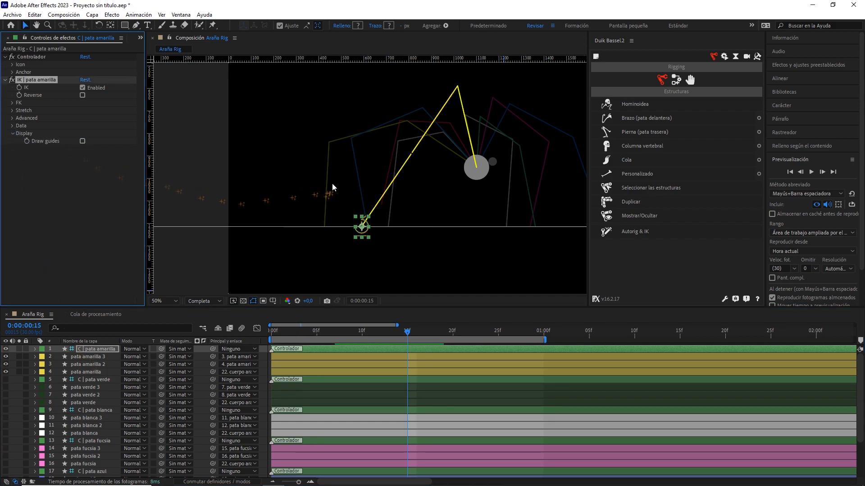
# Inspect the joint between the stretched yellow leg segments and turn off Auto-Stretch in the controller's IK effect.
pyautogui.scroll(2, 337, 184)
pyautogui.press('space')
pyautogui.moveTo(467, 159); pyautogui.dragTo(370, 243)
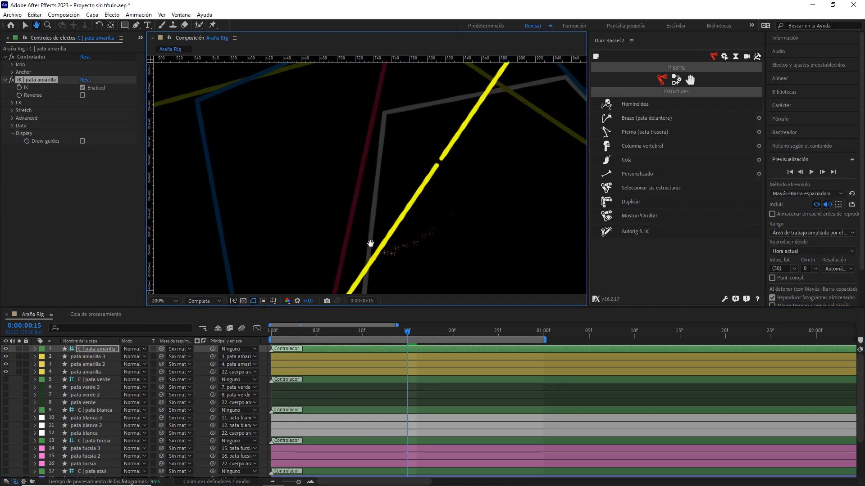
pyautogui.moveTo(407, 332)
pyautogui.mouseDown()
pyautogui.moveTo(353, 339)
pyautogui.moveTo(434, 338)
pyautogui.moveTo(415, 337)
pyautogui.mouseUp()
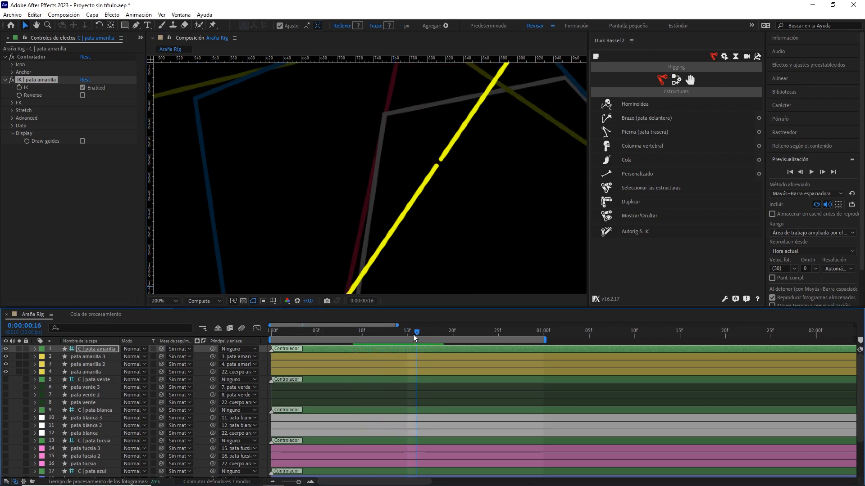
pyautogui.click(20, 111)
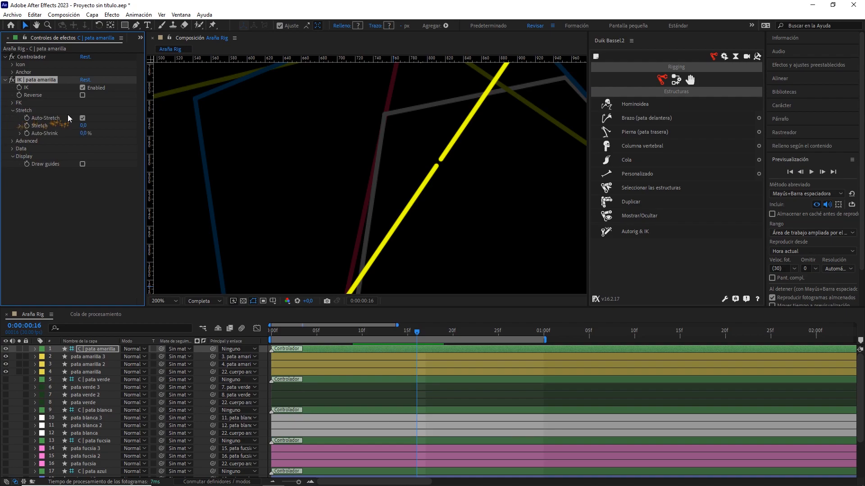
pyautogui.scroll(-2, 355, 198)
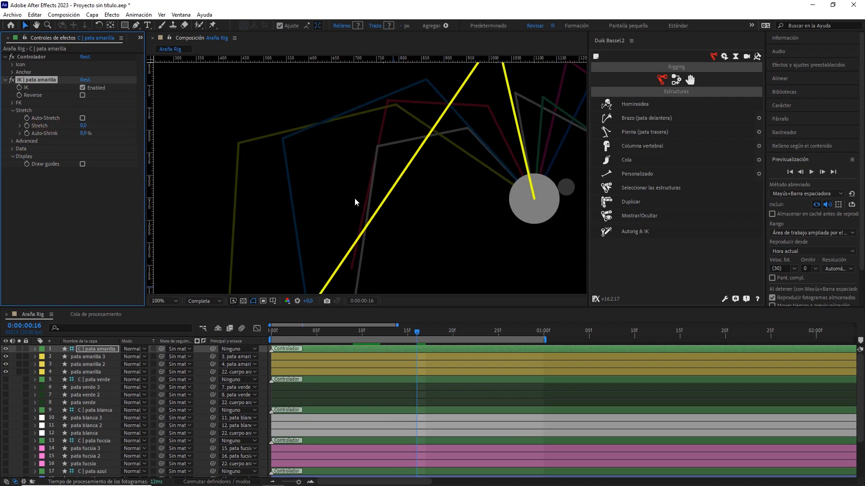
# Set the preview resolution to half (Mitad) and play the animation from frame 0 to check the yellow leg.
pyautogui.scroll(-2, 355, 198)
pyautogui.moveTo(404, 334); pyautogui.dragTo(269, 334)
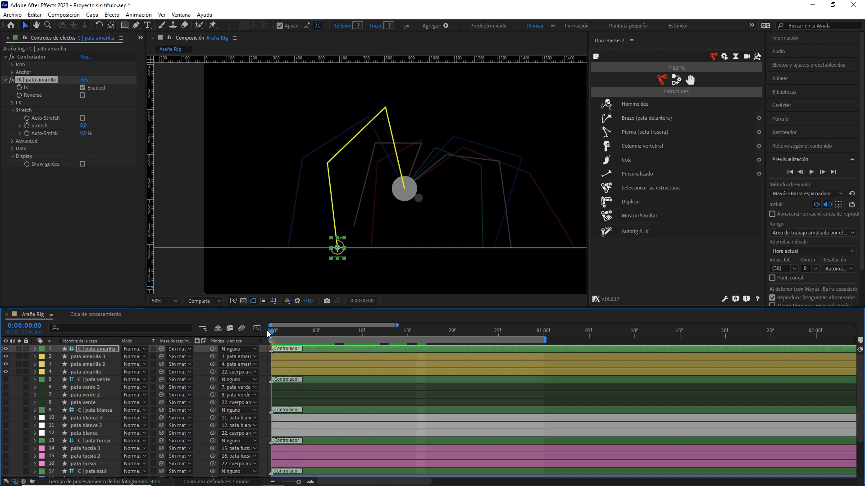
pyautogui.click(218, 302)
pyautogui.click(210, 337)
pyautogui.press('space')
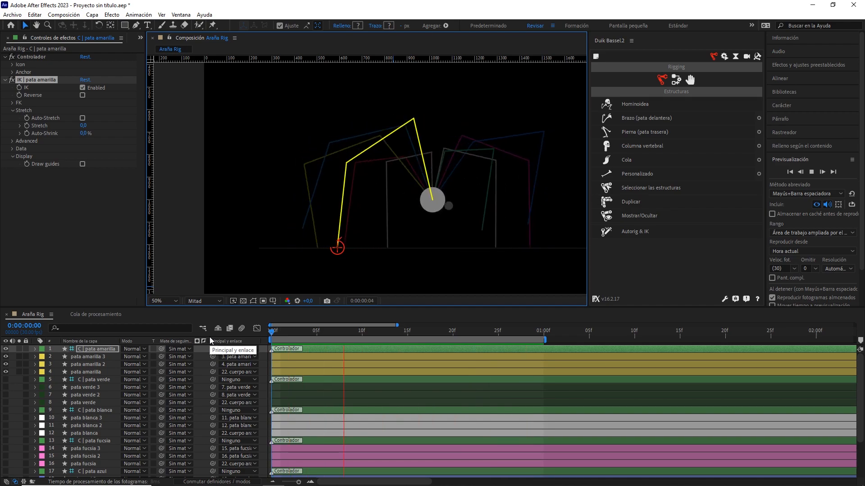
pyautogui.moveTo(353, 334); pyautogui.dragTo(261, 340)
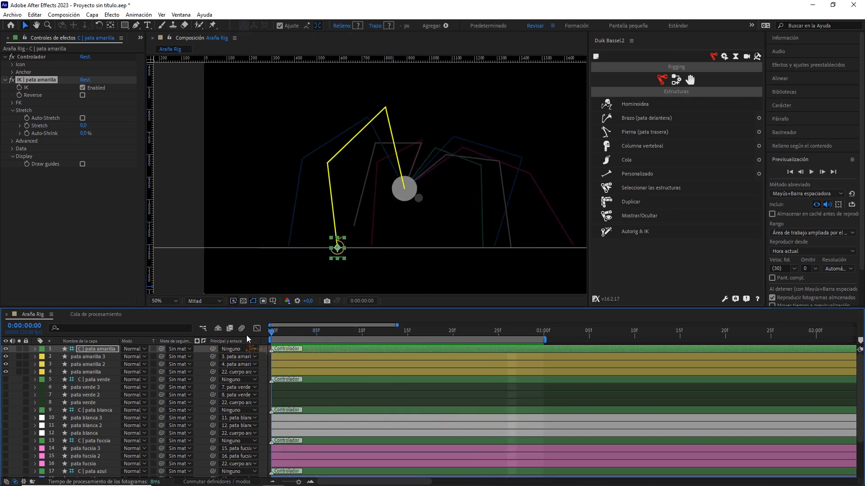
# Hide the C | pata amarilla controller and the three yellow leg layers.
pyautogui.click(93, 351)
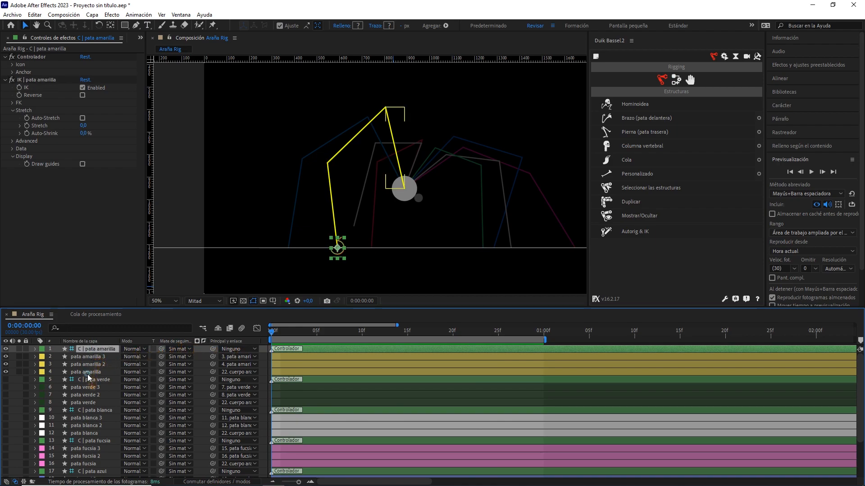
pyautogui.keyDown('shift'); pyautogui.click(64, 369); pyautogui.keyUp('shift')
pyautogui.moveTo(6, 350); pyautogui.dragTo(5, 372)
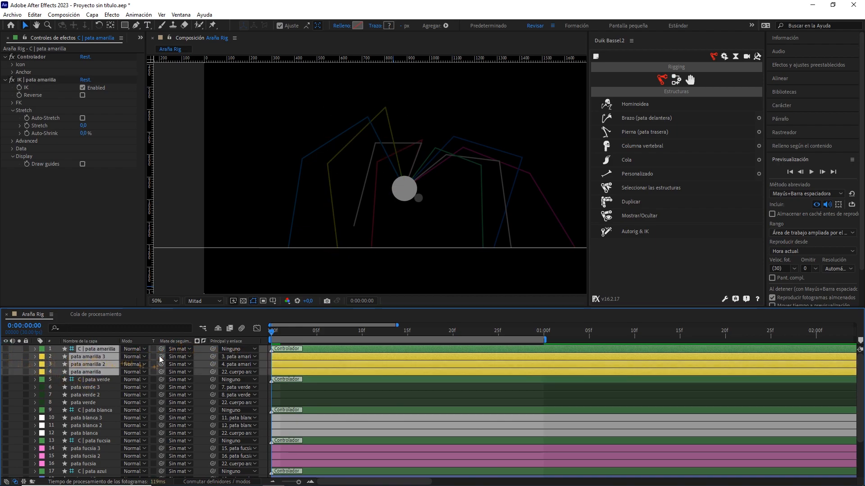
# Draw a straight Pen segment from the body's centre to the upper joint of the left blue reference leg on a new shape layer.
pyautogui.press('F2')
pyautogui.click(137, 25)
pyautogui.scroll(2, 405, 171)
pyautogui.moveTo(372, 162); pyautogui.dragTo(342, 166)
pyautogui.click(375, 205)
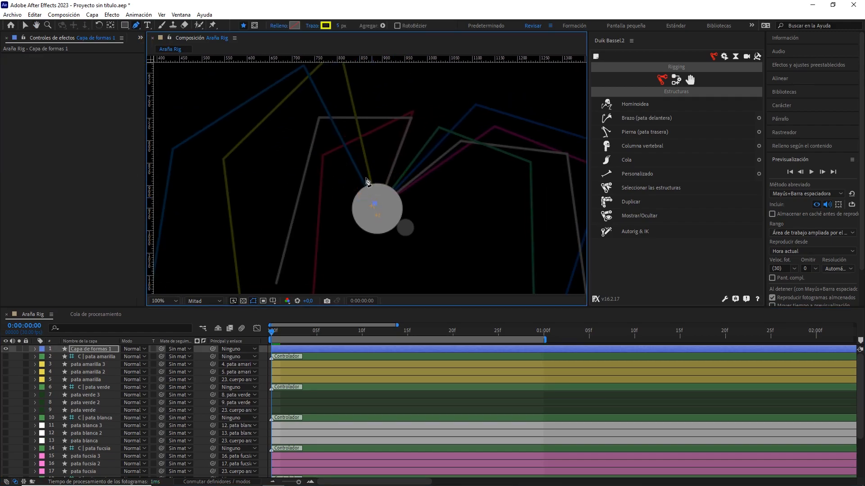
pyautogui.moveTo(305, 93); pyautogui.dragTo(322, 142)
pyautogui.click(322, 114)
# Change the new segment's stroke color to blue.
pyautogui.click(326, 25)
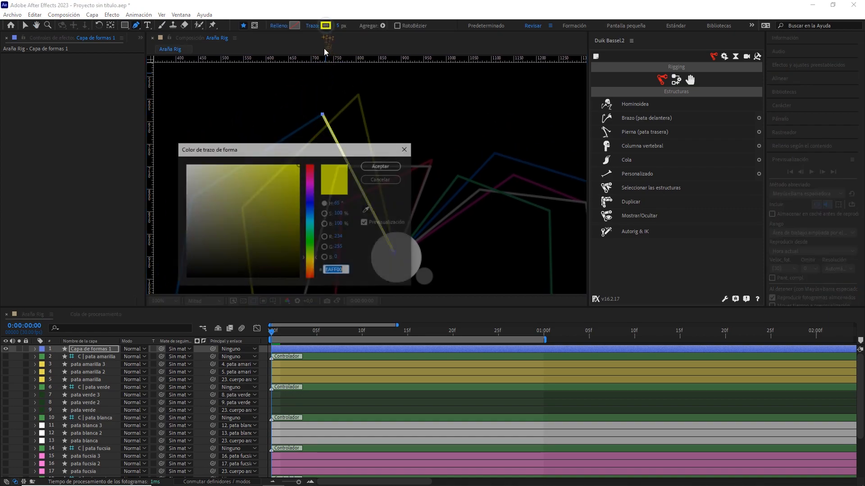
pyautogui.click(314, 206)
pyautogui.moveTo(314, 207); pyautogui.dragTo(314, 204)
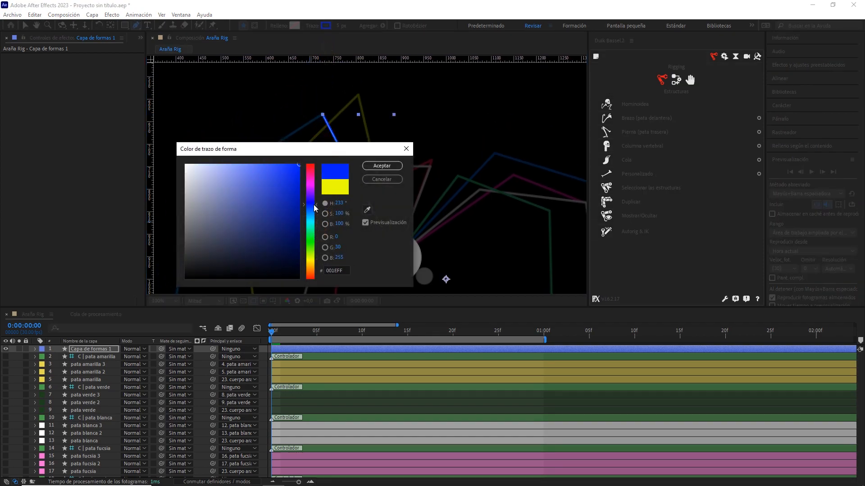
pyautogui.click(380, 167)
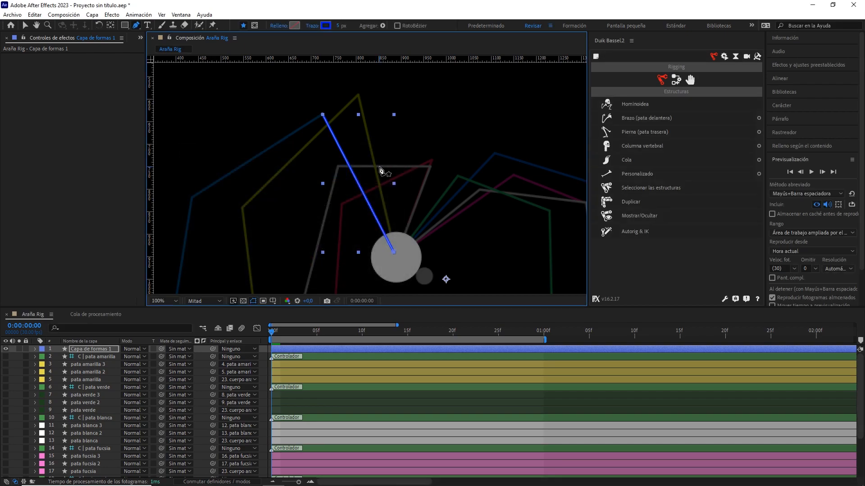
# Look over the existing leg layers and set the preview resolution to full (Completa).
pyautogui.scroll(-3, 116, 413)
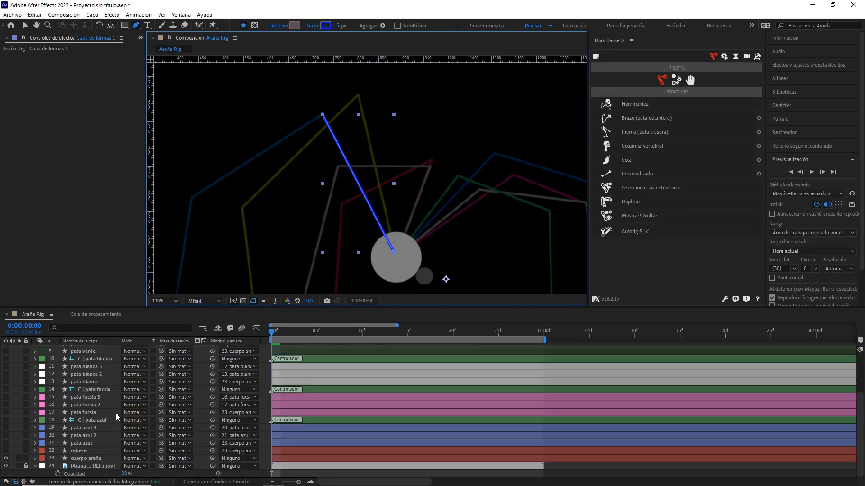
pyautogui.scroll(3, 115, 413)
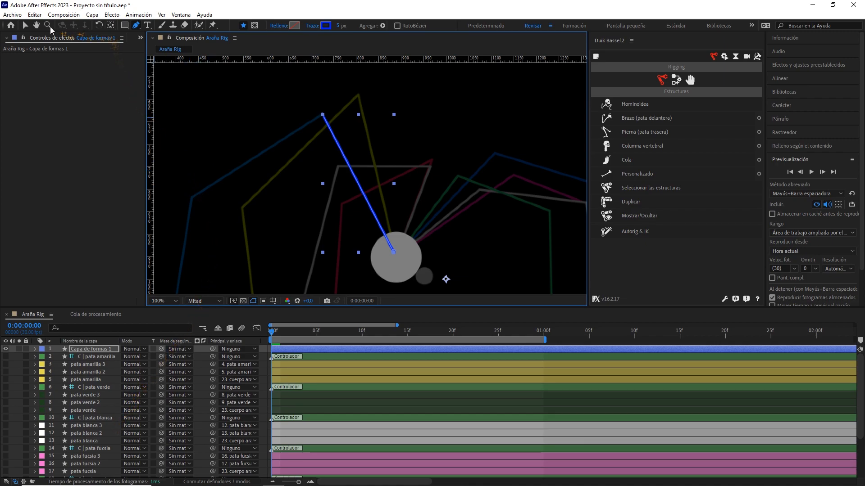
pyautogui.click(25, 28)
pyautogui.scroll(2, 461, 256)
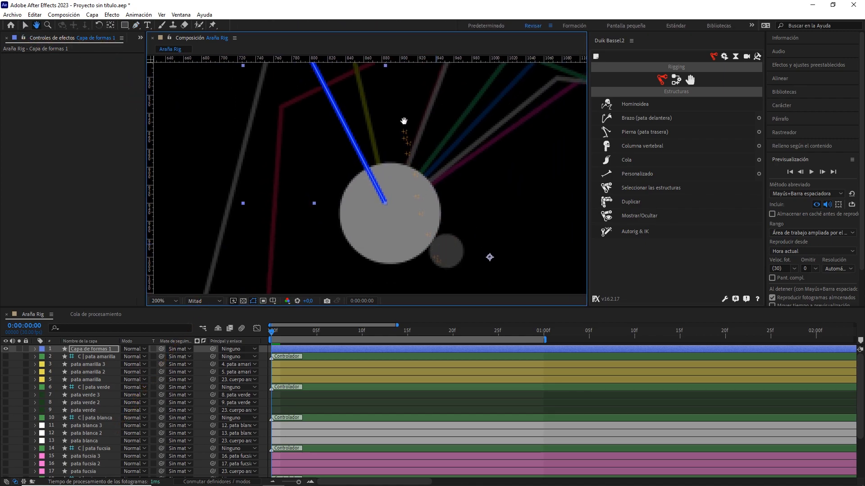
pyautogui.click(212, 301)
pyautogui.click(212, 315)
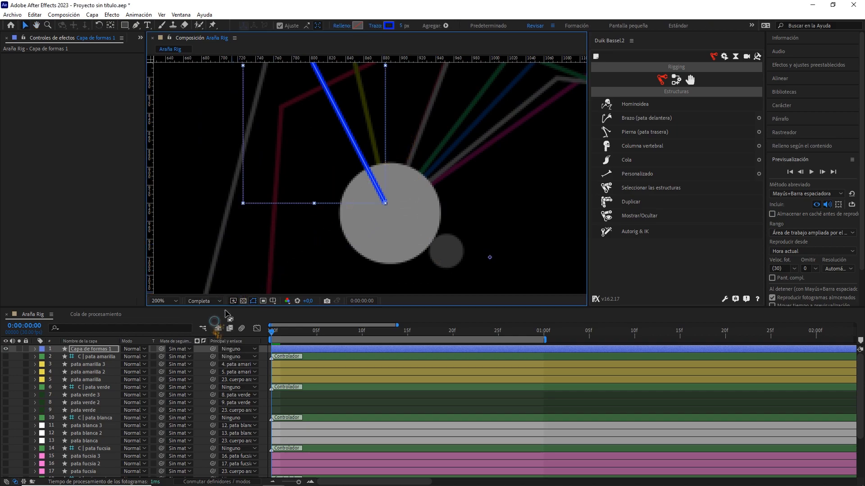
# Move the blue segment so its lower end sits at the centre of the body circle and it overlaps the blue reference leg.
pyautogui.moveTo(378, 192); pyautogui.dragTo(378, 205)
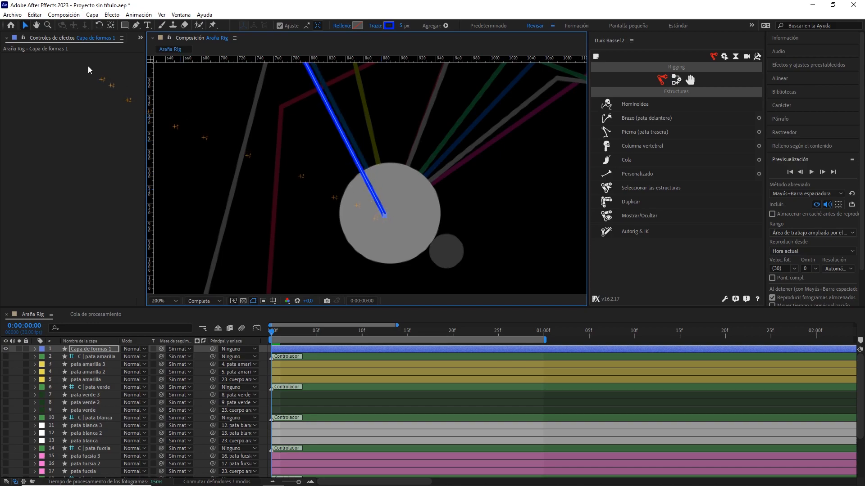
pyautogui.click(26, 26)
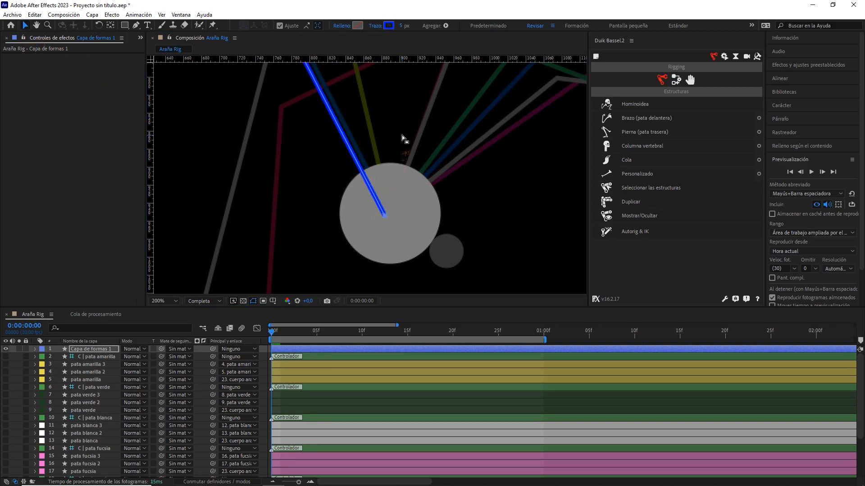
pyautogui.moveTo(400, 117); pyautogui.dragTo(442, 216)
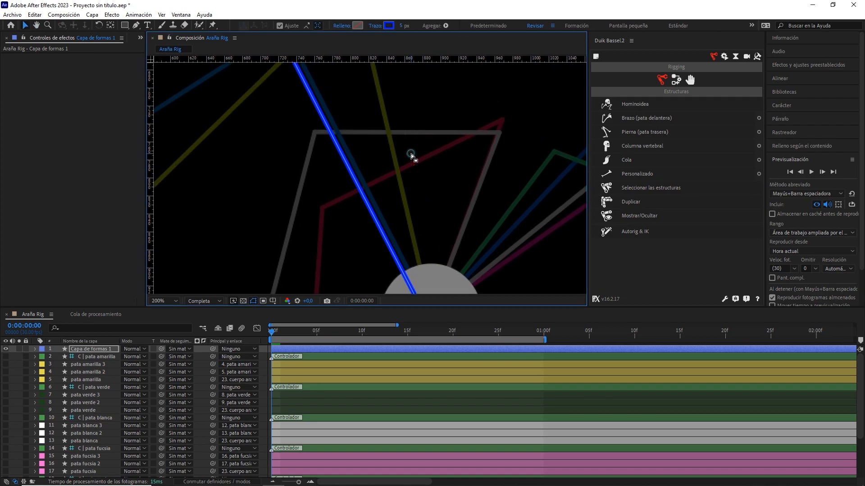
pyautogui.scroll(-1, 415, 153)
pyautogui.scroll(2, 415, 153)
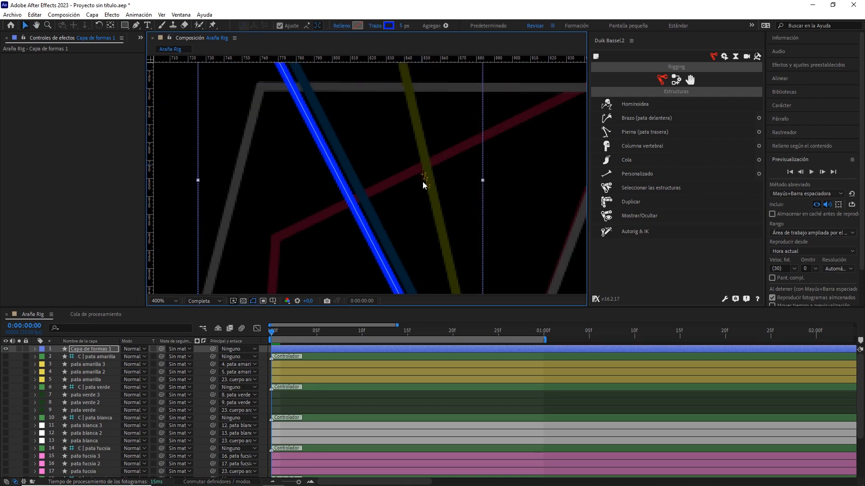
pyautogui.moveTo(423, 213); pyautogui.dragTo(382, 120)
pyautogui.moveTo(396, 185); pyautogui.dragTo(363, 117)
pyautogui.moveTo(438, 251); pyautogui.dragTo(419, 179)
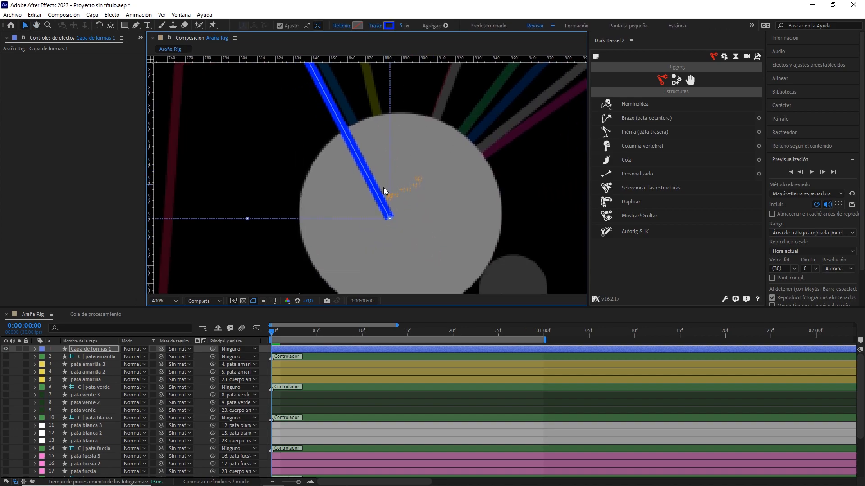
pyautogui.click(320, 352)
pyautogui.moveTo(383, 208); pyautogui.dragTo(394, 206)
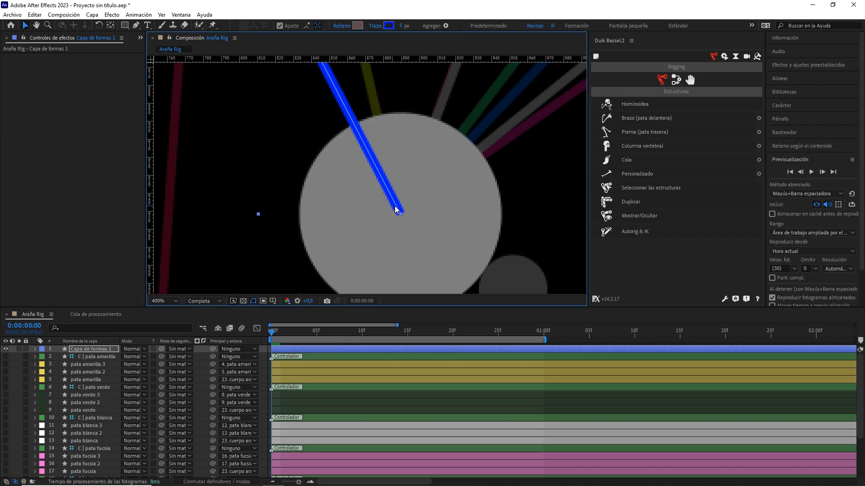
pyautogui.scroll(-2, 394, 206)
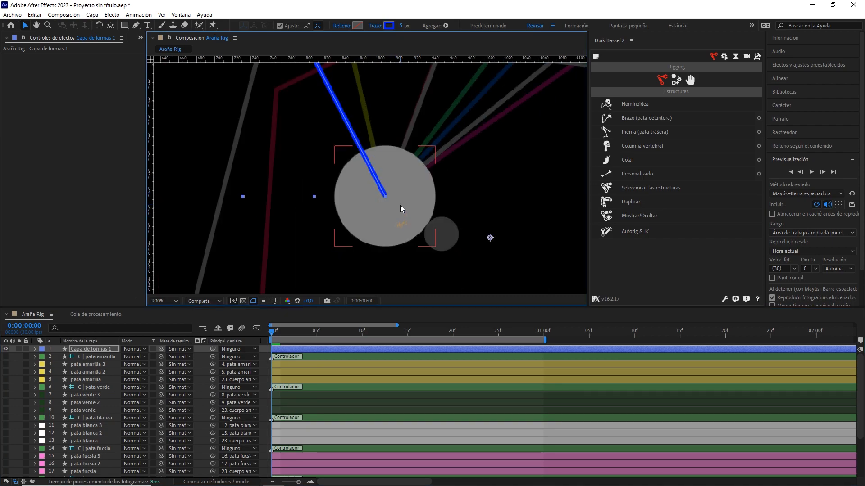
# Move the blue segment's anchor point to its body end and align its upper vertex with the blue reference leg's joint.
pyautogui.click(111, 25)
pyautogui.moveTo(490, 239); pyautogui.dragTo(390, 197)
pyautogui.press('space')
pyautogui.moveTo(299, 126)
pyautogui.mouseDown()
pyautogui.moveTo(369, 228)
pyautogui.moveTo(339, 203)
pyautogui.mouseUp()
pyautogui.click(135, 26)
pyautogui.click(337, 86)
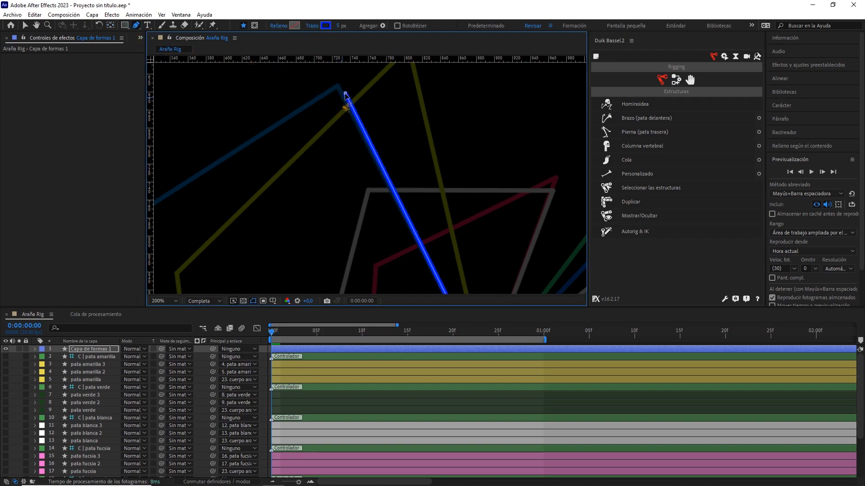
pyautogui.scroll(-1, 369, 176)
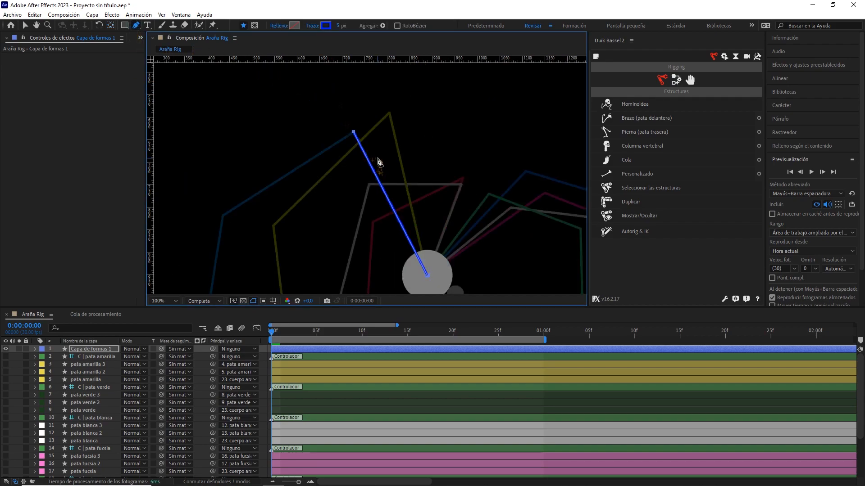
# Set the new blue segment's stroke ends to Fin redondo and choose its line join type.
pyautogui.press('space')
pyautogui.moveTo(342, 225); pyautogui.dragTo(344, 180)
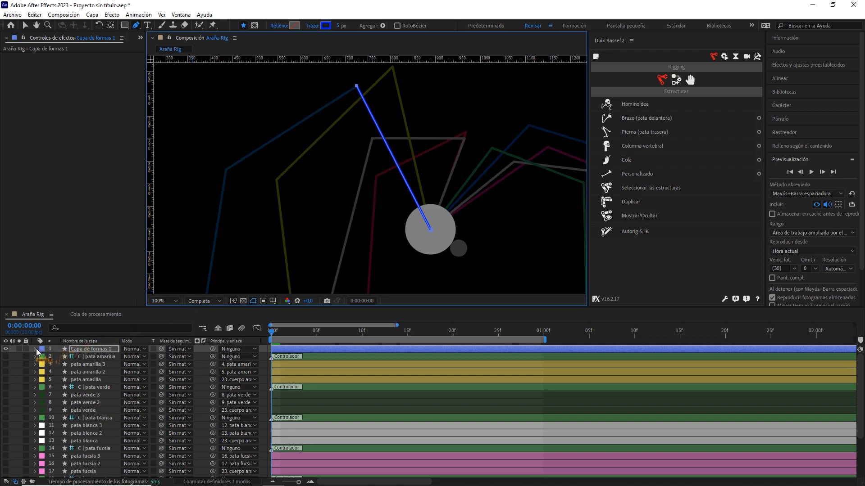
pyautogui.click(35, 349)
pyautogui.click(43, 357)
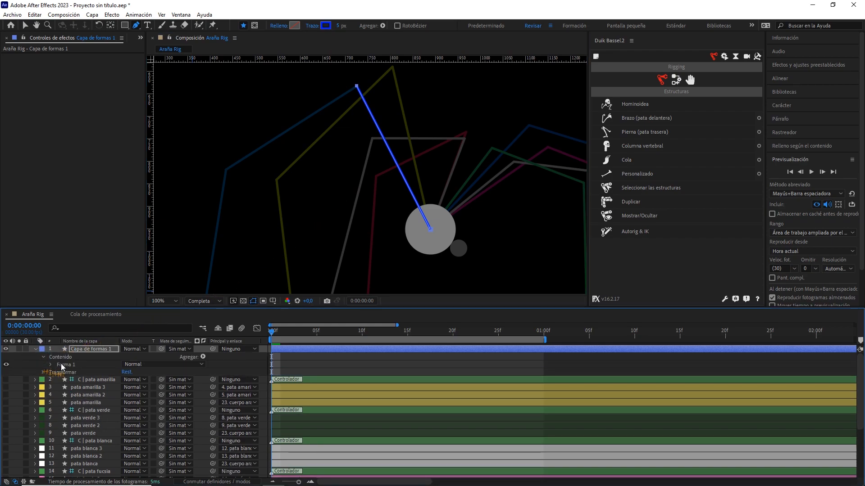
pyautogui.click(51, 365)
pyautogui.click(58, 380)
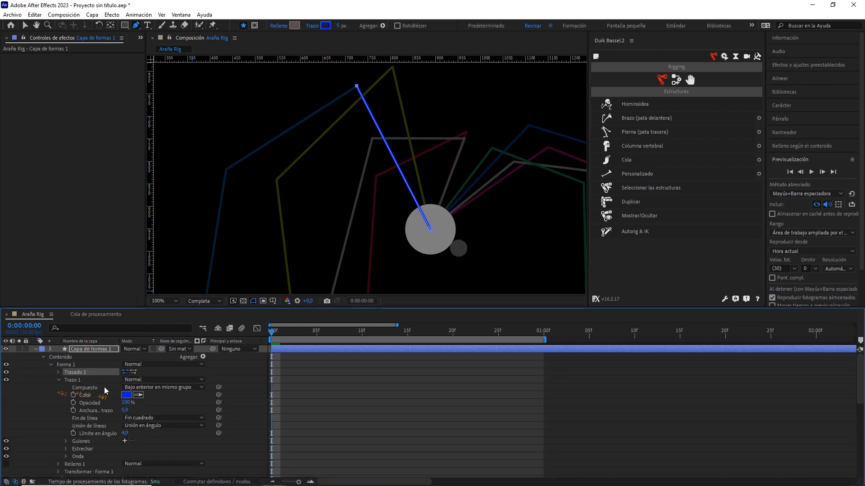
pyautogui.click(149, 418)
pyautogui.click(149, 437)
pyautogui.click(148, 425)
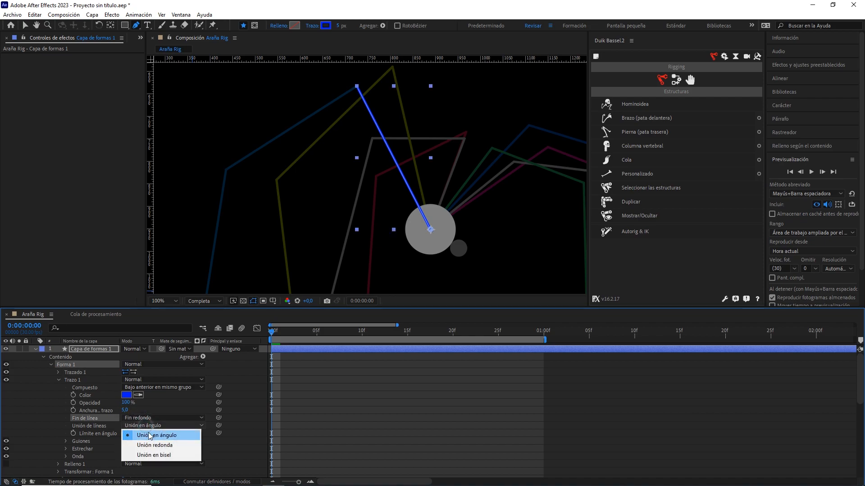
pyautogui.click(148, 439)
pyautogui.click(36, 350)
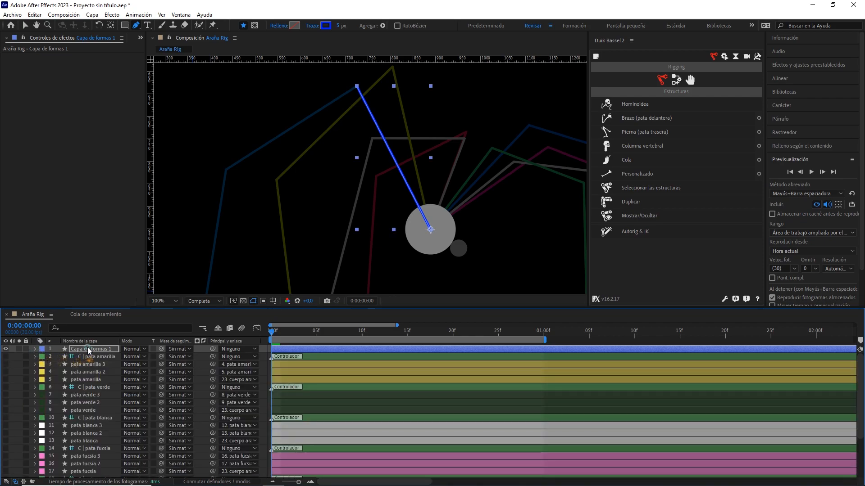
# Rename the blue segment's layer as "pata azul iz".
pyautogui.press('Return')
pyautogui.write('pata azul iz')
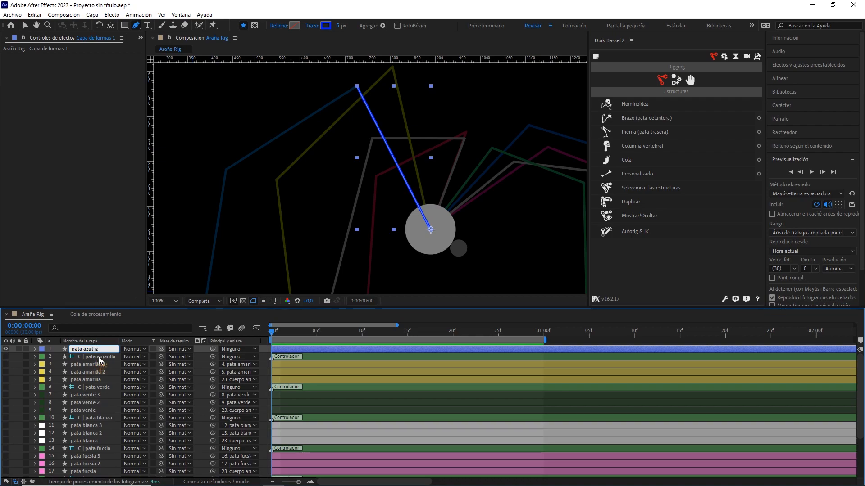
pyautogui.press('Return')
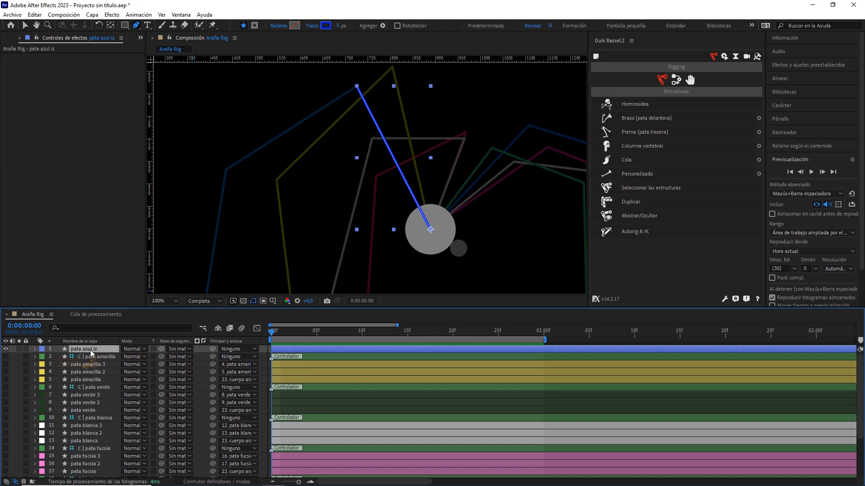
# Duplicate the pata azul iz layer and move the copy's body-end vertex to the knee of the blue reference leg, forming the second segment.
pyautogui.hotkey('ctrl', 'd')
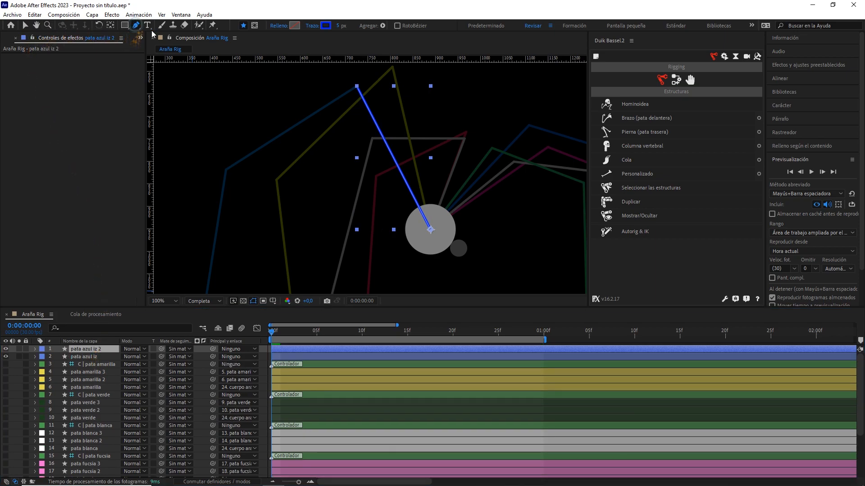
pyautogui.moveTo(432, 231); pyautogui.dragTo(232, 189)
pyautogui.scroll(2, 238, 193)
pyautogui.scroll(1, 349, 214)
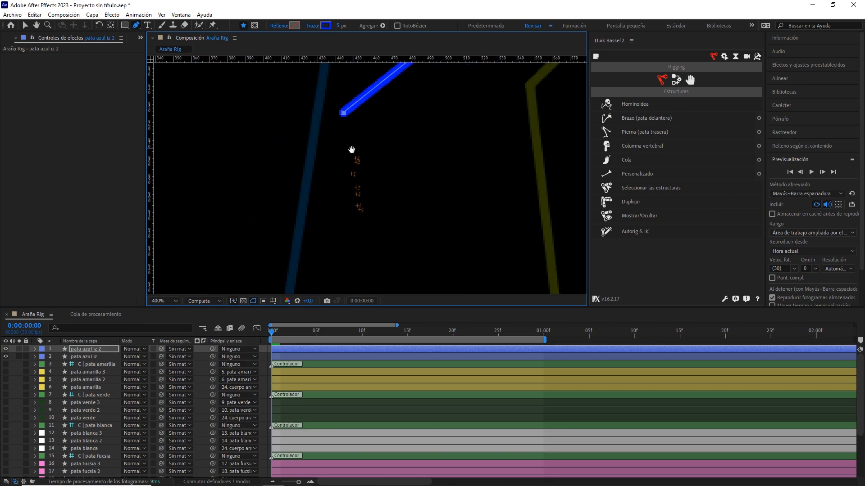
pyautogui.moveTo(351, 148); pyautogui.dragTo(363, 242)
pyautogui.moveTo(355, 207); pyautogui.dragTo(338, 139)
pyautogui.scroll(-1, 360, 175)
pyautogui.scroll(-1, 368, 182)
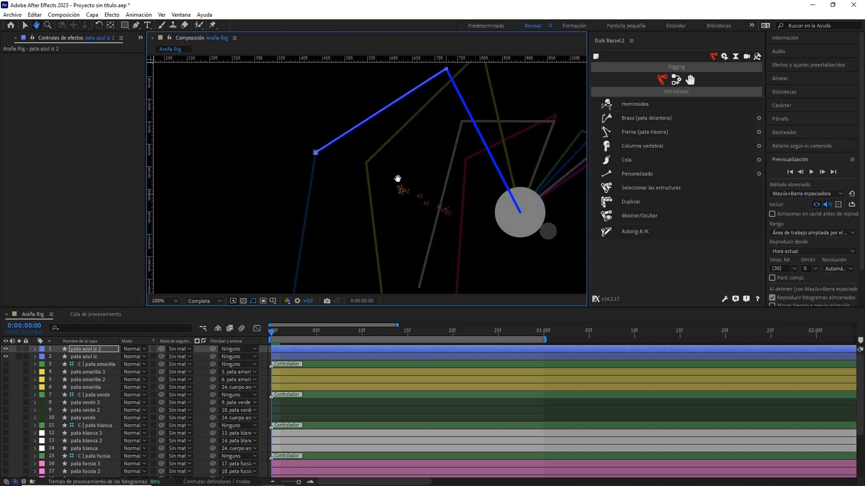
# Duplicate pata azul iz 2 and reposition the copy's upper vertex to the ground line, forming the lower leg segment from the knee down.
pyautogui.click(101, 351)
pyautogui.hotkey('ctrl', 'd')
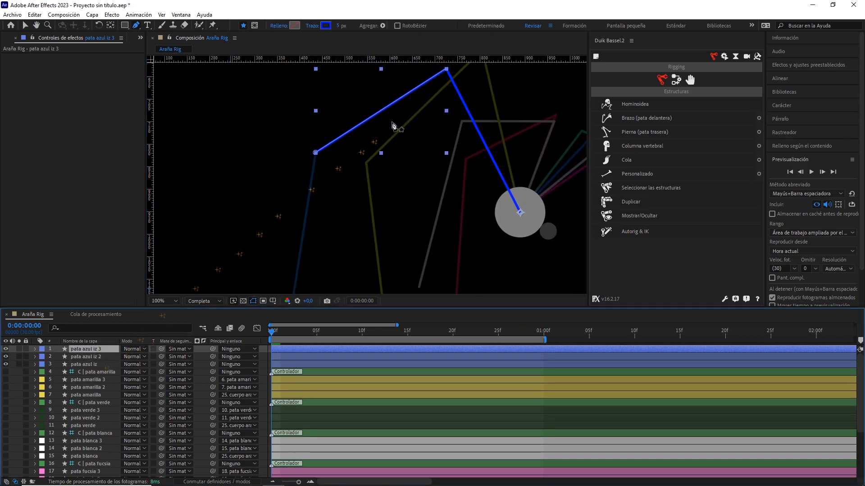
pyautogui.moveTo(446, 69); pyautogui.dragTo(349, 227)
pyautogui.moveTo(375, 253); pyautogui.dragTo(409, 163)
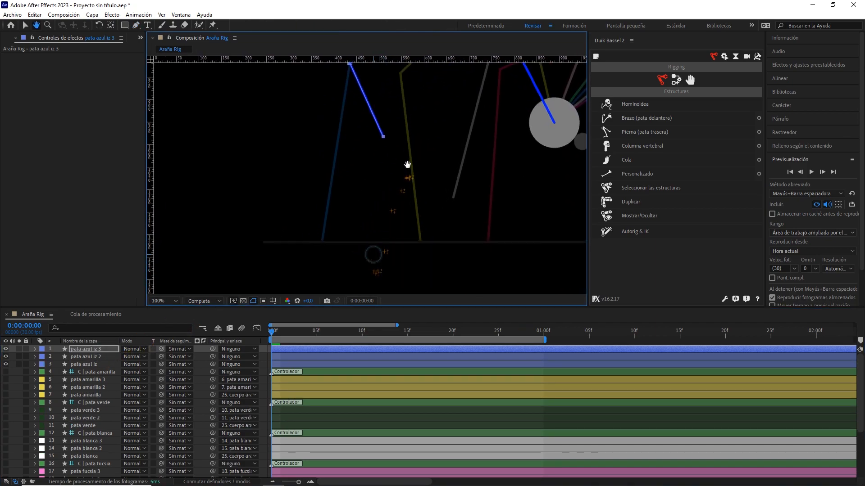
pyautogui.moveTo(383, 136); pyautogui.dragTo(321, 242)
pyautogui.scroll(-2, 392, 178)
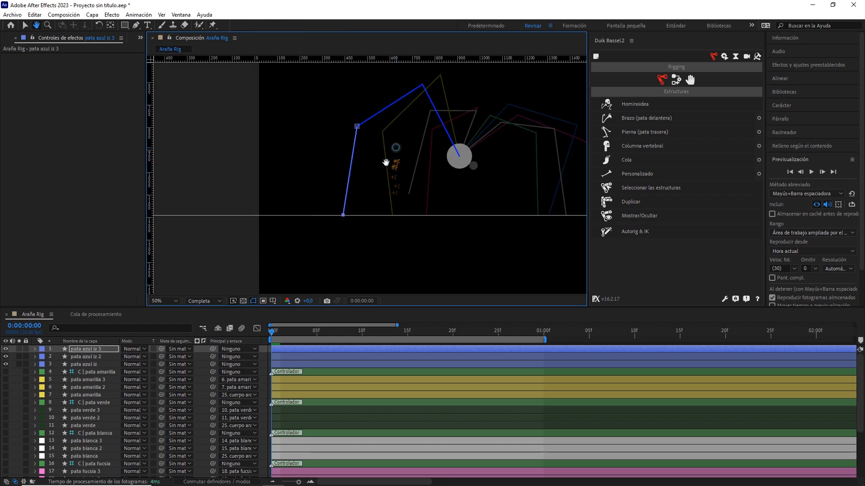
# Isolate pata azul iz 2, move its anchor point to the upper end where it joins the first segment, and end the isolation.
pyautogui.click(82, 357)
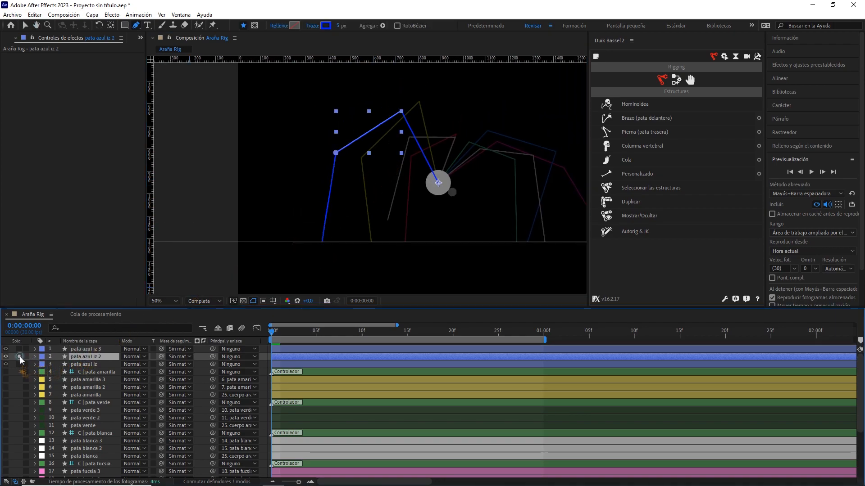
pyautogui.click(20, 357)
pyautogui.click(111, 26)
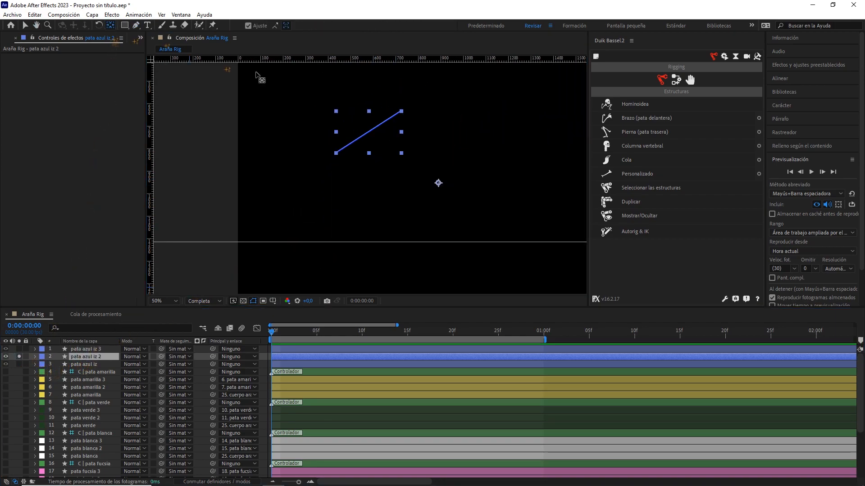
pyautogui.scroll(1, 396, 160)
pyautogui.moveTo(389, 145); pyautogui.dragTo(347, 246)
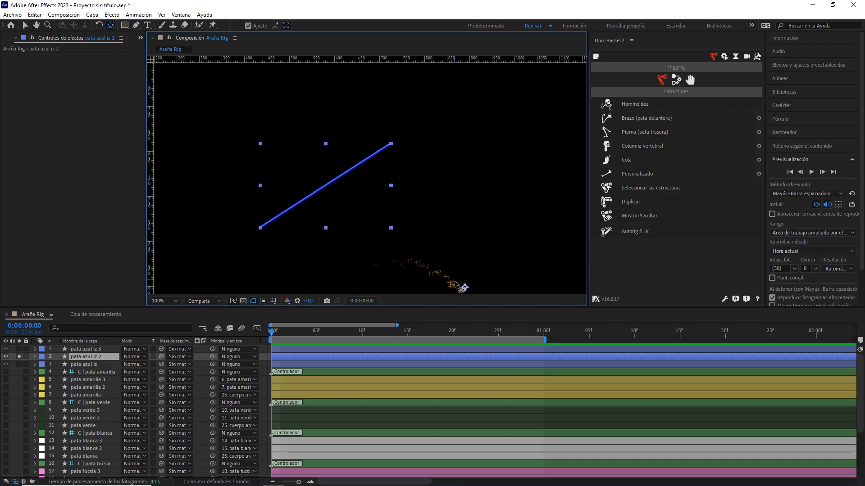
pyautogui.moveTo(464, 288); pyautogui.dragTo(461, 255)
pyautogui.moveTo(423, 179); pyautogui.dragTo(396, 148)
pyautogui.moveTo(328, 223); pyautogui.dragTo(370, 175)
pyautogui.click(18, 356)
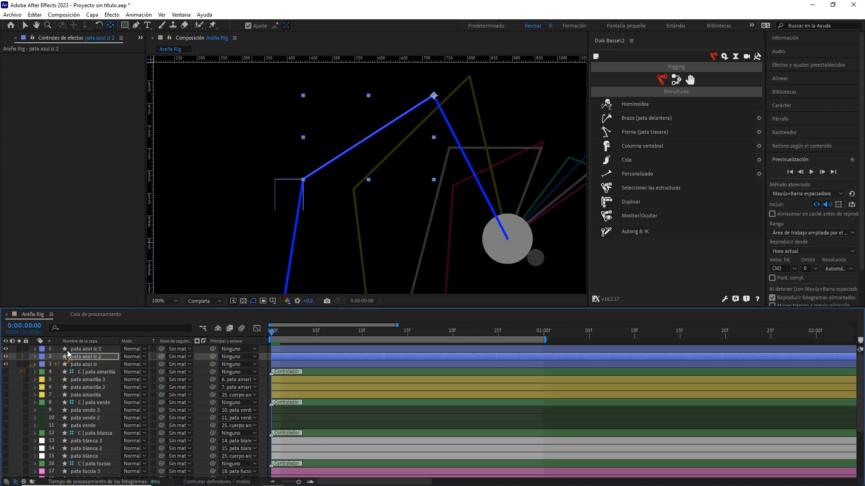
# Isolate pata azul iz 3, move its anchor point to its top end at the knee, and end the isolation.
pyautogui.click(46, 351)
pyautogui.click(20, 349)
pyautogui.moveTo(344, 249); pyautogui.dragTo(365, 212)
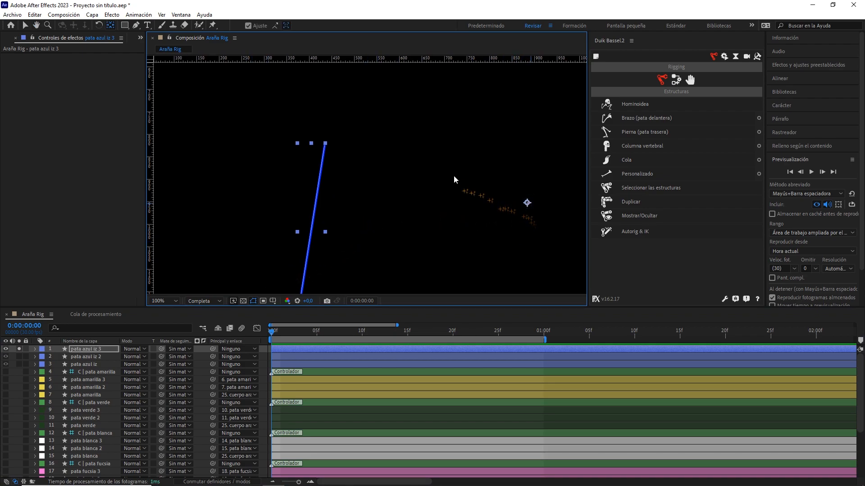
pyautogui.moveTo(335, 146); pyautogui.dragTo(330, 145)
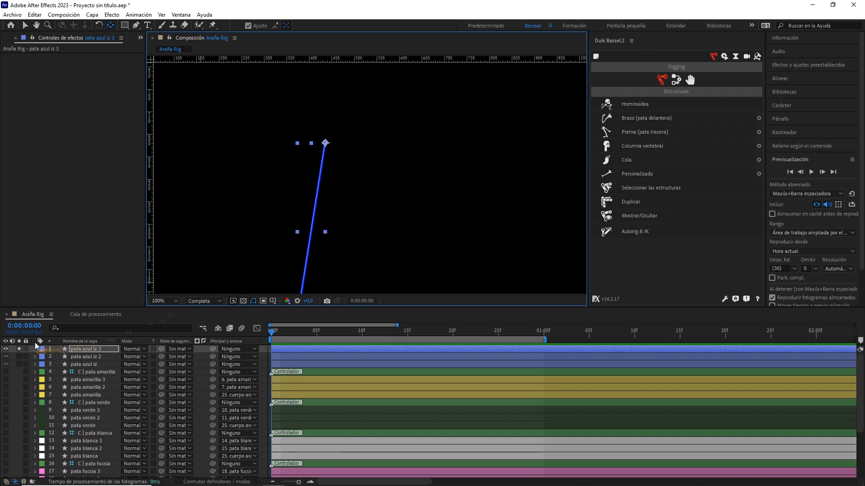
pyautogui.click(20, 349)
pyautogui.scroll(-1, 350, 200)
pyautogui.moveTo(400, 232); pyautogui.dragTo(384, 201)
# Parent pata azul iz 3 to pata azul iz 2, pata azul iz 2 to pata azul iz, and pata azul iz to cuerpo araña.
pyautogui.click(96, 351)
pyautogui.moveTo(213, 349); pyautogui.dragTo(102, 356)
pyautogui.click(101, 356)
pyautogui.moveTo(215, 359); pyautogui.dragTo(101, 363)
pyautogui.click(102, 363)
pyautogui.click(230, 364)
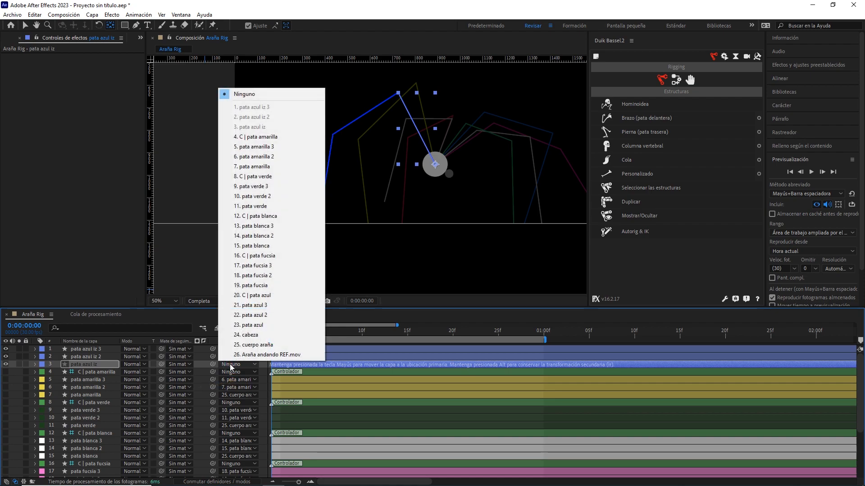
pyautogui.click(256, 348)
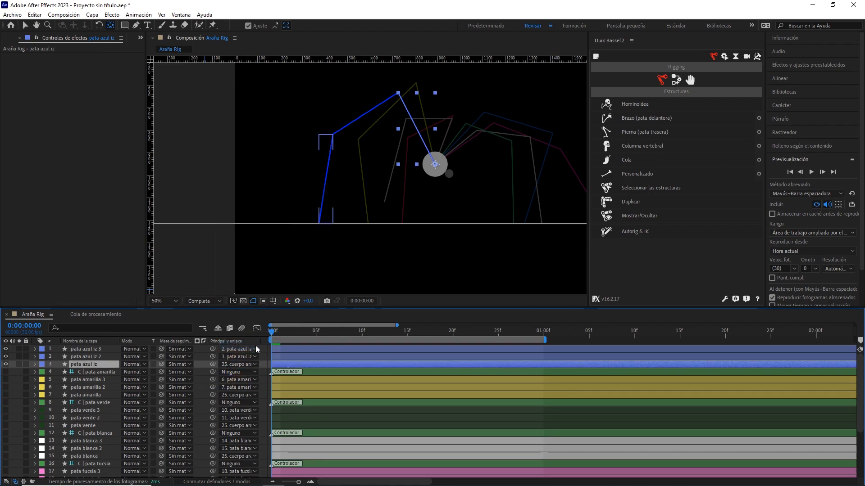
# Create a Duik controller with position and rotation for the pata azul iz 3 layer.
pyautogui.click(101, 349)
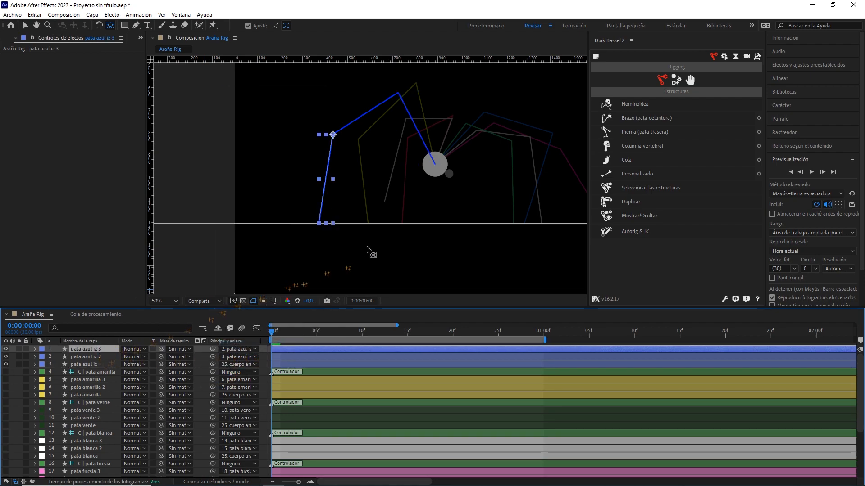
pyautogui.click(690, 81)
pyautogui.click(704, 105)
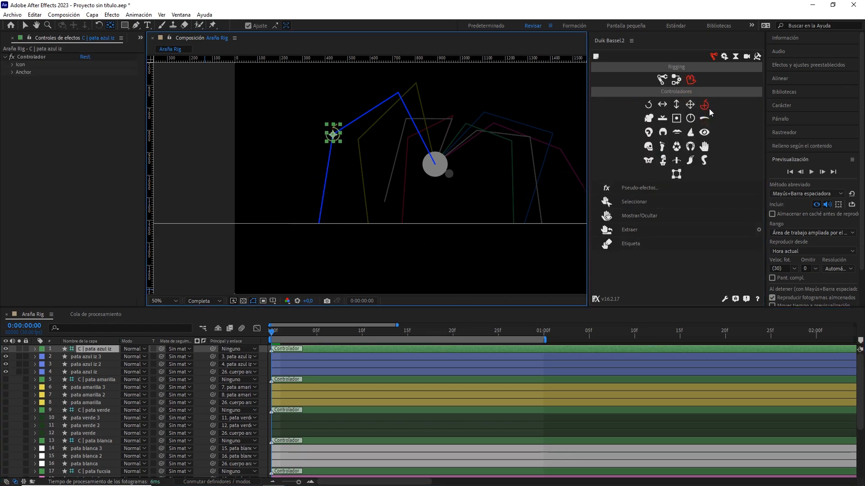
# Move the new C | pata azul iz controller to the foot end of the blue leg on the ground line.
pyautogui.click(25, 25)
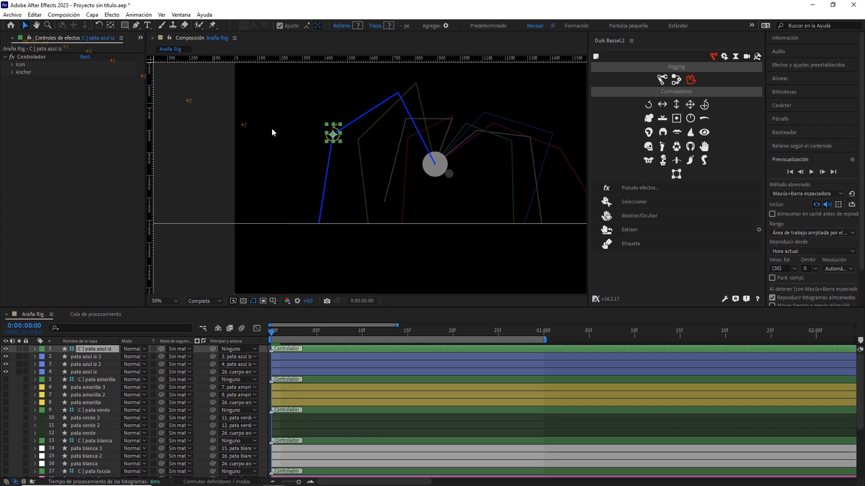
pyautogui.scroll(1, 357, 173)
pyautogui.moveTo(340, 145); pyautogui.dragTo(385, 149)
pyautogui.moveTo(341, 94); pyautogui.dragTo(320, 277)
pyautogui.scroll(-1, 385, 204)
pyautogui.moveTo(453, 222); pyautogui.dragTo(419, 226)
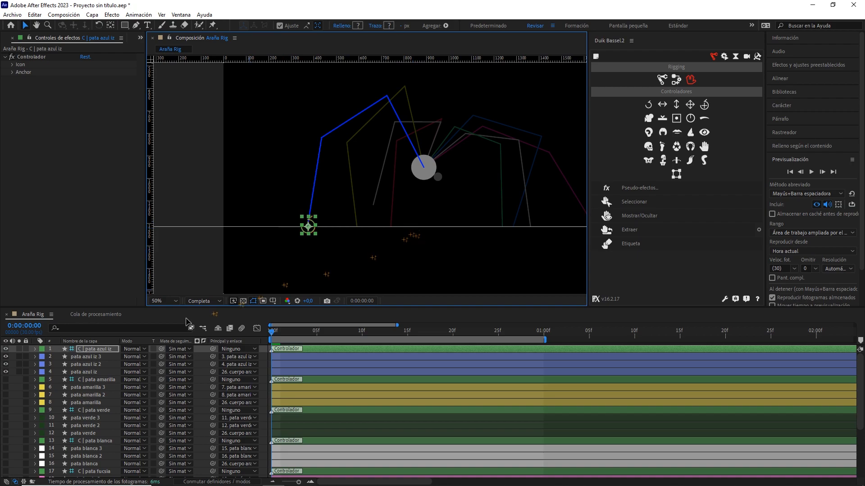
# Apply Autorig & IK to pata azul iz 2, pata azul iz 3 and their controller, and scrub the timeline to test the leg.
pyautogui.click(97, 364)
pyautogui.keyDown('shift'); pyautogui.click(97, 357); pyautogui.keyUp('shift')
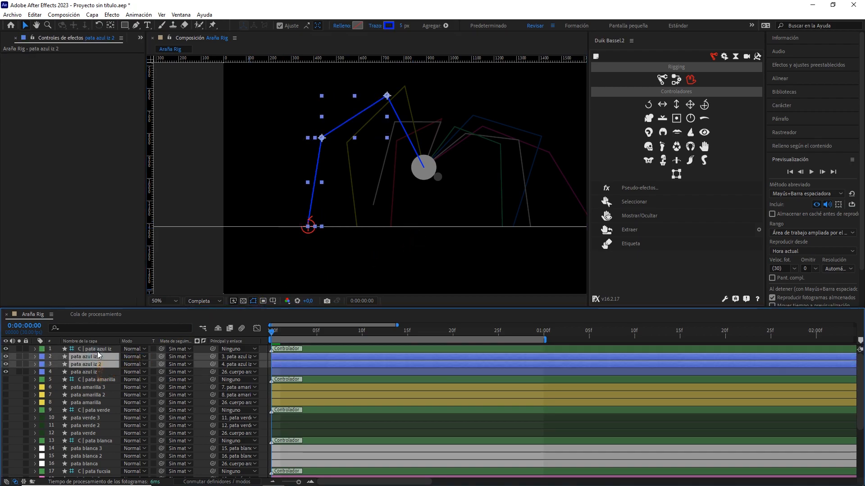
pyautogui.click(662, 79)
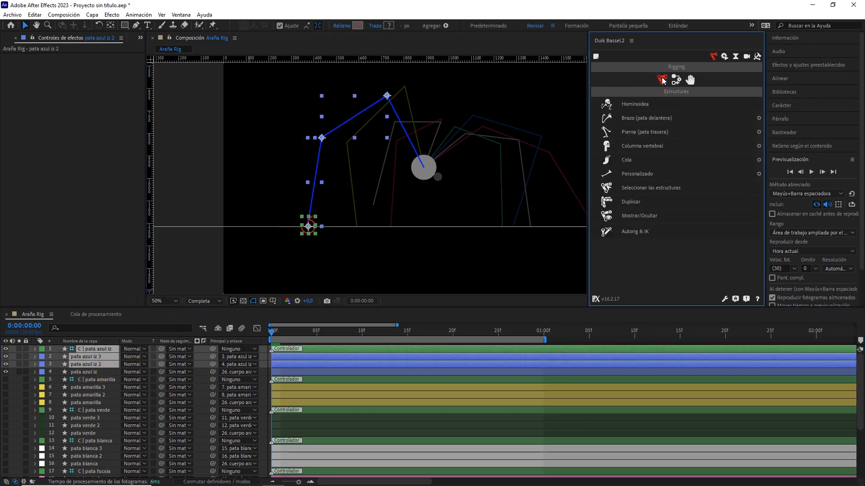
pyautogui.click(637, 232)
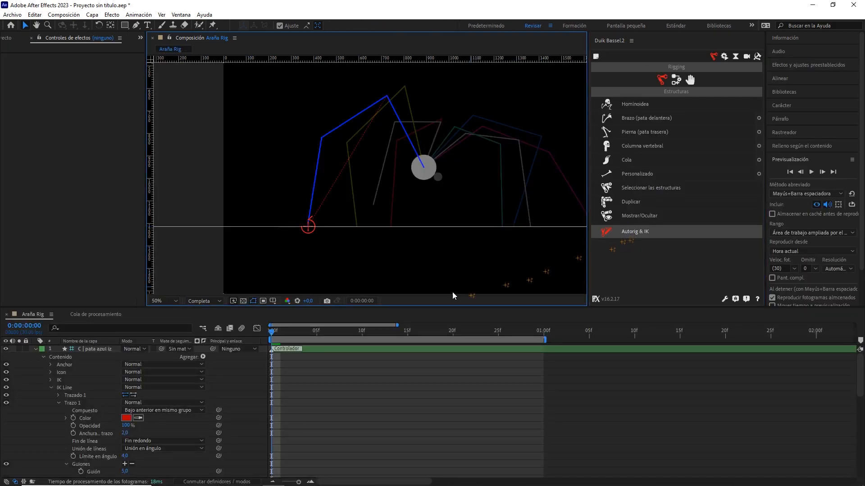
pyautogui.moveTo(283, 330); pyautogui.dragTo(315, 341)
pyautogui.moveTo(356, 332); pyautogui.dragTo(426, 346)
# Turn off Draw guides and Auto-Stretch in the IK effect of the C | pata azul iz controller.
pyautogui.click(109, 351)
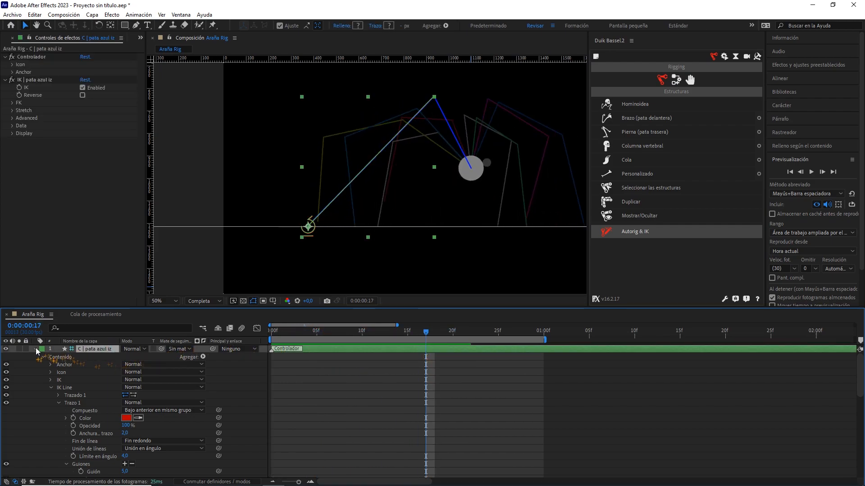
pyautogui.click(35, 349)
pyautogui.click(13, 133)
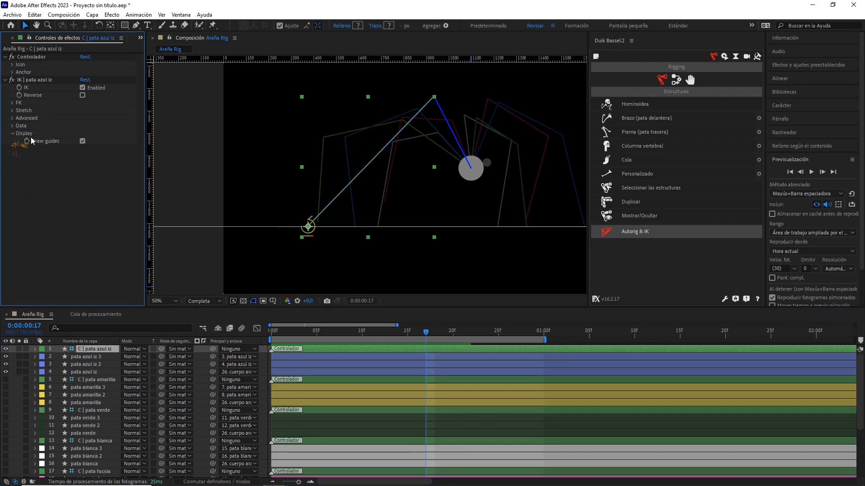
pyautogui.click(83, 141)
pyautogui.scroll(2, 366, 211)
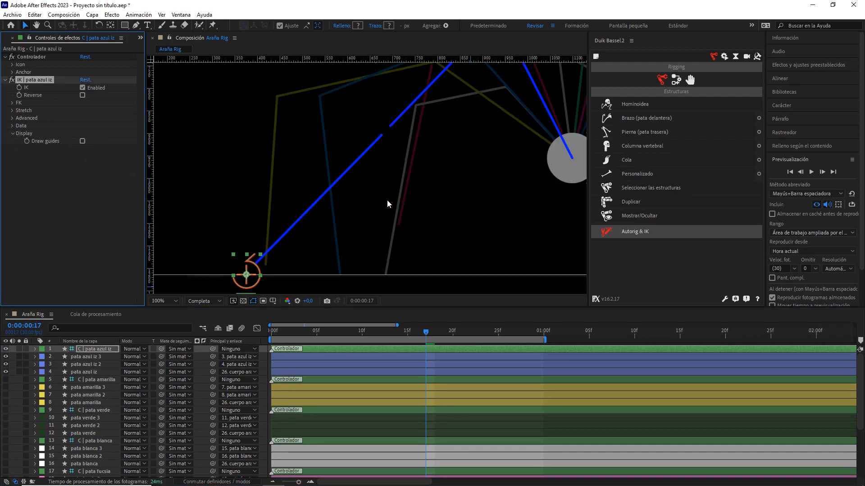
pyautogui.click(13, 110)
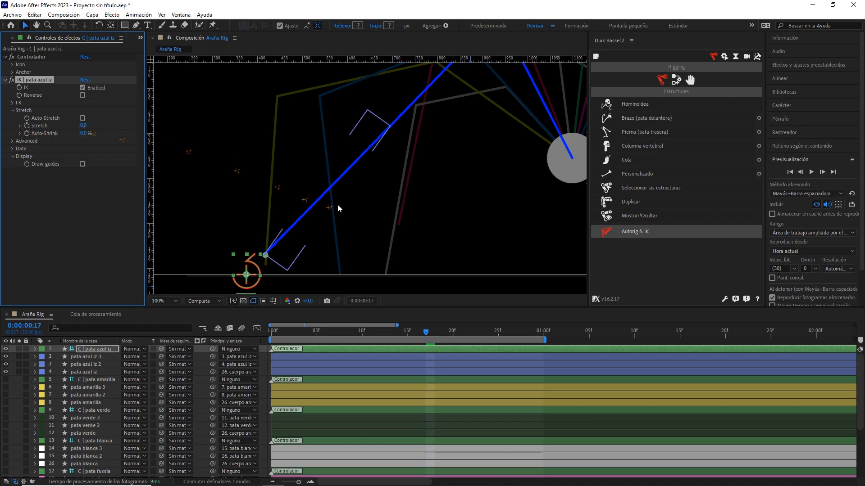
# Return to the first frame and preview the rigged blue leg over the walking reference.
pyautogui.scroll(-2, 333, 204)
pyautogui.moveTo(425, 328); pyautogui.dragTo(251, 333)
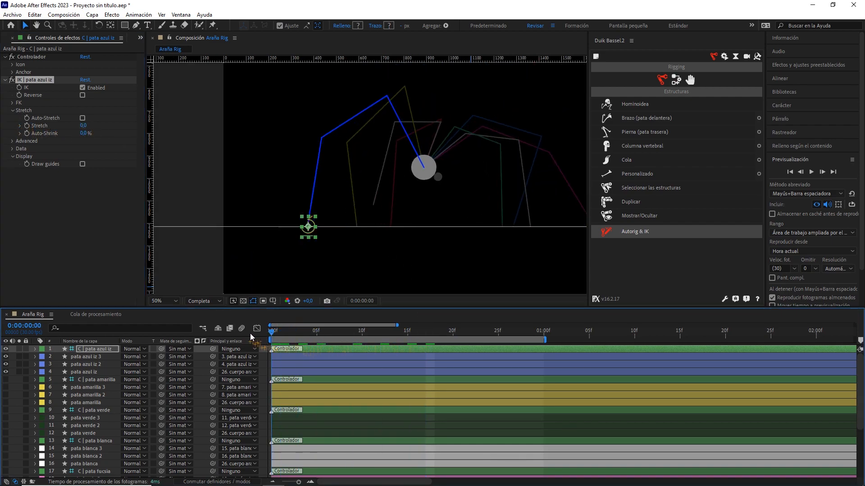
pyautogui.scroll(-1, 377, 219)
pyautogui.press('space')
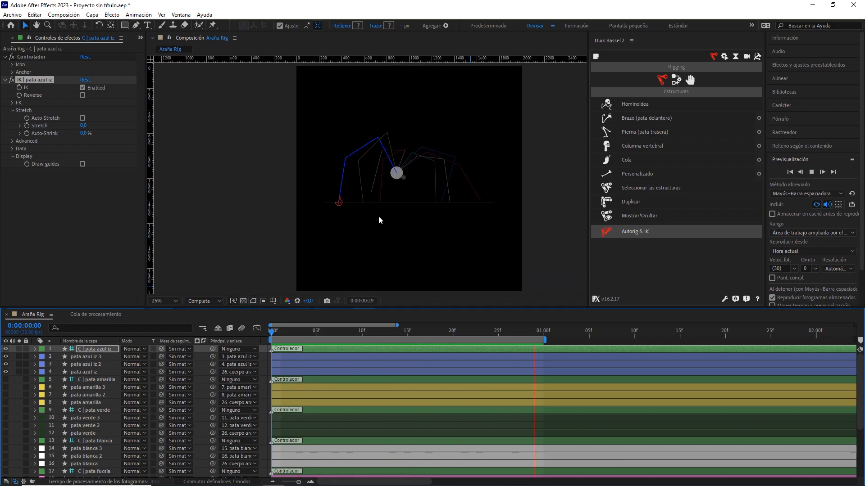
pyautogui.press('space')
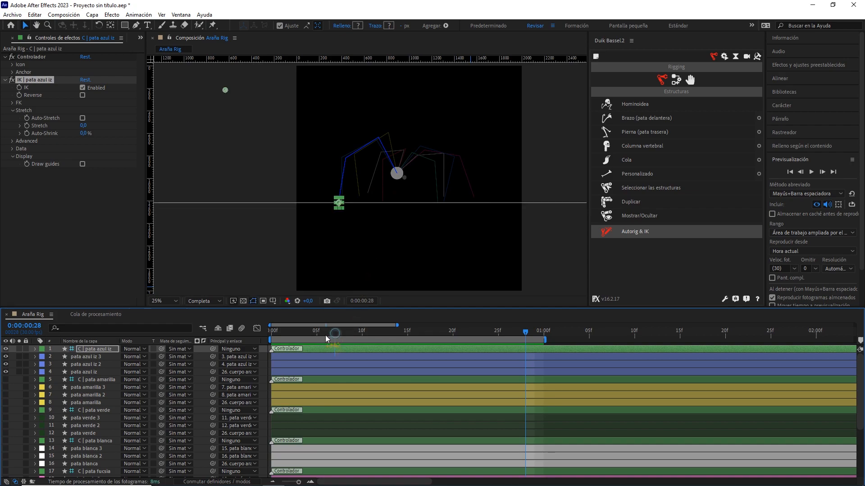
# Hide the pata azul iz, pata azul iz 2 and pata azul iz 3 layers together with their controller.
pyautogui.keyDown('shift'); pyautogui.click(102, 372); pyautogui.keyUp('shift')
pyautogui.click(7, 349)
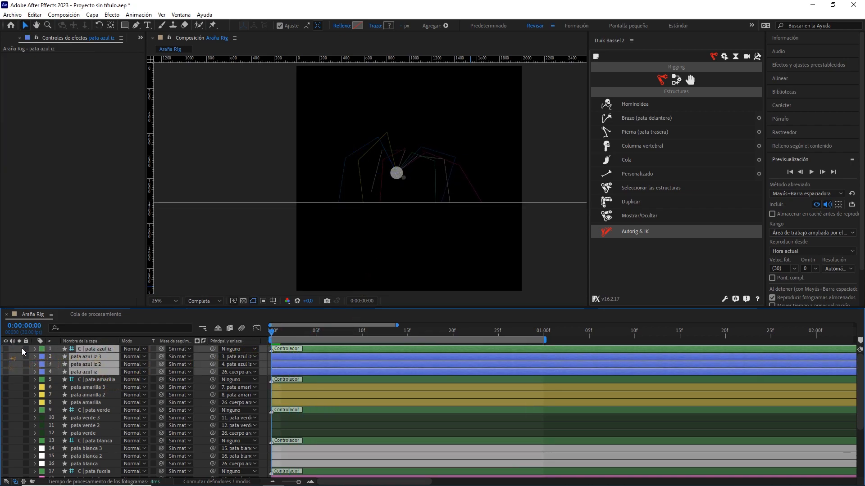
pyautogui.click(206, 350)
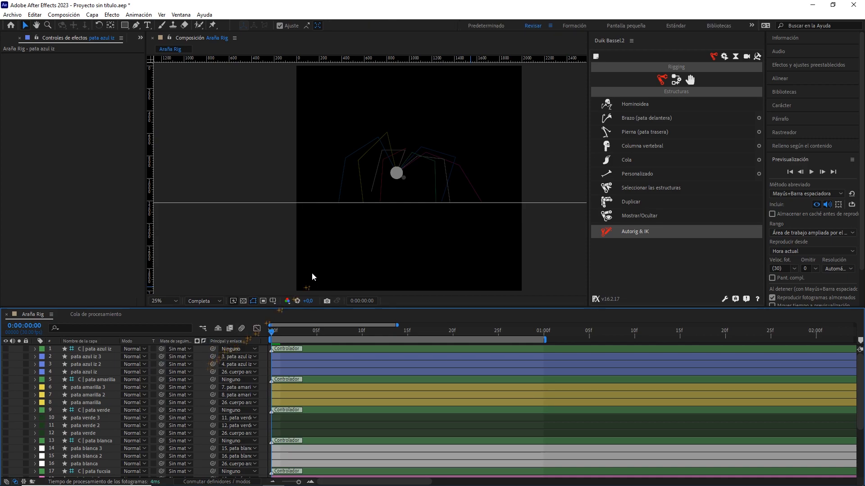
# Draw a straight Pen line from the spider's body centre to the upper joint of the white reference leg.
pyautogui.scroll(2, 406, 218)
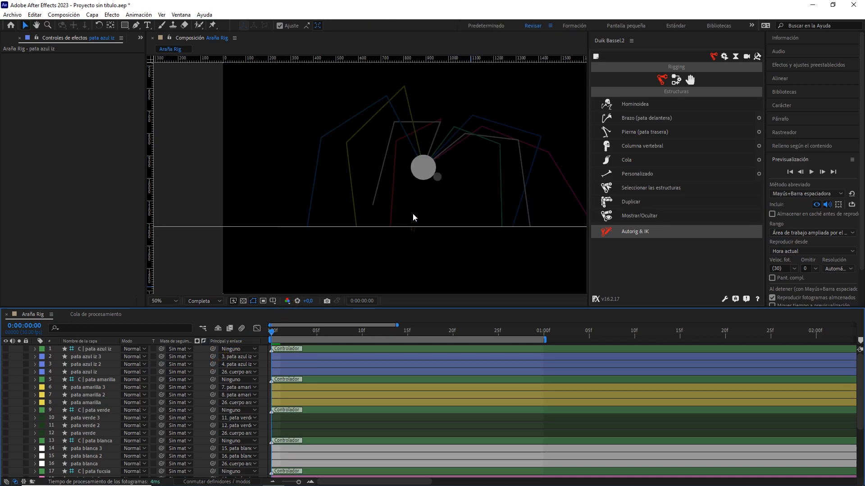
pyautogui.scroll(2, 412, 213)
pyautogui.moveTo(474, 129); pyautogui.dragTo(396, 178)
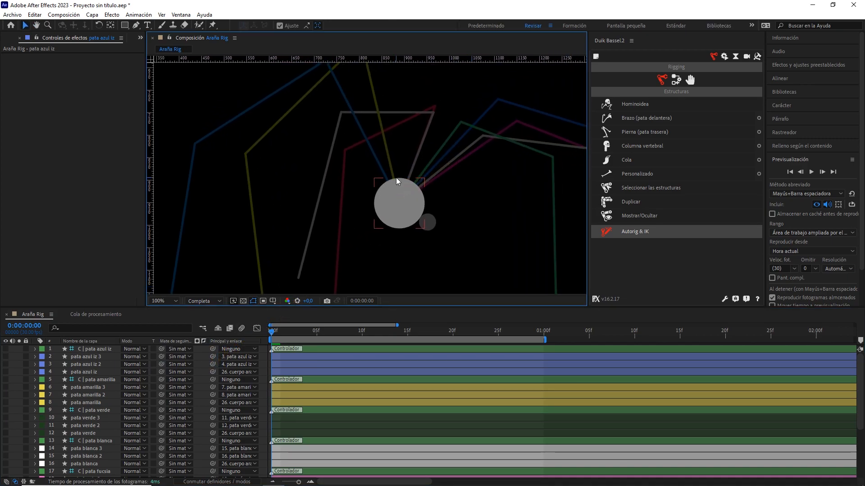
pyautogui.press('g')
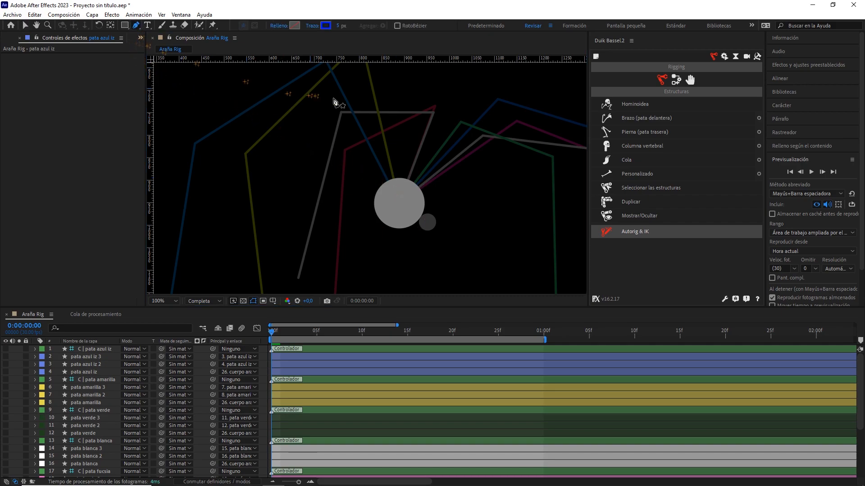
pyautogui.click(397, 203)
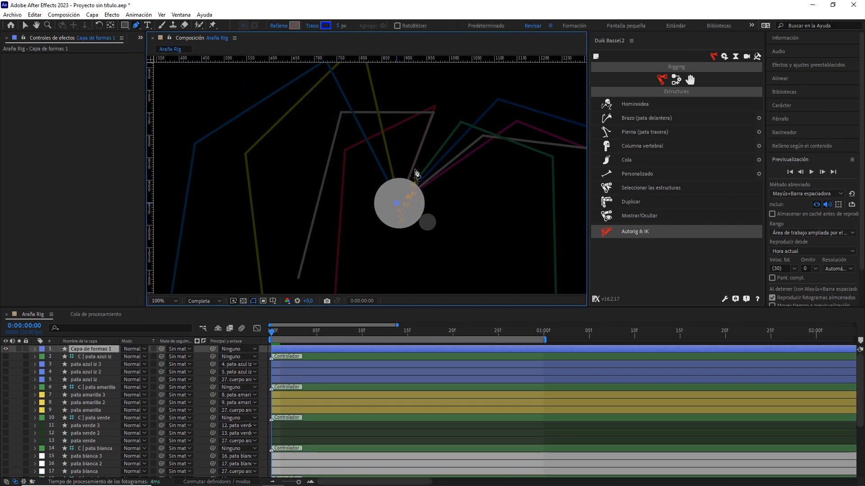
pyautogui.click(435, 107)
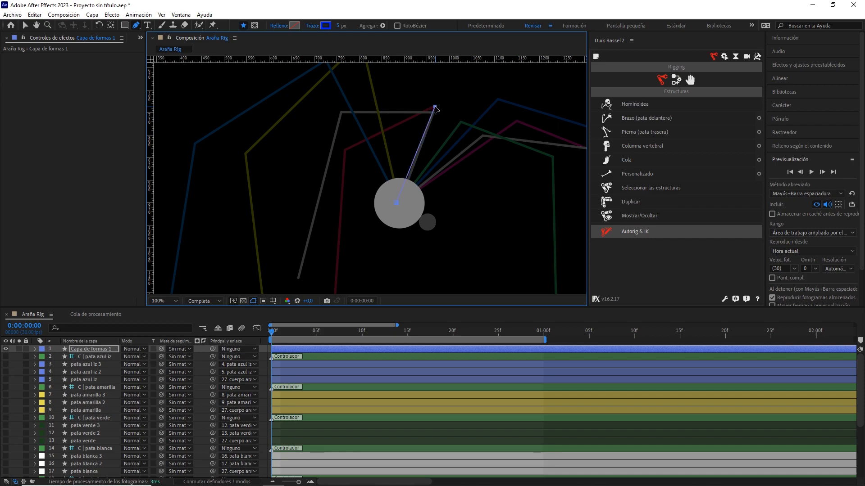
# Set the new line's stroke colour to pink FF69E1.
pyautogui.click(325, 25)
pyautogui.moveTo(310, 202); pyautogui.dragTo(310, 180)
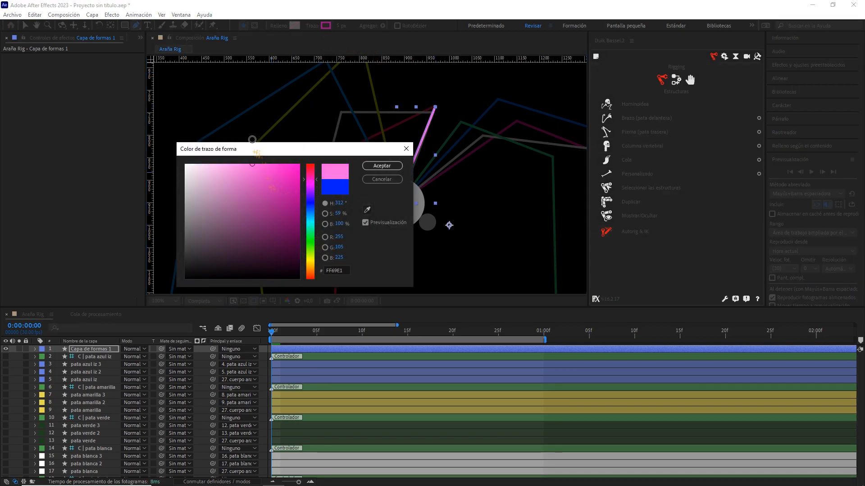
pyautogui.click(382, 166)
# Rename the new shape layer pata rosa and set its label colour to Rosa.
pyautogui.click(108, 351)
pyautogui.write('pata')
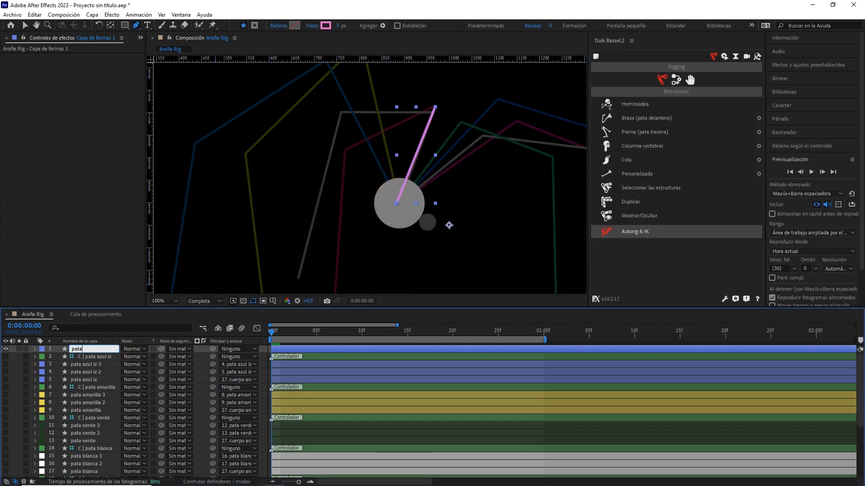
pyautogui.write(' rs')
pyautogui.press('BackSpace')
pyautogui.write('op')
pyautogui.write('a')
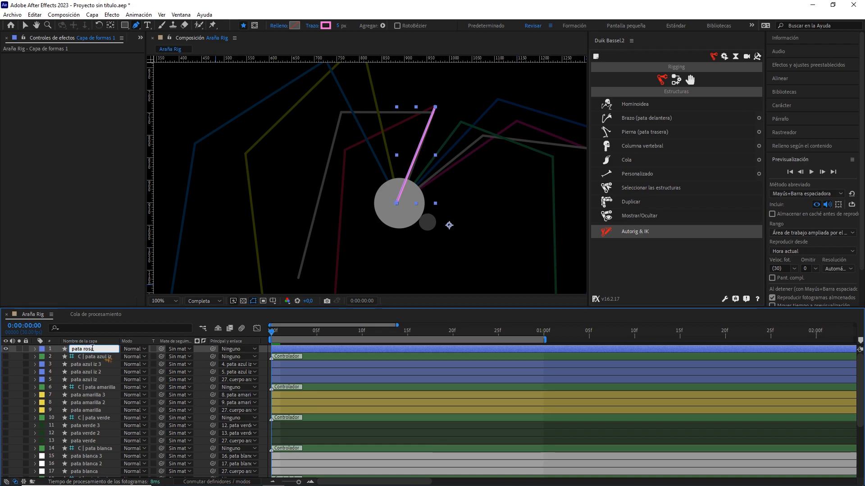
pyautogui.click(42, 349)
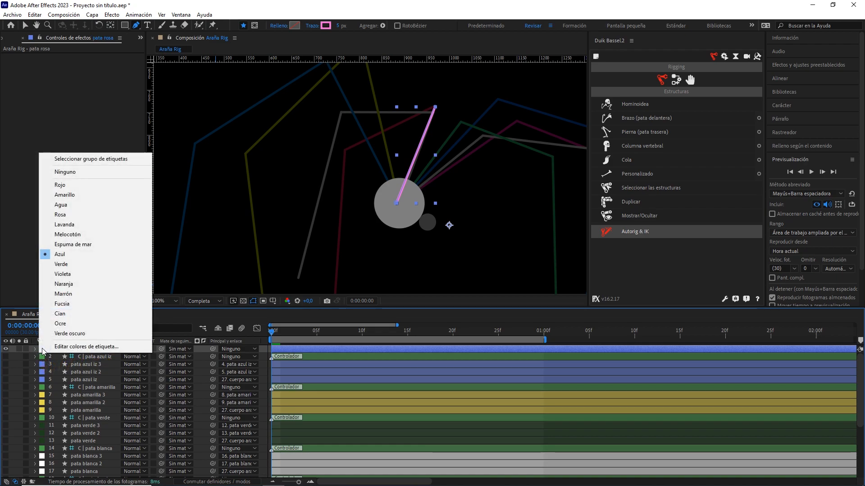
pyautogui.click(94, 216)
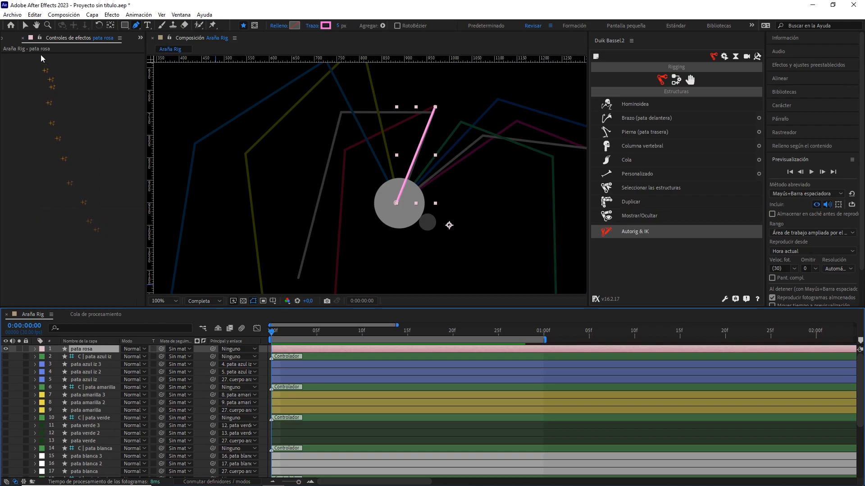
# Move the pata rosa line so its lower end sits on the body centre, and place its anchor point there.
pyautogui.click(25, 25)
pyautogui.press('.')
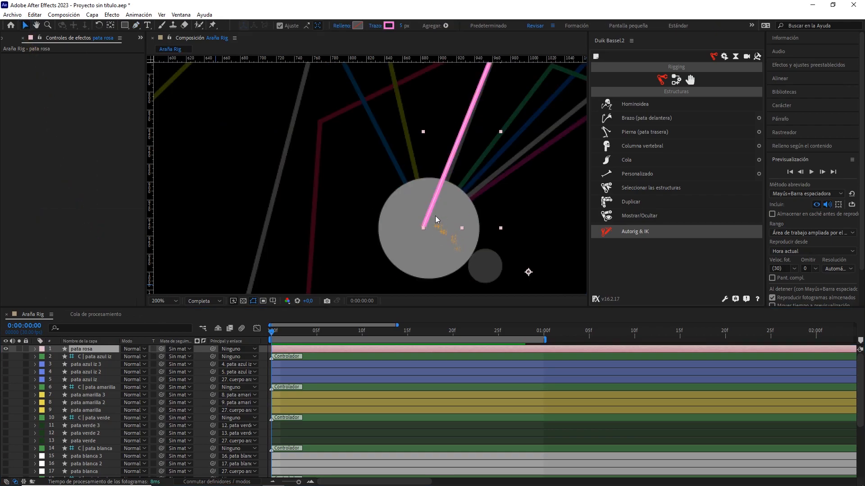
pyautogui.moveTo(428, 225)
pyautogui.mouseDown()
pyautogui.moveTo(453, 199)
pyautogui.moveTo(439, 217)
pyautogui.mouseUp()
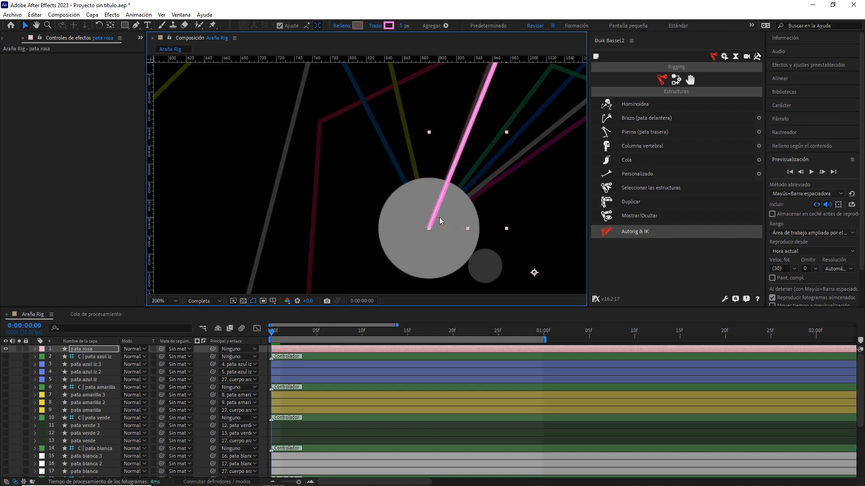
pyautogui.click(111, 26)
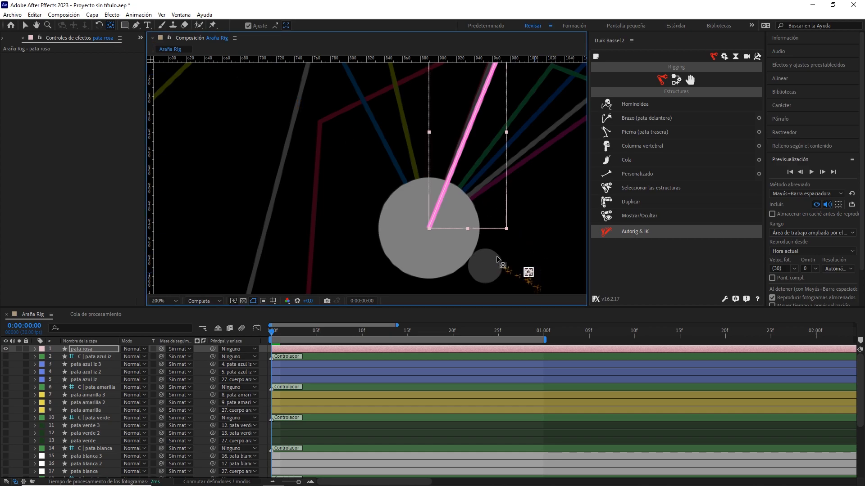
pyautogui.moveTo(429, 228); pyautogui.dragTo(429, 229)
# Move the upper vertex of pata rosa onto the white reference leg's upper joint.
pyautogui.moveTo(481, 106); pyautogui.dragTo(400, 231)
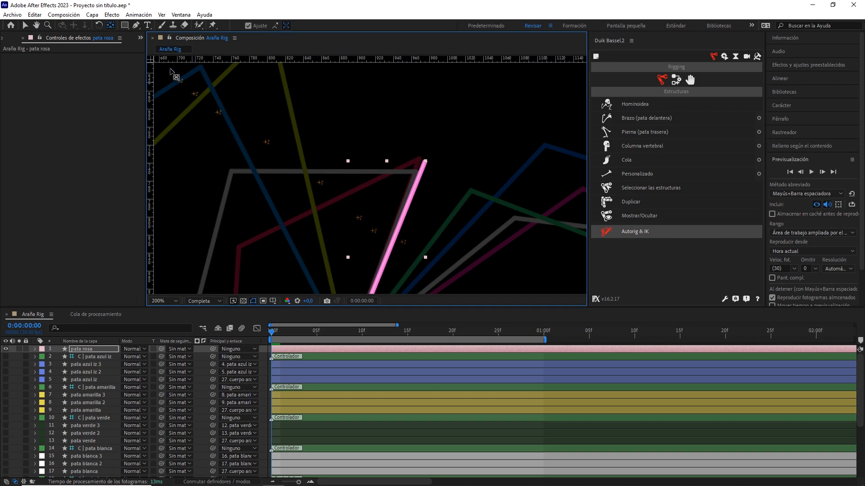
pyautogui.click(135, 25)
pyautogui.moveTo(426, 161); pyautogui.dragTo(418, 171)
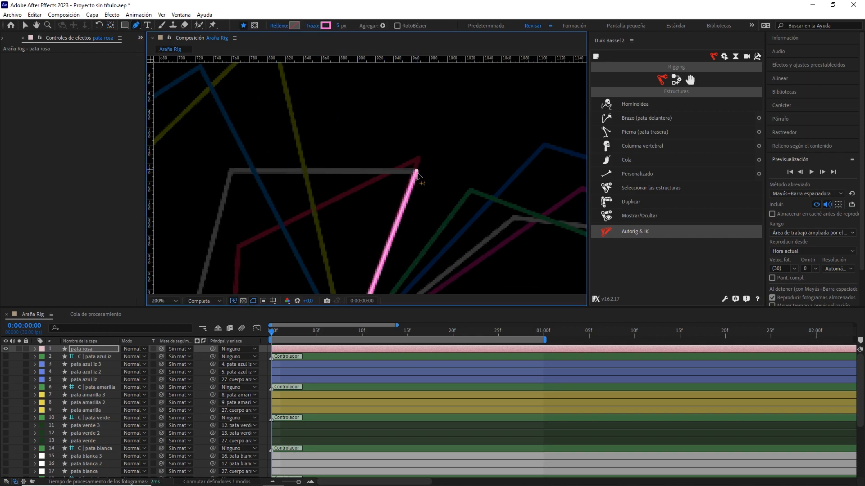
# Set the pata rosa stroke's line cap to Fin redondo and its line join to Unión redonda.
pyautogui.scroll(-1, 419, 217)
pyautogui.moveTo(409, 242); pyautogui.dragTo(431, 174)
pyautogui.click(44, 344)
pyautogui.click(36, 349)
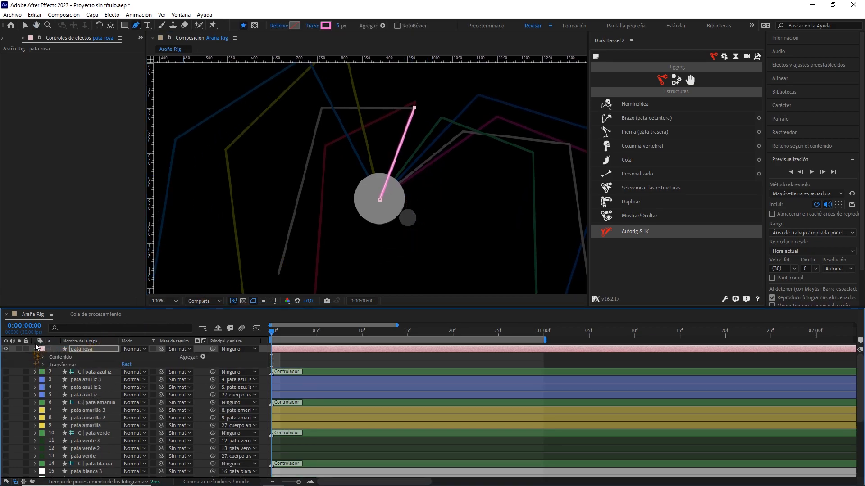
pyautogui.click(43, 358)
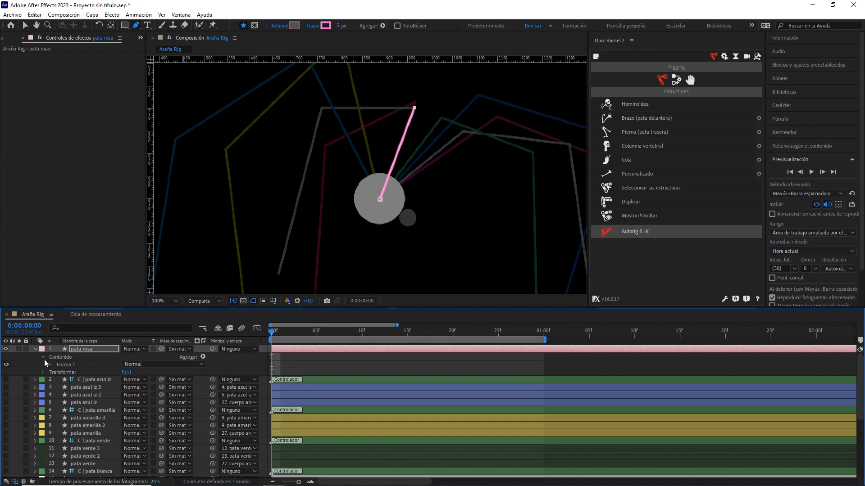
pyautogui.click(50, 364)
pyautogui.click(59, 381)
pyautogui.click(143, 418)
pyautogui.click(149, 436)
pyautogui.click(153, 426)
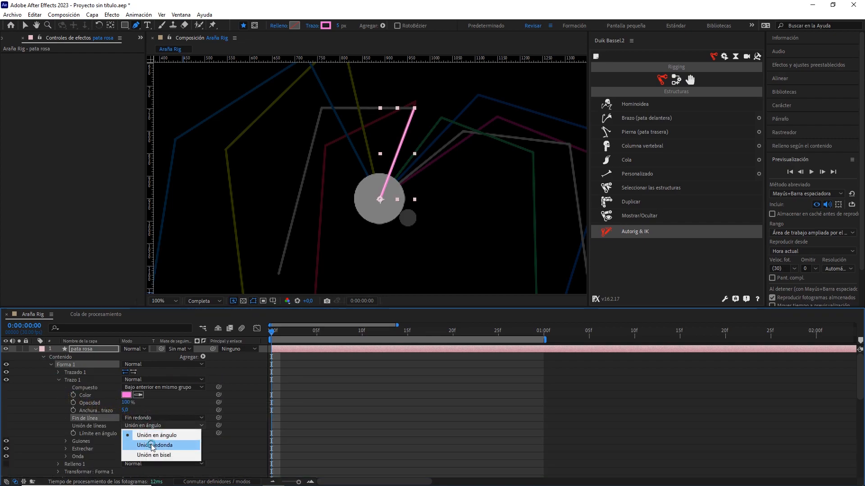
pyautogui.click(153, 446)
pyautogui.click(35, 349)
# Duplicate pata rosa and reshape the copy into the horizontal second segment between the white reference leg's two joints.
pyautogui.click(86, 350)
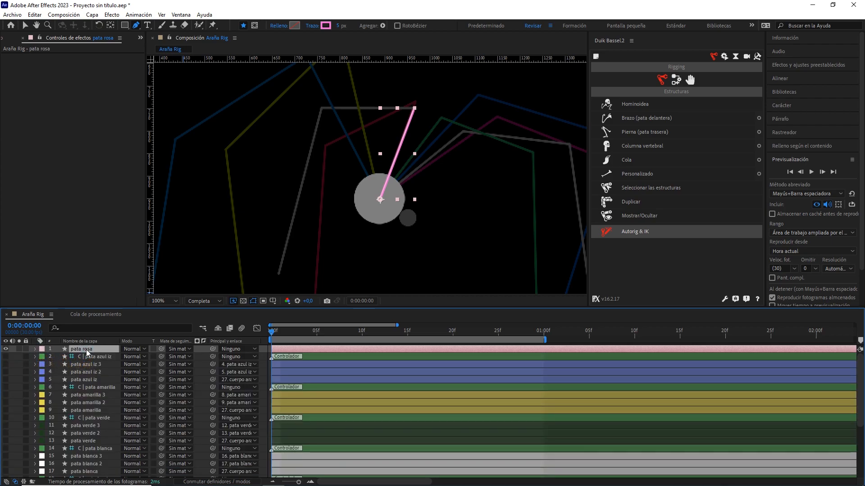
pyautogui.hotkey('ctrl', 'd')
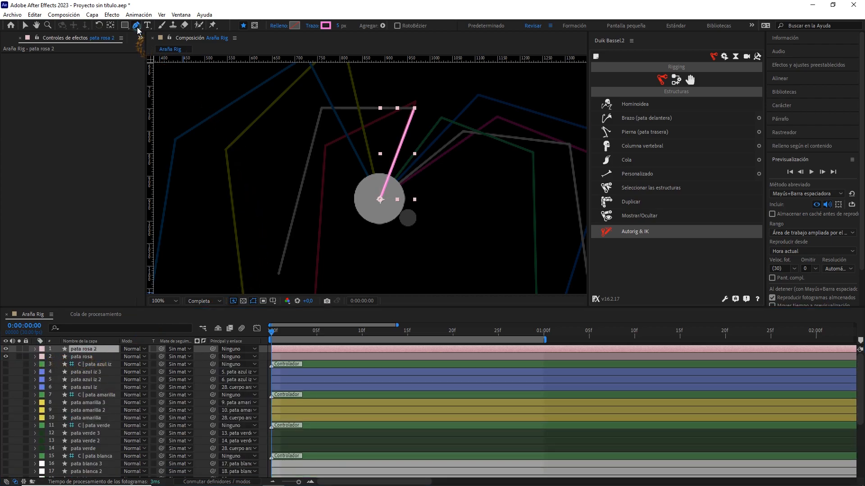
pyautogui.click(324, 108)
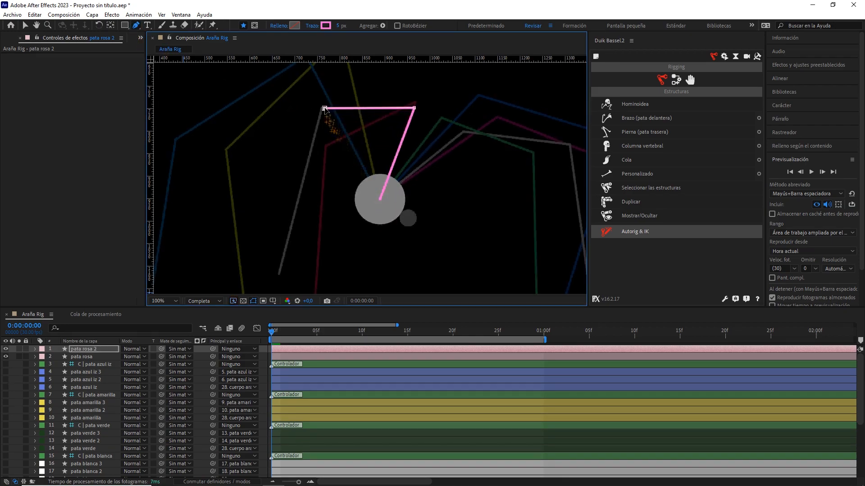
pyautogui.scroll(1, 518, 286)
pyautogui.moveTo(404, 160); pyautogui.dragTo(502, 273)
pyautogui.moveTo(389, 137); pyautogui.dragTo(420, 165)
pyautogui.moveTo(336, 73); pyautogui.dragTo(516, 247)
pyautogui.press('g')
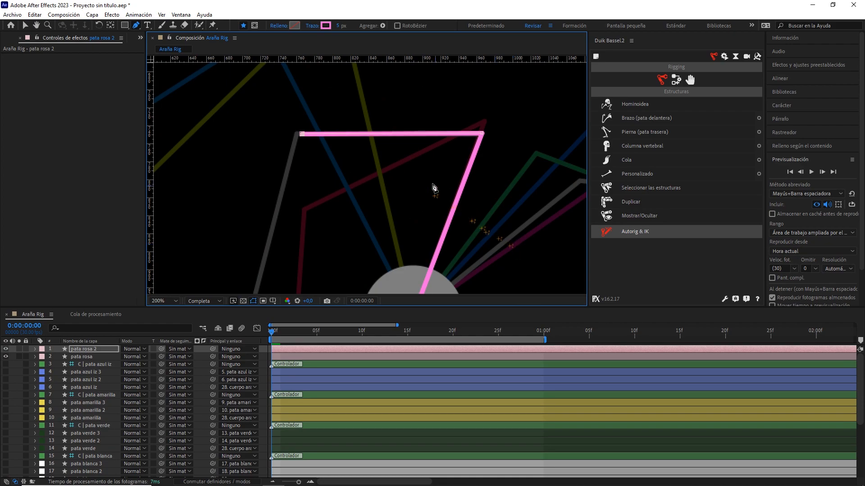
pyautogui.moveTo(301, 134); pyautogui.dragTo(296, 134)
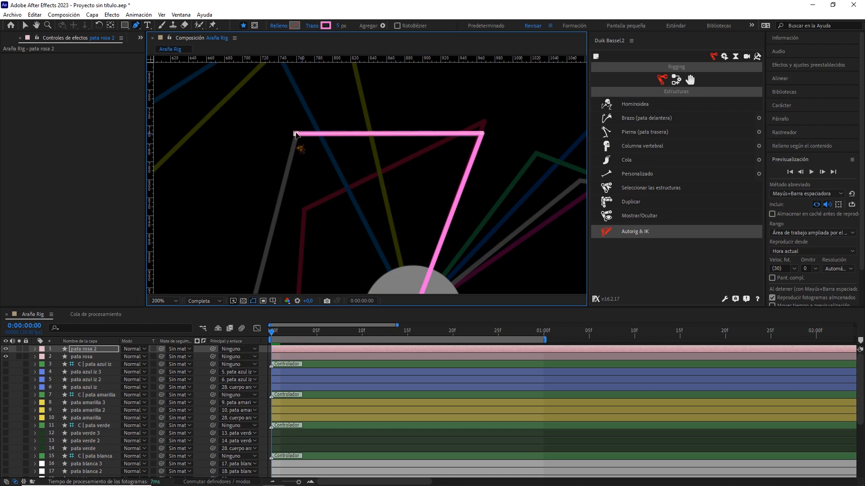
pyautogui.scroll(-1, 333, 156)
pyautogui.moveTo(362, 204); pyautogui.dragTo(365, 164)
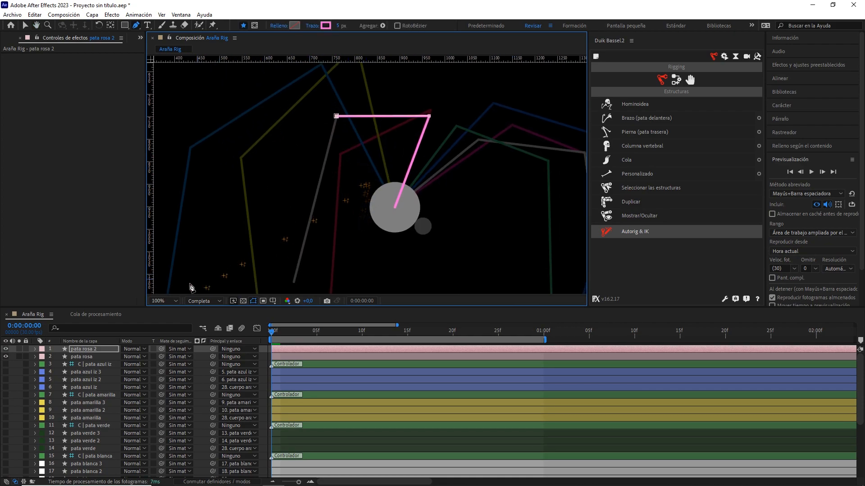
# Duplicate pata rosa 2 and reshape the copy into the third segment, along the white reference leg from its outer joint down to the foot.
pyautogui.click(100, 347)
pyautogui.hotkey('ctrl', 'd')
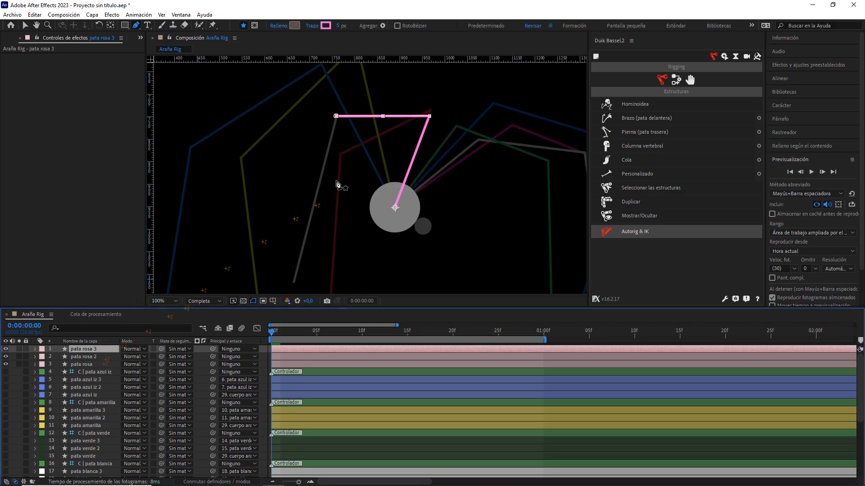
pyautogui.click(336, 115)
pyautogui.click(338, 222)
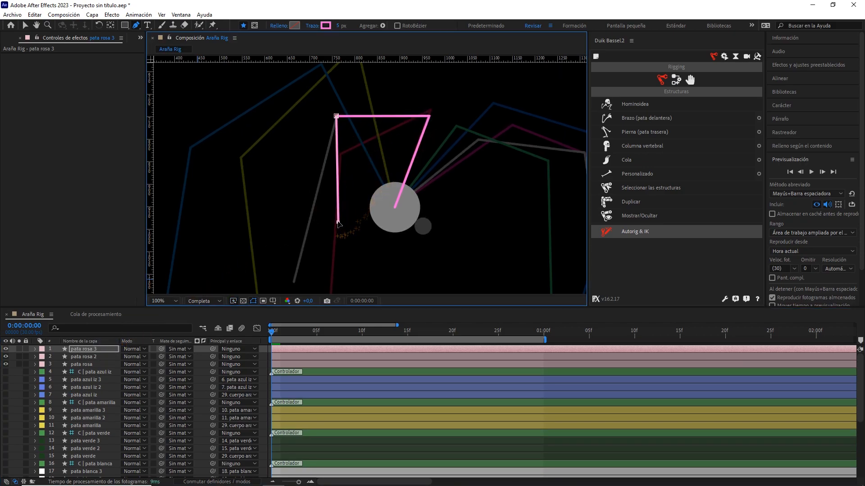
pyautogui.moveTo(355, 256); pyautogui.dragTo(413, 214)
pyautogui.moveTo(397, 182); pyautogui.dragTo(354, 243)
pyautogui.moveTo(398, 158); pyautogui.dragTo(354, 195)
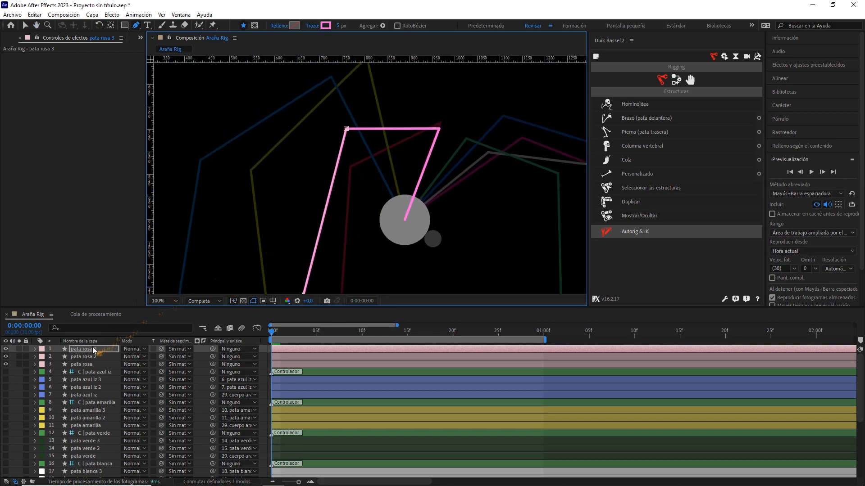
# Solo pata rosa 2 and move its anchor point to the end that joins the first segment.
pyautogui.click(37, 355)
pyautogui.click(20, 356)
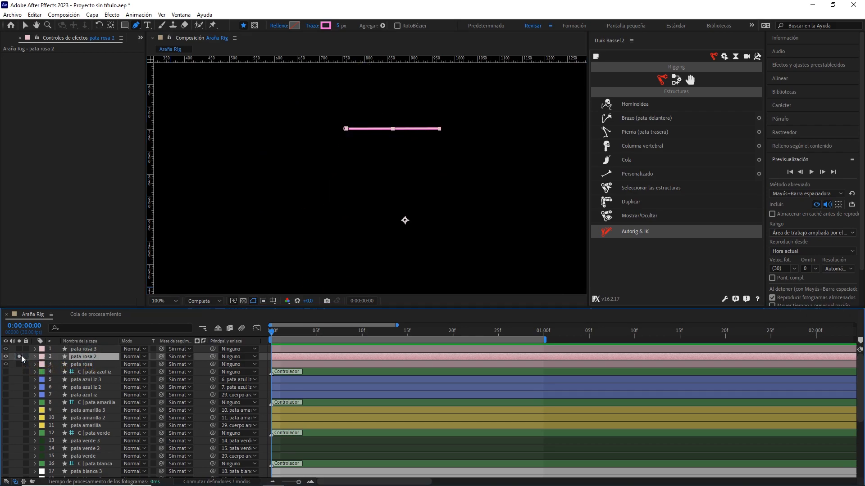
pyautogui.click(110, 25)
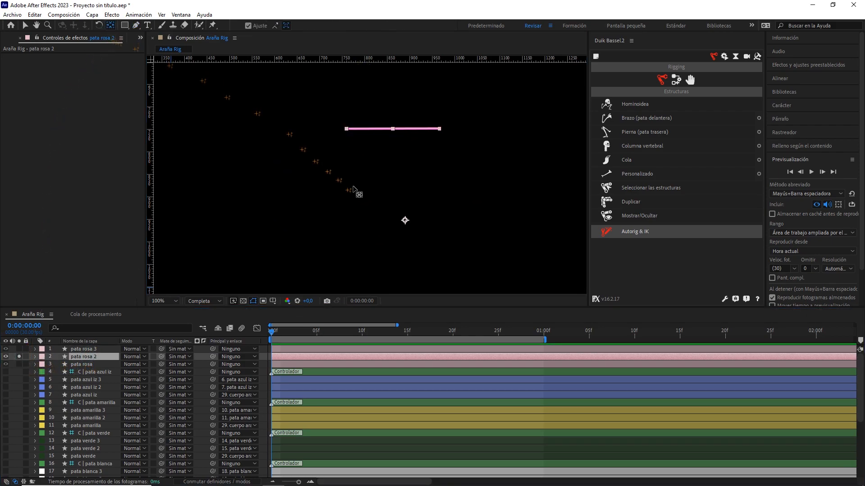
pyautogui.moveTo(405, 220); pyautogui.dragTo(441, 138)
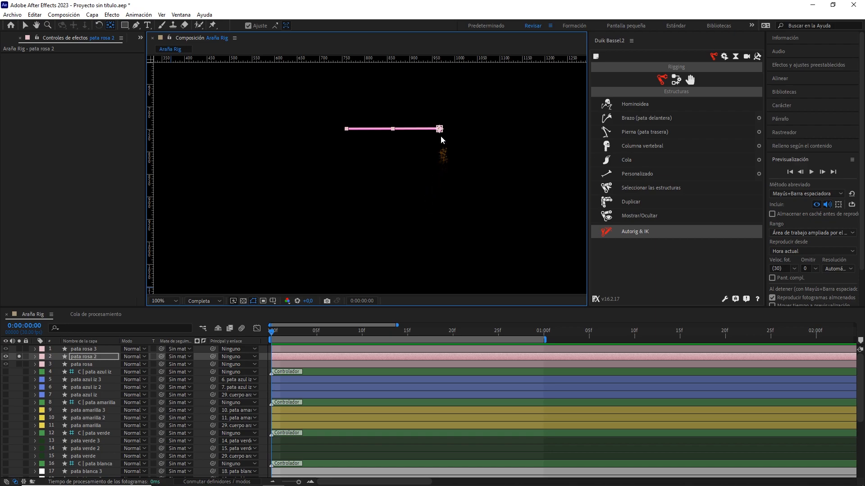
pyautogui.scroll(1, 442, 134)
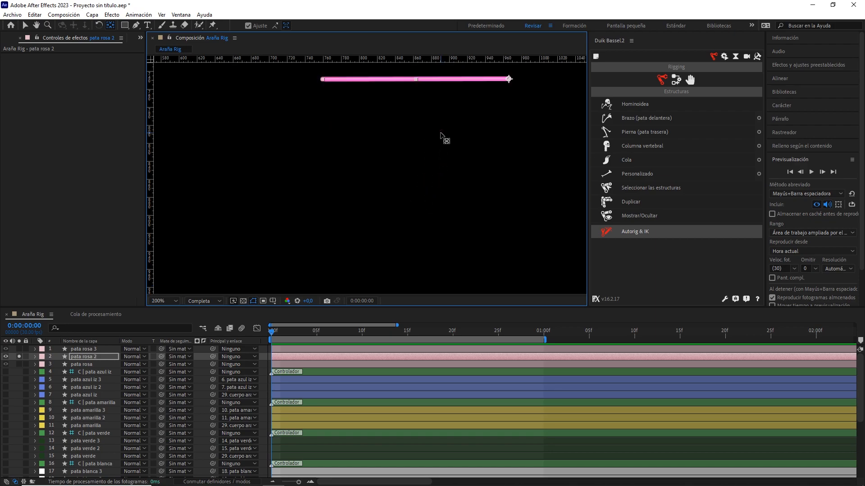
pyautogui.moveTo(457, 118); pyautogui.dragTo(418, 172)
pyautogui.scroll(1, 490, 130)
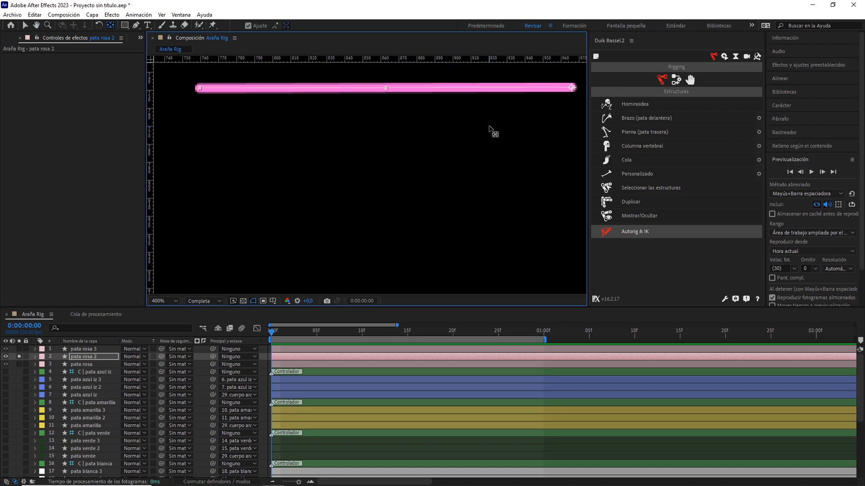
pyautogui.scroll(-2, 490, 129)
pyautogui.moveTo(369, 200); pyautogui.dragTo(411, 163)
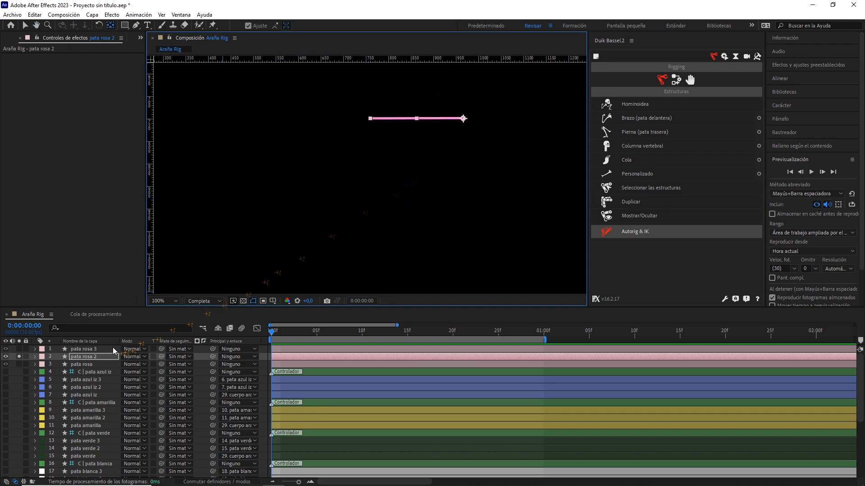
# Isolate pata rosa 3 to move its anchor point to the joint with the second segment, and restore the other layers' display.
pyautogui.click(62, 350)
pyautogui.click(19, 357)
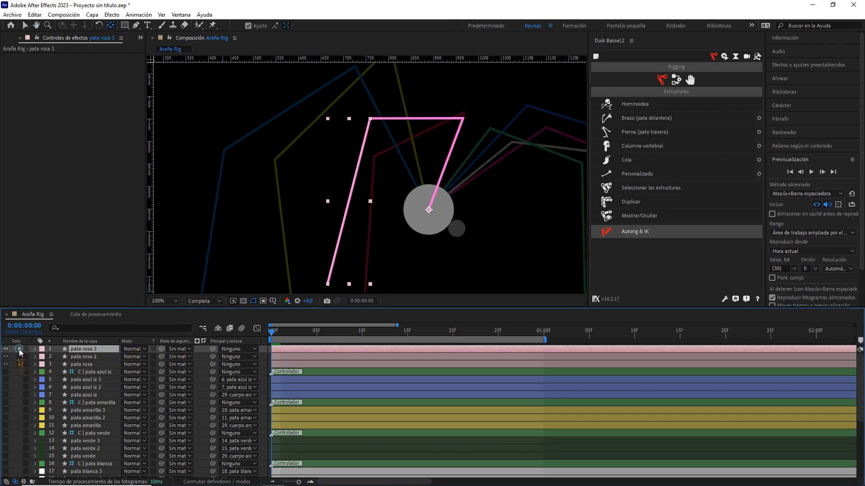
pyautogui.click(19, 350)
pyautogui.moveTo(429, 211); pyautogui.dragTo(427, 205)
pyautogui.moveTo(378, 131); pyautogui.dragTo(375, 121)
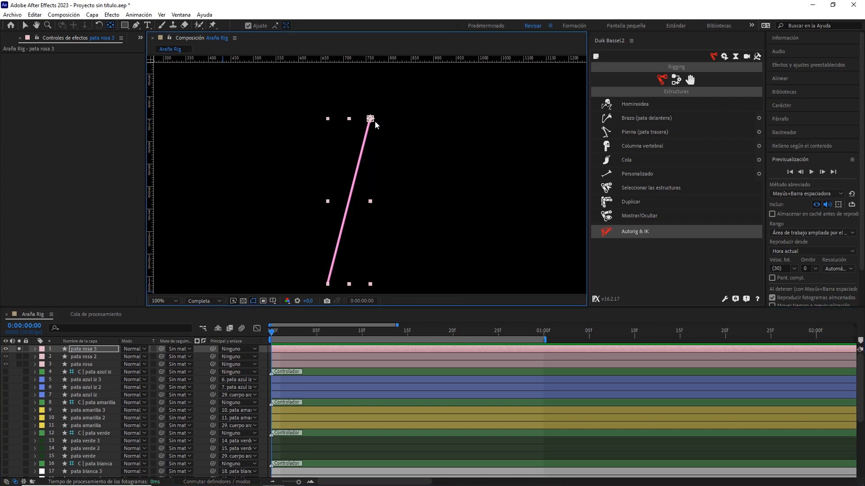
pyautogui.click(92, 349)
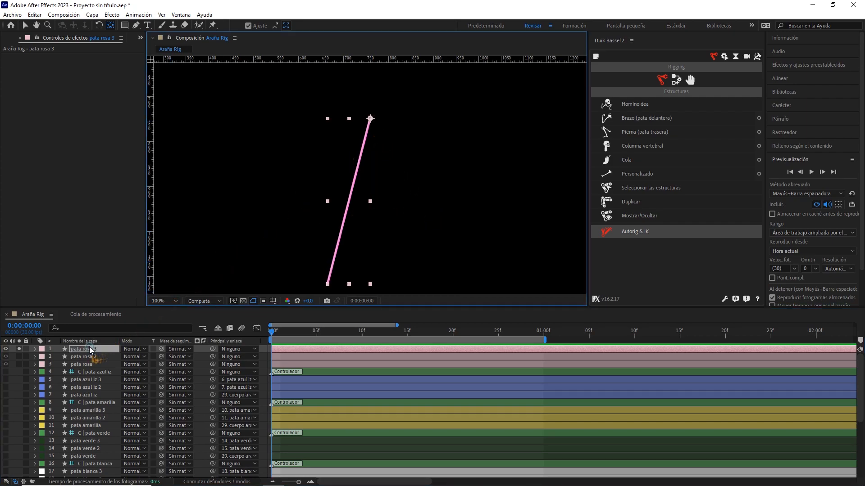
pyautogui.click(19, 349)
# Parent pata rosa 3 to pata rosa 2, pata rosa 2 to pata rosa, and pata rosa to cuerpo araña.
pyautogui.press(',')
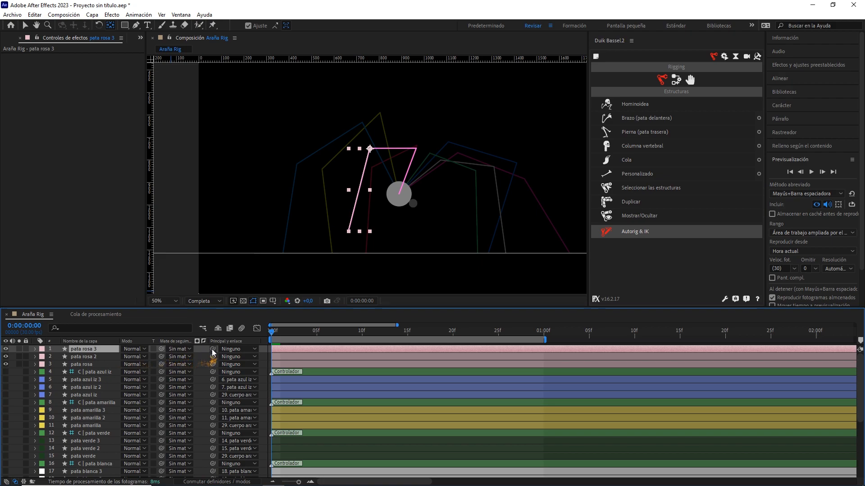
pyautogui.moveTo(119, 354); pyautogui.dragTo(107, 355)
pyautogui.click(107, 355)
pyautogui.moveTo(212, 356); pyautogui.dragTo(102, 363)
pyautogui.click(97, 364)
pyautogui.click(229, 363)
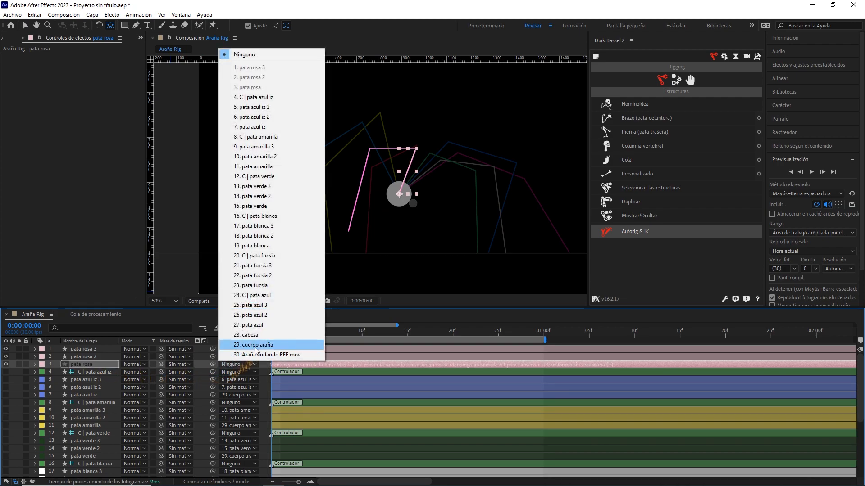
pyautogui.click(218, 345)
# Create a Duik controller from pata rosa 3 and place it on the foot end of the pink leg.
pyautogui.click(95, 348)
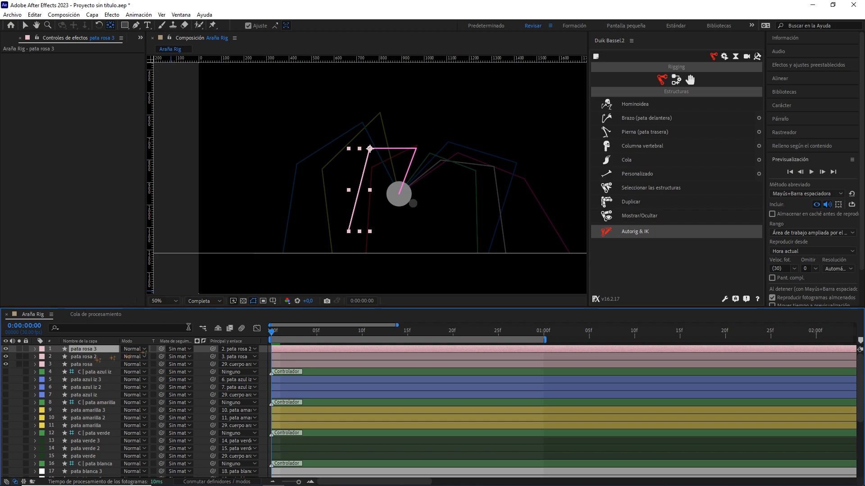
pyautogui.click(692, 82)
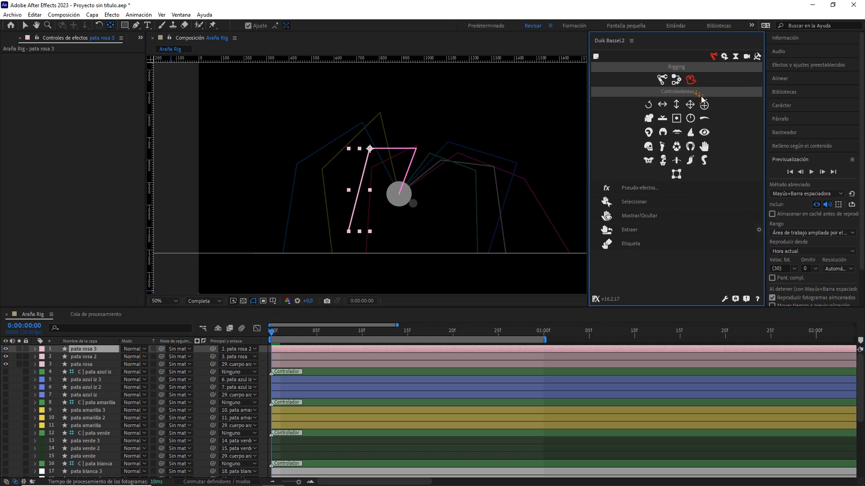
pyautogui.click(705, 108)
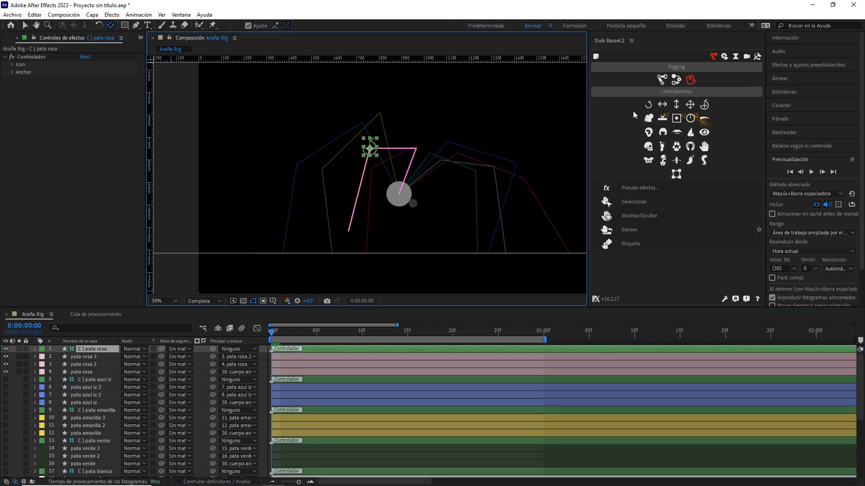
pyautogui.press('.')
pyautogui.press('v')
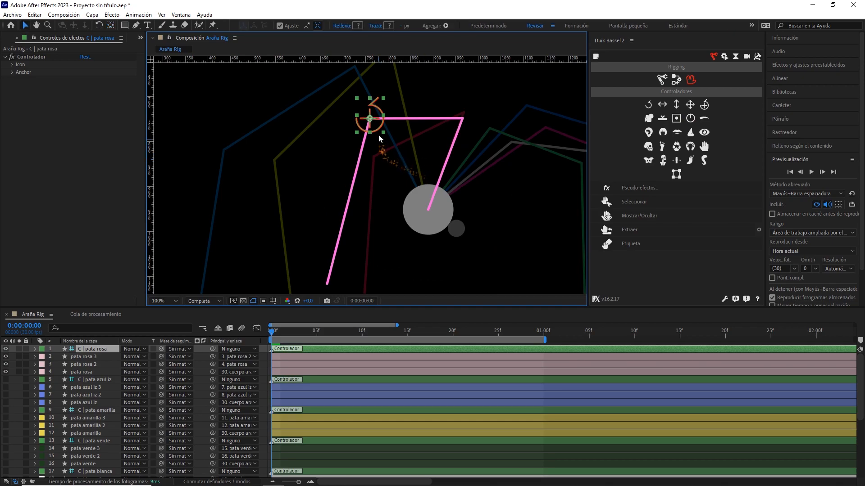
pyautogui.moveTo(369, 118); pyautogui.dragTo(335, 251)
pyautogui.moveTo(393, 246); pyautogui.dragTo(426, 180)
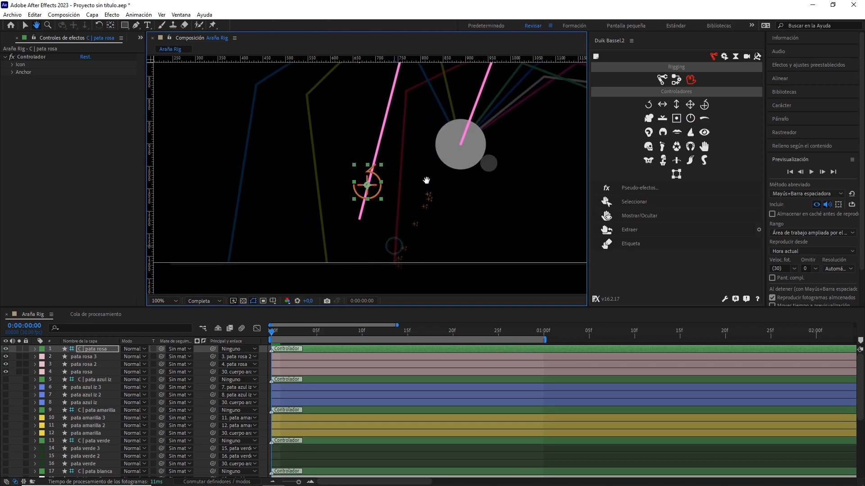
pyautogui.moveTo(370, 192); pyautogui.dragTo(362, 225)
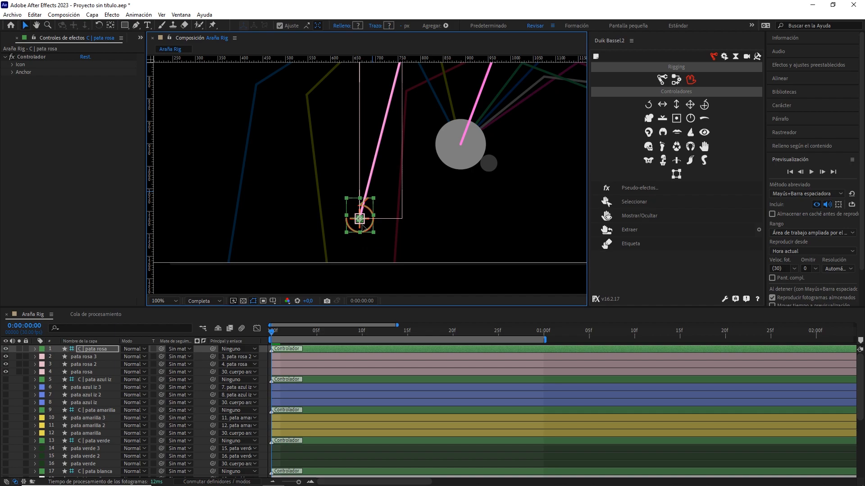
# Apply Autorig & IK to pata rosa 2, pata rosa 3 and the C | pata rosa controller.
pyautogui.moveTo(431, 145); pyautogui.dragTo(401, 149)
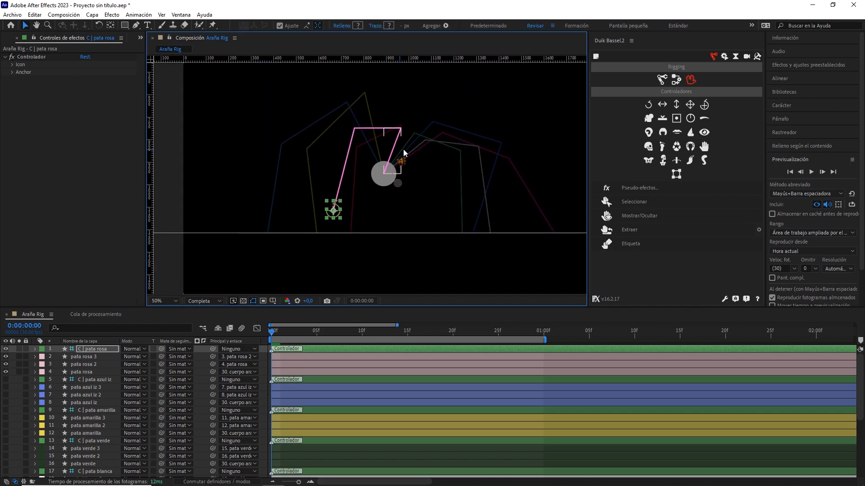
pyautogui.click(96, 365)
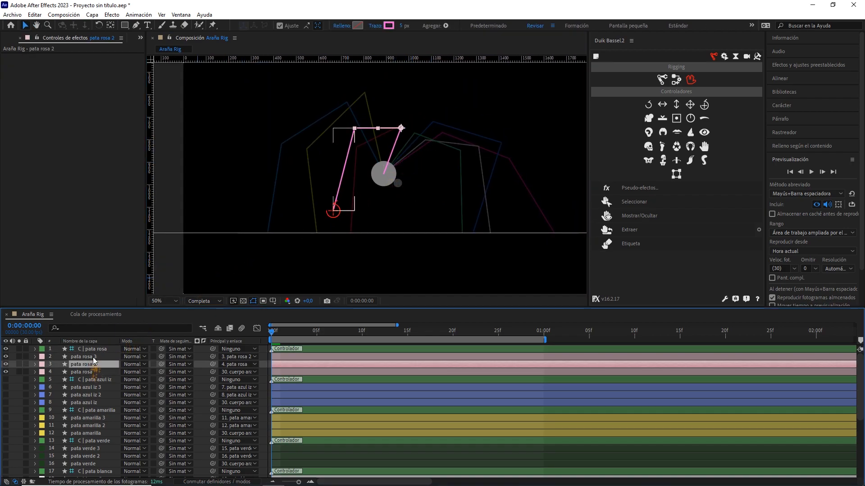
pyautogui.keyDown('ctrl'); pyautogui.click(96, 355); pyautogui.keyUp('ctrl')
pyautogui.keyDown('ctrl'); pyautogui.click(96, 351); pyautogui.keyUp('ctrl')
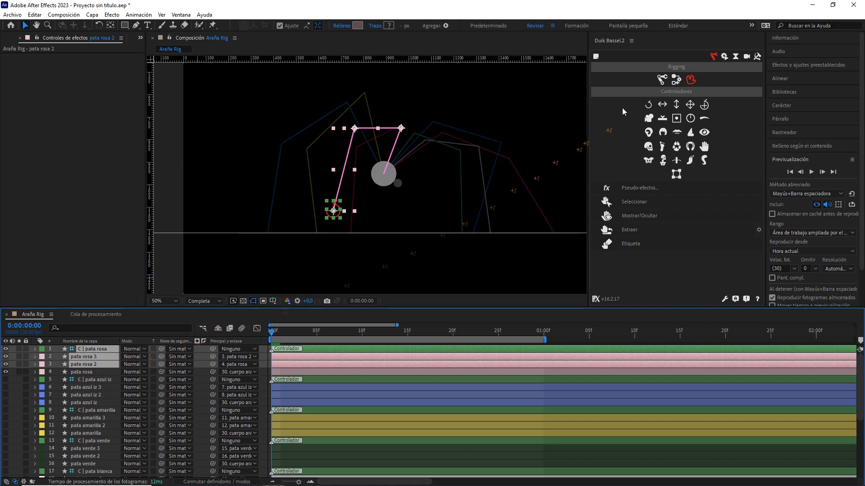
pyautogui.click(661, 79)
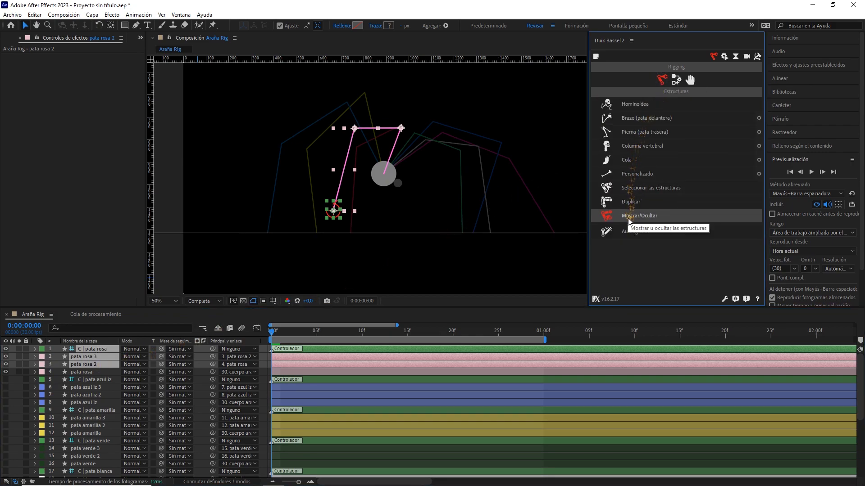
pyautogui.click(630, 232)
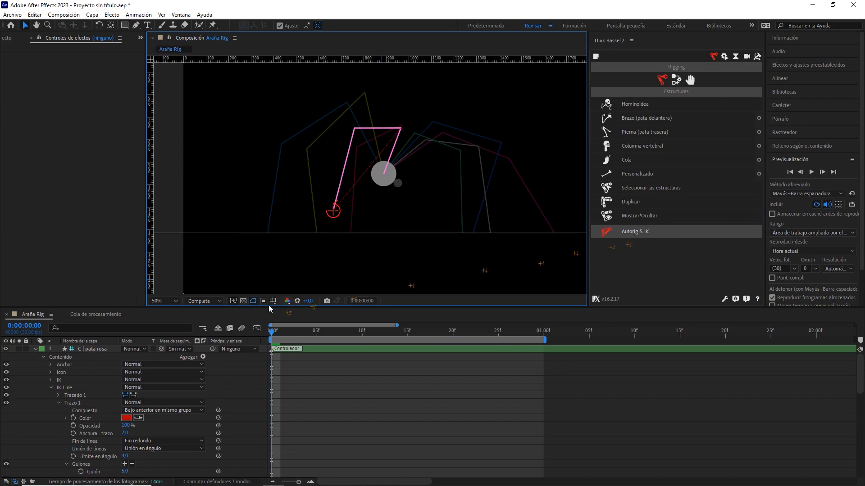
# Turn off Draw guides in the C | pata rosa controller's IK effect and preview the leg's movement.
pyautogui.click(35, 350)
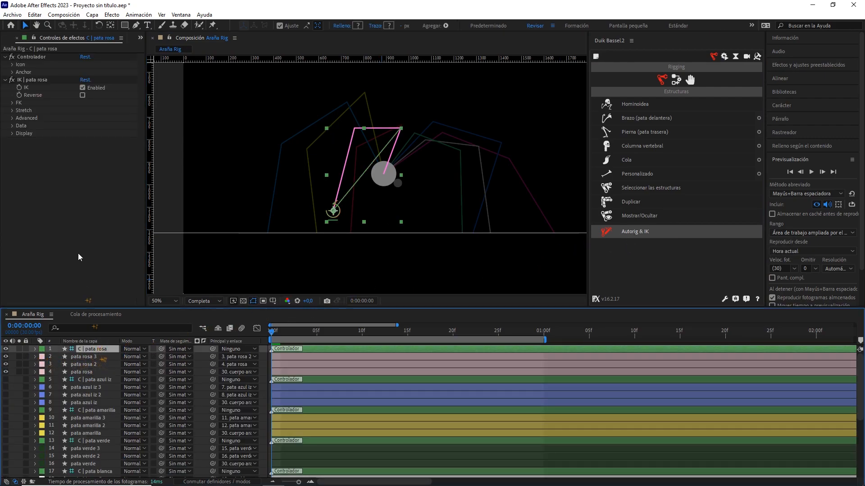
pyautogui.click(21, 133)
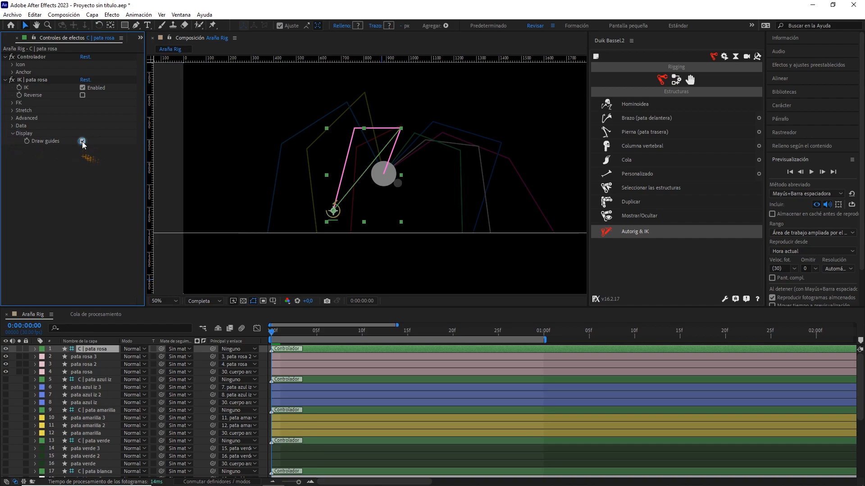
pyautogui.click(82, 141)
pyautogui.moveTo(272, 334)
pyautogui.mouseDown()
pyautogui.moveTo(428, 325)
pyautogui.moveTo(285, 326)
pyautogui.mouseUp()
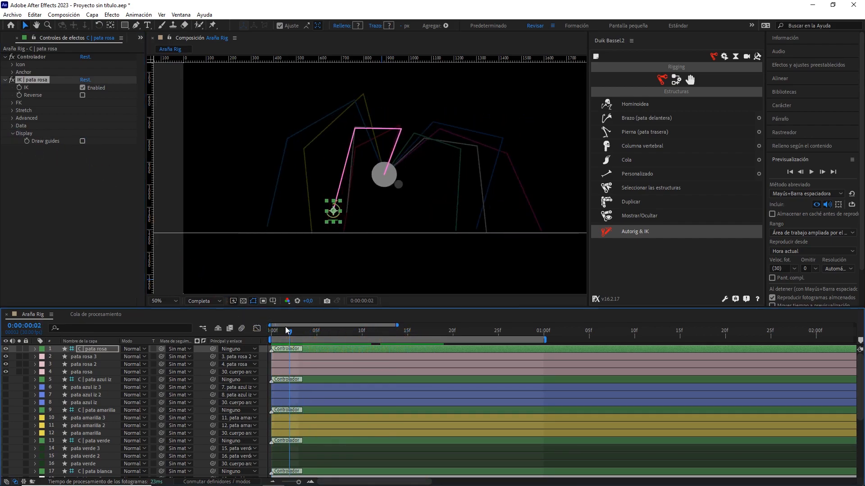
pyautogui.press('space')
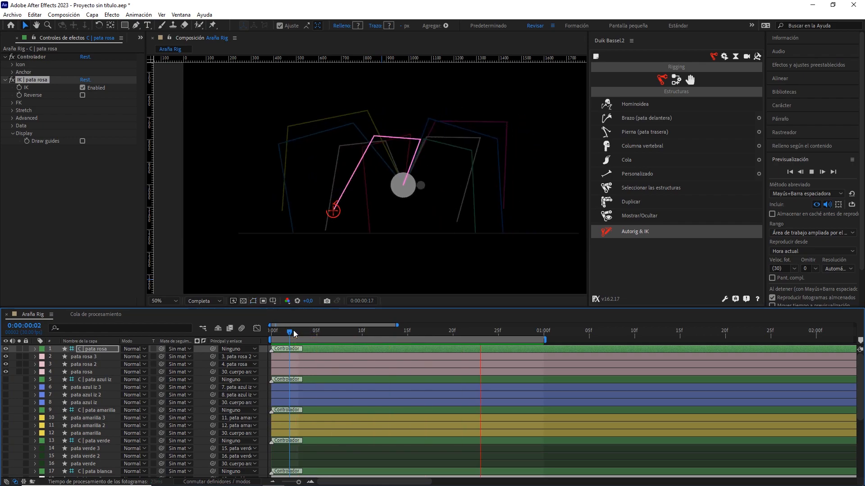
pyautogui.press('space')
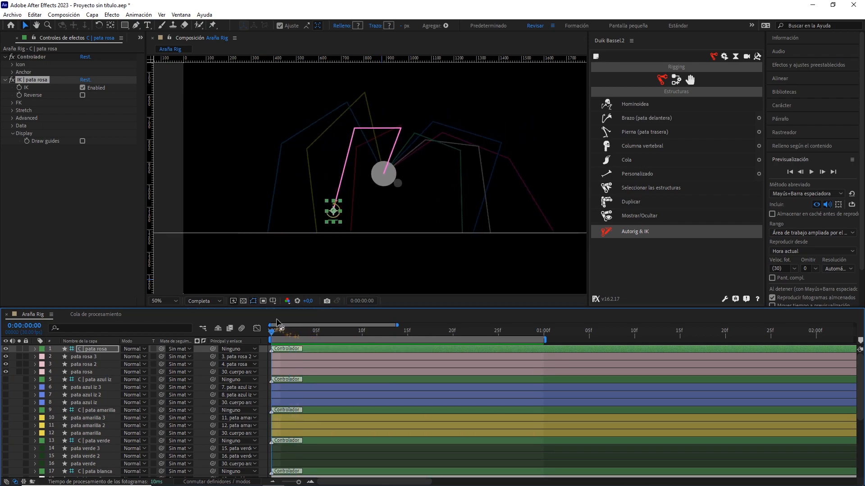
# Turn off Auto-Stretch in the IK | pata rosa effect and scrub the animation back to the first frame.
pyautogui.click(12, 111)
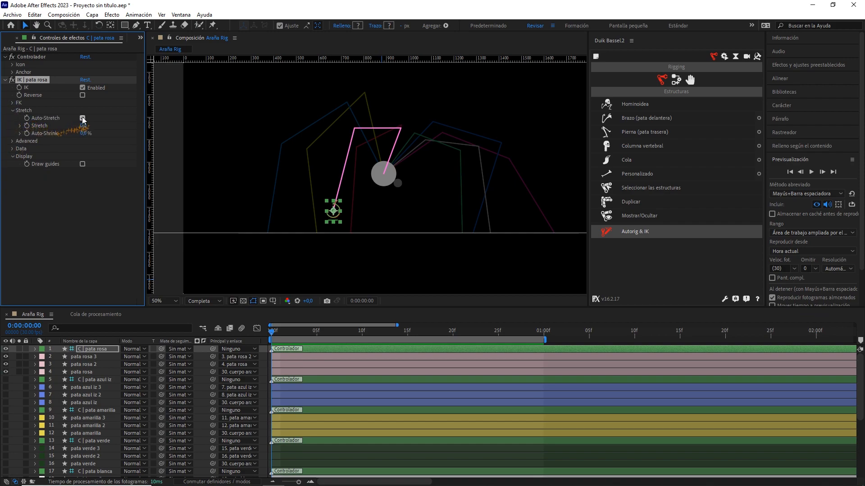
pyautogui.click(5, 80)
pyautogui.moveTo(309, 331); pyautogui.dragTo(252, 330)
# Hide the C | pata rosa controller and the three pata rosa segments.
pyautogui.keyDown('shift'); pyautogui.click(90, 372); pyautogui.keyUp('shift')
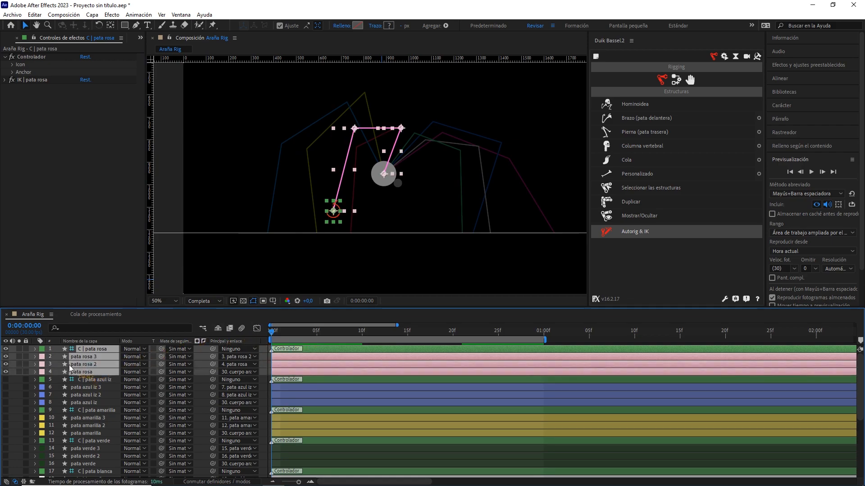
pyautogui.click(7, 349)
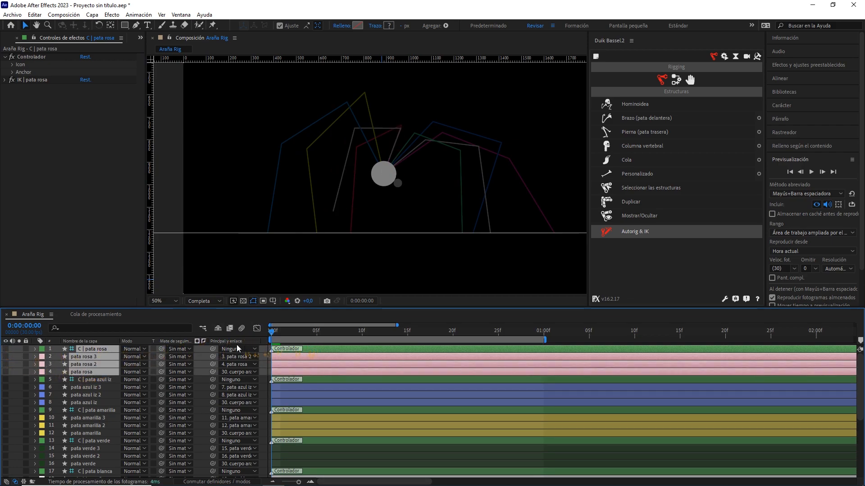
pyautogui.click(200, 349)
# Show the pink leg's four layers to compare them with the reference, and hide them again.
pyautogui.scroll(1, 407, 182)
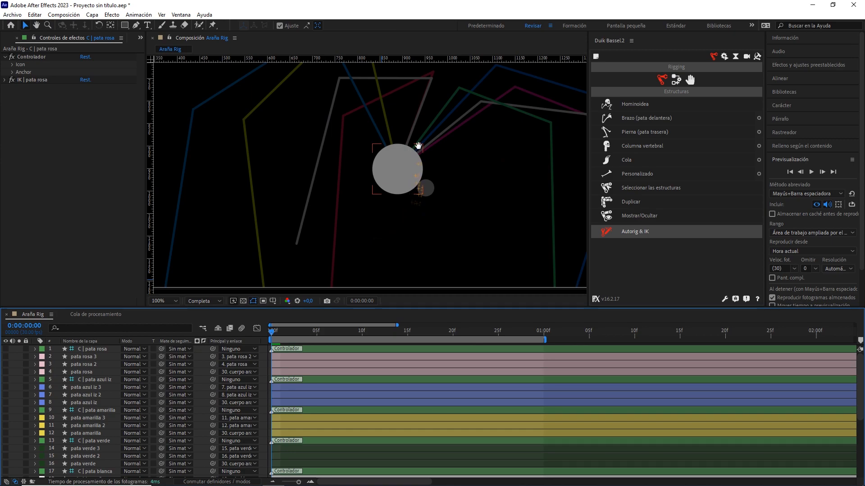
pyautogui.moveTo(418, 148); pyautogui.dragTo(401, 172)
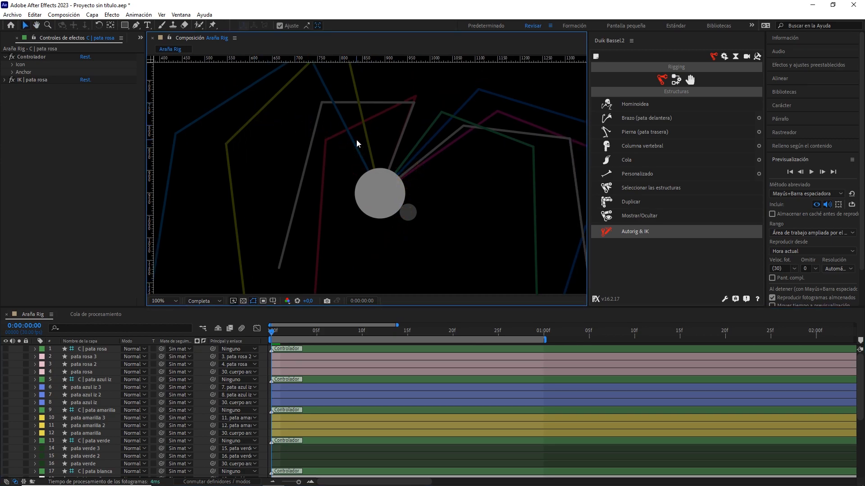
pyautogui.click(95, 349)
pyautogui.keyDown('shift'); pyautogui.click(85, 372); pyautogui.keyUp('shift')
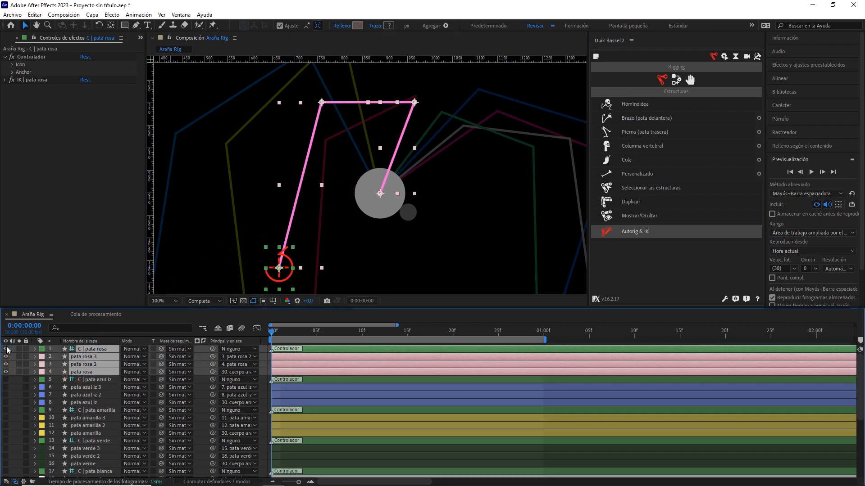
pyautogui.click(6, 349)
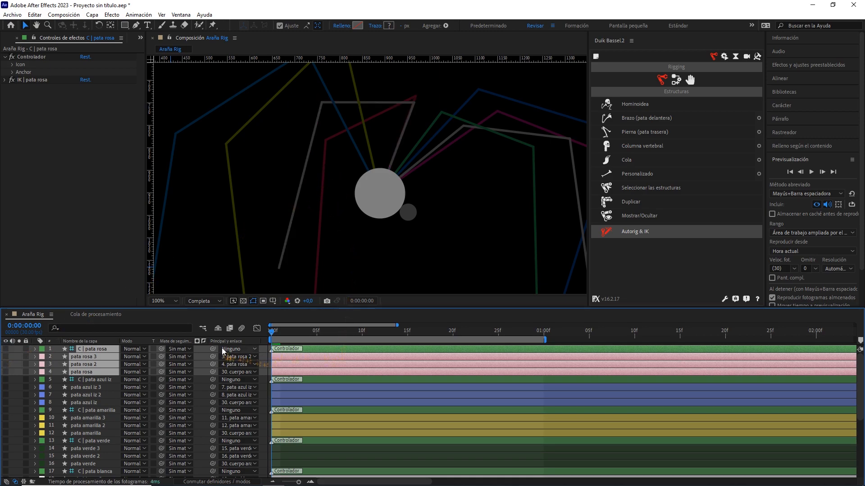
pyautogui.press('F2')
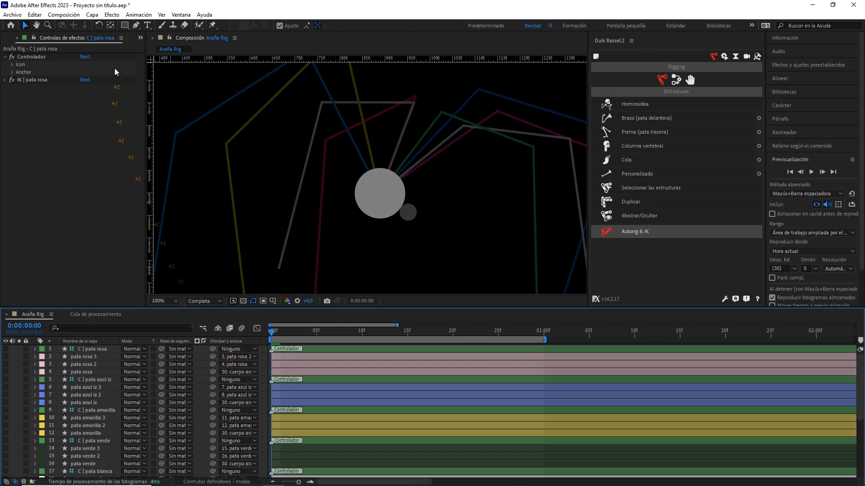
# Draw a straight Pen segment from the body's center to the red reference leg's first joint and make its stroke white.
pyautogui.click(135, 25)
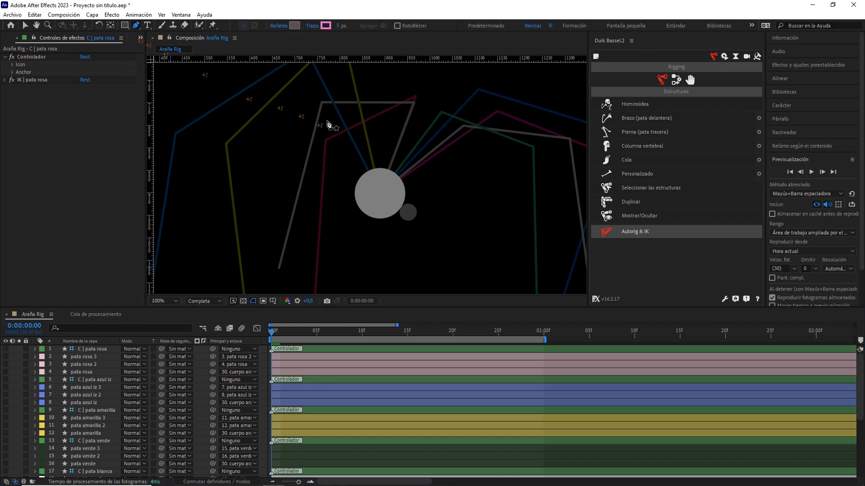
pyautogui.click(381, 193)
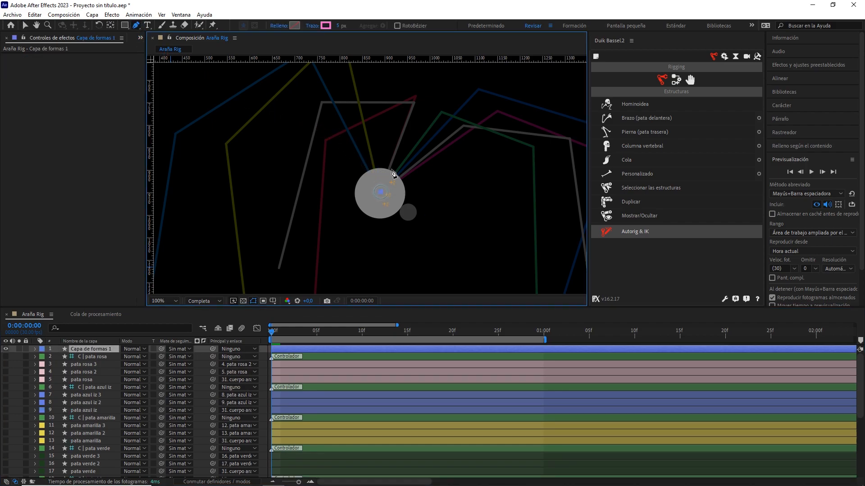
pyautogui.click(416, 96)
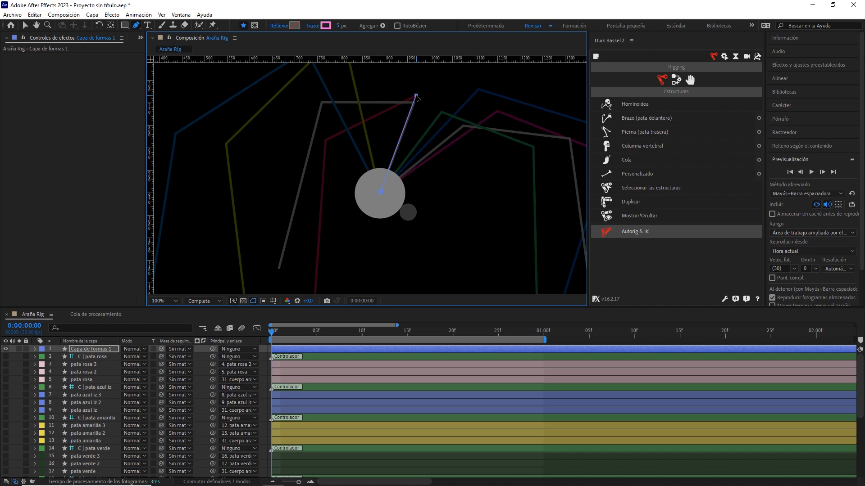
pyautogui.click(325, 25)
pyautogui.moveTo(226, 187); pyautogui.dragTo(185, 165)
pyautogui.click(381, 167)
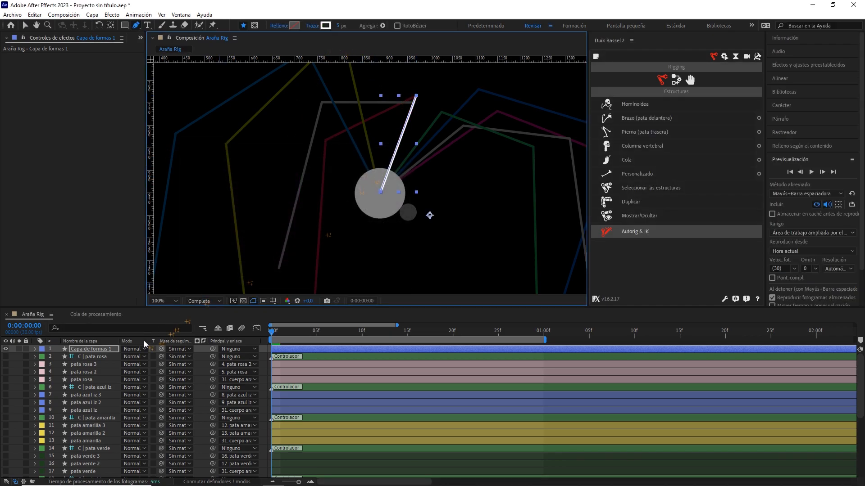
# Rename the new shape layer as pata blanca and set its label color to white.
pyautogui.press('Return')
pyautogui.write('pata b')
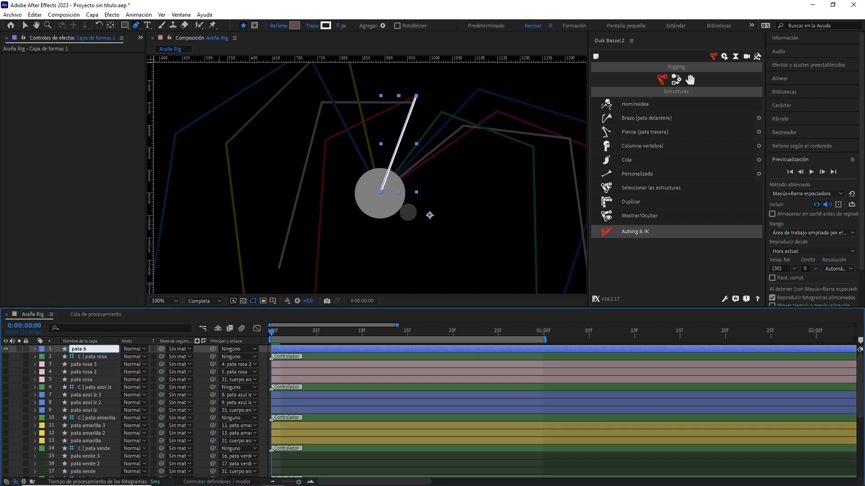
pyautogui.write('lanca')
pyautogui.click(42, 349)
pyautogui.click(61, 205)
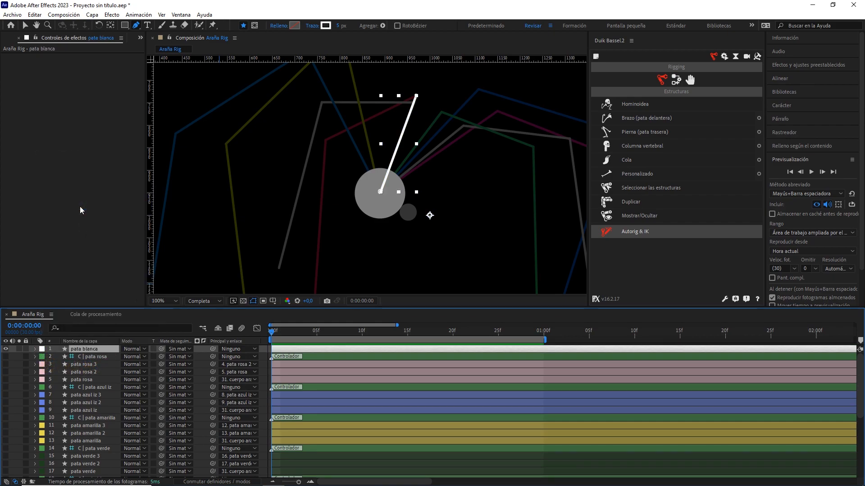
# Align the pata blanca segment's lower end with the body's center and move the layer's anchor point onto it.
pyautogui.press('v')
pyautogui.press('.')
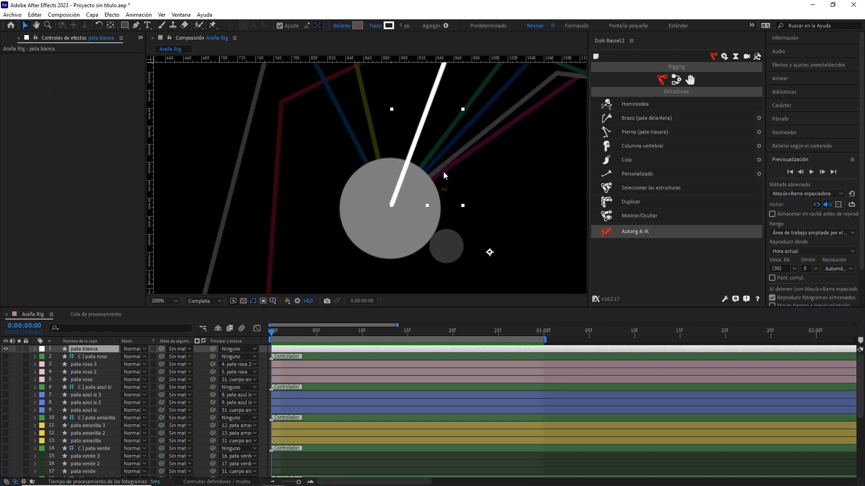
pyautogui.click(400, 199)
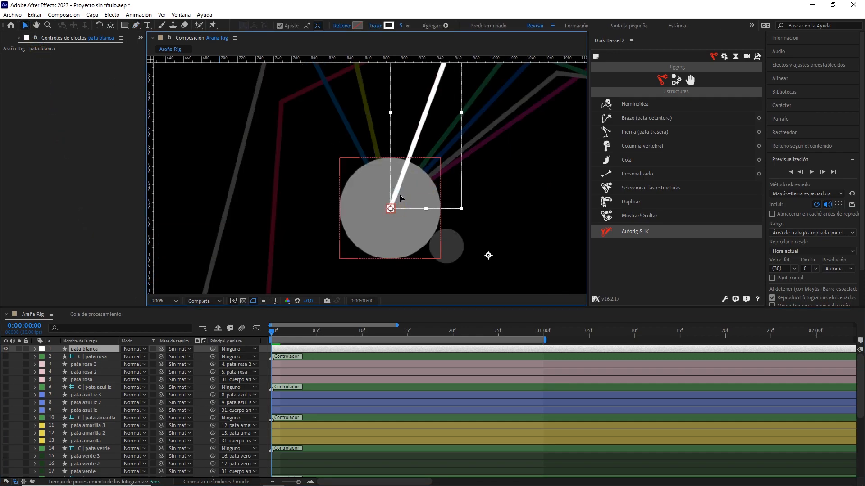
pyautogui.click(110, 25)
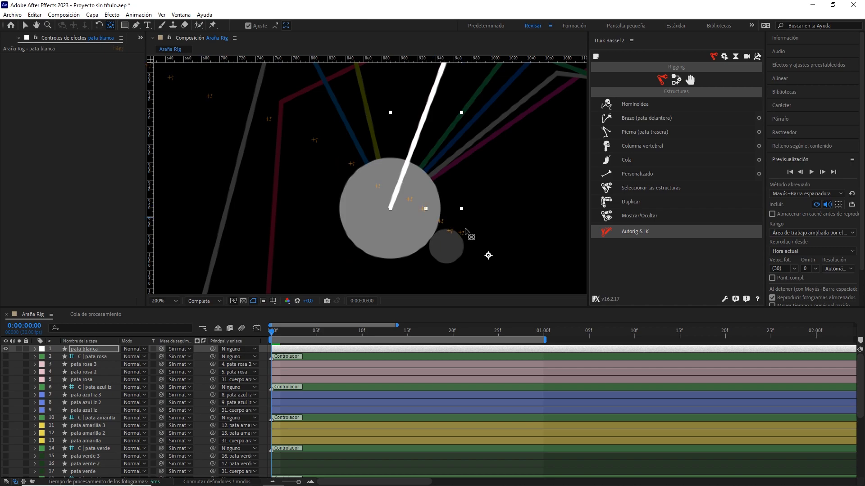
pyautogui.moveTo(488, 256); pyautogui.dragTo(391, 212)
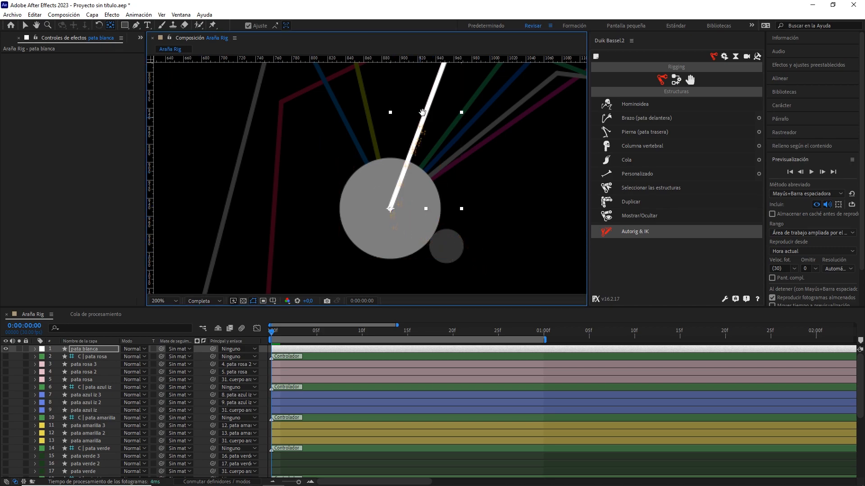
# Reposition the pata blanca segment's upper vertex exactly on the red reference leg's first joint with the Pen tool.
pyautogui.moveTo(421, 118); pyautogui.dragTo(390, 218)
pyautogui.moveTo(425, 151); pyautogui.dragTo(422, 158)
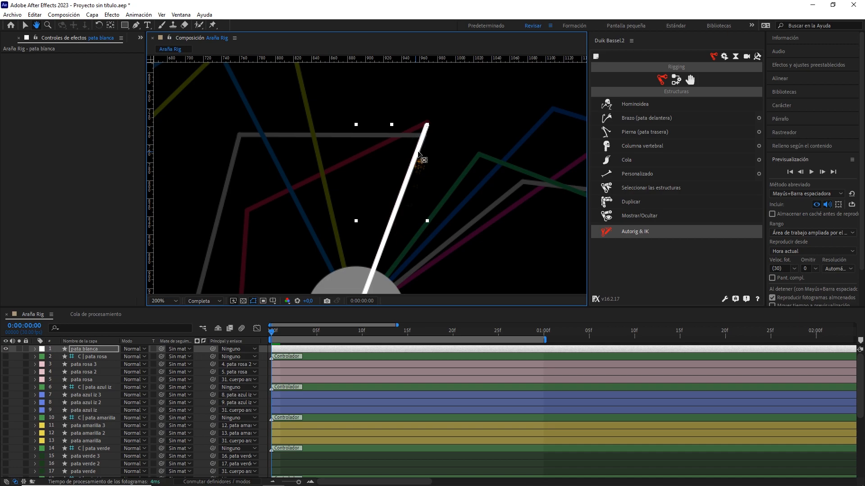
pyautogui.click(135, 25)
pyautogui.click(427, 125)
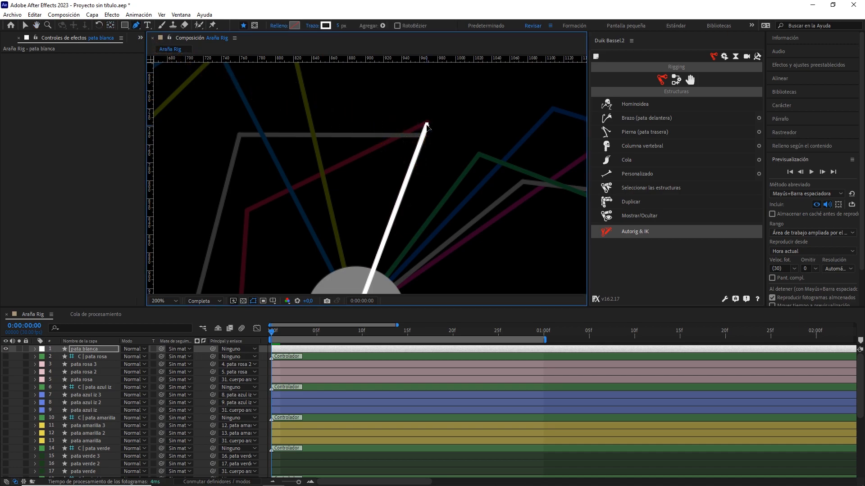
pyautogui.moveTo(427, 127)
pyautogui.mouseDown()
pyautogui.moveTo(427, 161)
pyautogui.moveTo(428, 123)
pyautogui.mouseUp()
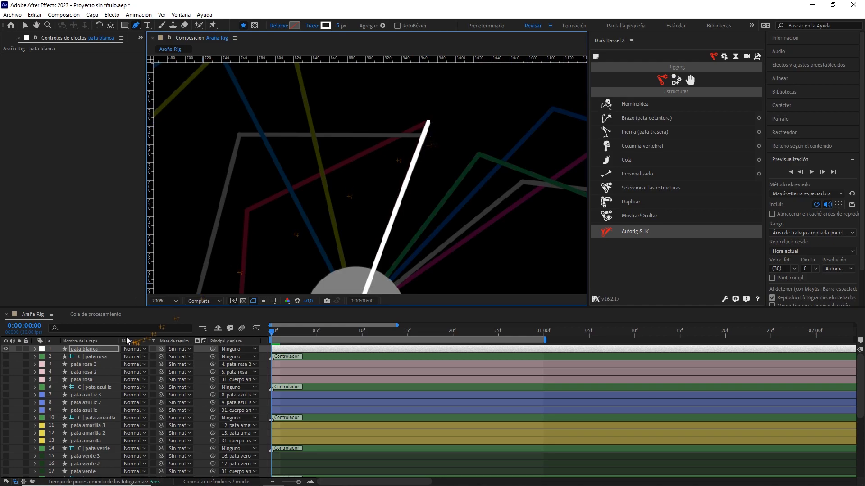
# Set the pata blanca stroke's line cap to Fin redondo and its line join to Unión redonda.
pyautogui.click(104, 348)
pyautogui.click(35, 350)
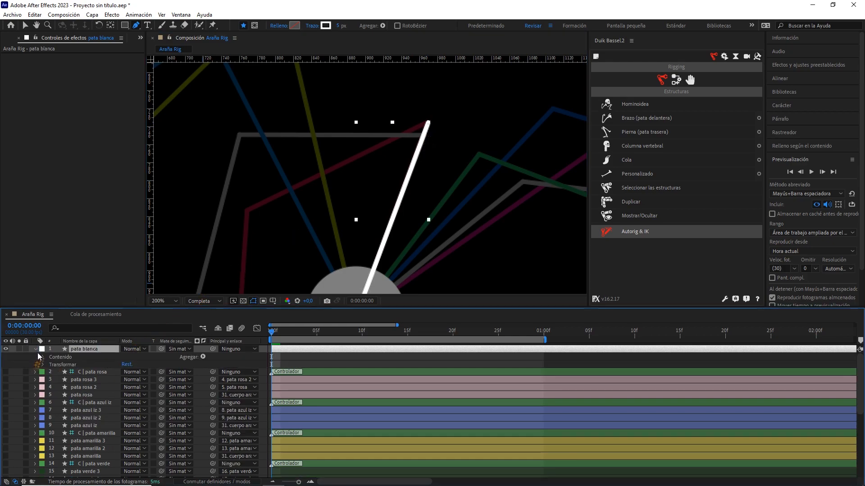
pyautogui.click(43, 357)
pyautogui.click(51, 364)
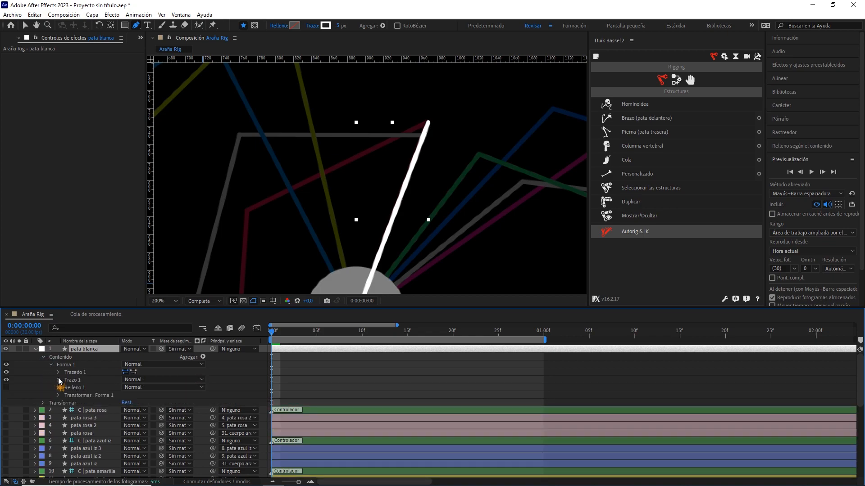
pyautogui.click(58, 380)
pyautogui.click(157, 418)
pyautogui.click(154, 437)
pyautogui.click(157, 425)
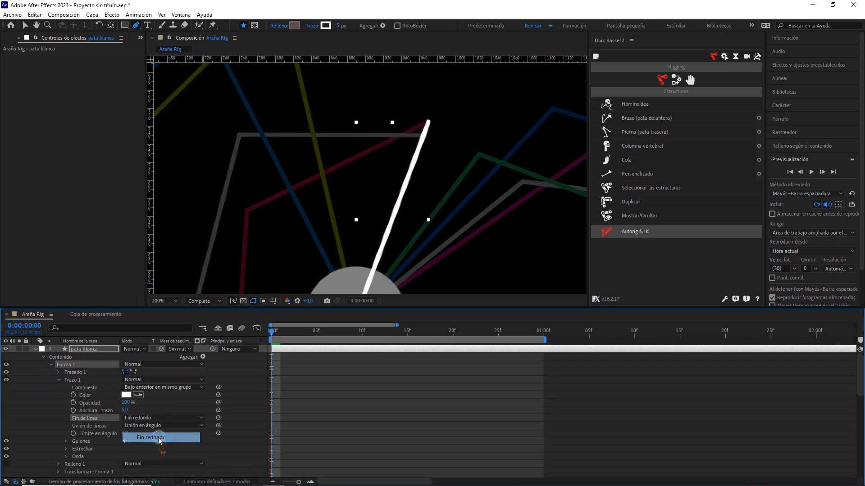
pyautogui.click(155, 445)
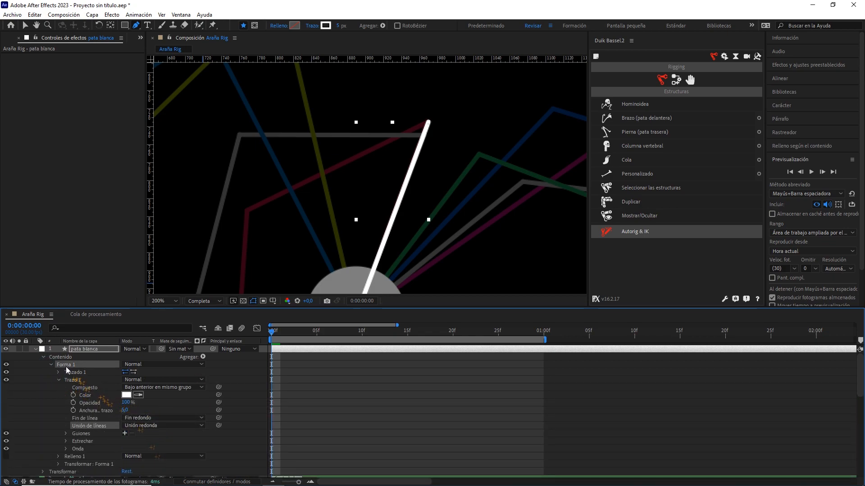
pyautogui.click(36, 349)
# Duplicate pata blanca and reshape the copy into a segment from the red reference leg's first joint to its second joint.
pyautogui.click(80, 350)
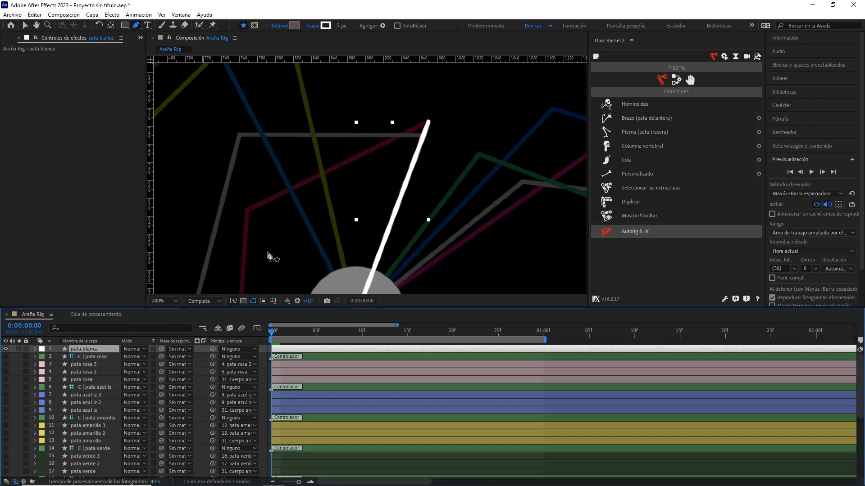
pyautogui.hotkey('ctrl', 'd')
pyautogui.press(',')
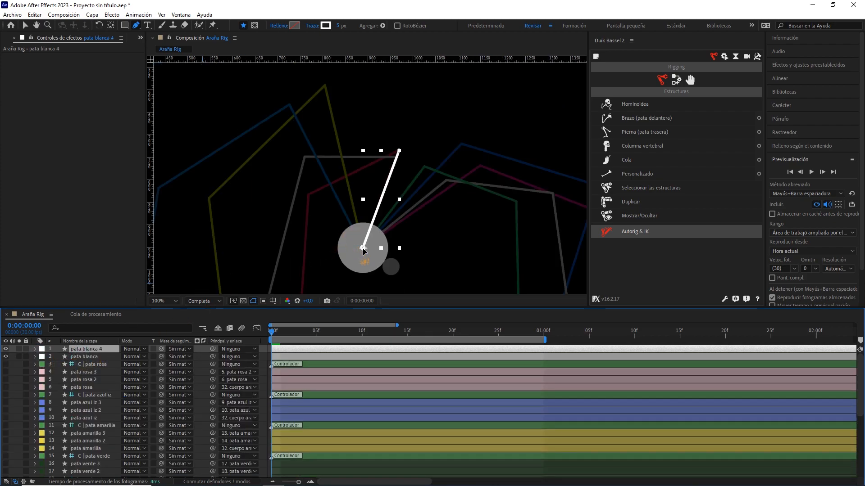
pyautogui.click(308, 194)
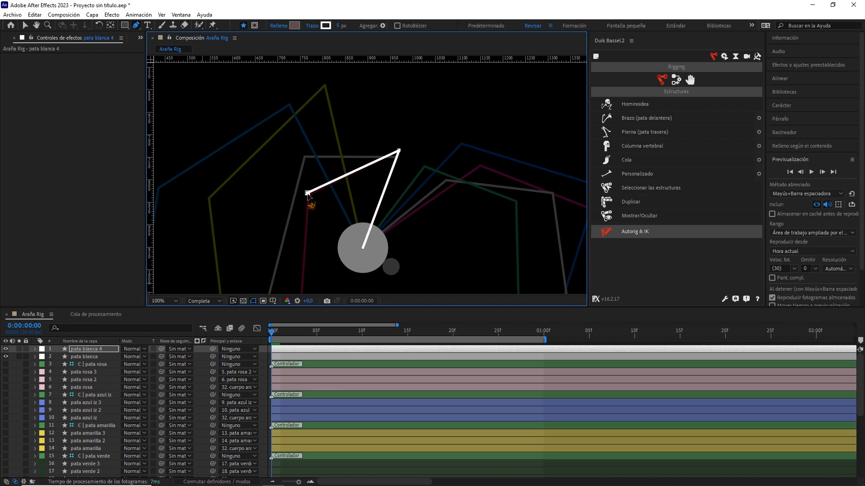
pyautogui.press('.')
pyautogui.moveTo(369, 192); pyautogui.dragTo(361, 179)
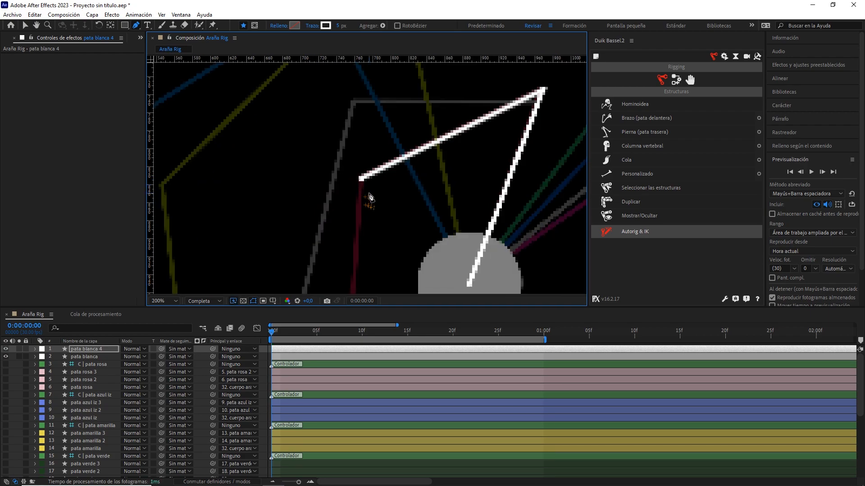
# Duplicate pata blanca 4 and reshape the copy into a segment from the red reference leg's second joint to its foot.
pyautogui.click(94, 349)
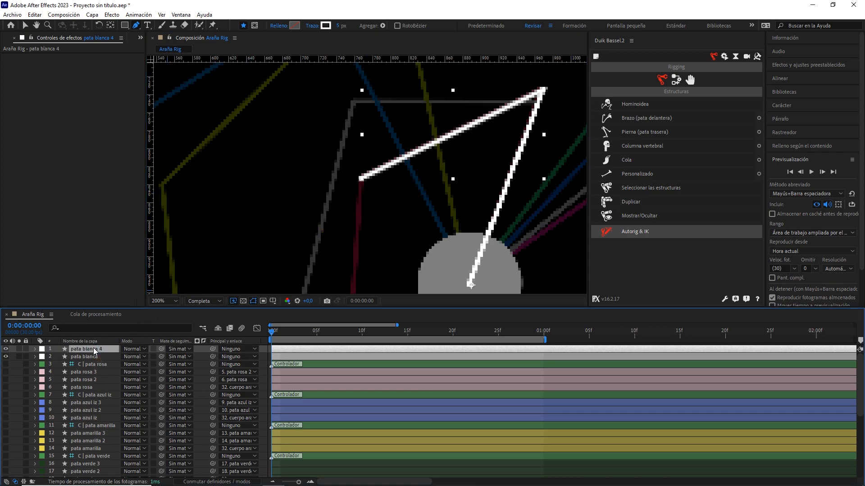
pyautogui.hotkey('ctrl', 'd')
pyautogui.press(',')
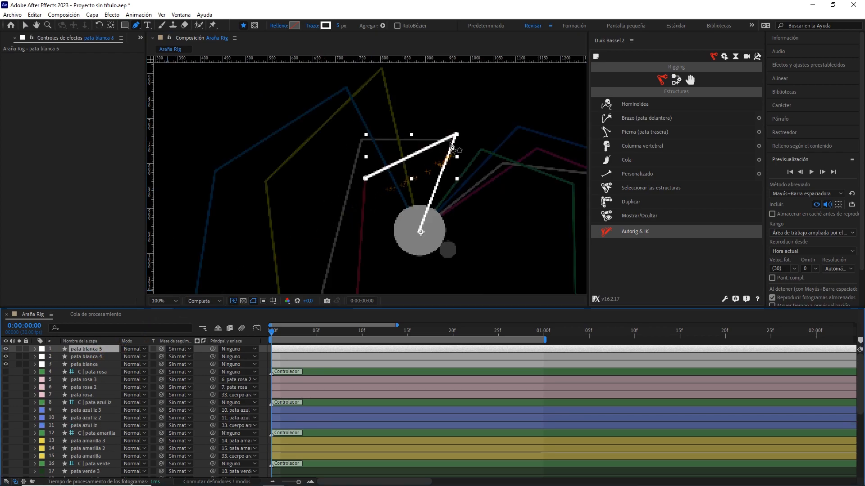
pyautogui.moveTo(457, 135); pyautogui.dragTo(365, 286)
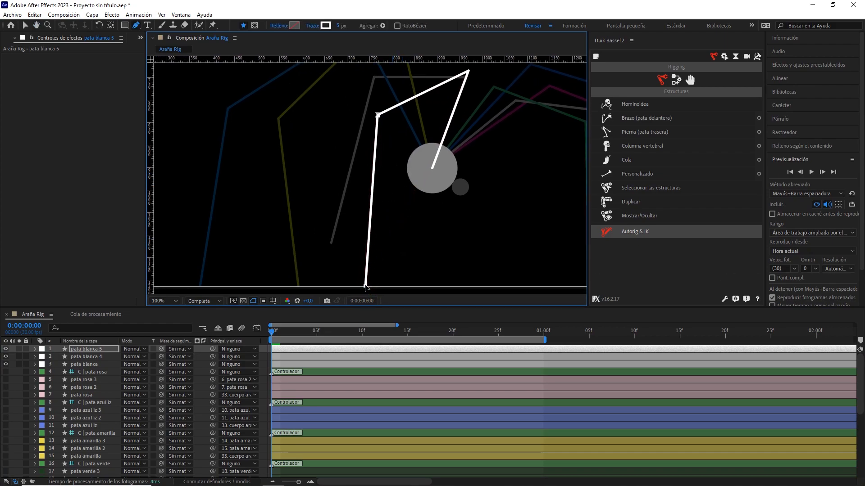
# Parent pata blanca 5 to pata blanca 4, pata blanca 4 to pata blanca, and pata blanca to cuerpo araña.
pyautogui.click(83, 350)
pyautogui.moveTo(152, 353); pyautogui.dragTo(98, 358)
pyautogui.click(98, 358)
pyautogui.moveTo(212, 357); pyautogui.dragTo(105, 364)
pyautogui.click(104, 363)
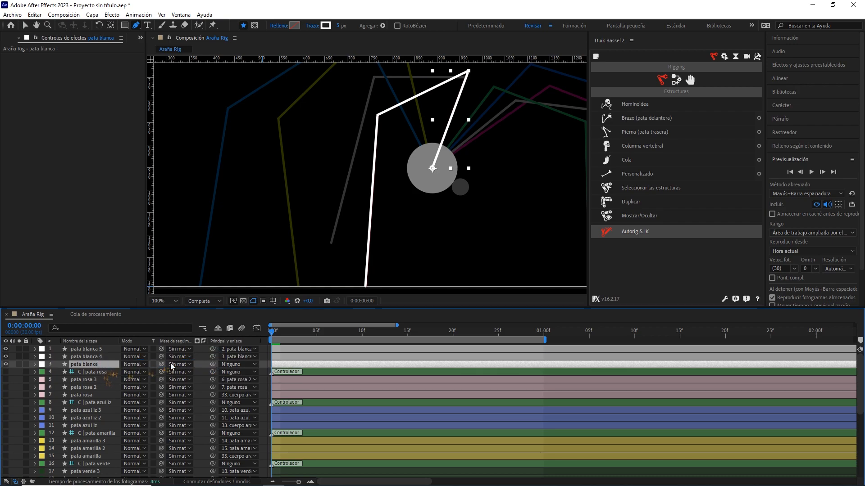
pyautogui.click(231, 365)
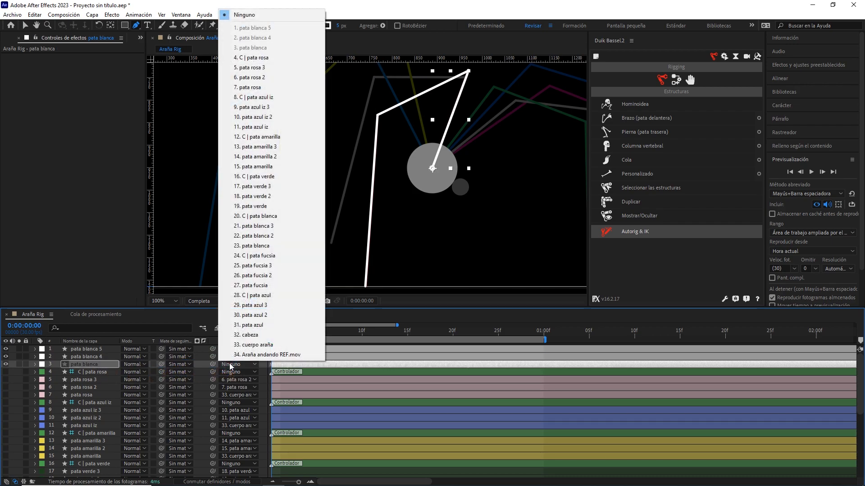
pyautogui.click(259, 345)
pyautogui.click(103, 350)
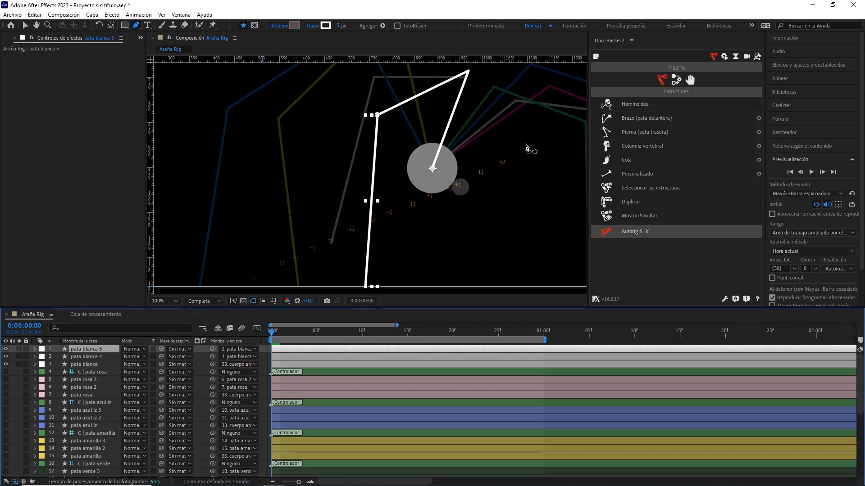
pyautogui.click(691, 80)
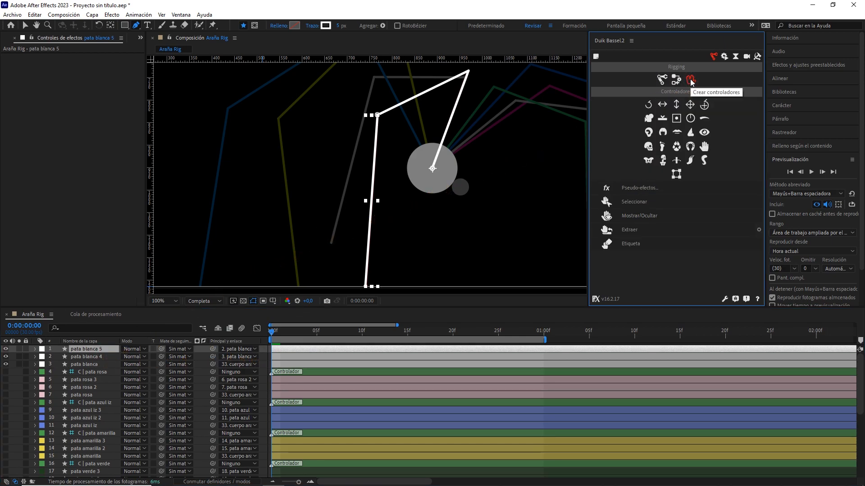
pyautogui.click(703, 107)
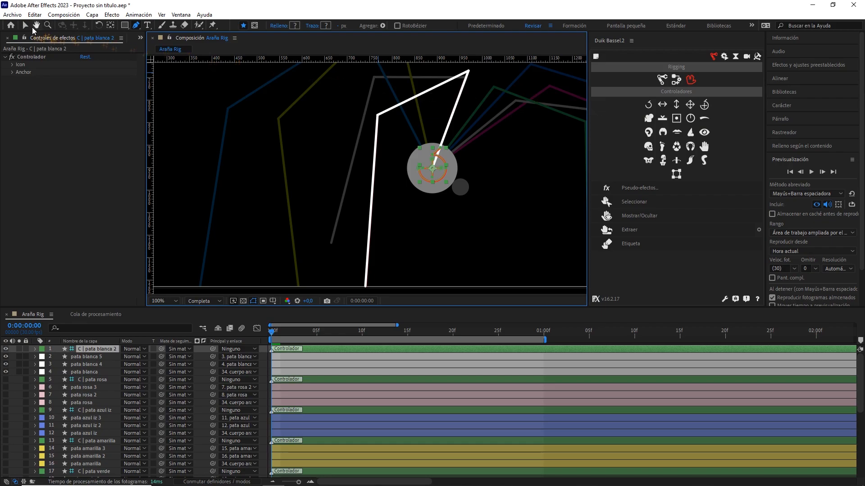
pyautogui.click(24, 27)
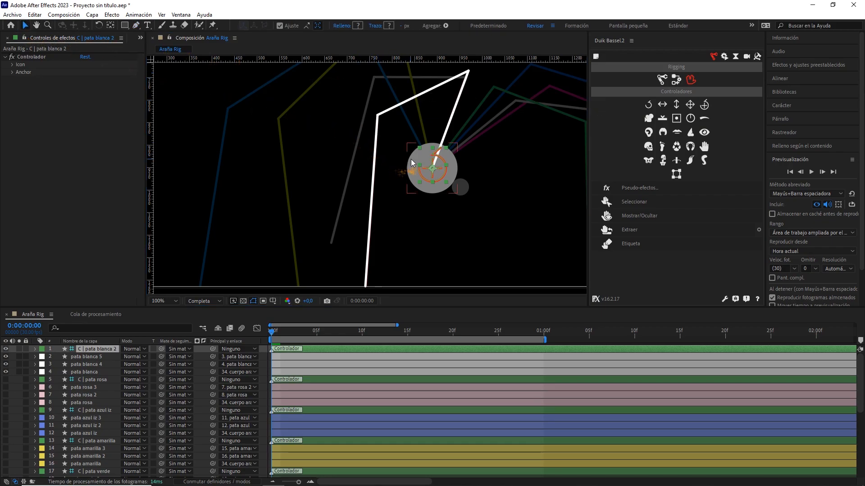
pyautogui.press('.')
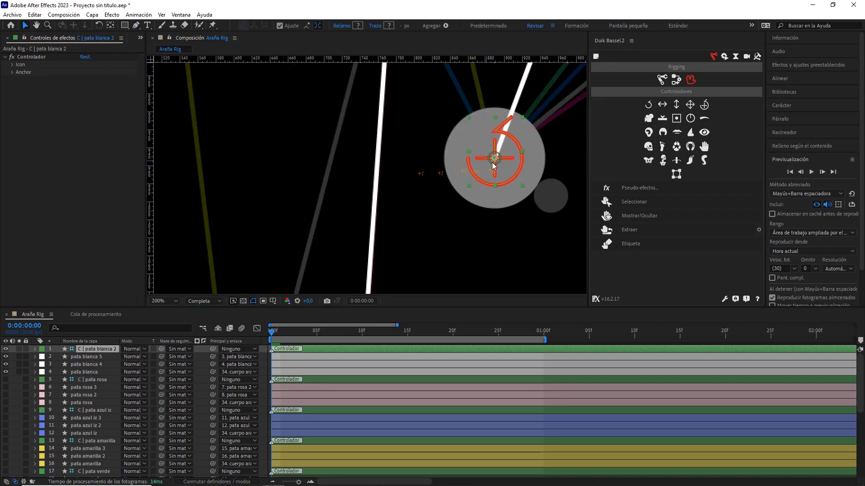
pyautogui.click(109, 352)
pyautogui.press('Delete')
pyautogui.press(',')
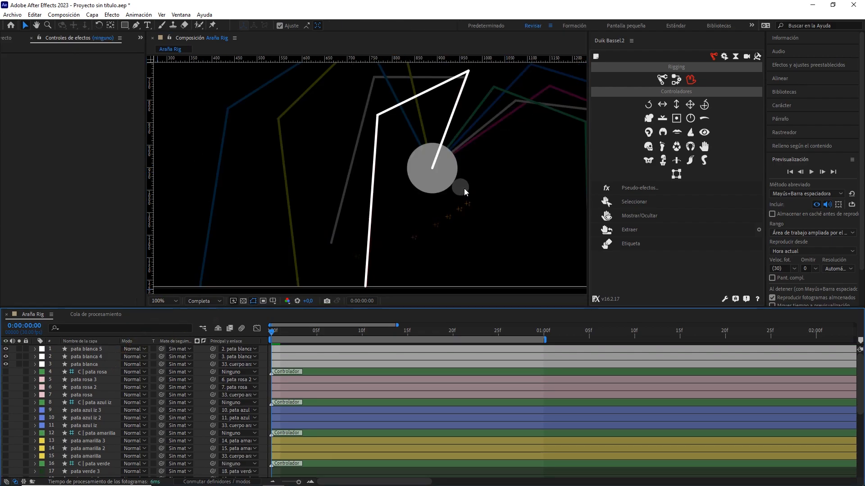
# Isolate pata blanca 4, move its anchor point to the joint it shares with pata blanca, and restore the other layers.
pyautogui.click(88, 353)
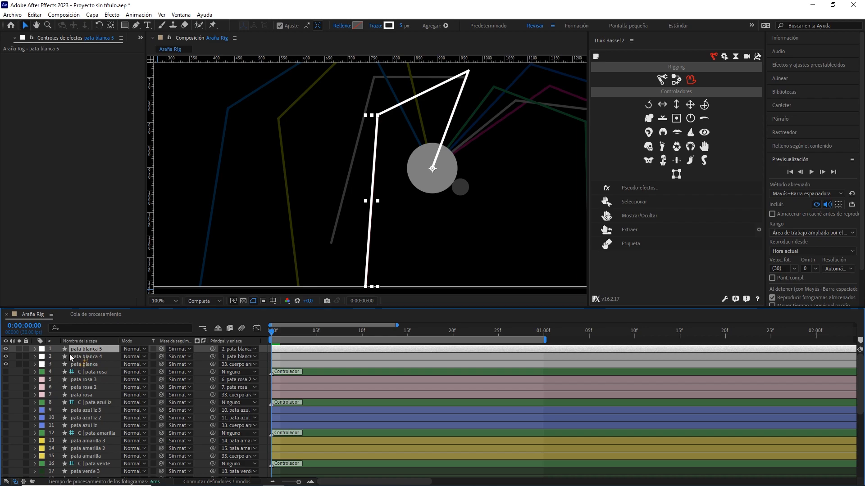
pyautogui.click(81, 357)
pyautogui.click(19, 357)
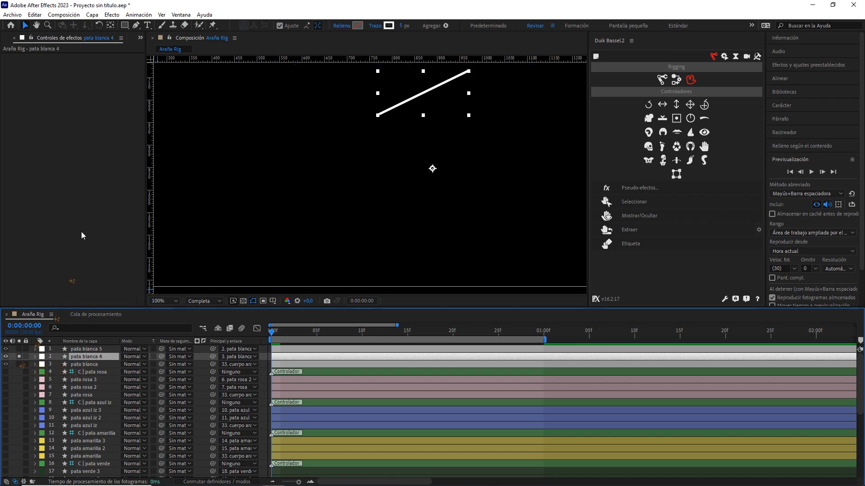
pyautogui.moveTo(366, 126); pyautogui.dragTo(329, 171)
pyautogui.moveTo(400, 209); pyautogui.dragTo(435, 117)
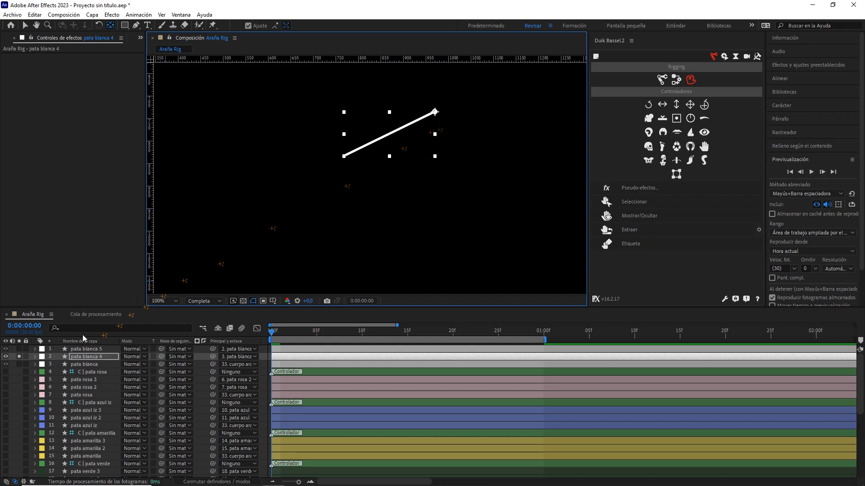
pyautogui.click(19, 356)
# Isolate pata blanca 5, move its anchor point to its upper end, and restore the other layers.
pyautogui.click(79, 350)
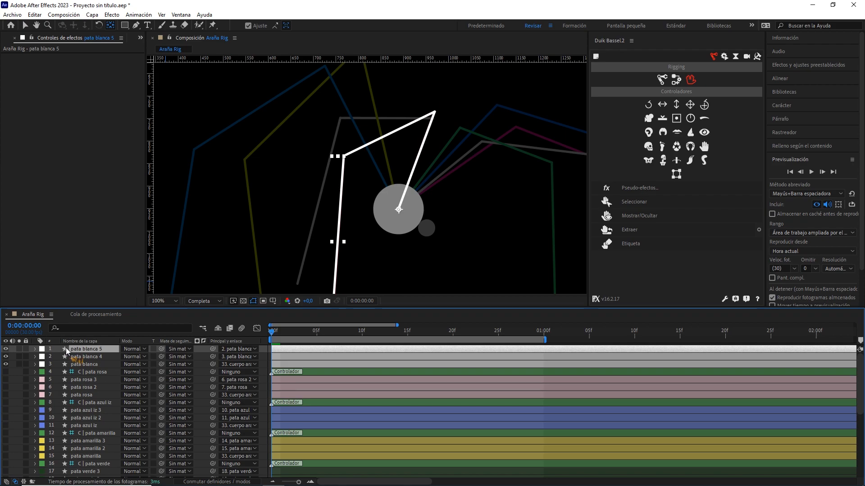
pyautogui.click(19, 349)
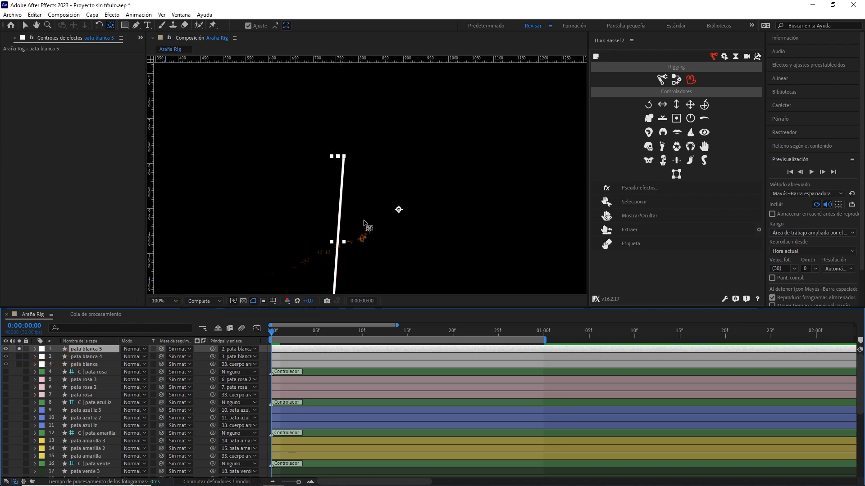
pyautogui.scroll(1, 365, 230)
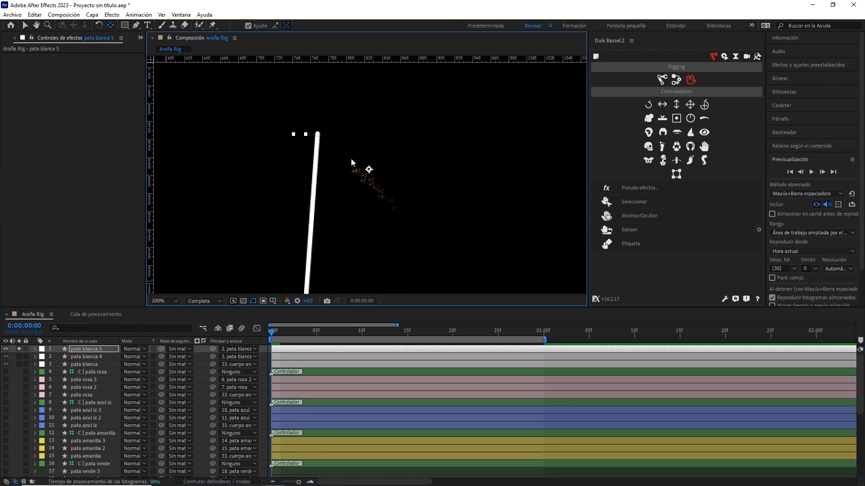
pyautogui.click(18, 349)
# Add a Duik position-and-rotation controller to pata blanca 5 and place it at the leg's foot on the ground line.
pyautogui.click(85, 351)
pyautogui.scroll(-1, 409, 202)
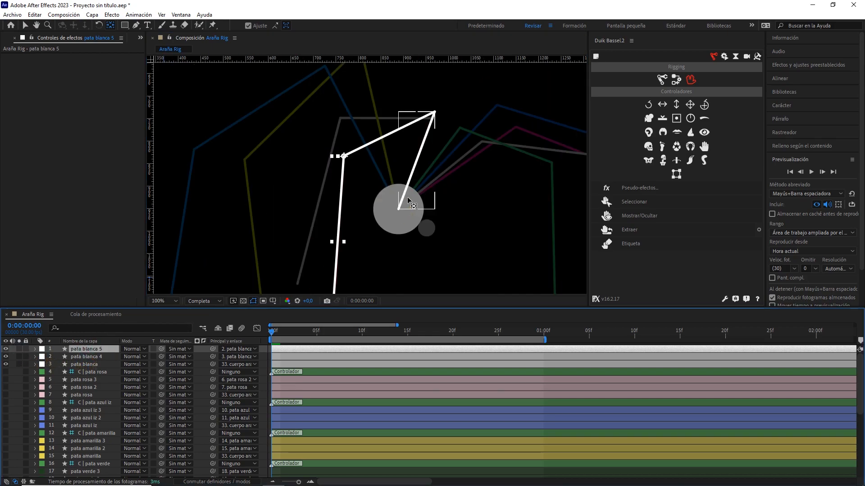
pyautogui.moveTo(424, 236); pyautogui.dragTo(402, 183)
pyautogui.press('y')
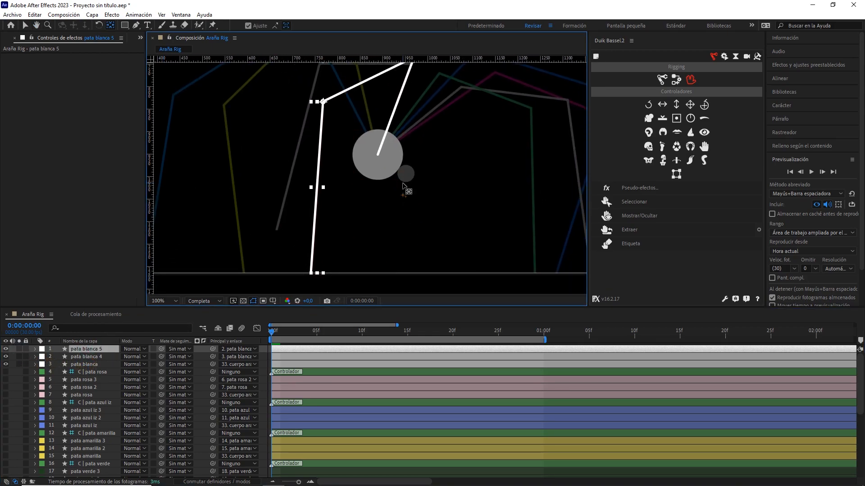
pyautogui.click(691, 81)
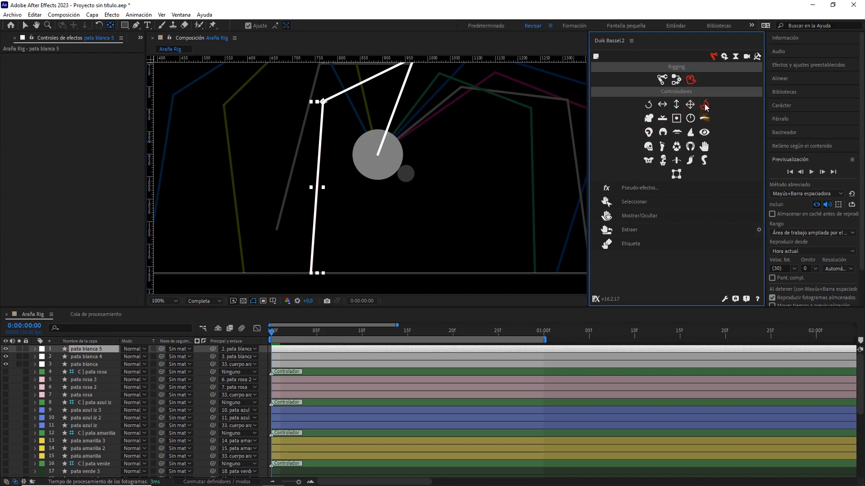
pyautogui.click(705, 107)
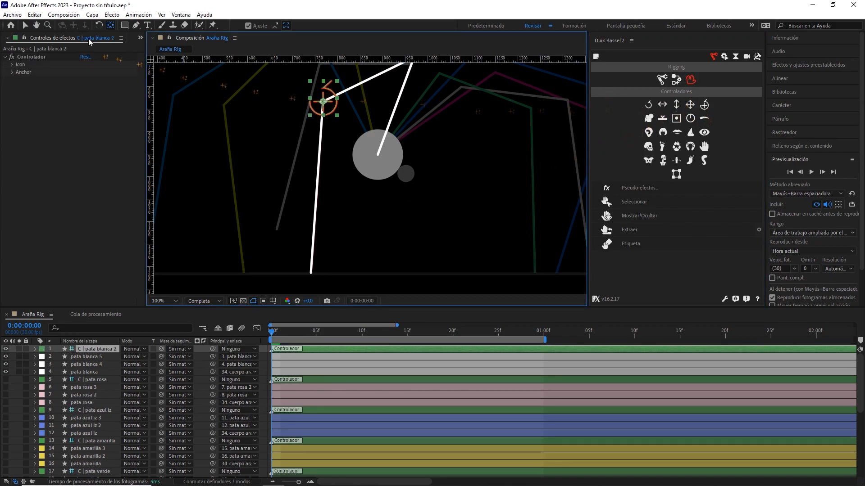
pyautogui.click(26, 27)
pyautogui.moveTo(330, 133); pyautogui.dragTo(319, 283)
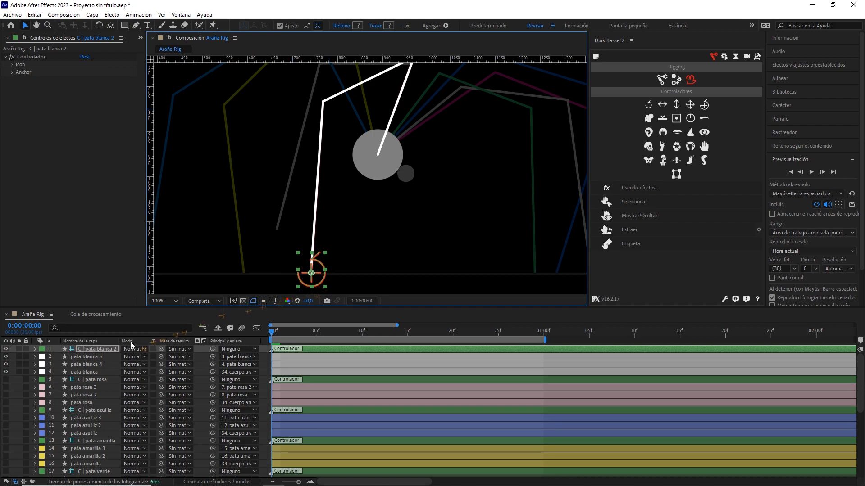
# Apply Duik Autorig & IK to pata blanca 4, pata blanca 5 and the controller C | pata blanca 2.
pyautogui.click(96, 364)
pyautogui.keyDown('shift'); pyautogui.click(96, 357); pyautogui.keyUp('shift')
pyautogui.keyDown('ctrl'); pyautogui.click(99, 353); pyautogui.keyUp('ctrl')
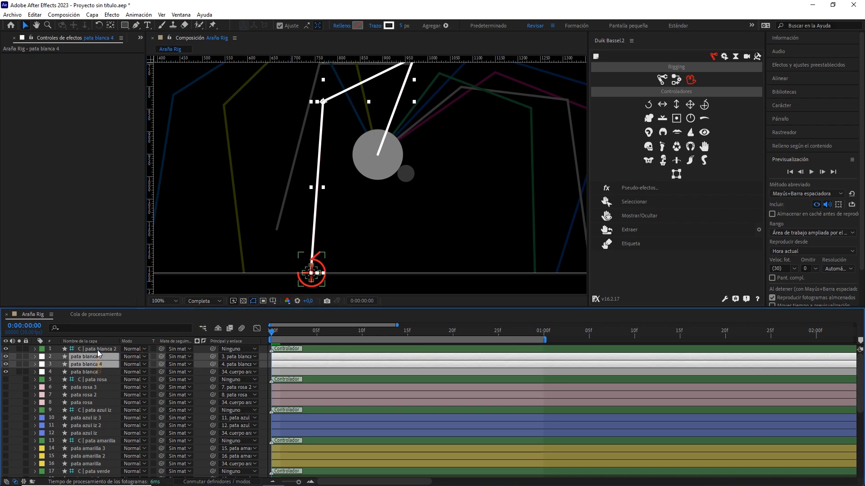
pyautogui.keyDown('shift'); pyautogui.click(97, 350); pyautogui.keyUp('shift')
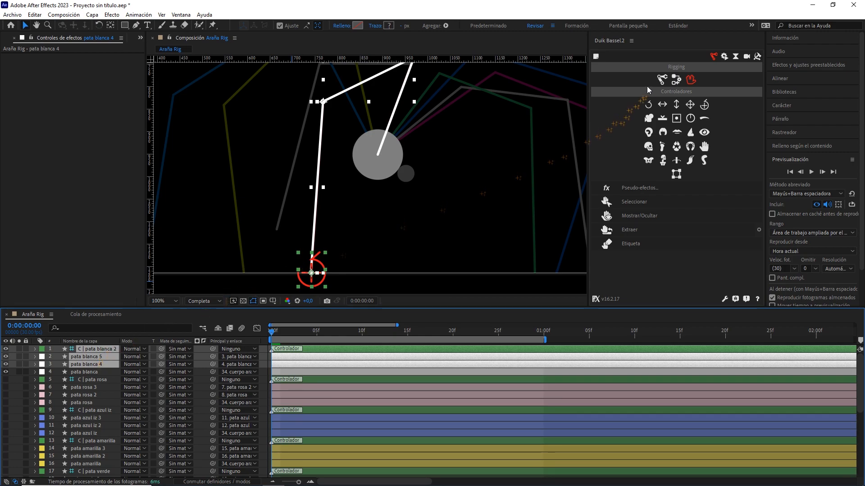
pyautogui.click(662, 80)
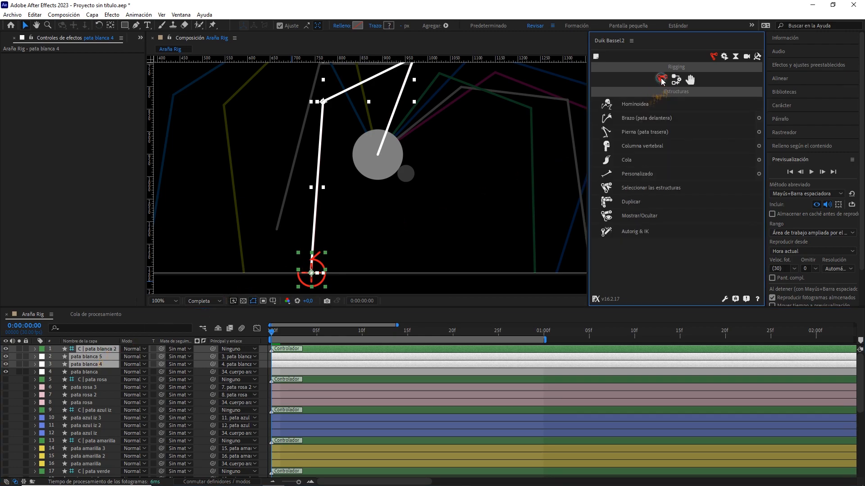
pyautogui.click(640, 231)
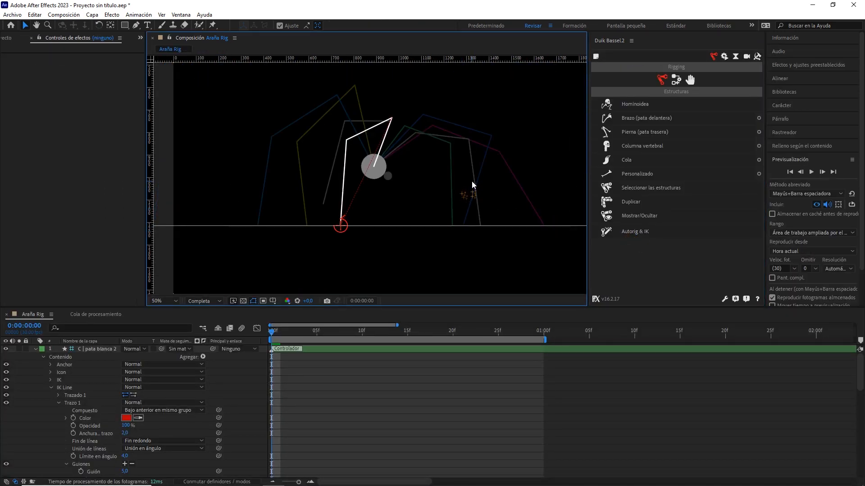
# Turn off Draw guides and Auto-Stretch in the IK effect of C | pata blanca 2 and collapse its properties.
pyautogui.moveTo(271, 331); pyautogui.dragTo(242, 331)
pyautogui.click(44, 353)
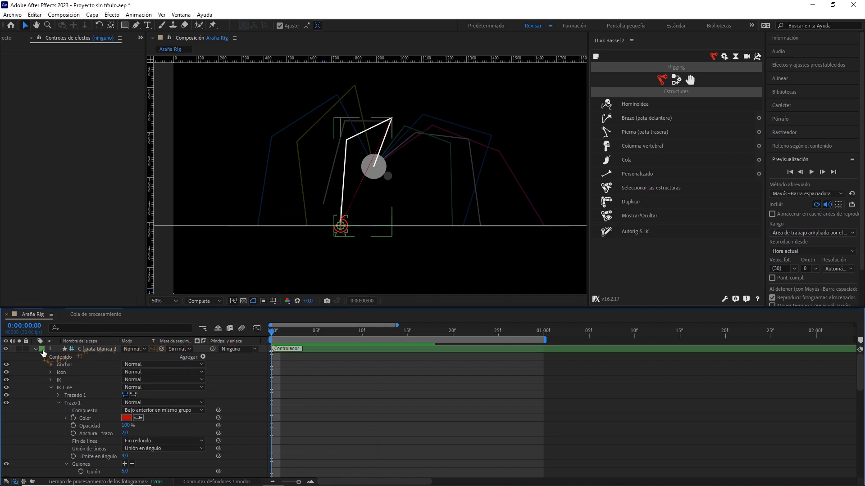
pyautogui.click(36, 349)
pyautogui.click(80, 350)
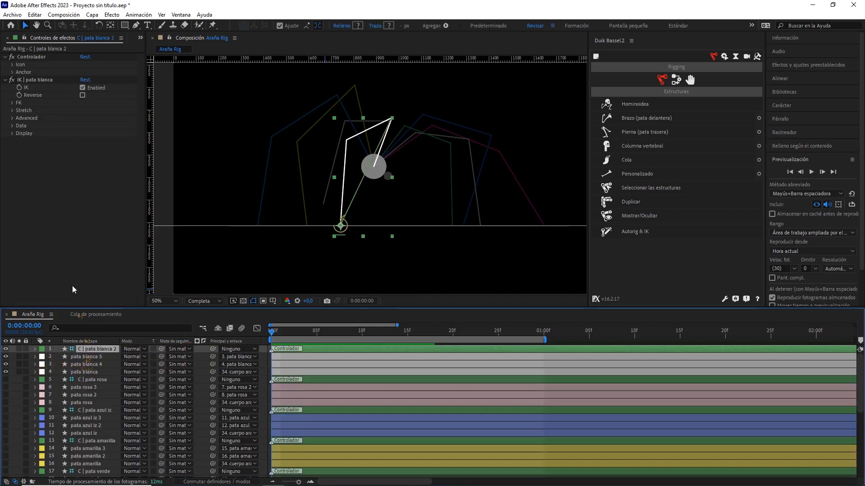
pyautogui.click(12, 135)
pyautogui.click(82, 142)
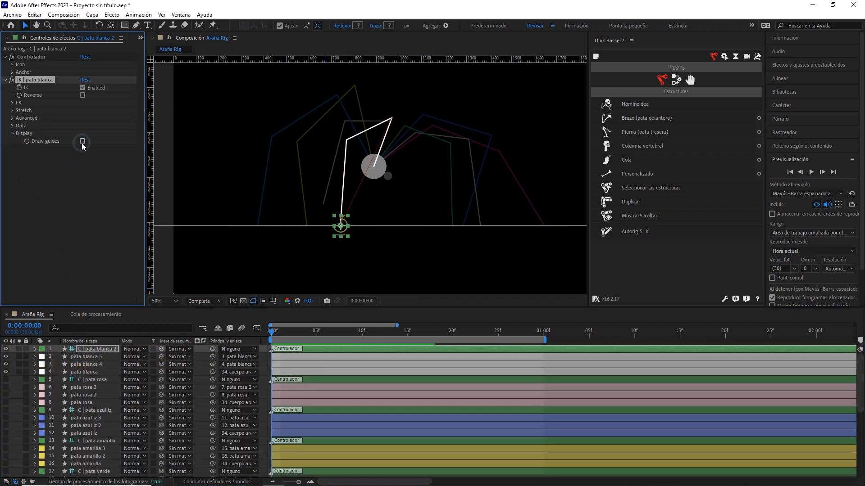
pyautogui.click(82, 118)
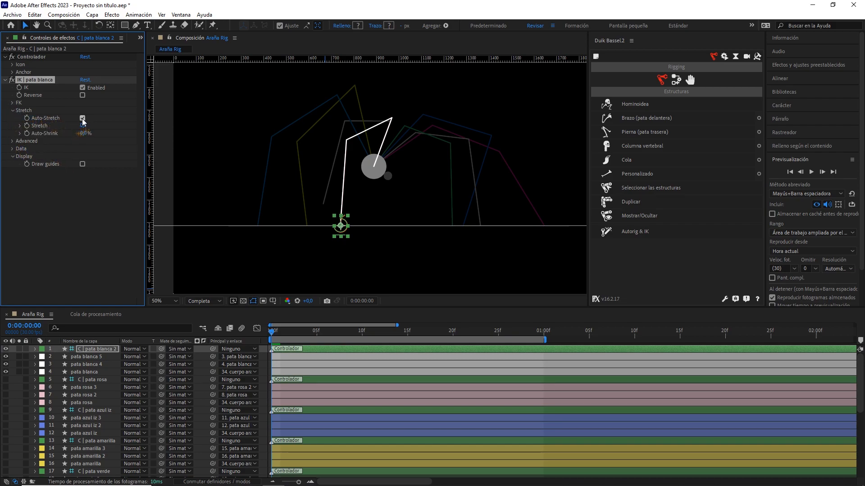
pyautogui.click(4, 80)
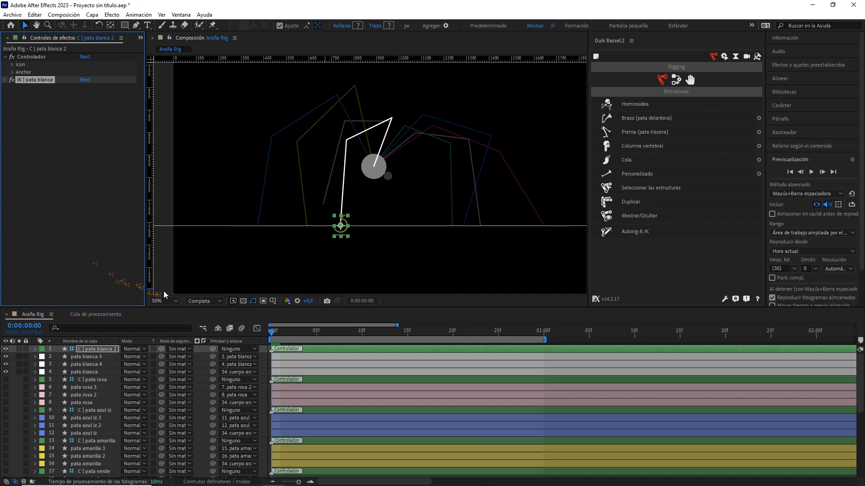
# Make all leg, controller and cabeza layers visible and hide the reference video layer.
pyautogui.click(199, 302)
pyautogui.click(204, 321)
pyautogui.click(168, 301)
pyautogui.click(172, 311)
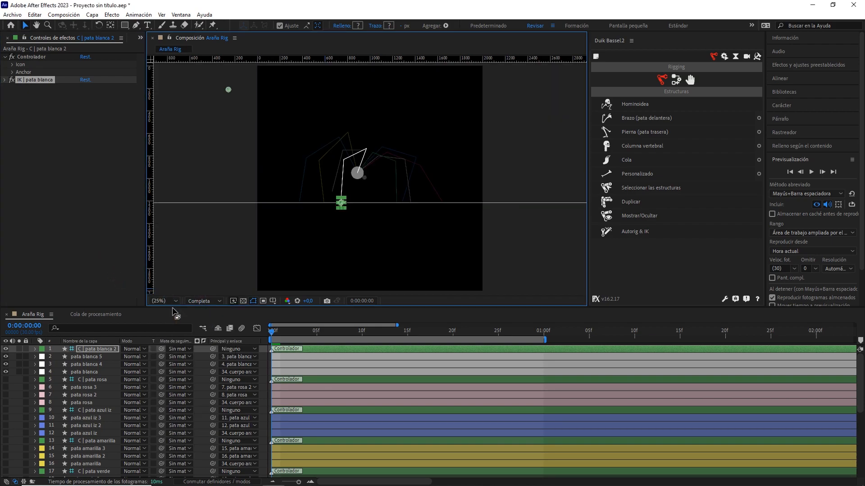
pyautogui.scroll(-6, 109, 402)
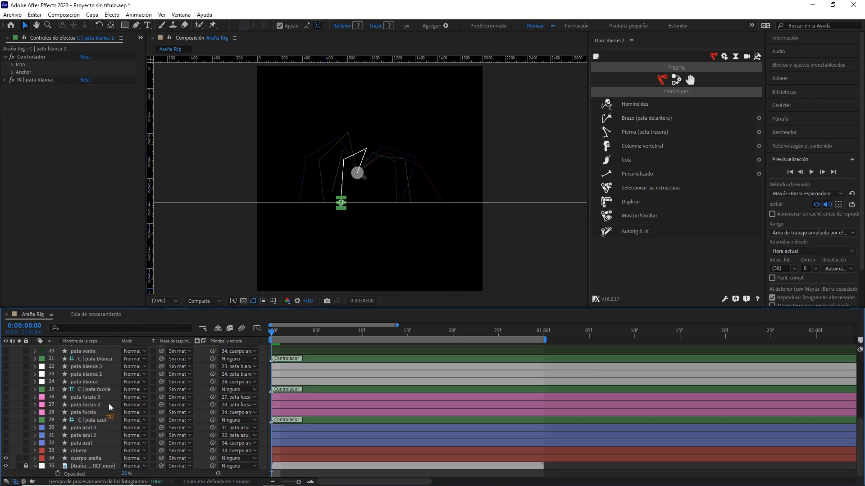
pyautogui.keyDown('shift'); pyautogui.click(84, 449); pyautogui.keyUp('shift')
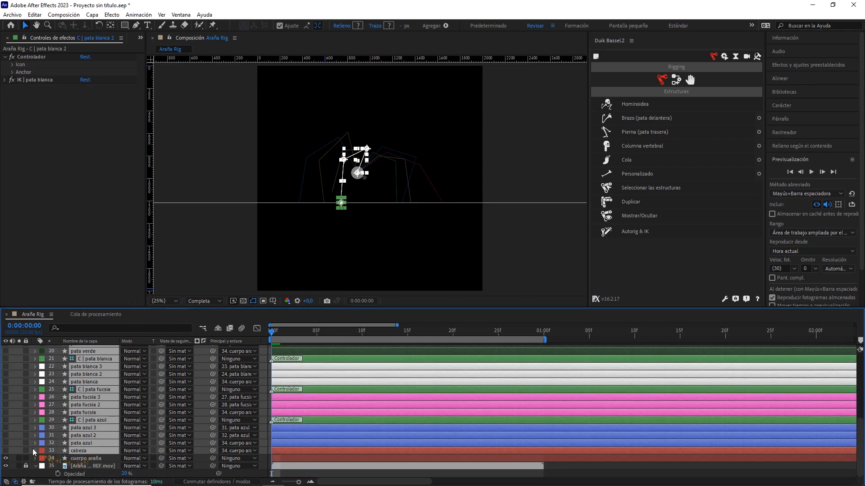
pyautogui.click(6, 451)
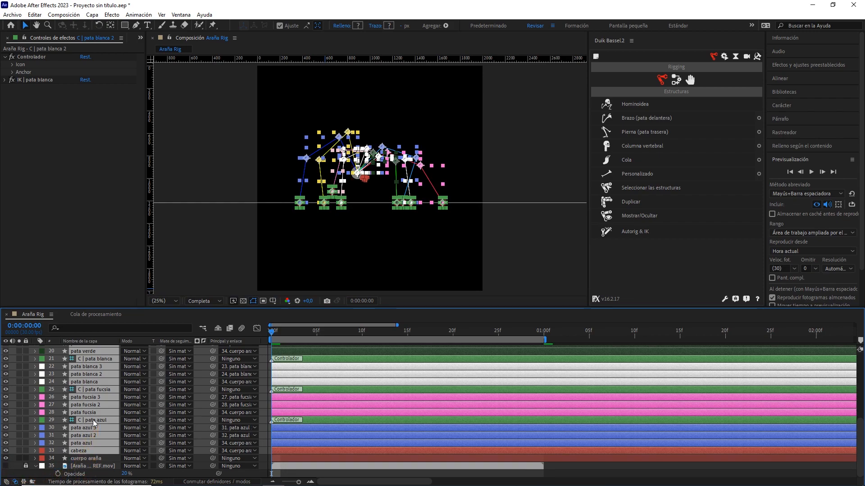
pyautogui.click(203, 423)
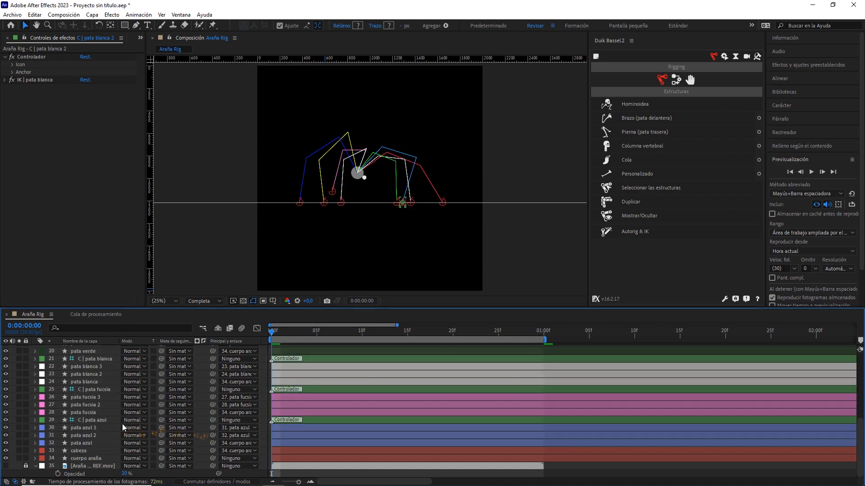
# Select the eight leg controller layers, from C | pata azul to C | pata blanca 2, and hide them.
pyautogui.click(98, 419)
pyautogui.keyDown('ctrl'); pyautogui.click(100, 390); pyautogui.keyUp('ctrl')
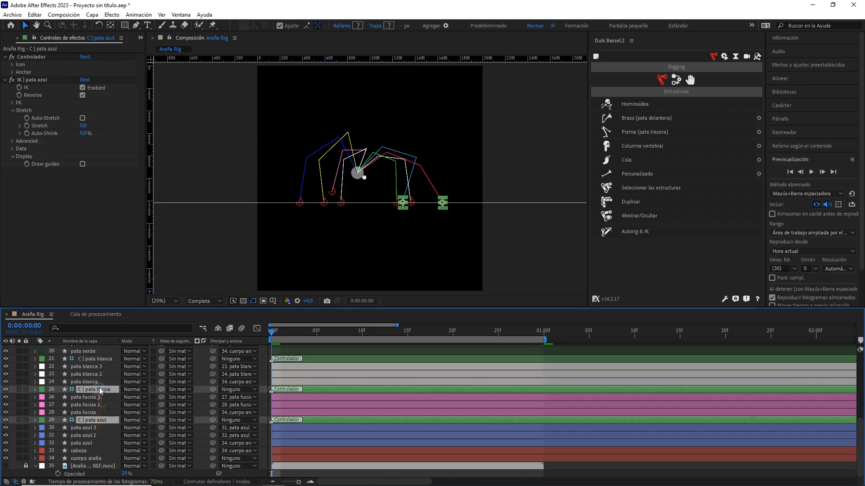
pyautogui.keyDown('ctrl'); pyautogui.click(97, 360); pyautogui.keyUp('ctrl')
pyautogui.scroll(4, 101, 406)
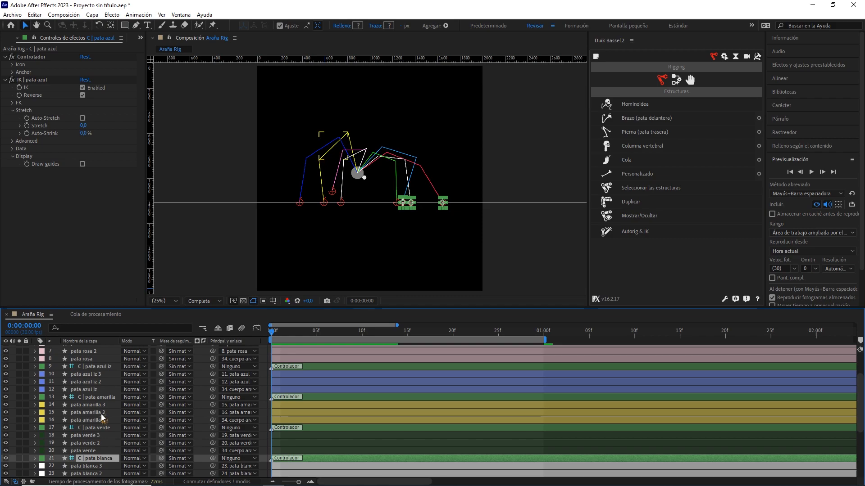
pyautogui.keyDown('ctrl'); pyautogui.click(94, 427); pyautogui.keyUp('ctrl')
pyautogui.keyDown('ctrl'); pyautogui.click(97, 396); pyautogui.keyUp('ctrl')
pyautogui.keyDown('ctrl'); pyautogui.click(97, 366); pyautogui.keyUp('ctrl')
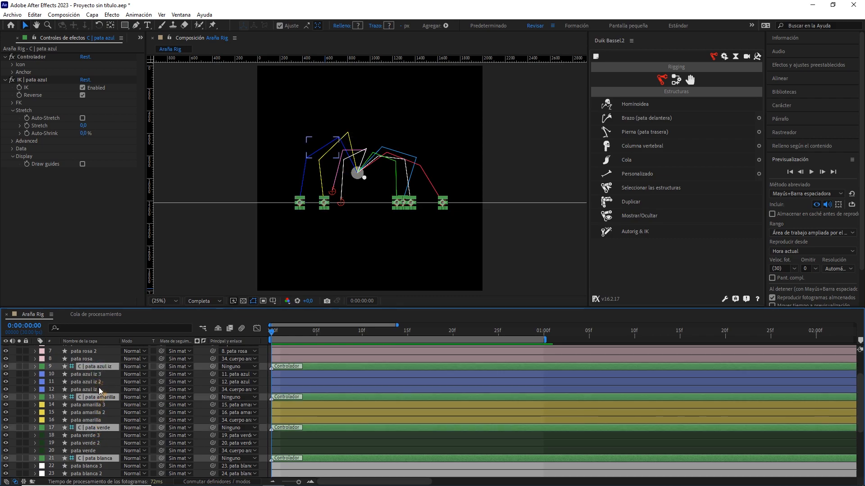
pyautogui.scroll(2, 98, 387)
pyautogui.keyDown('ctrl'); pyautogui.click(97, 379); pyautogui.keyUp('ctrl')
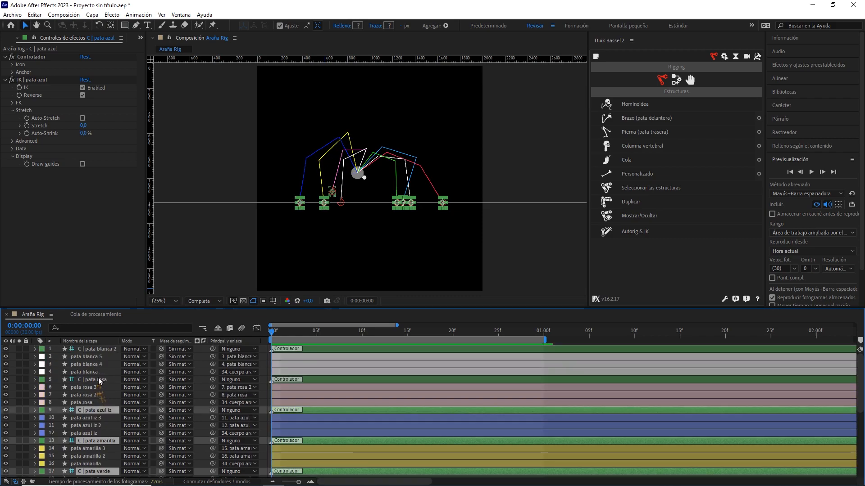
pyautogui.keyDown('ctrl'); pyautogui.click(100, 351); pyautogui.keyUp('ctrl')
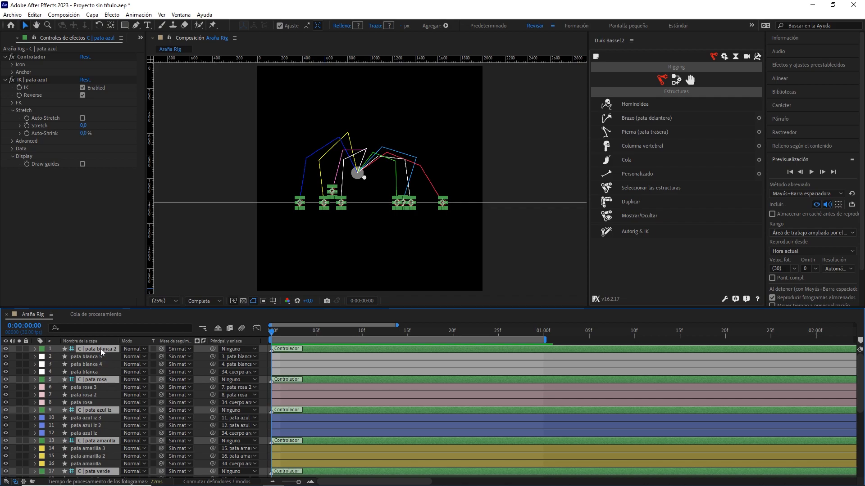
pyautogui.click(6, 350)
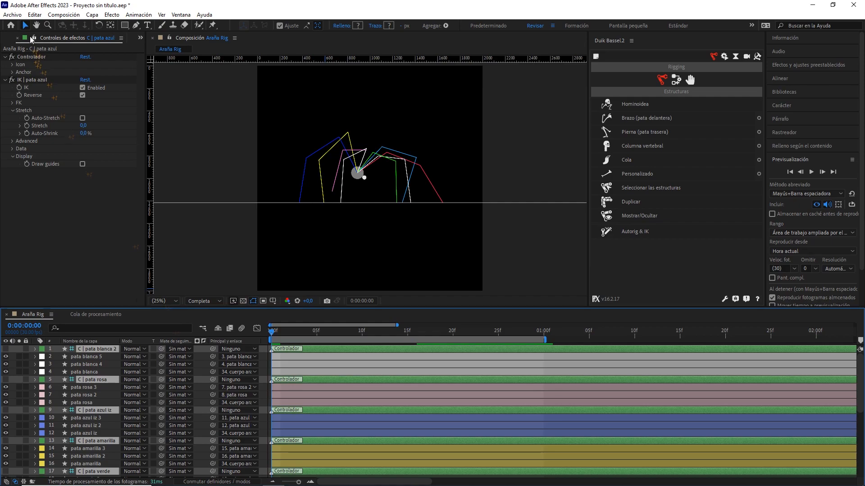
pyautogui.click(209, 145)
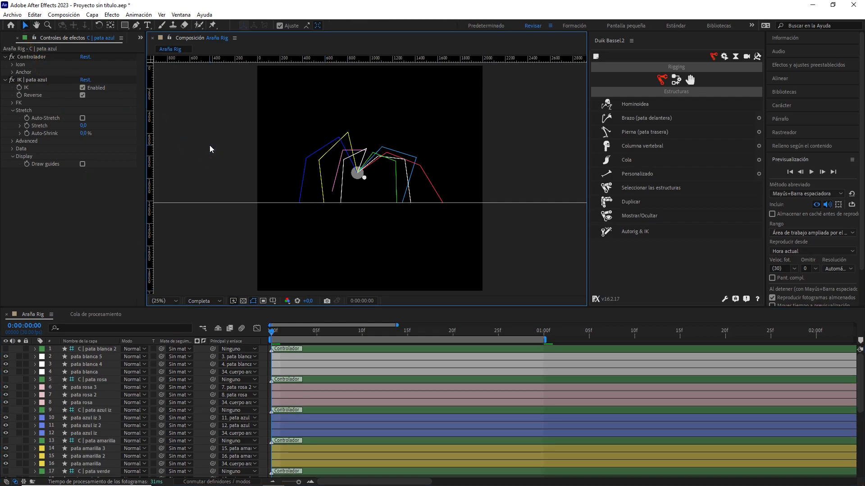
# Preview the body animation with the rigged legs and return the playhead to the first frame.
pyautogui.press('space')
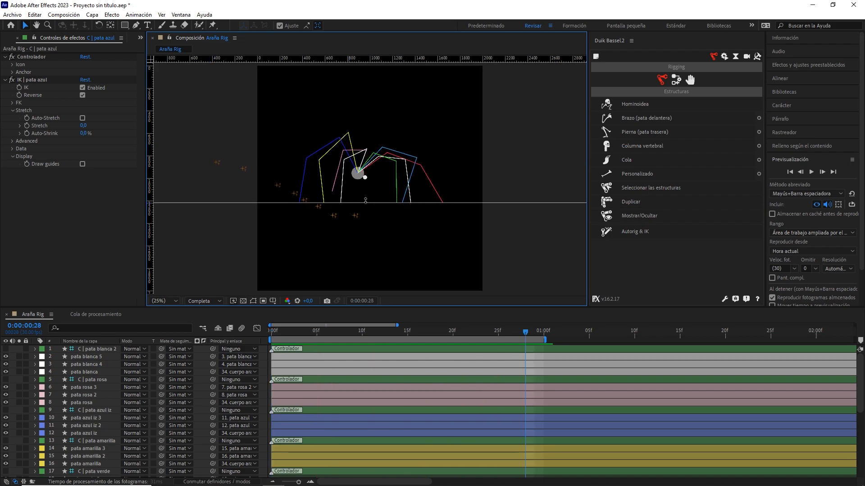
pyautogui.scroll(2, 382, 182)
pyautogui.moveTo(361, 172); pyautogui.dragTo(390, 175)
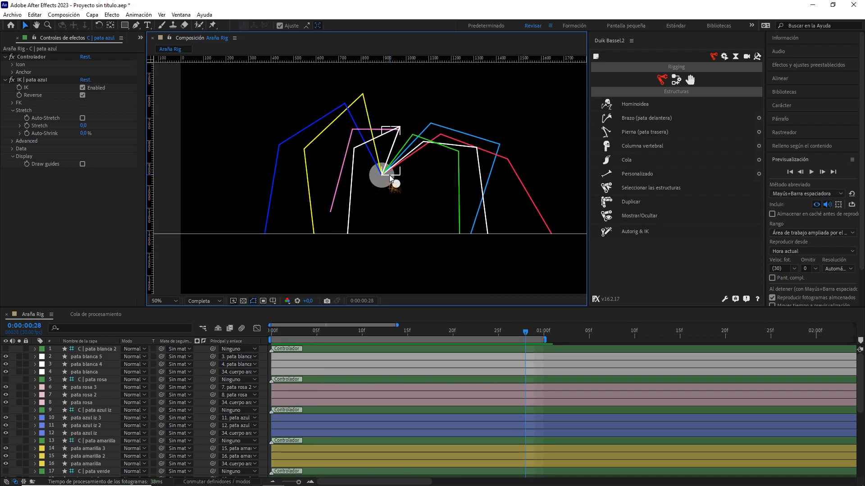
pyautogui.press('space')
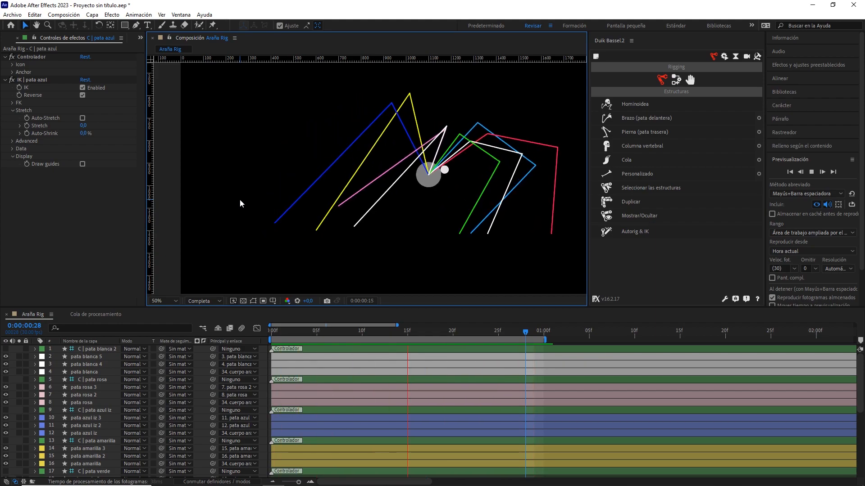
pyautogui.click(326, 332)
pyautogui.moveTo(332, 334); pyautogui.dragTo(266, 337)
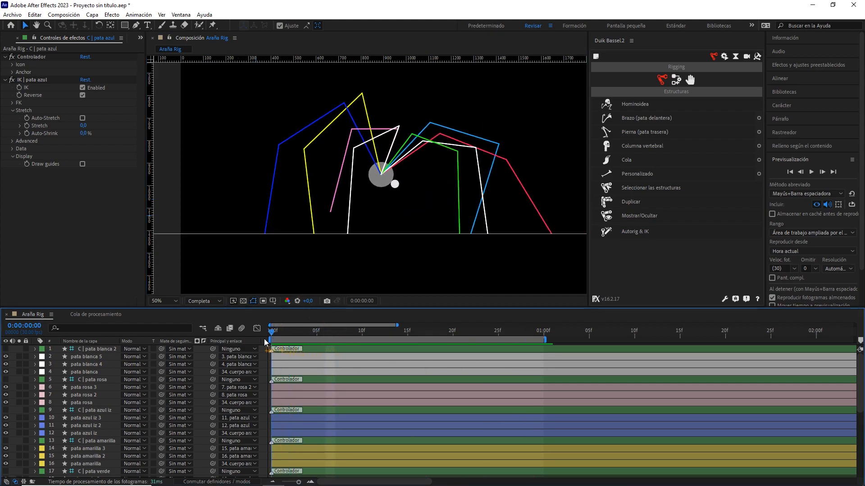
# Close the Duik Bassel.2 panel and scrub the playhead back to the first frame.
pyautogui.click(631, 40)
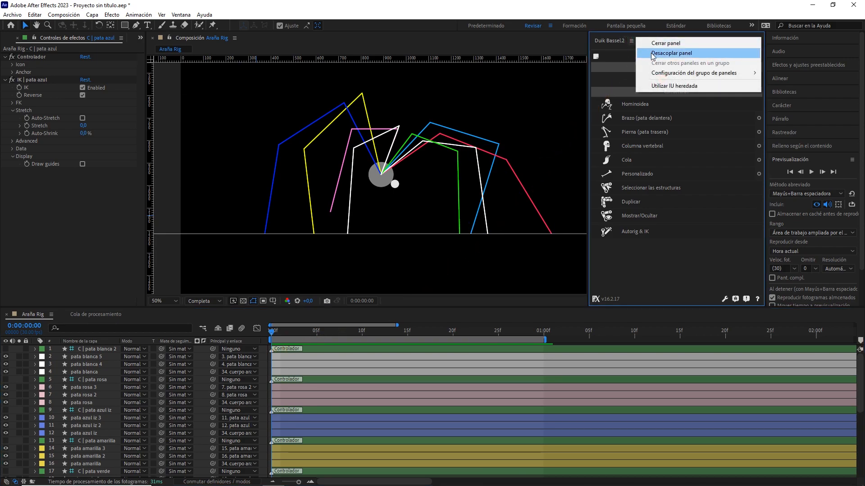
pyautogui.click(675, 43)
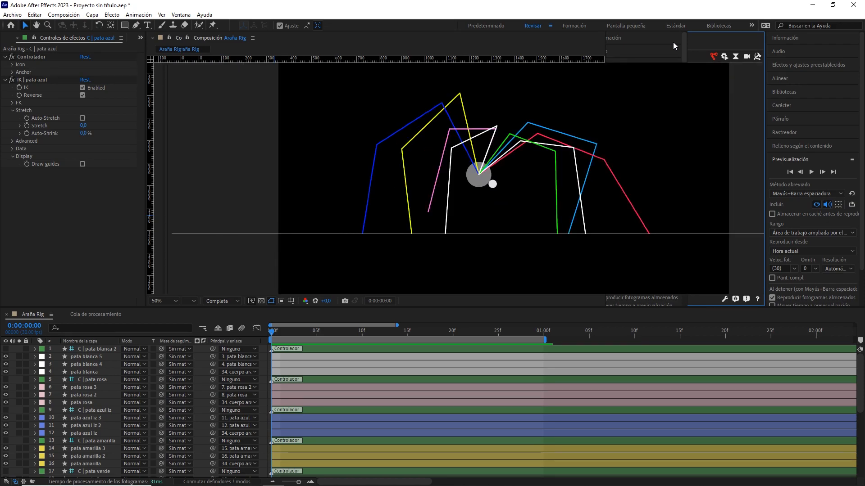
pyautogui.moveTo(673, 46); pyautogui.dragTo(675, 47)
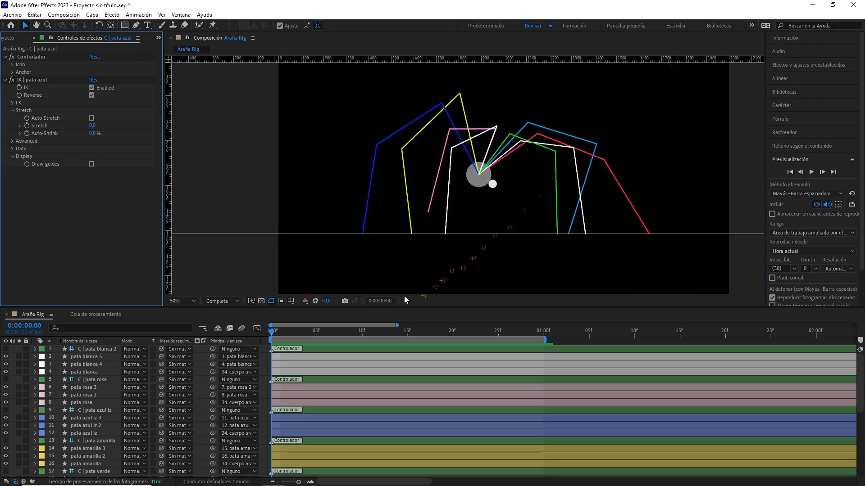
pyautogui.moveTo(343, 334); pyautogui.dragTo(269, 337)
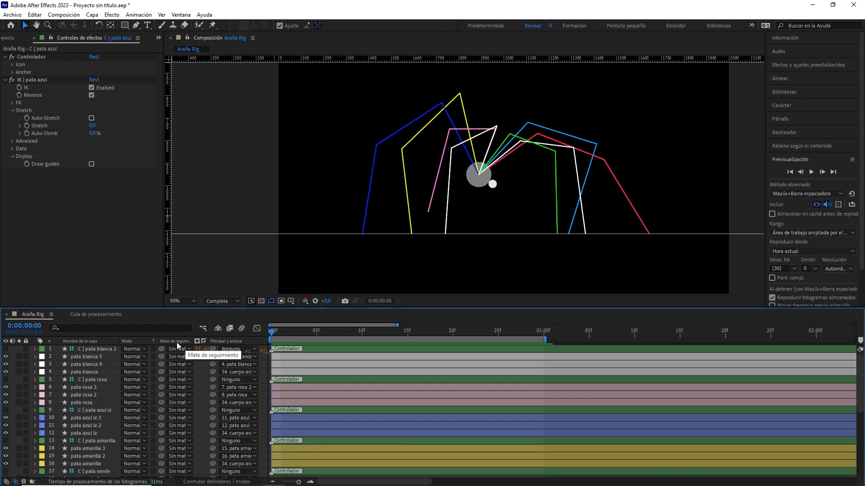
# Make all eight leg controller layers visible, from C | pata blanca 2 to C | pata azul.
pyautogui.moveTo(8, 350); pyautogui.dragTo(11, 426)
pyautogui.click(7, 442)
pyautogui.scroll(-4, 70, 430)
pyautogui.click(6, 372)
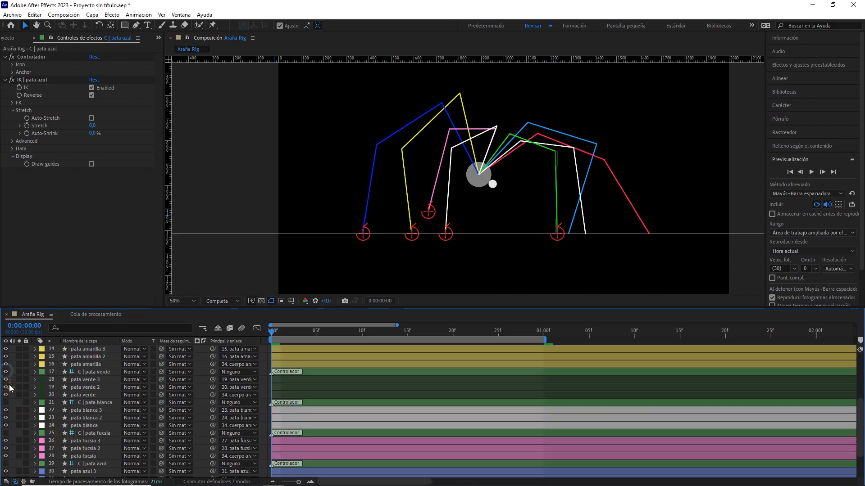
pyautogui.click(6, 403)
pyautogui.click(6, 434)
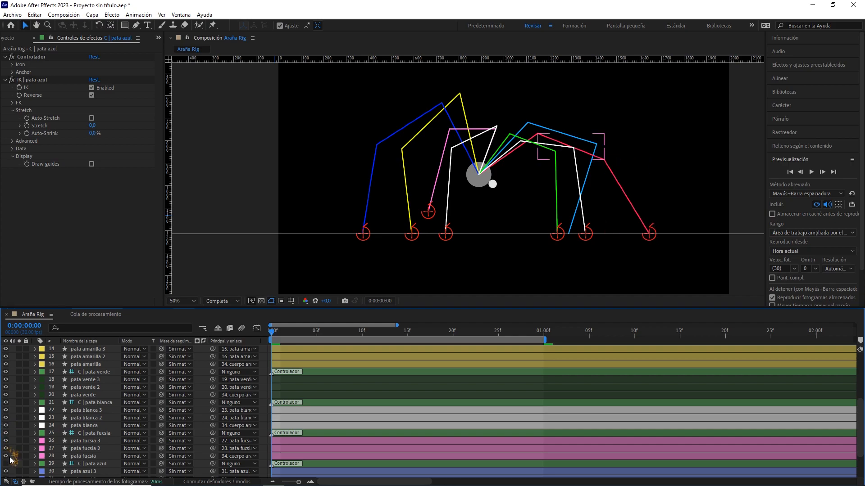
pyautogui.click(6, 464)
pyautogui.scroll(-2, 7, 464)
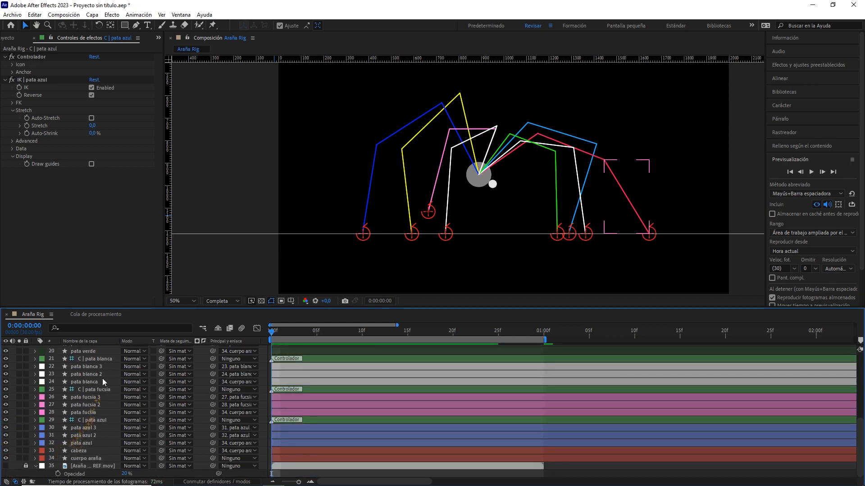
# Bring up the project items and duplicate the Araña Rig composition.
pyautogui.click(158, 38)
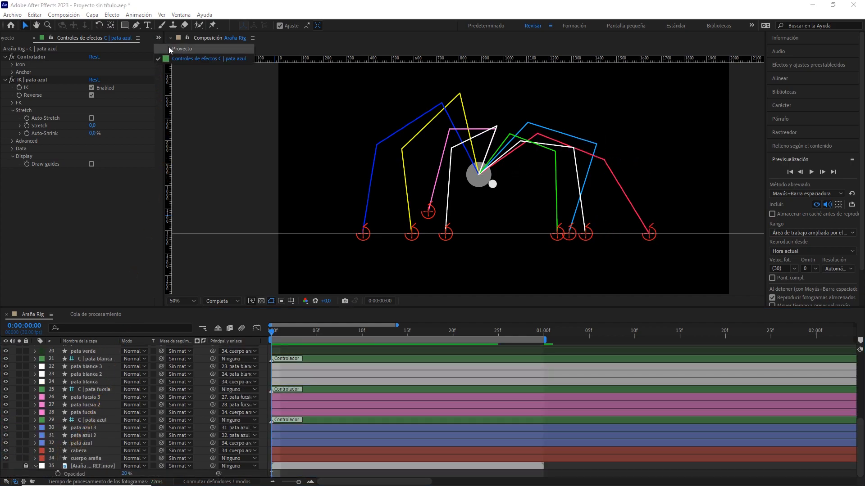
pyautogui.click(173, 50)
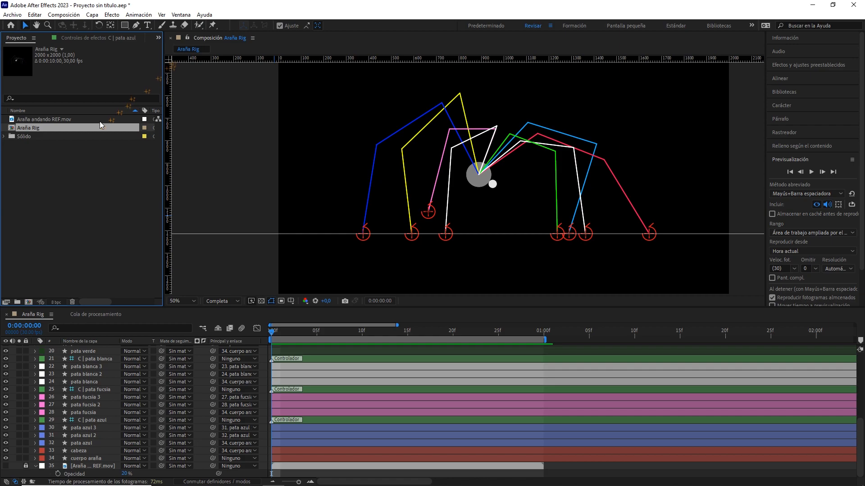
pyautogui.click(51, 163)
pyautogui.click(41, 127)
pyautogui.hotkey('ctrl', 'd')
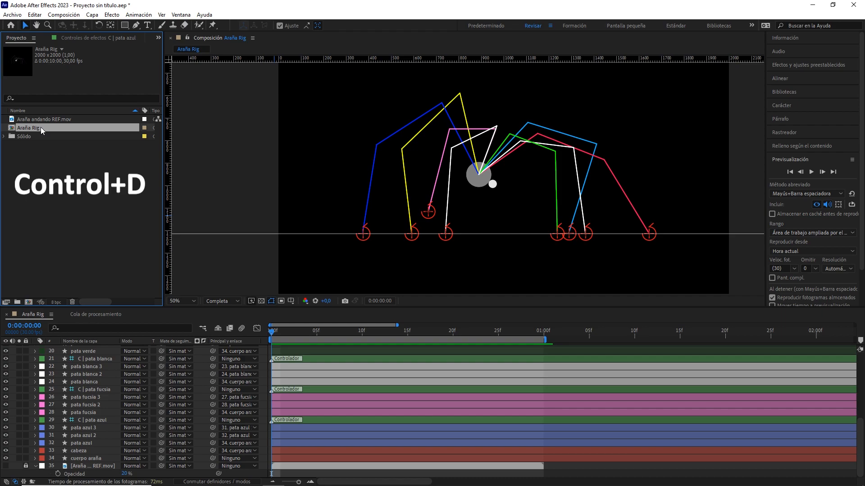
# Rename the duplicated composition as Araña Rig Para animar.
pyautogui.rightClick(39, 136)
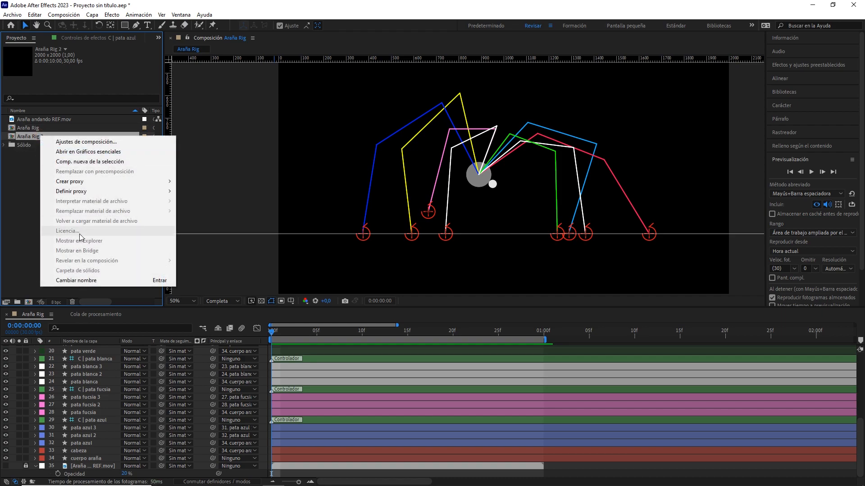
pyautogui.click(77, 280)
pyautogui.doubleClick(42, 136)
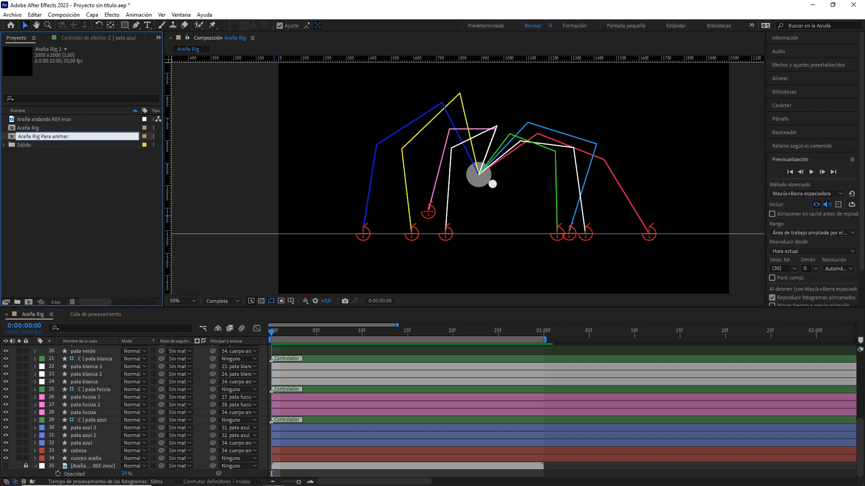
pyautogui.click(47, 158)
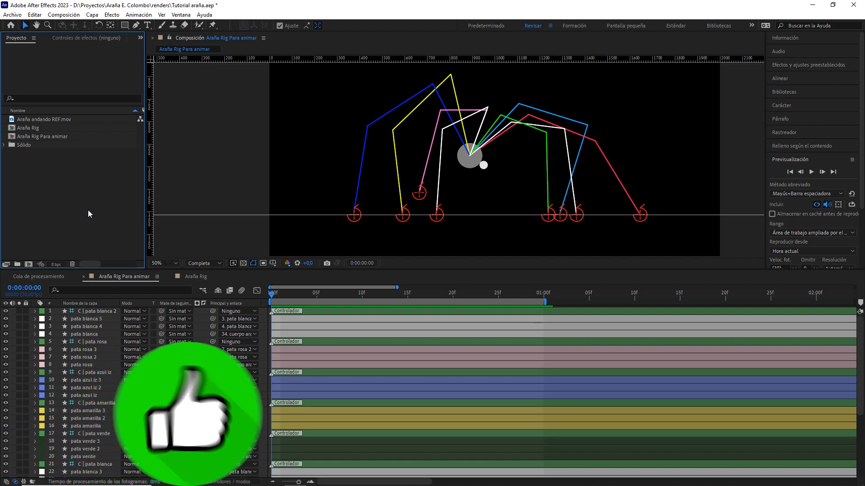
# Apply the Agua label colour to layers C | pata blanca 2 through pata blanca and Rosa to C | pata rosa through pata rosa.
pyautogui.click(95, 312)
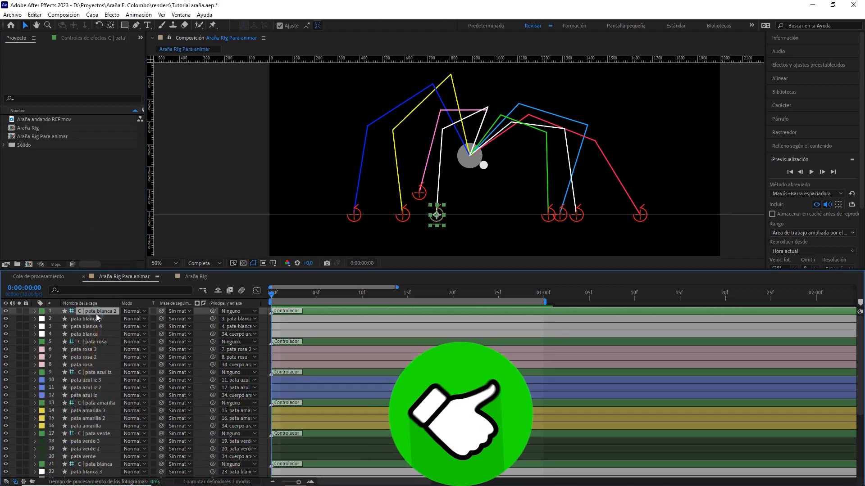
pyautogui.keyDown('shift'); pyautogui.click(95, 334); pyautogui.keyUp('shift')
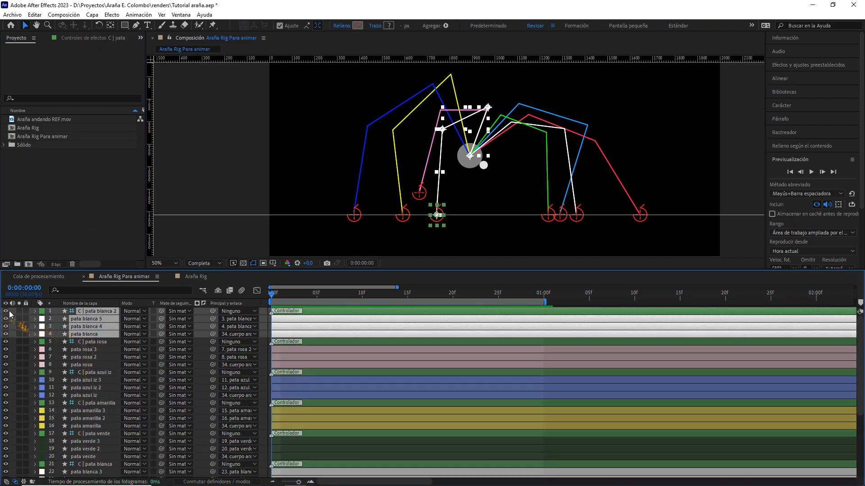
pyautogui.click(43, 312)
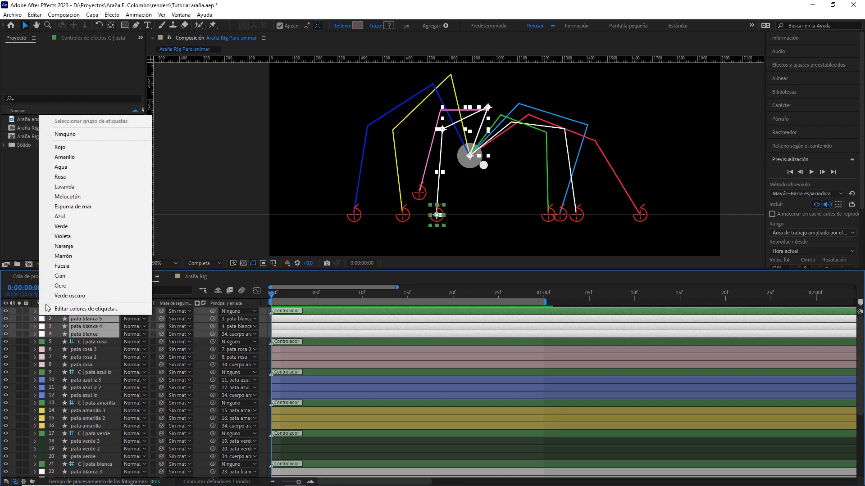
pyautogui.click(68, 168)
pyautogui.click(52, 342)
pyautogui.keyDown('shift'); pyautogui.click(53, 365); pyautogui.keyUp('shift')
pyautogui.click(42, 343)
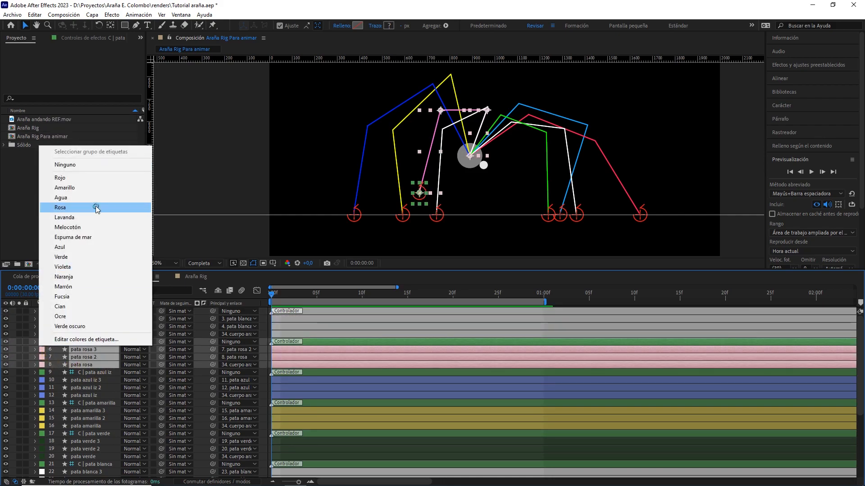
pyautogui.click(98, 207)
# Label the C | pata azul iz controller and its leg layers Azul, and the C | pata amarilla group Amarillo.
pyautogui.click(93, 373)
pyautogui.keyDown('shift'); pyautogui.click(88, 396); pyautogui.keyUp('shift')
pyautogui.click(42, 373)
pyautogui.click(64, 279)
pyautogui.click(100, 404)
pyautogui.keyDown('shift'); pyautogui.click(94, 426); pyautogui.keyUp('shift')
pyautogui.click(42, 405)
pyautogui.click(68, 250)
# Label the C | pata verde controller and its leg layers Verde, and give the C | pata blanca group the white label.
pyautogui.scroll(-5, 112, 361)
pyautogui.click(100, 334)
pyautogui.keyDown('shift'); pyautogui.click(90, 358); pyautogui.keyUp('shift')
pyautogui.click(41, 335)
pyautogui.click(68, 251)
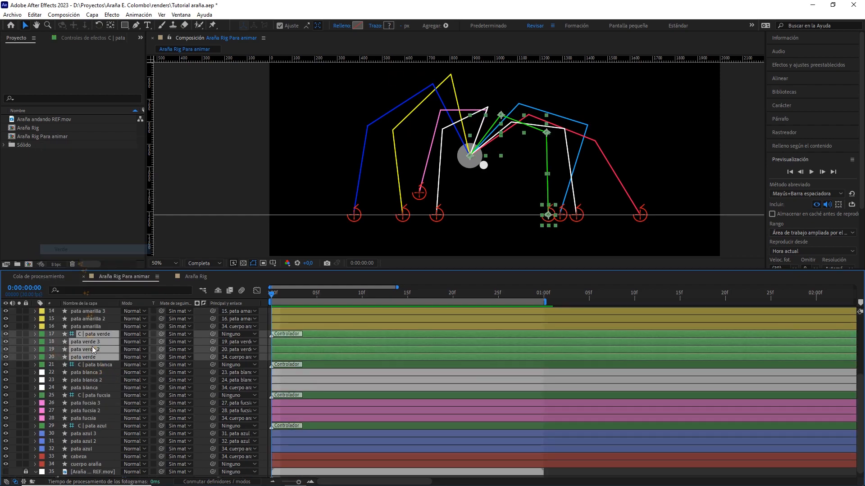
pyautogui.click(95, 365)
pyautogui.keyDown('shift'); pyautogui.click(85, 387); pyautogui.keyUp('shift')
pyautogui.click(43, 365)
pyautogui.click(67, 309)
# Label the C | pata fucsia controller and its leg layers Fucsia, and the C | pata azul group Azul.
pyautogui.click(98, 396)
pyautogui.keyDown('shift'); pyautogui.click(91, 419); pyautogui.keyUp('shift')
pyautogui.click(42, 396)
pyautogui.click(70, 351)
pyautogui.click(94, 426)
pyautogui.keyDown('shift'); pyautogui.click(86, 450); pyautogui.keyUp('shift')
pyautogui.click(43, 427)
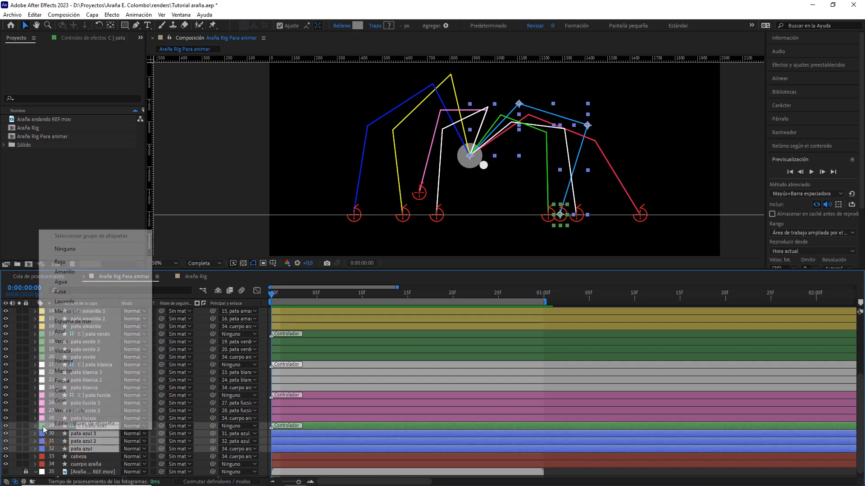
pyautogui.click(89, 334)
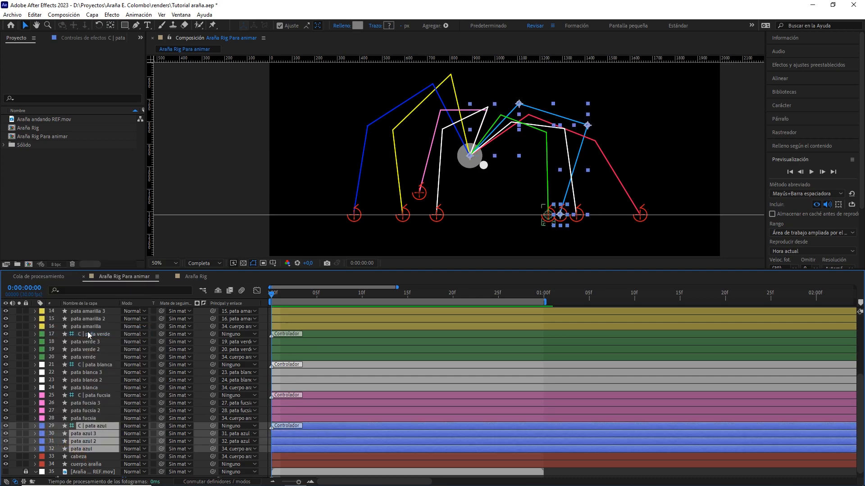
# Hide all leg and controller layers, from C | pata blanca 2 to pata azul, and show the reference video layer.
pyautogui.scroll(5, 95, 351)
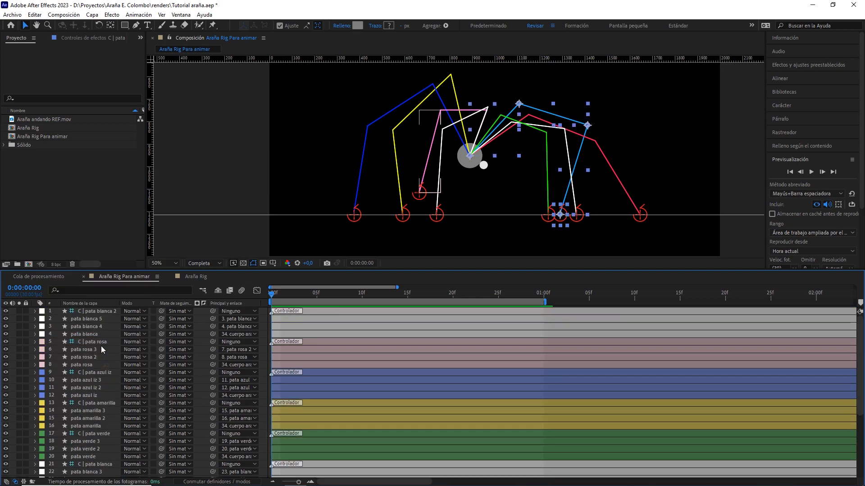
pyautogui.click(95, 314)
pyautogui.scroll(-5, 90, 401)
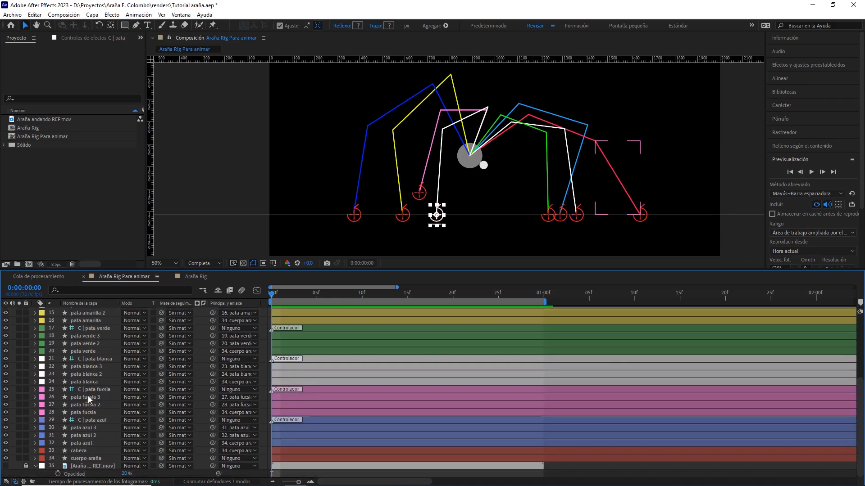
pyautogui.keyDown('shift'); pyautogui.click(90, 443); pyautogui.keyUp('shift')
pyautogui.click(6, 444)
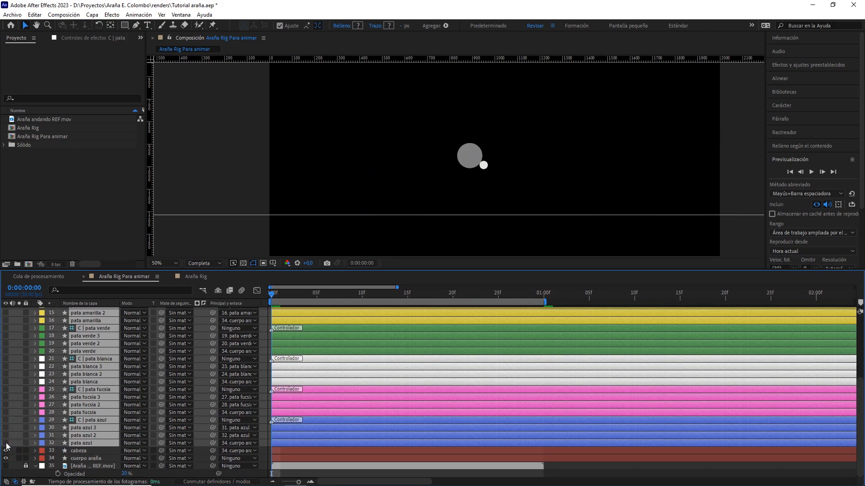
pyautogui.hotkey('ctrl', 'shift', 'a')
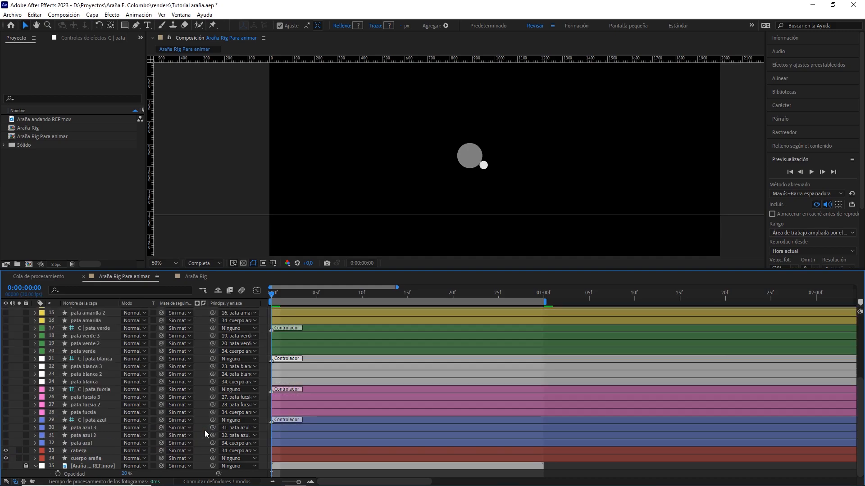
pyautogui.click(6, 466)
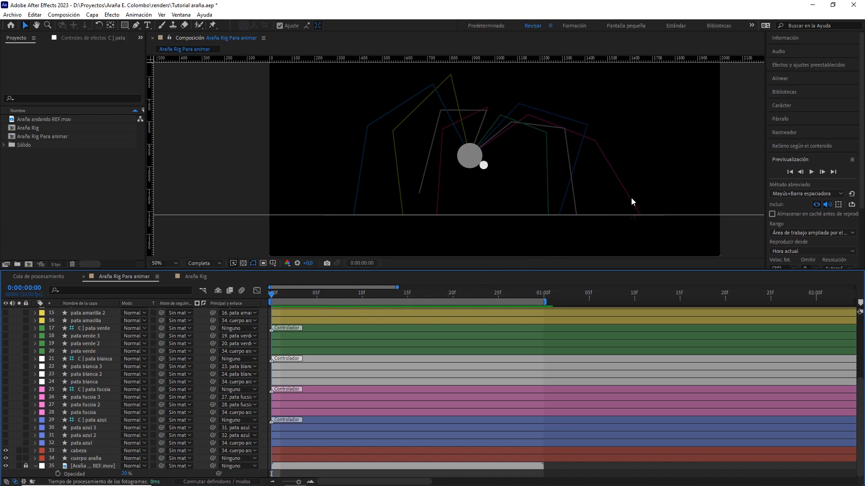
pyautogui.moveTo(285, 300); pyautogui.dragTo(250, 306)
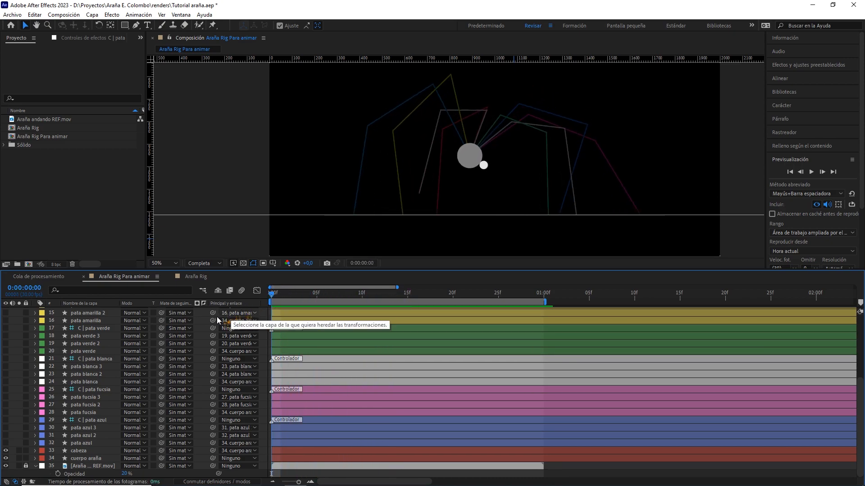
# Show the C | pata fucsia controller and the three pata fucsia leg layers.
pyautogui.click(93, 390)
pyautogui.keyDown('shift'); pyautogui.click(89, 413); pyautogui.keyUp('shift')
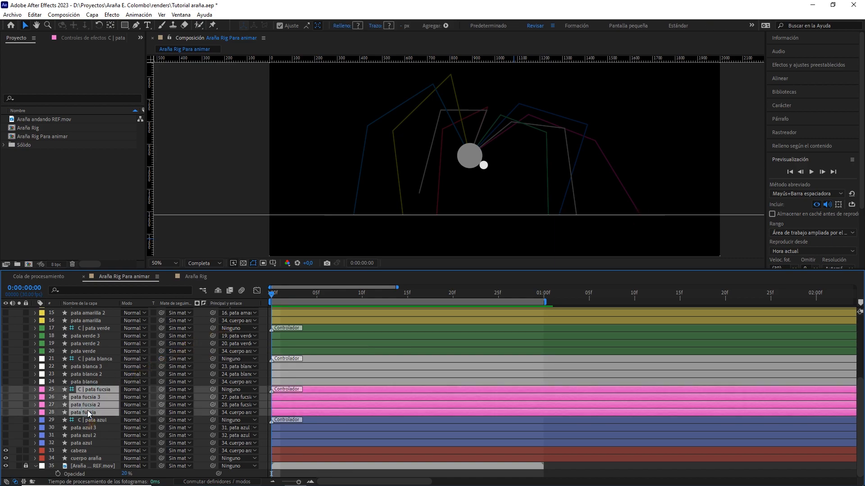
pyautogui.click(6, 390)
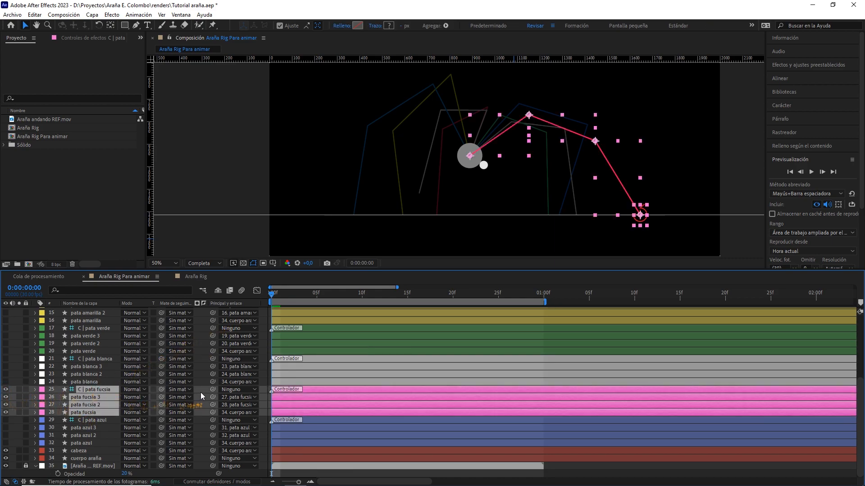
# At the first frame, set a Position keyframe on C | pata fucsia and a Rotation keyframe on pata fucsia.
pyautogui.click(108, 390)
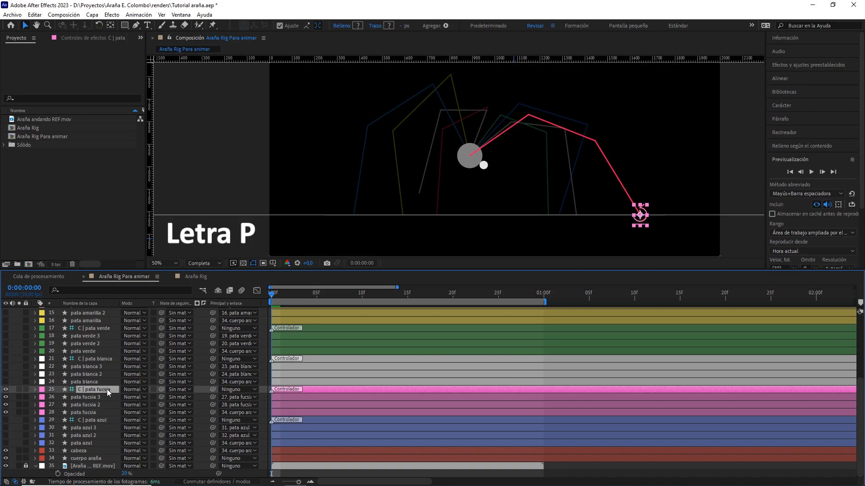
pyautogui.press('p')
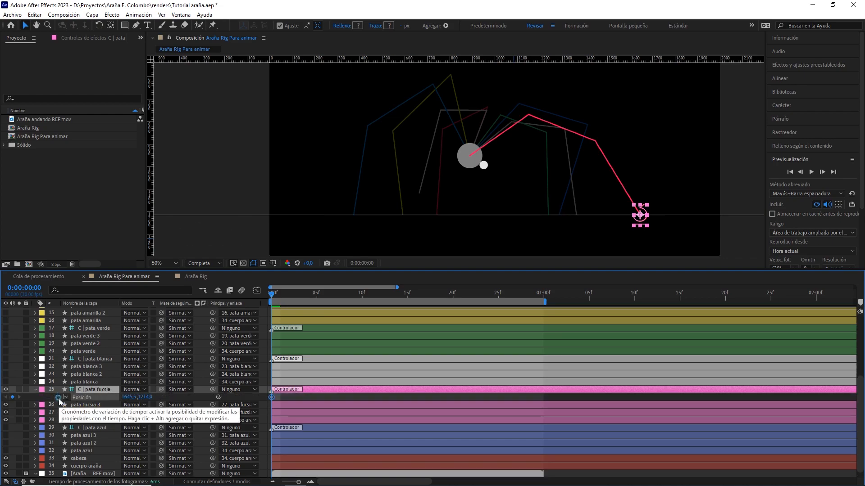
pyautogui.click(87, 421)
pyautogui.press('r')
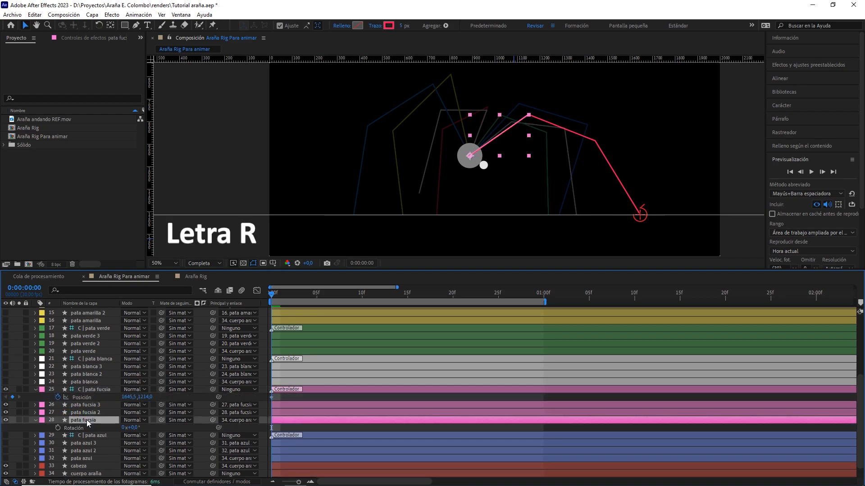
pyautogui.click(58, 427)
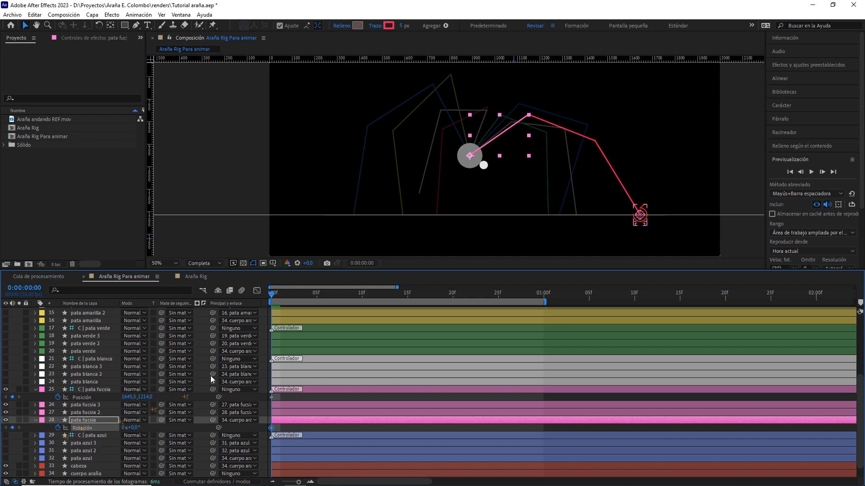
# At 0:00:01:00, add matching Position and Rotation keyframes to C | pata fucsia and pata fucsia.
pyautogui.moveTo(291, 302); pyautogui.dragTo(542, 310)
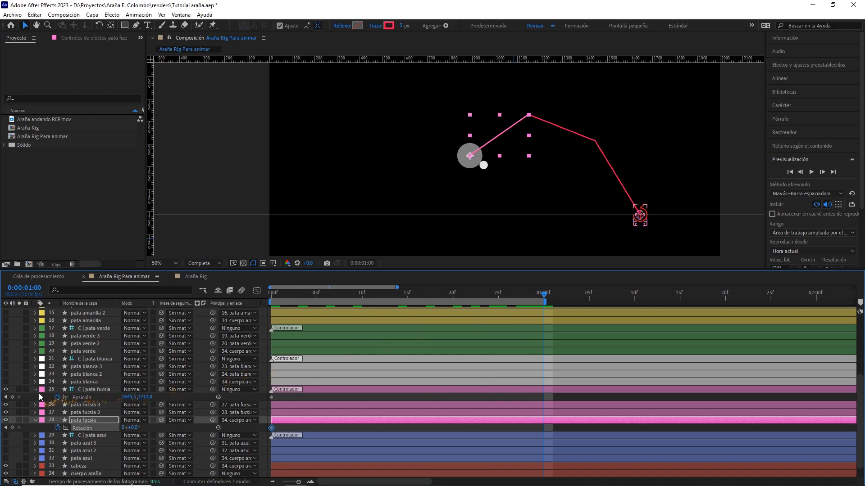
pyautogui.click(12, 397)
pyautogui.click(12, 428)
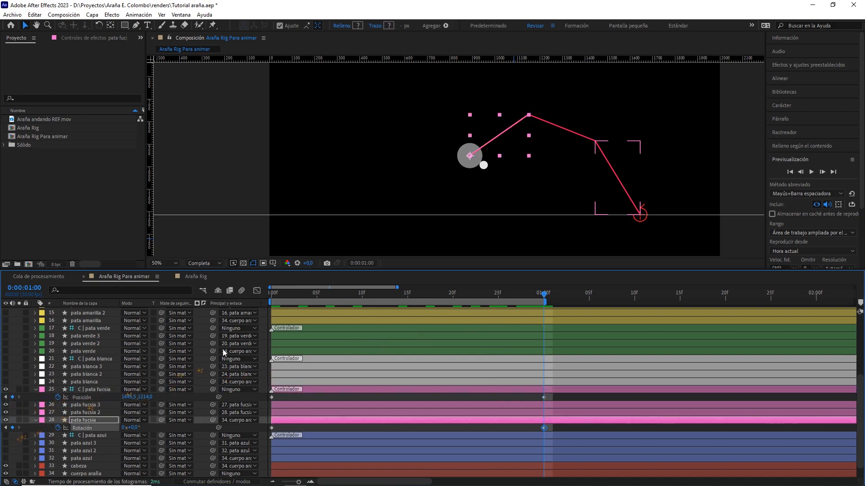
# At 0:00:00:15, set the X position of C | pata fucsia to 1340,5 to match the reference leg's foot.
pyautogui.moveTo(398, 296)
pyautogui.mouseDown()
pyautogui.moveTo(373, 296)
pyautogui.moveTo(396, 301)
pyautogui.mouseUp()
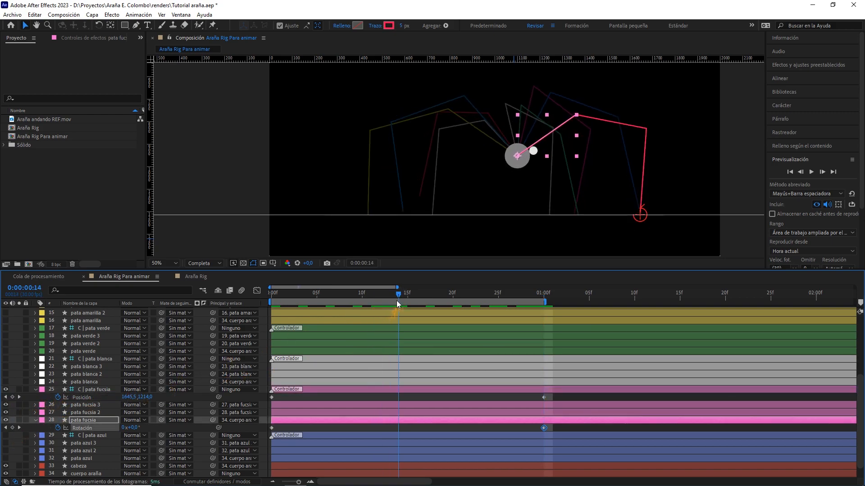
pyautogui.scroll(1, 550, 238)
pyautogui.moveTo(602, 214); pyautogui.dragTo(464, 152)
pyautogui.scroll(1, 539, 202)
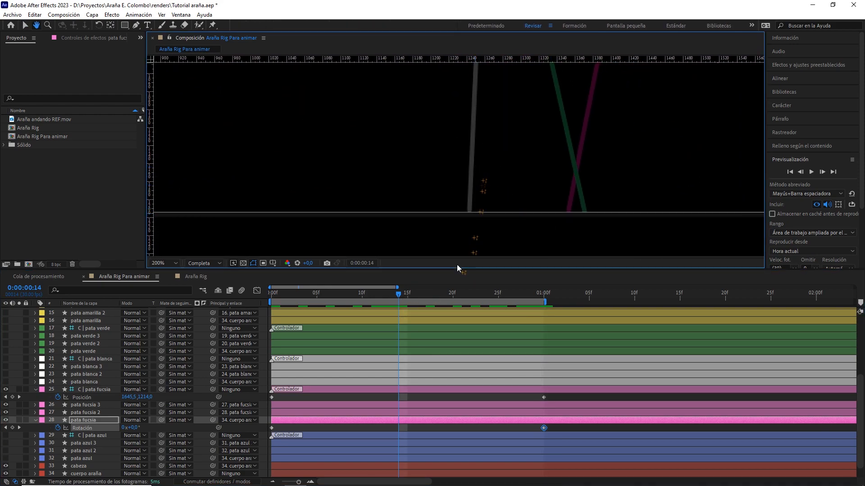
pyautogui.moveTo(396, 296); pyautogui.dragTo(407, 296)
pyautogui.moveTo(636, 211); pyautogui.dragTo(491, 206)
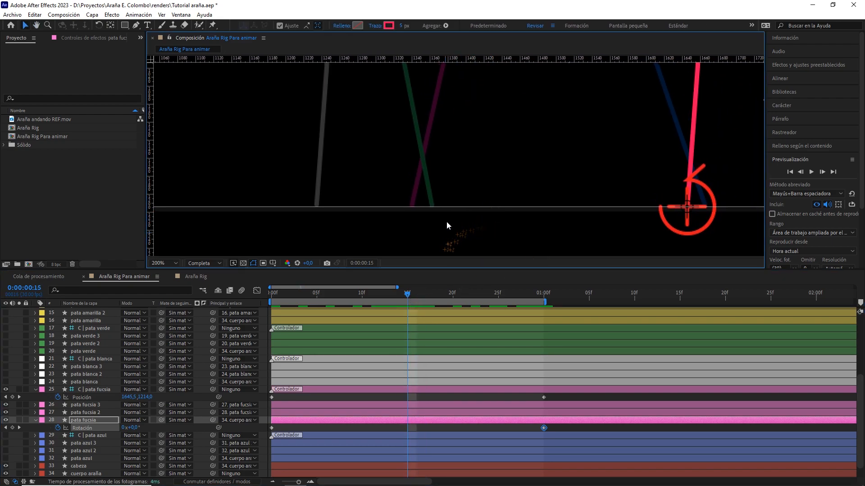
pyautogui.moveTo(410, 295); pyautogui.dragTo(412, 295)
pyautogui.scroll(-1, 488, 225)
pyautogui.moveTo(464, 169); pyautogui.dragTo(531, 197)
pyautogui.moveTo(128, 397); pyautogui.dragTo(70, 391)
pyautogui.click(70, 390)
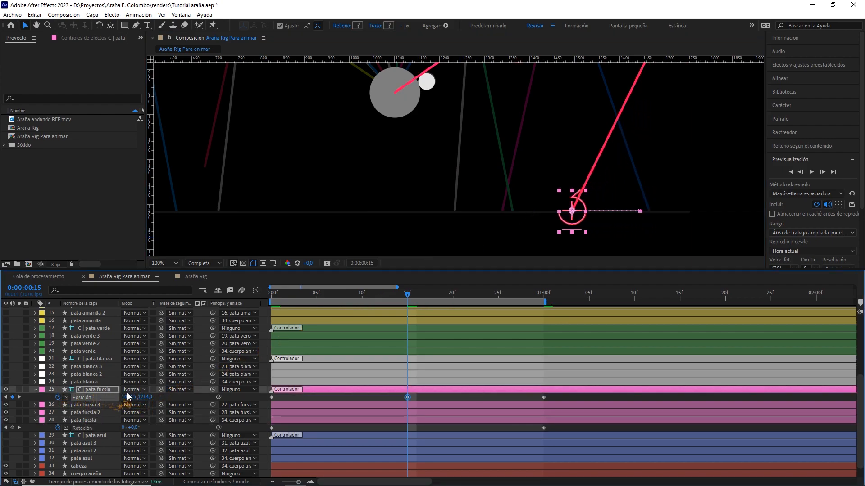
pyautogui.moveTo(127, 397)
pyautogui.mouseDown()
pyautogui.moveTo(118, 397)
pyautogui.moveTo(142, 397)
pyautogui.mouseUp()
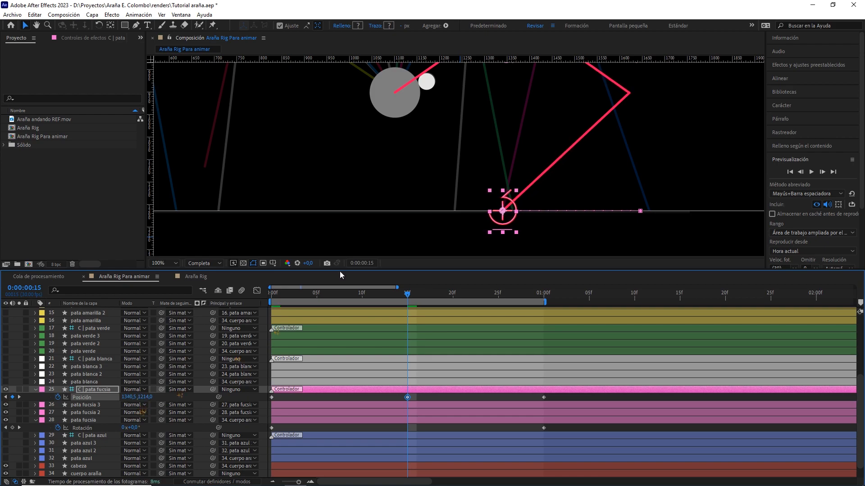
# At 0:00:00:15, set the Rotation of pata fucsia to -42° to match the reference leg.
pyautogui.scroll(-3, 482, 174)
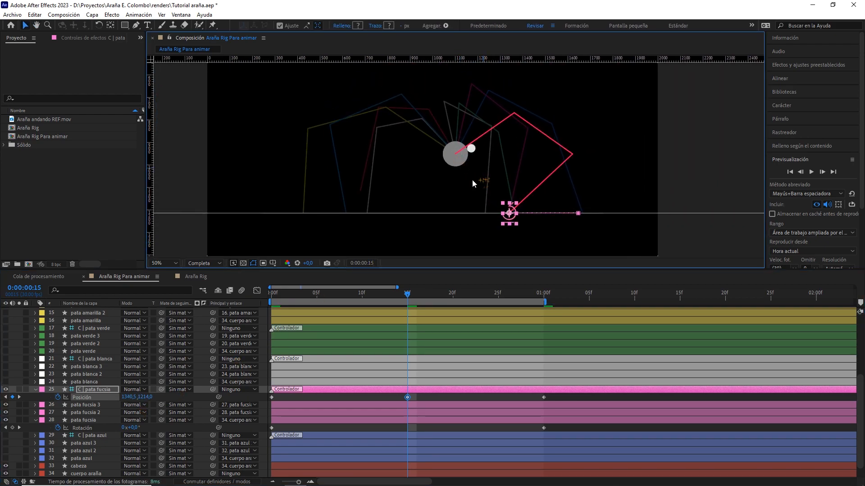
pyautogui.moveTo(135, 428); pyautogui.dragTo(117, 426)
pyautogui.click(117, 428)
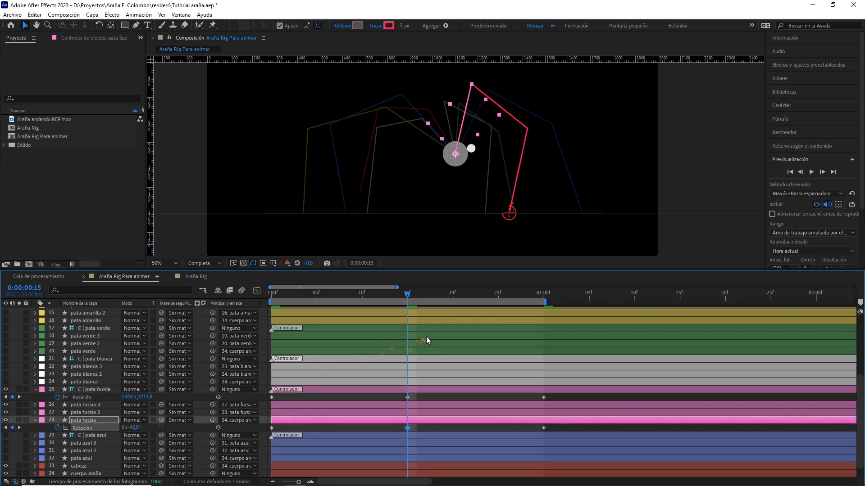
# Preview the leg's movement and apply Easy Ease to all three Rotation keyframes of pata fucsia.
pyautogui.click(445, 396)
pyautogui.press('space')
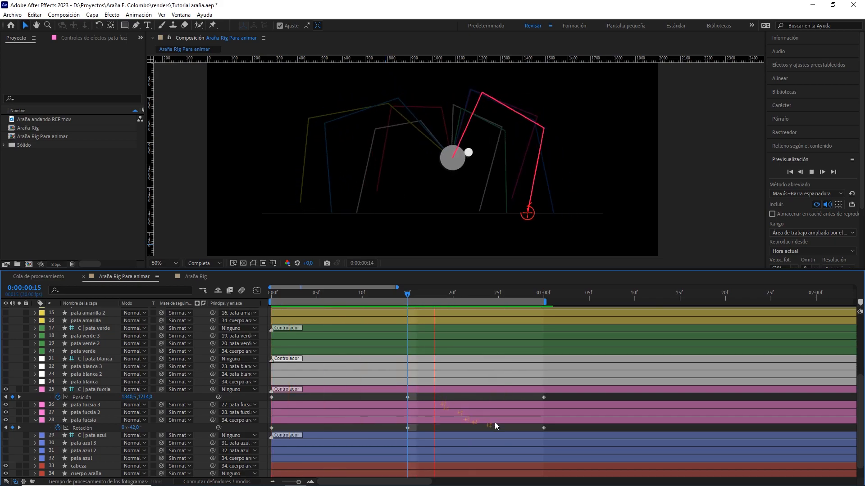
pyautogui.moveTo(555, 426); pyautogui.dragTo(265, 440)
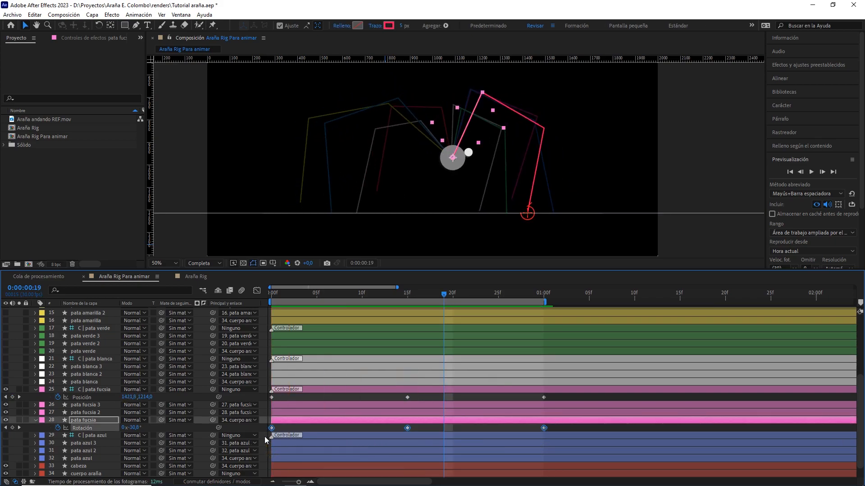
pyautogui.press('F9')
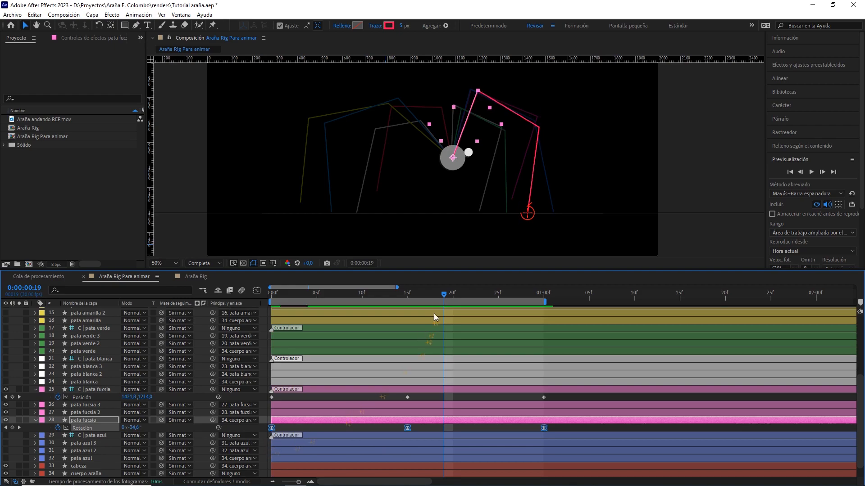
pyautogui.moveTo(441, 293); pyautogui.dragTo(452, 316)
# With the Convert Vertex tool, bend the return path of C | pata fucsia from its 0:00:00:15 keyframe into an arc about 100 px high.
pyautogui.click(407, 398)
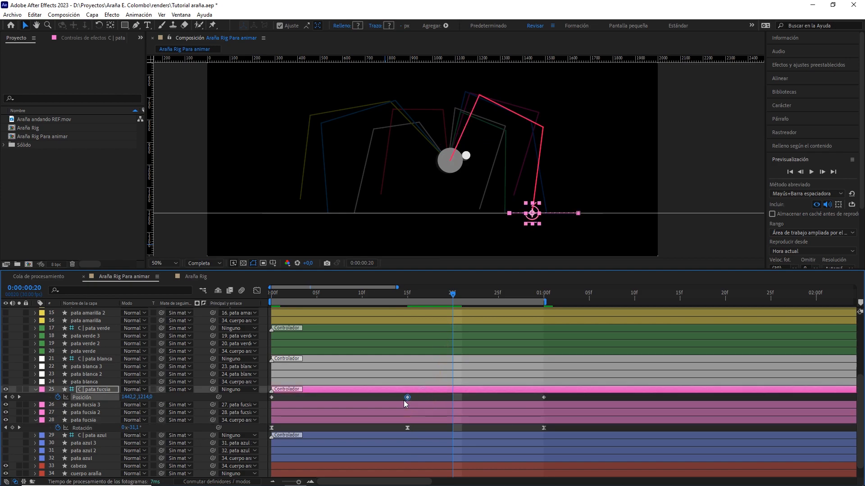
pyautogui.click(136, 26)
pyautogui.click(171, 58)
pyautogui.scroll(2, 471, 215)
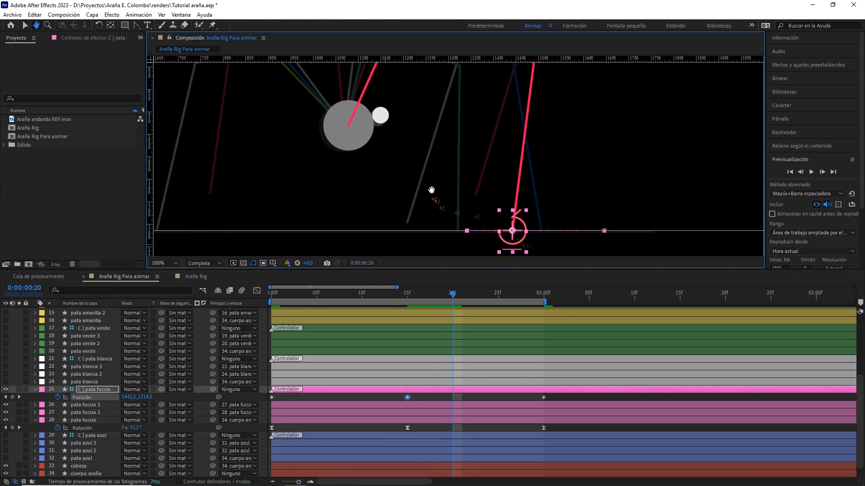
pyautogui.moveTo(466, 231); pyautogui.dragTo(521, 128)
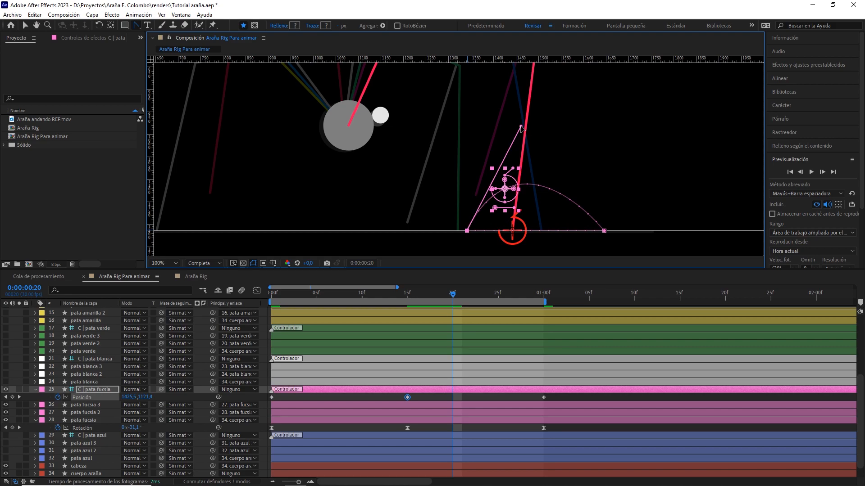
pyautogui.scroll(-1, 533, 124)
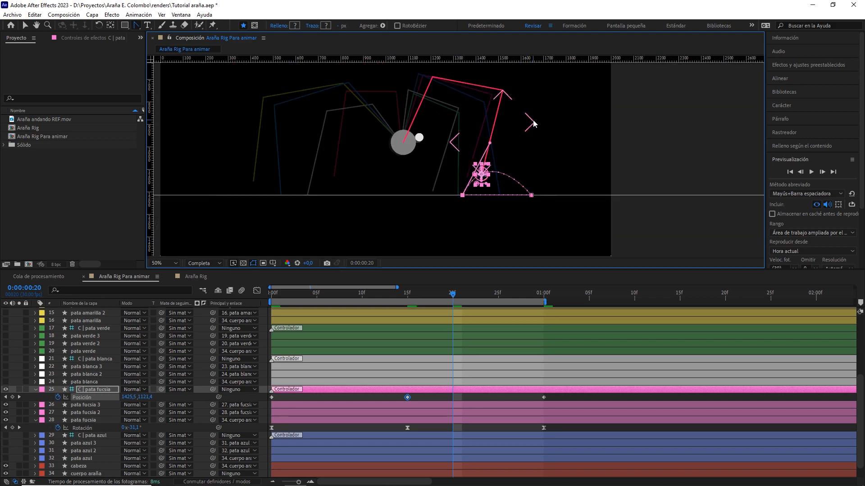
pyautogui.moveTo(512, 113); pyautogui.dragTo(523, 121)
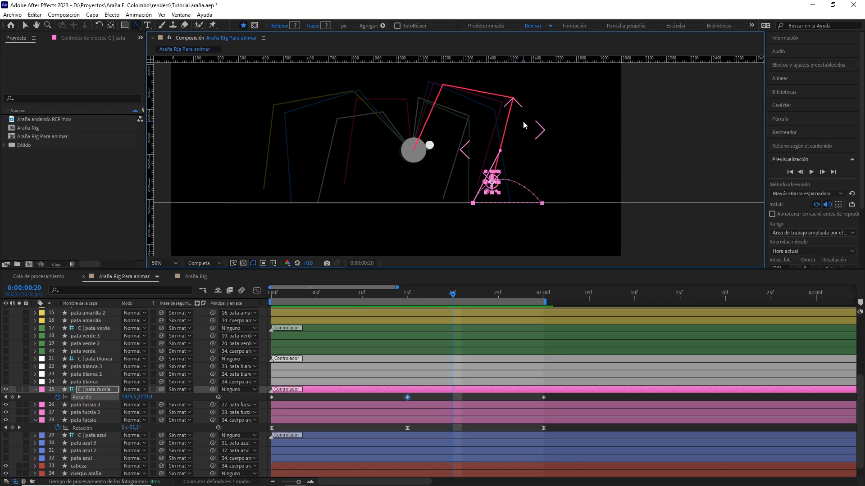
# Ease the 0:00:00:15 Position keyframe of C | pata fucsia and extend its speed influence to about 74% incoming and 70% outgoing.
pyautogui.press('v')
pyautogui.moveTo(426, 396); pyautogui.dragTo(385, 399)
pyautogui.press('F9')
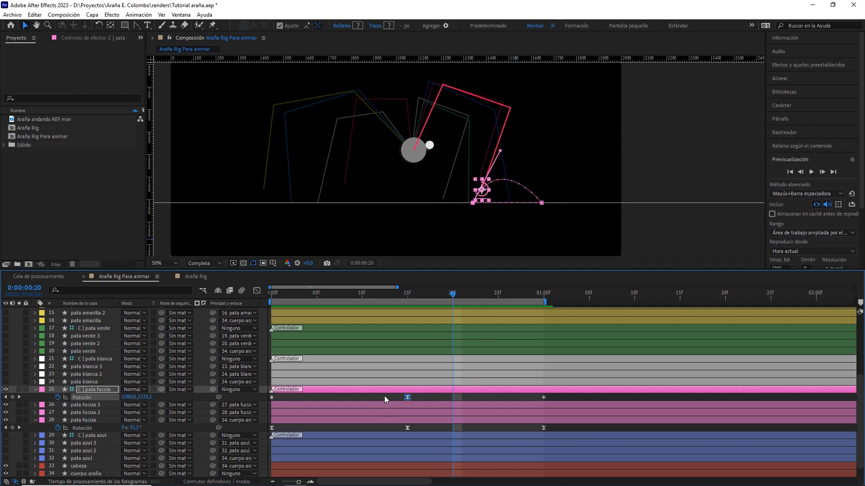
pyautogui.click(257, 291)
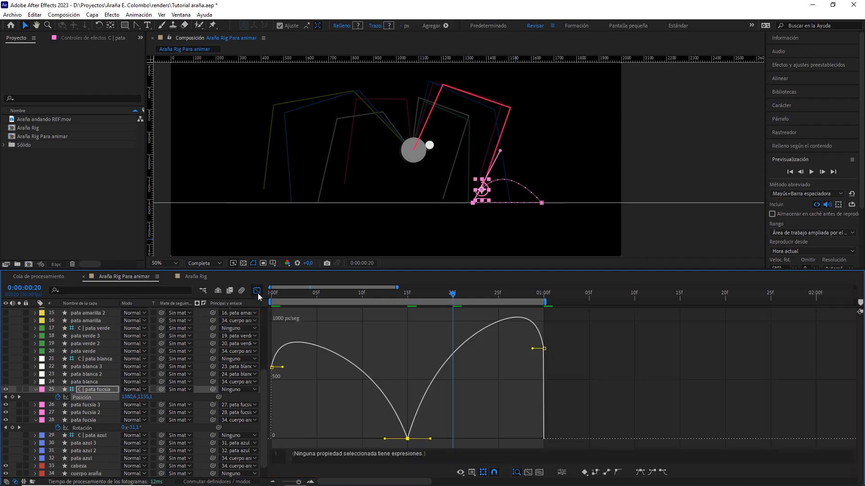
pyautogui.moveTo(387, 438); pyautogui.dragTo(359, 439)
pyautogui.moveTo(431, 439); pyautogui.dragTo(455, 439)
pyautogui.press('space')
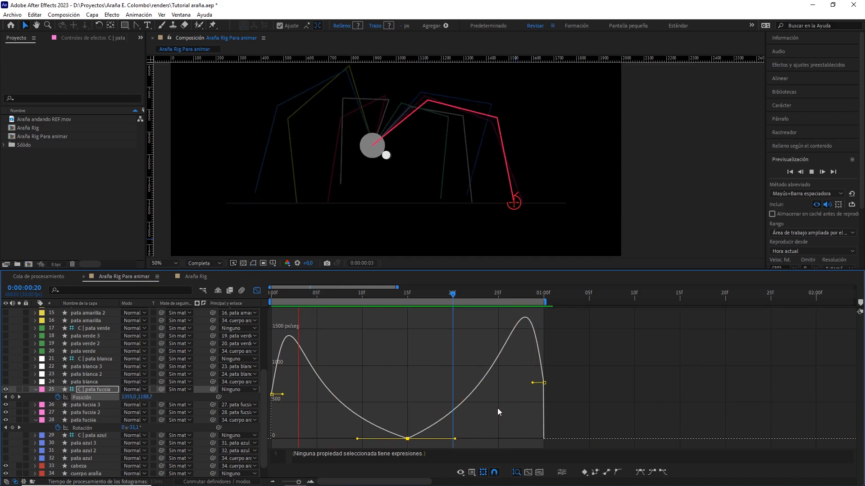
pyautogui.press('space')
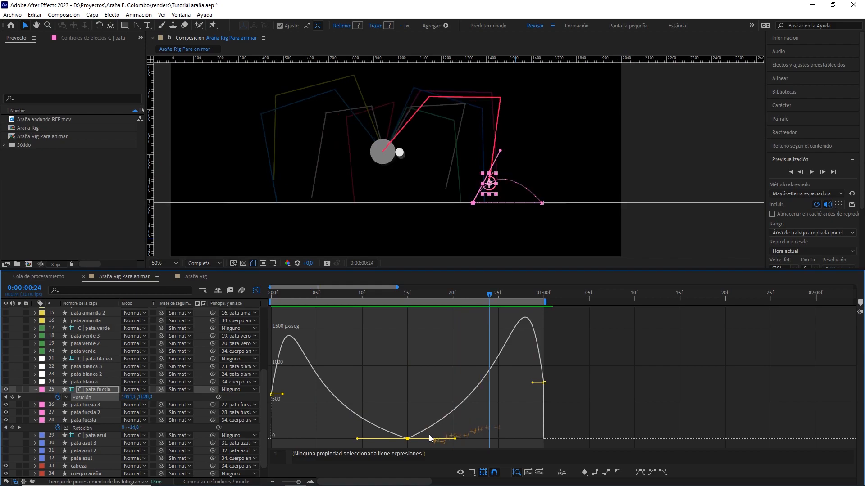
# Make the 0:00:00:15 Position keyframe's velocity continuous (Continuo), raise its speed to about 350 px/sec, and preview the motion.
pyautogui.doubleClick(407, 439)
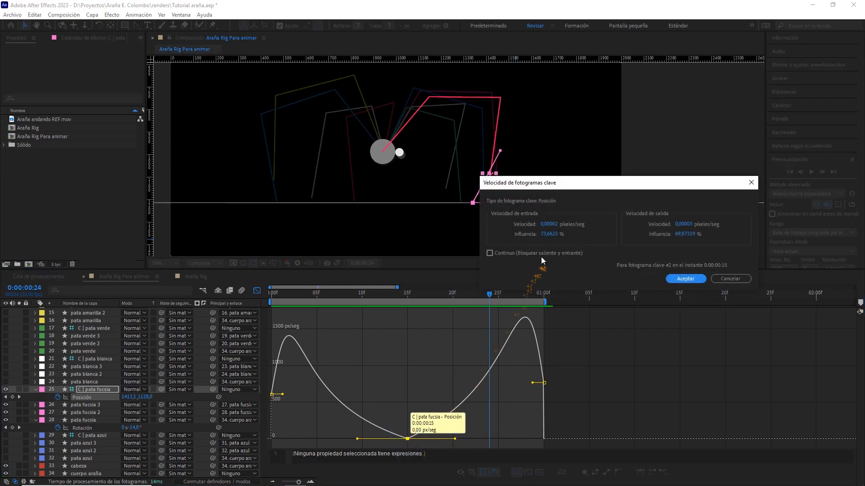
pyautogui.click(580, 253)
pyautogui.click(671, 278)
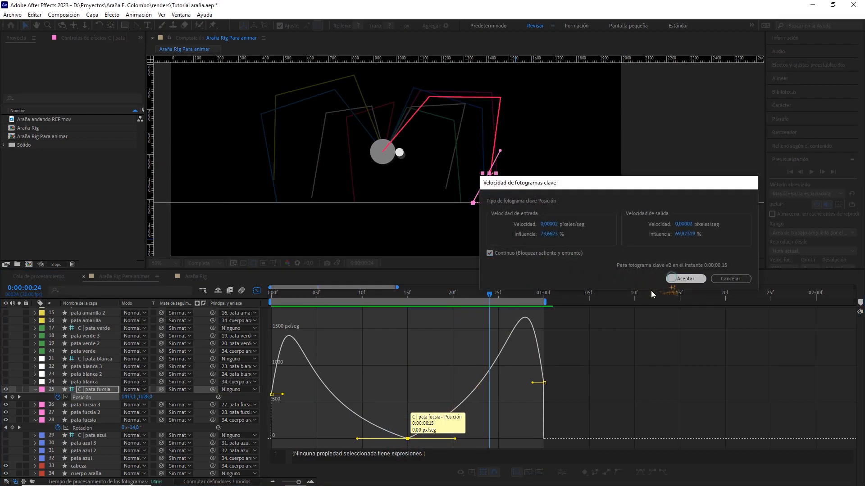
pyautogui.moveTo(455, 429); pyautogui.dragTo(453, 415)
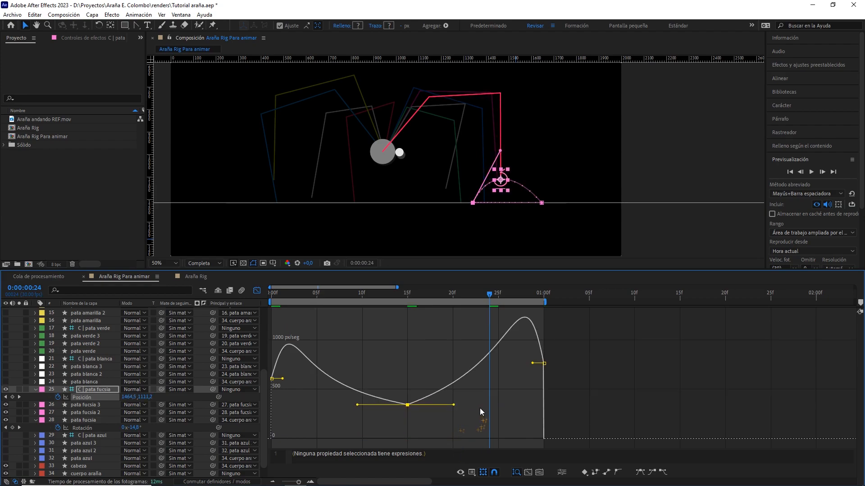
pyautogui.press('space')
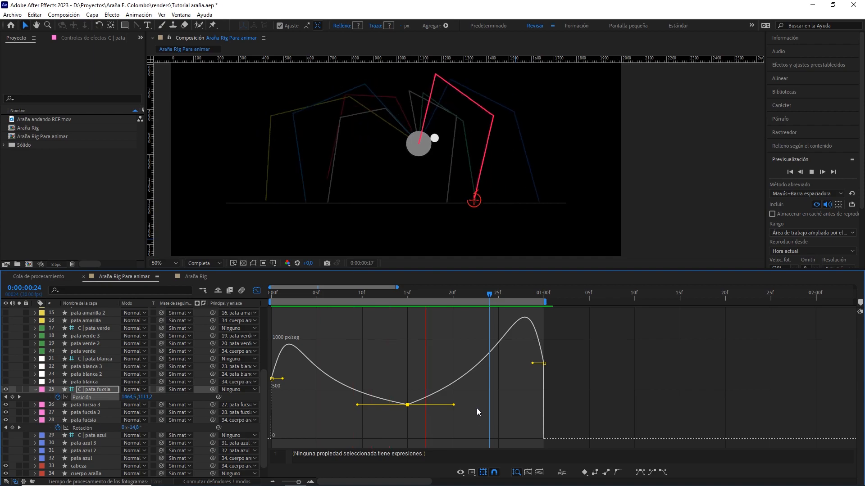
pyautogui.press('space')
# Slightly shorten the influence handles of the last and first Position keyframes in the C | pata fucsia speed graph, and preview the motion.
pyautogui.moveTo(560, 353); pyautogui.dragTo(532, 372)
pyautogui.moveTo(533, 366); pyautogui.dragTo(536, 373)
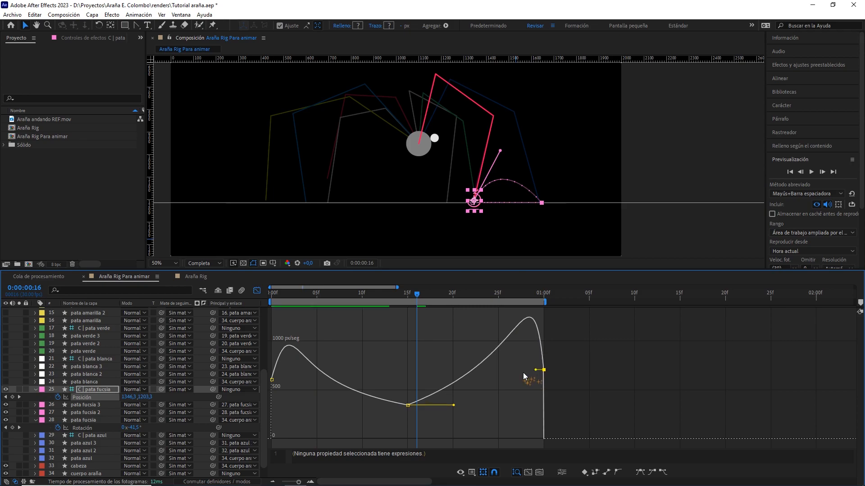
pyautogui.click(272, 380)
pyautogui.moveTo(283, 381); pyautogui.dragTo(279, 379)
pyautogui.press('space')
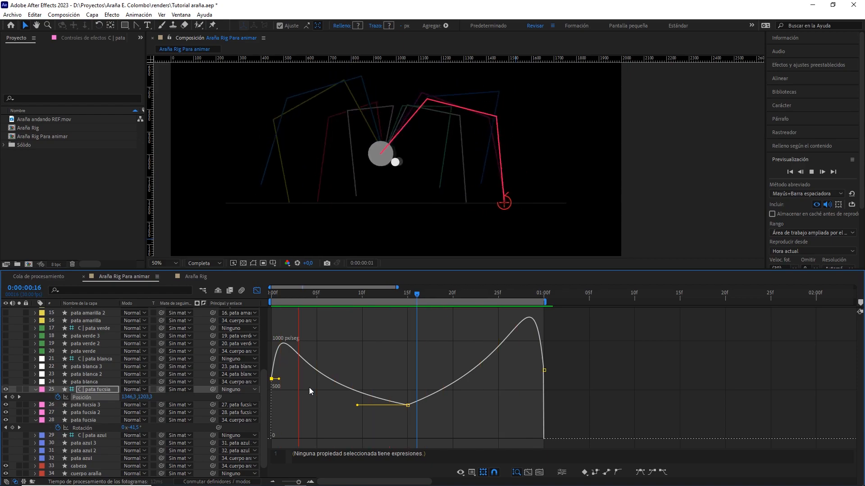
pyautogui.press('space')
# In the Rotation speed graph of pata fucsia, lengthen both influence handles of the 0:00:00:15 keyframe, checking against the reference leg.
pyautogui.click(256, 291)
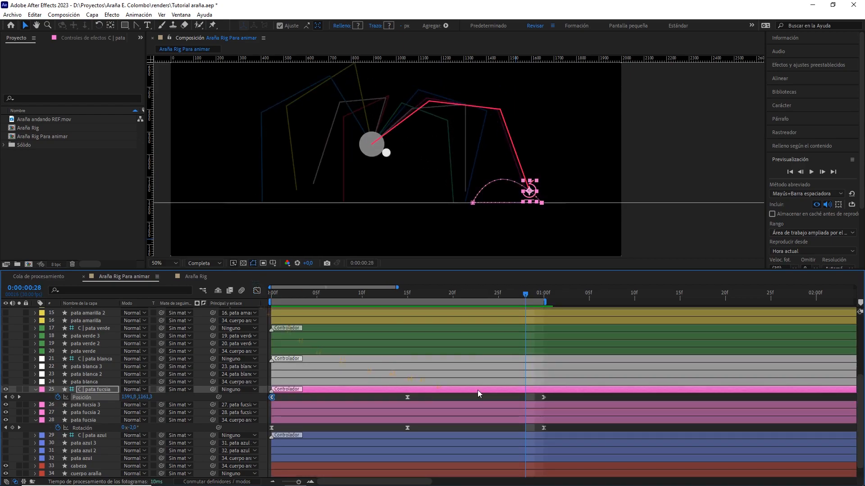
pyautogui.moveTo(557, 426); pyautogui.dragTo(270, 432)
pyautogui.click(257, 291)
pyautogui.moveTo(301, 295); pyautogui.dragTo(326, 301)
pyautogui.click(390, 401)
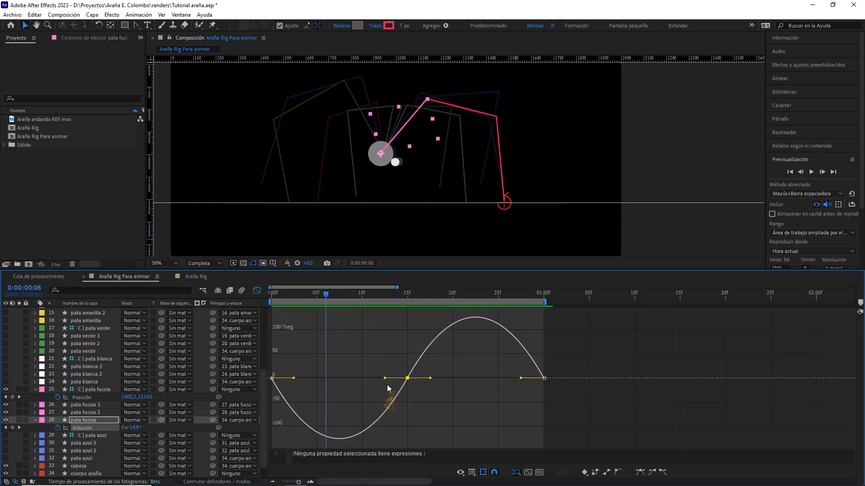
pyautogui.moveTo(384, 379); pyautogui.dragTo(368, 376)
pyautogui.moveTo(329, 294); pyautogui.dragTo(474, 315)
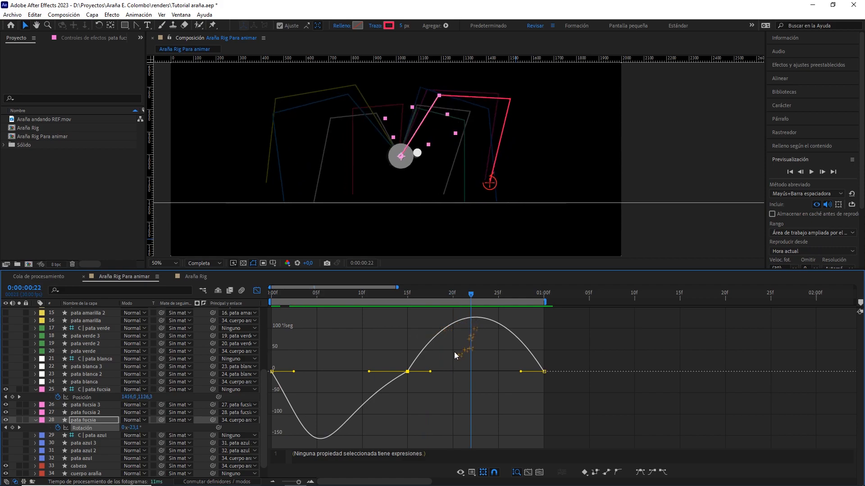
pyautogui.moveTo(431, 371); pyautogui.dragTo(452, 373)
# Shorten the influence handles of the last and first Rotation keyframes of pata fucsia, and preview the leg.
pyautogui.click(544, 380)
pyautogui.moveTo(522, 381); pyautogui.dragTo(531, 380)
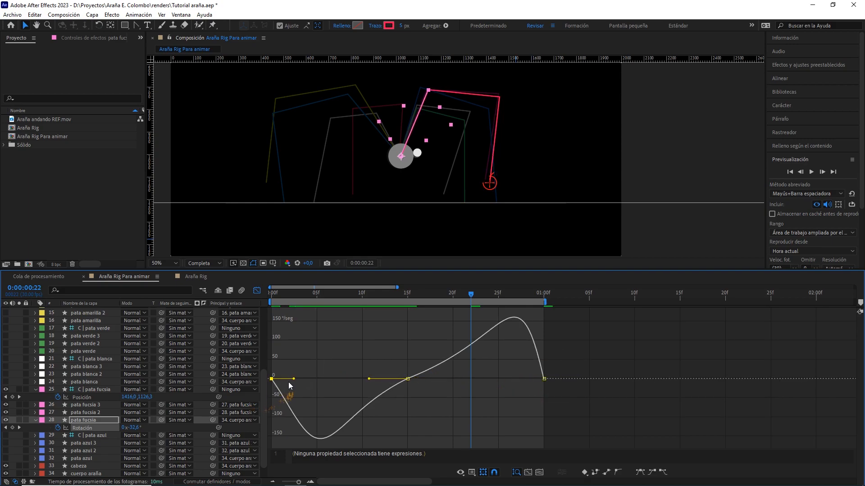
pyautogui.moveTo(293, 380); pyautogui.dragTo(286, 379)
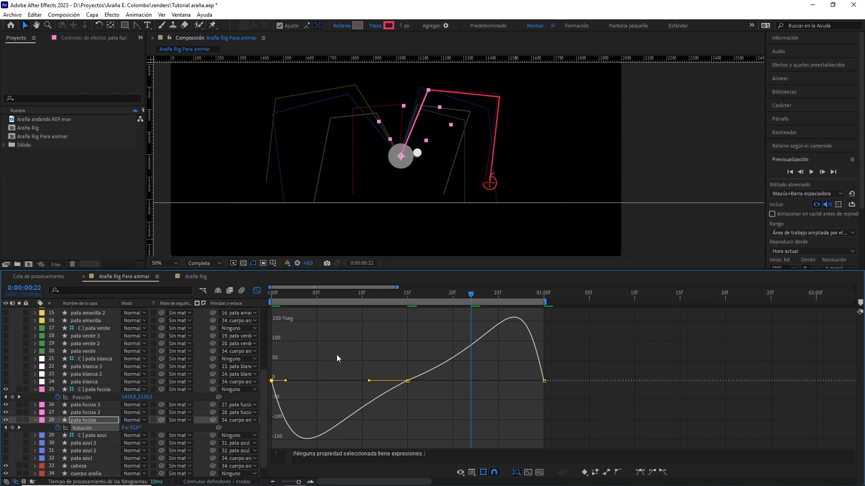
pyautogui.press('space')
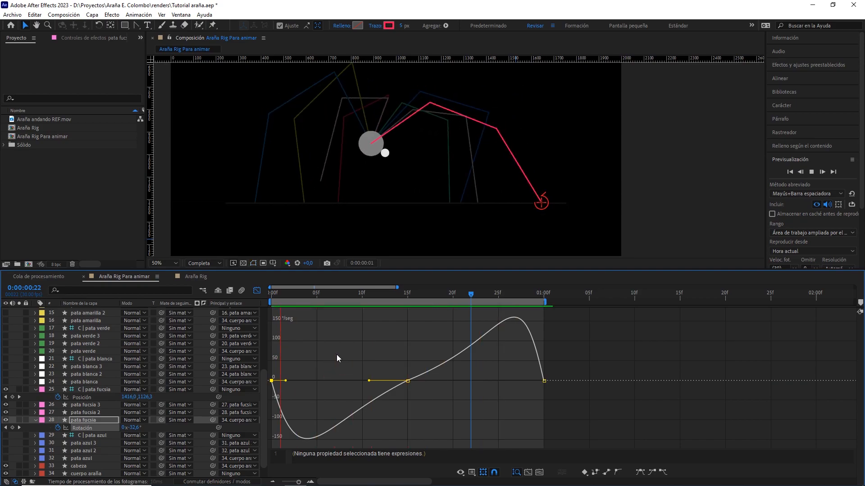
# Steepen the start of the C | pata fucsia return arc by moving the 0:00:00:15 keyframe's path handle closer above the keyframe, and preview.
pyautogui.click(266, 294)
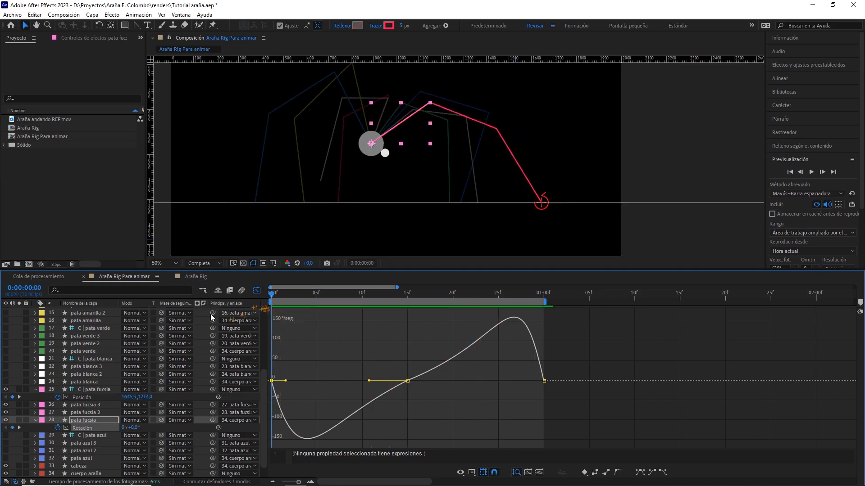
pyautogui.click(95, 396)
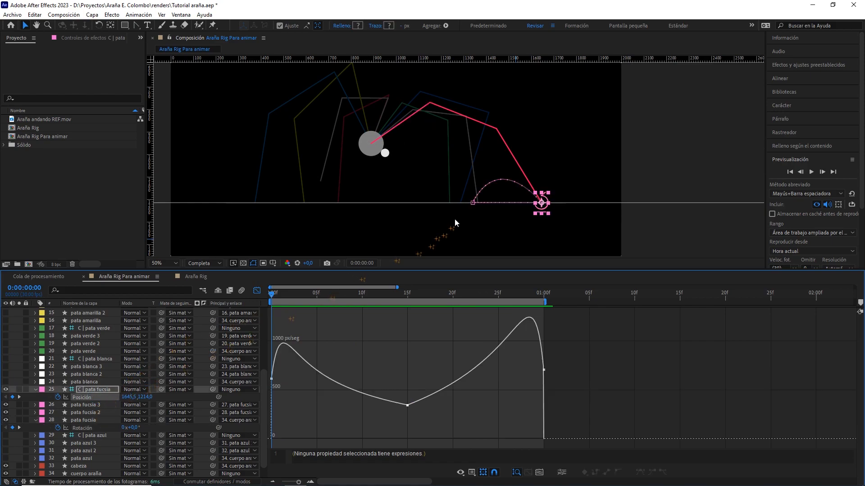
pyautogui.click(472, 204)
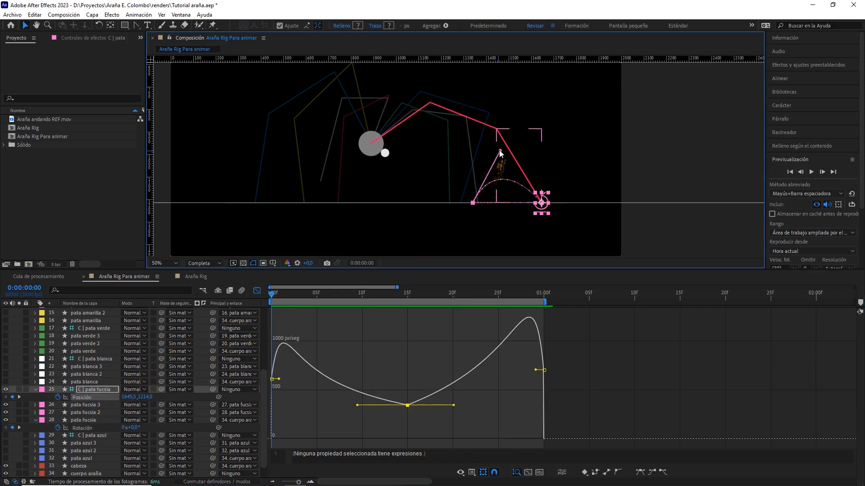
pyautogui.moveTo(498, 149); pyautogui.dragTo(482, 147)
pyautogui.click(536, 210)
pyautogui.press('space')
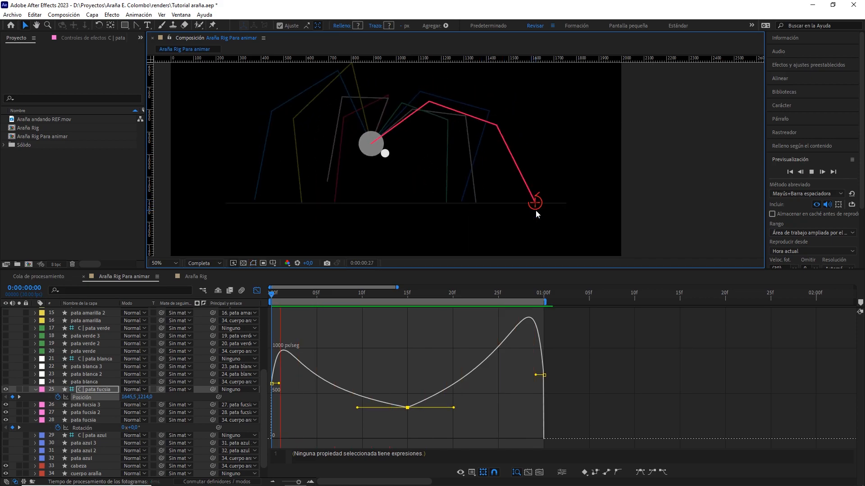
pyautogui.press('space')
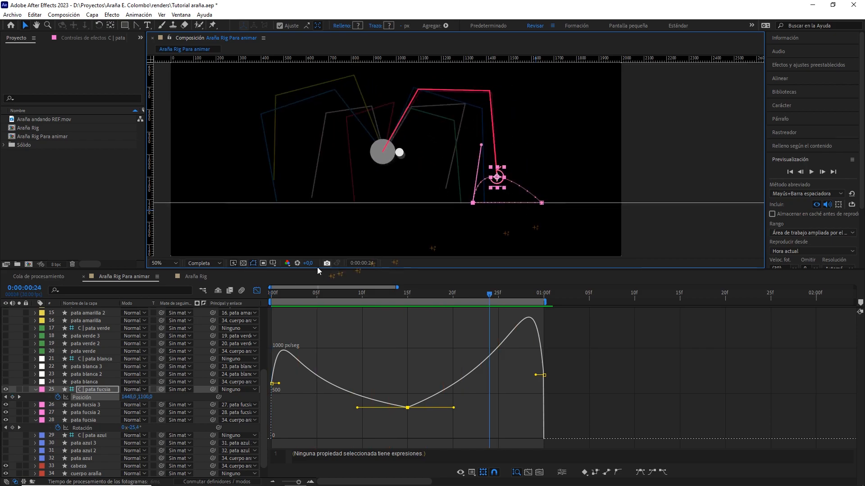
# Return to the layer view, collapse and hide the four pata fucsia layers, and go back to the first frame.
pyautogui.click(257, 291)
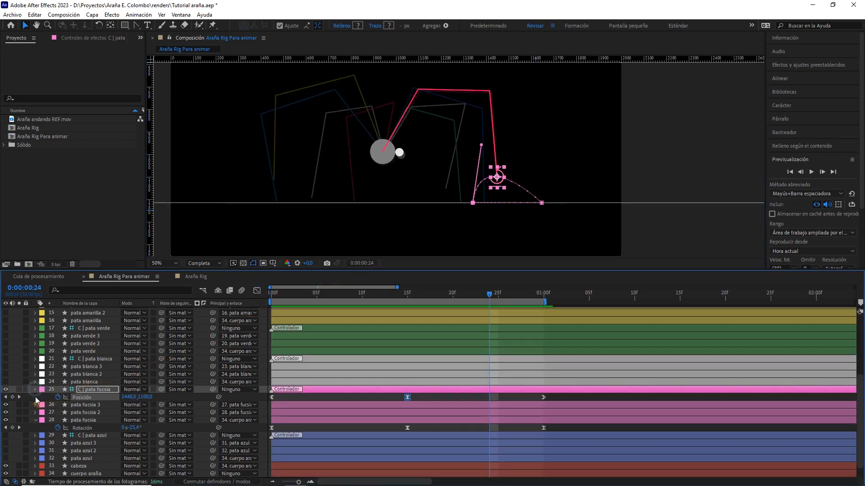
pyautogui.click(35, 390)
pyautogui.click(36, 412)
pyautogui.click(84, 412)
pyautogui.keyDown('shift'); pyautogui.click(86, 391); pyautogui.keyUp('shift')
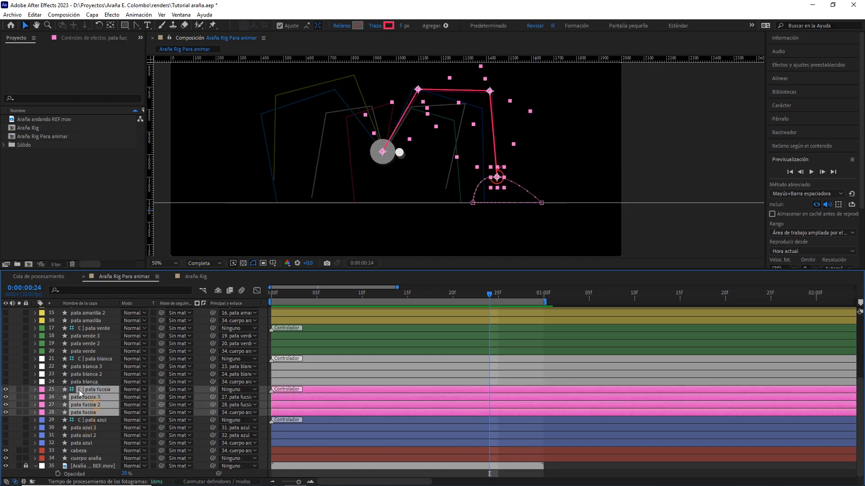
pyautogui.click(5, 390)
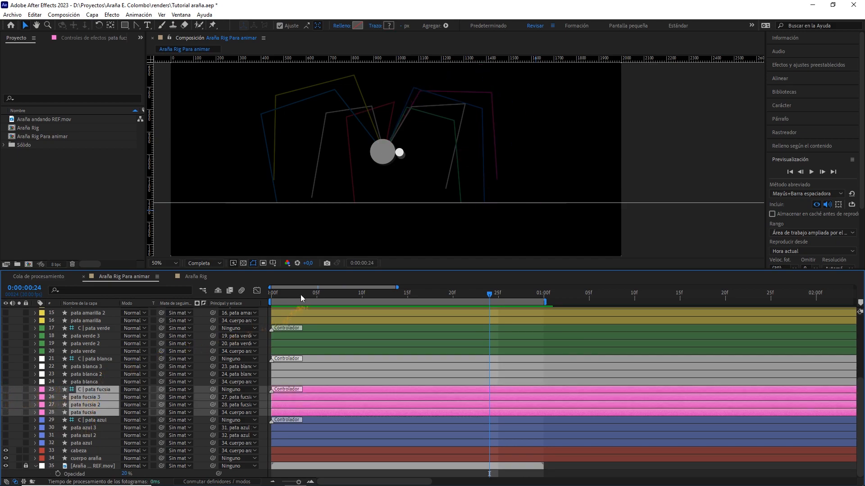
pyautogui.moveTo(301, 294); pyautogui.dragTo(250, 294)
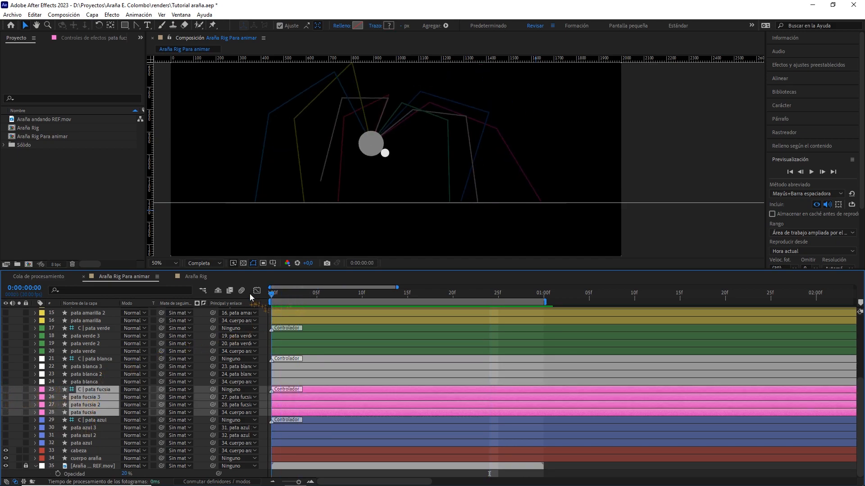
# Show the four pata blanca layers, and reveal Position on C | pata blanca and Rotation on pata blanca.
pyautogui.click(90, 359)
pyautogui.keyDown('shift'); pyautogui.click(93, 380); pyautogui.keyUp('shift')
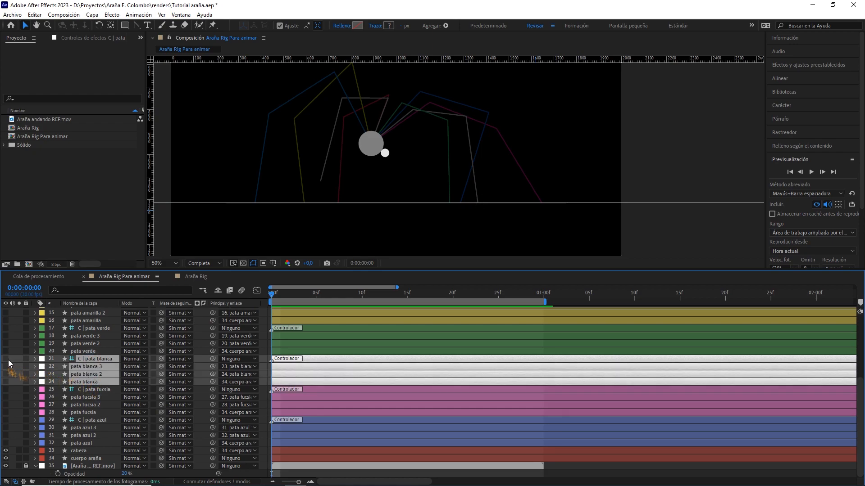
pyautogui.moveTo(6, 361); pyautogui.dragTo(5, 382)
pyautogui.click(201, 359)
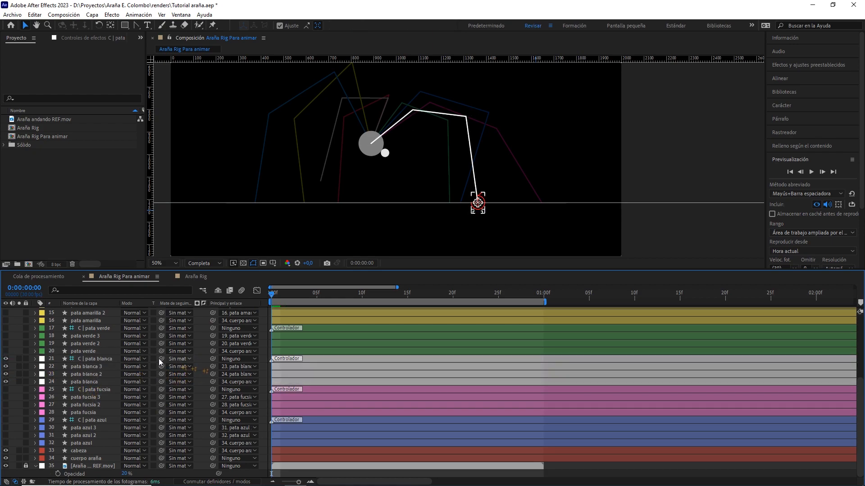
pyautogui.click(102, 358)
pyautogui.press('p')
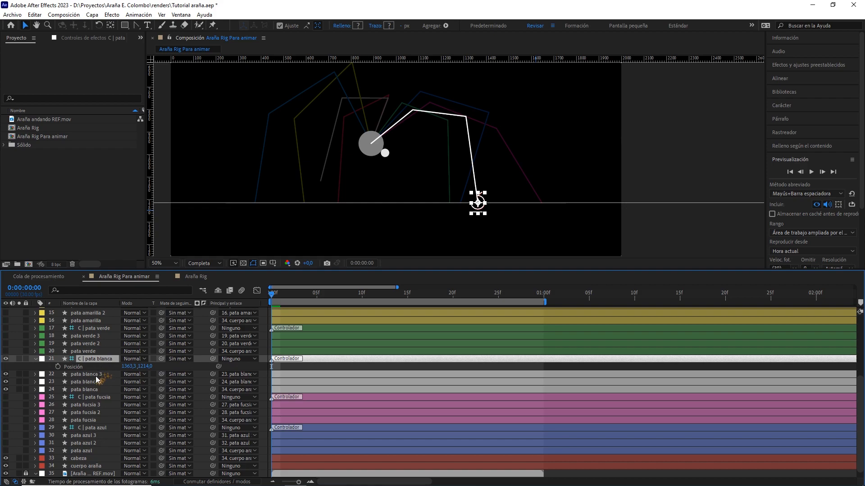
pyautogui.click(89, 389)
pyautogui.press('r')
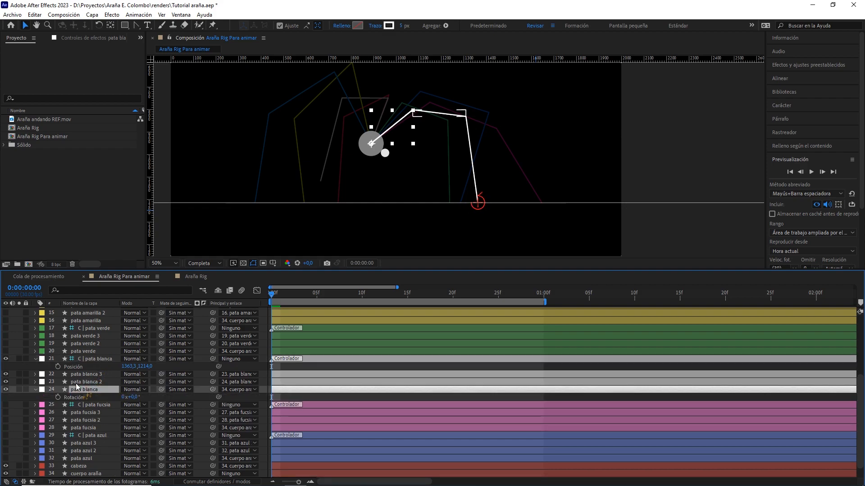
# Keyframe the Position of C | pata blanca and the Rotation of pata blanca at 0:00:00:00 and 0:00:01:00 with their starting values.
pyautogui.click(58, 366)
pyautogui.click(58, 397)
pyautogui.click(315, 296)
pyautogui.moveTo(341, 297); pyautogui.dragTo(540, 306)
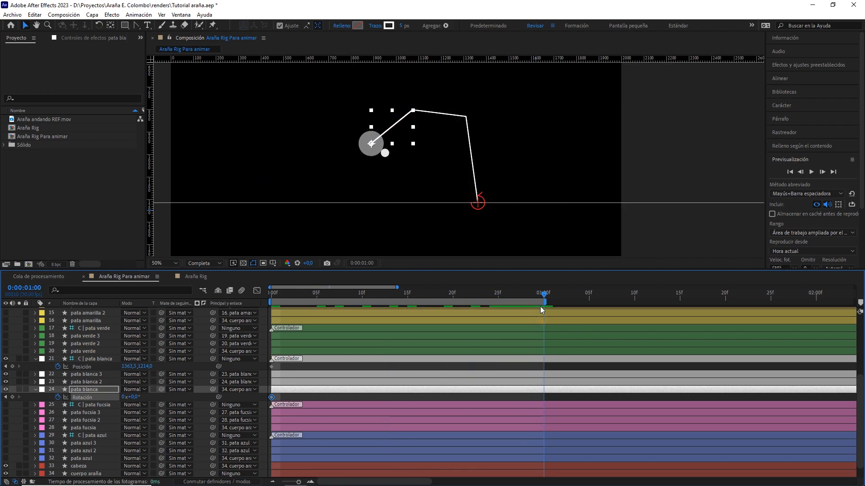
pyautogui.click(12, 366)
pyautogui.click(13, 397)
# At 0:00:00:18, move C | pata blanca horizontally to about X 1208 so its foot matches the reference leg on the ground line.
pyautogui.moveTo(353, 296); pyautogui.dragTo(381, 297)
pyautogui.scroll(2, 453, 216)
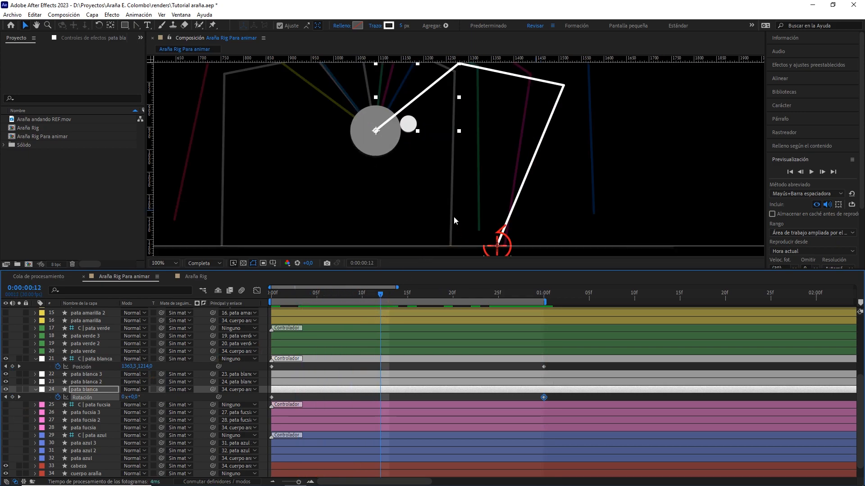
pyautogui.moveTo(454, 220); pyautogui.dragTo(465, 176)
pyautogui.scroll(1, 473, 197)
pyautogui.moveTo(475, 216); pyautogui.dragTo(473, 190)
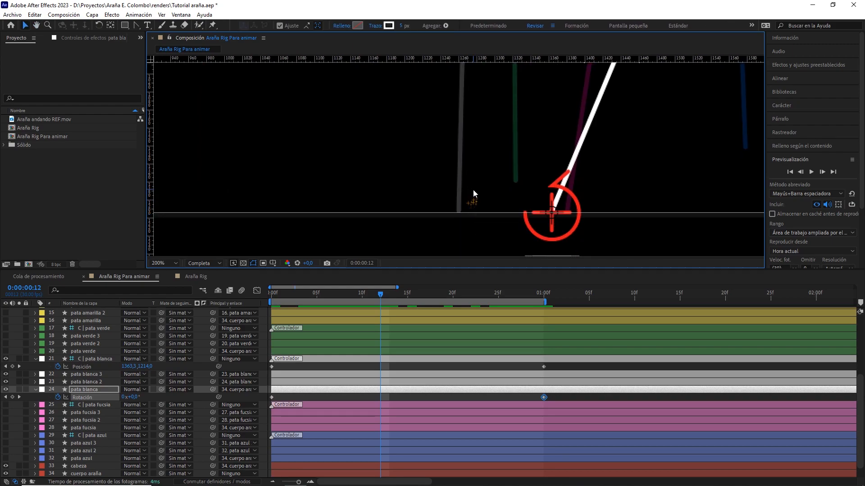
pyautogui.moveTo(381, 293); pyautogui.dragTo(437, 299)
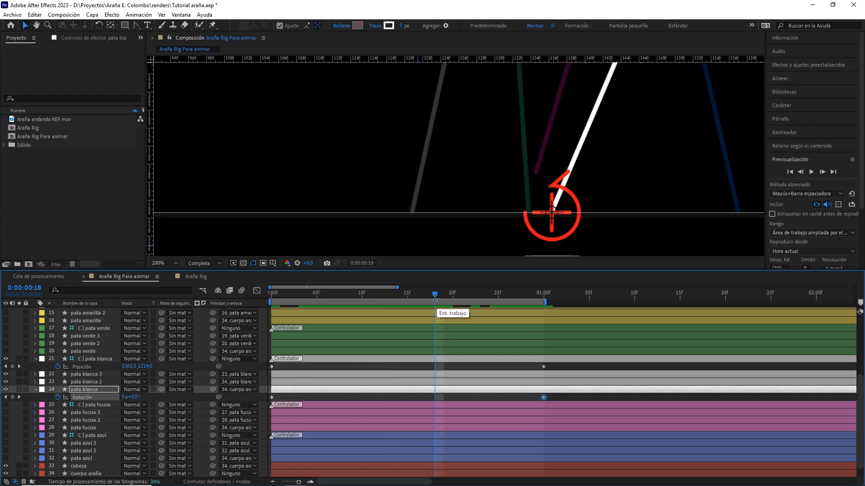
pyautogui.moveTo(135, 366); pyautogui.dragTo(57, 358)
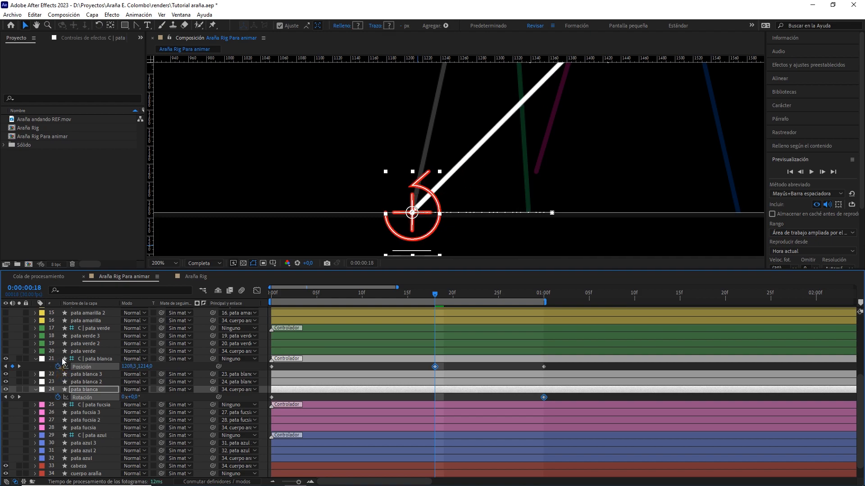
pyautogui.click(58, 358)
# At 0:00:00:15, set the Rotation of pata blanca to -62° to align the leg with the reference.
pyautogui.scroll(-2, 459, 204)
pyautogui.scroll(-2, 467, 132)
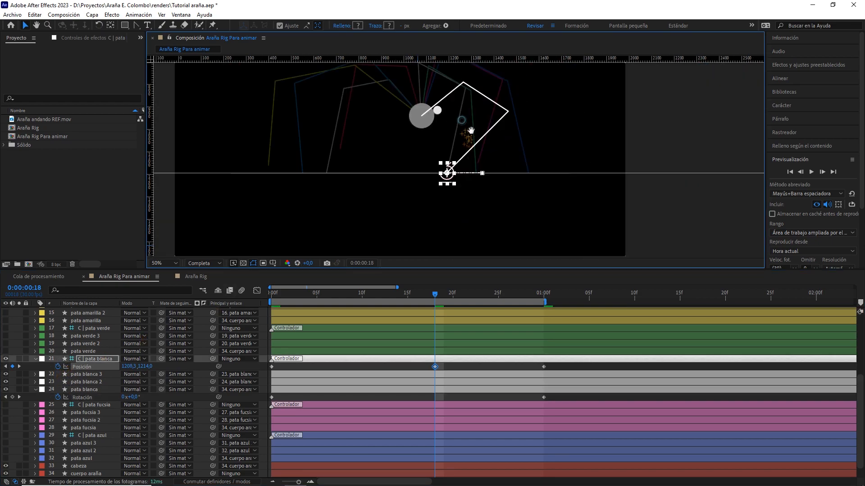
pyautogui.moveTo(468, 129); pyautogui.dragTo(495, 156)
pyautogui.moveTo(434, 296); pyautogui.dragTo(404, 296)
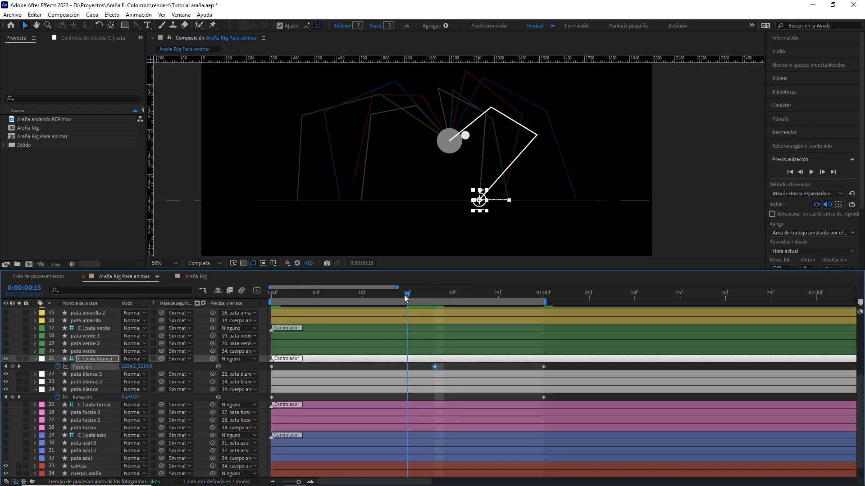
pyautogui.moveTo(140, 395); pyautogui.dragTo(105, 394)
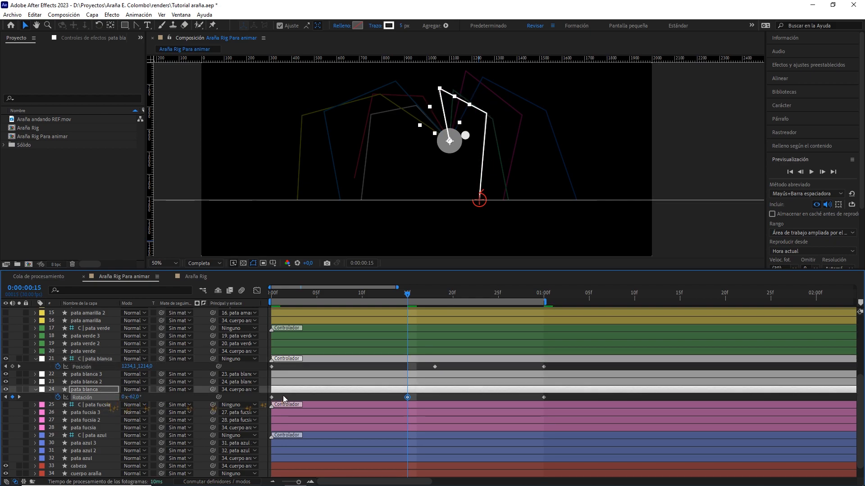
# Apply Easy Ease to all three Rotation keyframes of pata blanca and preview the leg.
pyautogui.moveTo(519, 399); pyautogui.dragTo(265, 406)
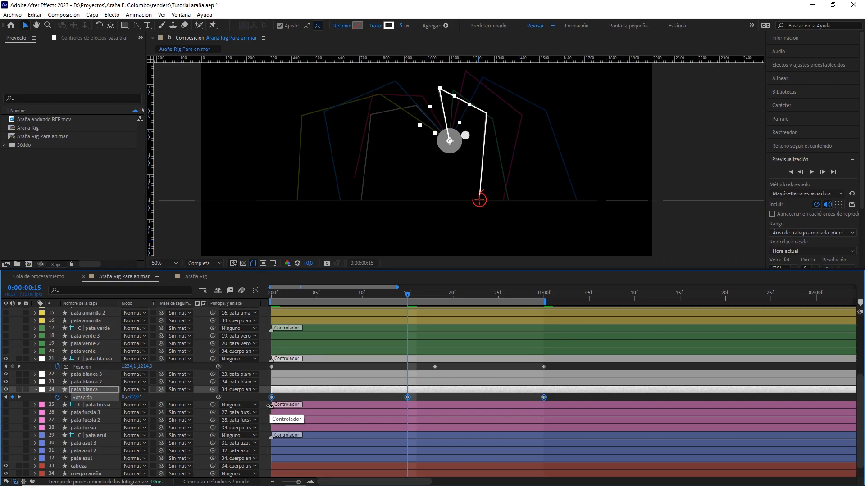
pyautogui.press('space')
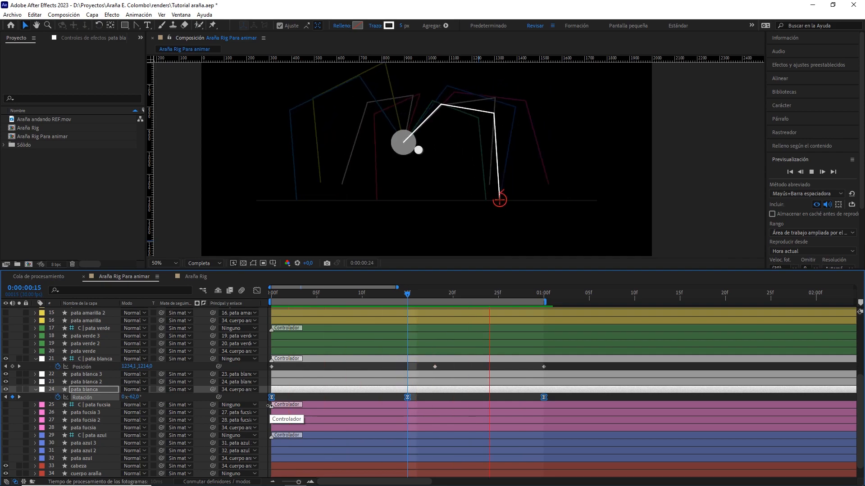
pyautogui.press('space')
# Curve the C | pata blanca return path into an arc by pulling a handle up from the 0:00:00:18 keyframe, and preview.
pyautogui.moveTo(404, 296); pyautogui.dragTo(495, 321)
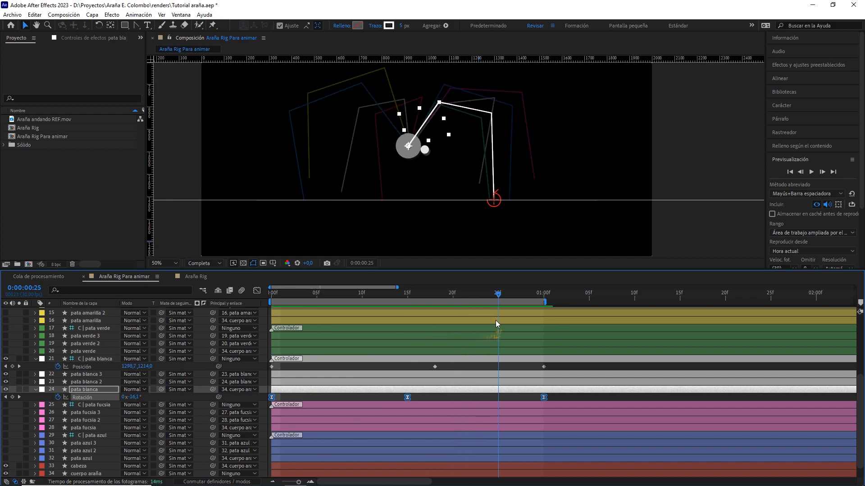
pyautogui.click(434, 367)
pyautogui.scroll(2, 461, 214)
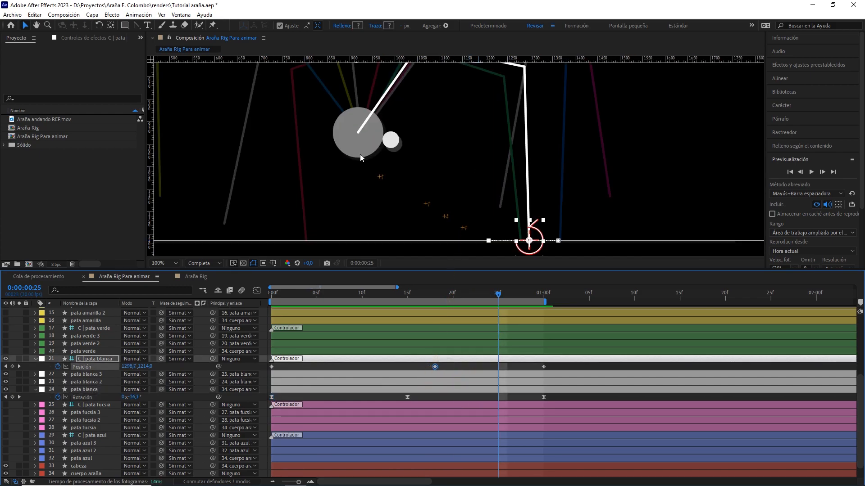
pyautogui.click(137, 25)
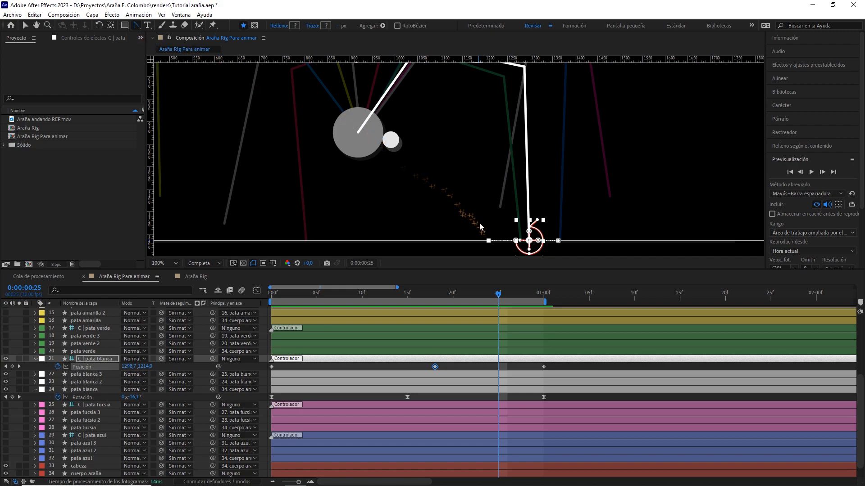
pyautogui.moveTo(489, 241); pyautogui.dragTo(518, 156)
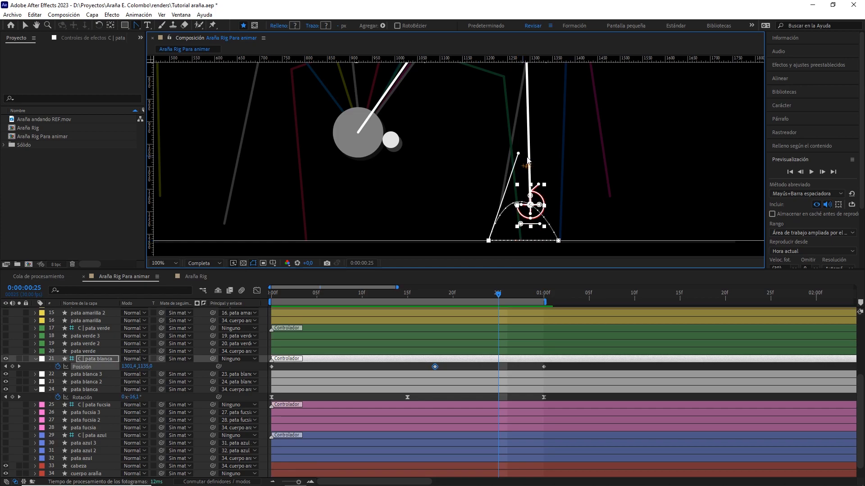
pyautogui.scroll(-2, 552, 169)
pyautogui.press('space')
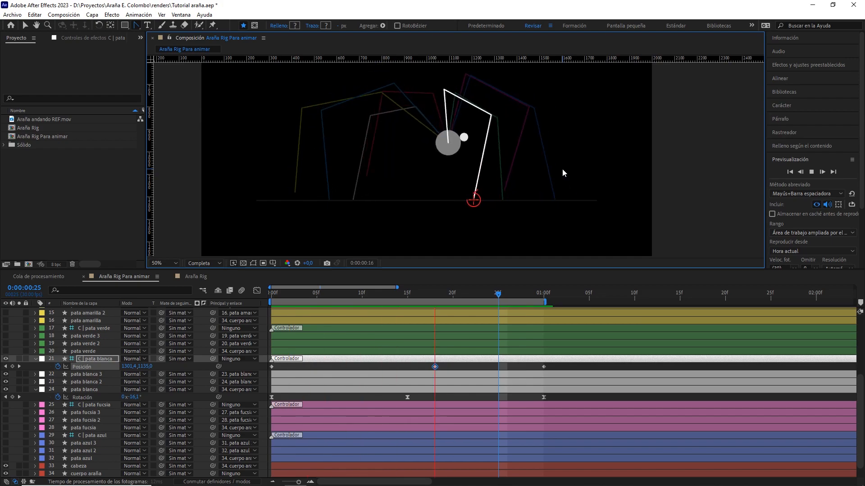
pyautogui.press('space')
pyautogui.press('v')
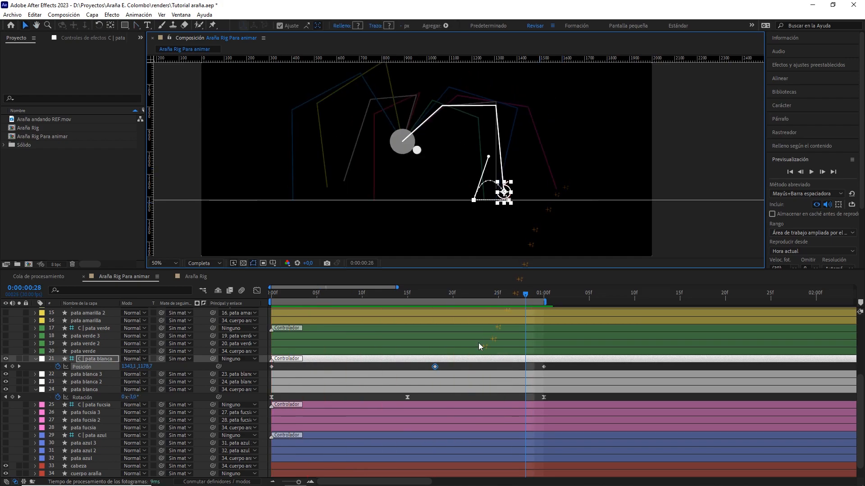
# In C | pata blanca's Position speed graph, lengthen the 0:00:00:18 keyframe's outgoing influence, lower the last keyframe's incoming speed to about 474 px/s, and preview.
pyautogui.click(256, 291)
pyautogui.moveTo(444, 317); pyautogui.dragTo(477, 386)
pyautogui.press('space')
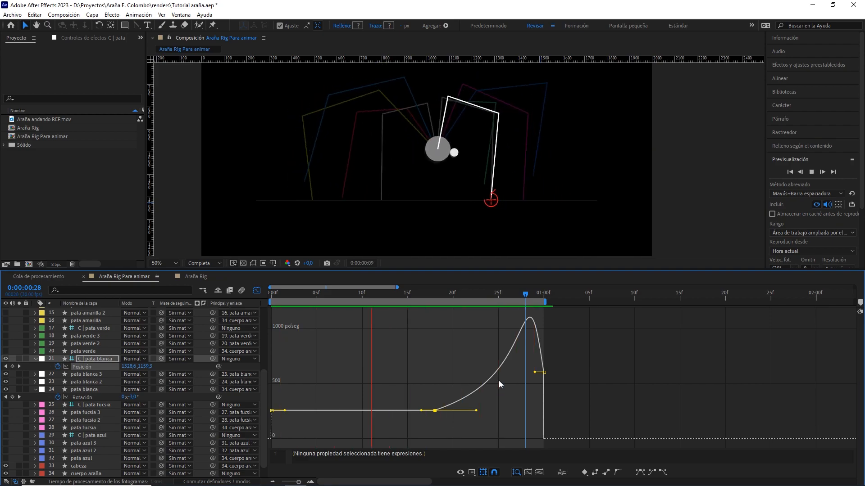
pyautogui.press('space')
pyautogui.moveTo(535, 373); pyautogui.dragTo(540, 392)
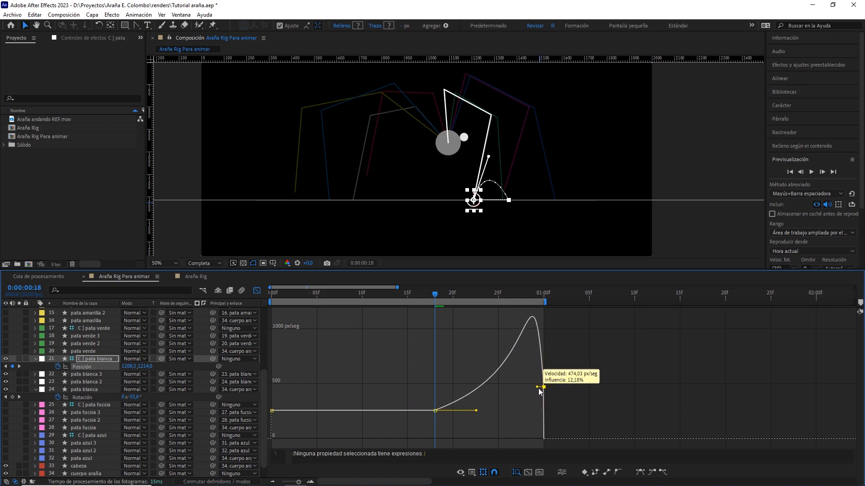
pyautogui.press('space')
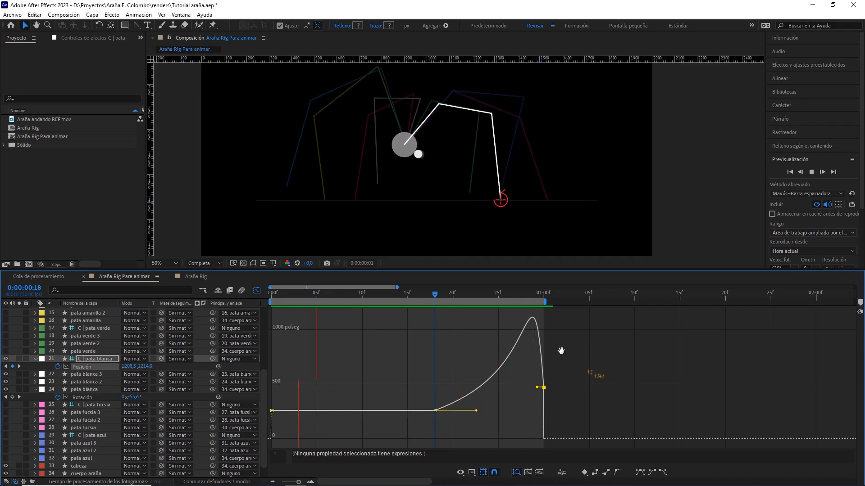
# Stop playback, close the graph editor and collapse the Position and Rotation properties of the white leg's layers.
pyautogui.press('space')
pyautogui.click(257, 293)
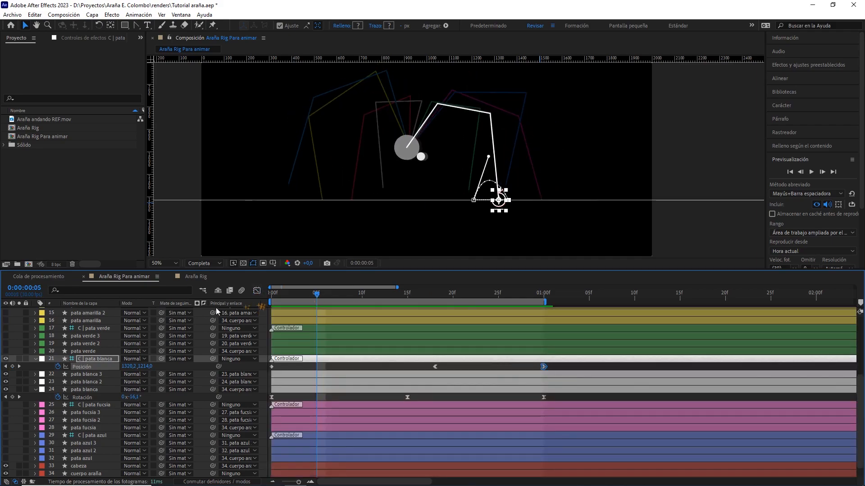
pyautogui.click(36, 359)
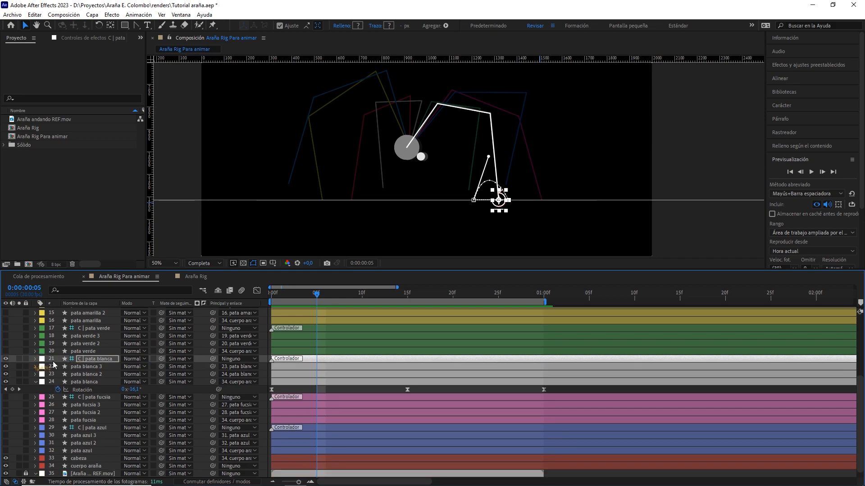
pyautogui.moveTo(563, 390); pyautogui.dragTo(255, 394)
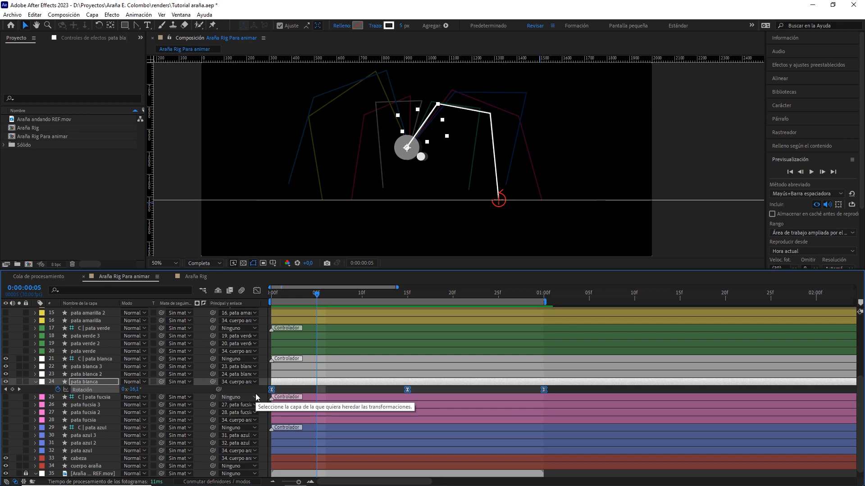
pyautogui.click(36, 383)
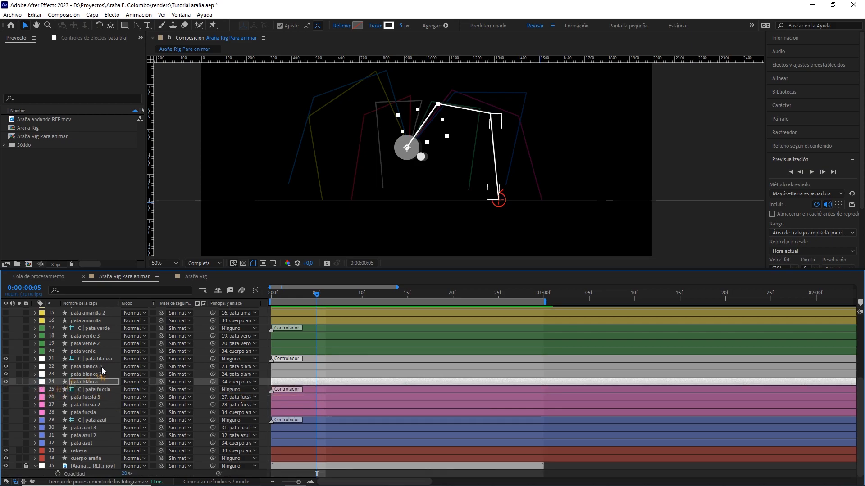
# Hide the four pata blanca layers and show the four pata azul layers, with the time at frame 0.
pyautogui.keyDown('shift'); pyautogui.click(106, 360); pyautogui.keyUp('shift')
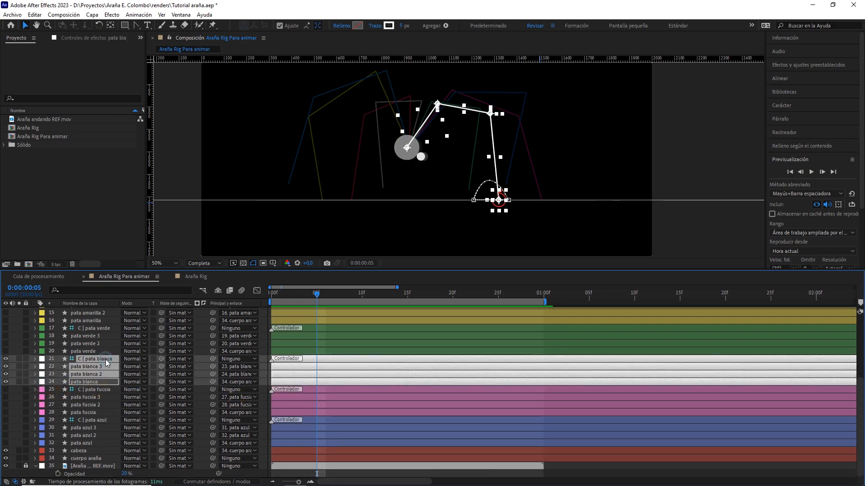
pyautogui.click(5, 359)
pyautogui.moveTo(297, 292); pyautogui.dragTo(244, 294)
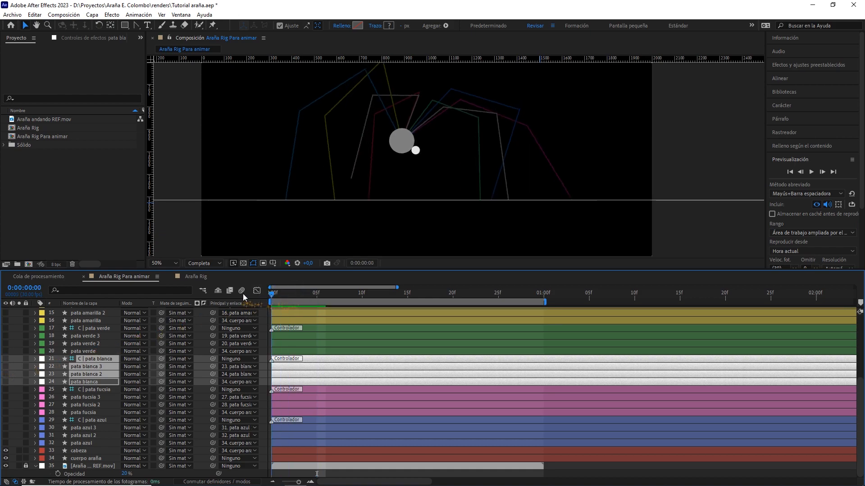
pyautogui.click(100, 420)
pyautogui.keyDown('shift'); pyautogui.click(90, 443); pyautogui.keyUp('shift')
pyautogui.moveTo(5, 420); pyautogui.dragTo(5, 443)
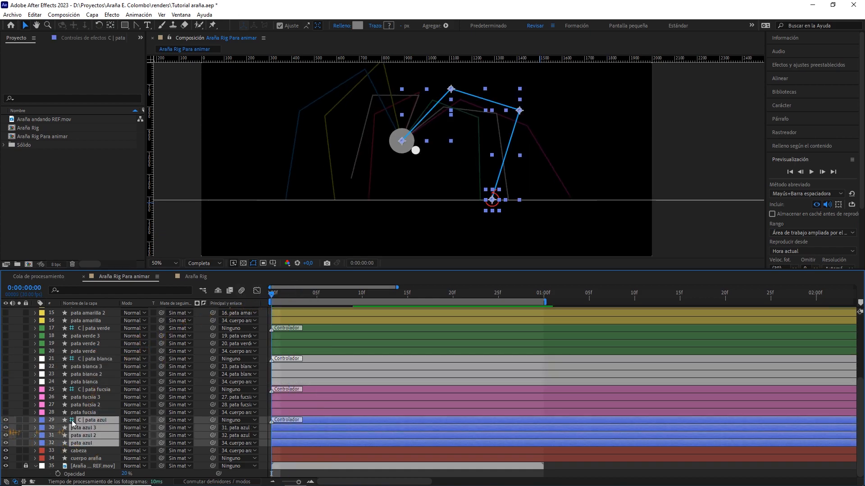
# Start keyframing the Position of C | pata azul and the Rotation of pata azul at frame 0.
pyautogui.click(202, 419)
pyautogui.click(100, 420)
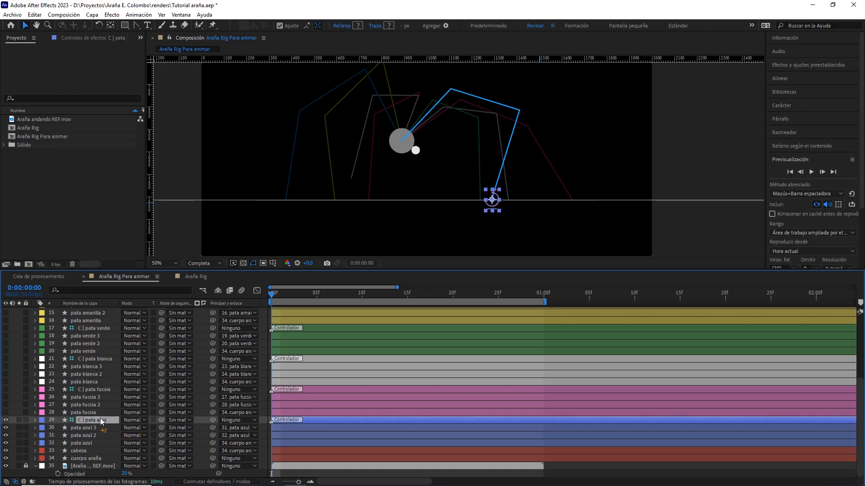
pyautogui.press('p')
pyautogui.click(91, 452)
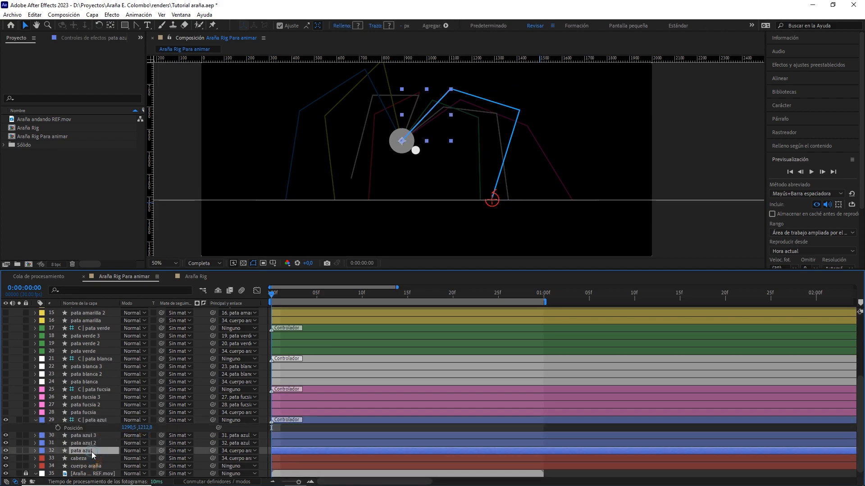
pyautogui.press('r')
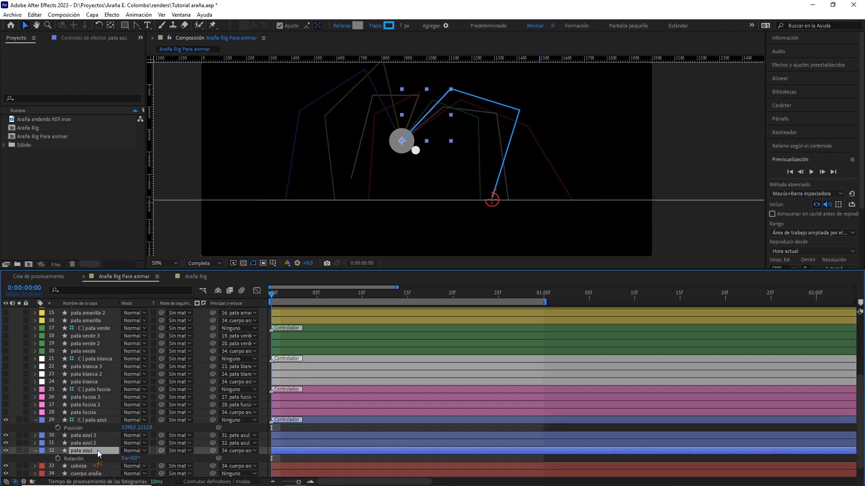
pyautogui.click(57, 428)
pyautogui.click(58, 458)
# Add matching Position and Rotation keyframes for the blue leg at 0:00:01:00 to close the loop.
pyautogui.moveTo(293, 296); pyautogui.dragTo(540, 317)
pyautogui.click(12, 428)
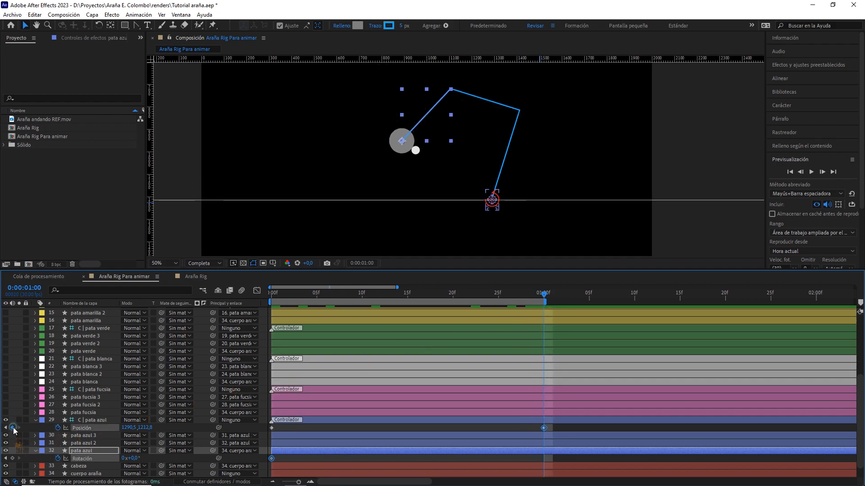
pyautogui.click(13, 458)
# At frame 15, move C | pata azul along the ground to X position 1667,5, matching the reference leg's foot.
pyautogui.moveTo(398, 296); pyautogui.dragTo(401, 319)
pyautogui.scroll(4, 547, 223)
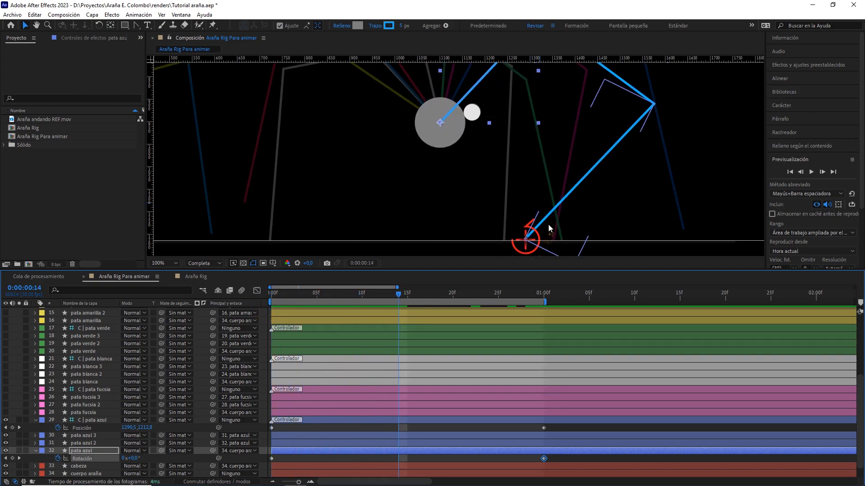
pyautogui.moveTo(601, 205); pyautogui.dragTo(533, 182)
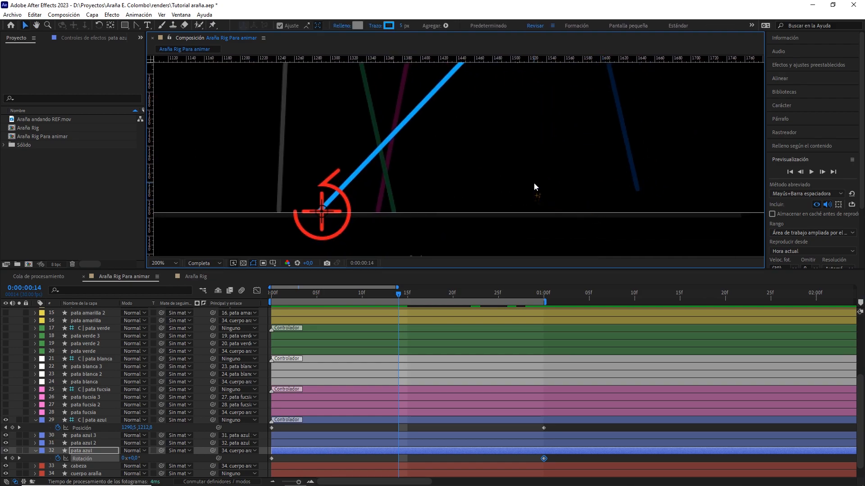
pyautogui.moveTo(402, 295); pyautogui.dragTo(406, 296)
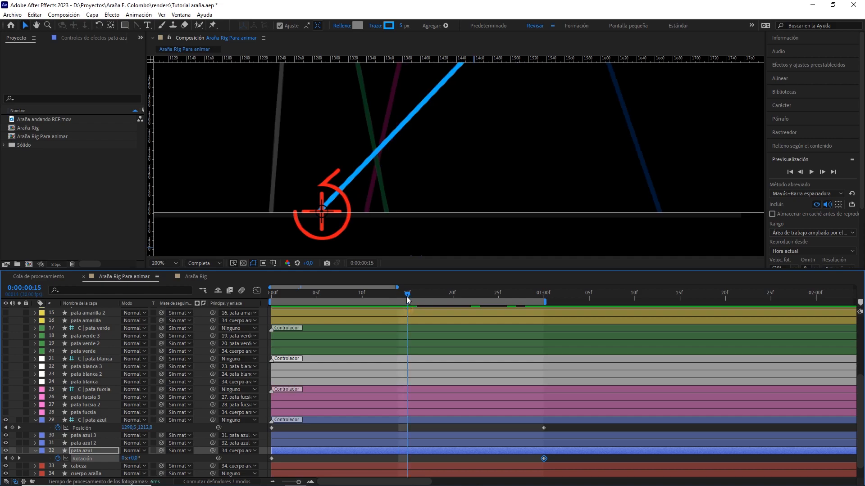
pyautogui.moveTo(598, 185); pyautogui.dragTo(544, 176)
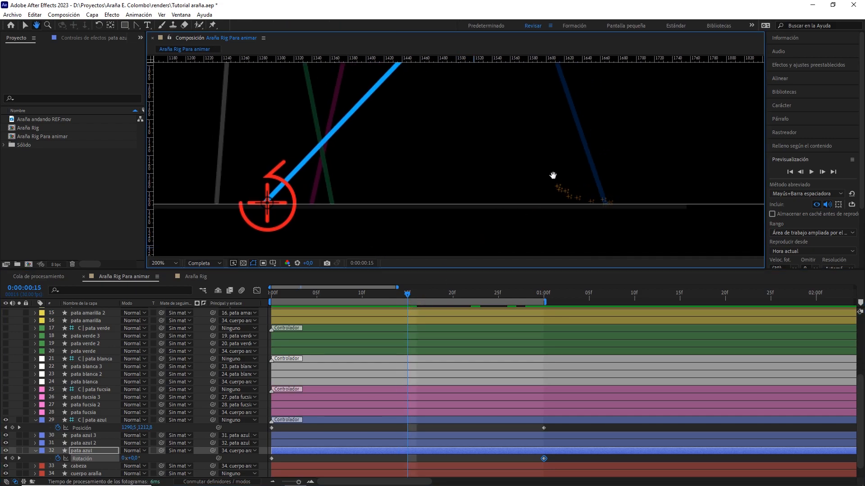
pyautogui.moveTo(131, 428); pyautogui.dragTo(242, 428)
pyautogui.moveTo(253, 430); pyautogui.dragTo(305, 431)
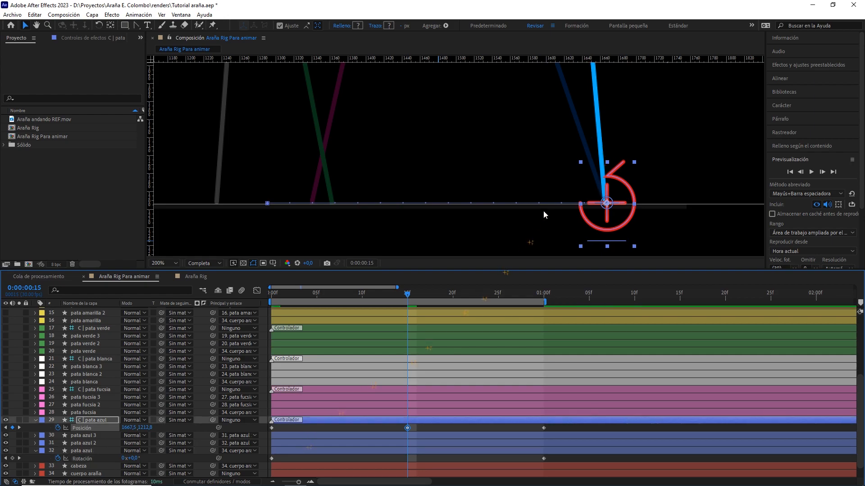
# Keyframe pata azul's Rotation at -16,0° on frame 15 and -19,7° on frame 20 to follow the reference leg.
pyautogui.press(',')
pyautogui.scroll(-1, 514, 157)
pyautogui.moveTo(477, 141); pyautogui.dragTo(510, 175)
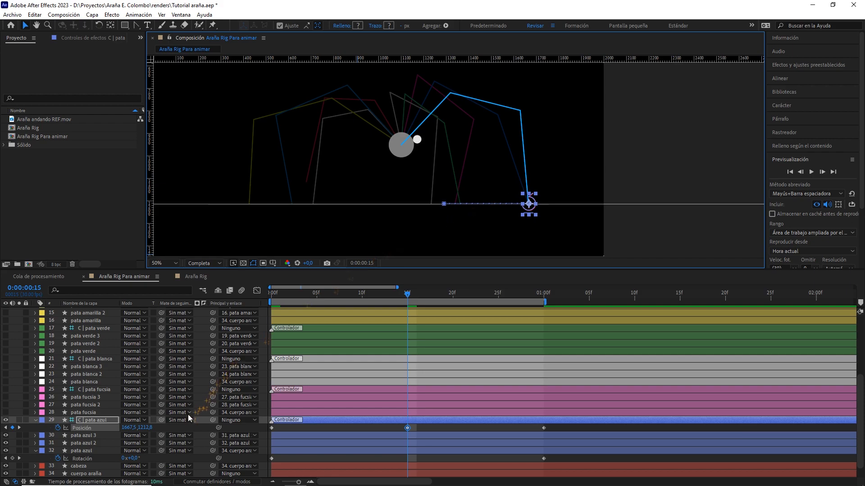
pyautogui.moveTo(133, 458); pyautogui.dragTo(126, 459)
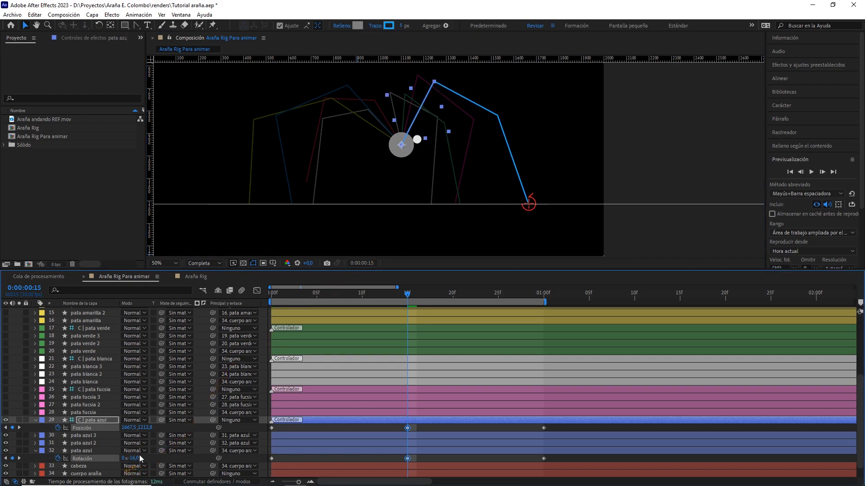
pyautogui.moveTo(409, 296); pyautogui.dragTo(455, 309)
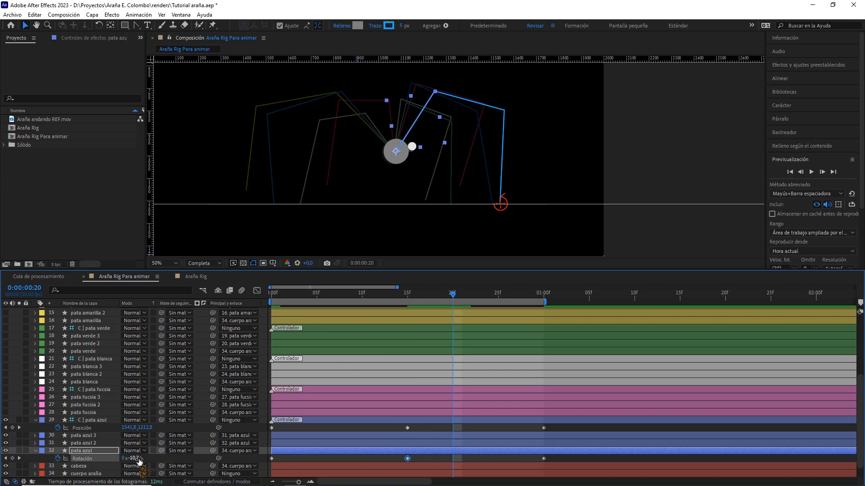
pyautogui.moveTo(136, 458); pyautogui.dragTo(130, 459)
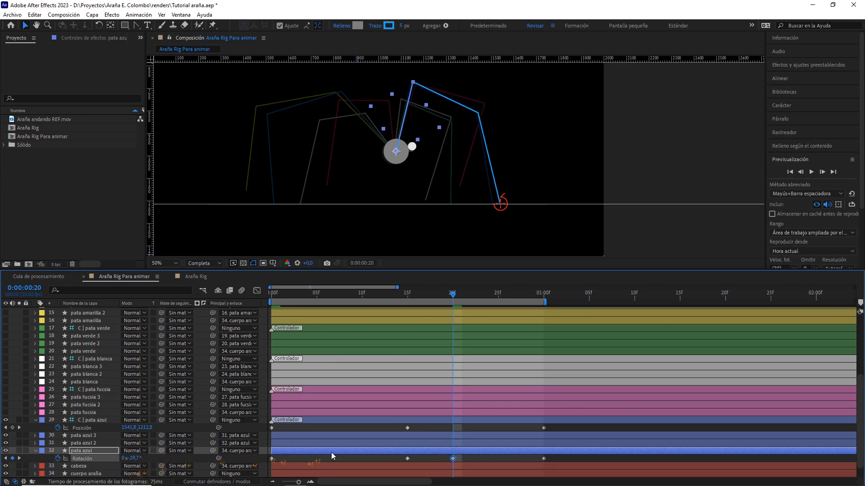
# Apply Easy Ease to all of pata azul's Rotation keyframes and preview the blue leg's motion from the start.
pyautogui.moveTo(552, 458); pyautogui.dragTo(270, 462)
pyautogui.press('F9')
pyautogui.moveTo(422, 297); pyautogui.dragTo(314, 291)
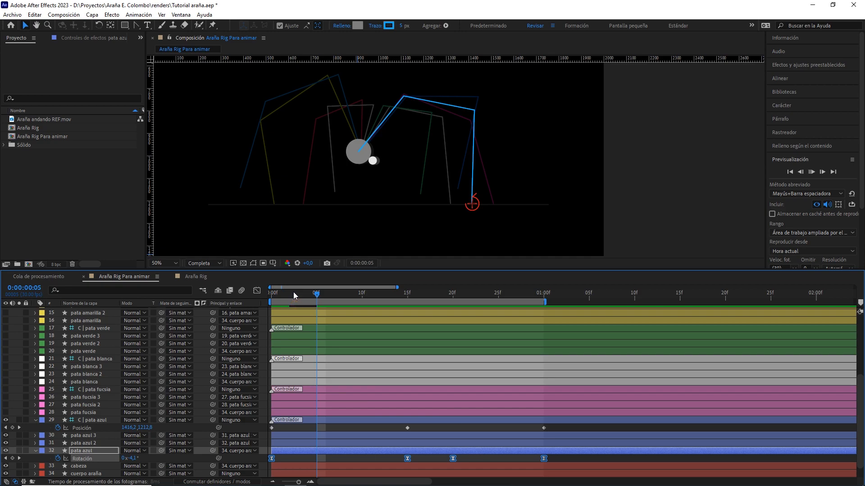
pyautogui.press('space')
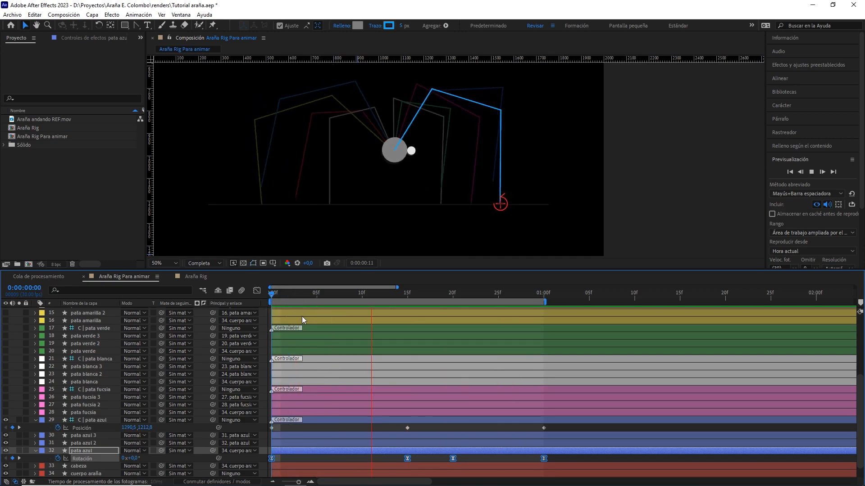
pyautogui.press('space')
# Bend the C | pata azul motion path upward from its first keyframe with the Pen tool, reaching about 1490, 1107 at frame 8.
pyautogui.moveTo(346, 297); pyautogui.dragTo(330, 328)
pyautogui.click(272, 428)
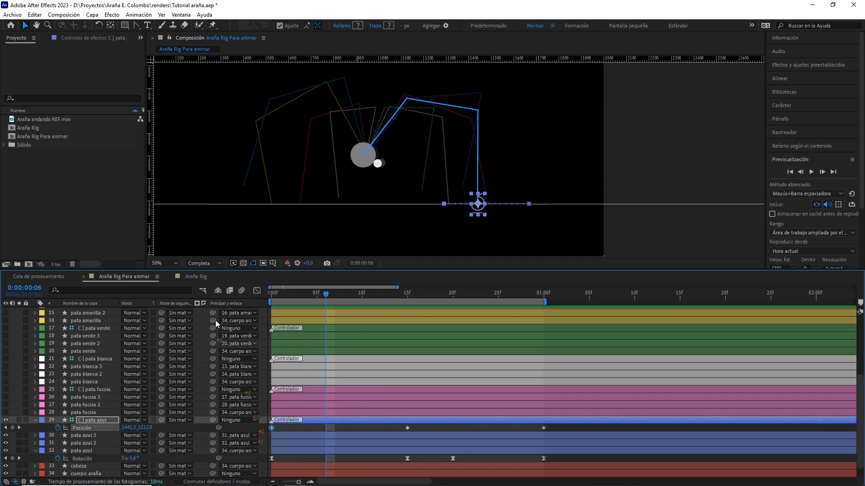
pyautogui.click(137, 26)
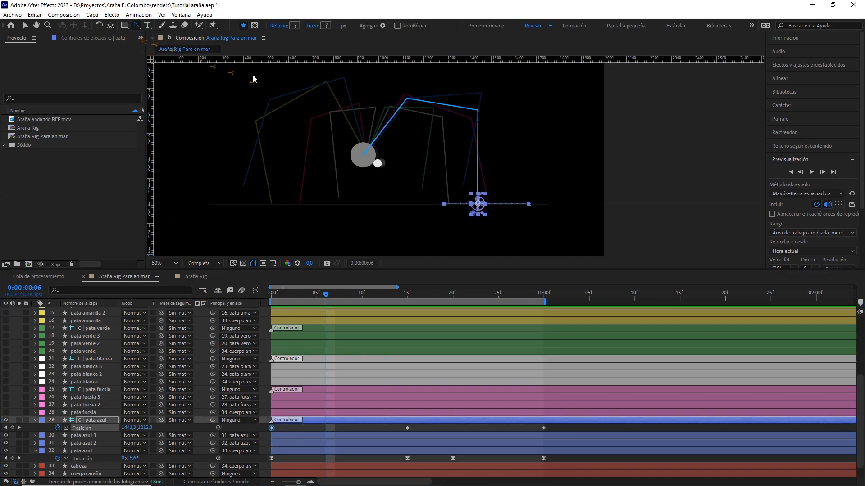
pyautogui.moveTo(444, 203); pyautogui.dragTo(476, 165)
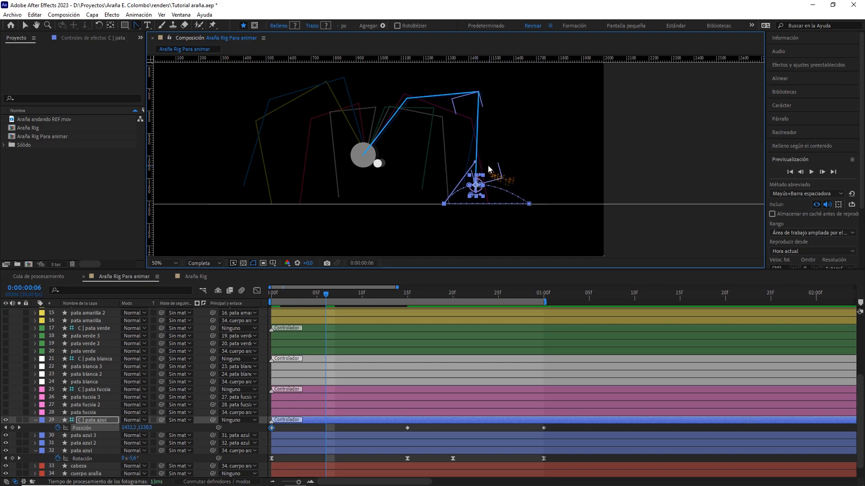
pyautogui.moveTo(327, 293); pyautogui.dragTo(346, 294)
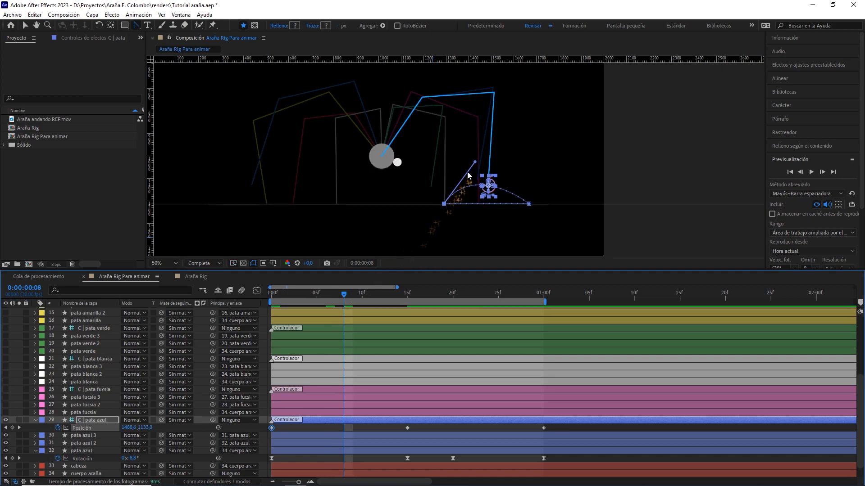
pyautogui.moveTo(474, 162); pyautogui.dragTo(478, 151)
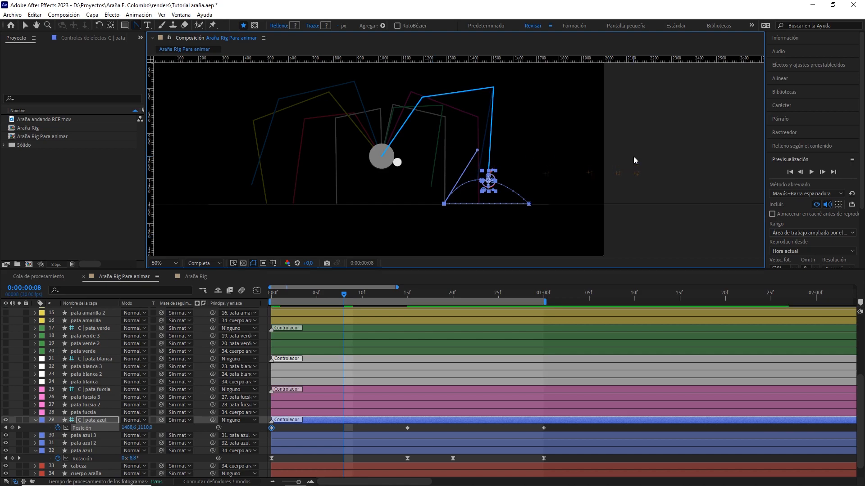
pyautogui.scroll(1, 585, 144)
pyautogui.moveTo(563, 90); pyautogui.dragTo(546, 170)
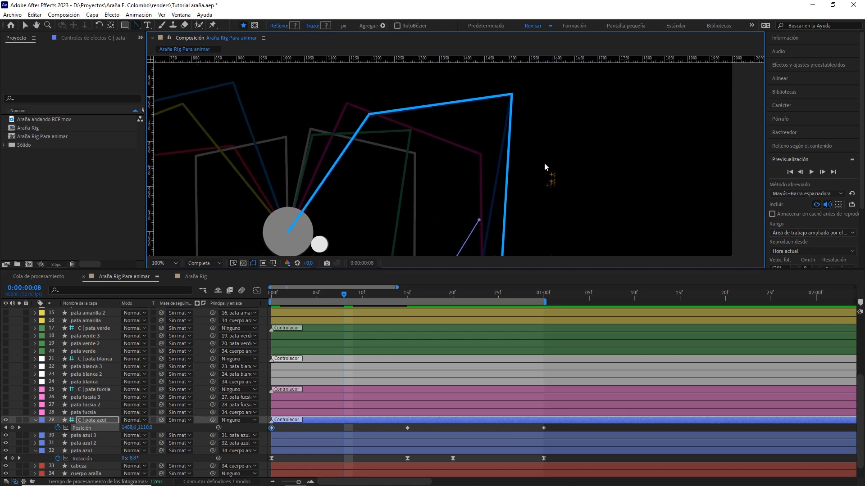
pyautogui.moveTo(477, 225)
pyautogui.mouseDown()
pyautogui.moveTo(487, 200)
pyautogui.moveTo(485, 221)
pyautogui.mouseUp()
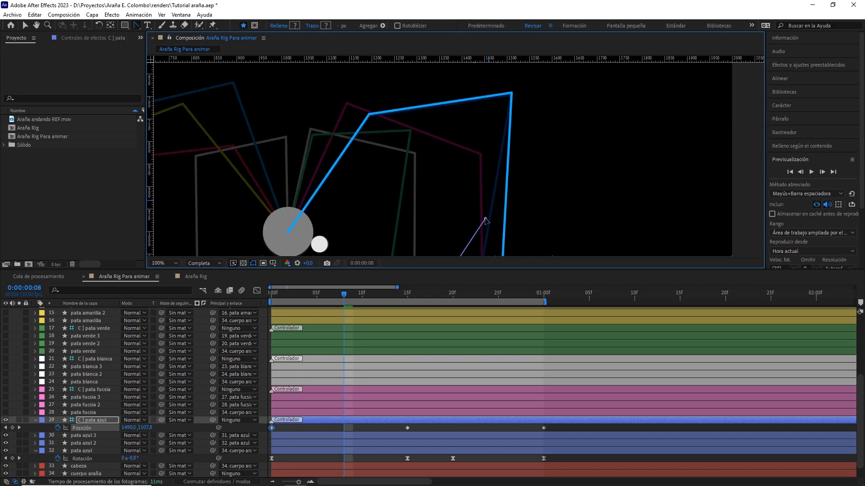
# Deselect the layers and play back the blue leg's walk with the arched foot path.
pyautogui.click(507, 131)
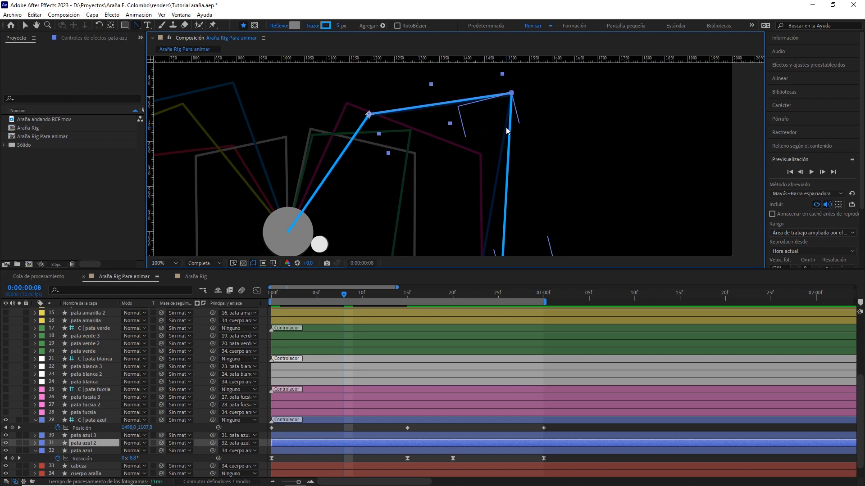
pyautogui.press(',')
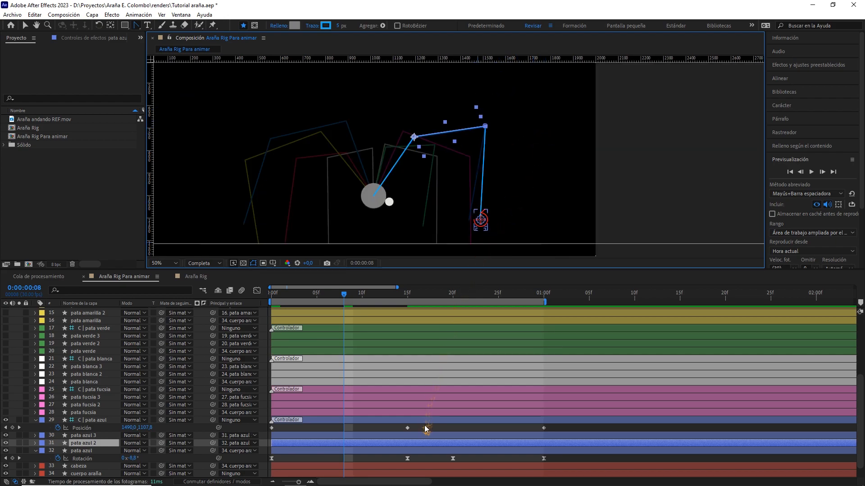
pyautogui.click(424, 425)
pyautogui.press('space')
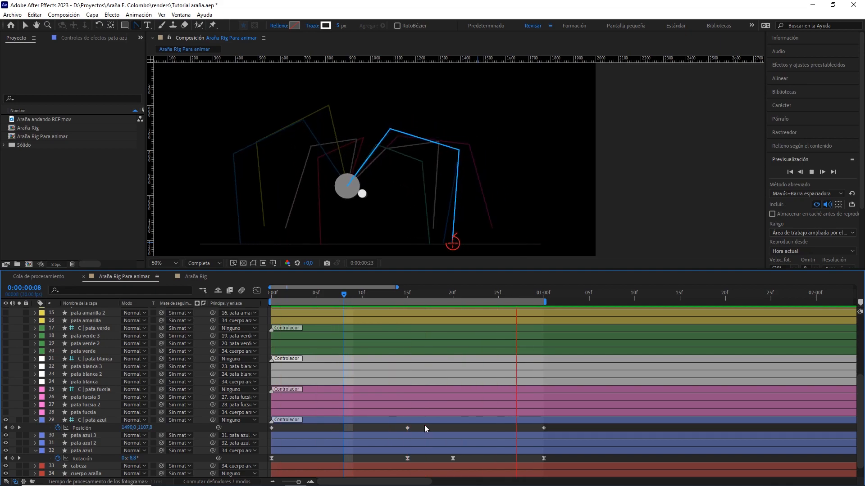
# Apply Easy Ease to all three Position keyframes of C | pata azul and open their speed graph.
pyautogui.click(542, 428)
pyautogui.moveTo(543, 430); pyautogui.dragTo(307, 429)
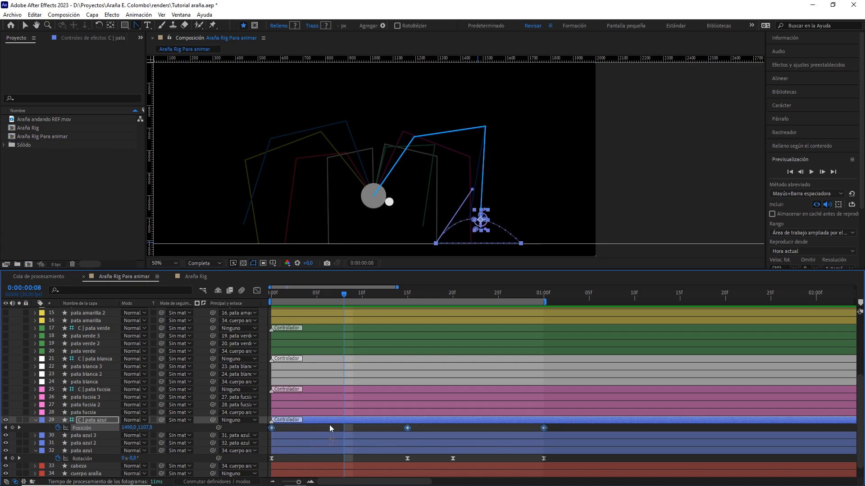
pyautogui.press('F9')
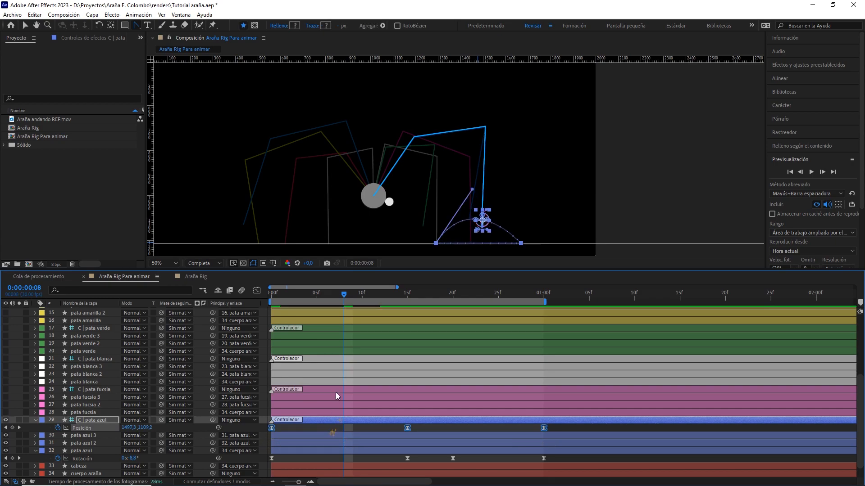
pyautogui.click(256, 290)
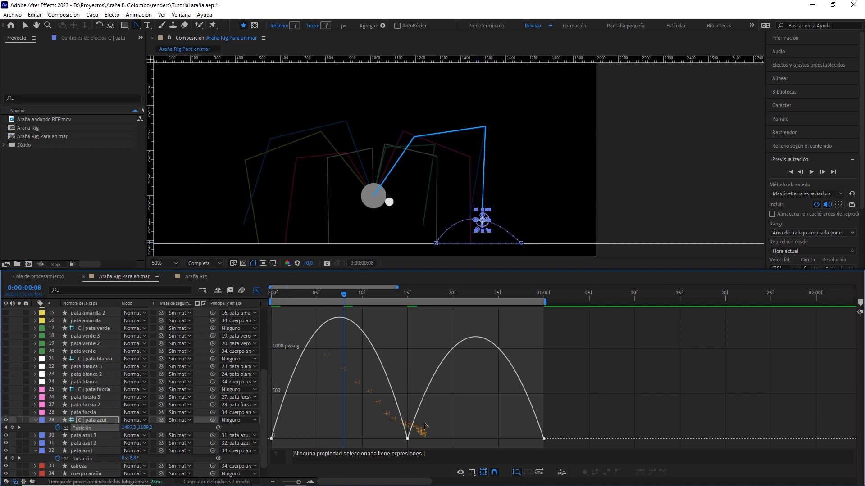
# Shorten both ease handles of C | pata azul's Position keyframe at frame 15 in the speed graph and preview the blue leg.
pyautogui.press('v')
pyautogui.moveTo(443, 426); pyautogui.dragTo(413, 440)
pyautogui.click(442, 413)
pyautogui.press('space')
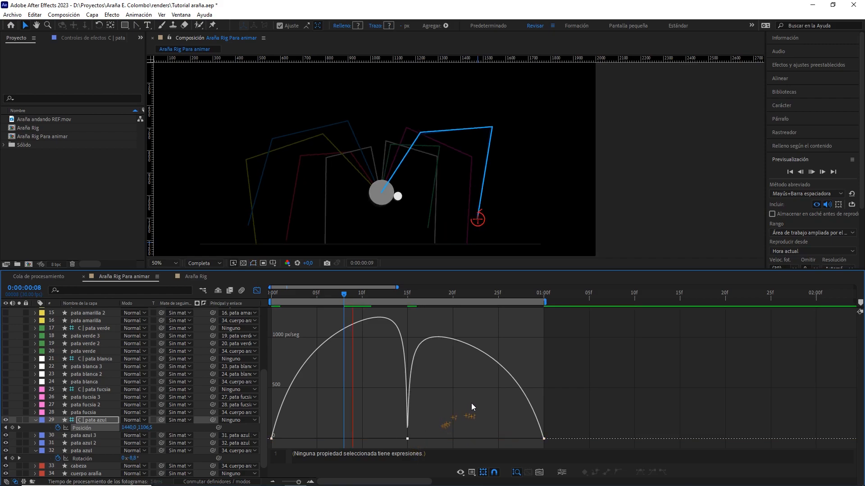
pyautogui.press('space')
pyautogui.moveTo(508, 199); pyautogui.dragTo(525, 184)
pyautogui.press('space')
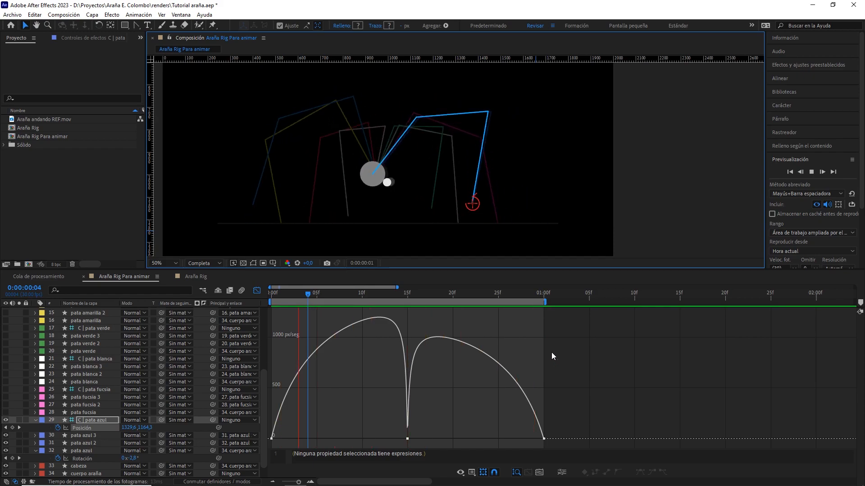
pyautogui.press('space')
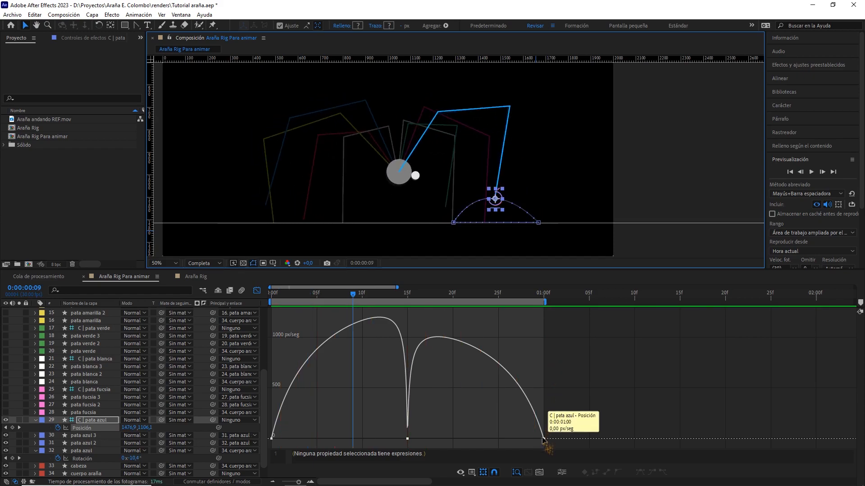
# Set the incoming velocity of C | pata azul's last Position keyframe to 100 pixels/sec.
pyautogui.doubleClick(544, 438)
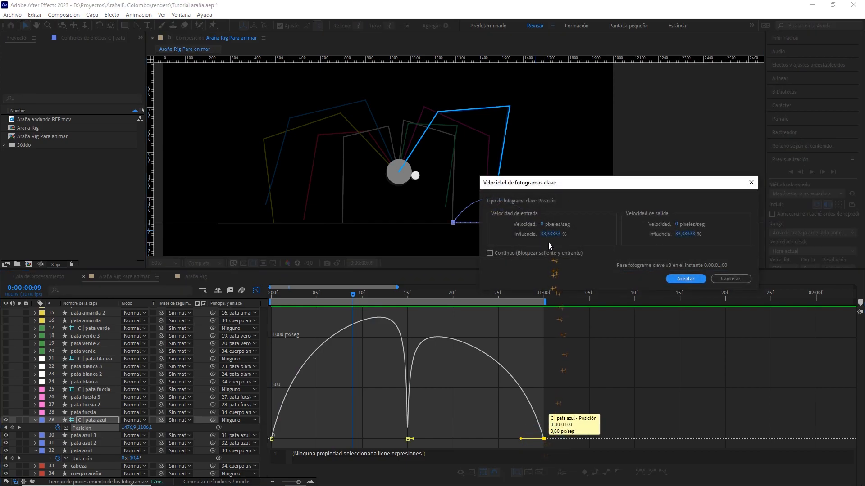
pyautogui.click(544, 223)
pyautogui.write('100')
pyautogui.click(684, 279)
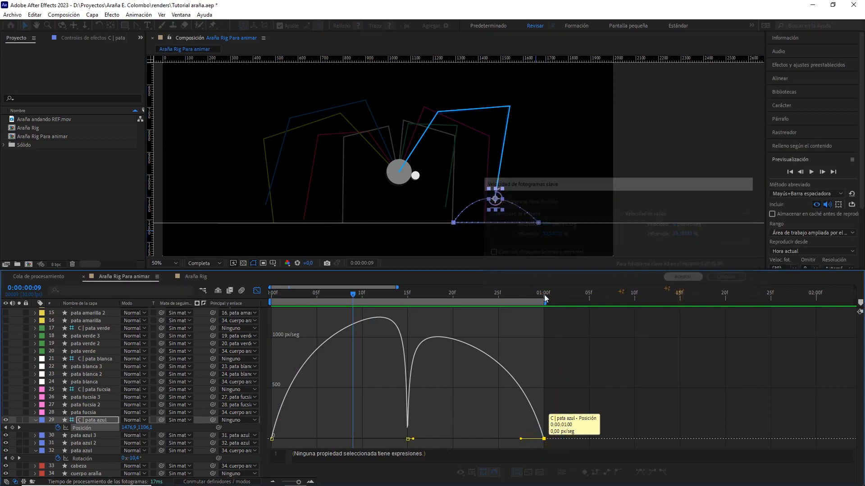
# Raise the outgoing velocity of C | pata azul's first Position keyframe to match the last one and preview the walk.
pyautogui.doubleClick(272, 439)
pyautogui.click(677, 224)
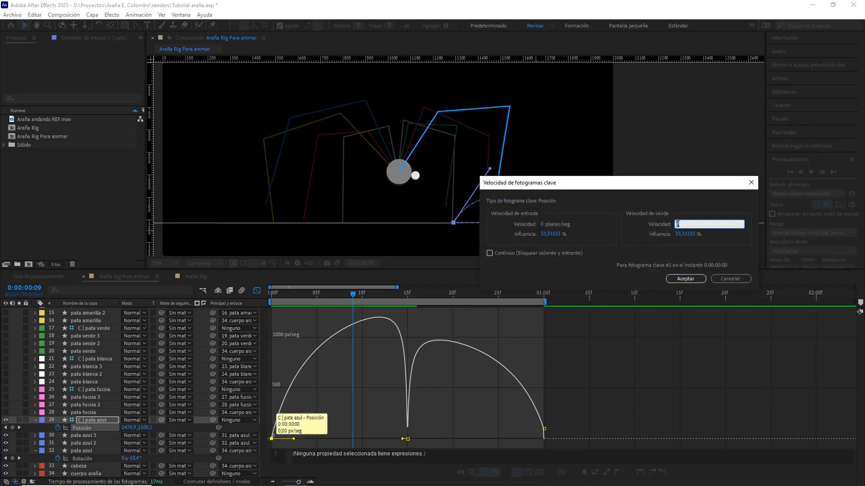
pyautogui.click(685, 279)
pyautogui.press('space')
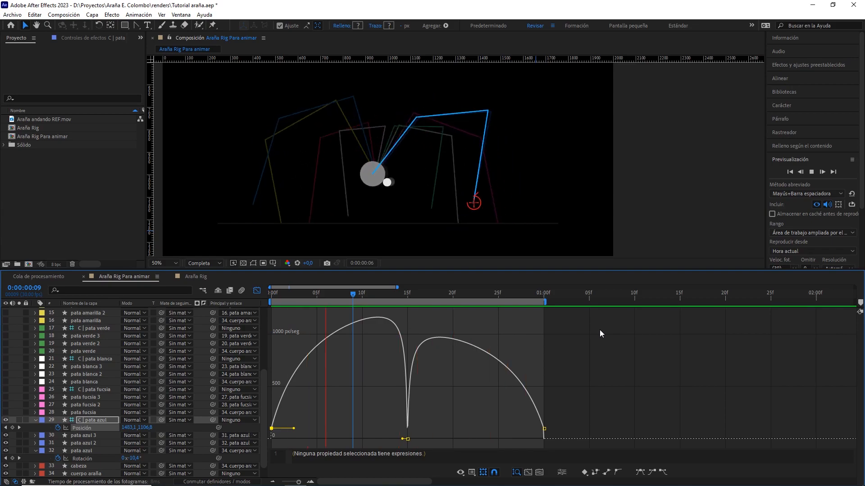
pyautogui.press('space')
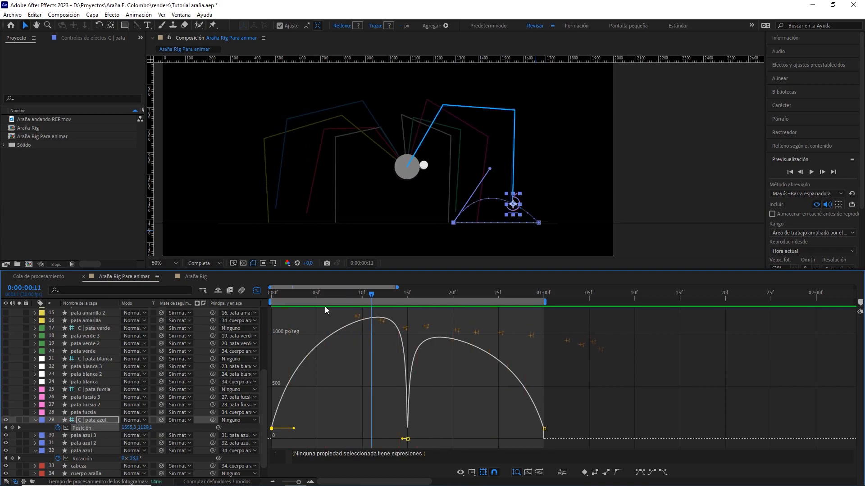
# Close the graph editor, return to frame 0 and collapse the blue leg's keyframed properties.
pyautogui.click(257, 292)
pyautogui.moveTo(371, 293); pyautogui.dragTo(253, 298)
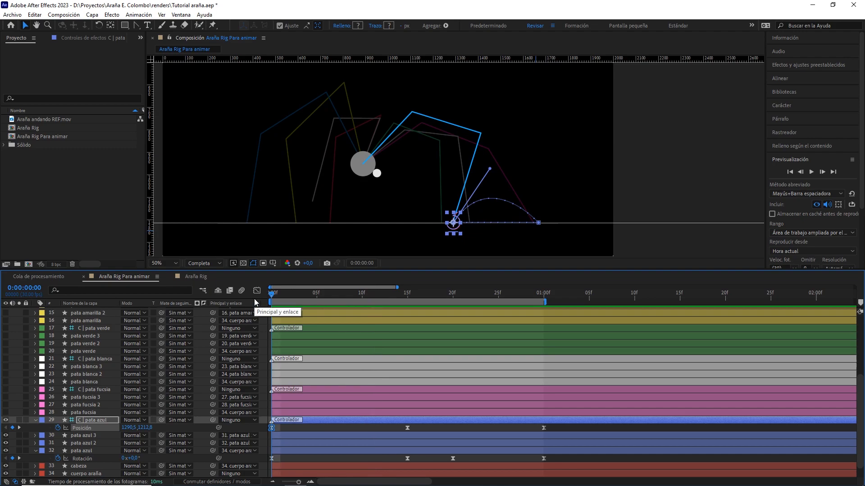
pyautogui.moveTo(558, 455); pyautogui.dragTo(258, 460)
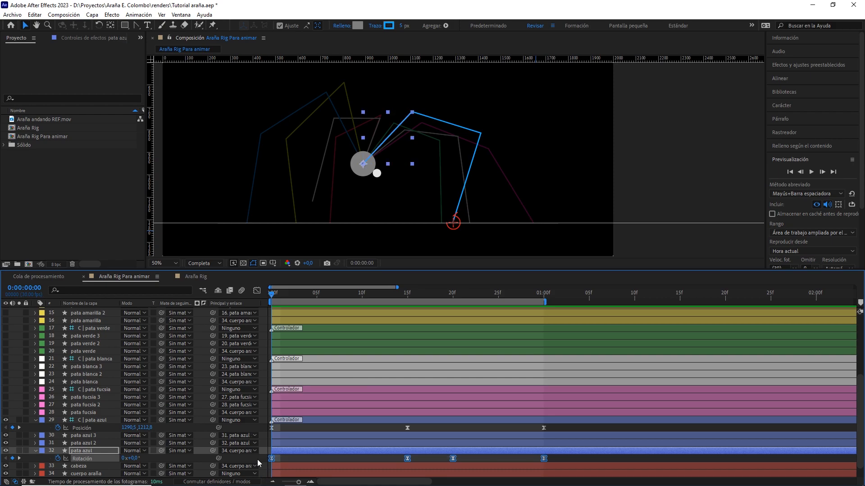
pyautogui.click(36, 420)
pyautogui.click(36, 442)
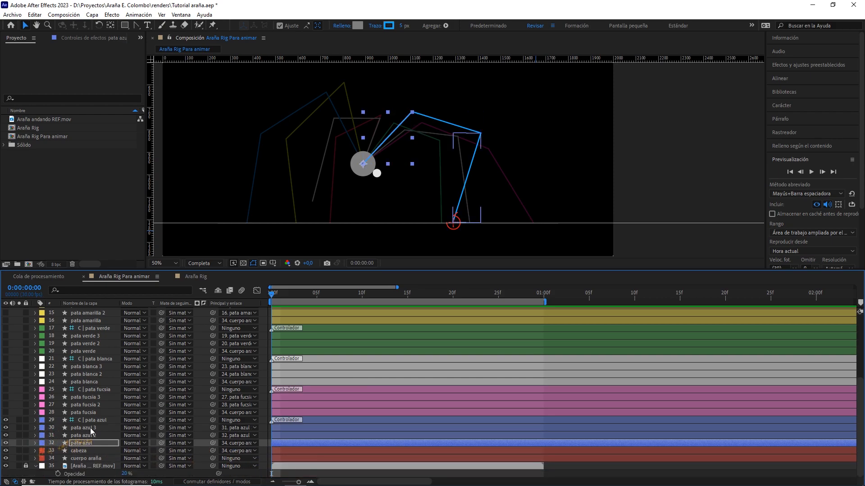
# Hide the four pata azul layers and show the four pata verde layers.
pyautogui.keyDown('shift'); pyautogui.click(98, 420); pyautogui.keyUp('shift')
pyautogui.moveTo(9, 424); pyautogui.dragTo(6, 443)
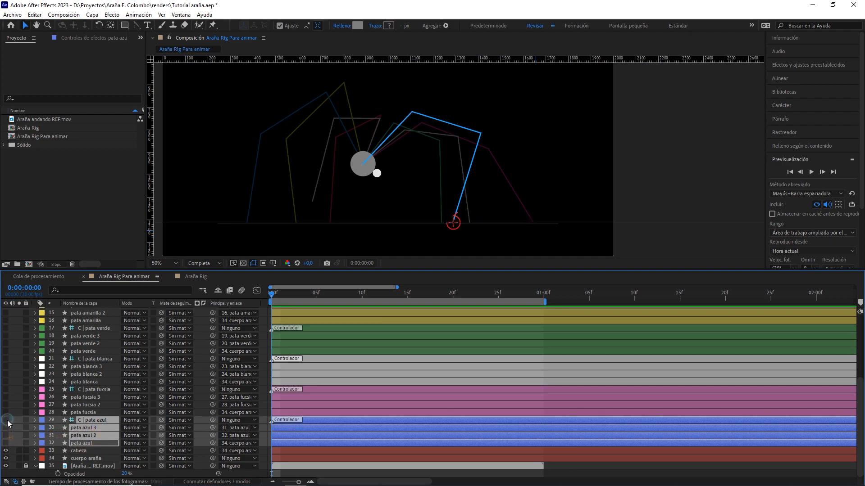
pyautogui.moveTo(313, 292); pyautogui.dragTo(255, 292)
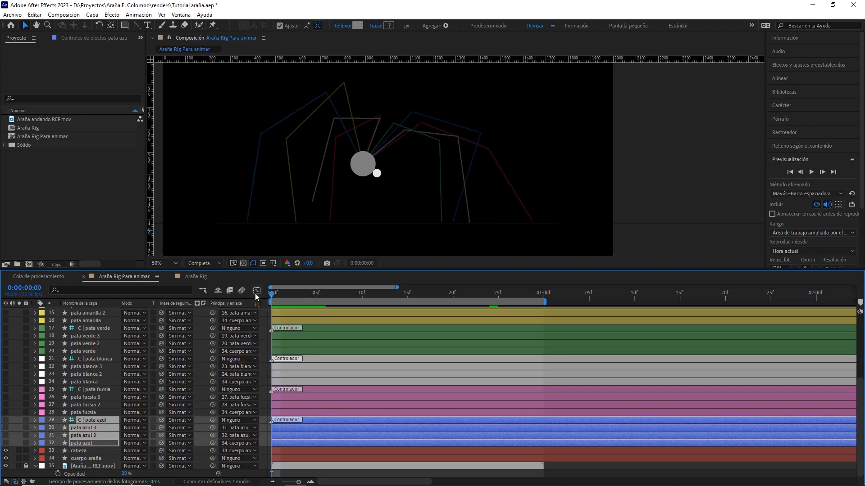
pyautogui.click(94, 327)
pyautogui.keyDown('shift'); pyautogui.click(89, 349); pyautogui.keyUp('shift')
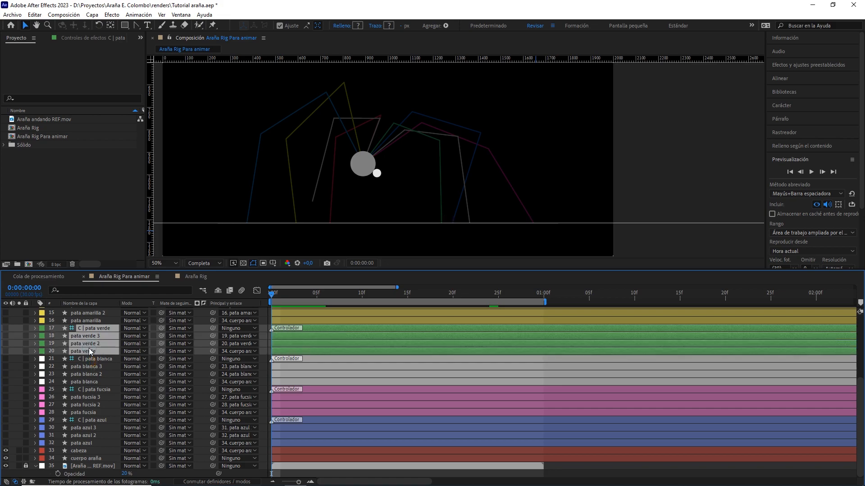
pyautogui.moveTo(6, 328); pyautogui.dragTo(5, 351)
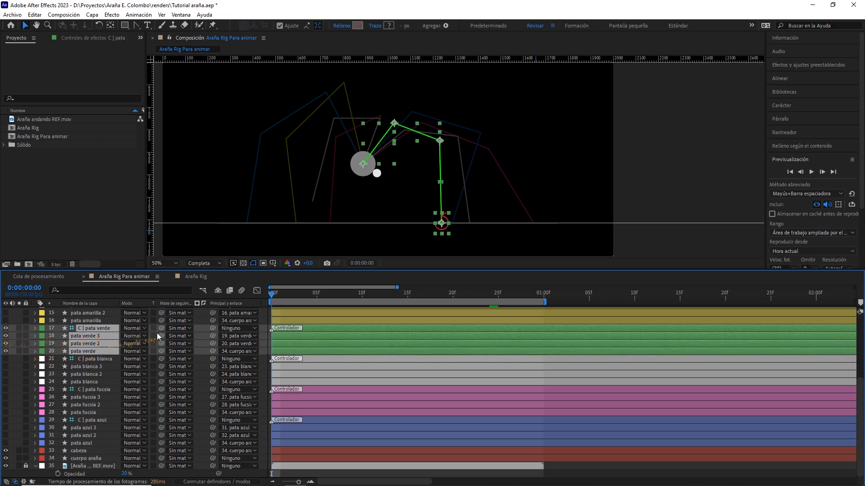
# Keyframe C | pata verde's Position and pata verde's Rotation at frame 0 and again at 0:00:01:00.
pyautogui.click(103, 331)
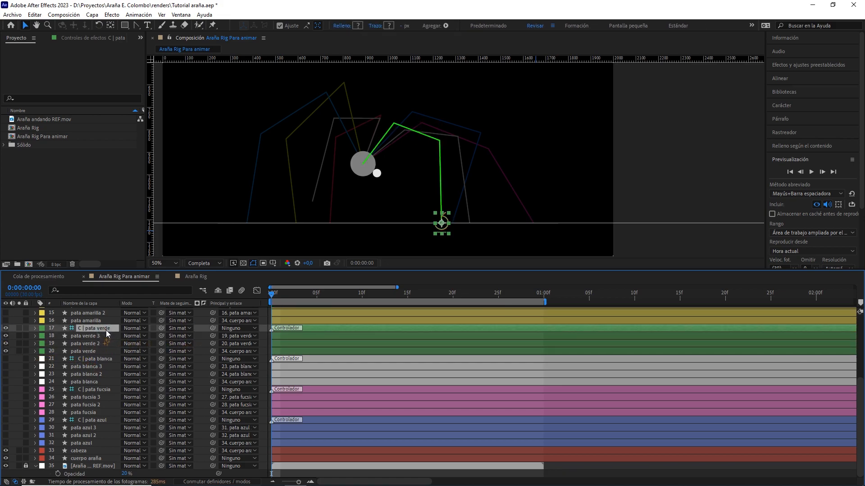
pyautogui.press('p')
pyautogui.click(99, 358)
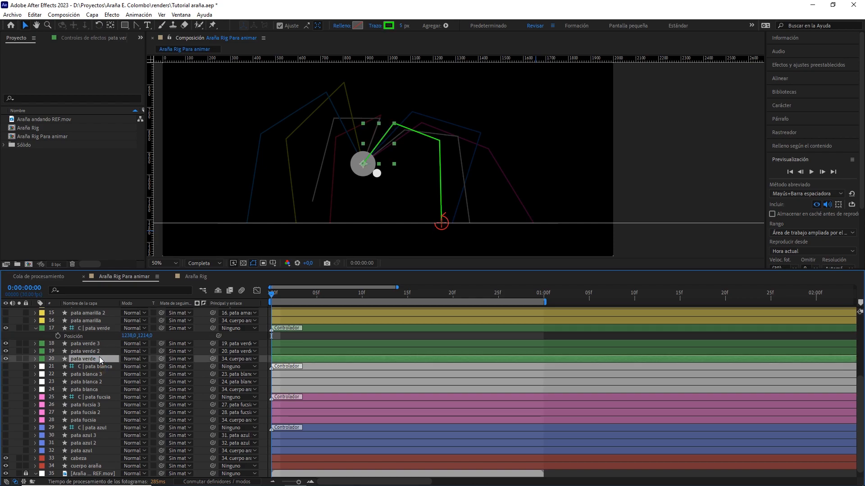
pyautogui.press('r')
pyautogui.click(58, 336)
pyautogui.click(57, 367)
pyautogui.moveTo(318, 296); pyautogui.dragTo(541, 299)
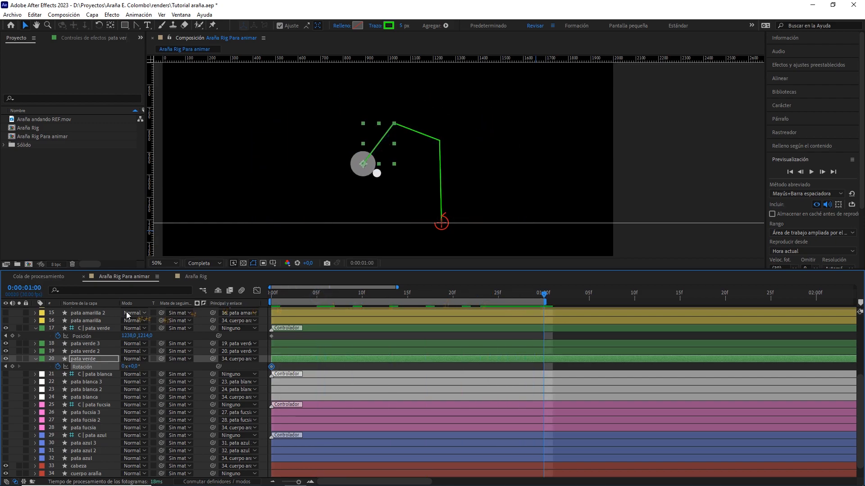
pyautogui.click(12, 336)
pyautogui.click(12, 366)
# Move the C | pata verde controller to about 1187, 1166 at frame 5, matching the reference's green foot.
pyautogui.moveTo(330, 296)
pyautogui.mouseDown()
pyautogui.moveTo(266, 294)
pyautogui.moveTo(329, 295)
pyautogui.mouseUp()
pyautogui.scroll(2, 414, 240)
pyautogui.moveTo(415, 241); pyautogui.dragTo(436, 162)
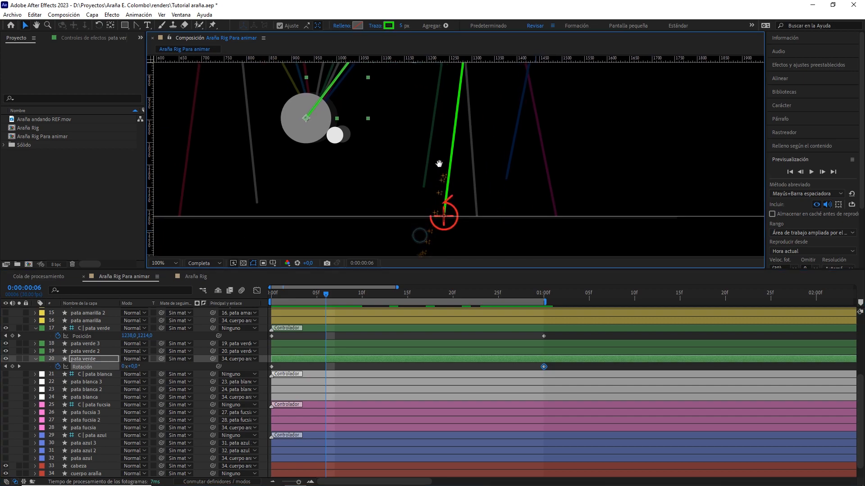
pyautogui.click(312, 295)
pyautogui.moveTo(312, 295); pyautogui.dragTo(314, 293)
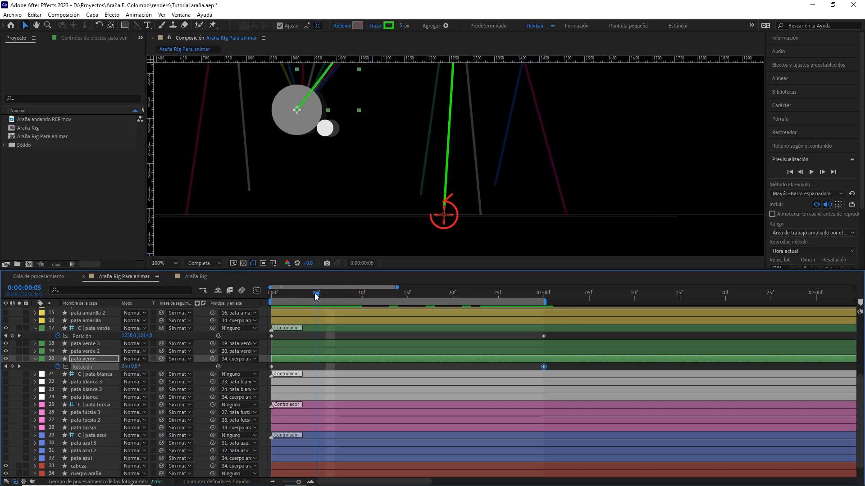
pyautogui.scroll(2, 460, 226)
pyautogui.moveTo(457, 226); pyautogui.dragTo(478, 180)
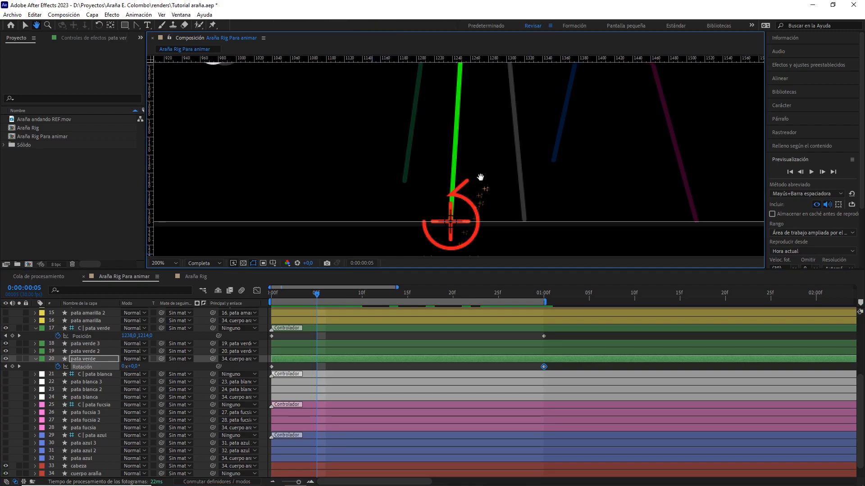
pyautogui.moveTo(466, 239); pyautogui.dragTo(420, 194)
pyautogui.scroll(-2, 469, 180)
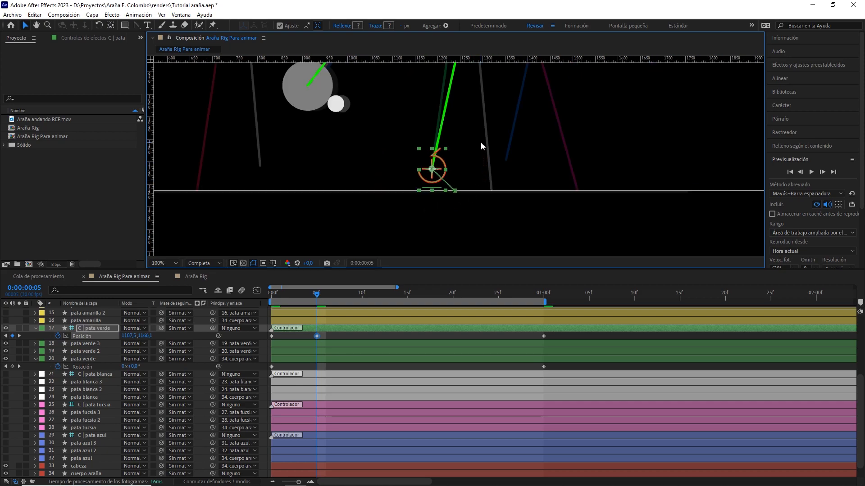
# Place the C | pata verde controller on the ground line at about 1371, 1213 at frame 14.
pyautogui.moveTo(320, 293); pyautogui.dragTo(405, 297)
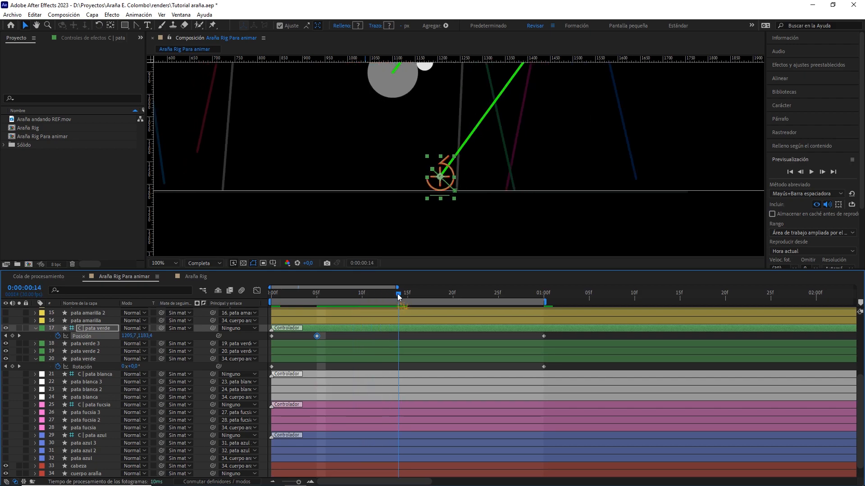
pyautogui.scroll(3, 533, 203)
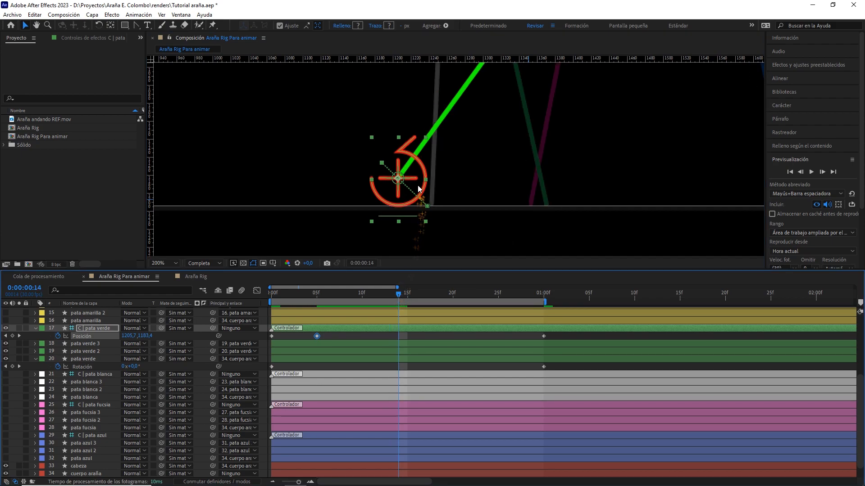
pyautogui.moveTo(417, 187); pyautogui.dragTo(567, 210)
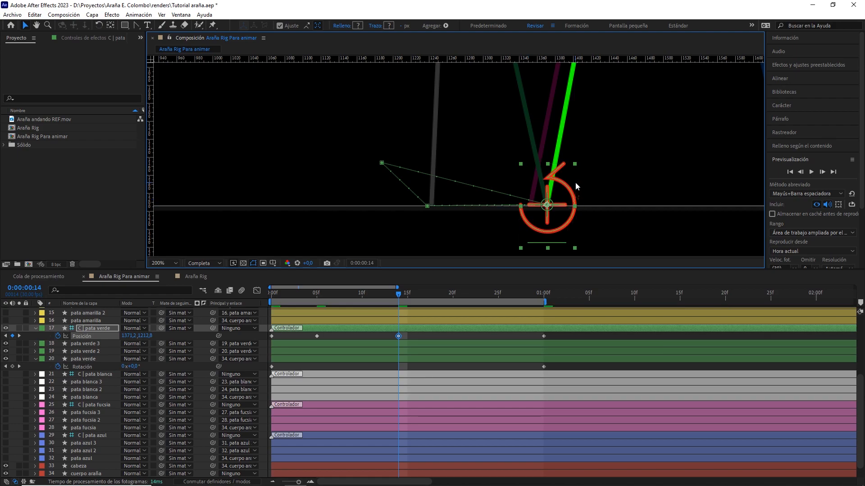
# Rotate pata verde to -33° at frame 15.
pyautogui.press(',')
pyautogui.click(408, 295)
pyautogui.press(',')
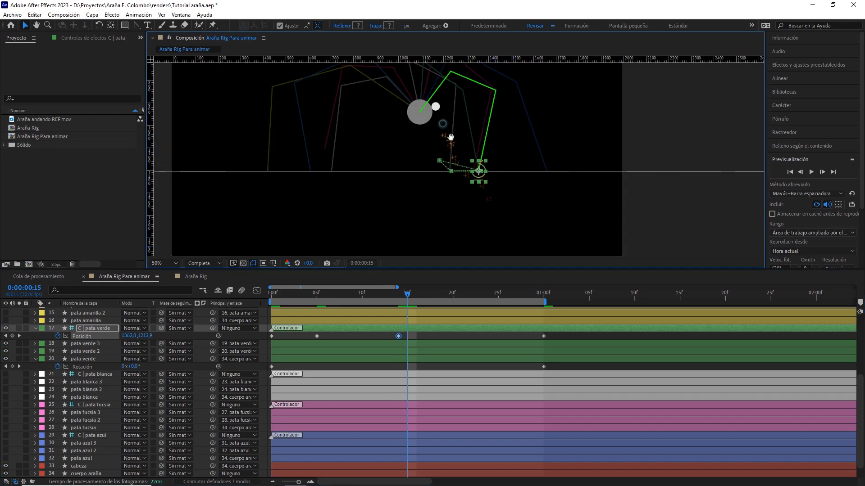
pyautogui.moveTo(446, 129); pyautogui.dragTo(467, 169)
pyautogui.moveTo(134, 369); pyautogui.dragTo(120, 369)
# Apply Easy Ease to all of pata verde's Rotation keyframes and preview the green leg's motion.
pyautogui.moveTo(553, 366); pyautogui.dragTo(339, 376)
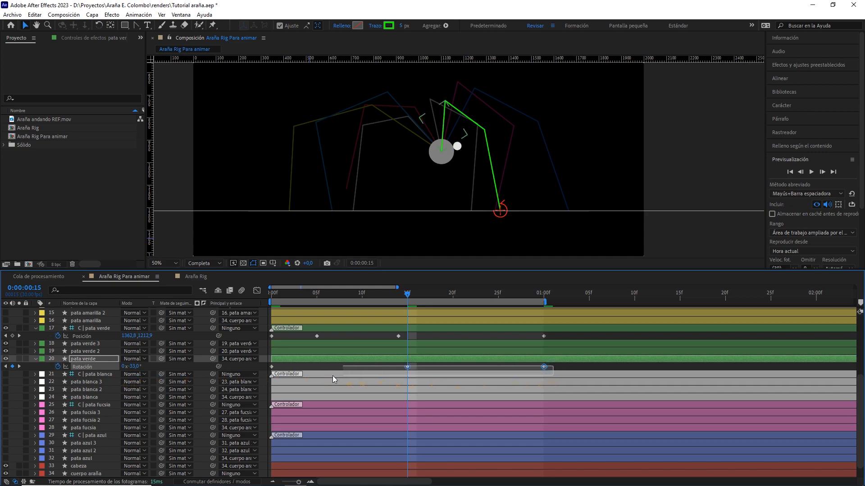
pyautogui.moveTo(250, 376); pyautogui.dragTo(250, 374)
pyautogui.press('F9')
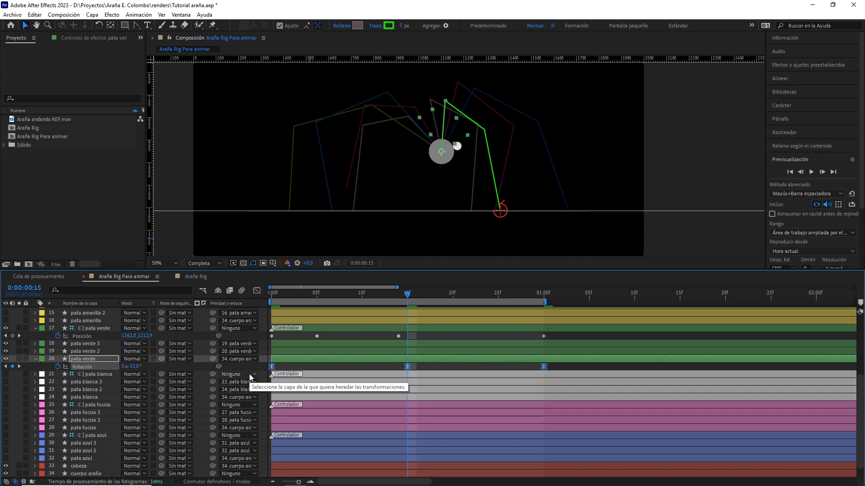
pyautogui.click(434, 364)
pyautogui.press('space')
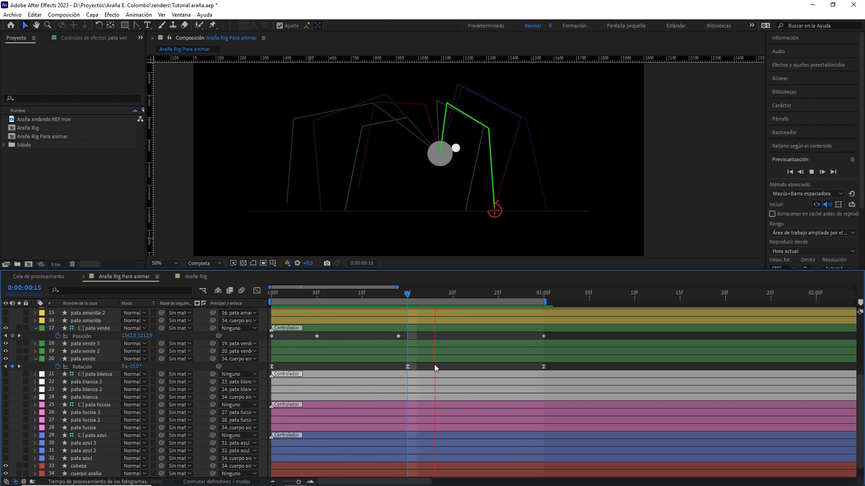
pyautogui.press('space')
# Curve C | pata verde's motion path at its frame 5 and first keyframes with the Pen tool, reaching about 1270, 1148 at frame 9.
pyautogui.click(318, 295)
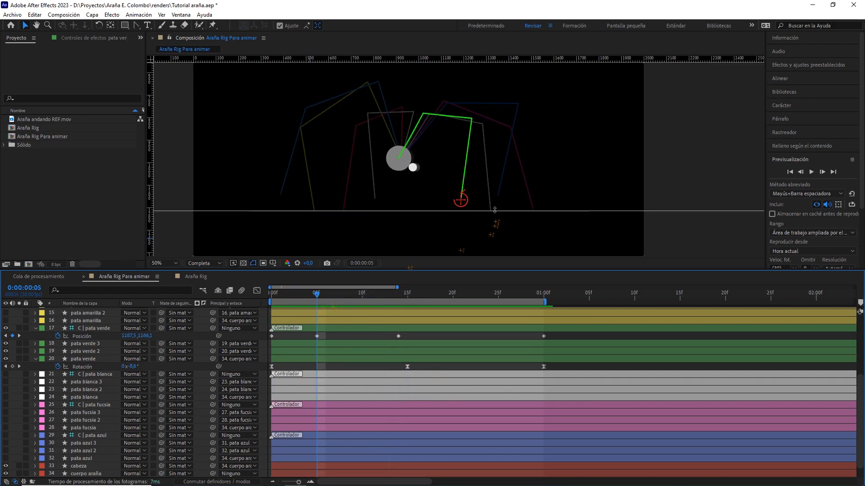
pyautogui.press('/')
pyautogui.click(317, 336)
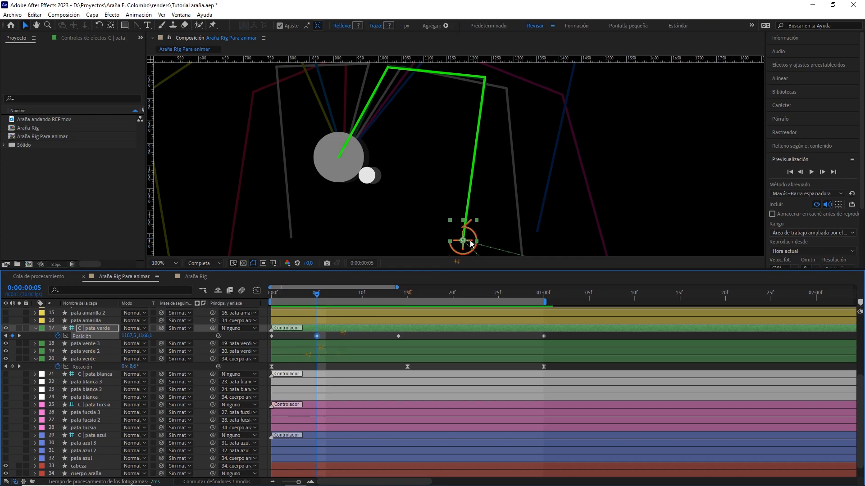
pyautogui.moveTo(492, 226); pyautogui.dragTo(464, 144)
pyautogui.scroll(2, 464, 144)
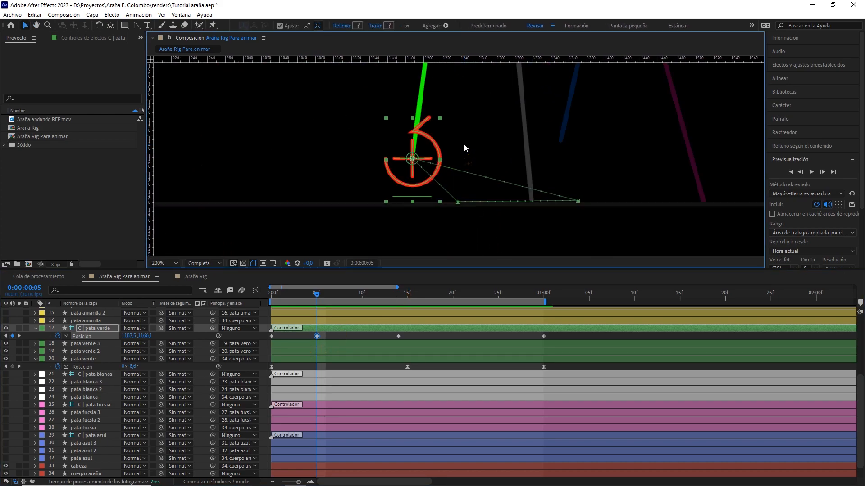
pyautogui.moveTo(332, 296); pyautogui.dragTo(355, 299)
pyautogui.click(137, 27)
pyautogui.moveTo(413, 159); pyautogui.dragTo(441, 84)
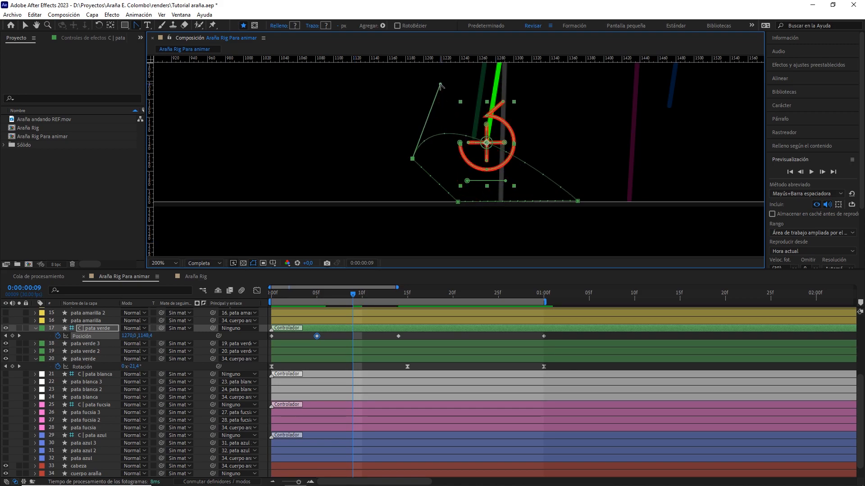
pyautogui.moveTo(458, 201); pyautogui.dragTo(432, 203)
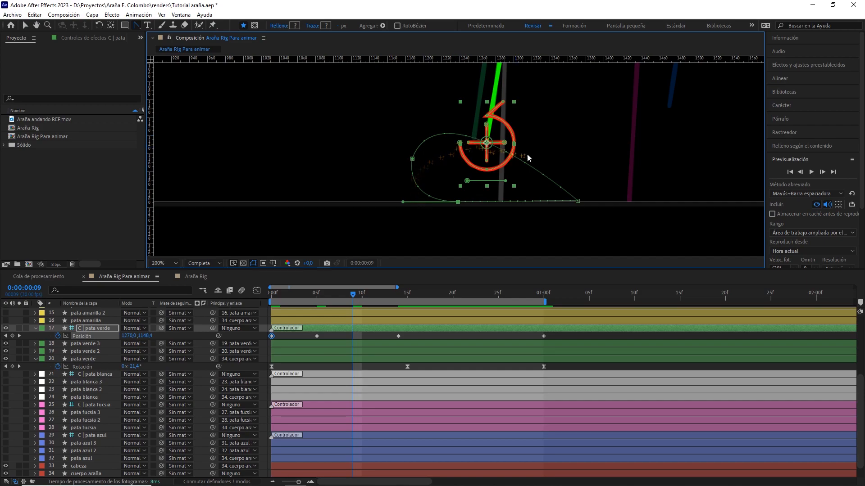
# Play back the green leg's walk to check the curved foot path.
pyautogui.scroll(-2, 555, 185)
pyautogui.moveTo(504, 126); pyautogui.dragTo(512, 139)
pyautogui.press('space')
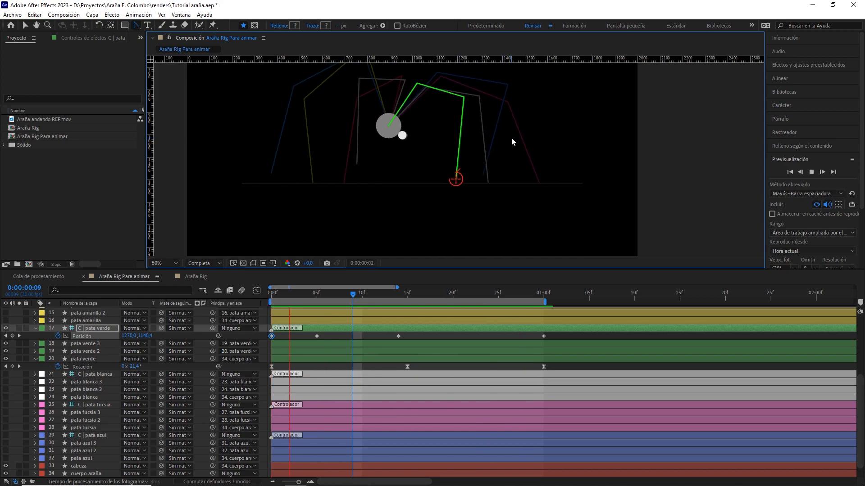
# Lengthen the incoming ease of pata verde's Rotation keyframe at frame 15 in the speed graph and preview the leg.
pyautogui.press('space')
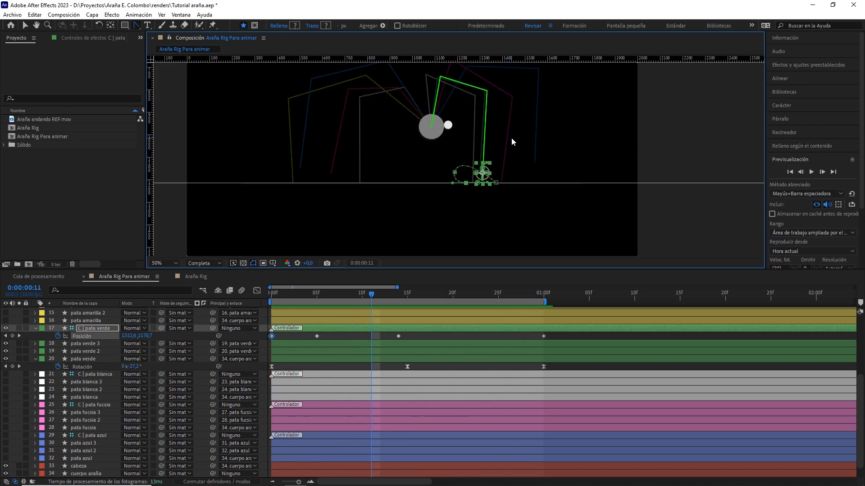
pyautogui.moveTo(554, 365); pyautogui.dragTo(269, 374)
pyautogui.click(257, 291)
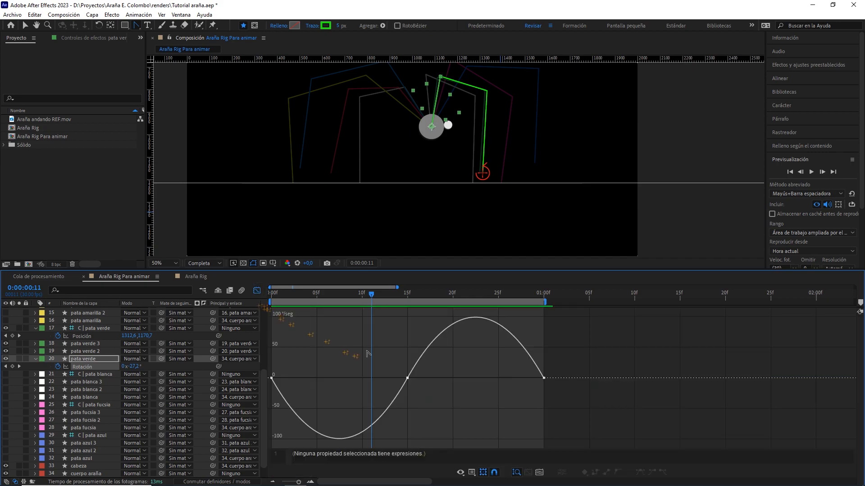
pyautogui.moveTo(374, 294)
pyautogui.mouseDown()
pyautogui.moveTo(274, 296)
pyautogui.moveTo(366, 303)
pyautogui.mouseUp()
pyautogui.press('v')
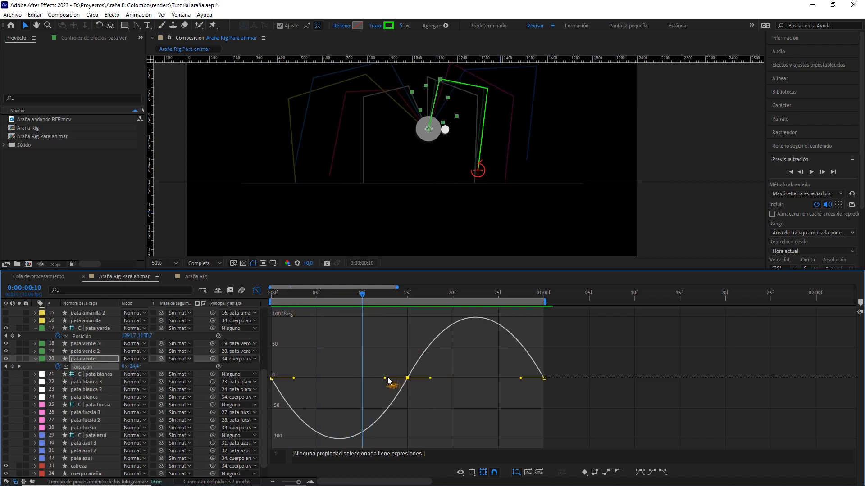
pyautogui.moveTo(384, 380); pyautogui.dragTo(375, 379)
pyautogui.moveTo(391, 299); pyautogui.dragTo(300, 308)
pyautogui.click(257, 290)
pyautogui.press('space')
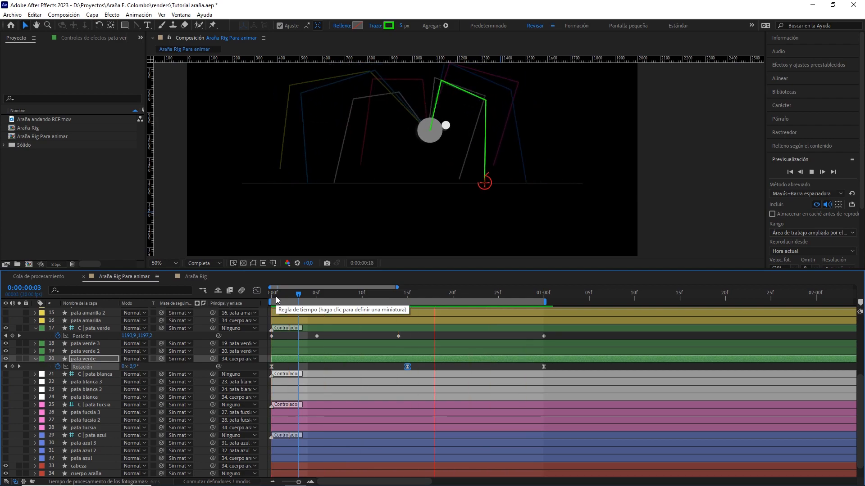
# Lengthen the outgoing speed handle of C | pata verde's Position keyframe at frame 5 and preview the acceleration.
pyautogui.click(316, 336)
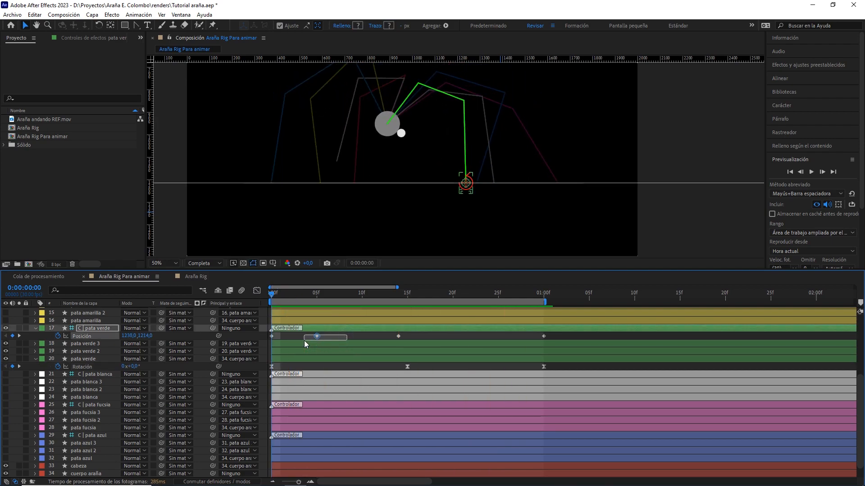
pyautogui.click(266, 292)
pyautogui.click(257, 291)
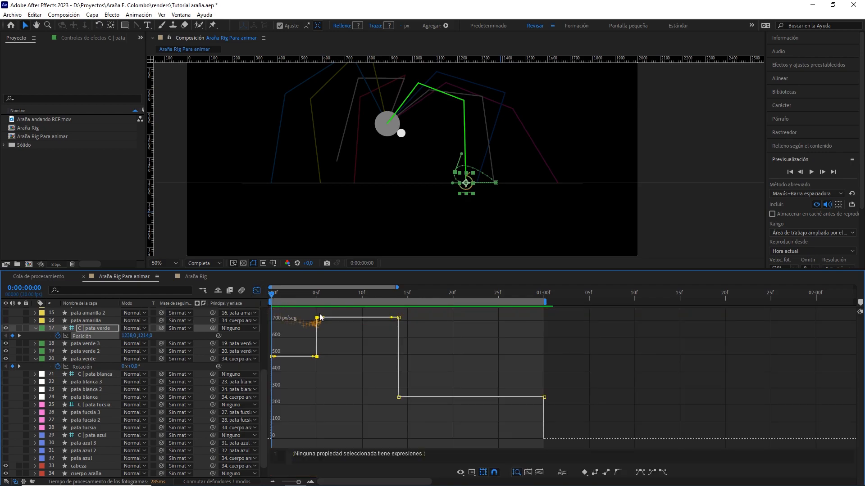
pyautogui.moveTo(324, 319); pyautogui.dragTo(352, 355)
pyautogui.press('space')
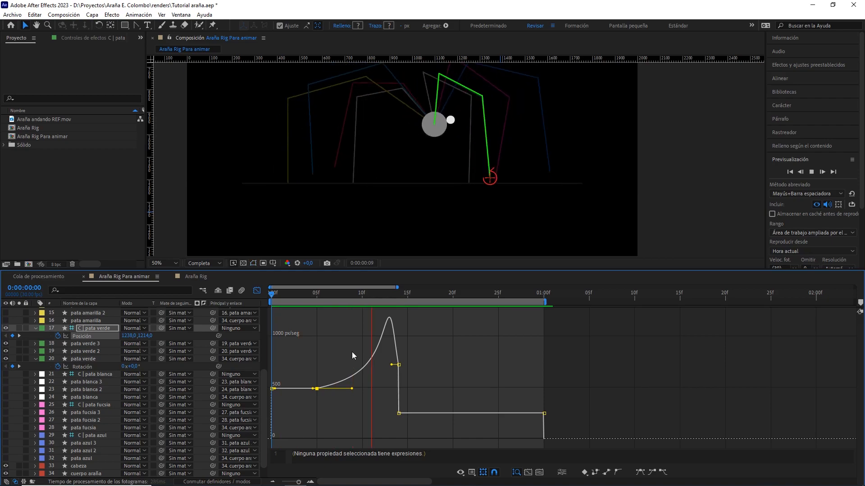
pyautogui.press('space')
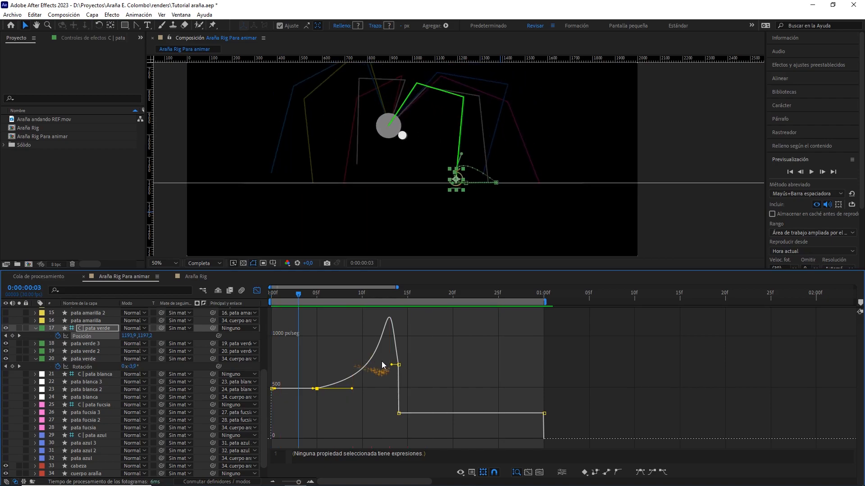
# Fine-tune the incoming speed handle of C | pata verde's Position keyframe at frame 14, previewing the step after each adjustment.
pyautogui.moveTo(392, 366); pyautogui.dragTo(395, 377)
pyautogui.press('space')
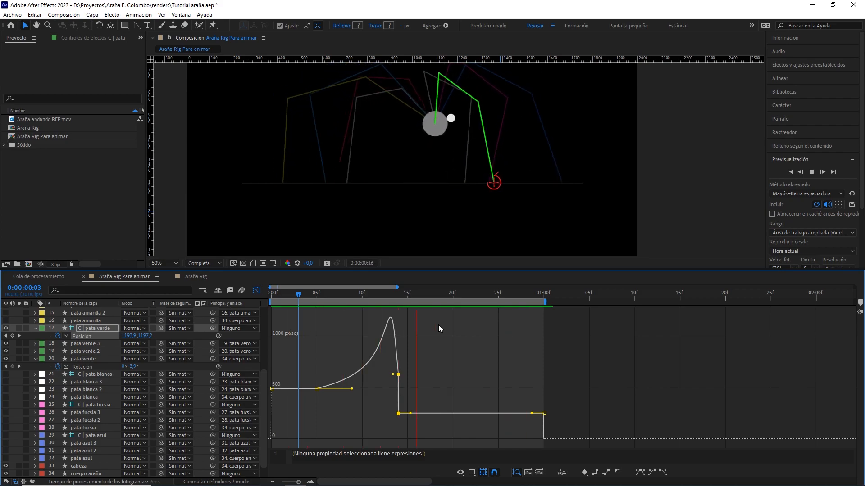
pyautogui.press('space')
pyautogui.moveTo(393, 374); pyautogui.dragTo(392, 365)
pyautogui.press('space')
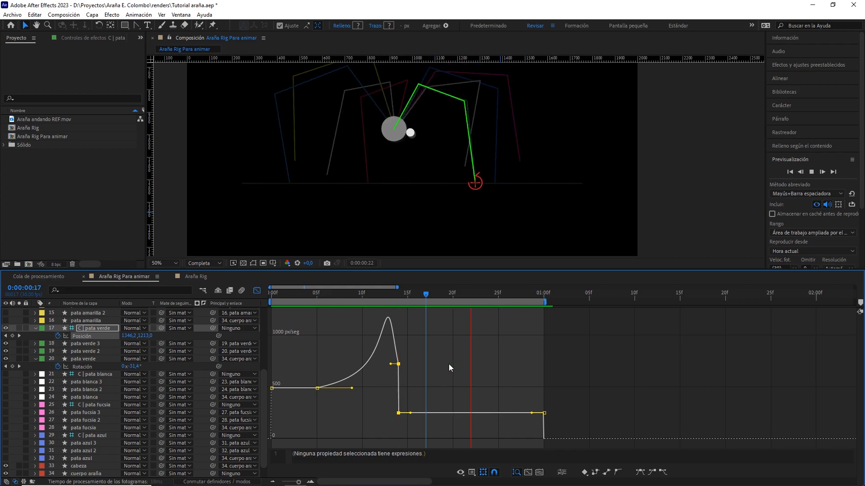
pyautogui.press('space')
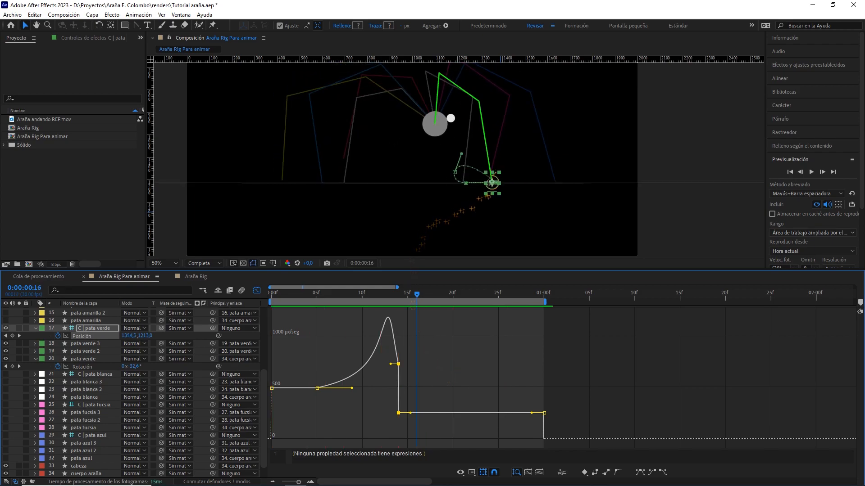
# Widen the curve of C | pata verde's motion path by adjusting the direction handles of its frame 5 and first keyframes.
pyautogui.scroll(3, 488, 183)
pyautogui.press('v')
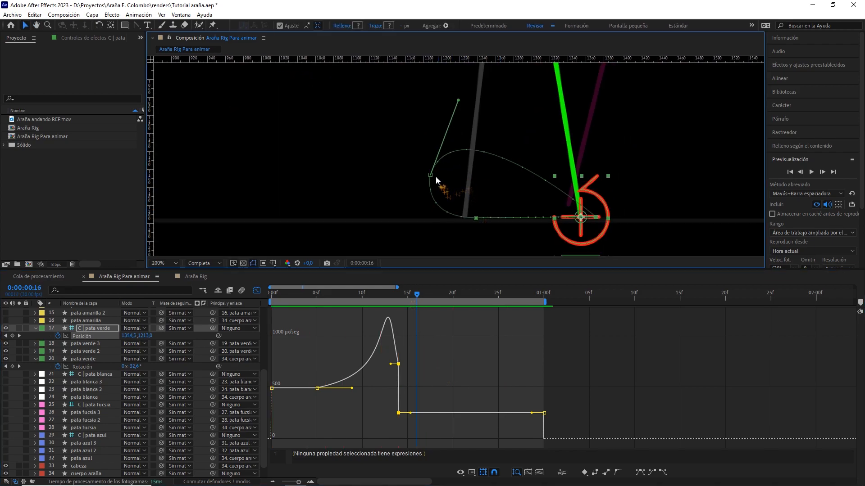
pyautogui.click(431, 175)
pyautogui.moveTo(459, 101); pyautogui.dragTo(495, 84)
pyautogui.moveTo(421, 218); pyautogui.dragTo(426, 219)
pyautogui.moveTo(495, 84); pyautogui.dragTo(489, 75)
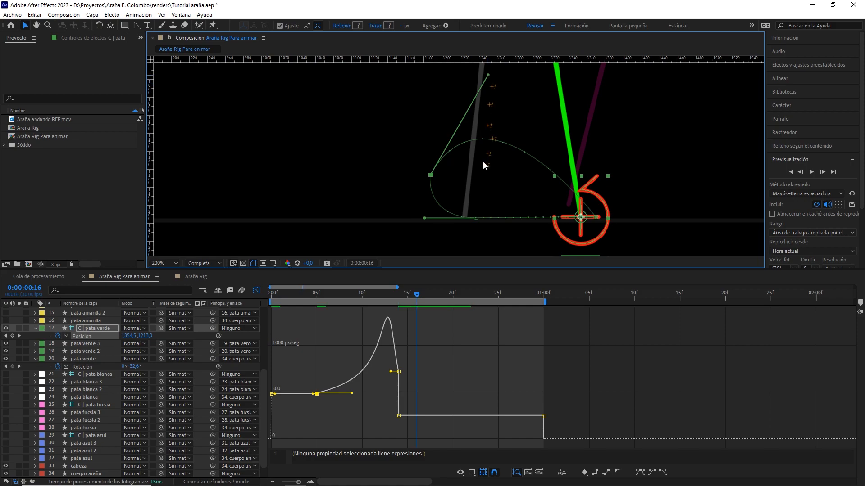
# Slightly adjust the outgoing speed handle of C | pata verde's frame 5 Position keyframe and play back the walk.
pyautogui.moveTo(352, 393); pyautogui.dragTo(351, 397)
pyautogui.scroll(-1, 510, 213)
pyautogui.press('space')
pyautogui.scroll(-1, 519, 209)
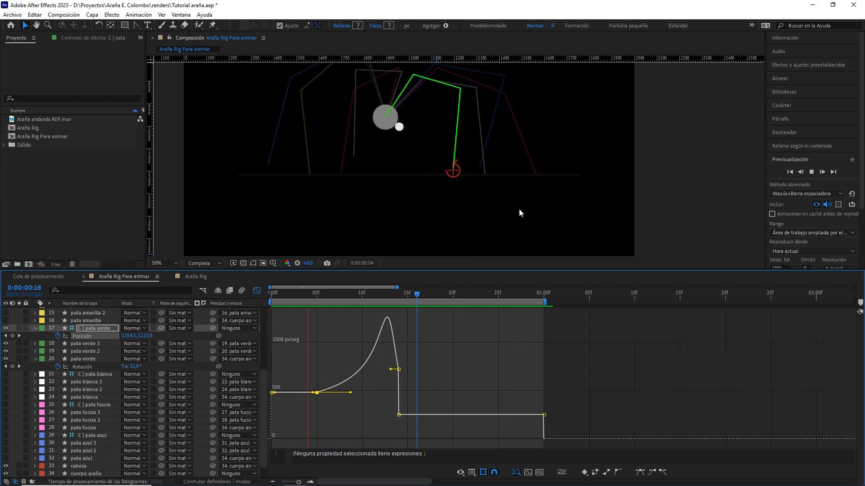
pyautogui.press('space')
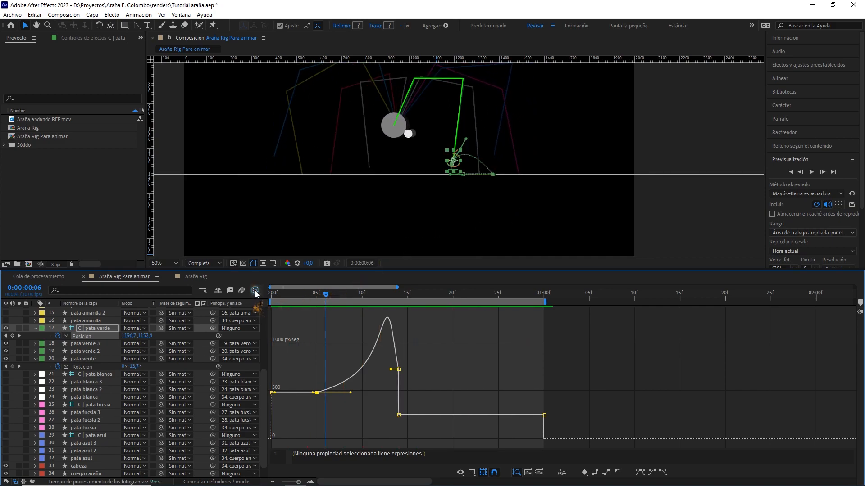
# Close the graph editor, collapse the properties of C | pata verde and pata verde, and return to frame 0.
pyautogui.click(256, 291)
pyautogui.click(36, 328)
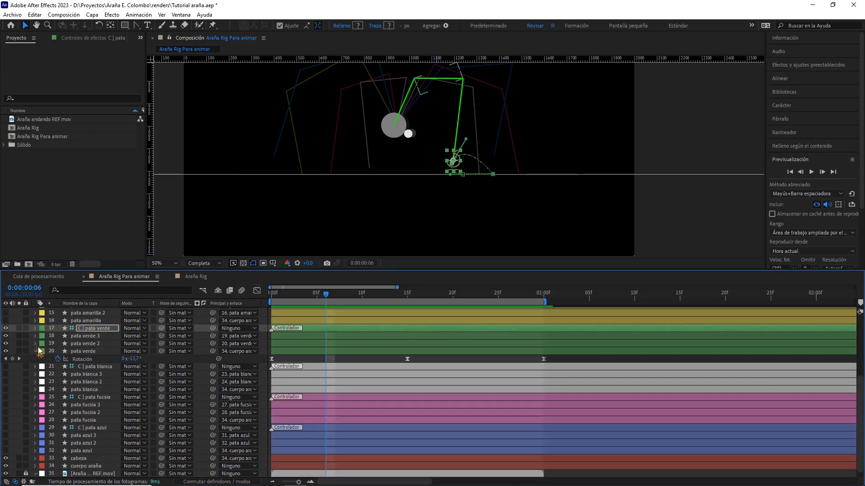
pyautogui.click(36, 351)
pyautogui.moveTo(306, 293); pyautogui.dragTo(252, 295)
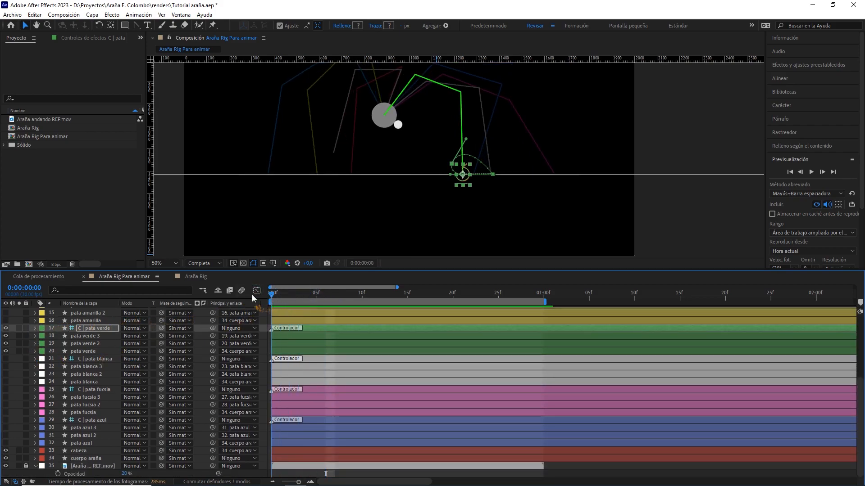
# Make all layers of the verde, blanca, fucsia and azul legs visible, from C | pata verde through pata azul.
pyautogui.click(111, 331)
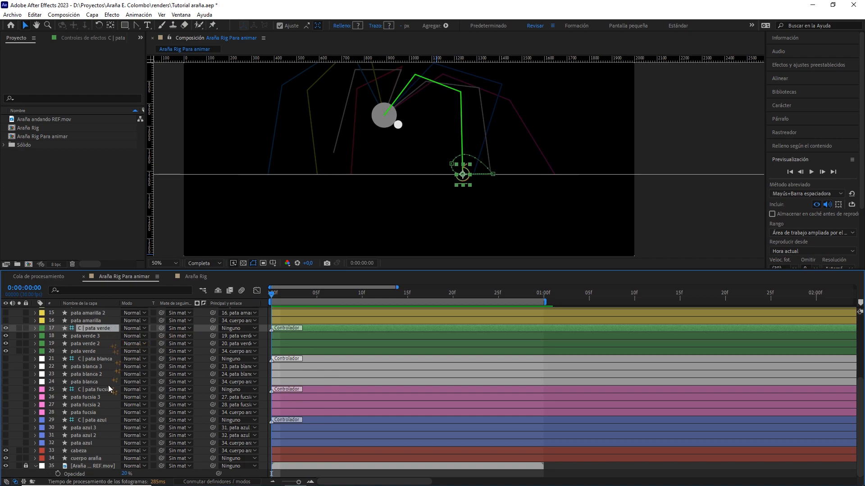
pyautogui.keyDown('shift'); pyautogui.click(90, 442); pyautogui.keyUp('shift')
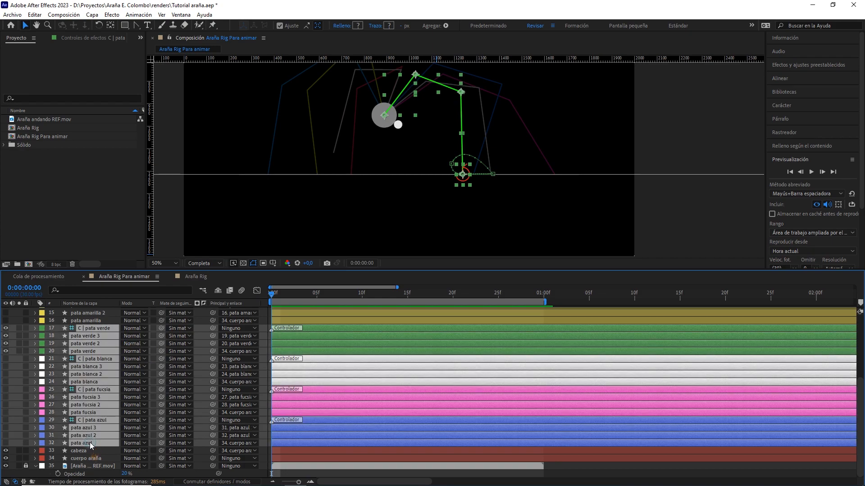
pyautogui.click(6, 443)
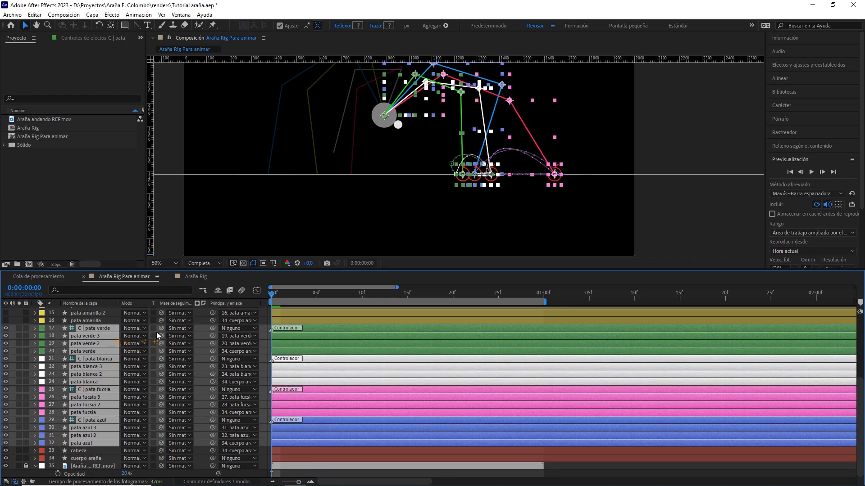
# Hide the four controllers C | pata verde, C | pata blanca, C | pata fucsia and C | pata azul.
pyautogui.click(202, 329)
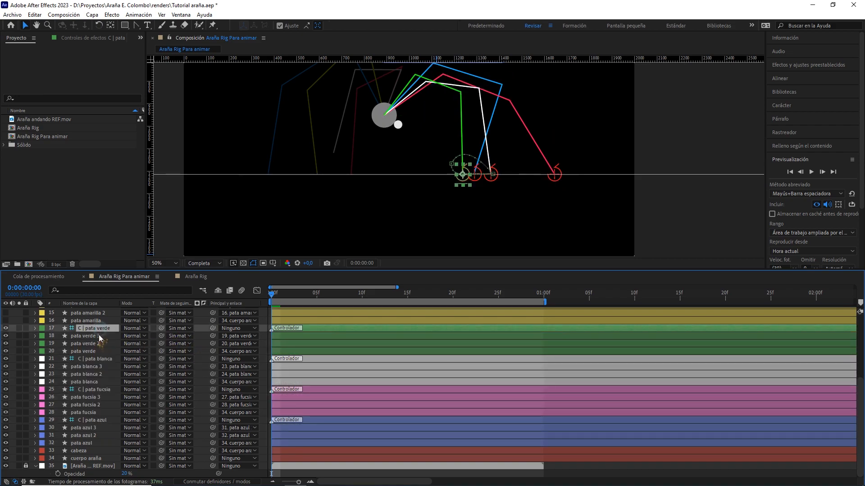
pyautogui.keyDown('ctrl'); pyautogui.click(93, 359); pyautogui.keyUp('ctrl')
pyautogui.keyDown('ctrl'); pyautogui.click(93, 391); pyautogui.keyUp('ctrl')
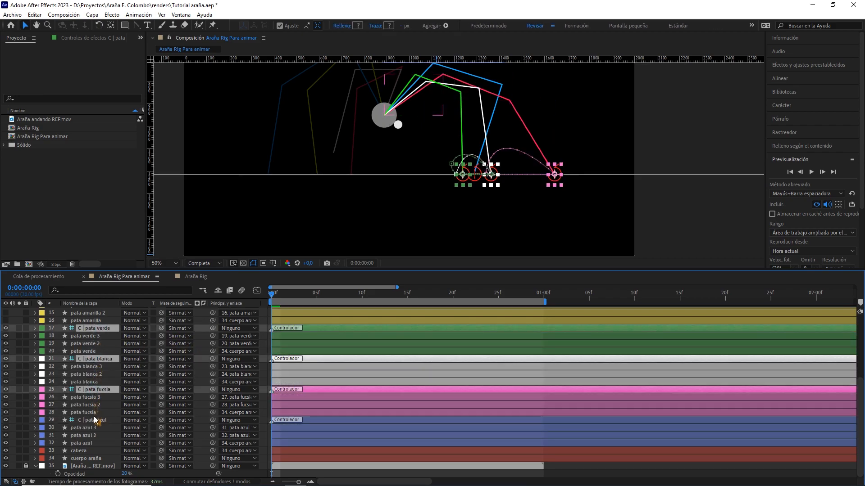
pyautogui.keyDown('ctrl'); pyautogui.click(93, 420); pyautogui.keyUp('ctrl')
pyautogui.click(6, 329)
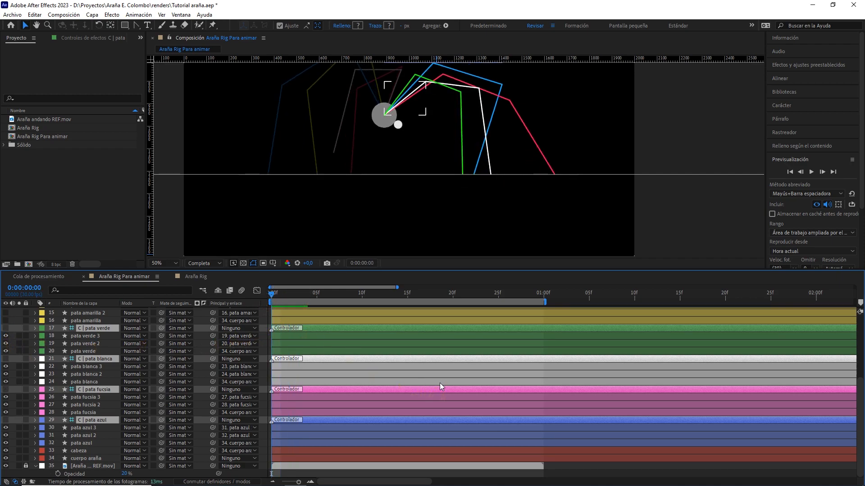
# Play back the four animated legs together, first over the reference video and again with the reference hidden.
pyautogui.press('space')
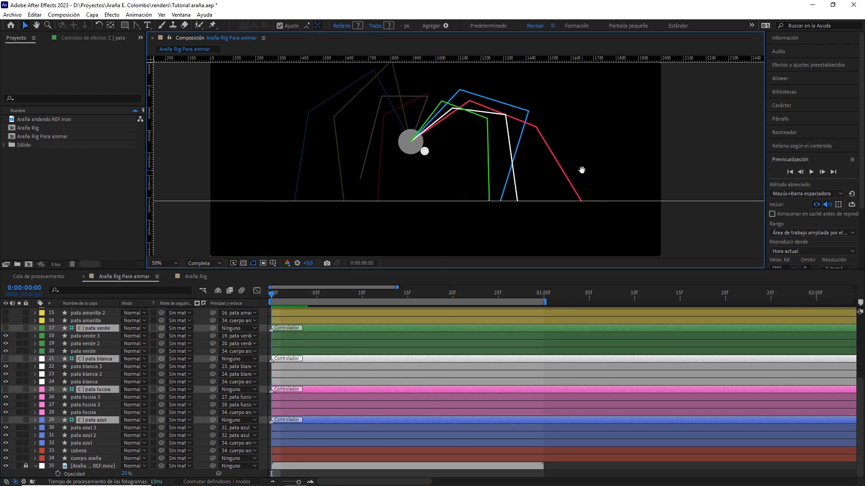
pyautogui.press('space')
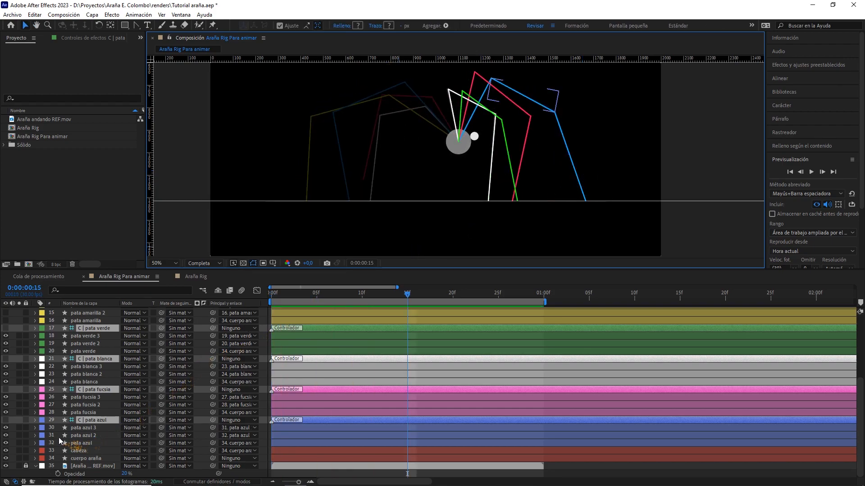
pyautogui.click(7, 466)
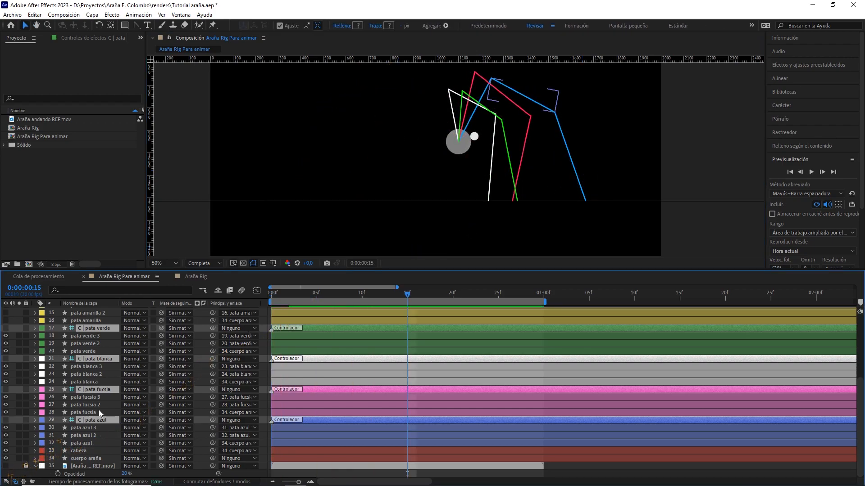
pyautogui.press('space')
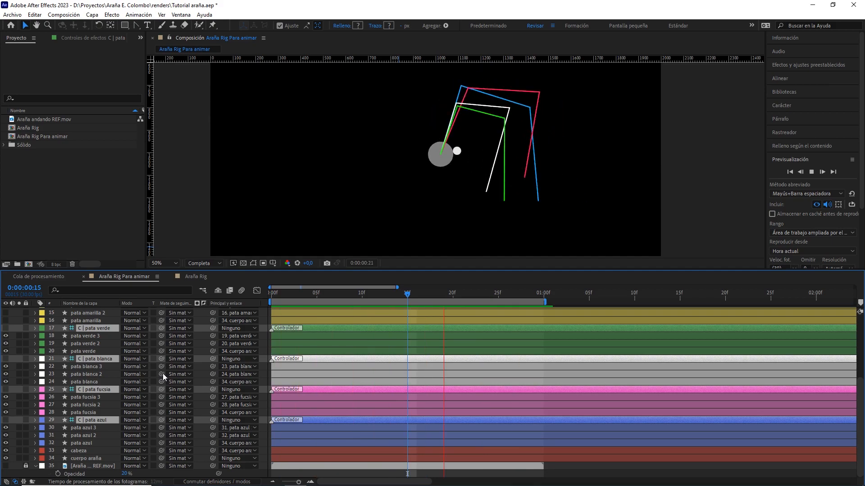
pyautogui.press('space')
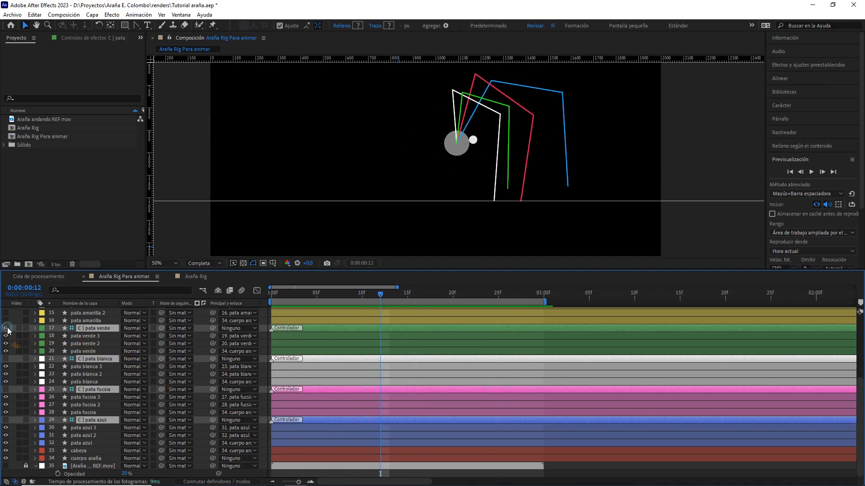
# Hide all layers of the four animated legs, from C | pata verde through pata azul.
pyautogui.click(94, 342)
pyautogui.click(94, 329)
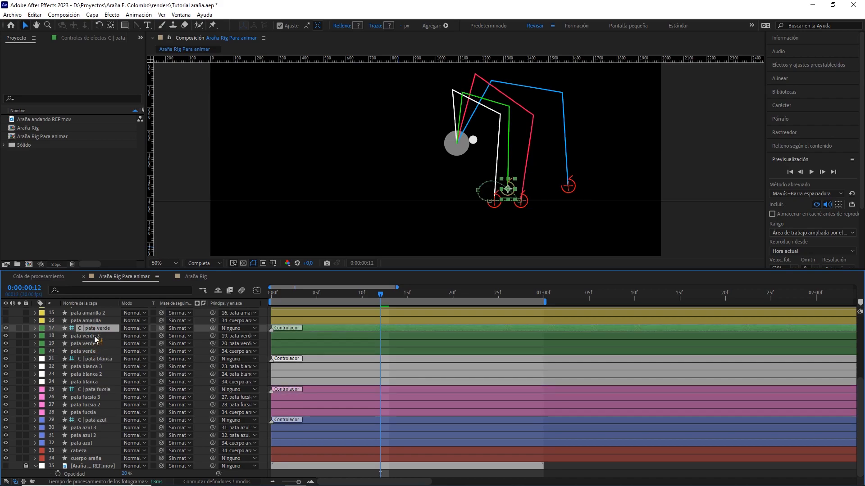
pyautogui.keyDown('shift'); pyautogui.click(83, 442); pyautogui.keyUp('shift')
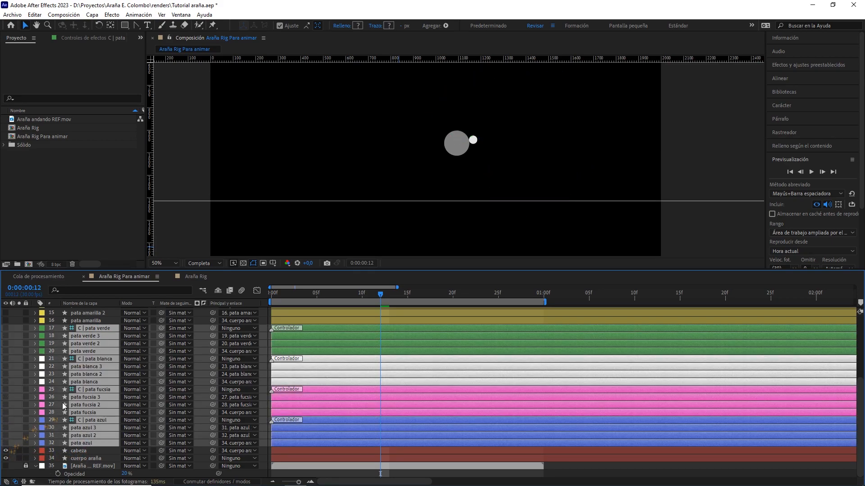
# Return to frame 0 and make the Araña andando REF.mov reference layer visible again.
pyautogui.scroll(5, 102, 380)
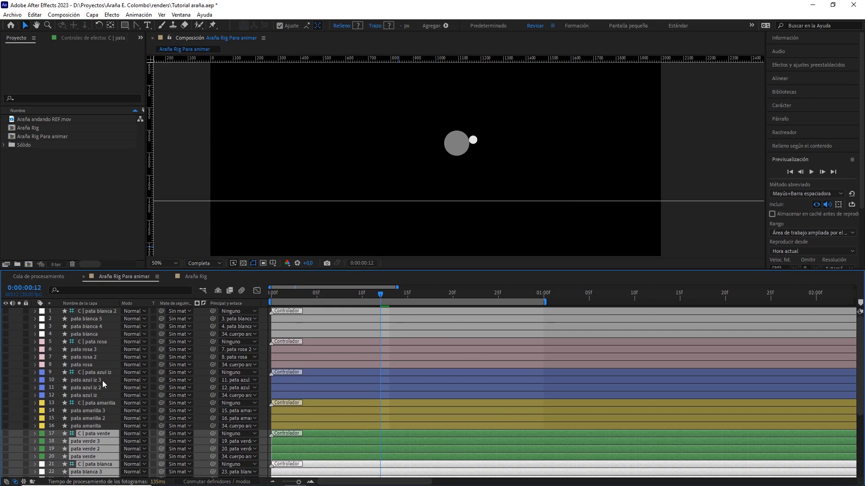
pyautogui.moveTo(380, 294); pyautogui.dragTo(247, 299)
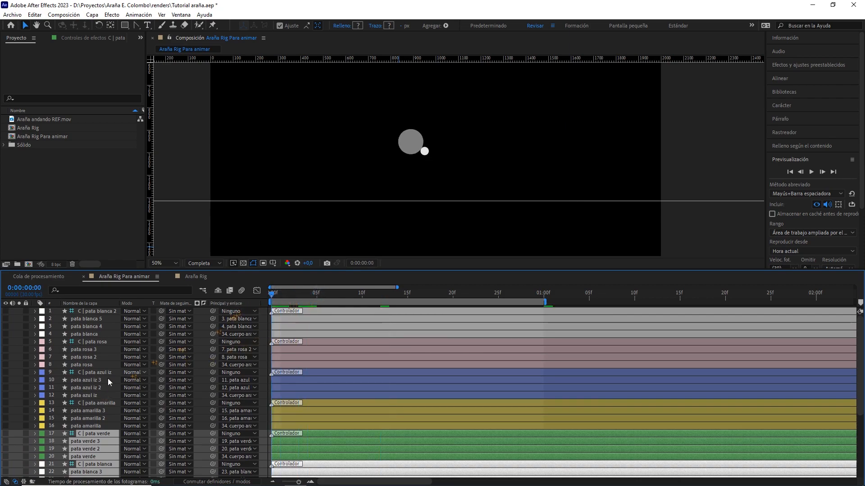
pyautogui.scroll(-5, 120, 376)
pyautogui.click(6, 467)
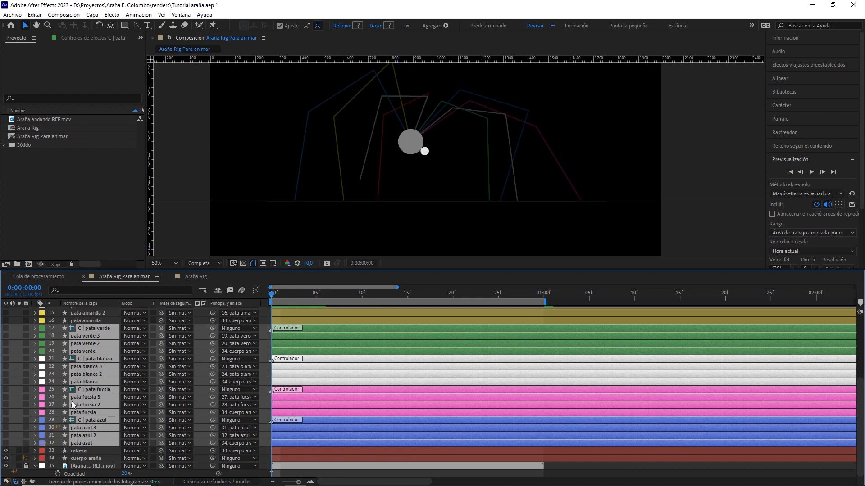
# Make the four left blue leg layers visible, from C | pata azul iz to pata azul iz, and clear the selection.
pyautogui.scroll(5, 135, 383)
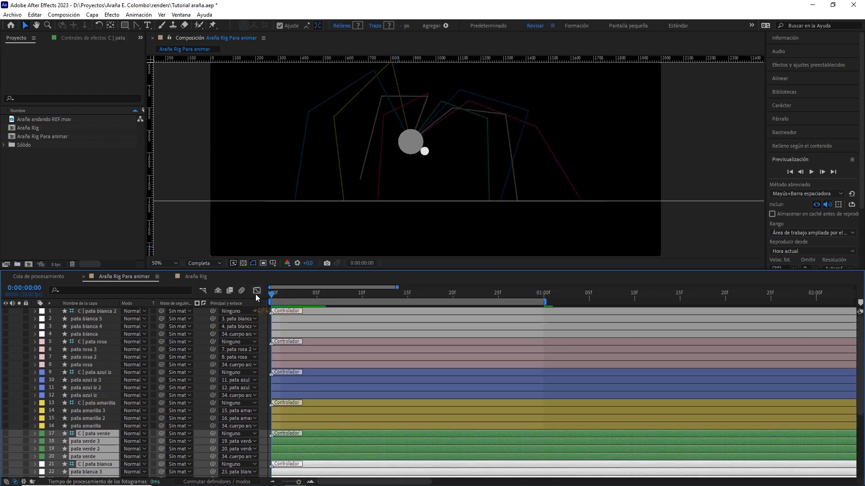
pyautogui.click(98, 370)
pyautogui.keyDown('shift'); pyautogui.click(94, 393); pyautogui.keyUp('shift')
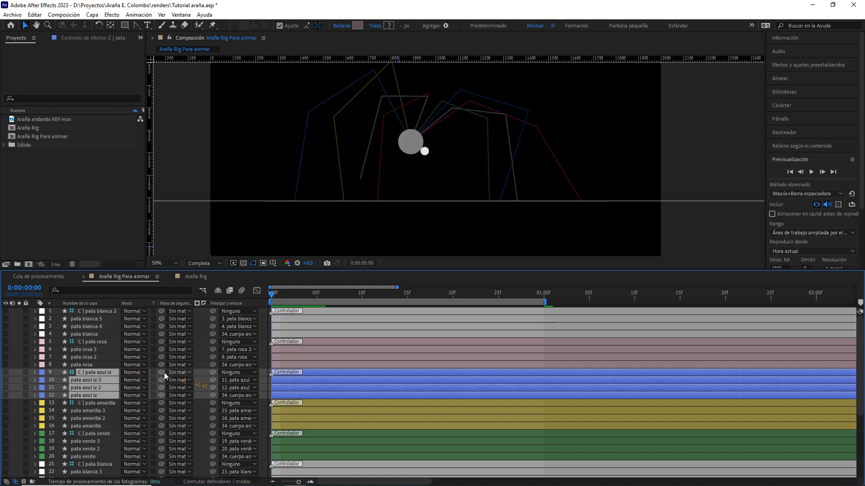
pyautogui.moveTo(6, 372); pyautogui.dragTo(6, 395)
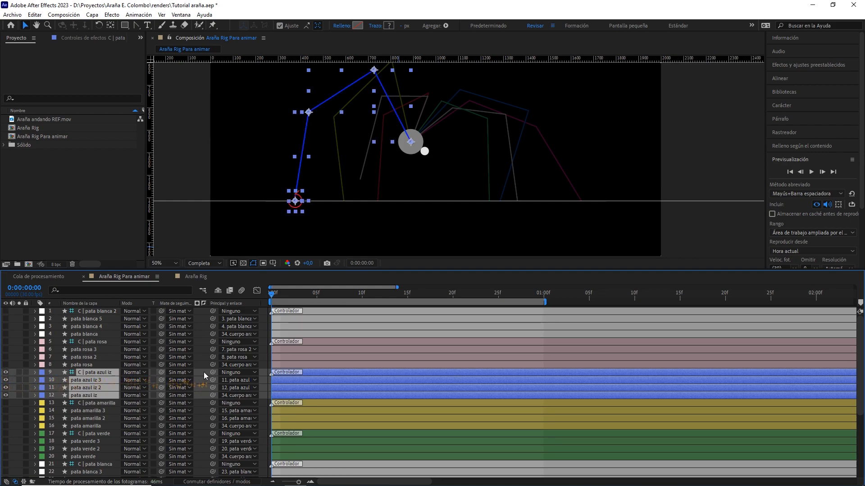
pyautogui.press('F2')
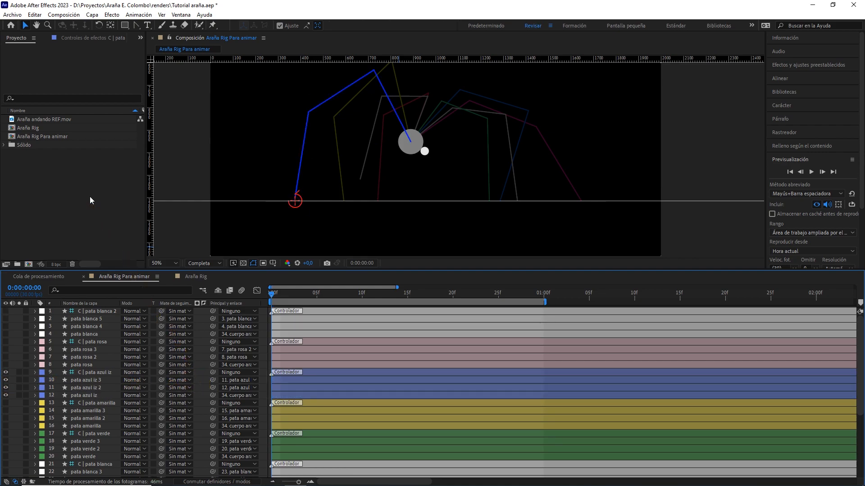
# Save the project under the existing name Tutorial araña.aep, replacing the previous file.
pyautogui.click(12, 15)
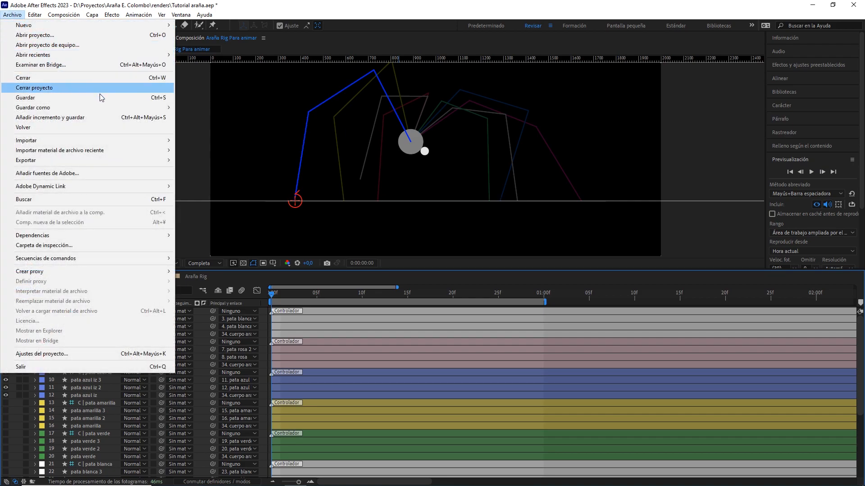
pyautogui.moveTo(128, 107)
pyautogui.click(205, 108)
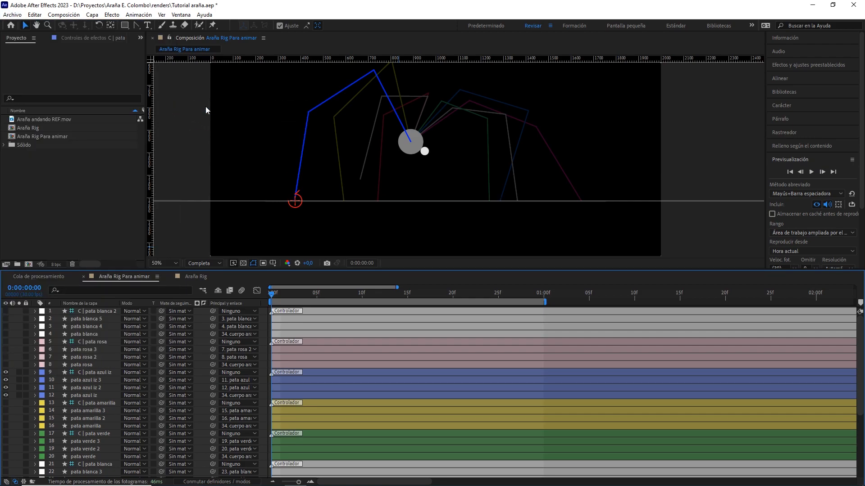
pyautogui.click(302, 301)
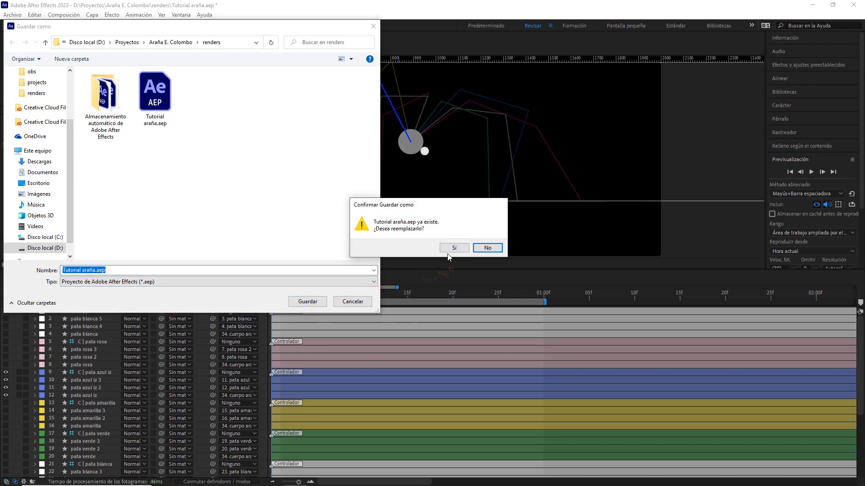
pyautogui.click(453, 248)
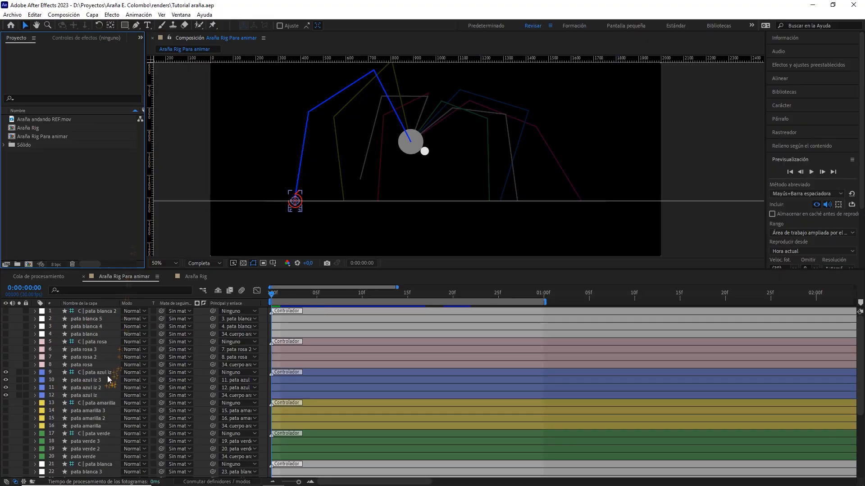
# Start keyframing Posición on C | pata azul iz and Rotación on pata azul iz at frame 0.
pyautogui.click(107, 375)
pyautogui.press('p')
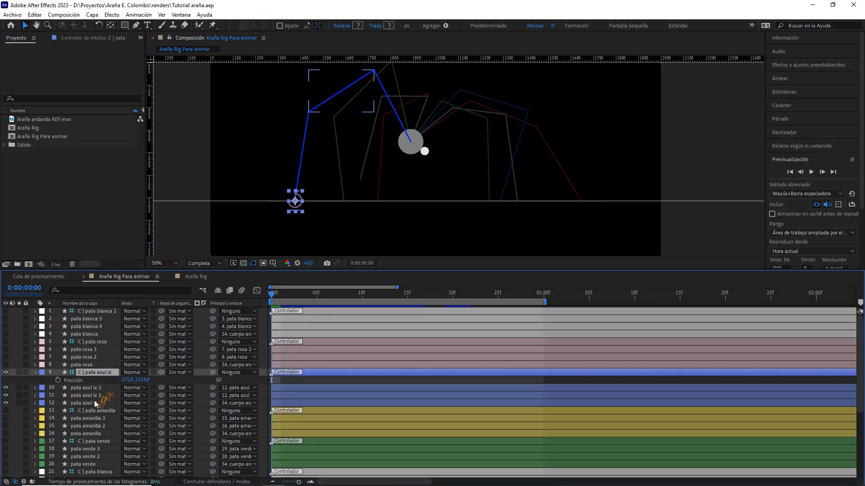
pyautogui.click(92, 403)
pyautogui.press('r')
pyautogui.click(58, 410)
pyautogui.click(58, 380)
# Add matching Posición and Rotación keyframes with the starting values at 01:00 to close the blue leg's cycle.
pyautogui.moveTo(276, 292); pyautogui.dragTo(540, 310)
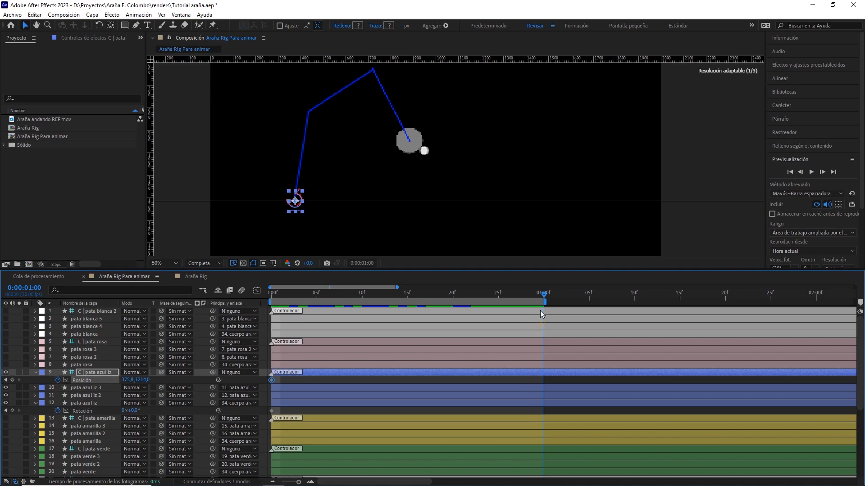
pyautogui.click(13, 380)
pyautogui.click(12, 411)
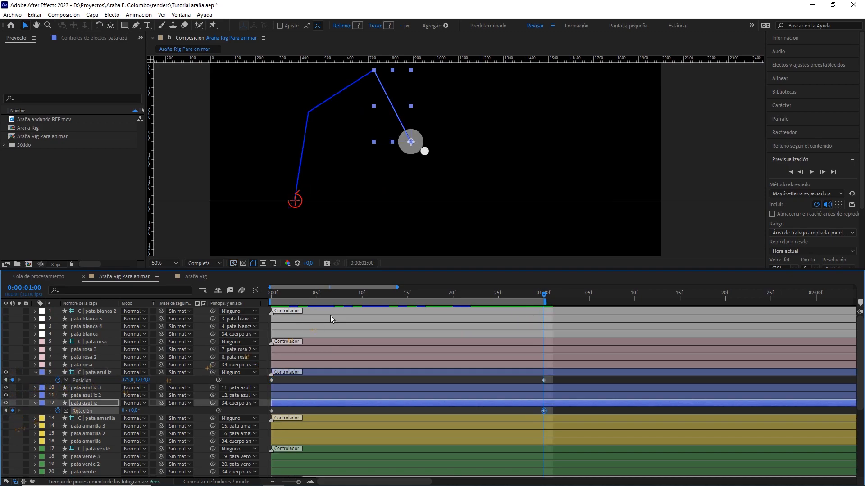
# At frame 15, set the X position of C | pata azul iz to 618,8 and the rotation of pata azul iz to -16°.
pyautogui.moveTo(388, 295); pyautogui.dragTo(325, 296)
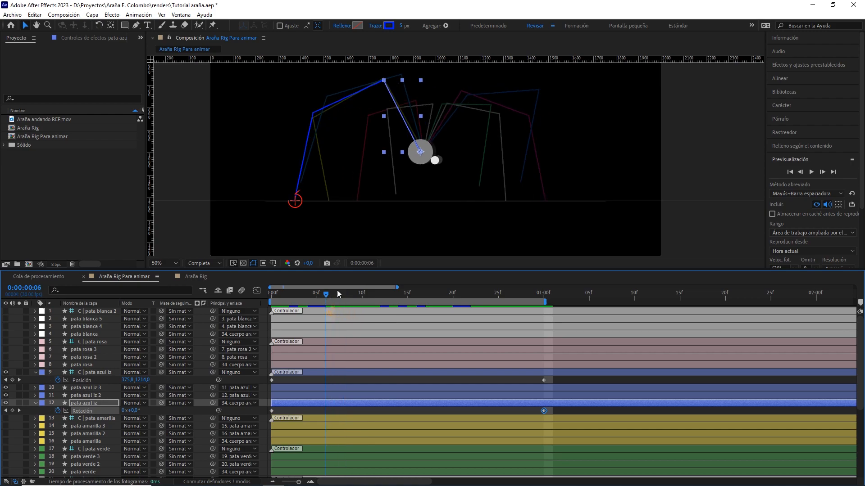
pyautogui.press('.')
pyautogui.moveTo(356, 228); pyautogui.dragTo(420, 187)
pyautogui.moveTo(326, 298); pyautogui.dragTo(388, 293)
pyautogui.press('.')
pyautogui.moveTo(282, 210); pyautogui.dragTo(635, 184)
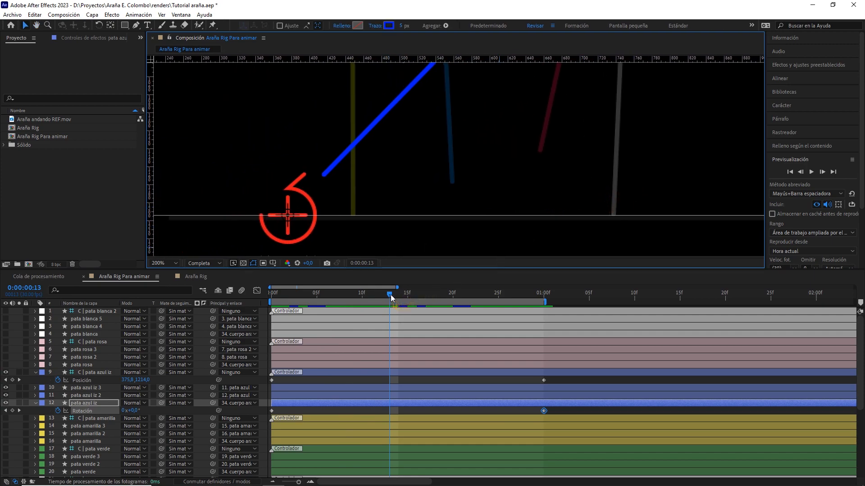
pyautogui.moveTo(391, 295); pyautogui.dragTo(399, 296)
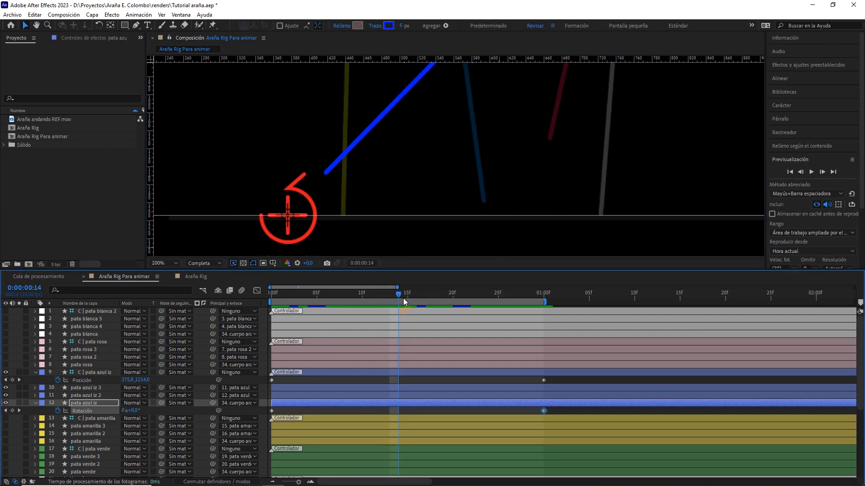
pyautogui.click(404, 298)
pyautogui.moveTo(131, 380); pyautogui.dragTo(242, 381)
pyautogui.scroll(-4, 486, 175)
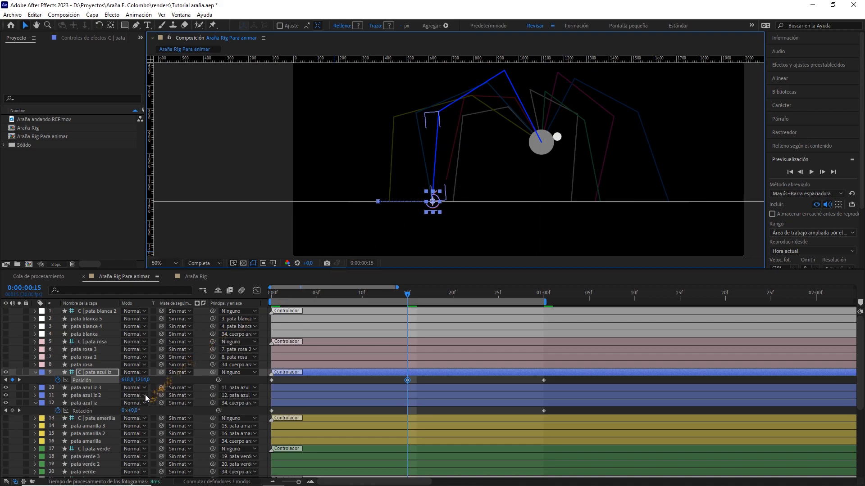
pyautogui.moveTo(132, 411); pyautogui.dragTo(128, 410)
pyautogui.click(127, 411)
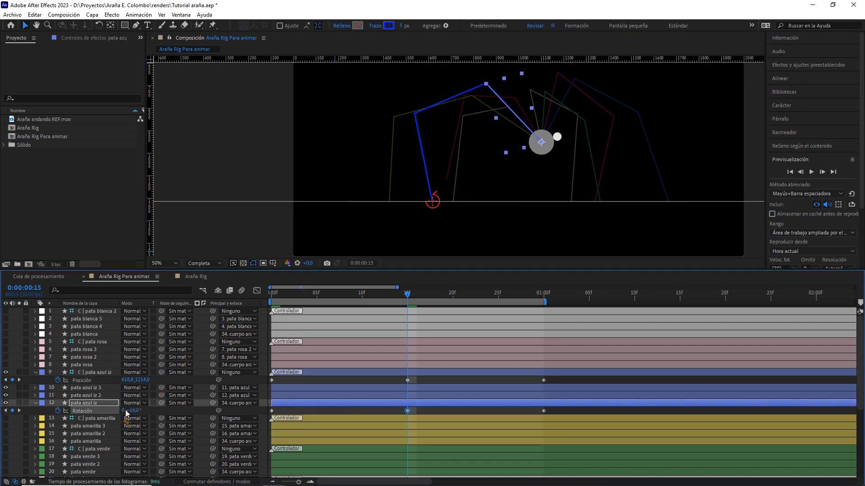
# Curve the motion path of C | pata azul iz by pulling a handle straight up from its frame 0 point.
pyautogui.moveTo(401, 292); pyautogui.dragTo(329, 307)
pyautogui.moveTo(138, 27); pyautogui.dragTo(166, 52)
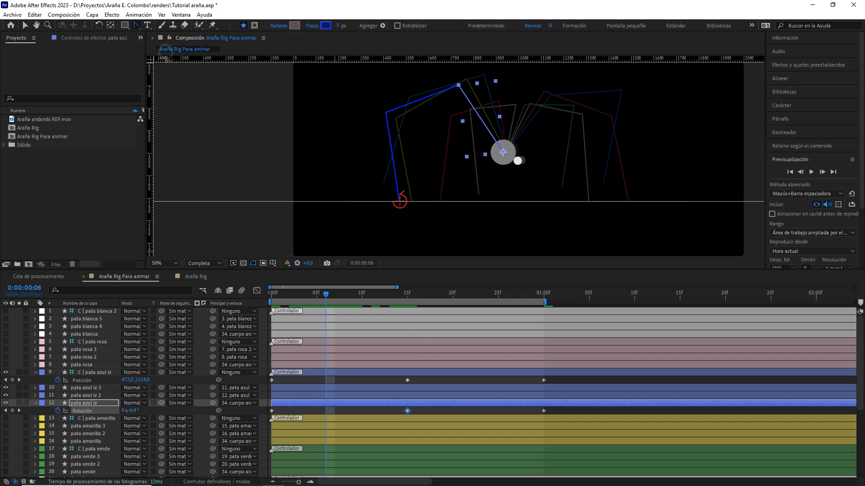
pyautogui.moveTo(302, 378); pyautogui.dragTo(256, 388)
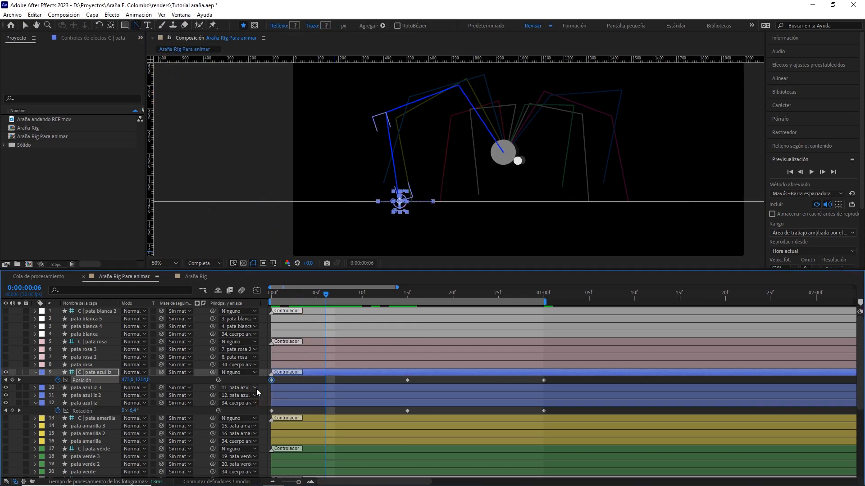
pyautogui.scroll(1, 388, 246)
pyautogui.moveTo(387, 246); pyautogui.dragTo(428, 205)
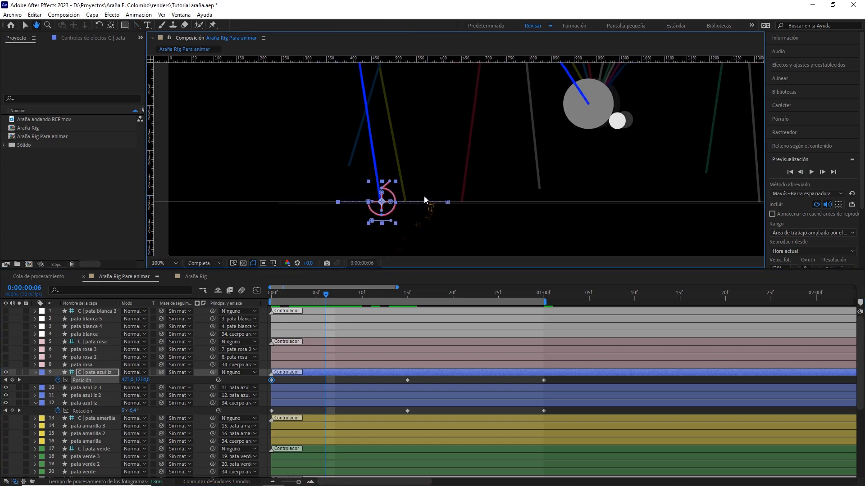
pyautogui.moveTo(341, 203); pyautogui.dragTo(337, 109)
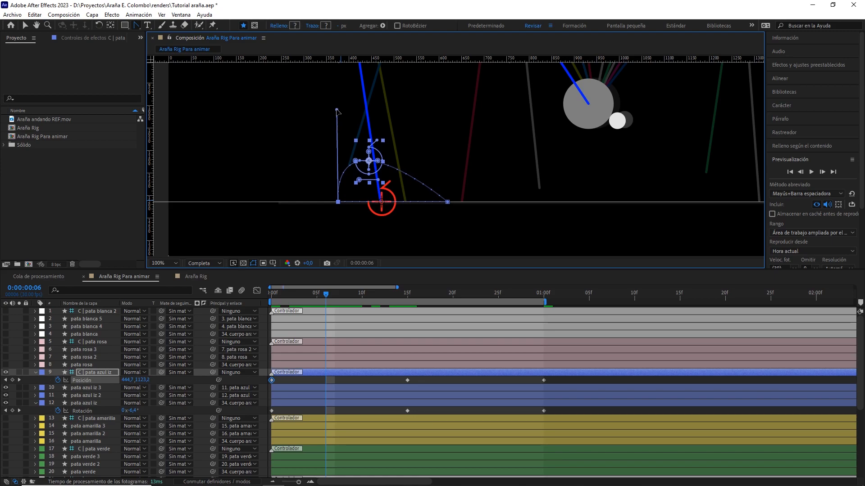
pyautogui.scroll(-2, 445, 213)
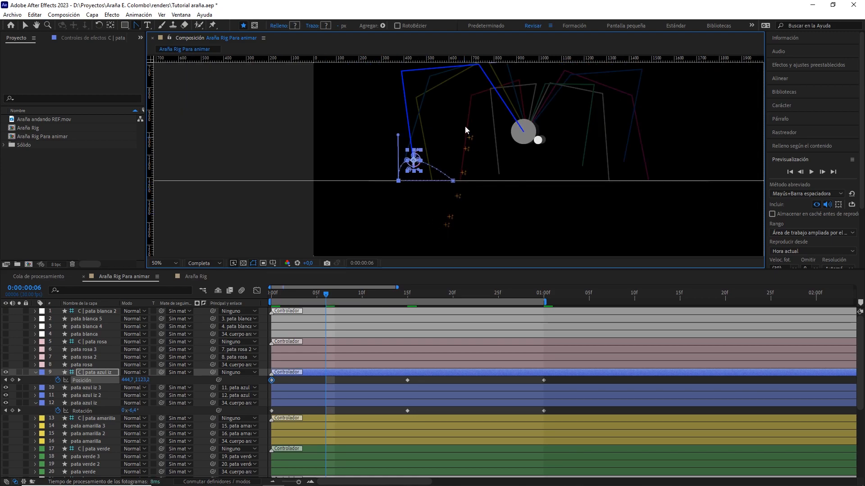
pyautogui.moveTo(465, 126); pyautogui.dragTo(466, 150)
pyautogui.press('g')
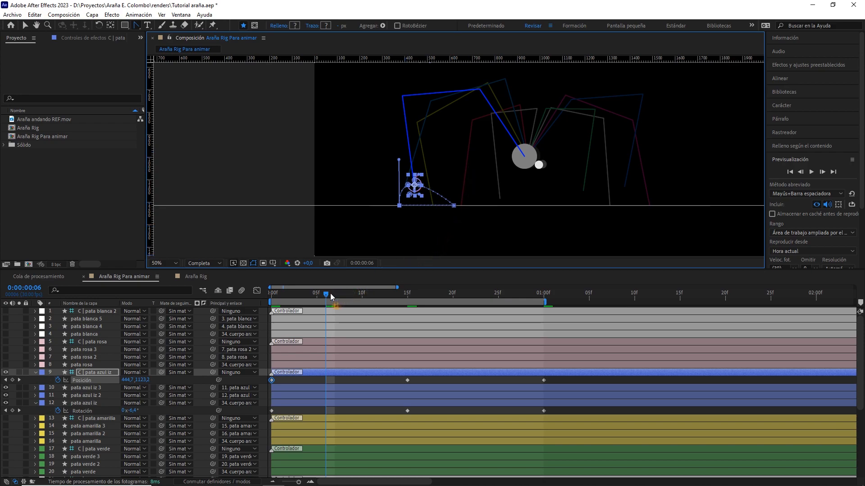
# Set the rotation of pata azul iz to 14,6° at frame 6 and tilt the motion path's starting handle slightly outward.
pyautogui.moveTo(130, 411); pyautogui.dragTo(142, 412)
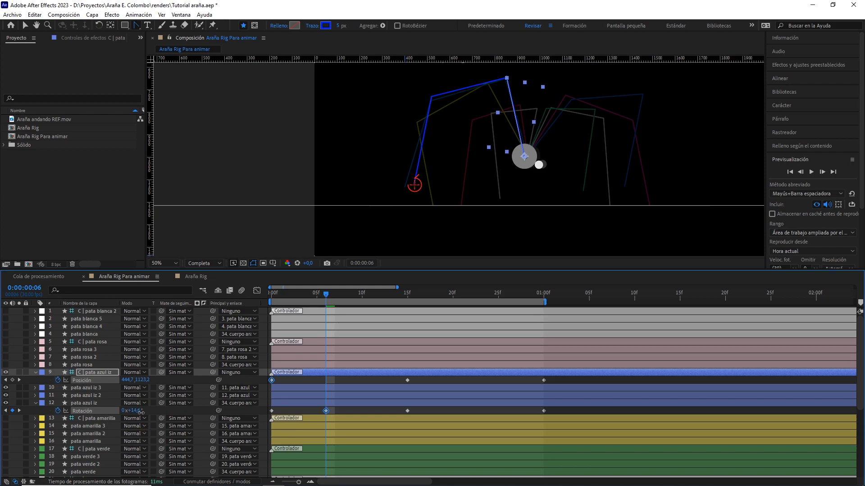
pyautogui.moveTo(286, 380); pyautogui.dragTo(257, 385)
pyautogui.moveTo(399, 160); pyautogui.dragTo(393, 159)
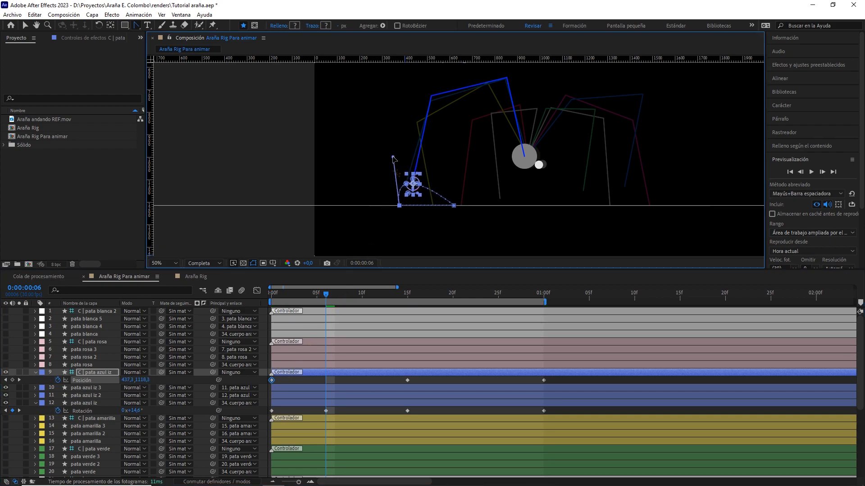
# Play back the left blue leg's cycle from frame 0 against the reference.
pyautogui.moveTo(326, 293); pyautogui.dragTo(277, 300)
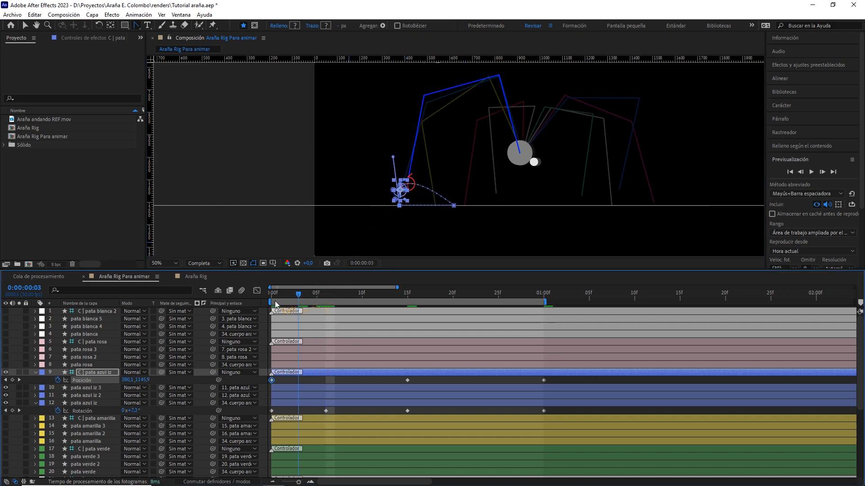
pyautogui.click(314, 385)
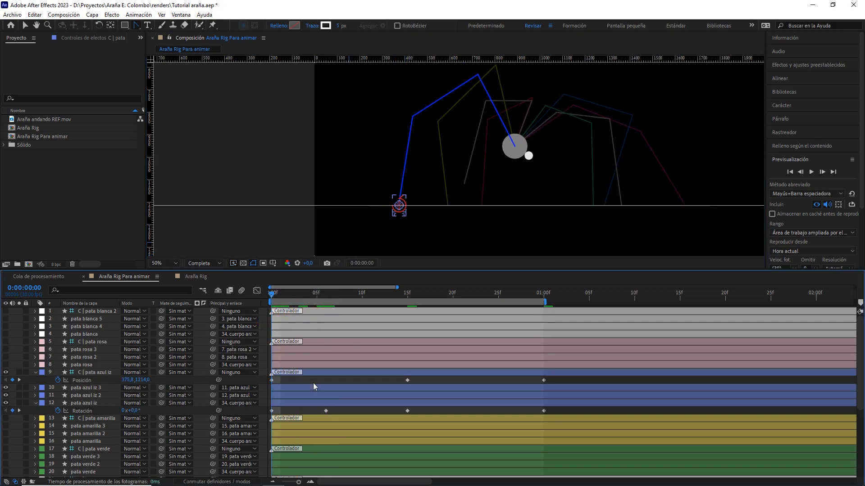
pyautogui.press('space')
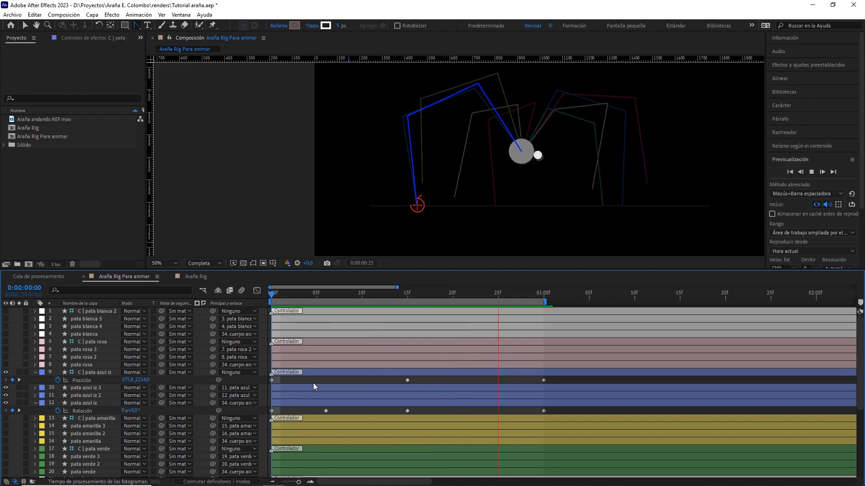
pyautogui.press('space')
# Apply Easy Ease to all four Rotación keyframes of pata azul iz.
pyautogui.press('v')
pyautogui.moveTo(459, 410); pyautogui.dragTo(263, 417)
pyautogui.press('F9')
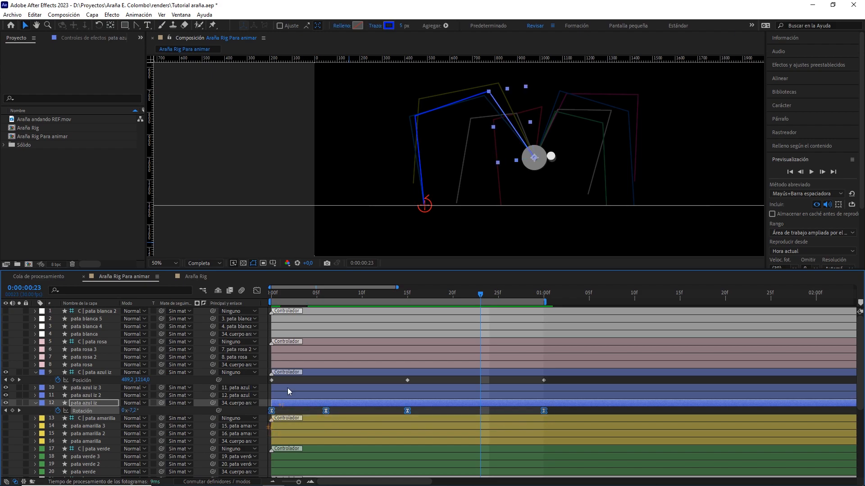
# Reshape the Posición speed graph of C | pata azul iz so the foot accelerates gradually and peaks just before frame 15.
pyautogui.moveTo(325, 294); pyautogui.dragTo(316, 293)
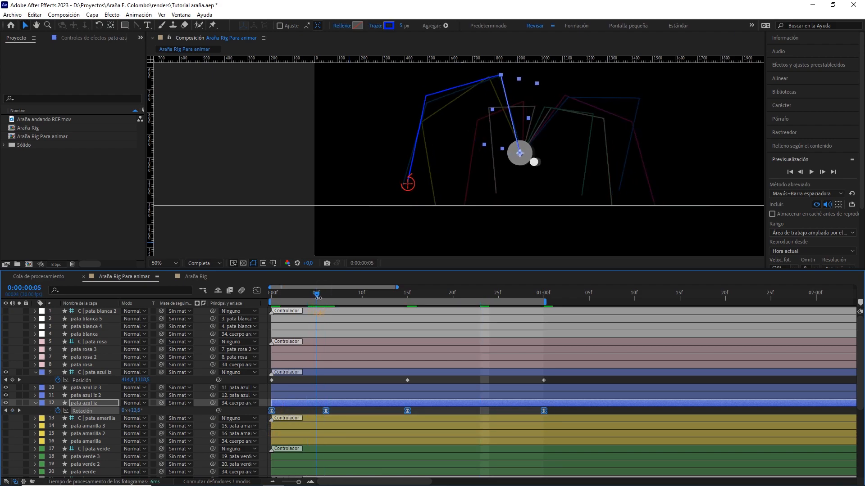
pyautogui.click(296, 380)
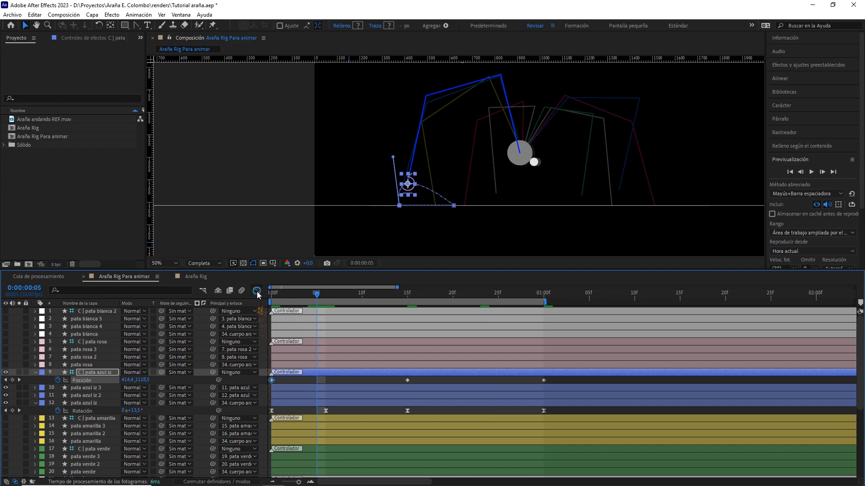
pyautogui.click(256, 291)
pyautogui.moveTo(283, 318); pyautogui.dragTo(335, 355)
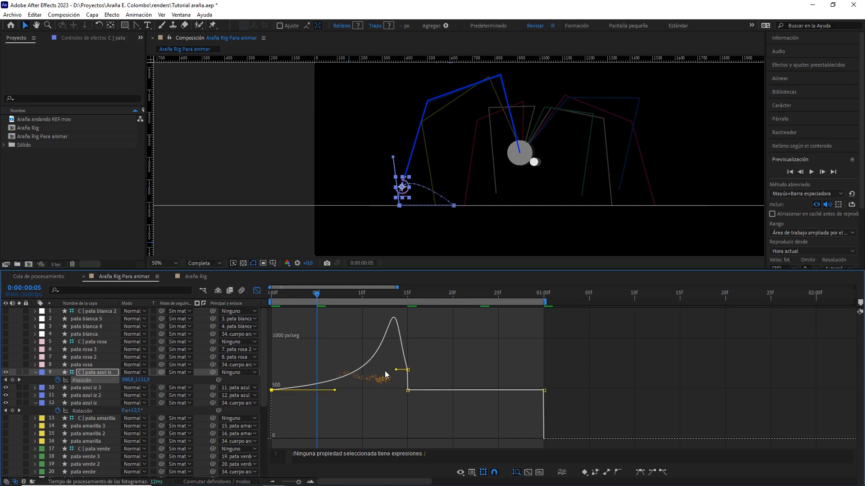
pyautogui.moveTo(395, 371); pyautogui.dragTo(400, 395)
pyautogui.moveTo(335, 394); pyautogui.dragTo(332, 390)
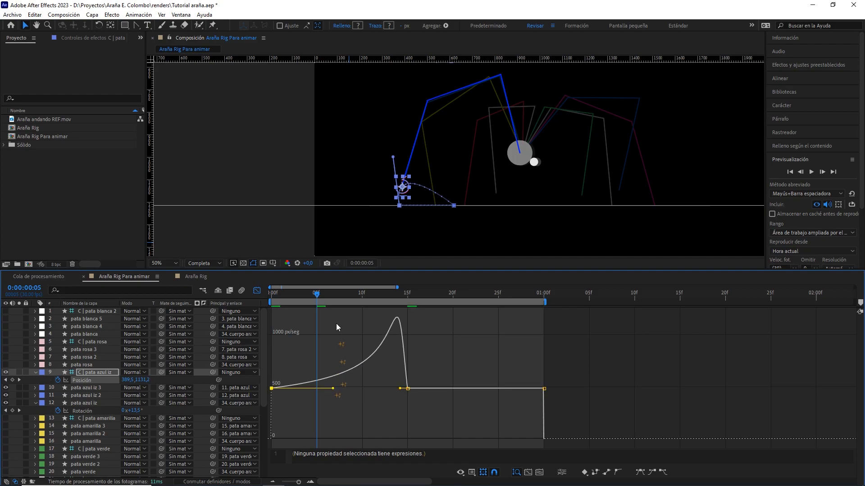
# Play back the eased blue leg from frame 0, and return from the speed graph to the layer timeline.
pyautogui.moveTo(331, 295); pyautogui.dragTo(245, 310)
pyautogui.click(306, 318)
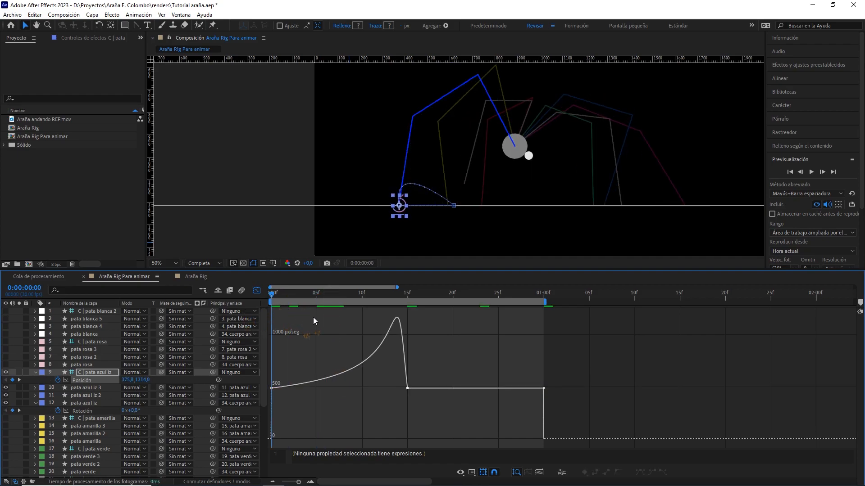
pyautogui.press('space')
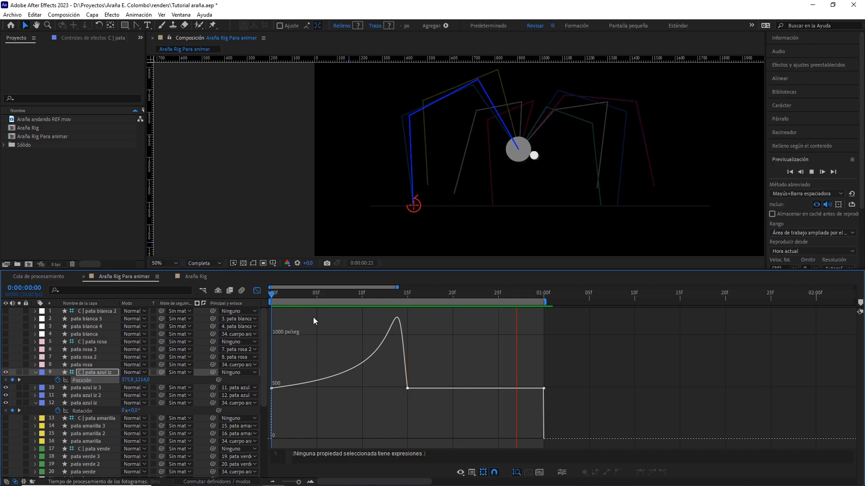
pyautogui.press('space')
pyautogui.click(257, 293)
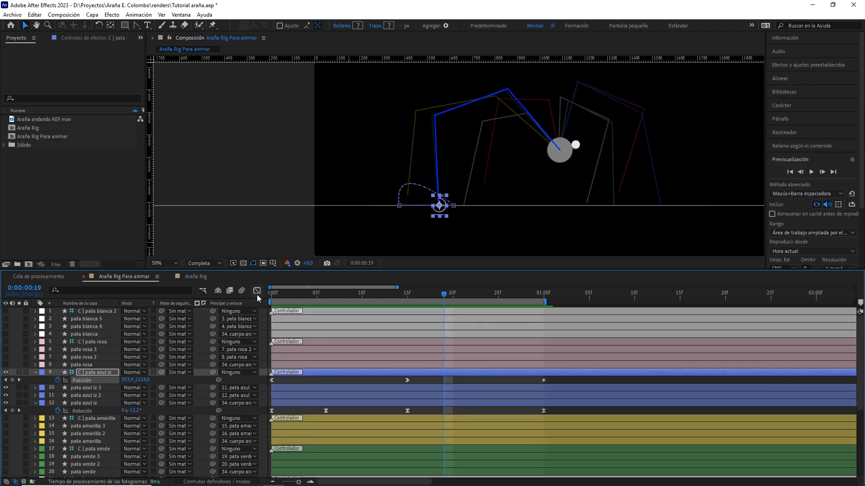
# Reshape the Rotación value graph of pata azul iz so the curve leaves frame 15 slowly and reaches frame 01:00 on a steady slope.
pyautogui.moveTo(552, 411); pyautogui.dragTo(267, 418)
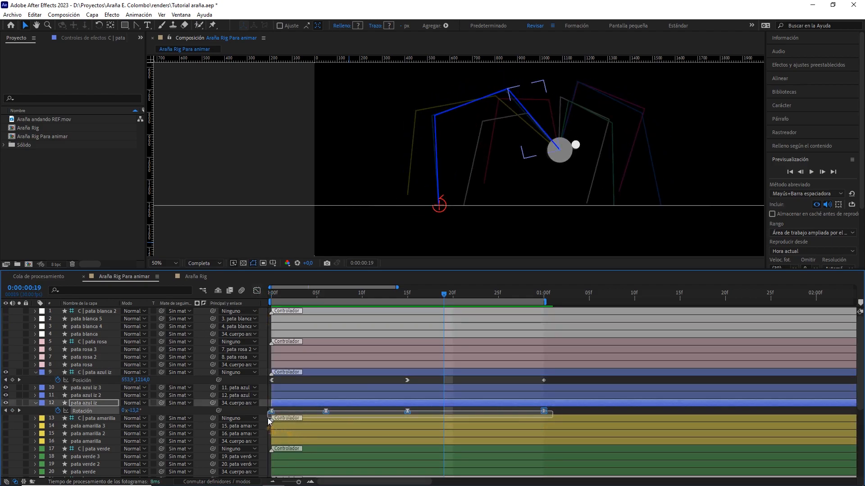
pyautogui.click(256, 291)
pyautogui.moveTo(307, 297); pyautogui.dragTo(487, 348)
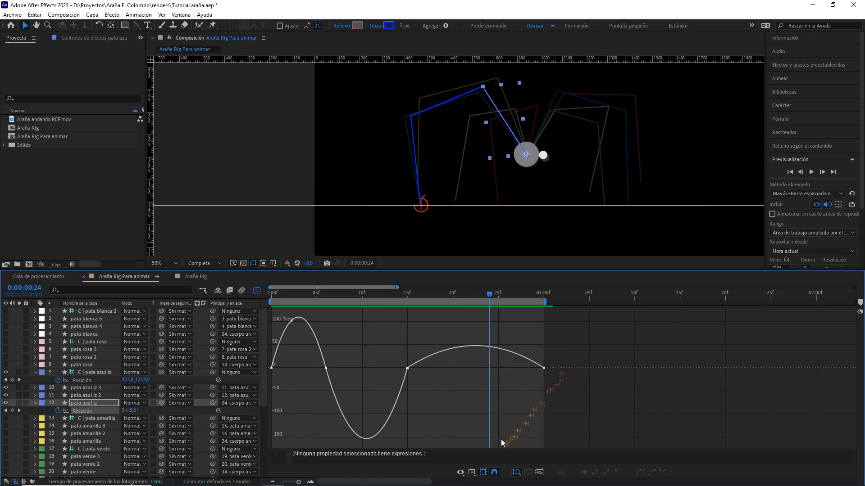
pyautogui.click(471, 472)
pyautogui.click(496, 377)
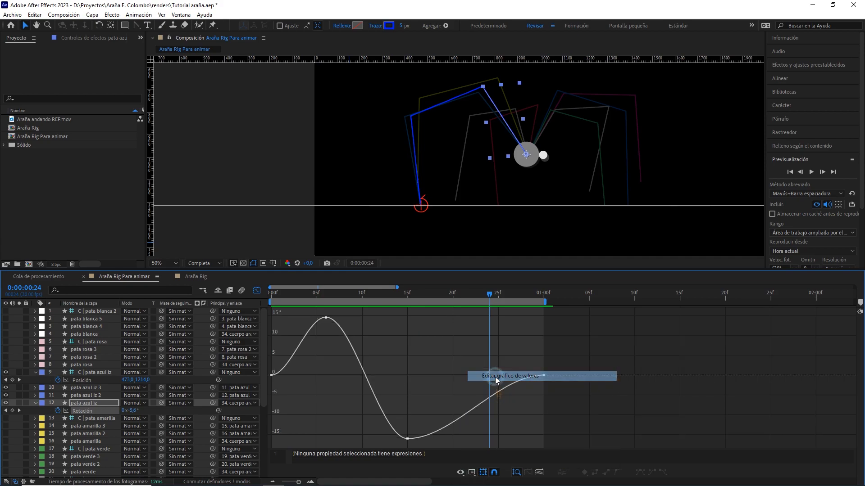
pyautogui.moveTo(527, 399); pyautogui.dragTo(507, 401)
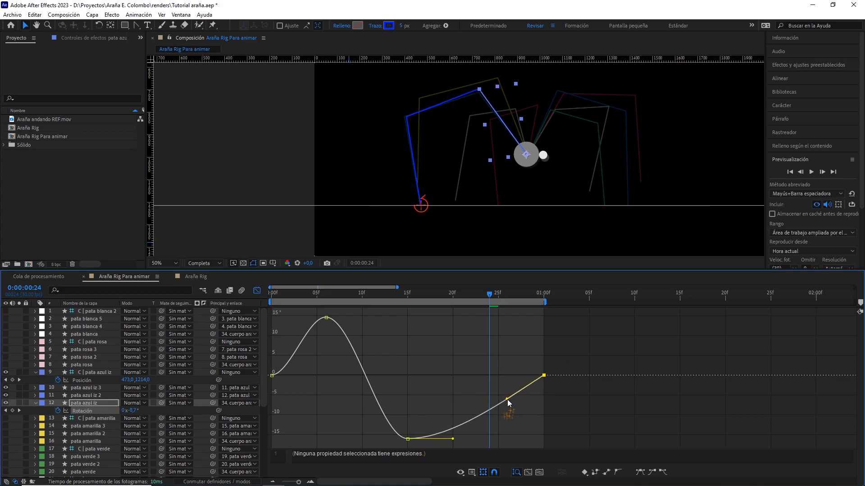
pyautogui.moveTo(453, 439); pyautogui.dragTo(477, 439)
pyautogui.moveTo(506, 401); pyautogui.dragTo(509, 402)
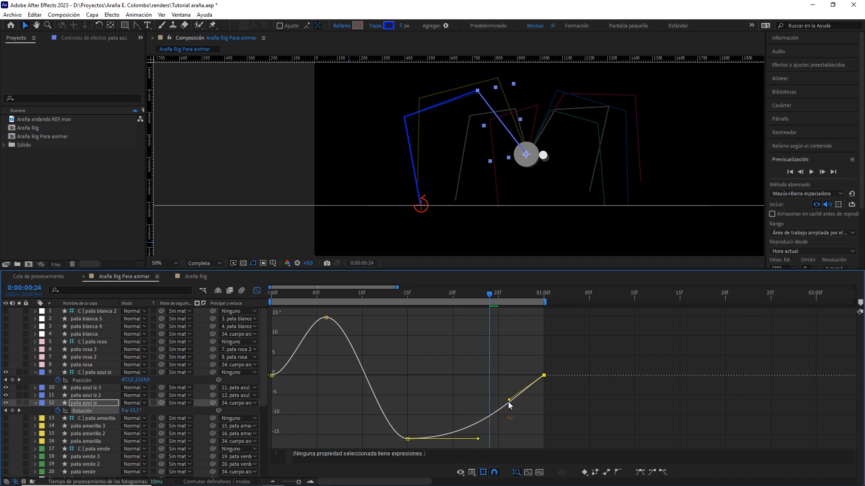
# Make the Rotación curve of pata azul iz leave frame 0 on a steep slope without easing, and play back the cycle from frame 0.
pyautogui.moveTo(488, 301); pyautogui.dragTo(277, 323)
pyautogui.moveTo(305, 356); pyautogui.dragTo(283, 359)
pyautogui.click(304, 366)
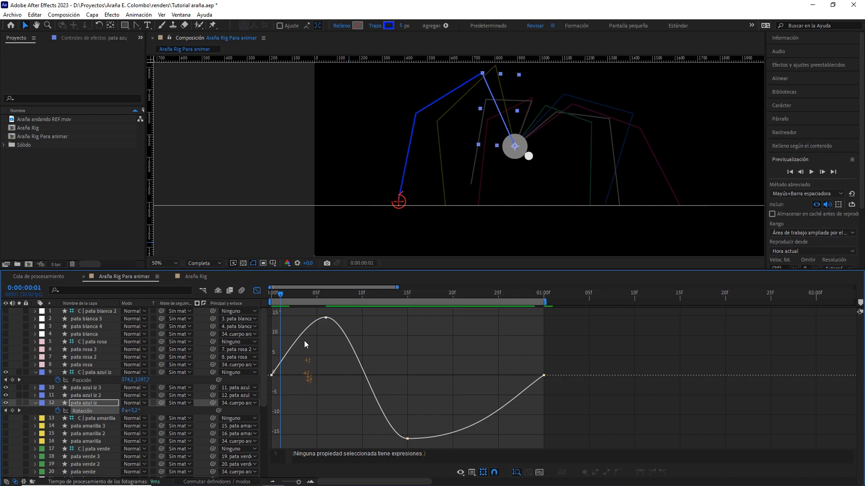
pyautogui.moveTo(306, 293); pyautogui.dragTo(271, 295)
pyautogui.press('space')
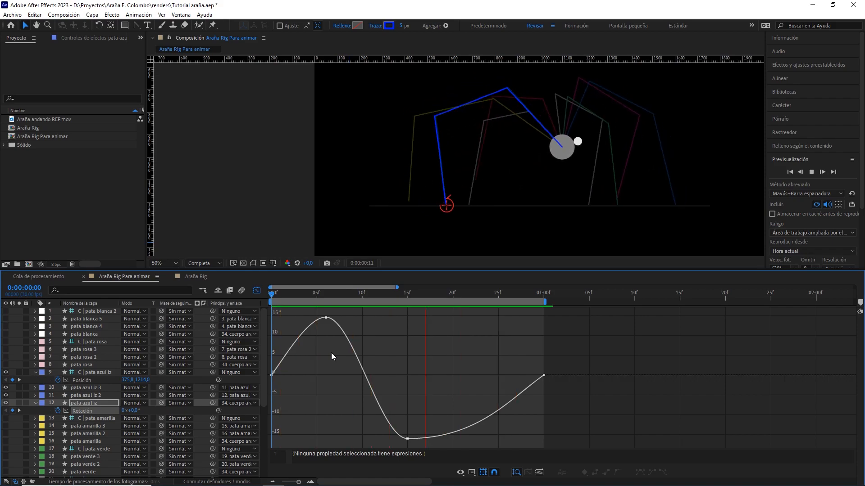
pyautogui.press('space')
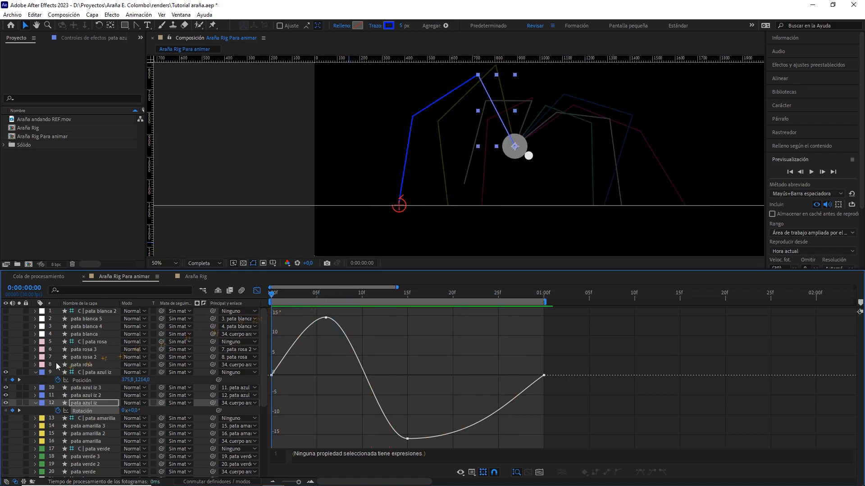
# Collapse and hide the four left blue leg layers, and return from the graph to the layer timeline.
pyautogui.click(36, 372)
pyautogui.click(35, 395)
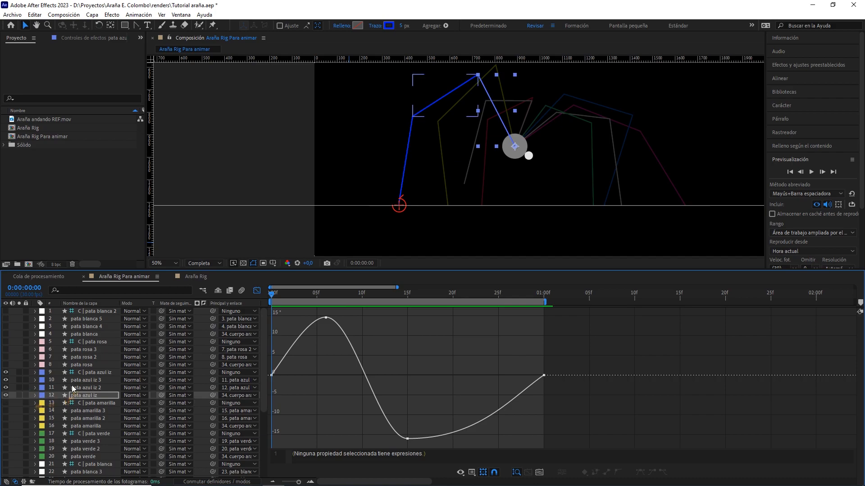
pyautogui.keyDown('shift'); pyautogui.click(91, 376); pyautogui.keyUp('shift')
pyautogui.click(6, 373)
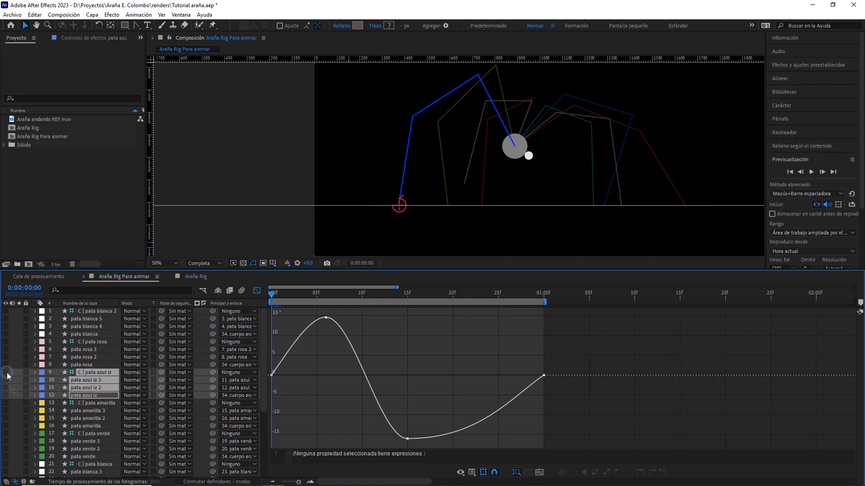
pyautogui.click(256, 291)
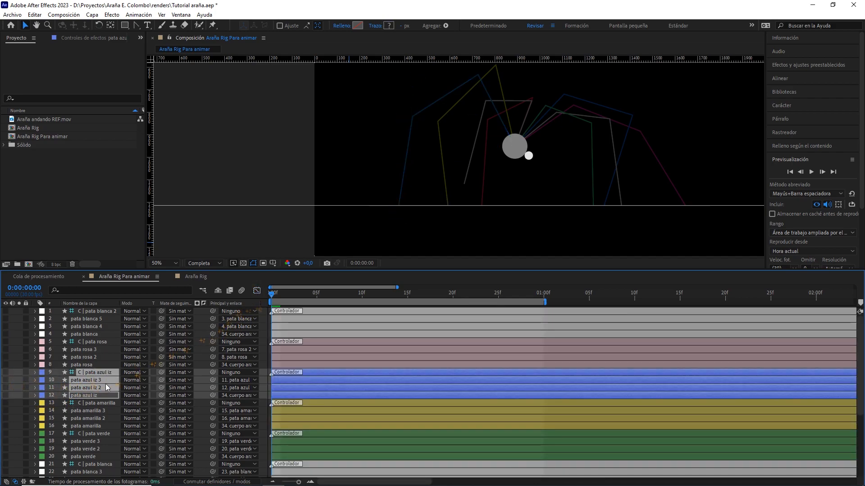
# Make the four yellow leg layers visible, and reveal Posición on C | pata amarilla and Rotación on pata amarilla.
pyautogui.click(90, 405)
pyautogui.keyDown('shift'); pyautogui.click(89, 427); pyautogui.keyUp('shift')
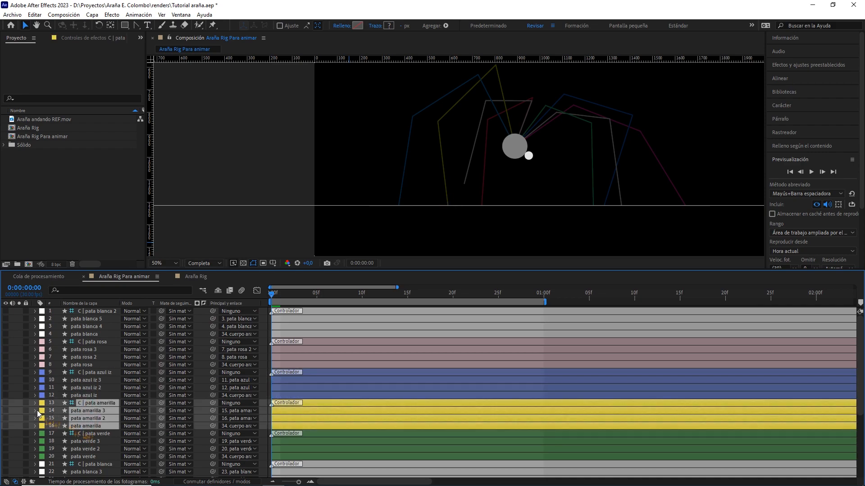
pyautogui.click(6, 404)
pyautogui.click(104, 402)
pyautogui.press('p')
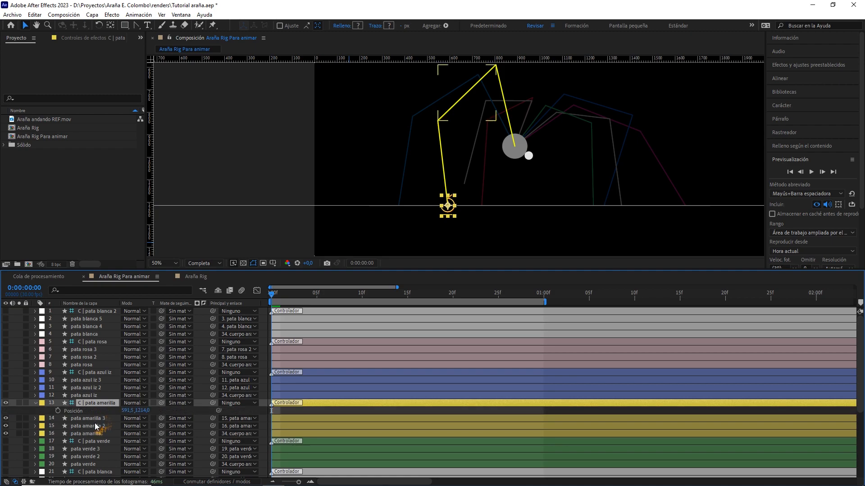
pyautogui.click(87, 433)
pyautogui.press('r')
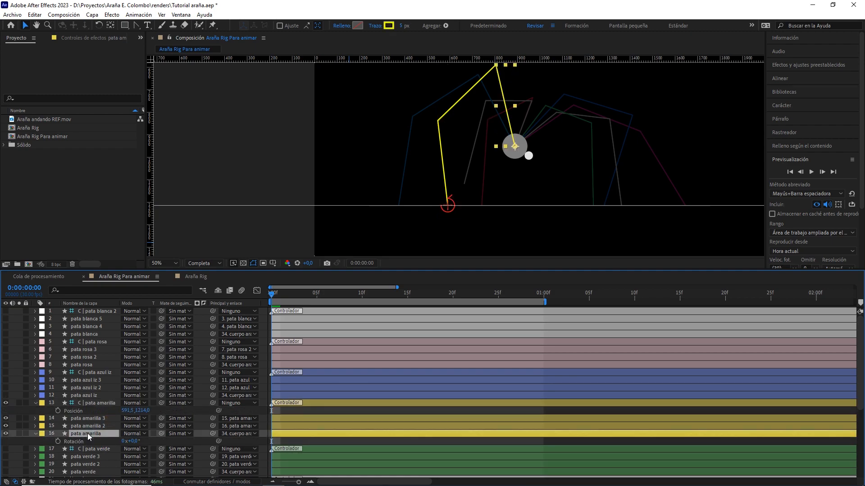
# Keyframe Posición of C | pata amarilla and Rotación of pata amarilla with identical values at frames 0 and 01:00.
pyautogui.click(58, 411)
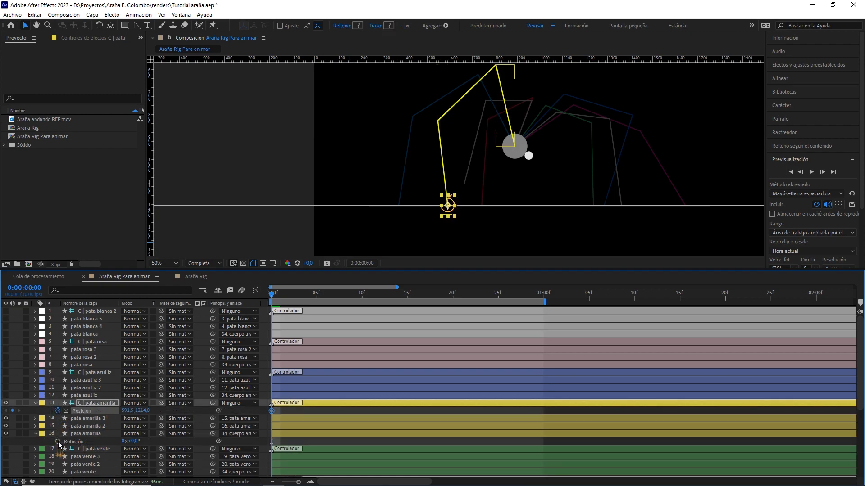
pyautogui.click(58, 442)
pyautogui.moveTo(282, 296); pyautogui.dragTo(541, 315)
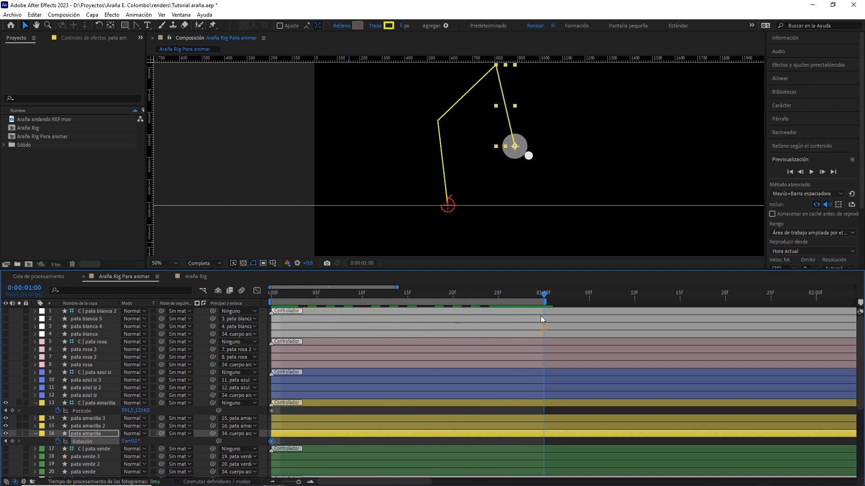
pyautogui.click(12, 410)
pyautogui.click(12, 441)
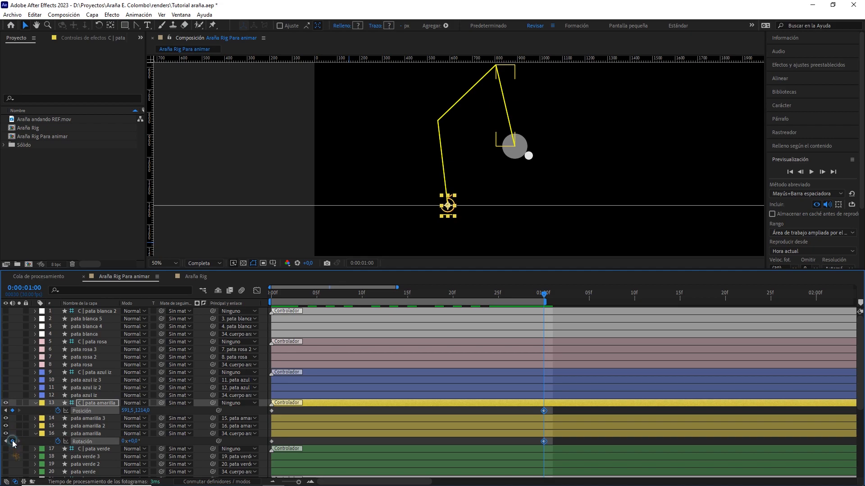
# At frame 15, set the X position of C | pata amarilla to 425,5 to line the foot up with the reference.
pyautogui.moveTo(408, 295); pyautogui.dragTo(362, 299)
pyautogui.press('.')
pyautogui.moveTo(462, 228); pyautogui.dragTo(464, 199)
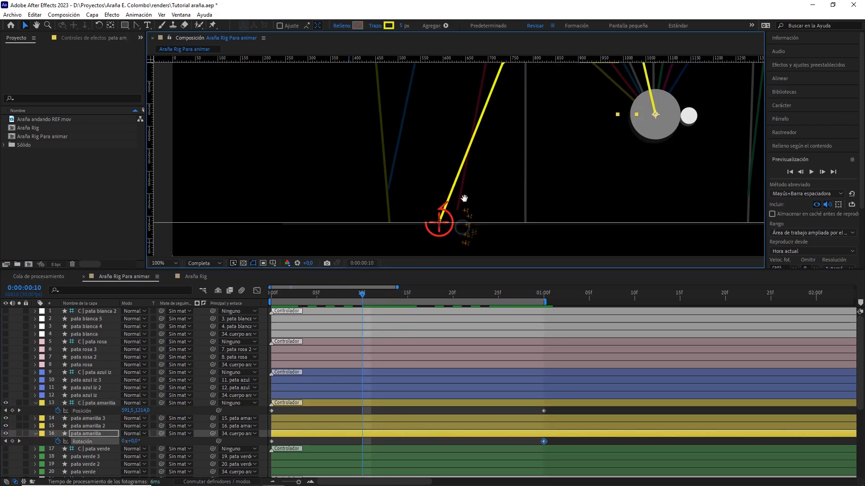
pyautogui.moveTo(362, 295); pyautogui.dragTo(412, 301)
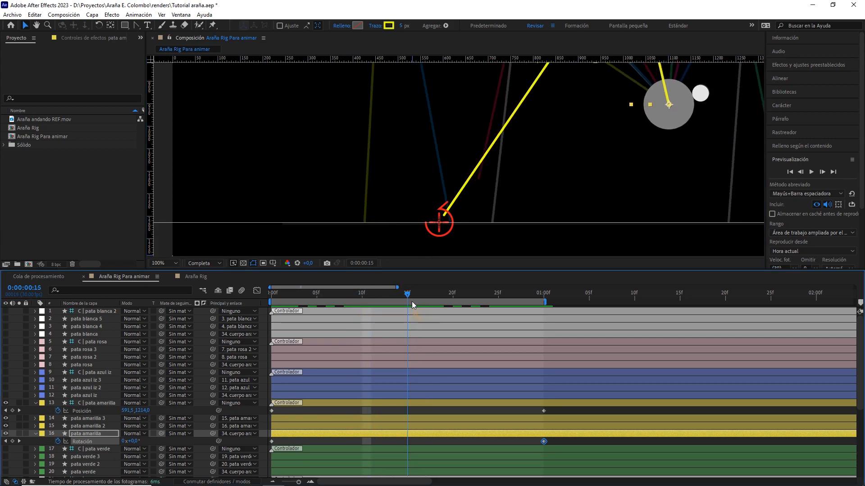
pyautogui.scroll(1, 383, 227)
pyautogui.moveTo(377, 228); pyautogui.dragTo(491, 156)
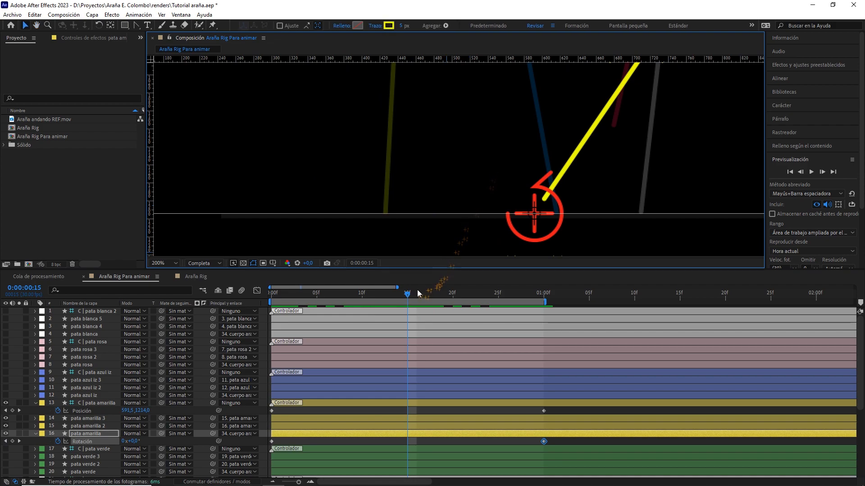
pyautogui.moveTo(409, 297); pyautogui.dragTo(410, 297)
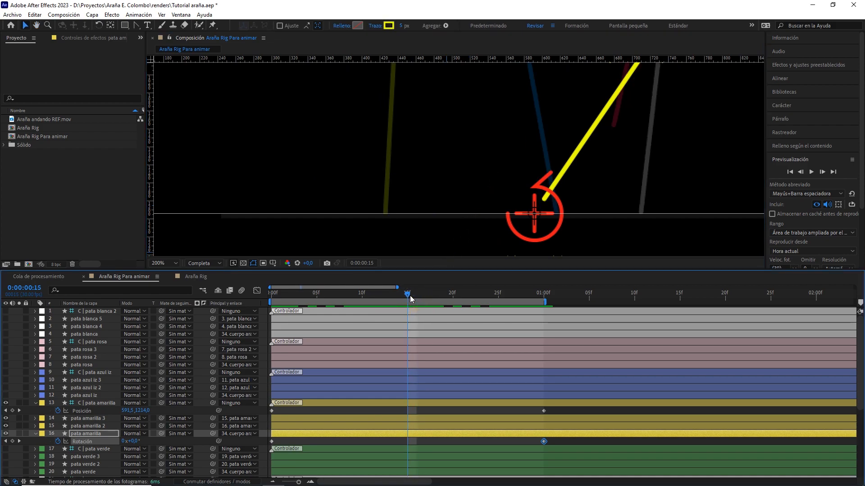
pyautogui.moveTo(130, 413)
pyautogui.mouseDown()
pyautogui.moveTo(122, 428)
pyautogui.moveTo(119, 412)
pyautogui.mouseUp()
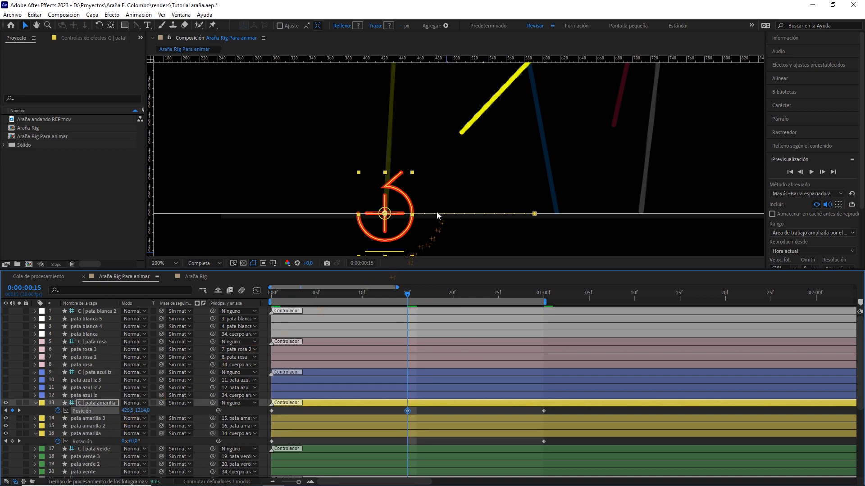
# Set Rotación of pata amarilla to -42,0° at frame 15 to match the reference leg, and check the frames just before it.
pyautogui.scroll(-2, 437, 213)
pyautogui.moveTo(481, 169); pyautogui.dragTo(455, 198)
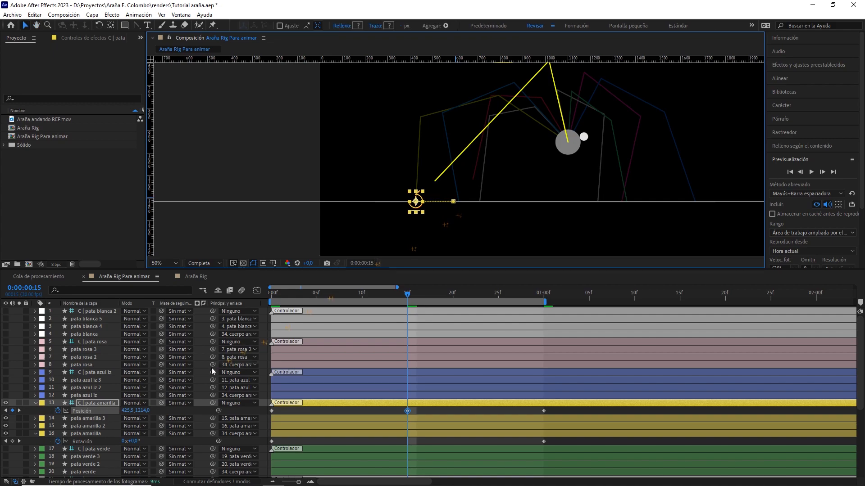
pyautogui.moveTo(135, 442); pyautogui.dragTo(121, 448)
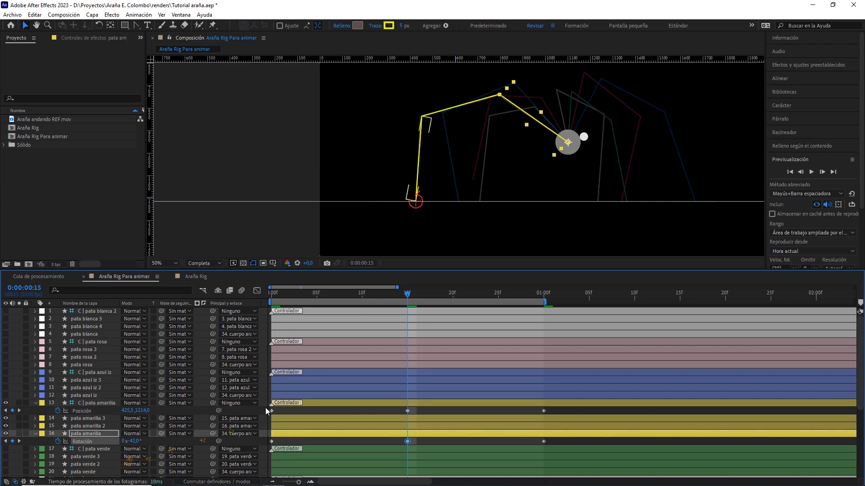
pyautogui.moveTo(407, 303); pyautogui.dragTo(381, 298)
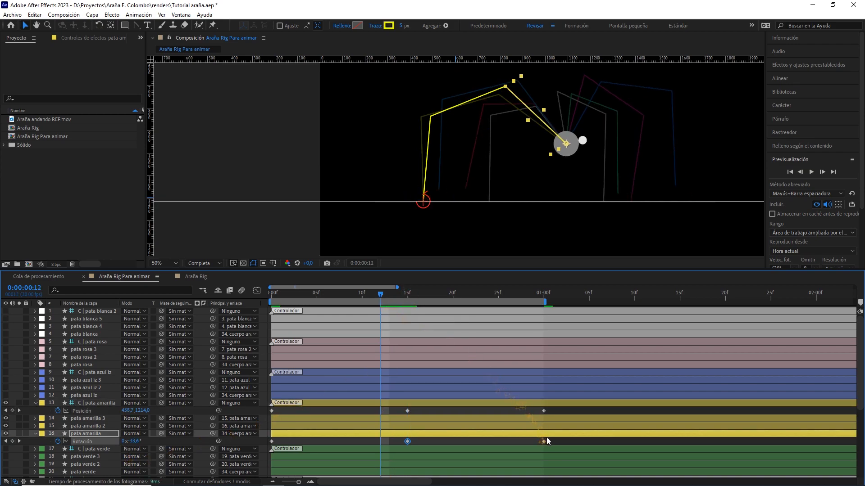
# Apply Easy Ease to all three Rotación keyframes of pata amarilla and check the pose around frame 23.
pyautogui.moveTo(553, 442); pyautogui.dragTo(270, 455)
pyautogui.press('F9')
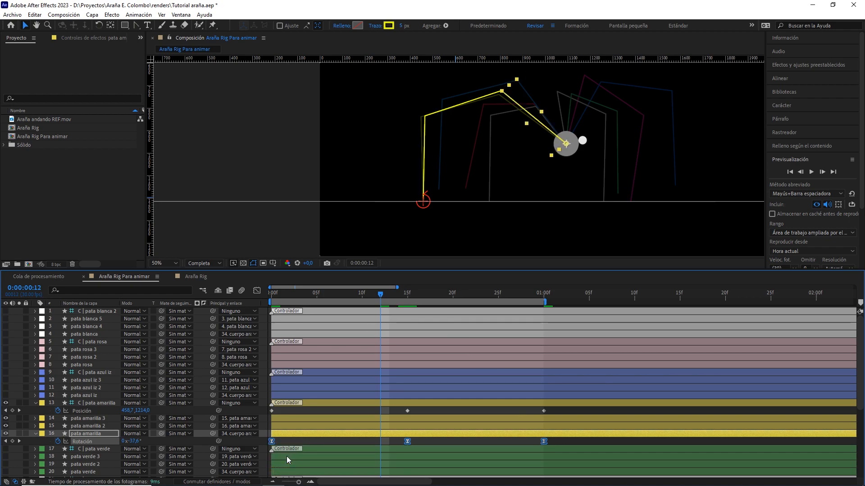
pyautogui.moveTo(326, 306); pyautogui.dragTo(481, 343)
# Bend the motion path of C | pata amarilla into an arch above the ground between frames 15 and 01:00 with the Convert Vertex tool.
pyautogui.moveTo(388, 420); pyautogui.dragTo(385, 422)
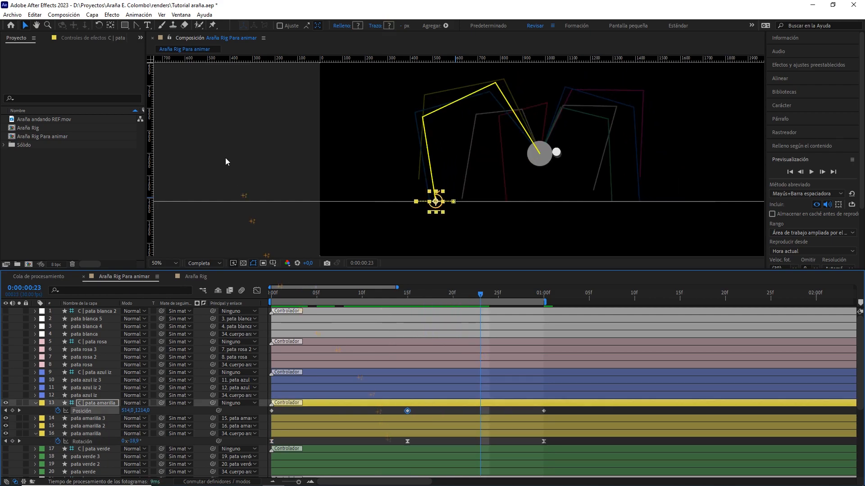
pyautogui.press('g')
pyautogui.press('/')
pyautogui.moveTo(382, 210); pyautogui.dragTo(383, 162)
pyautogui.moveTo(373, 196); pyautogui.dragTo(363, 136)
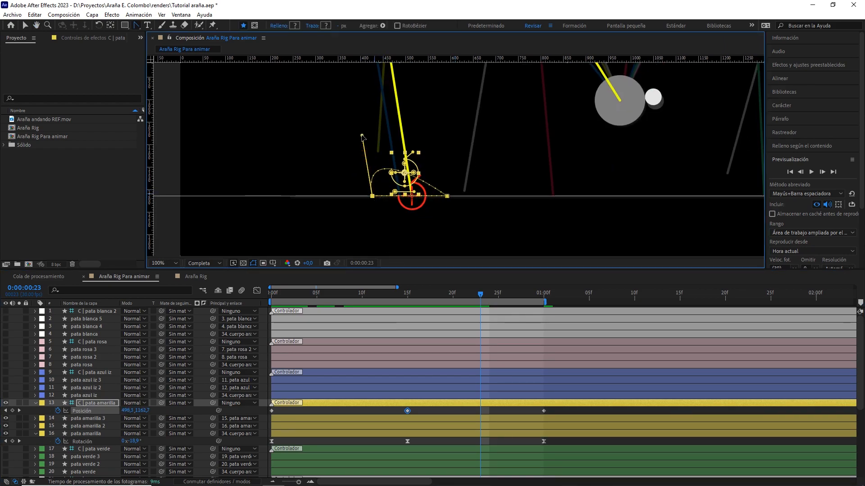
pyautogui.click(542, 411)
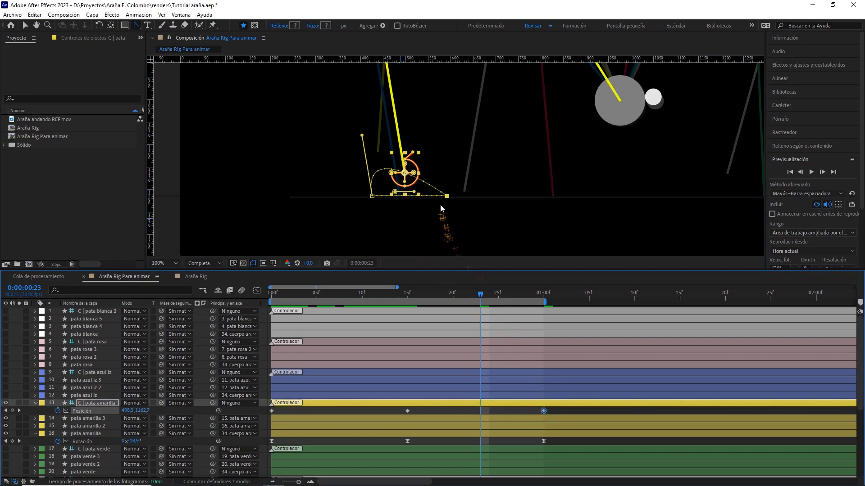
pyautogui.moveTo(448, 196); pyautogui.dragTo(445, 143)
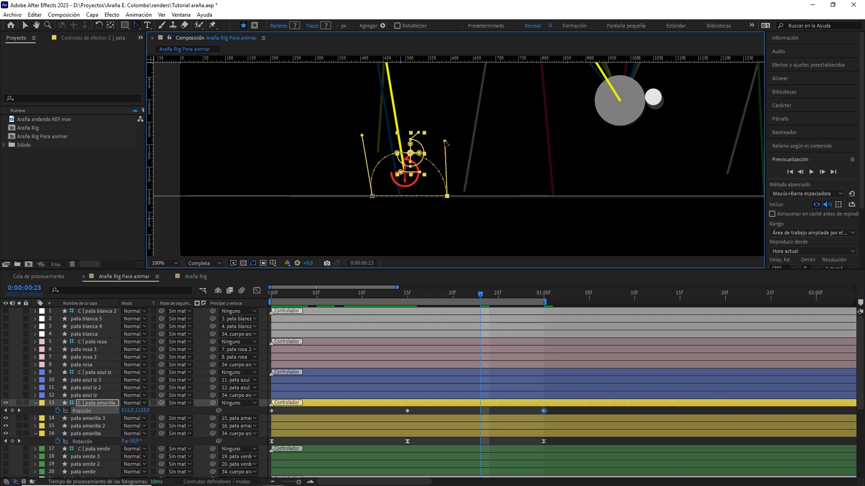
# Play back the yellow leg's cycle from frame 0 against the reference.
pyautogui.scroll(-1, 450, 141)
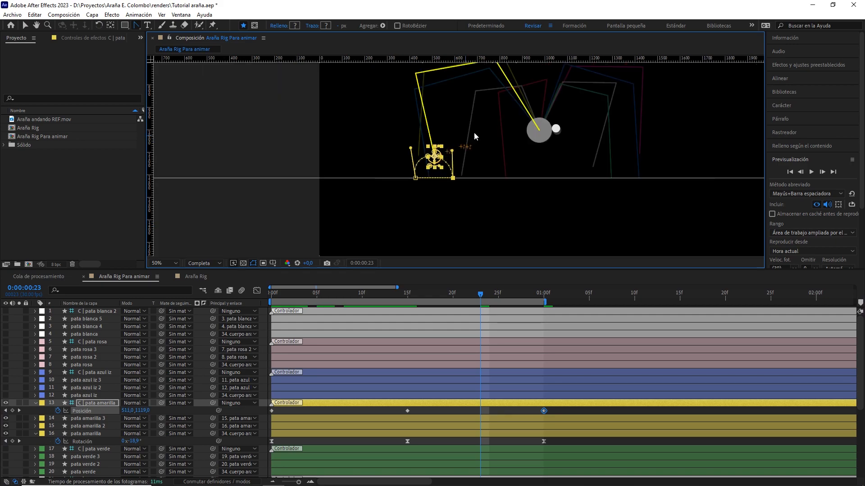
pyautogui.moveTo(472, 133); pyautogui.dragTo(472, 155)
pyautogui.moveTo(477, 300); pyautogui.dragTo(248, 300)
pyautogui.click(324, 411)
pyautogui.press('space')
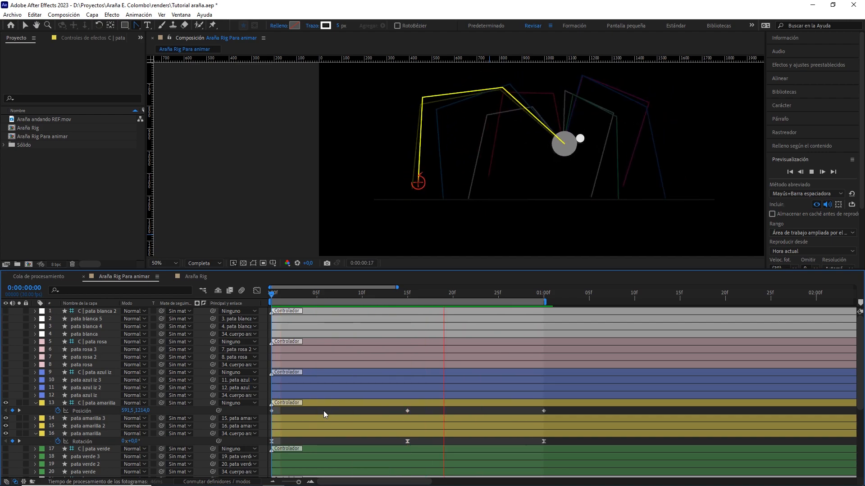
pyautogui.press('space')
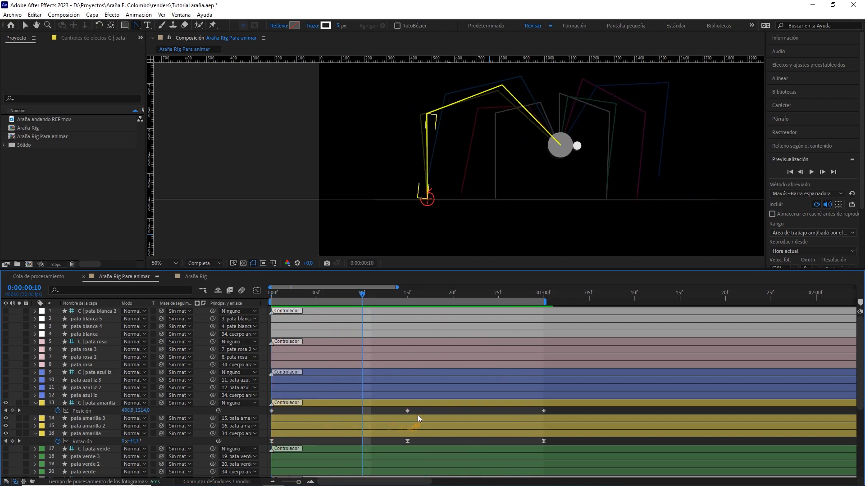
# Reshape the speed graph of C | pata amarilla's Posición between frames 15 and 01:00 to start slower and peak just before the end.
pyautogui.click(408, 411)
pyautogui.moveTo(364, 295); pyautogui.dragTo(432, 310)
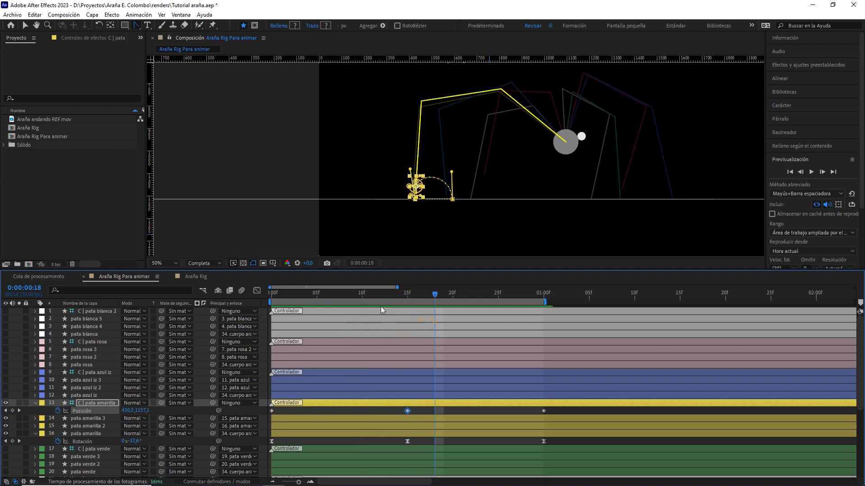
pyautogui.click(258, 291)
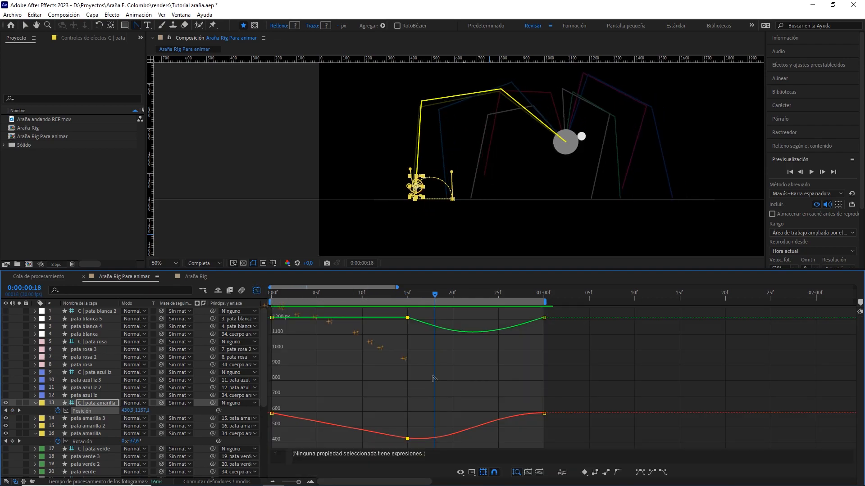
pyautogui.click(471, 472)
pyautogui.click(496, 387)
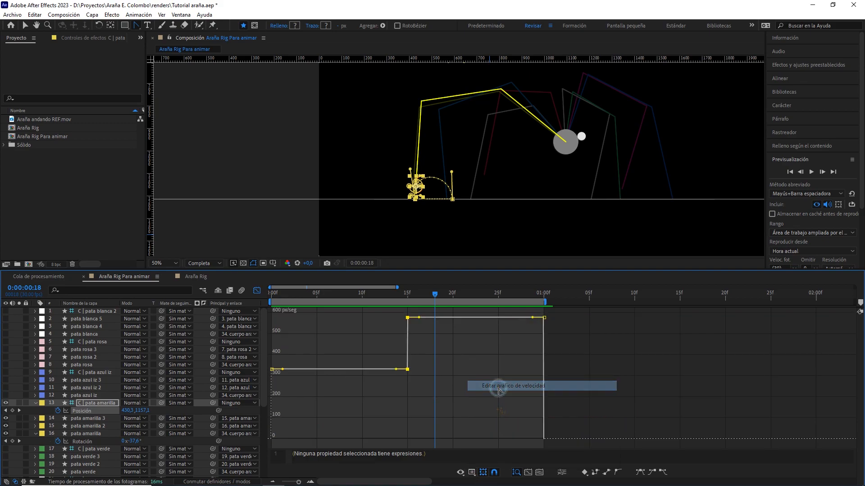
pyautogui.press('v')
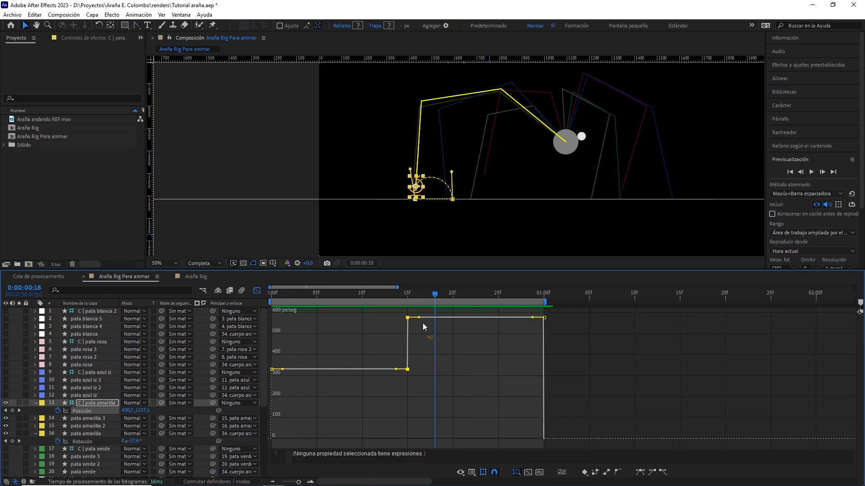
pyautogui.moveTo(419, 319); pyautogui.dragTo(467, 368)
pyautogui.moveTo(532, 375); pyautogui.dragTo(535, 391)
# Play back the yellow leg from frame 0 to check the new foot speed, and return to the layer view.
pyautogui.moveTo(455, 296); pyautogui.dragTo(257, 307)
pyautogui.click(282, 317)
pyautogui.press('space')
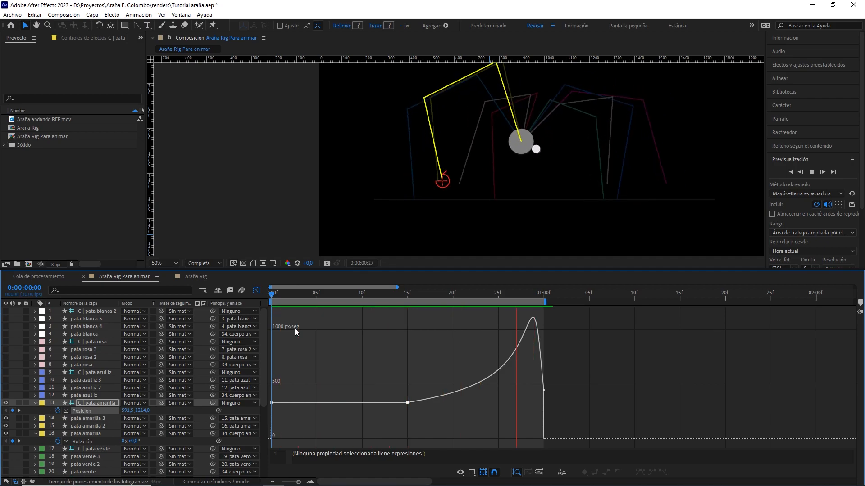
pyautogui.press('space')
pyautogui.click(257, 291)
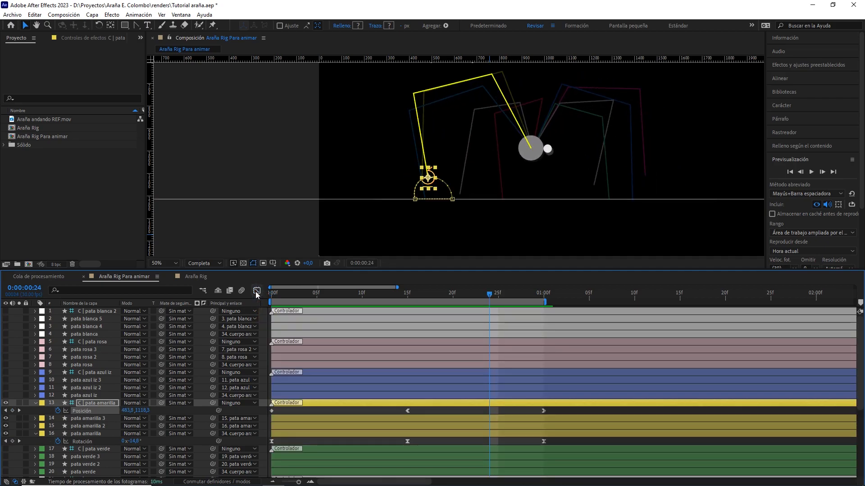
# Reshape the Rotación speed graph of pata amarilla so the speed peaks earlier in both halves, around frames 6 and 21.
pyautogui.moveTo(551, 442); pyautogui.dragTo(262, 457)
pyautogui.click(256, 291)
pyautogui.moveTo(312, 294); pyautogui.dragTo(366, 324)
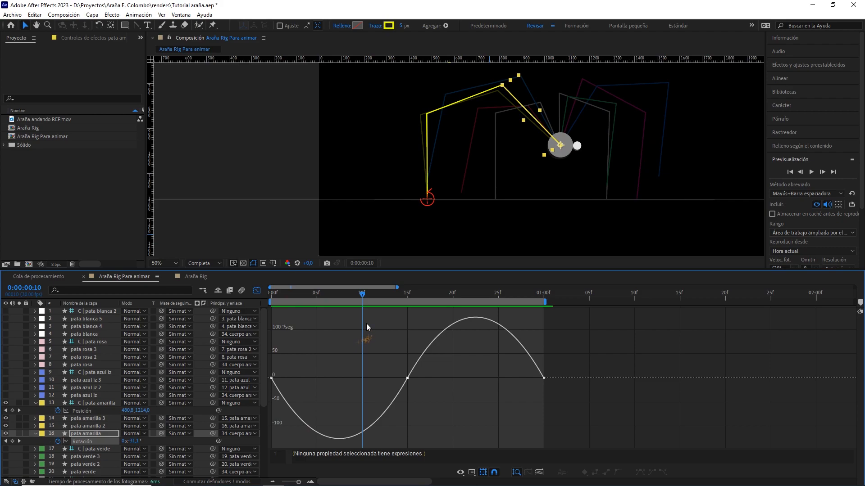
pyautogui.moveTo(323, 364); pyautogui.dragTo(295, 379)
pyautogui.moveTo(385, 379); pyautogui.dragTo(372, 378)
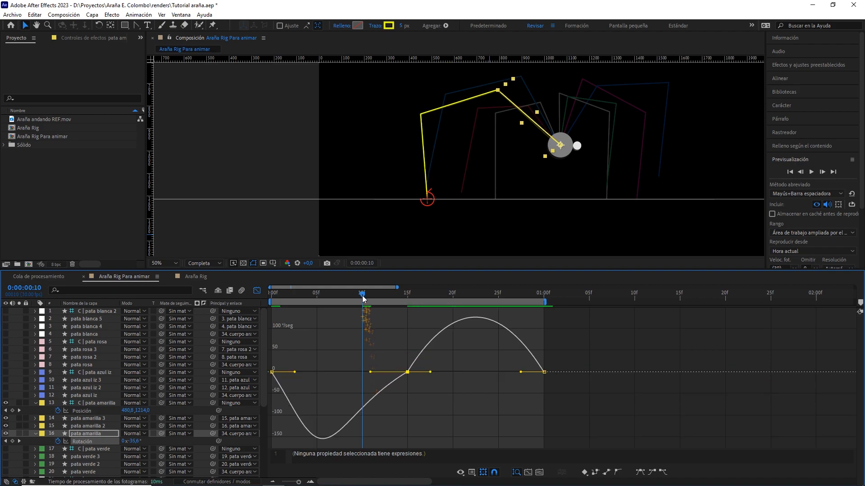
pyautogui.moveTo(362, 296); pyautogui.dragTo(484, 321)
pyautogui.moveTo(494, 354); pyautogui.dragTo(508, 377)
# Play back the yellow leg from frame 0 to check the rotation timing, and close the graph view.
pyautogui.moveTo(483, 296); pyautogui.dragTo(295, 321)
pyautogui.click(299, 321)
pyautogui.press('space')
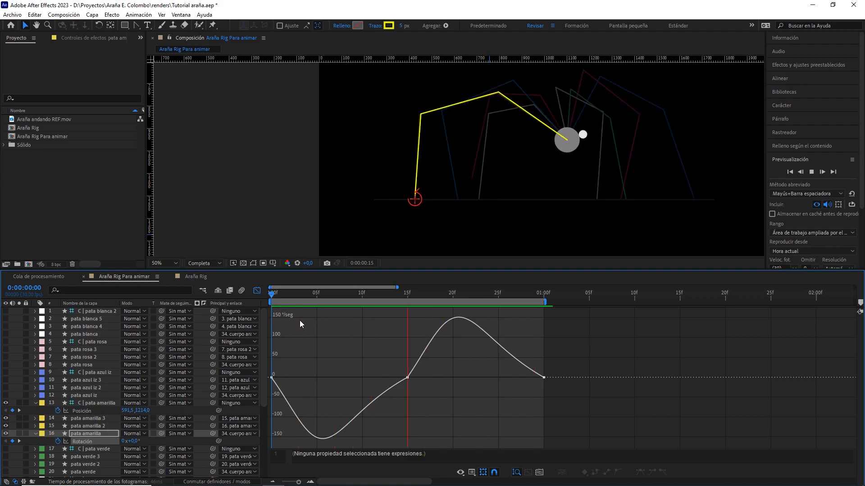
pyautogui.press('space')
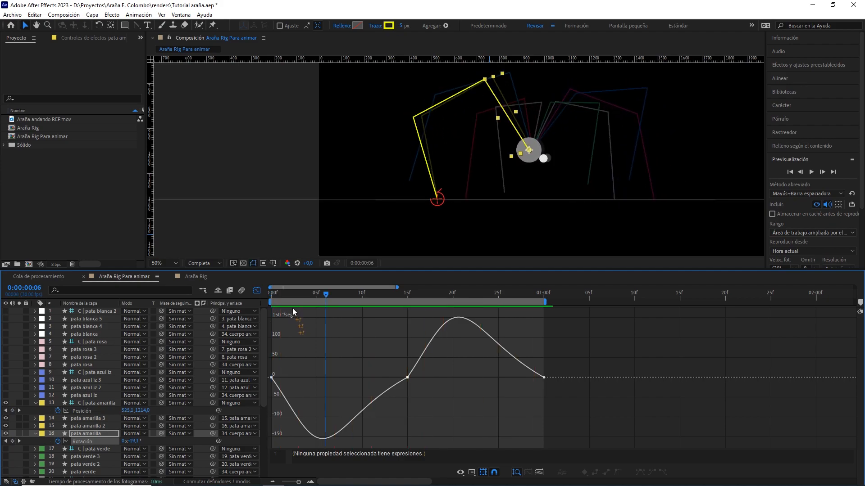
pyautogui.click(256, 295)
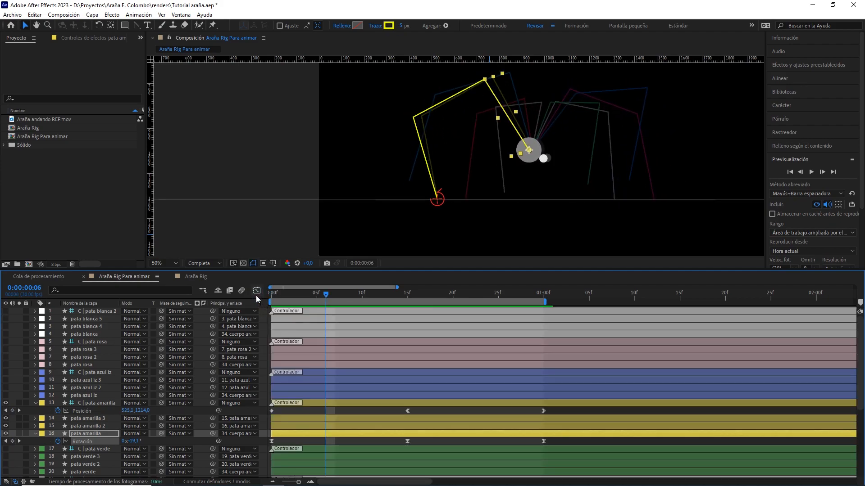
# Collapse and hide the four pata amarilla layers, and return to frame 0.
pyautogui.click(34, 403)
pyautogui.click(34, 426)
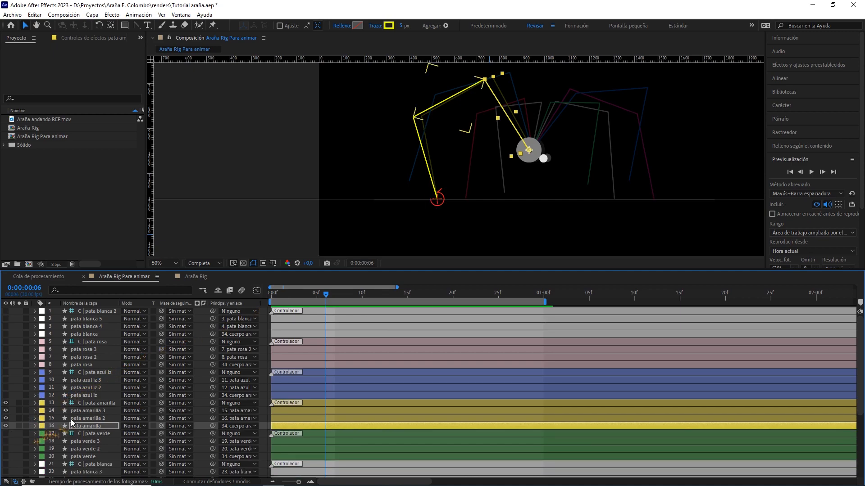
pyautogui.keyDown('shift'); pyautogui.click(95, 405); pyautogui.keyUp('shift')
pyautogui.click(6, 403)
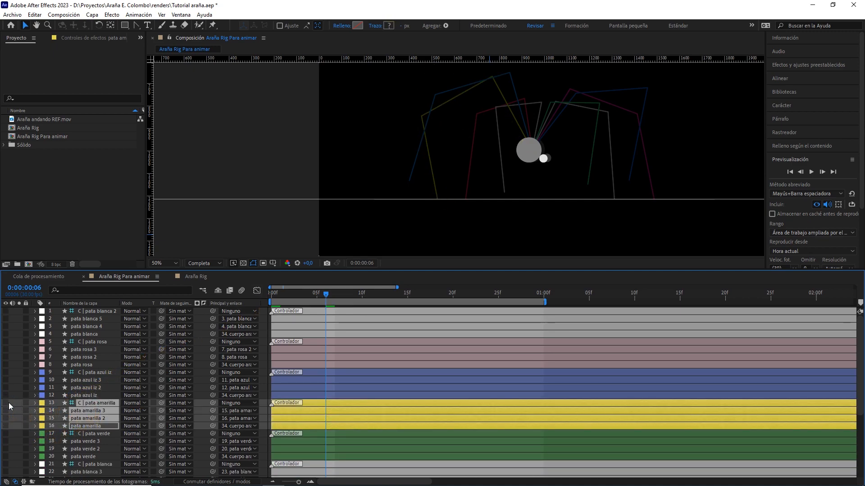
pyautogui.moveTo(325, 293); pyautogui.dragTo(250, 302)
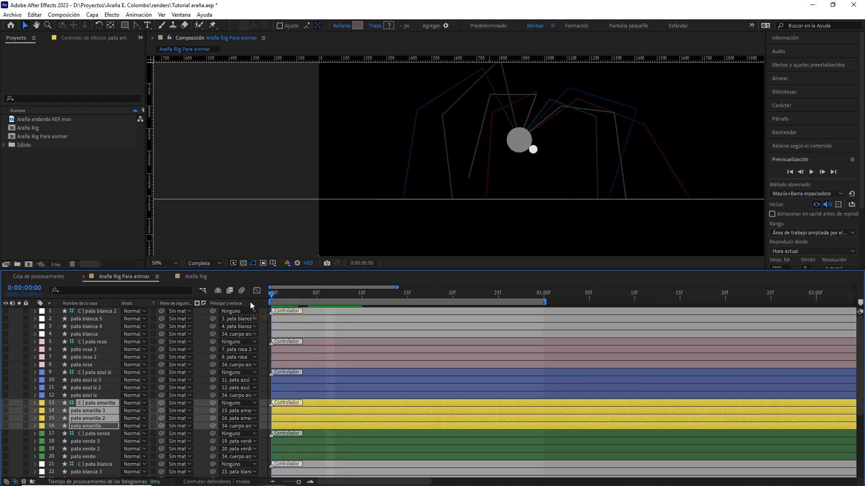
# Make the four pata rosa layers visible, from C | pata rosa to pata rosa.
pyautogui.click(99, 341)
pyautogui.keyDown('shift'); pyautogui.click(92, 365); pyautogui.keyUp('shift')
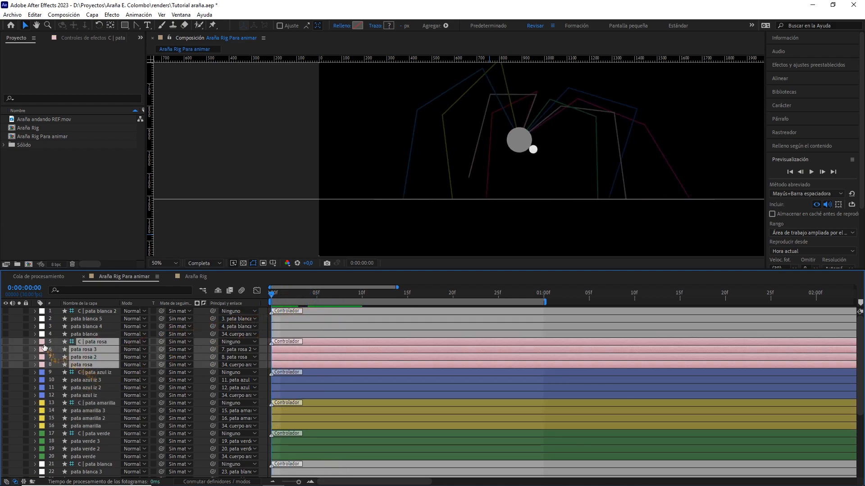
pyautogui.moveTo(8, 342); pyautogui.dragTo(6, 365)
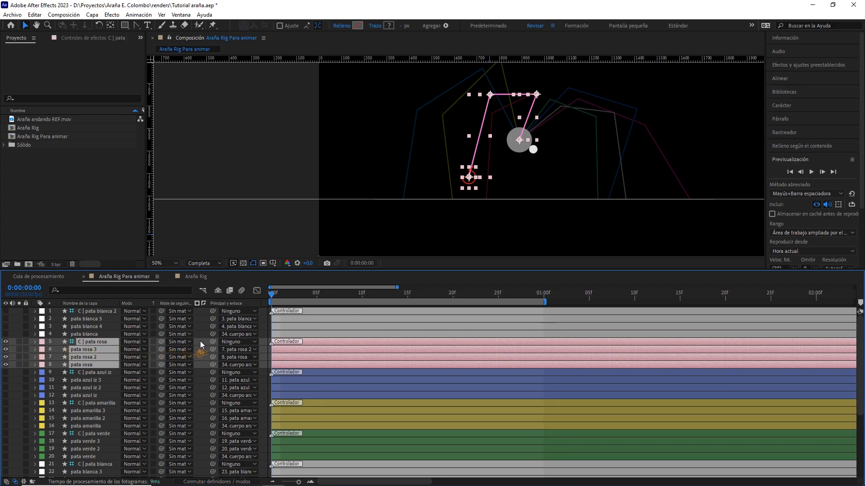
pyautogui.press('F2')
# Keyframe Posición of C | pata rosa and Rotación of pata rosa with the same pose at frames 0 and 01:00.
pyautogui.click(111, 342)
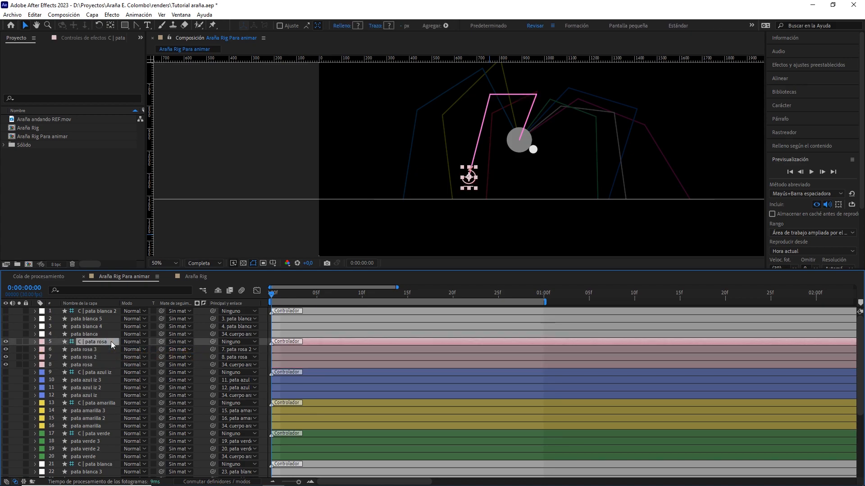
pyautogui.press('p')
pyautogui.click(86, 373)
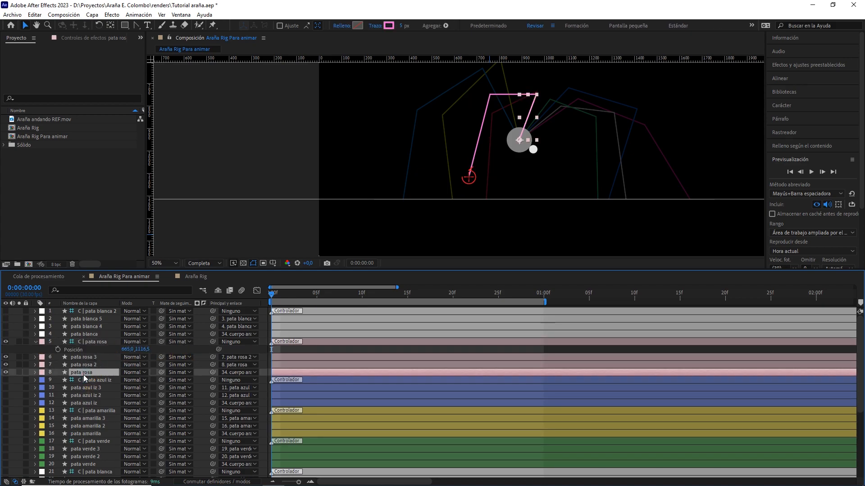
pyautogui.press('r')
pyautogui.click(58, 350)
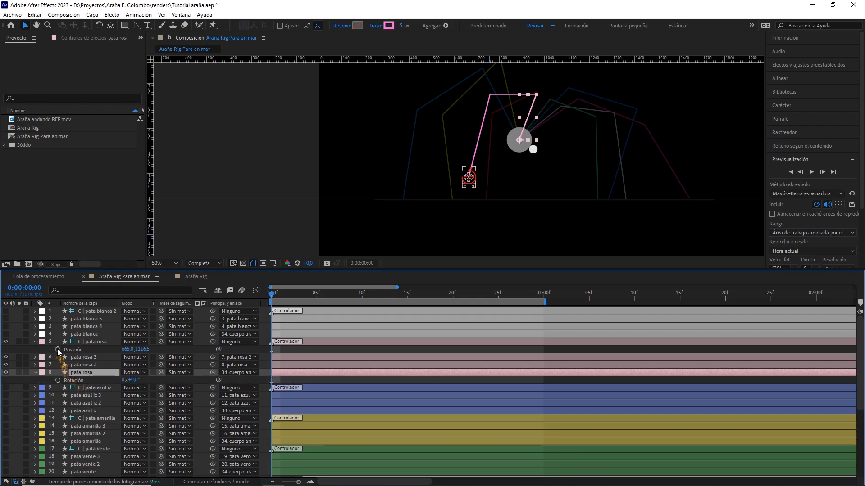
pyautogui.click(57, 380)
pyautogui.moveTo(296, 291); pyautogui.dragTo(539, 301)
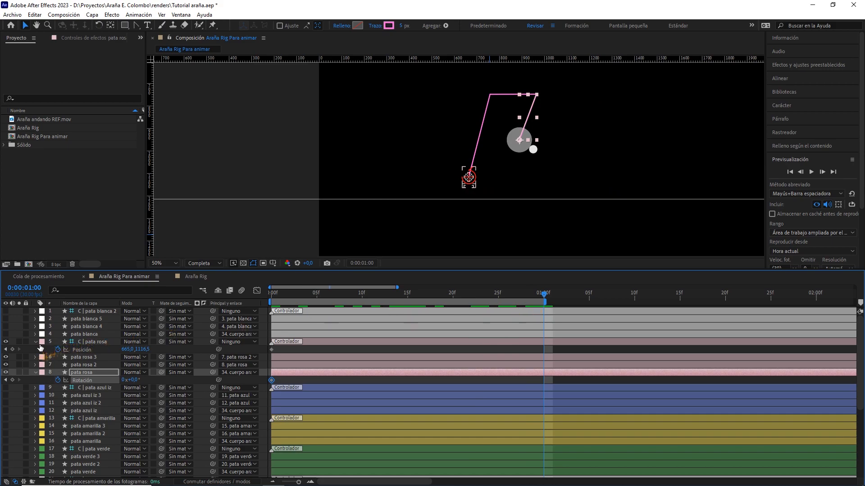
pyautogui.click(12, 350)
pyautogui.click(12, 380)
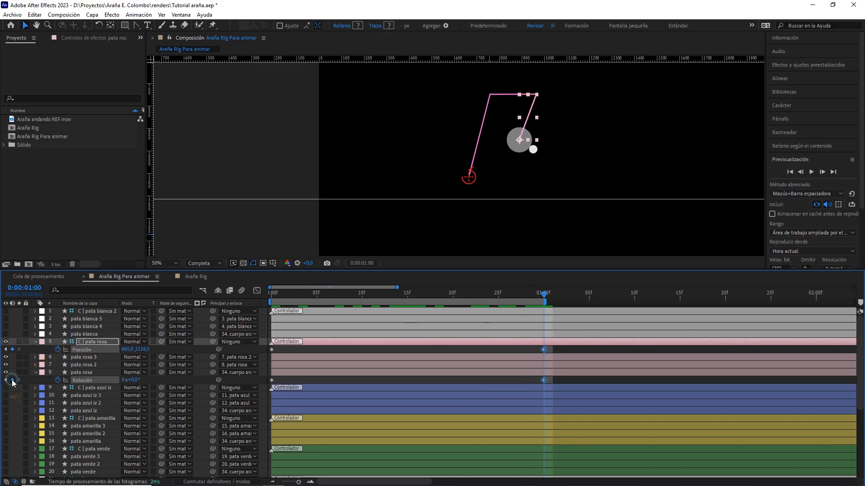
# At frame 7, place the C | pata rosa controller on the ground line at about 829,5, 1214,0.
pyautogui.moveTo(345, 295); pyautogui.dragTo(304, 296)
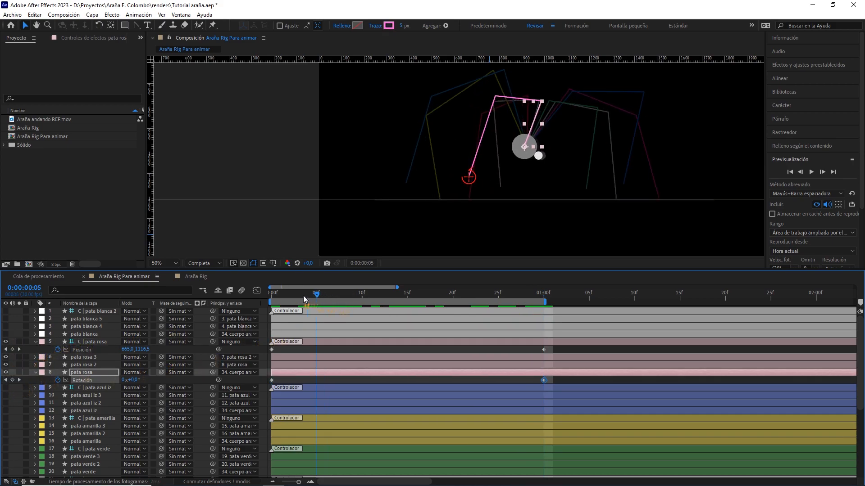
pyautogui.scroll(2, 466, 201)
pyautogui.moveTo(487, 228); pyautogui.dragTo(430, 190)
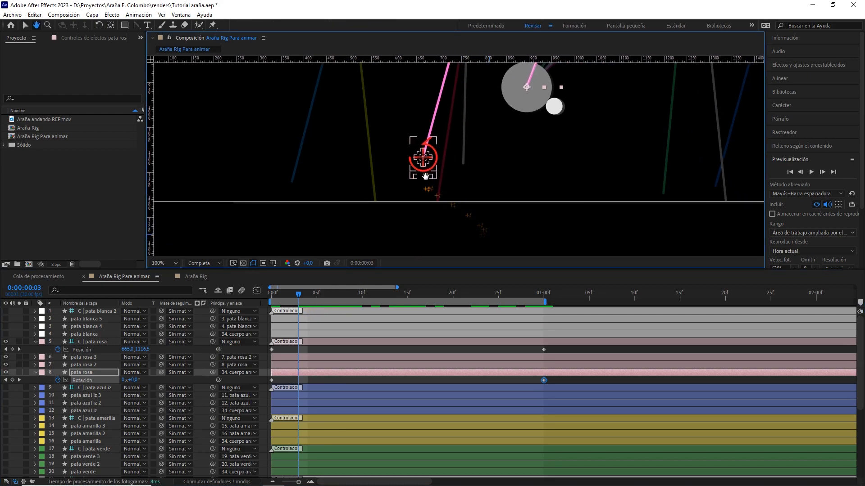
pyautogui.moveTo(295, 295); pyautogui.dragTo(325, 296)
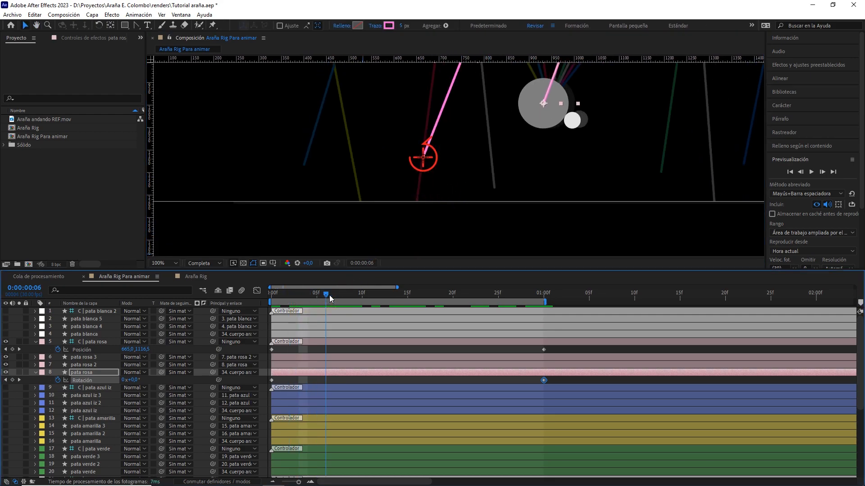
pyautogui.scroll(2, 528, 208)
pyautogui.moveTo(327, 295); pyautogui.dragTo(335, 294)
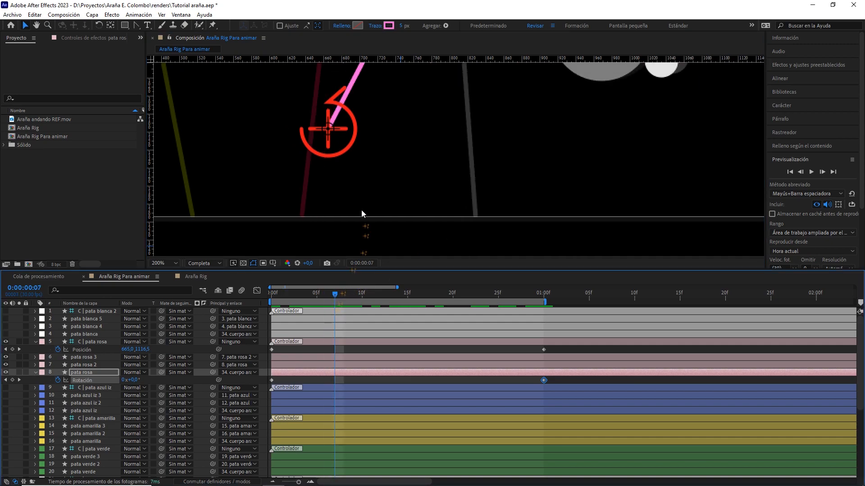
pyautogui.moveTo(353, 155); pyautogui.dragTo(488, 237)
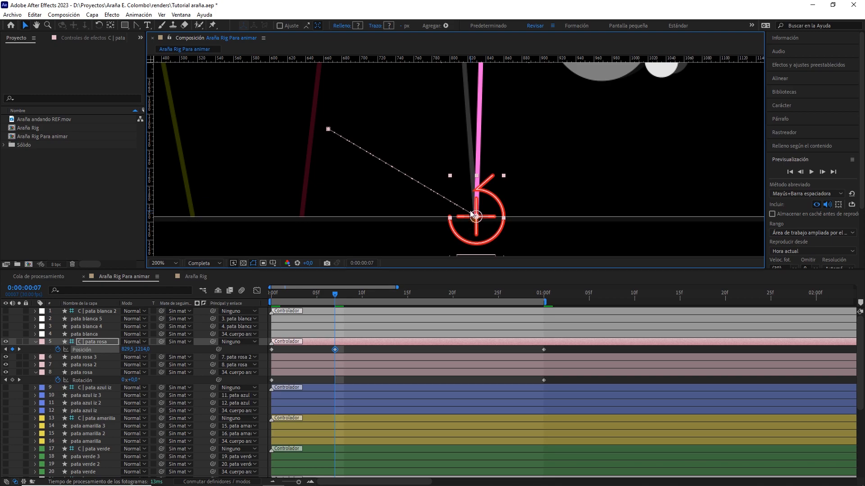
# At frame 22, move the C | pata rosa controller back along the ground line to about 636,7, 1214,0.
pyautogui.scroll(-1, 471, 210)
pyautogui.moveTo(467, 153); pyautogui.dragTo(485, 158)
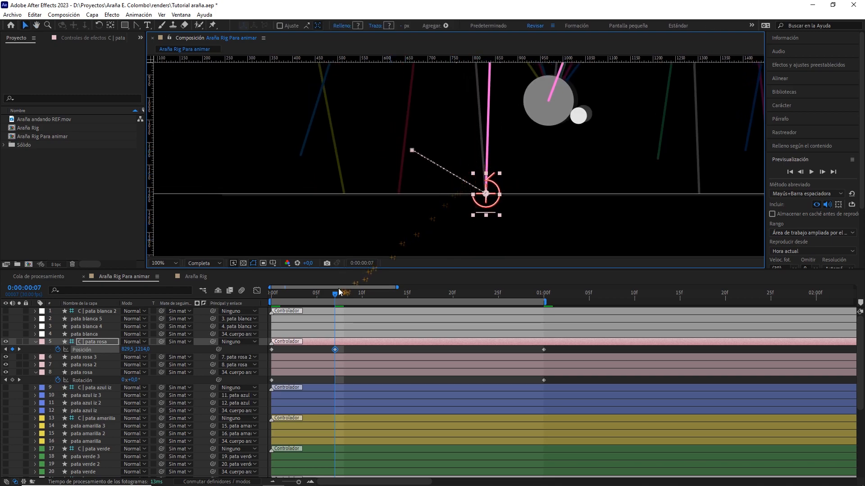
pyautogui.moveTo(371, 298); pyautogui.dragTo(471, 296)
pyautogui.scroll(2, 422, 227)
pyautogui.press('h')
pyautogui.press('v')
pyautogui.moveTo(441, 184); pyautogui.dragTo(364, 241)
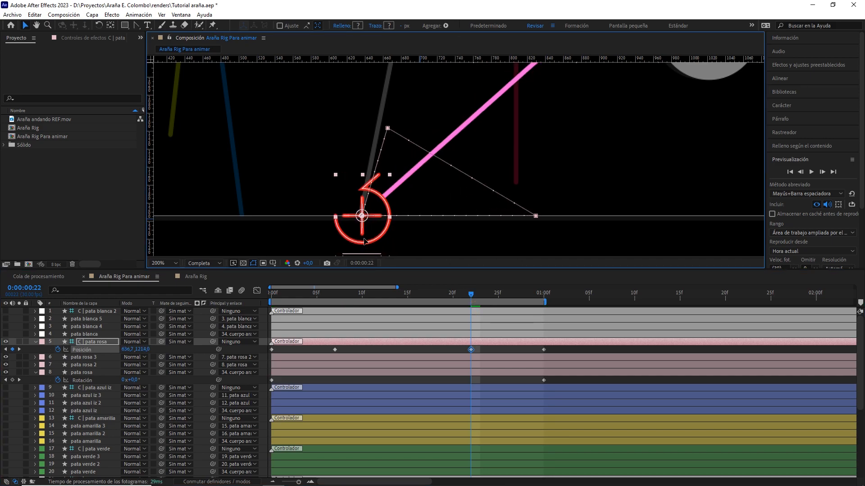
# Set Rotación of pata rosa to -65,0° at frame 15 to bend the pink leg's joint outwards.
pyautogui.press(',')
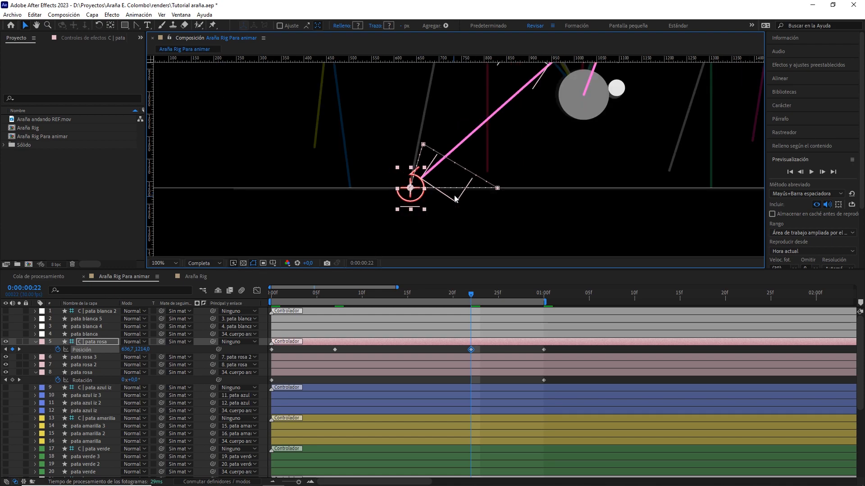
pyautogui.press(',')
pyautogui.press(',')
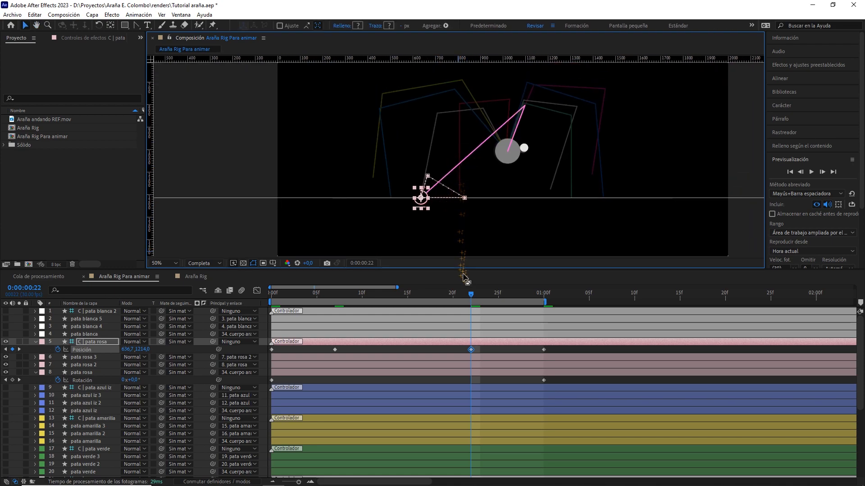
pyautogui.moveTo(469, 295); pyautogui.dragTo(407, 306)
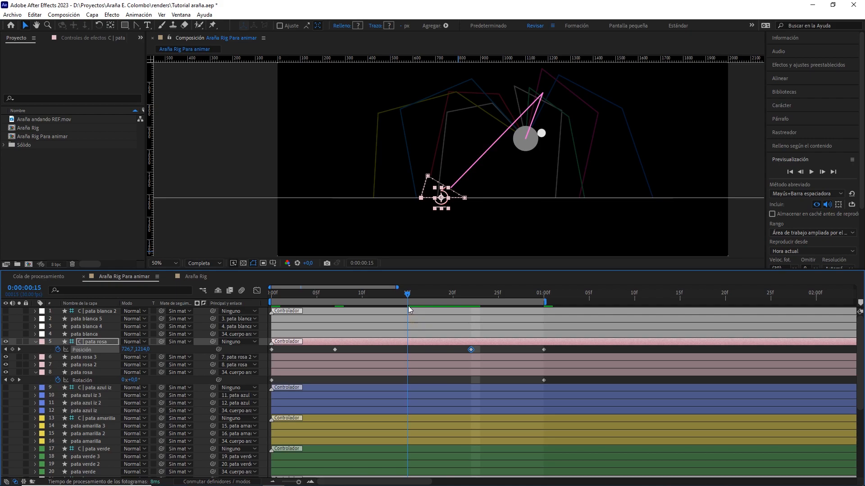
pyautogui.moveTo(137, 382); pyautogui.dragTo(117, 388)
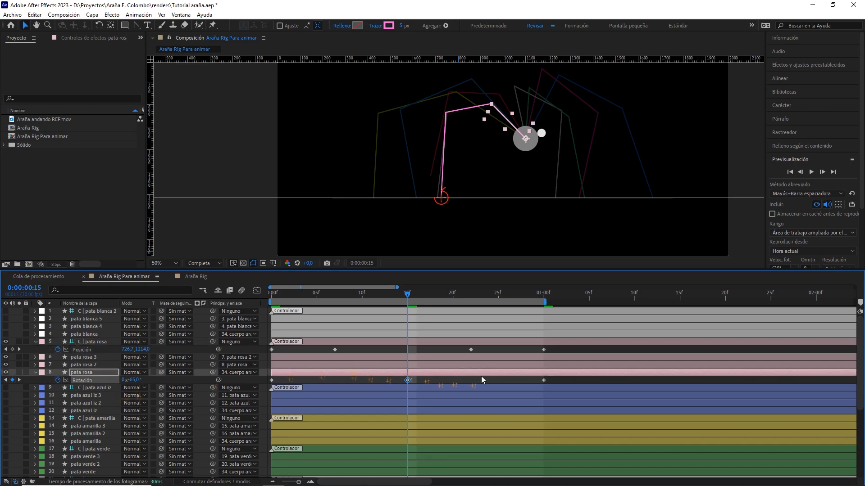
# Apply Easy Ease to all three Rotación keyframes of pata rosa and play back the pink leg's cycle from frame 0.
pyautogui.moveTo(552, 381); pyautogui.dragTo(263, 384)
pyautogui.moveTo(372, 298); pyautogui.dragTo(268, 326)
pyautogui.click(327, 378)
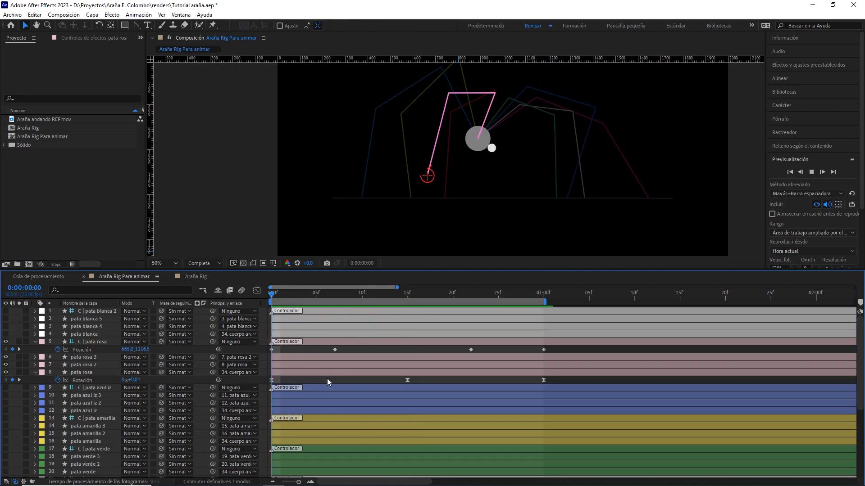
pyautogui.press('space')
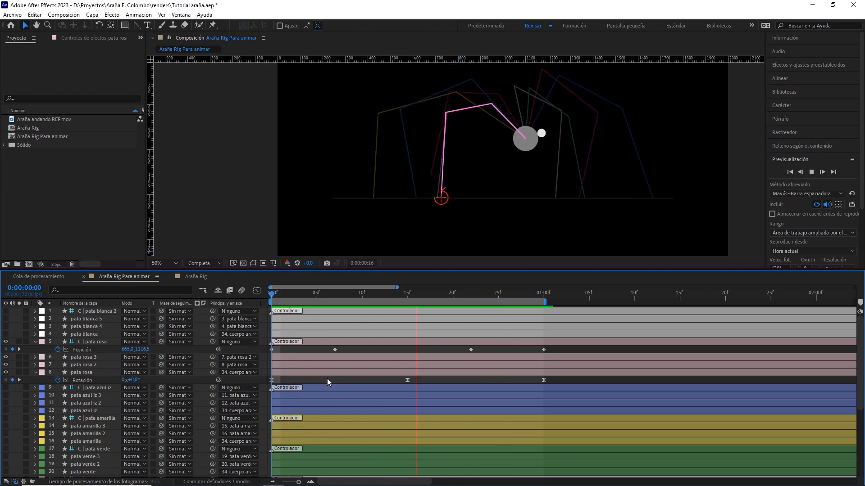
# Curve the lifted part of C | pata rosa's motion path into a rounded arc with Bezier handles and play back the cycle from frame 0.
pyautogui.click(334, 350)
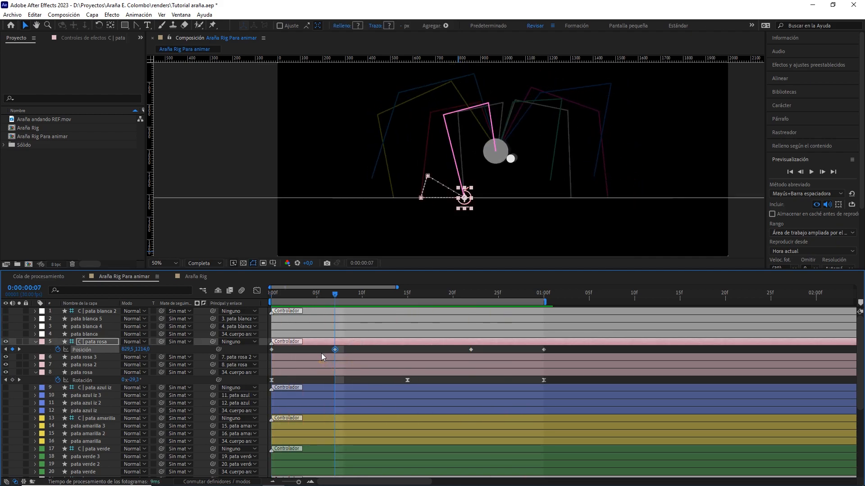
pyautogui.scroll(2, 447, 210)
pyautogui.scroll(1, 447, 210)
pyautogui.moveTo(428, 211); pyautogui.dragTo(480, 115)
pyautogui.press('v')
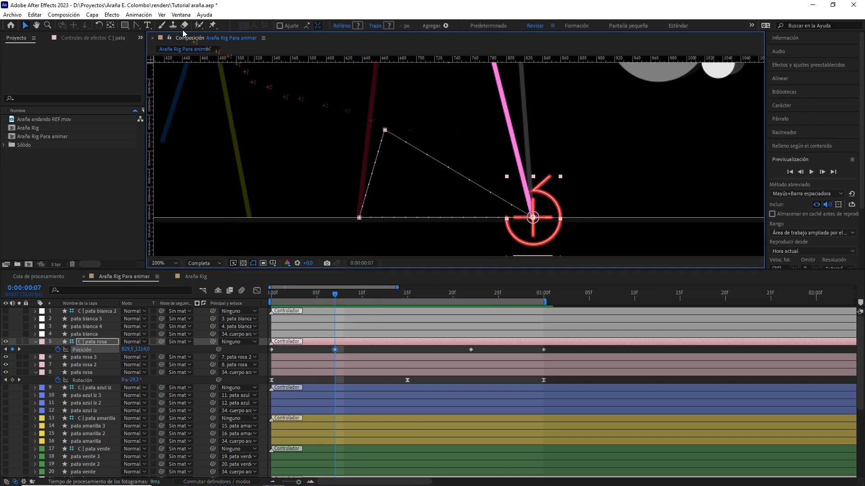
pyautogui.click(136, 25)
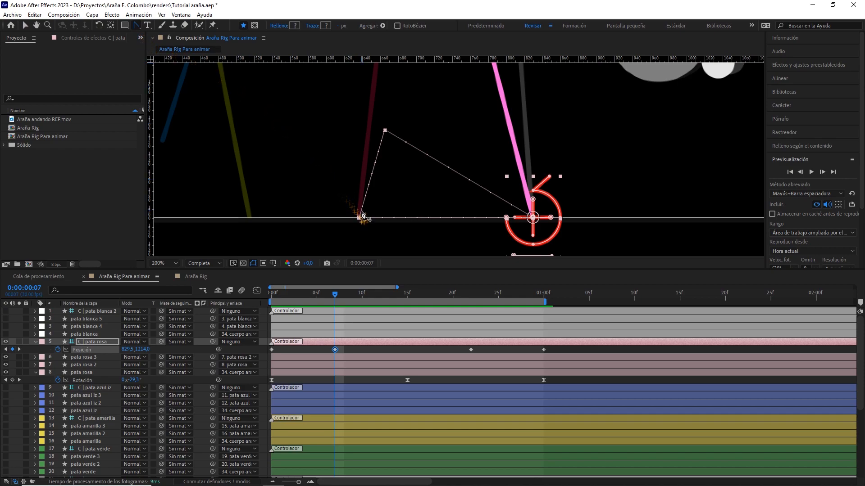
pyautogui.moveTo(359, 218); pyautogui.dragTo(326, 157)
pyautogui.moveTo(385, 131); pyautogui.dragTo(446, 109)
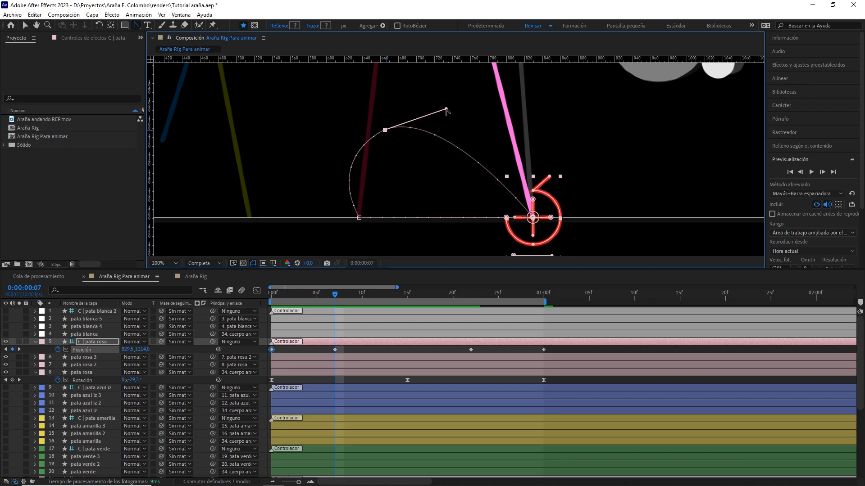
pyautogui.scroll(-3, 449, 123)
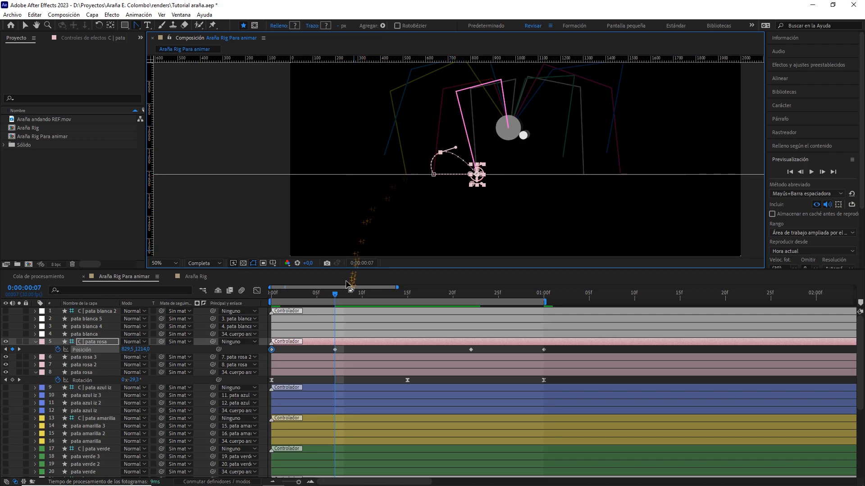
pyautogui.moveTo(326, 294); pyautogui.dragTo(261, 299)
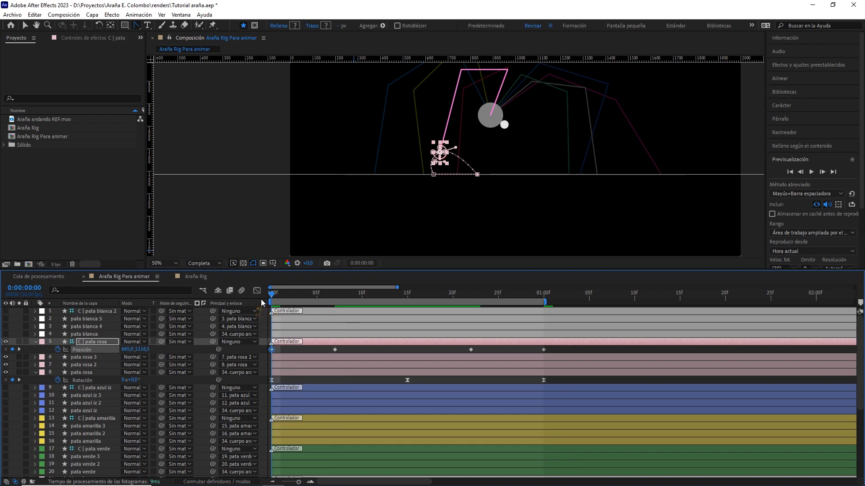
pyautogui.click(345, 349)
pyautogui.moveTo(498, 117); pyautogui.dragTo(465, 154)
pyautogui.press('space')
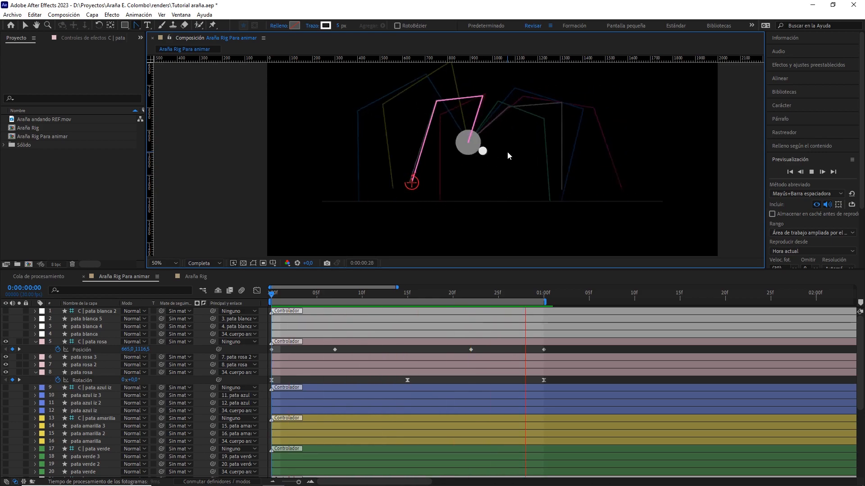
pyautogui.press('space')
# Apply Easy Ease to C | pata rosa's Posición keyframe at frame 22, stretch its speed-graph handles to about frames 17 and 25, and play back.
pyautogui.moveTo(479, 295)
pyautogui.mouseDown()
pyautogui.moveTo(439, 297)
pyautogui.moveTo(489, 298)
pyautogui.mouseUp()
pyautogui.press('v')
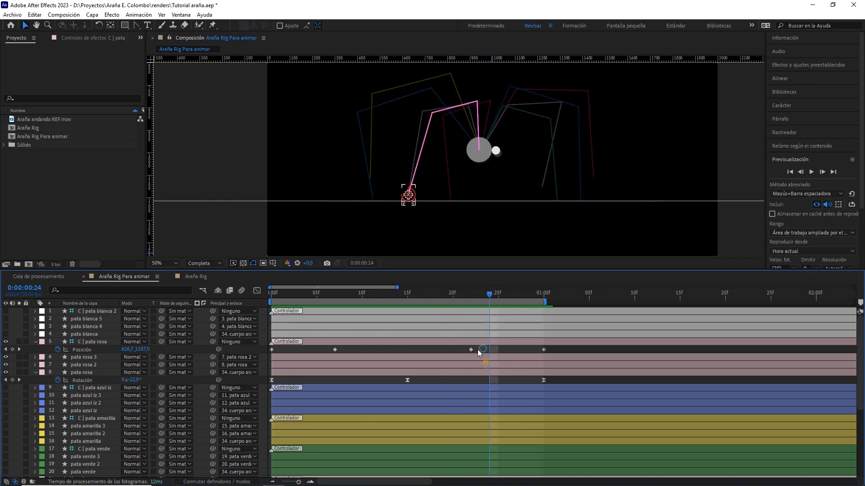
pyautogui.click(471, 350)
pyautogui.press('F9')
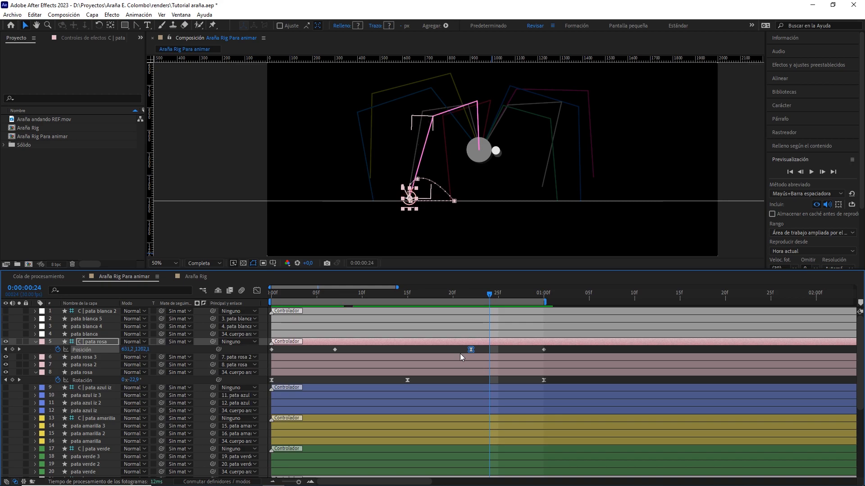
pyautogui.click(256, 291)
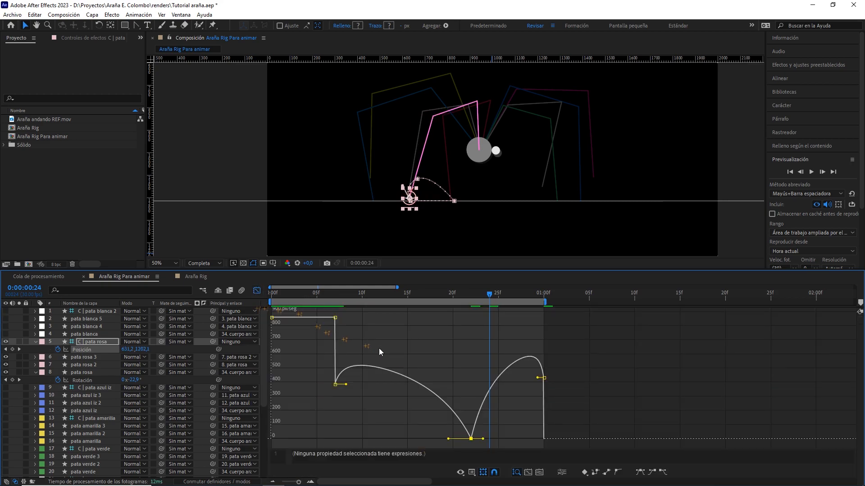
pyautogui.moveTo(449, 439); pyautogui.dragTo(425, 439)
pyautogui.moveTo(483, 439); pyautogui.dragTo(498, 439)
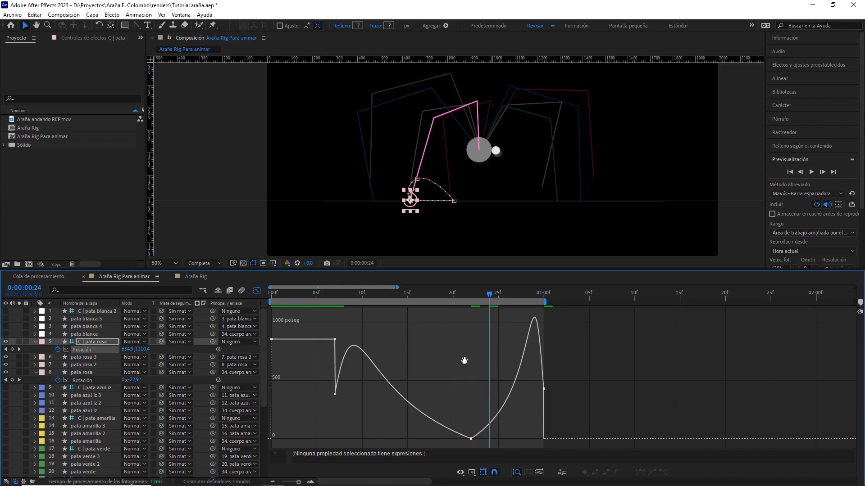
pyautogui.press('space')
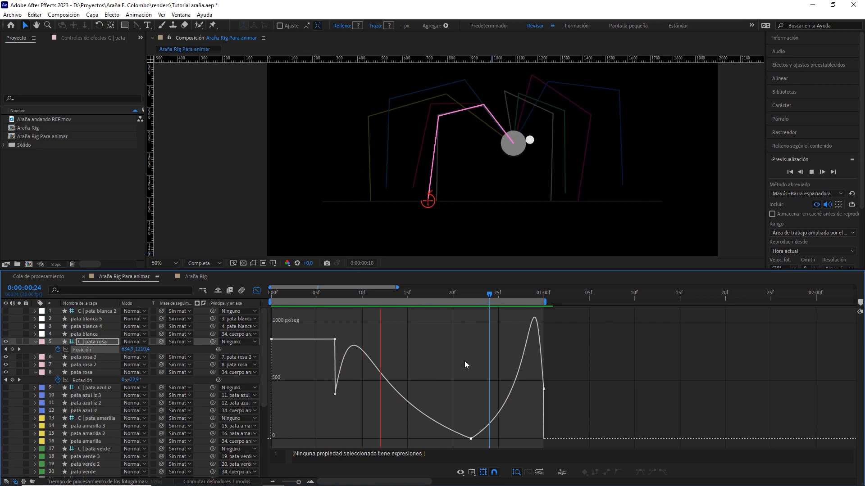
# Raise C | pata rosa's speed at frame 22 to about 300 px/seg, lower the final keyframe's speed slightly, and play back from frame 0.
pyautogui.click(475, 418)
pyautogui.doubleClick(471, 438)
pyautogui.click(538, 255)
pyautogui.click(679, 278)
pyautogui.click(427, 439)
pyautogui.moveTo(426, 437); pyautogui.dragTo(429, 404)
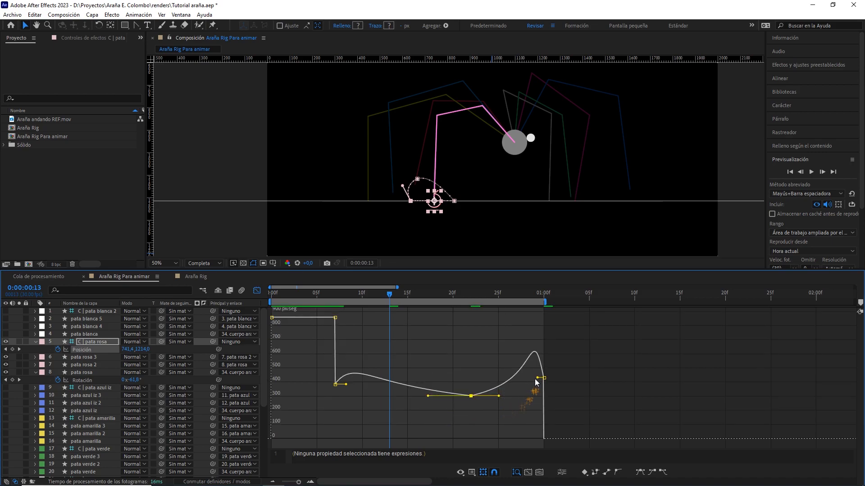
pyautogui.moveTo(536, 380); pyautogui.dragTo(538, 386)
pyautogui.moveTo(427, 294); pyautogui.dragTo(271, 311)
pyautogui.click(344, 409)
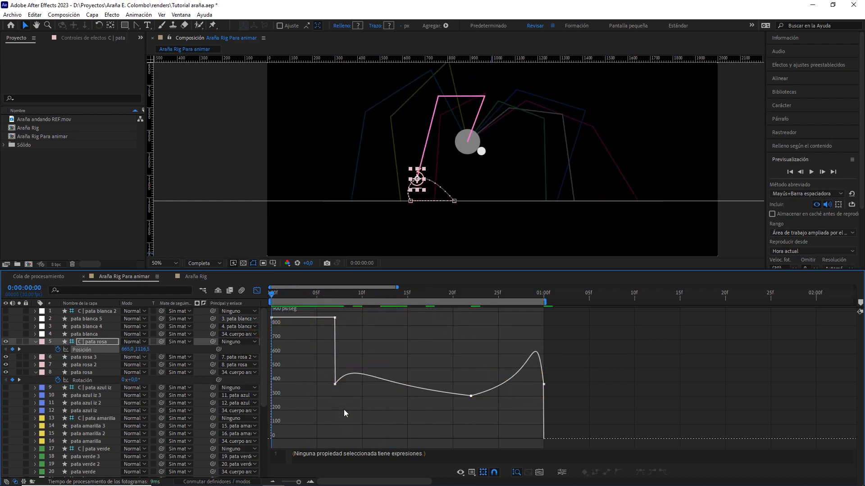
pyautogui.press('space')
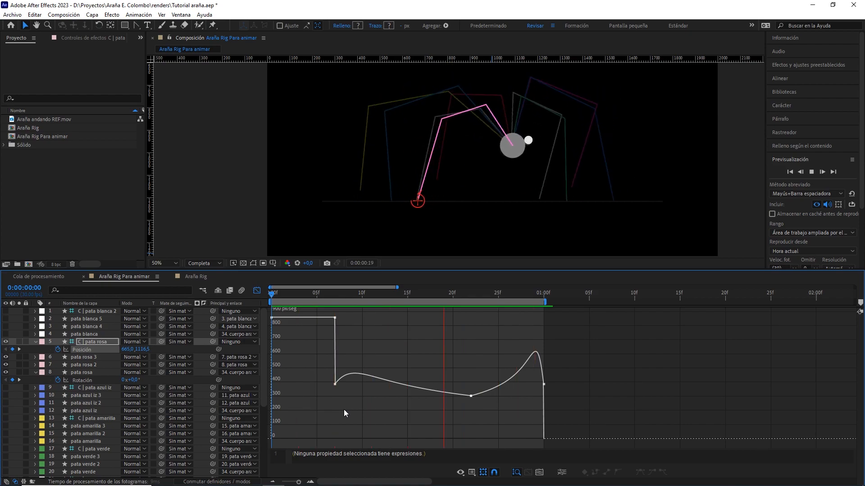
pyautogui.press('space')
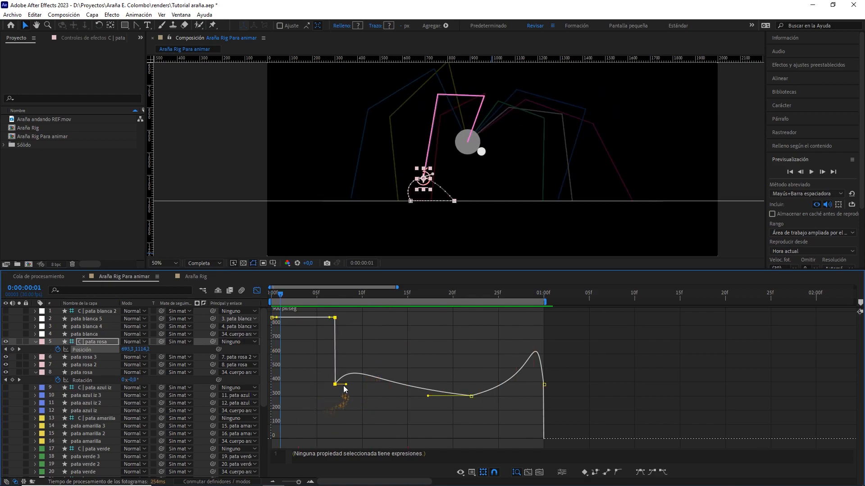
# Shorten the outgoing speed handle of C | pata rosa's Posición keyframe at frame 7 and play back the cycle.
pyautogui.moveTo(345, 385); pyautogui.dragTo(340, 384)
pyautogui.click(342, 398)
pyautogui.press('space')
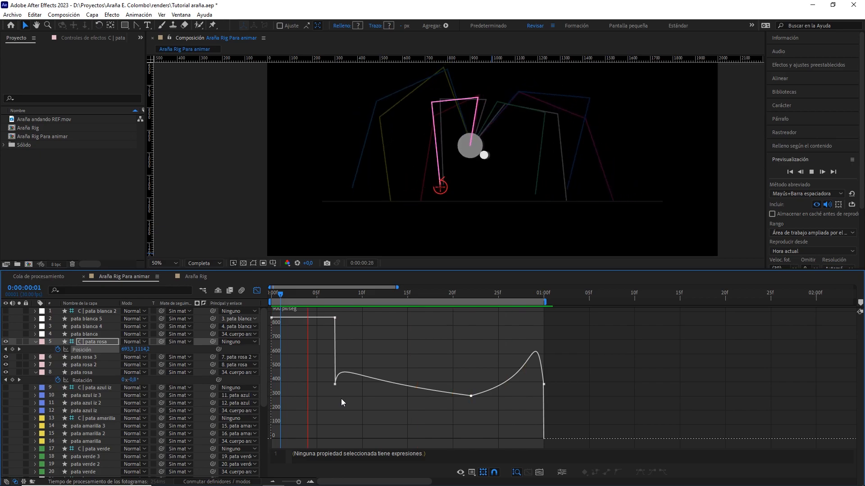
pyautogui.press('space')
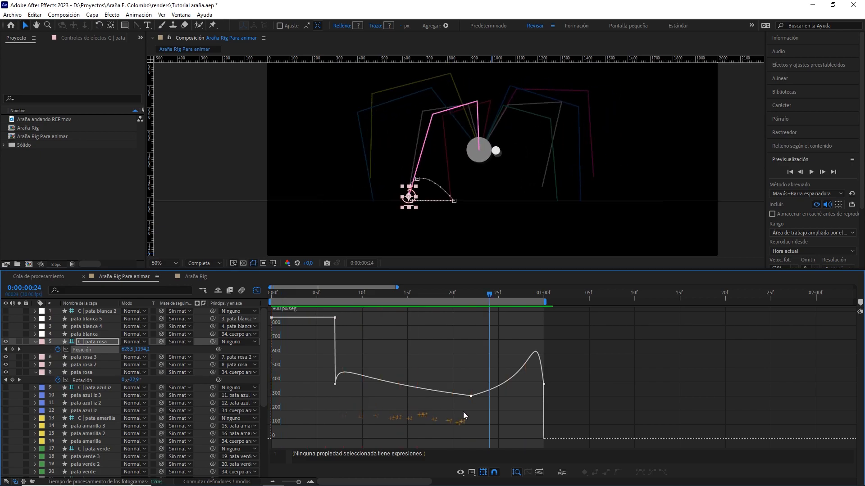
# Fine-tune C | pata rosa's speed at the frame 22 keyframe to about 340 px/seg, playing back the cycle to check it.
pyautogui.click(471, 396)
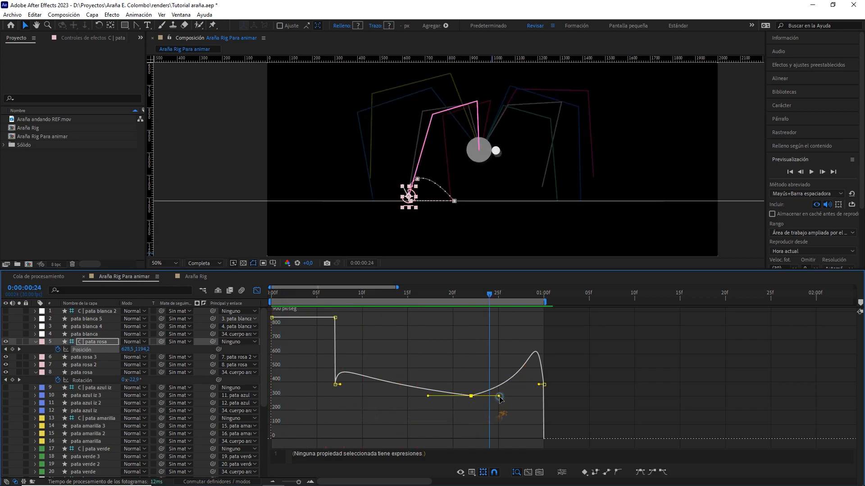
pyautogui.moveTo(498, 396); pyautogui.dragTo(499, 401)
pyautogui.press('space')
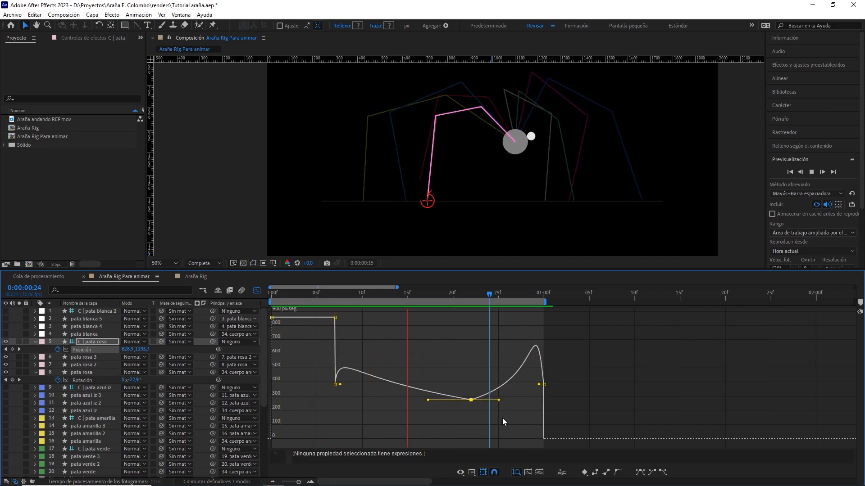
pyautogui.press('space')
pyautogui.moveTo(499, 398); pyautogui.dragTo(499, 390)
pyautogui.click(490, 410)
pyautogui.press('space')
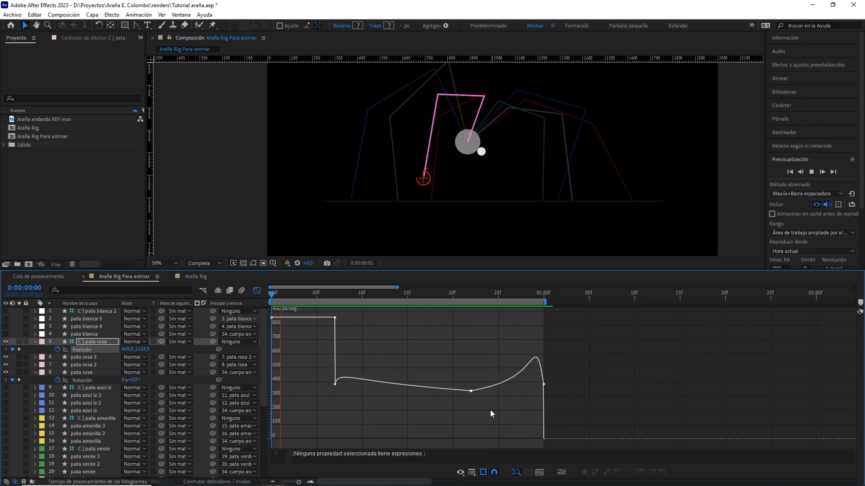
pyautogui.press('space')
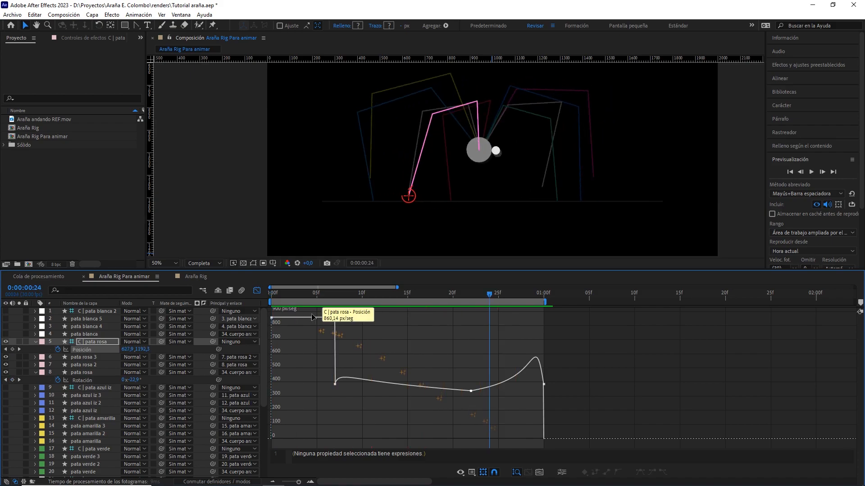
# In the speed graph of pata rosa's Rotación, stretch the first keyframe's outgoing handle to about frame 6.
pyautogui.click(257, 292)
pyautogui.moveTo(558, 379); pyautogui.dragTo(266, 380)
pyautogui.click(257, 291)
pyautogui.moveTo(356, 295); pyautogui.dragTo(338, 313)
pyautogui.moveTo(390, 360); pyautogui.dragTo(440, 403)
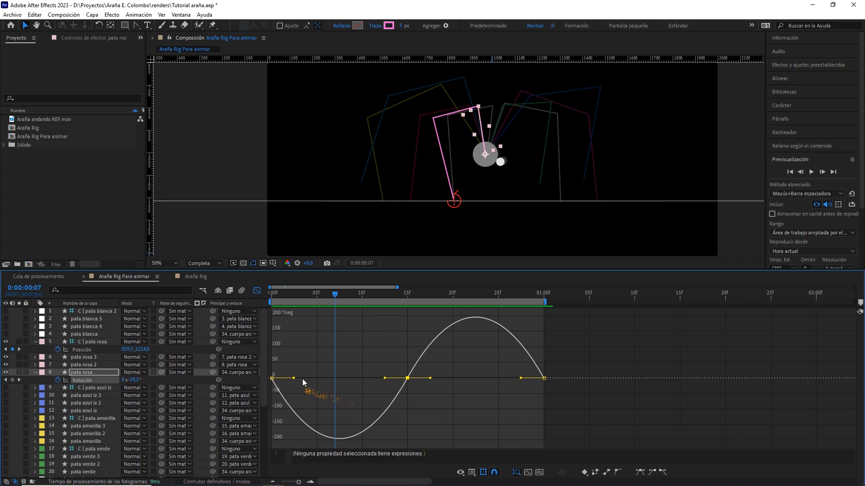
pyautogui.moveTo(384, 378); pyautogui.dragTo(383, 378)
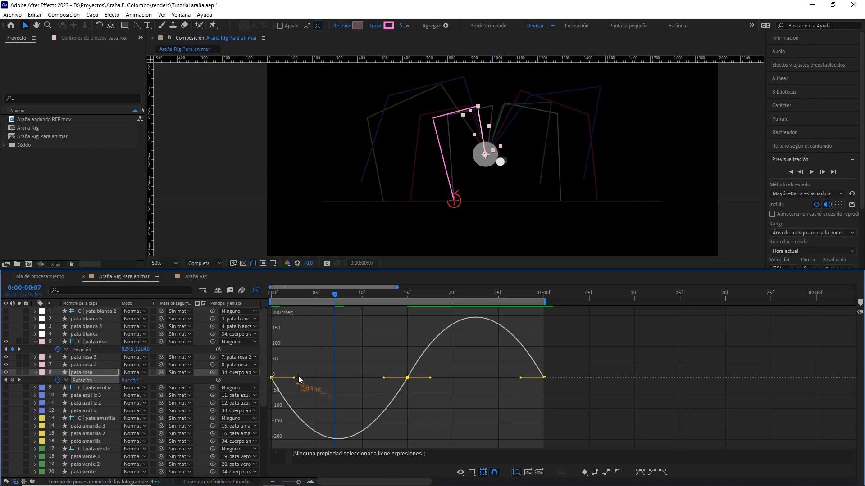
pyautogui.moveTo(297, 380); pyautogui.dragTo(323, 382)
pyautogui.moveTo(448, 357); pyautogui.dragTo(399, 376)
# Stretch the outgoing handle of pata rosa's Rotación keyframe at frame 15 to about frame 20 and play back from frame 0.
pyautogui.moveTo(378, 292); pyautogui.dragTo(469, 309)
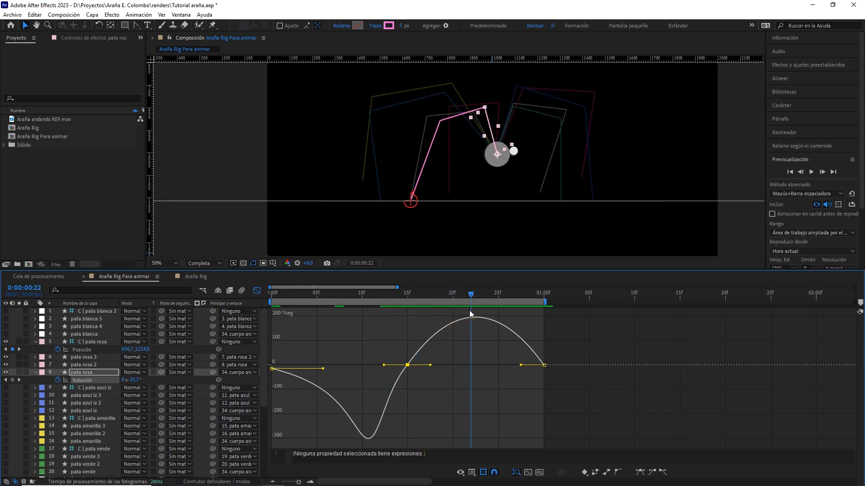
pyautogui.moveTo(430, 365); pyautogui.dragTo(453, 364)
pyautogui.moveTo(434, 298); pyautogui.dragTo(289, 299)
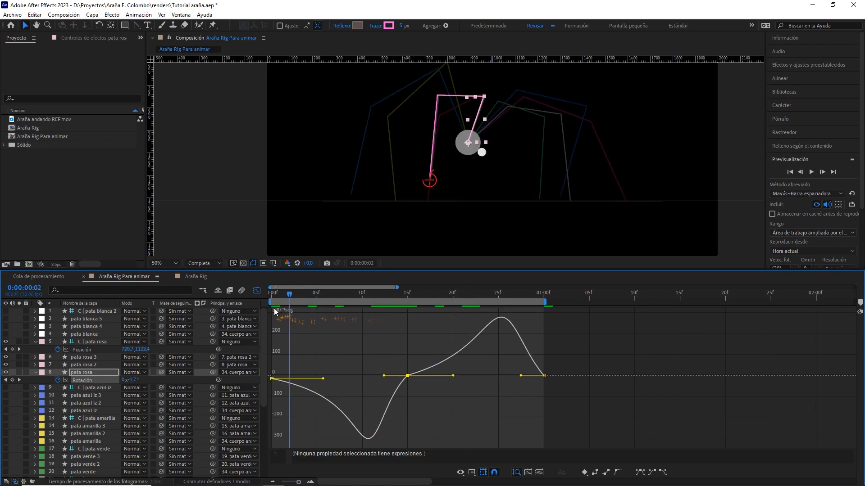
pyautogui.click(310, 323)
pyautogui.press('Home')
pyautogui.press('space')
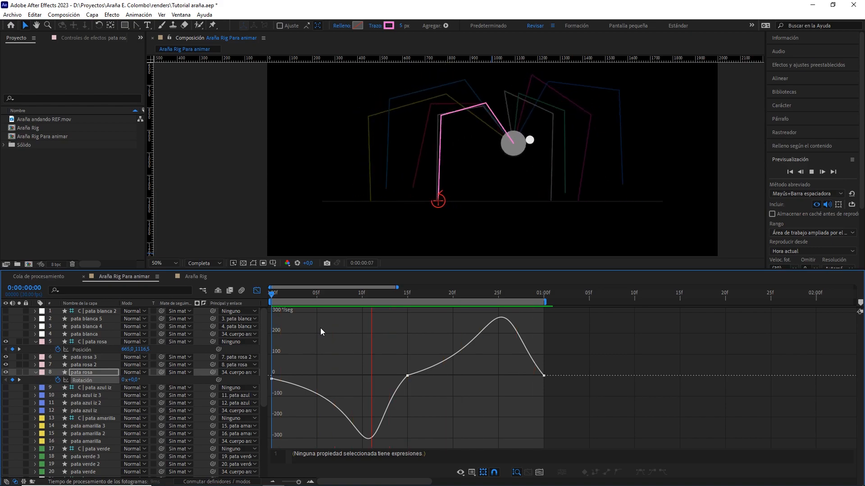
pyautogui.press('space')
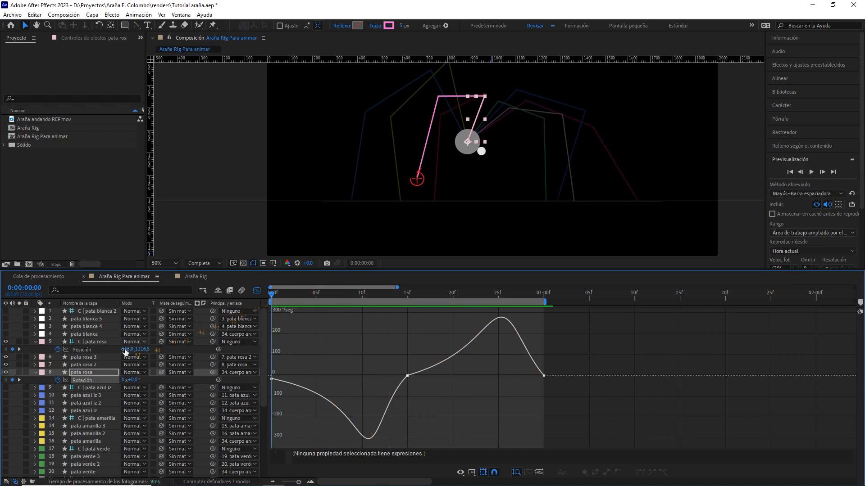
# Collapse the pink leg's properties, hide its four layers from C | pata rosa to pata rosa, and return to the layer bar view.
pyautogui.click(36, 372)
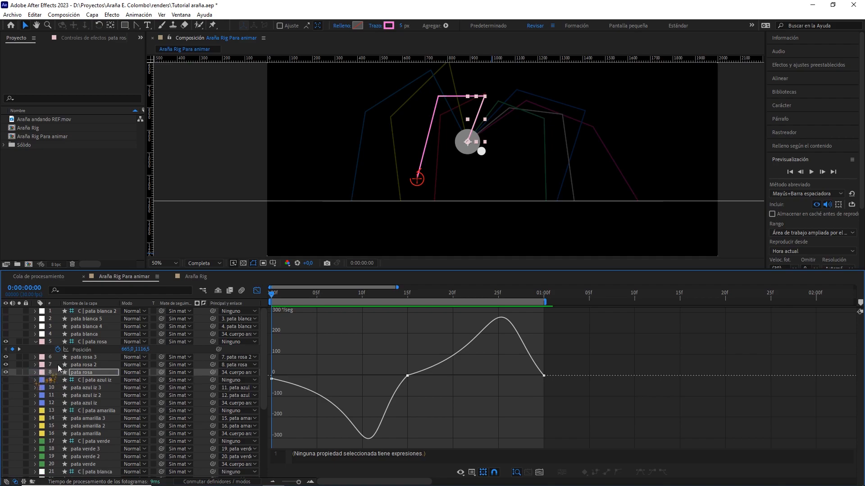
pyautogui.click(35, 342)
pyautogui.keyDown('shift'); pyautogui.click(88, 342); pyautogui.keyUp('shift')
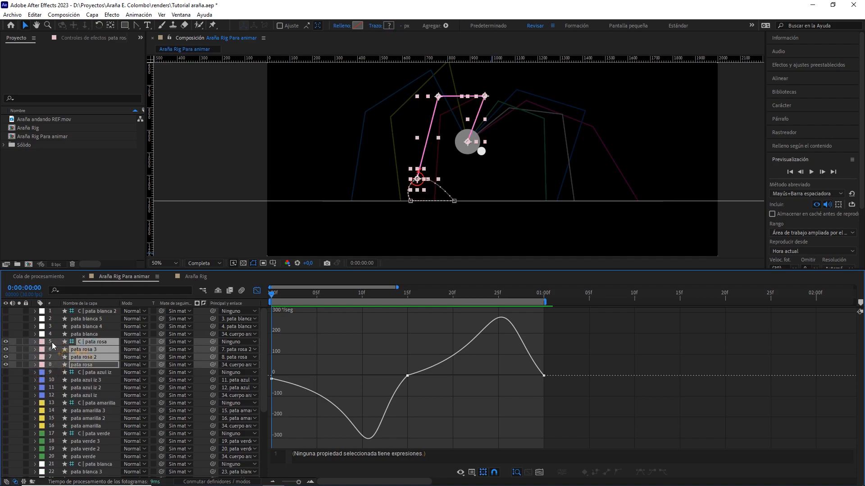
pyautogui.moveTo(6, 342); pyautogui.dragTo(6, 365)
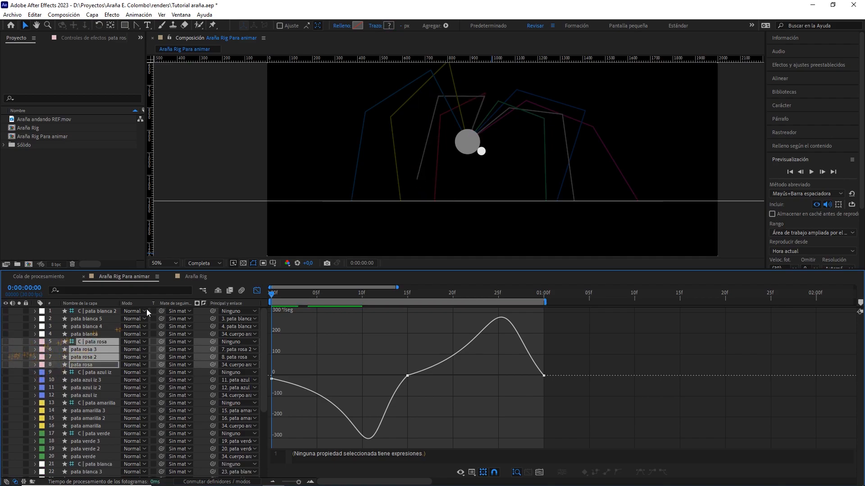
pyautogui.click(255, 292)
# Show the four white leg layers from C | pata blanca 2 to pata blanca and select the C | pata blanca 2 controller.
pyautogui.click(101, 333)
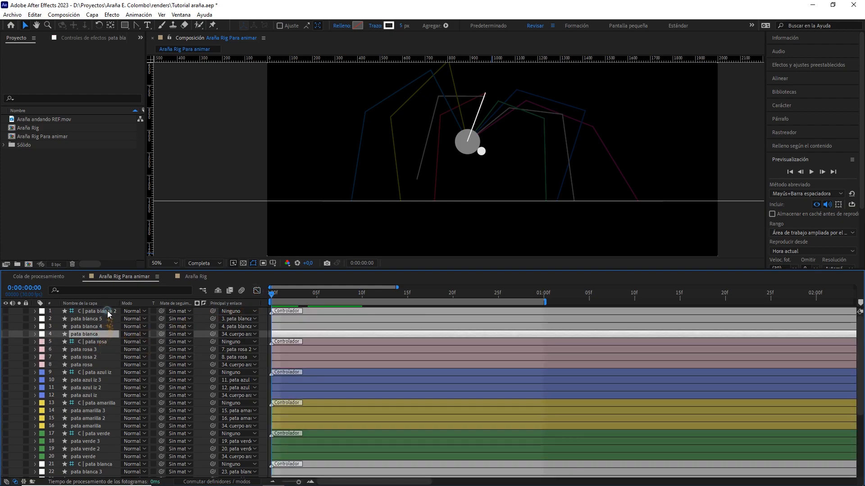
pyautogui.keyDown('shift'); pyautogui.click(107, 311); pyautogui.keyUp('shift')
pyautogui.click(6, 312)
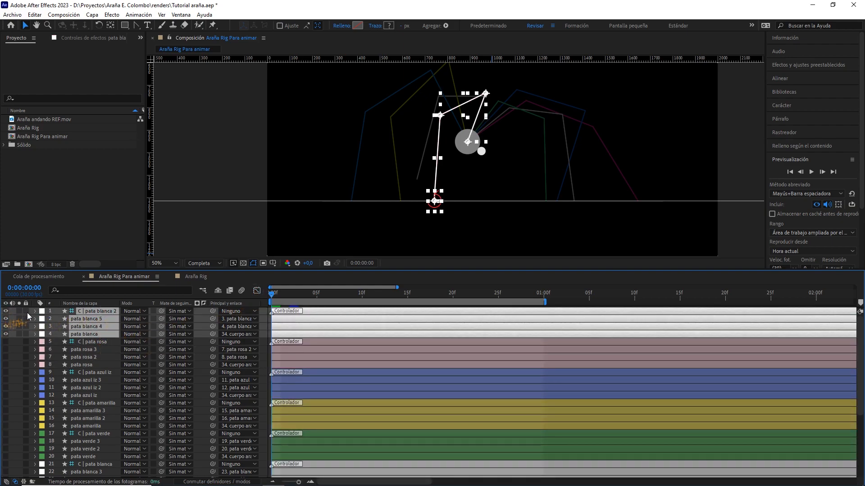
pyautogui.click(206, 310)
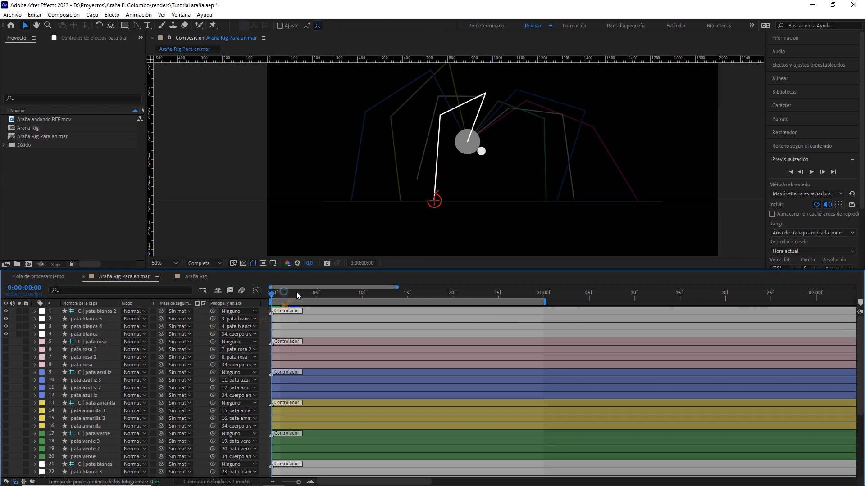
pyautogui.click(114, 311)
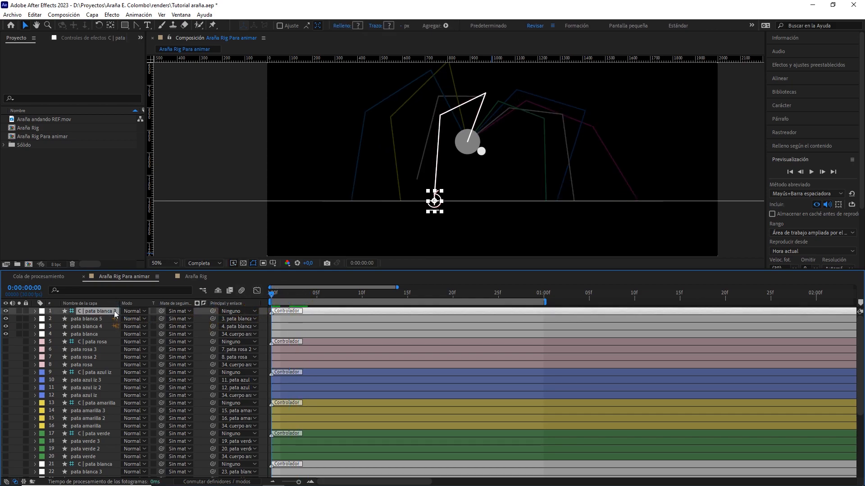
# Set starting keyframes at frame 0 for C | pata blanca 2's Posición and pata blanca's Rotación.
pyautogui.press('p')
pyautogui.click(98, 342)
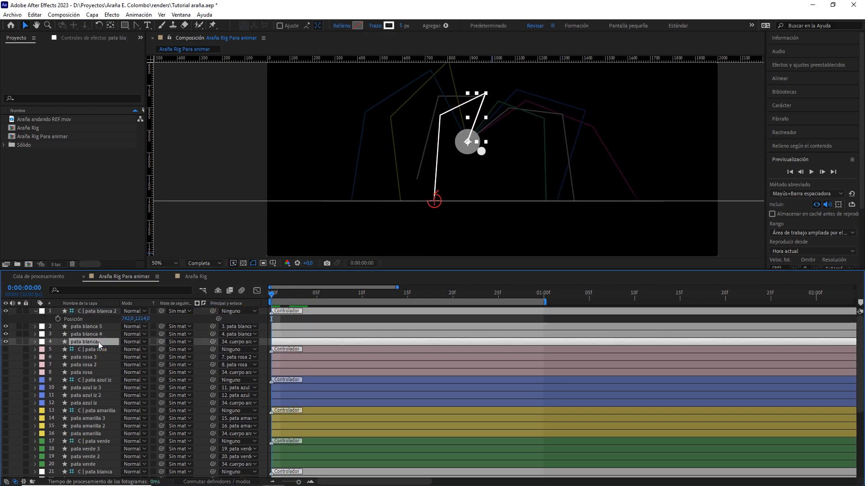
pyautogui.press('r')
pyautogui.click(58, 319)
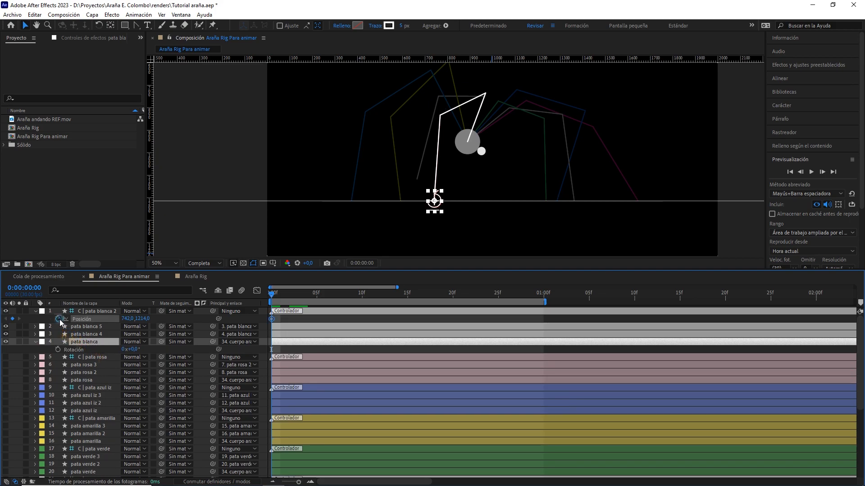
pyautogui.click(57, 350)
# Add unchanged Posición and Rotación keyframes for the second white leg at 1 second to close the loop.
pyautogui.click(352, 293)
pyautogui.moveTo(401, 300); pyautogui.dragTo(544, 301)
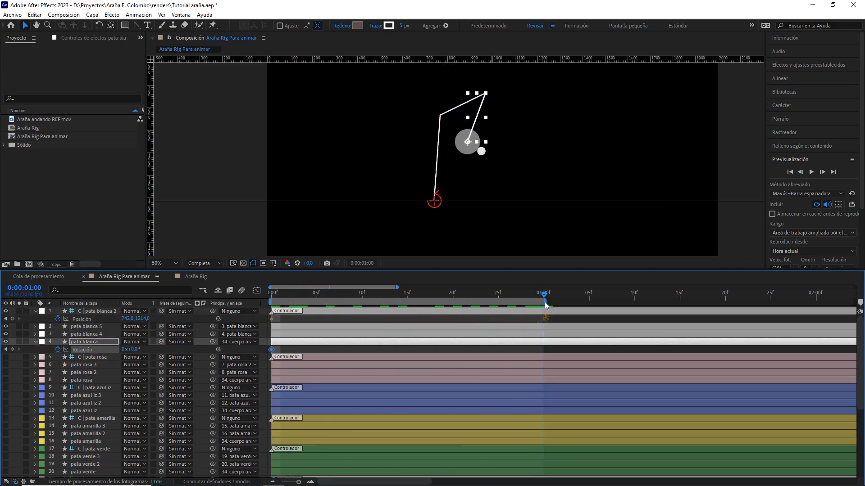
pyautogui.click(12, 319)
pyautogui.click(12, 349)
# At frame 8, move C | pata blanca 2 along the ground line to an X position of 618.
pyautogui.click(273, 293)
pyautogui.moveTo(280, 294); pyautogui.dragTo(326, 293)
pyautogui.scroll(4, 404, 228)
pyautogui.moveTo(404, 231); pyautogui.dragTo(471, 145)
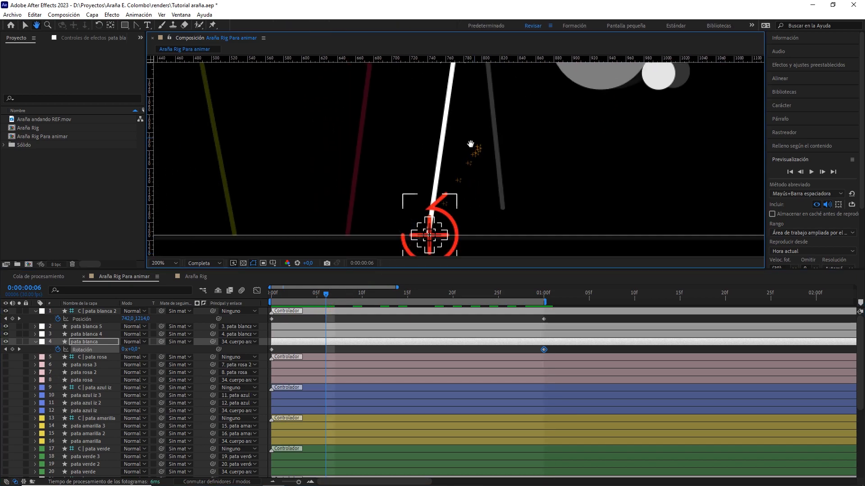
pyautogui.moveTo(430, 183); pyautogui.dragTo(477, 139)
pyautogui.moveTo(327, 294); pyautogui.dragTo(345, 297)
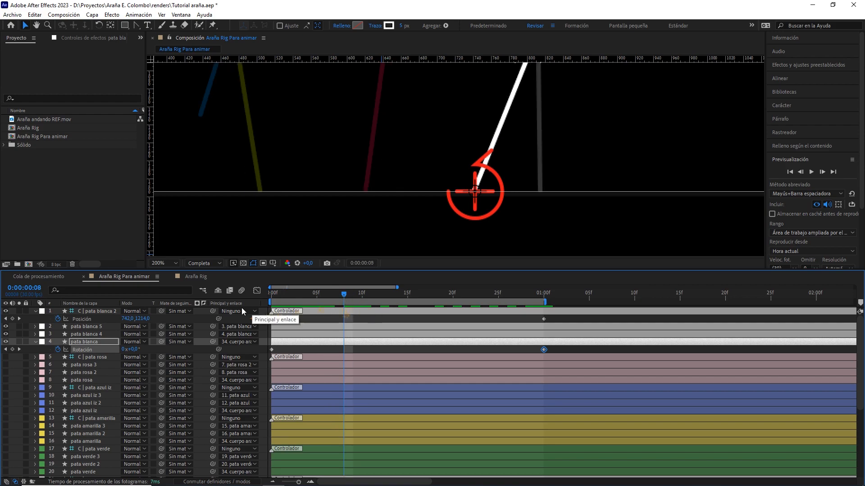
pyautogui.moveTo(132, 320); pyautogui.dragTo(82, 325)
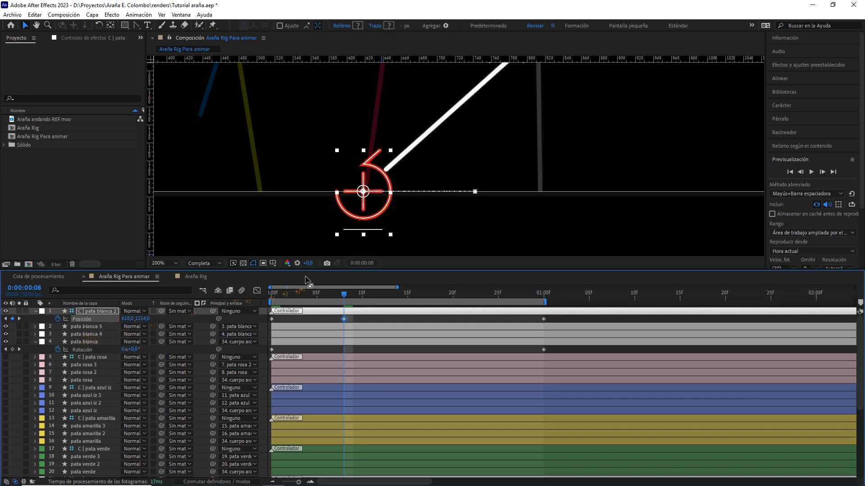
# At frame 23, move C | pata blanca 2 along the ground line to an X position of 829,5.
pyautogui.click(359, 297)
pyautogui.moveTo(375, 298); pyautogui.dragTo(426, 298)
pyautogui.moveTo(517, 155); pyautogui.dragTo(490, 174)
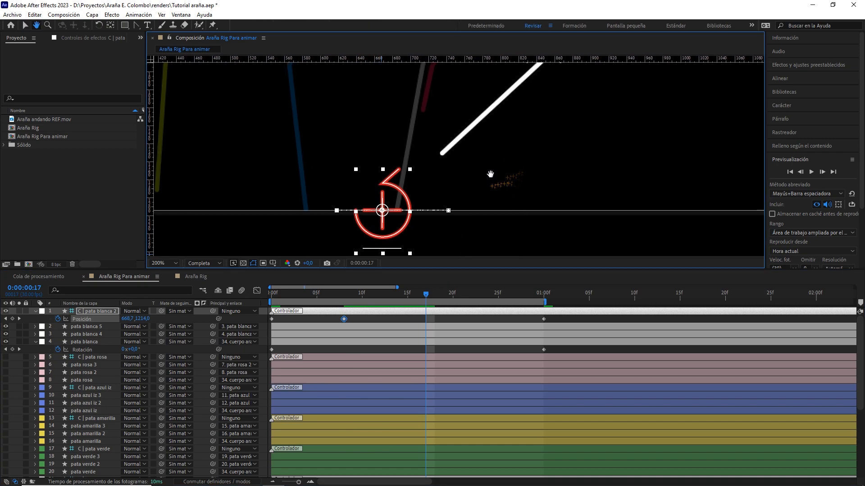
pyautogui.moveTo(427, 295); pyautogui.dragTo(482, 300)
pyautogui.moveTo(129, 319); pyautogui.dragTo(193, 326)
pyautogui.press(',')
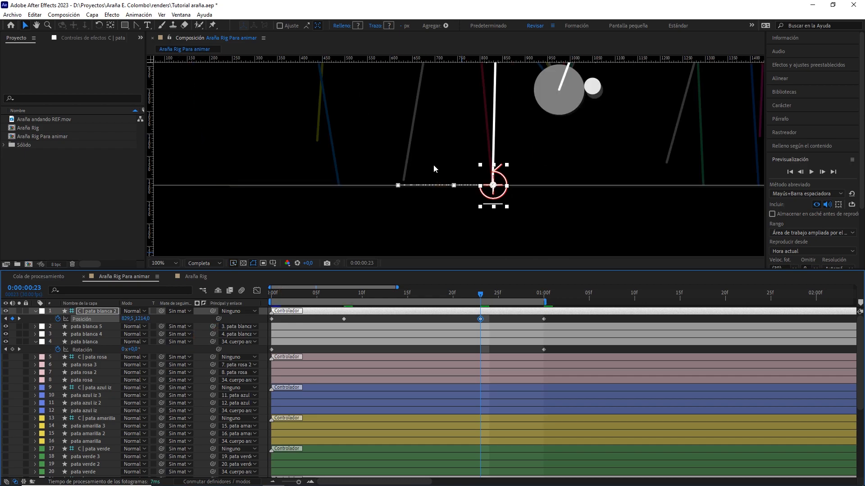
# At frame 8, set pata blanca's Rotación to -53° so the leg bends like the reference.
pyautogui.scroll(-1, 433, 165)
pyautogui.moveTo(438, 139); pyautogui.dragTo(423, 166)
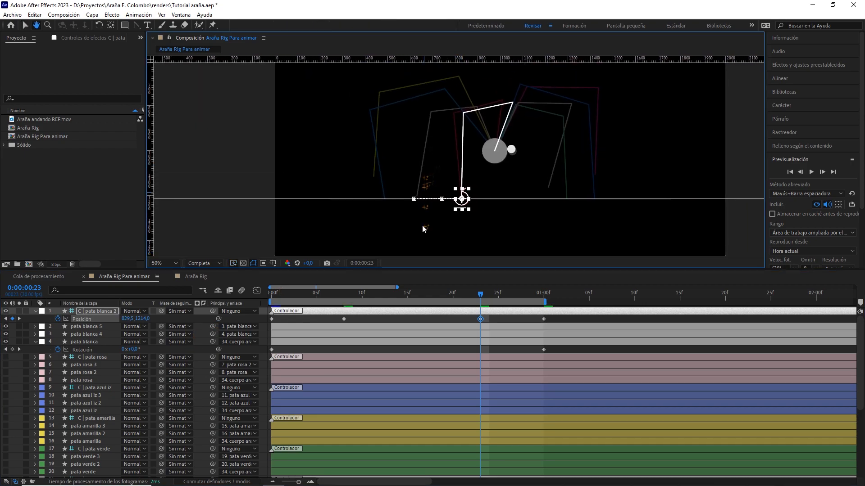
pyautogui.moveTo(432, 295); pyautogui.dragTo(346, 306)
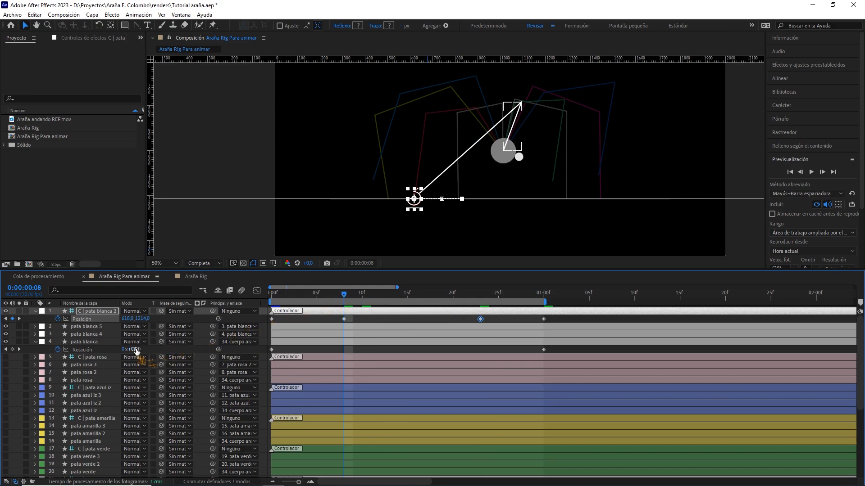
pyautogui.moveTo(133, 351); pyautogui.dragTo(113, 352)
pyautogui.click(113, 353)
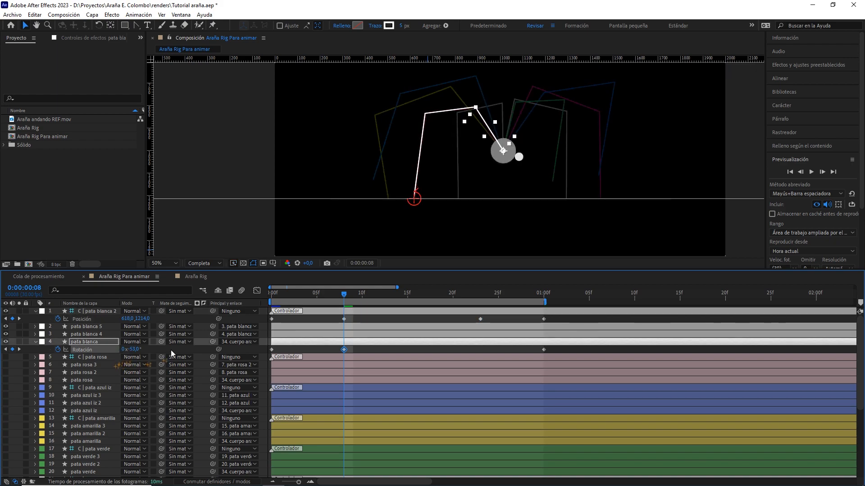
# Bend C | pata blanca 2's motion path between frames 8 and 23 into an upward arc and play back from frame 0.
pyautogui.moveTo(344, 296); pyautogui.dragTo(325, 326)
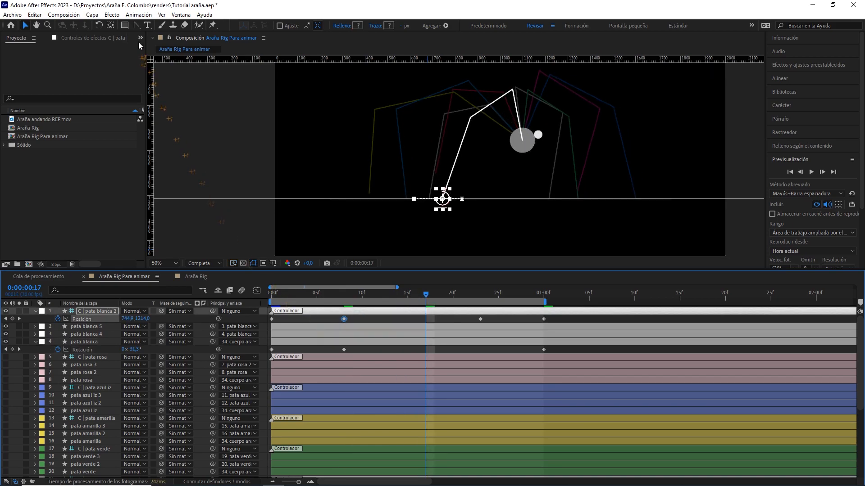
pyautogui.click(137, 26)
pyautogui.moveTo(411, 198); pyautogui.dragTo(437, 152)
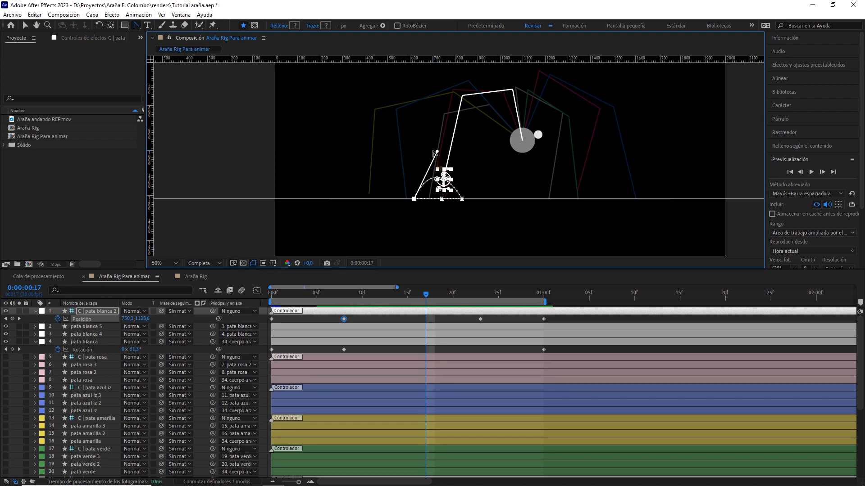
pyautogui.moveTo(431, 295); pyautogui.dragTo(248, 306)
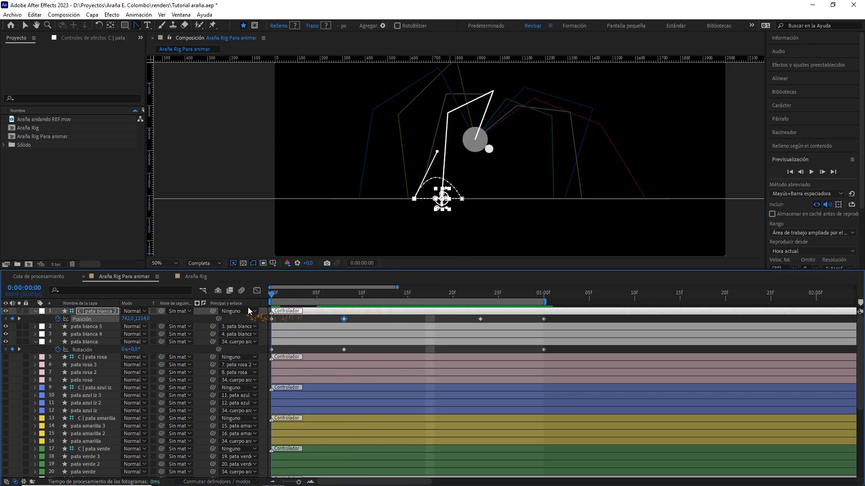
pyautogui.click(361, 349)
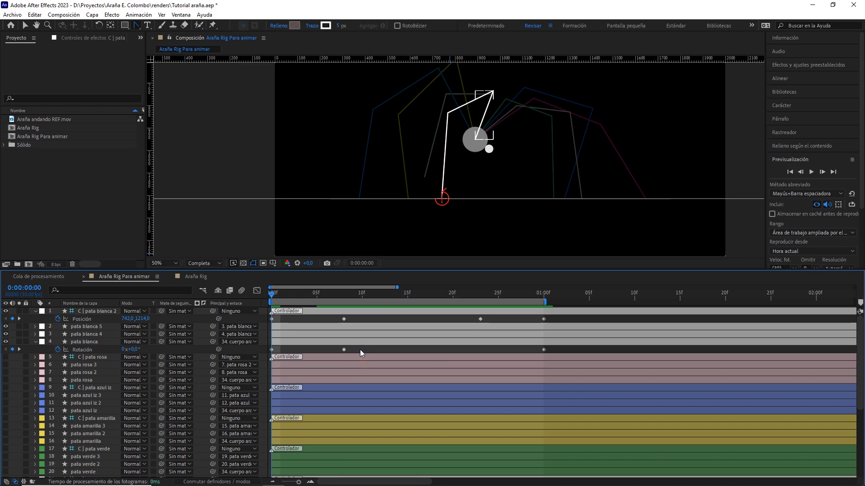
pyautogui.press('space')
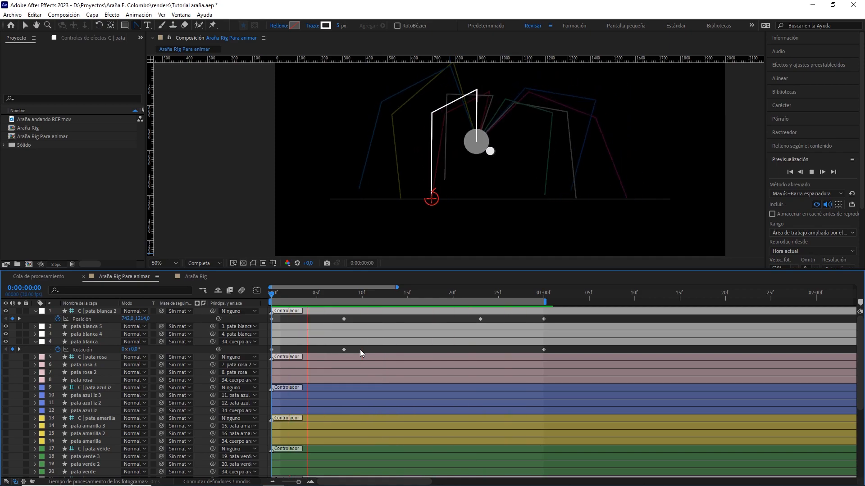
pyautogui.press('space')
# Apply Easy Ease to pata blanca's three Rotación keyframes and show them in the value graph.
pyautogui.press('v')
pyautogui.moveTo(557, 351); pyautogui.dragTo(517, 351)
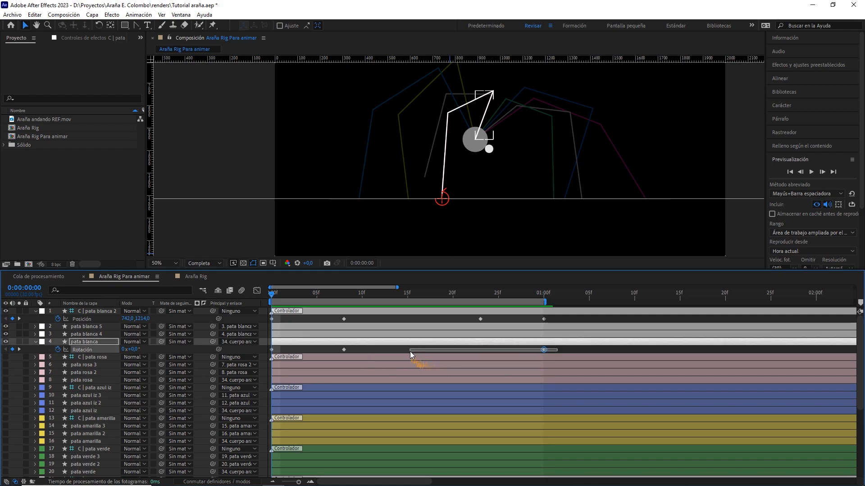
pyautogui.moveTo(388, 351); pyautogui.dragTo(263, 353)
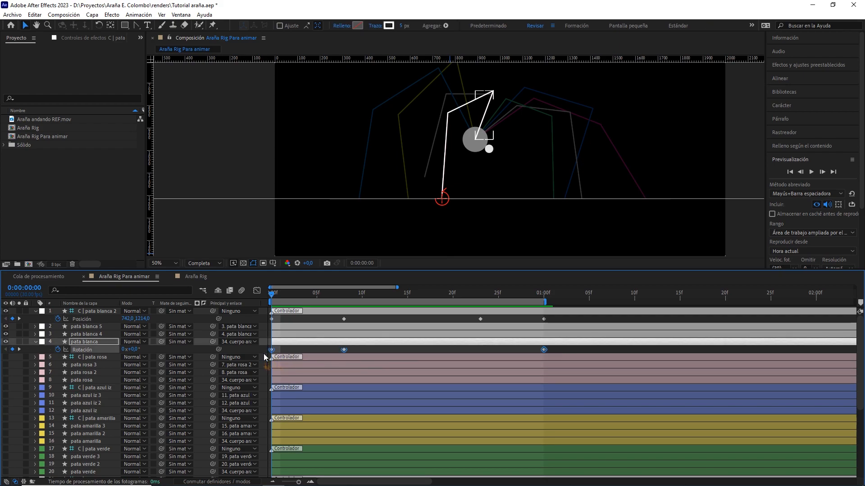
pyautogui.press('F9')
pyautogui.click(257, 291)
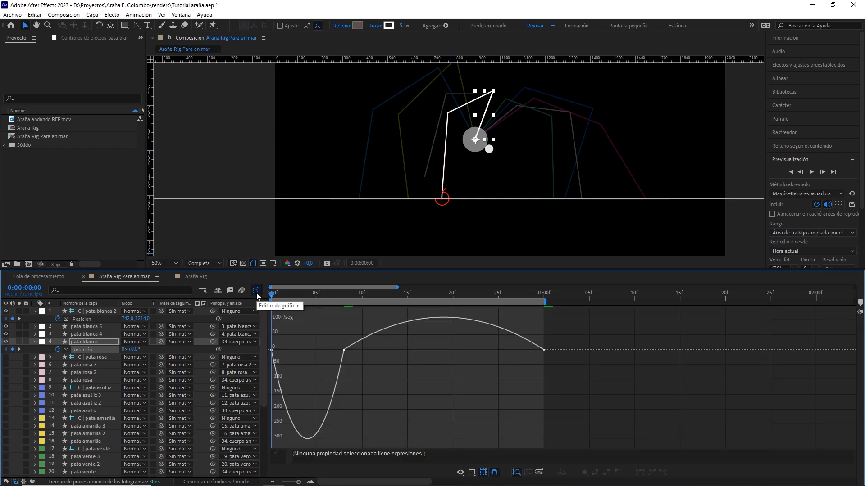
pyautogui.click(474, 472)
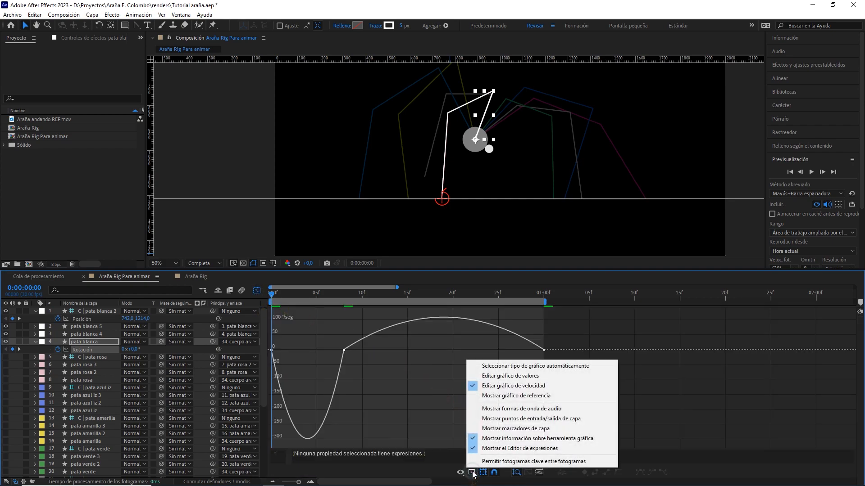
pyautogui.click(501, 376)
# Tilt the frame 8 Rotación keyframe's handles downward, shorten the outgoing one to about frame 12, and play back.
pyautogui.moveTo(305, 312); pyautogui.dragTo(257, 328)
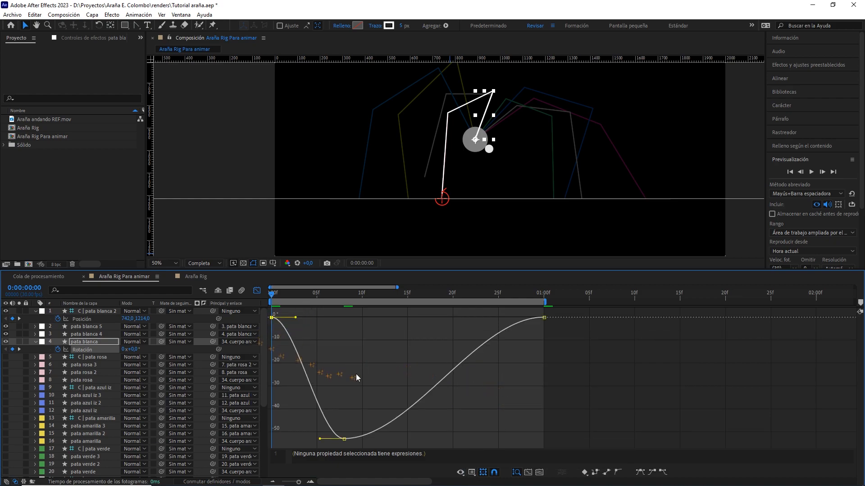
pyautogui.moveTo(367, 377); pyautogui.dragTo(315, 421)
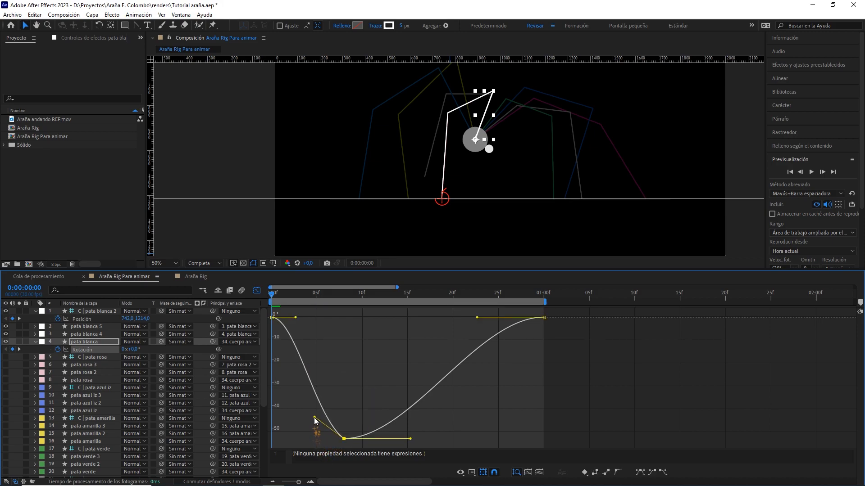
pyautogui.moveTo(410, 439); pyautogui.dragTo(384, 440)
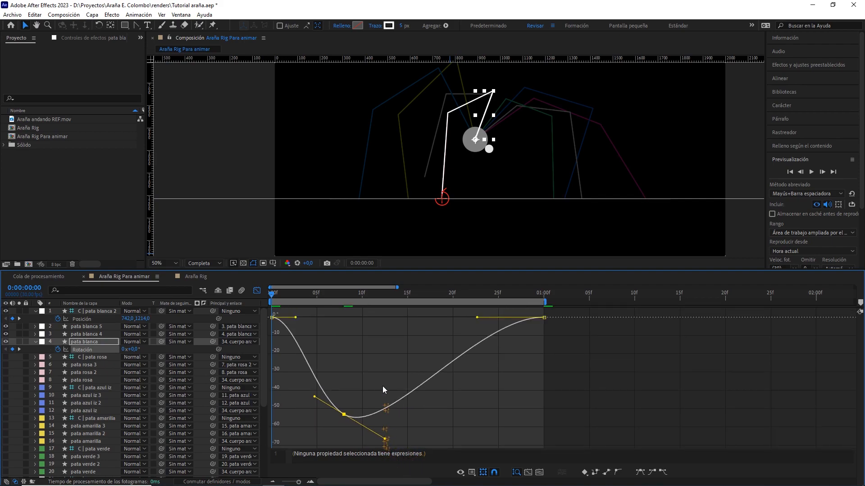
pyautogui.press('space')
pyautogui.click(326, 332)
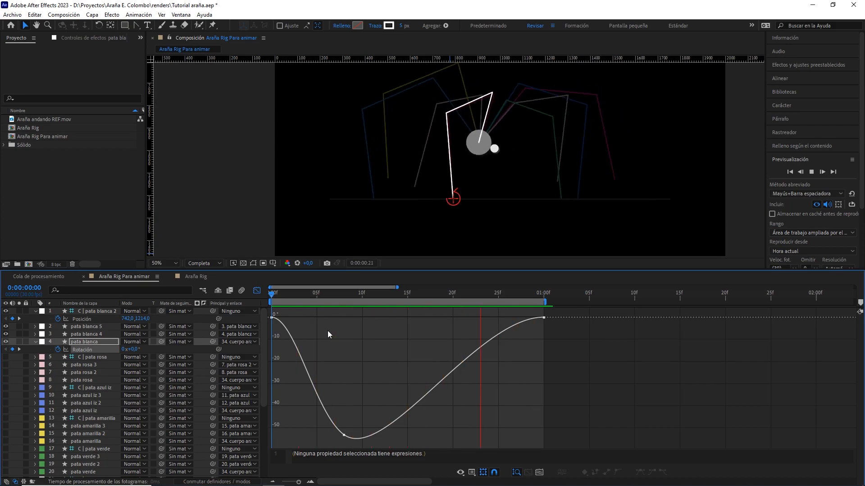
pyautogui.press('space')
# Try tilting the first Rotación keyframe's outgoing handle downward, play back, and restore its level handle.
pyautogui.moveTo(296, 307); pyautogui.dragTo(288, 351)
pyautogui.click(309, 342)
pyautogui.press('space')
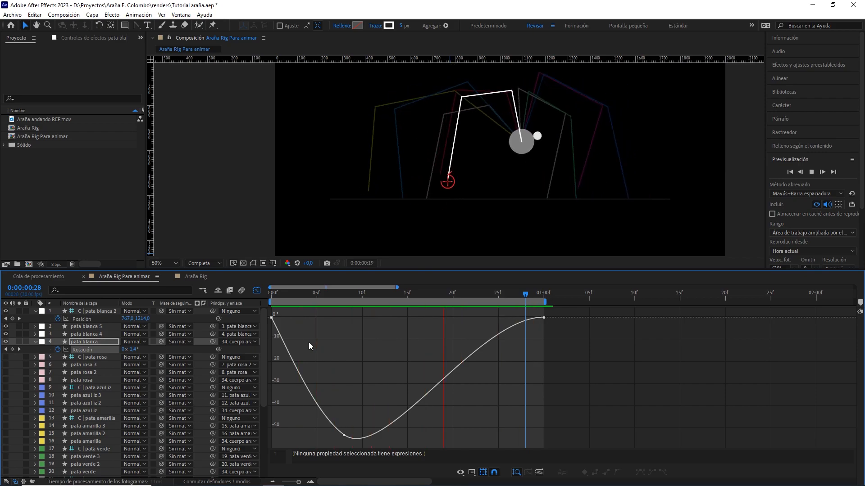
pyautogui.press('space')
pyautogui.moveTo(294, 314); pyautogui.dragTo(293, 336)
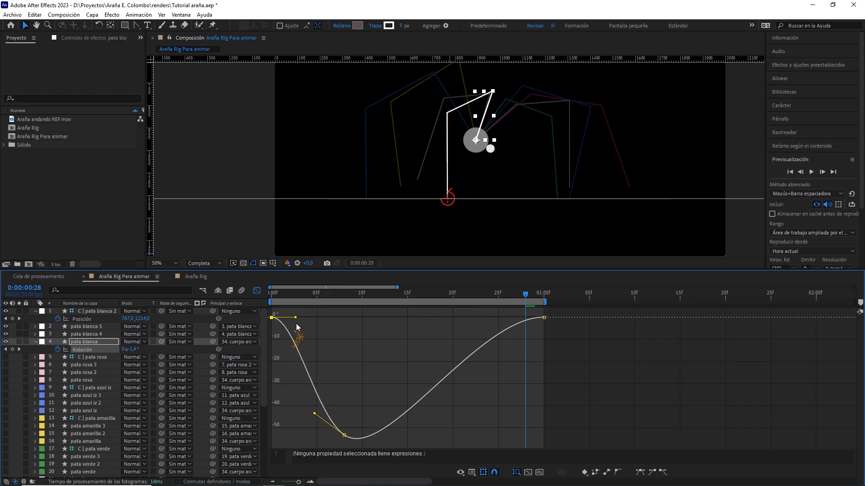
pyautogui.click(344, 334)
pyautogui.press('space')
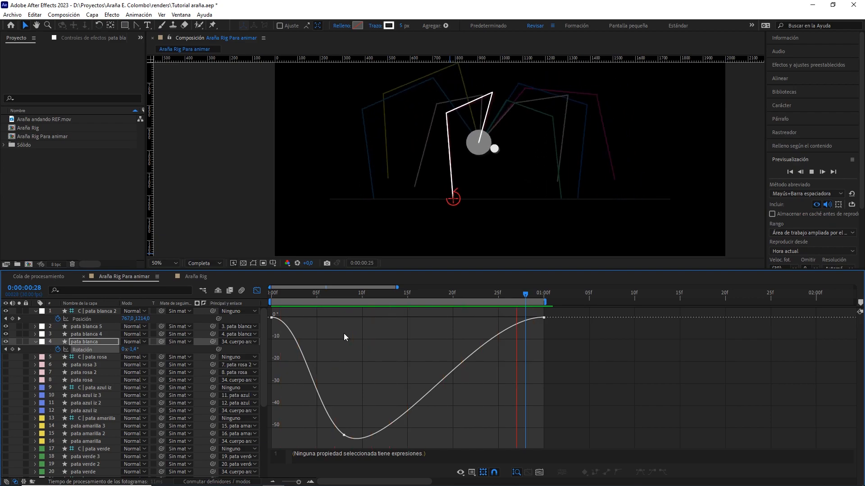
pyautogui.press('space')
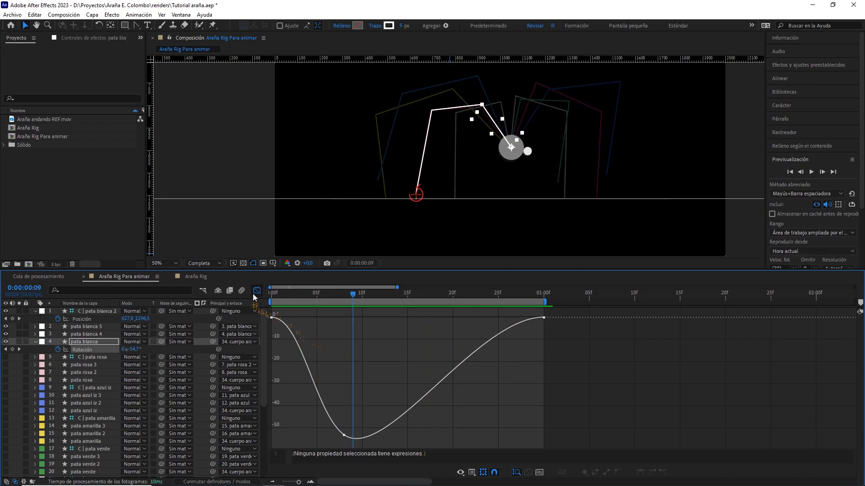
# Return to the layer bar view and collapse the properties of C | pata blanca 2 and pata blanca.
pyautogui.click(256, 291)
pyautogui.click(36, 311)
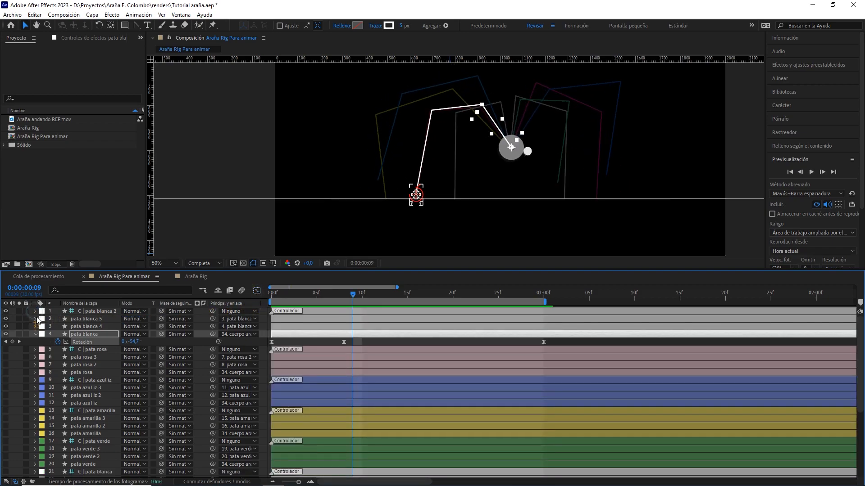
pyautogui.click(35, 334)
# Show all leg layers from C | pata blanca 2 to pata azul and clear the layer selection.
pyautogui.click(101, 312)
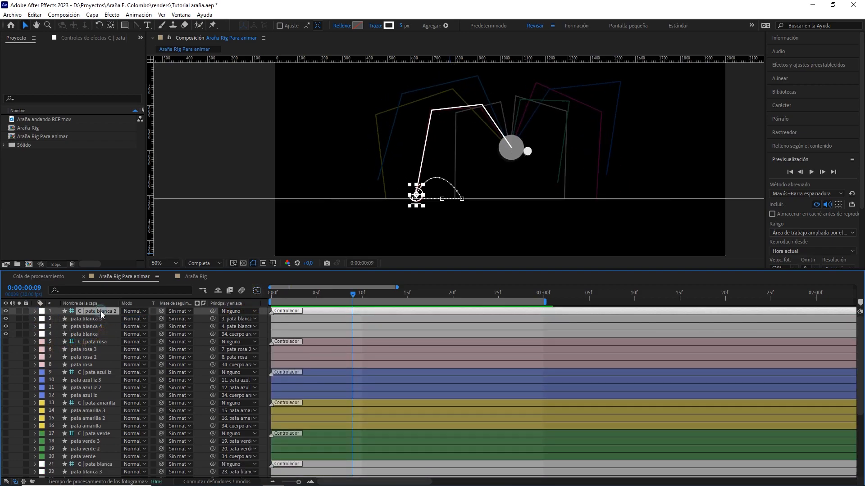
pyautogui.scroll(-5, 98, 365)
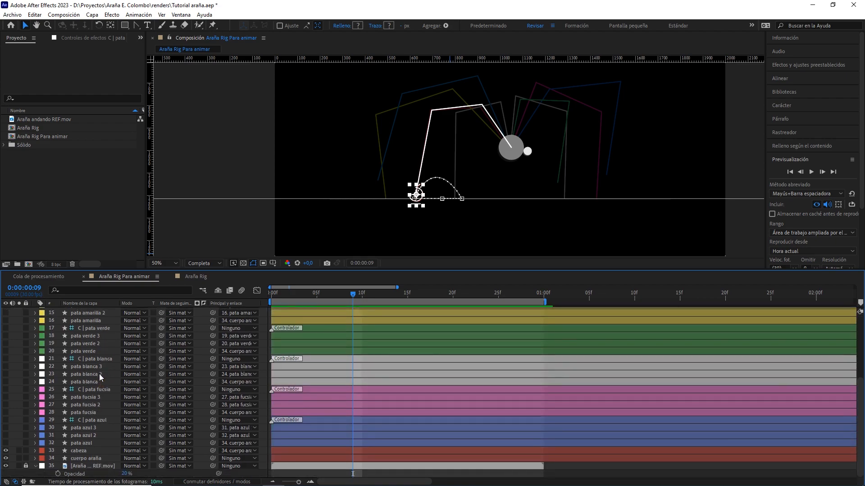
pyautogui.keyDown('shift'); pyautogui.click(93, 443); pyautogui.keyUp('shift')
pyautogui.moveTo(7, 443); pyautogui.dragTo(6, 313)
pyautogui.click(205, 409)
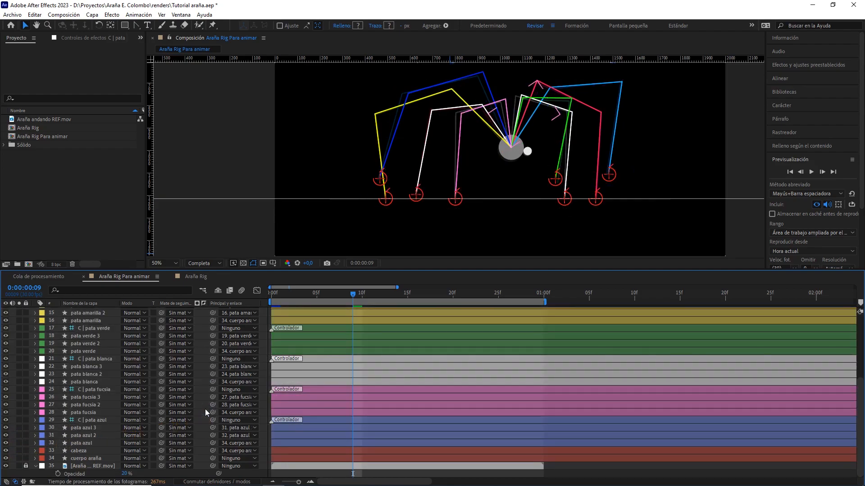
# Select all eight leg controller layers together, from C | pata azul up to C | pata blanca 2.
pyautogui.click(99, 420)
pyautogui.keyDown('ctrl'); pyautogui.click(98, 389); pyautogui.keyUp('ctrl')
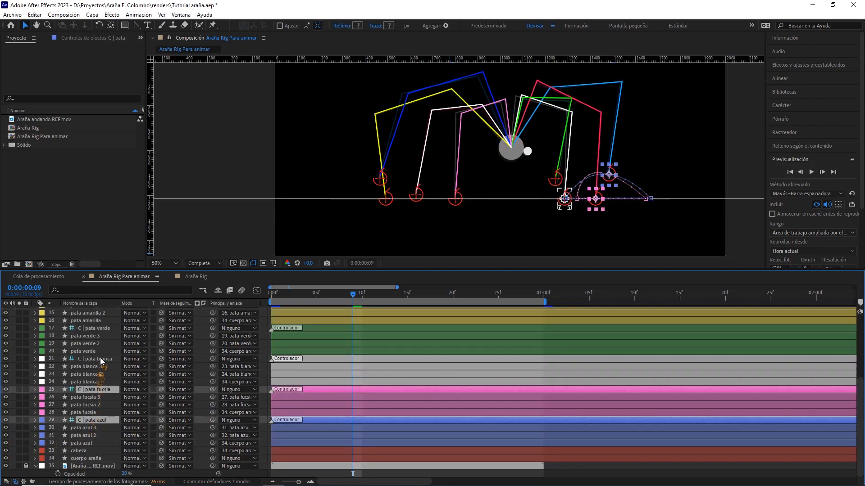
pyautogui.keyDown('ctrl'); pyautogui.click(100, 358); pyautogui.keyUp('ctrl')
pyautogui.keyDown('ctrl'); pyautogui.click(103, 328); pyautogui.keyUp('ctrl')
pyautogui.scroll(5, 105, 379)
pyautogui.keyDown('ctrl'); pyautogui.click(99, 396); pyautogui.keyUp('ctrl')
pyautogui.keyDown('ctrl'); pyautogui.click(99, 366); pyautogui.keyUp('ctrl')
pyautogui.keyDown('ctrl'); pyautogui.click(98, 338); pyautogui.keyUp('ctrl')
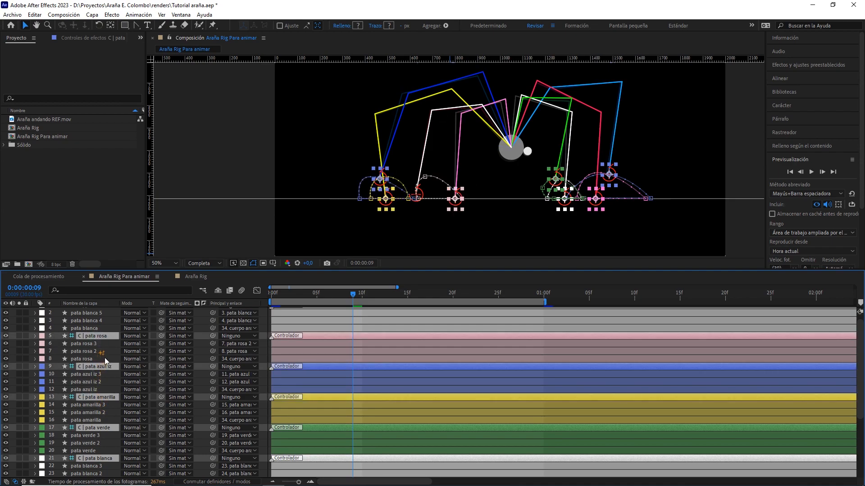
pyautogui.scroll(1, 105, 359)
pyautogui.keyDown('ctrl'); pyautogui.click(107, 312); pyautogui.keyUp('ctrl')
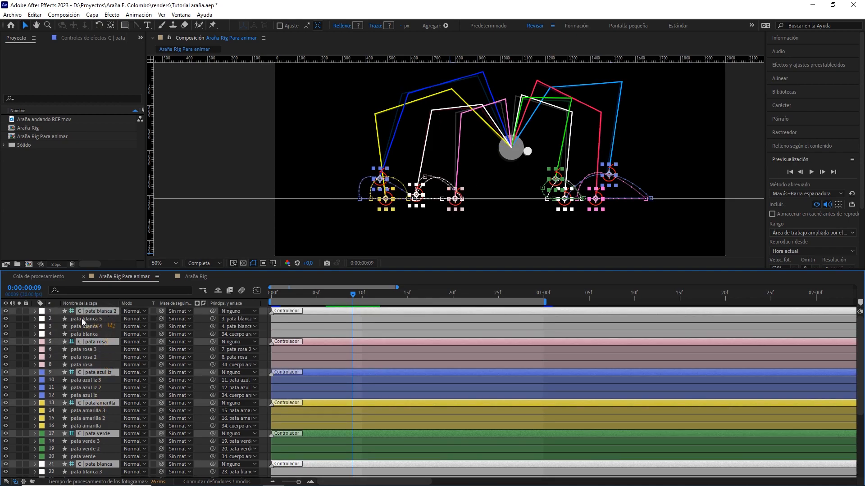
# Hide the eight selected leg controllers, return to the first frame and clear the layer selection.
pyautogui.click(6, 311)
pyautogui.moveTo(328, 296); pyautogui.dragTo(258, 294)
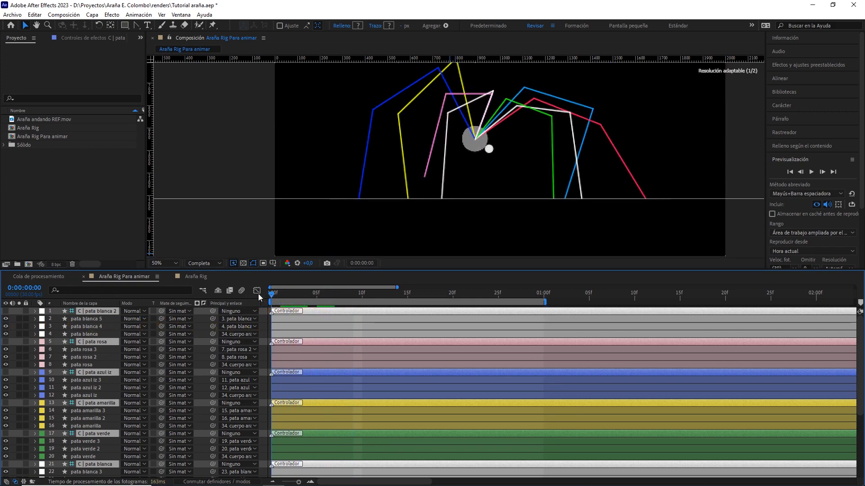
pyautogui.click(207, 223)
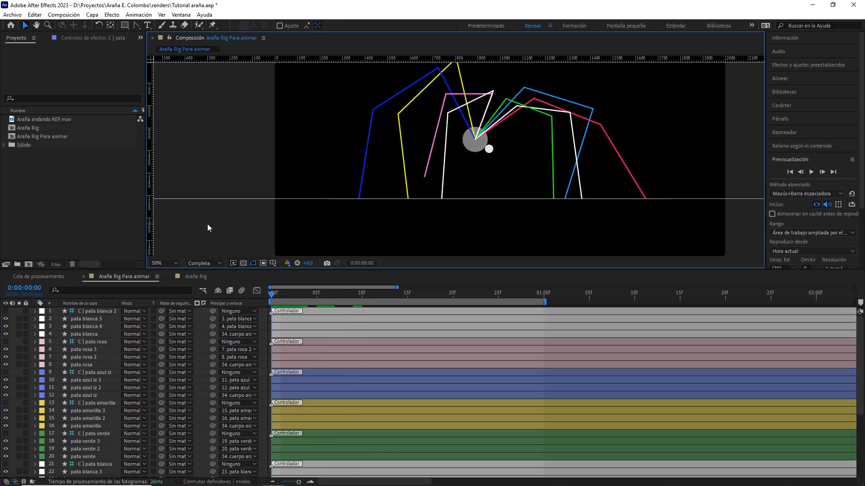
# Play back the spider's walk cycle without the controllers in view.
pyautogui.press('space')
pyautogui.moveTo(475, 143); pyautogui.dragTo(464, 167)
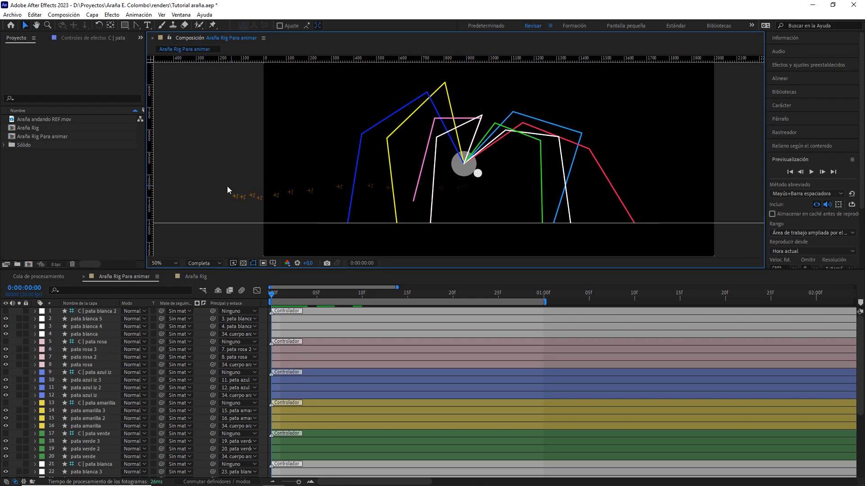
pyautogui.press('space')
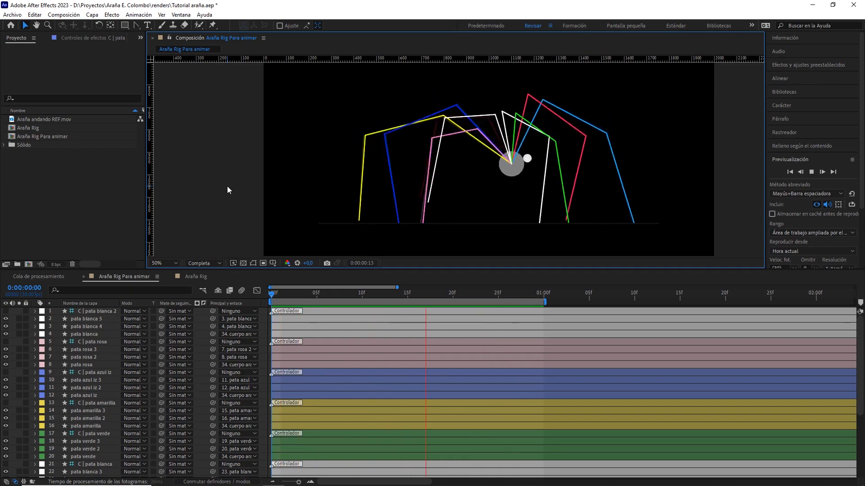
pyautogui.press('space')
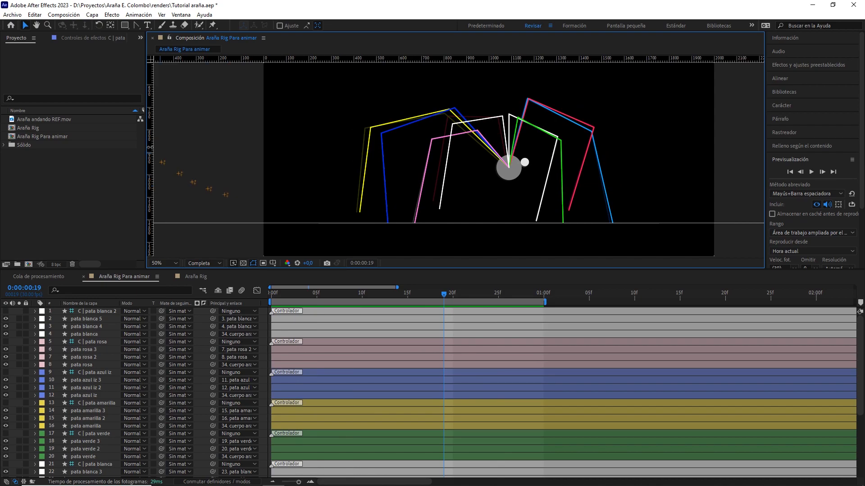
# Save the project with Save As under the name Tutorial araña.aep, replacing the existing file.
pyautogui.click(12, 15)
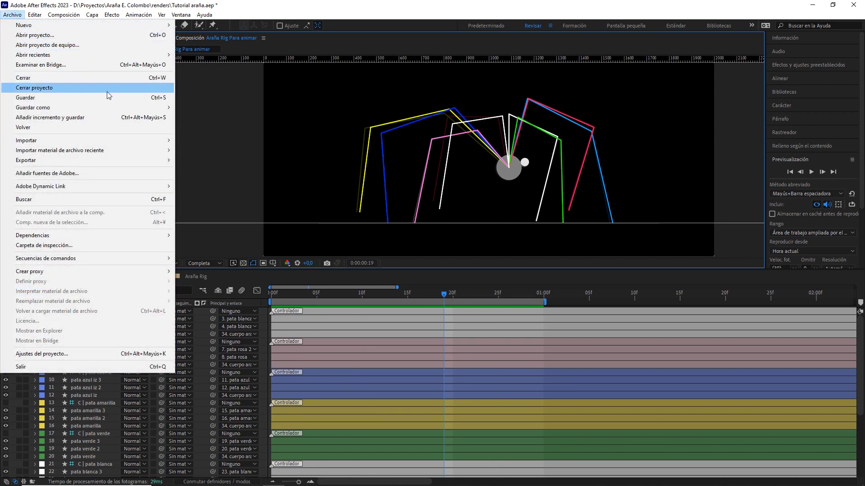
pyautogui.moveTo(115, 107)
pyautogui.click(198, 109)
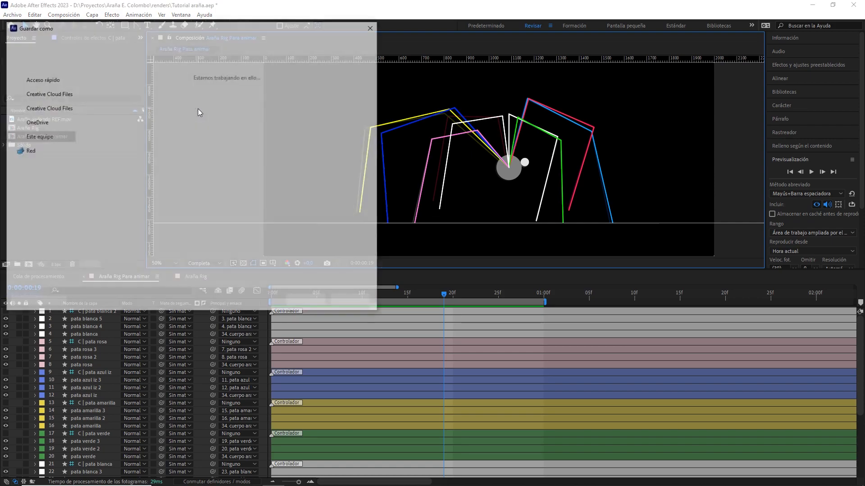
pyautogui.click(307, 302)
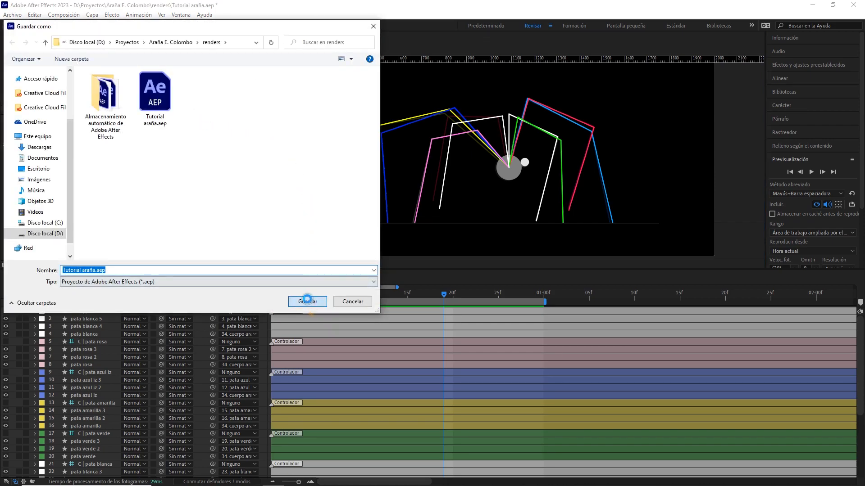
pyautogui.click(453, 249)
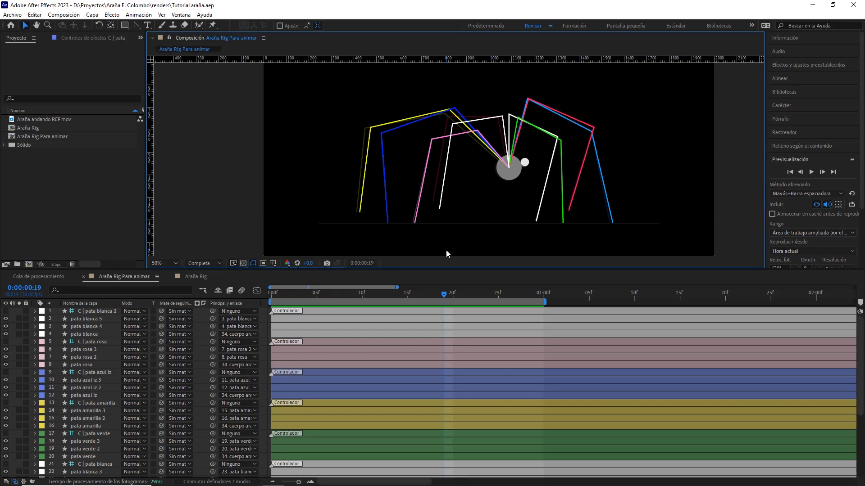
# Hide the spider reference video layer beneath the rig and return to the first frame.
pyautogui.click(118, 201)
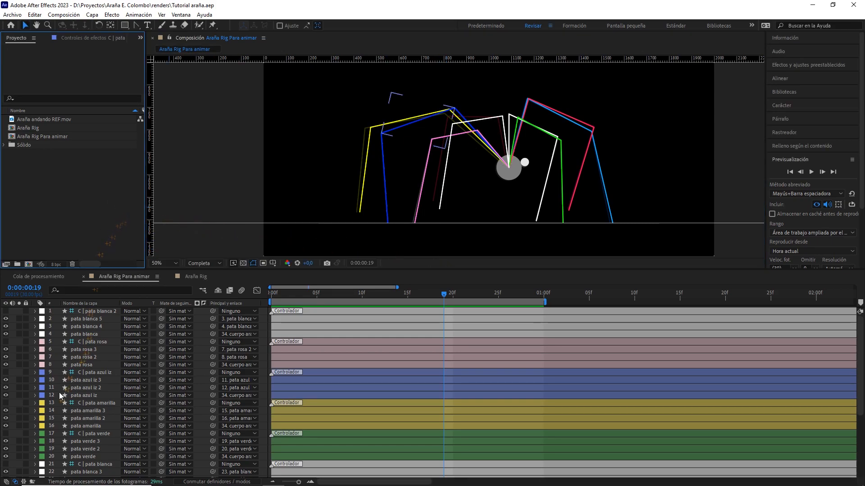
pyautogui.scroll(-5, 58, 393)
pyautogui.click(6, 466)
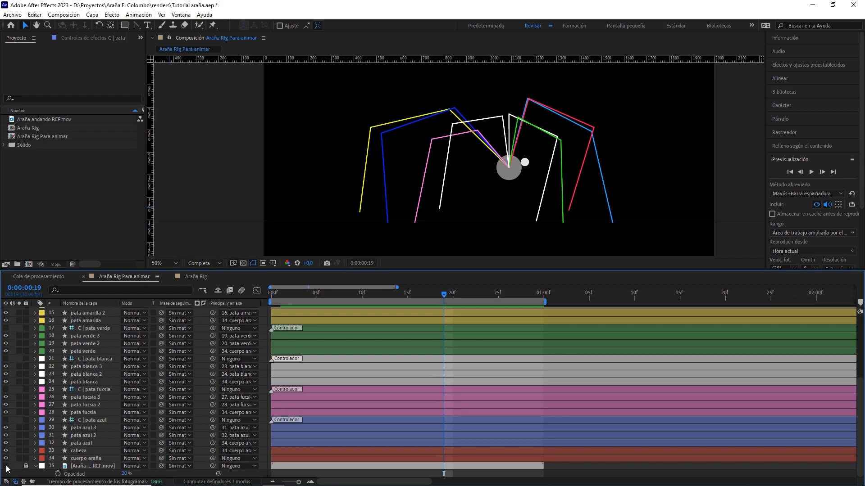
pyautogui.moveTo(309, 292); pyautogui.dragTo(261, 293)
pyautogui.click(218, 247)
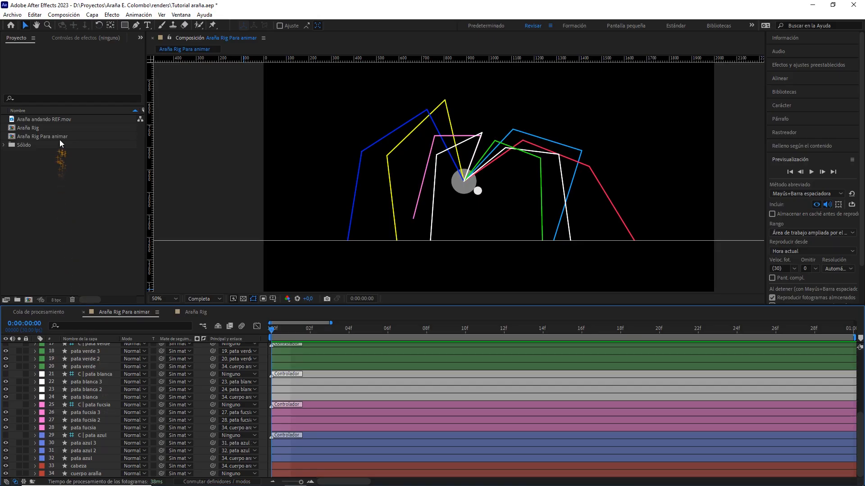
# Create a new composition from Araña Rig Para animar and rename it Araña efectos.
pyautogui.moveTo(57, 136); pyautogui.dragTo(28, 300)
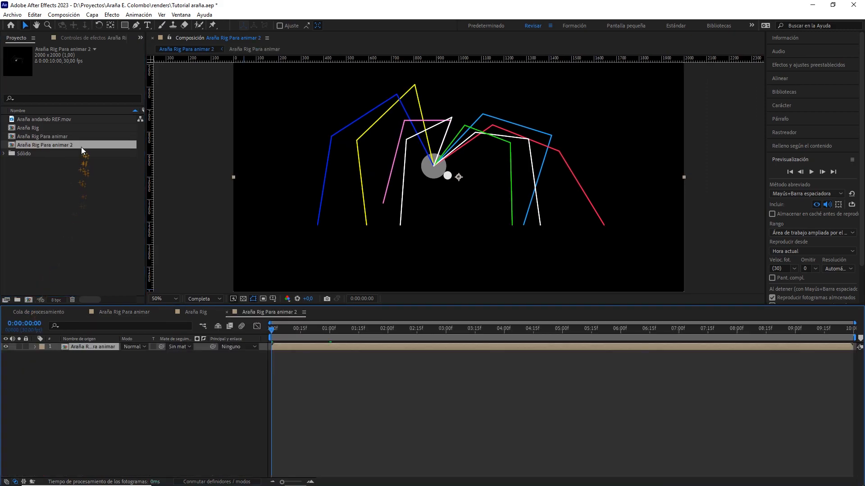
pyautogui.rightClick(81, 147)
pyautogui.click(120, 292)
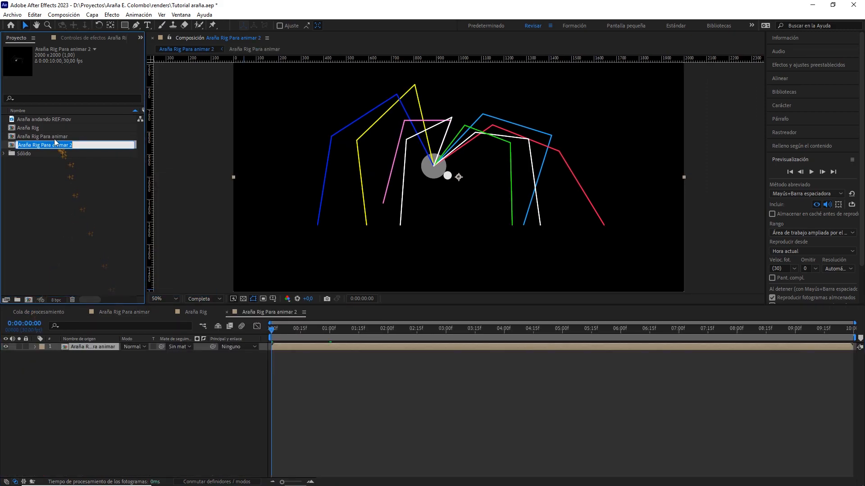
pyautogui.write('Araña efectos')
pyautogui.click(99, 185)
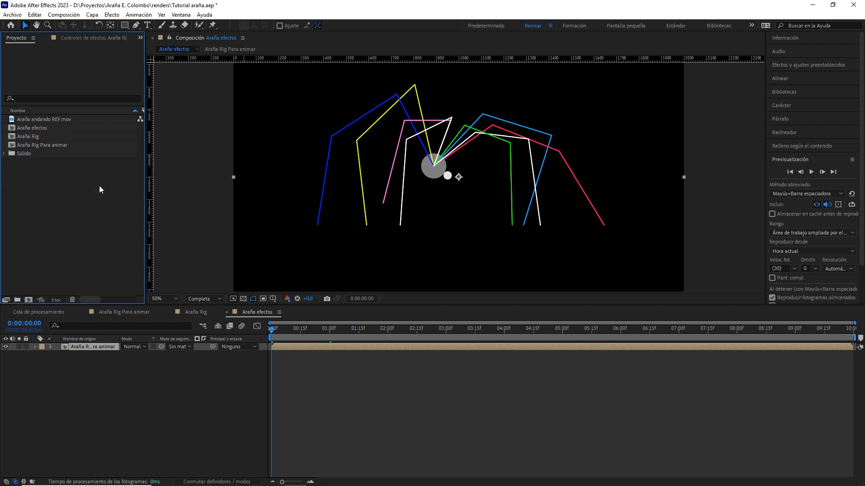
# Add a white 2000 × 2000 px solid named bg and place it beneath the spider layer.
pyautogui.rightClick(126, 407)
pyautogui.moveTo(249, 301)
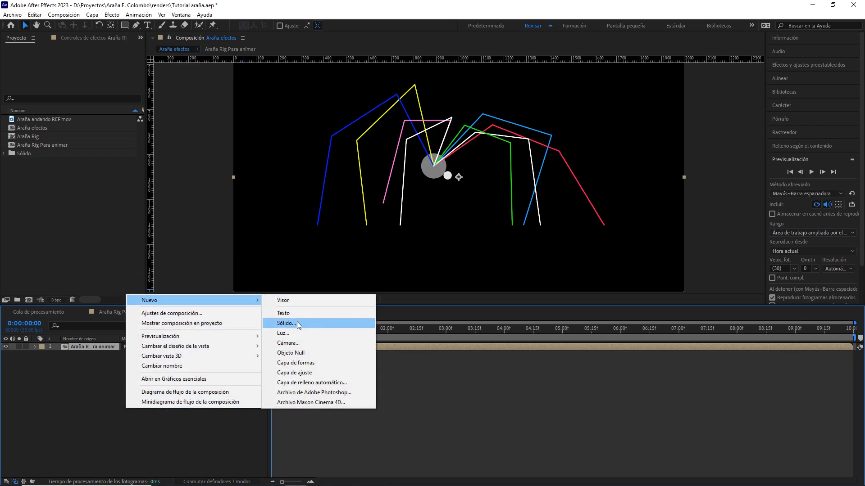
pyautogui.click(296, 322)
pyautogui.write('bg')
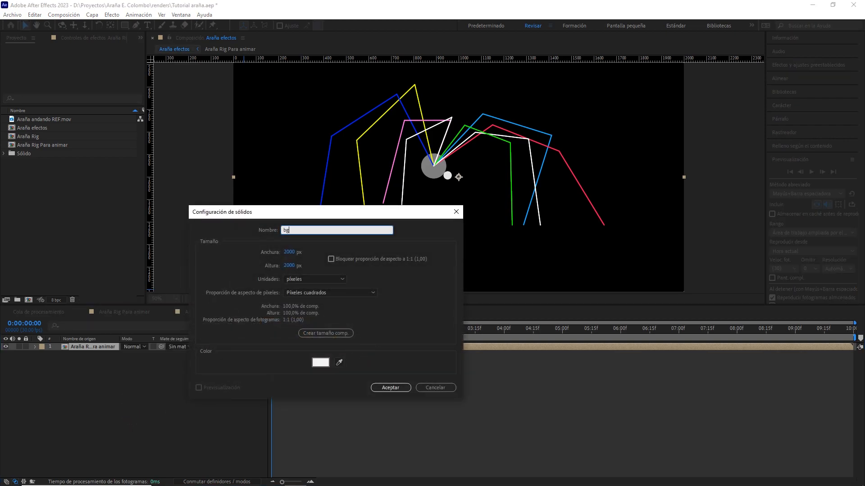
pyautogui.click(388, 387)
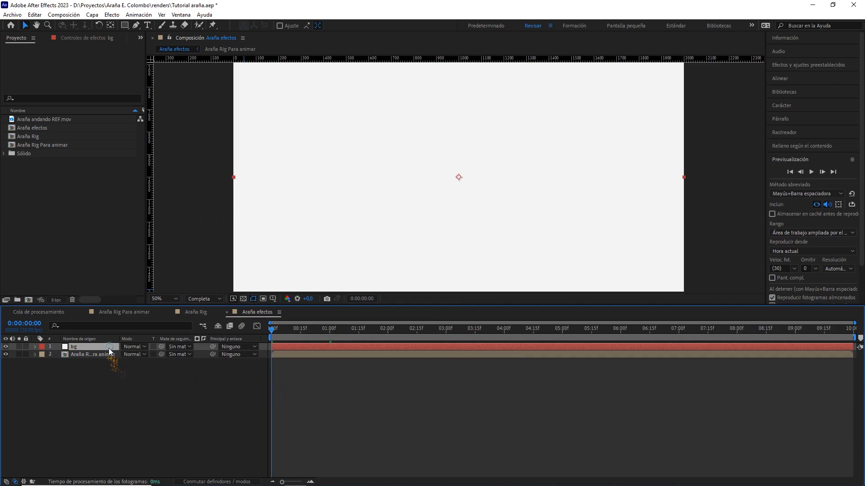
pyautogui.moveTo(109, 347); pyautogui.dragTo(107, 374)
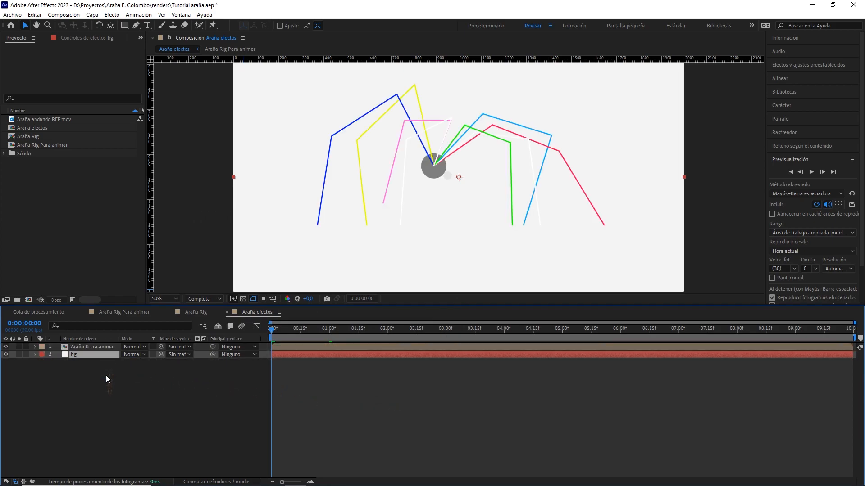
# Trim the Araña Rig Para animar composition to its work area, return to Araña efectos and clear the selection.
pyautogui.click(140, 314)
pyautogui.click(299, 476)
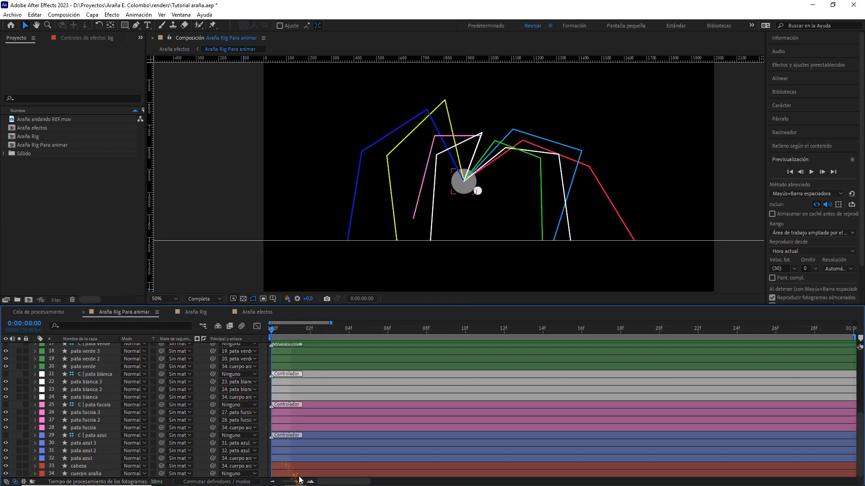
pyautogui.moveTo(300, 483); pyautogui.dragTo(294, 483)
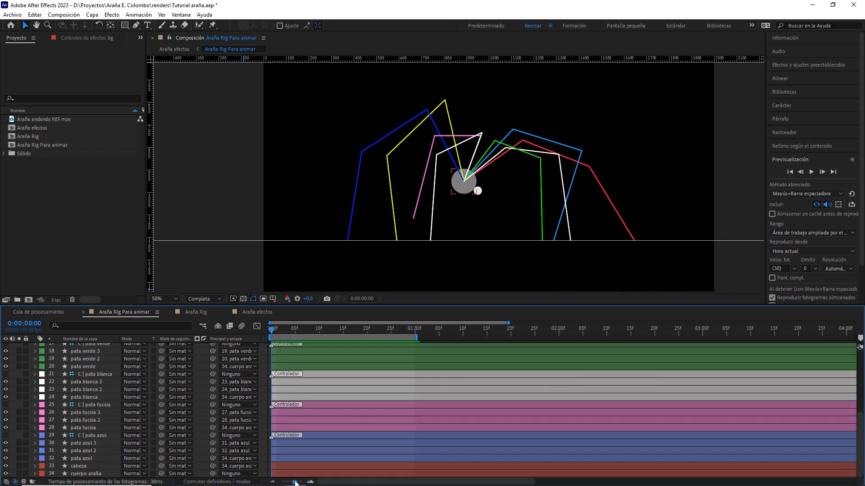
pyautogui.rightClick(363, 338)
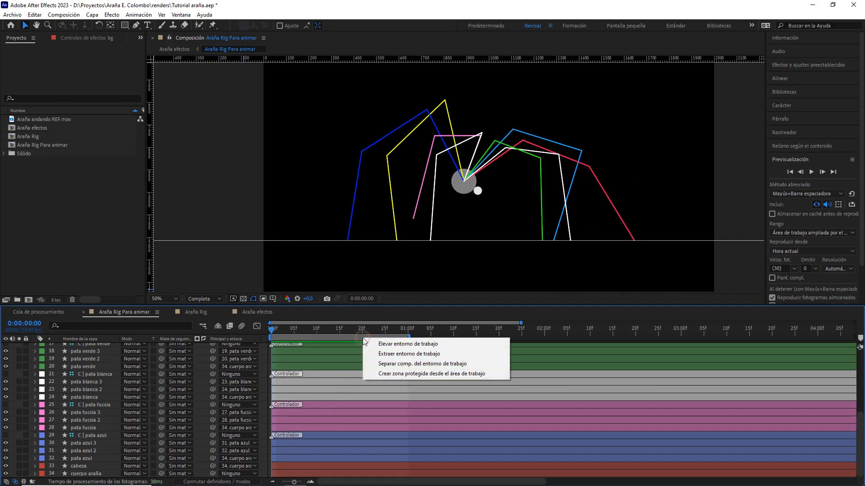
pyautogui.click(385, 364)
pyautogui.click(250, 311)
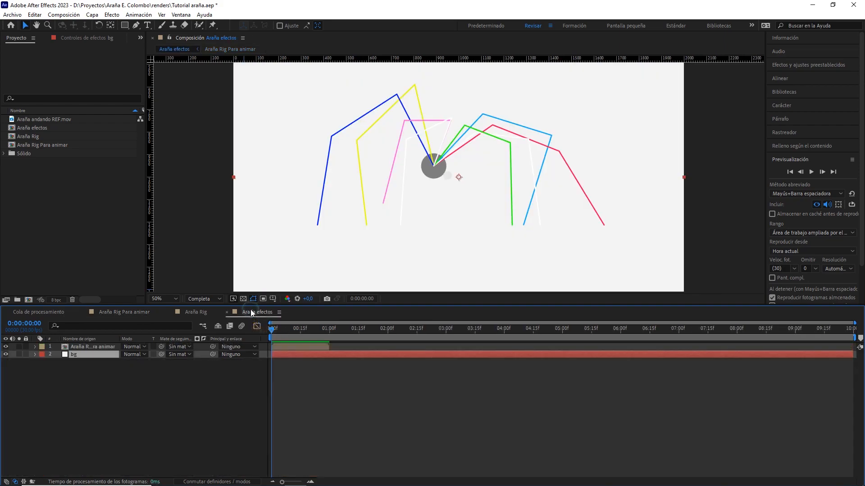
pyautogui.click(174, 377)
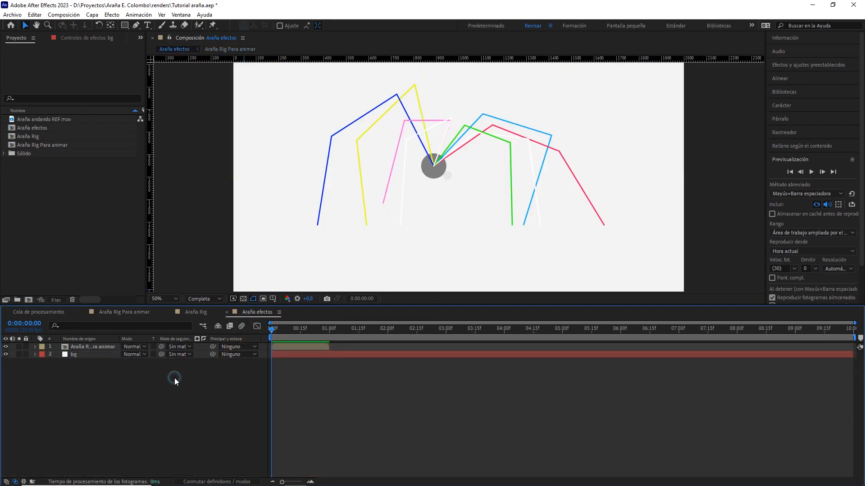
# Find the Relleno (Fill) effect and apply it to the Araña Rig Para animar layer.
pyautogui.click(116, 347)
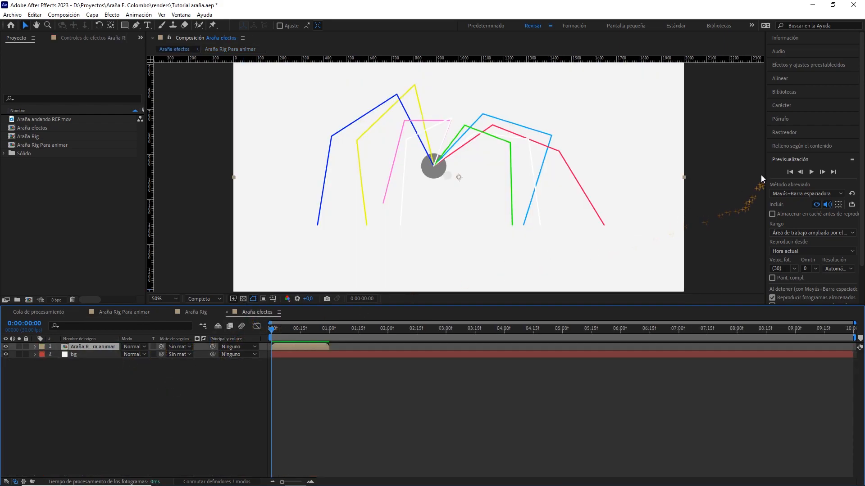
pyautogui.click(804, 65)
pyautogui.click(802, 76)
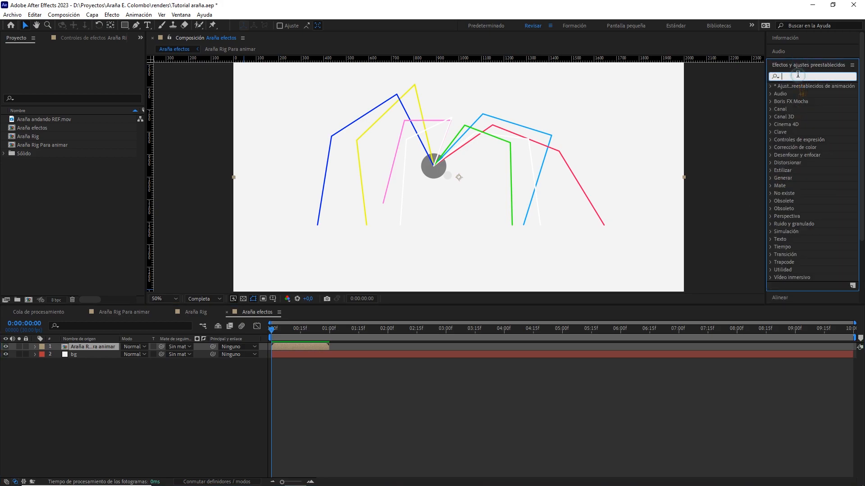
pyautogui.write('relleno')
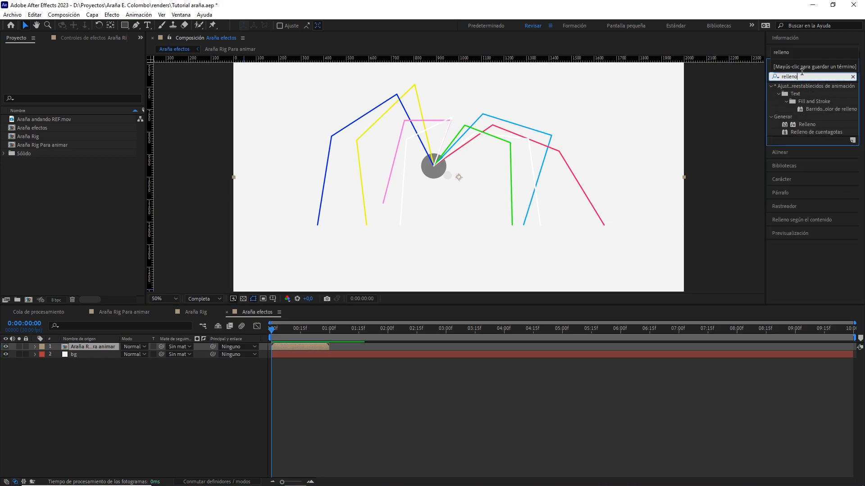
pyautogui.moveTo(807, 124); pyautogui.dragTo(110, 346)
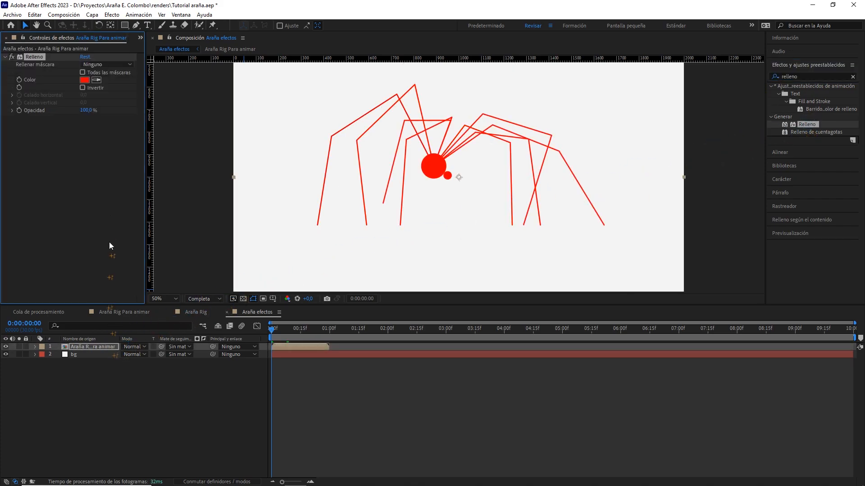
# Set the Relleno effect's colour to near-black 131313.
pyautogui.click(84, 80)
pyautogui.moveTo(198, 198)
pyautogui.mouseDown()
pyautogui.moveTo(166, 266)
pyautogui.moveTo(177, 271)
pyautogui.mouseUp()
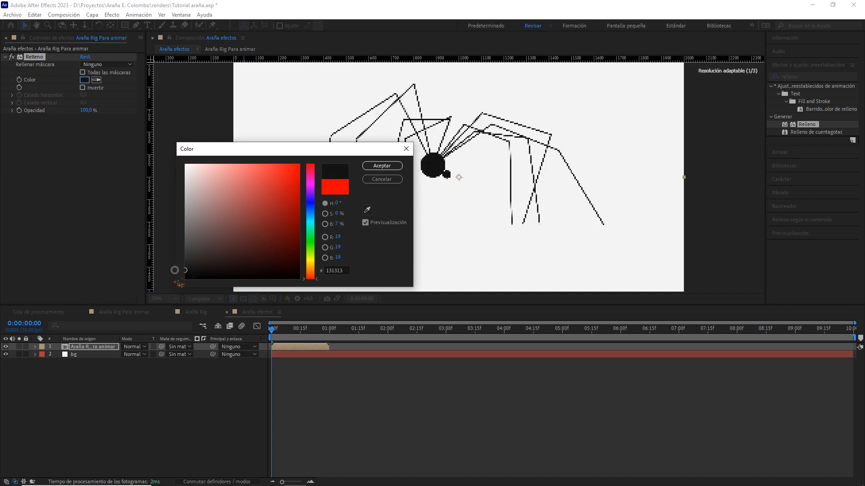
pyautogui.click(396, 167)
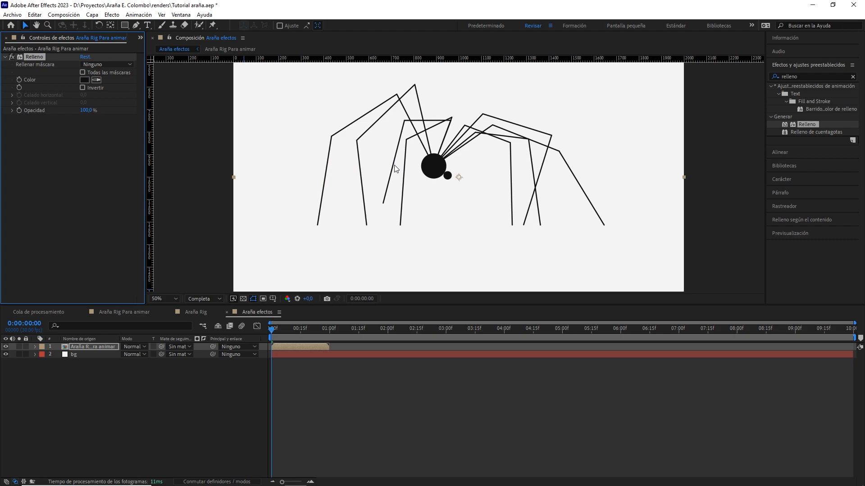
# End the Araña efectos work area at frame 0:00:00:29, the last frame of the spider layer.
pyautogui.click(341, 329)
pyautogui.moveTo(342, 330); pyautogui.dragTo(332, 331)
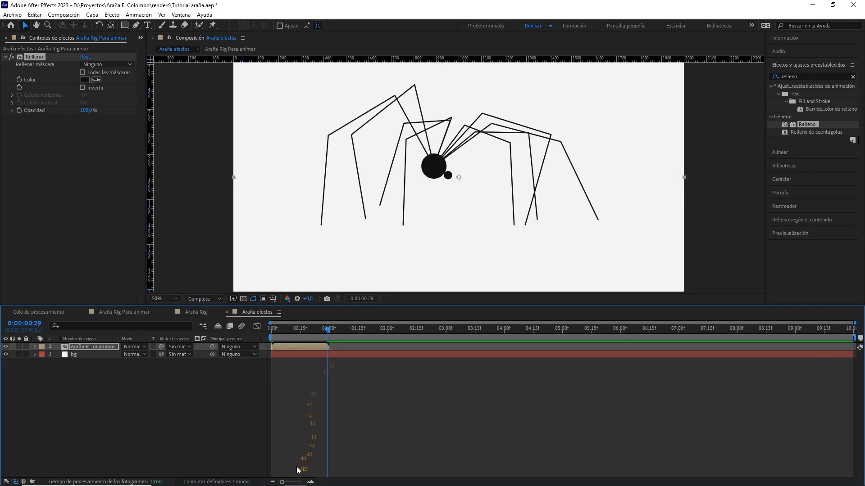
pyautogui.moveTo(282, 482); pyautogui.dragTo(298, 483)
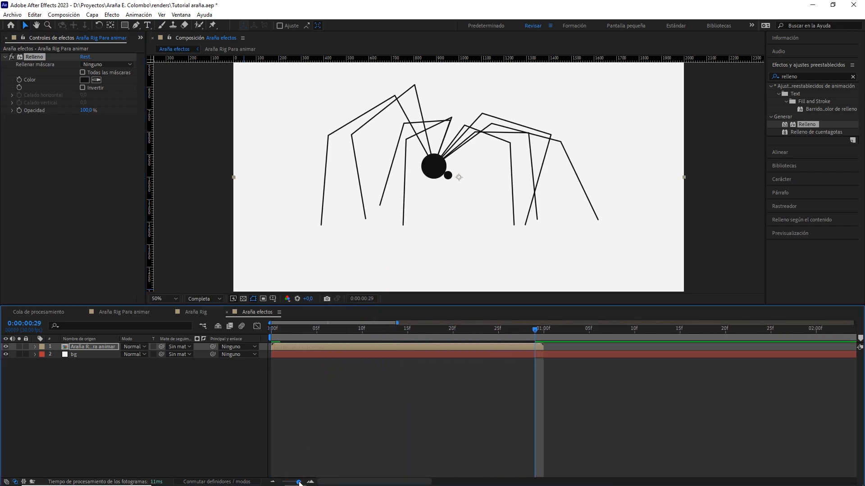
pyautogui.press('n')
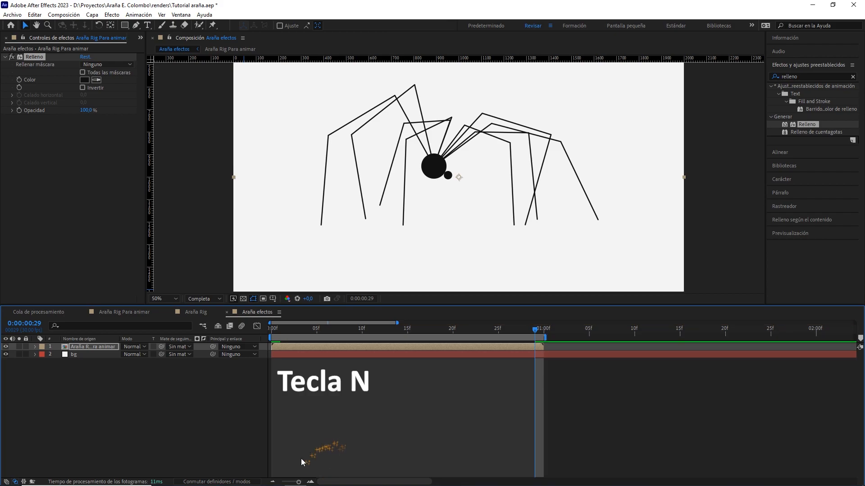
pyautogui.moveTo(298, 482); pyautogui.dragTo(295, 483)
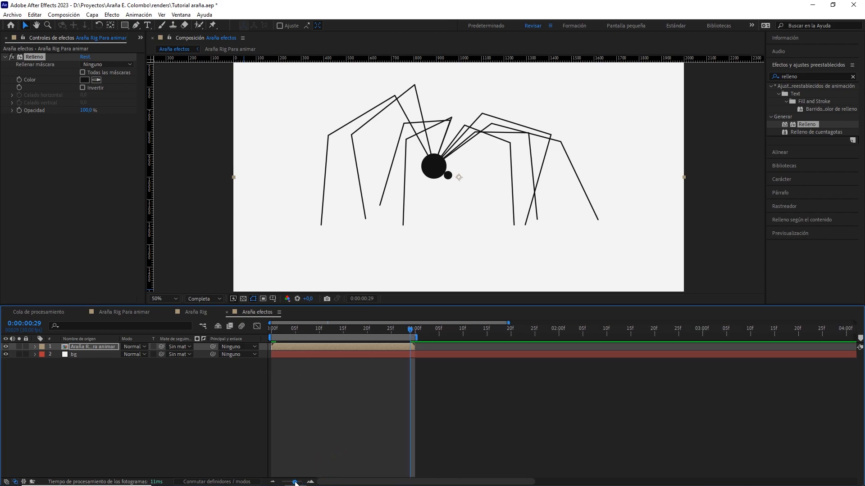
# Create a new adjustment layer (Capa de ajuste) above the spider layer in the Araña efectos composition.
pyautogui.click(143, 396)
pyautogui.rightClick(134, 393)
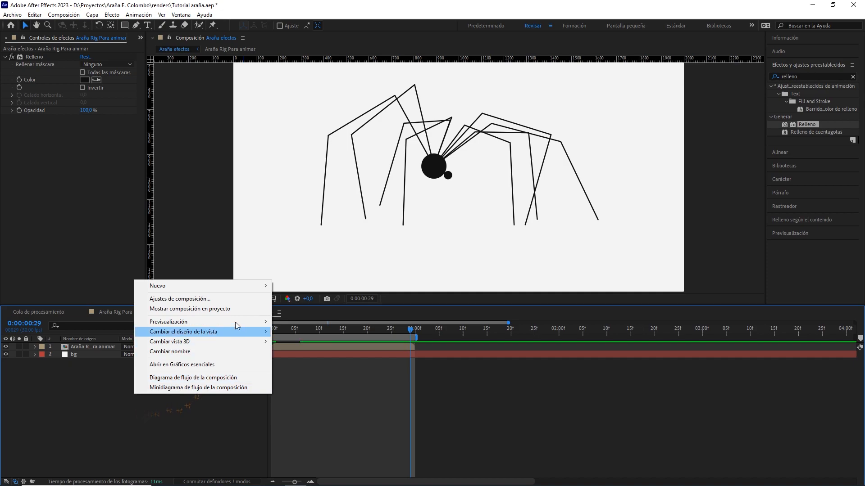
pyautogui.moveTo(244, 293)
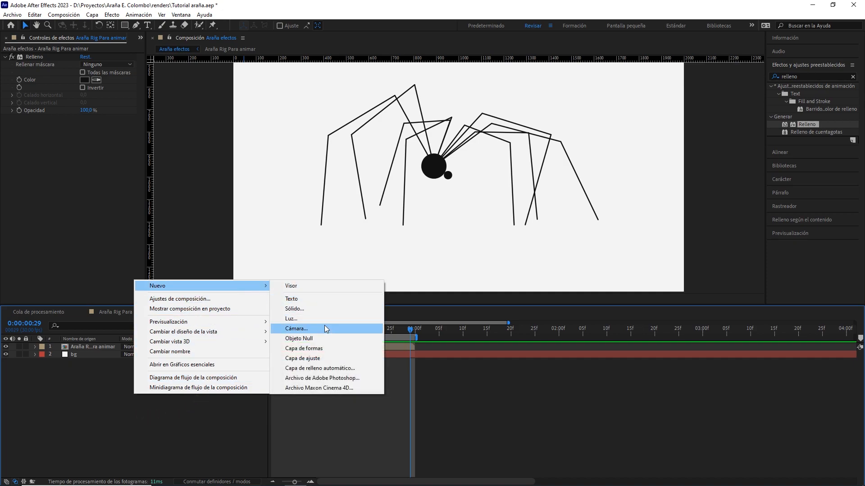
pyautogui.click(324, 358)
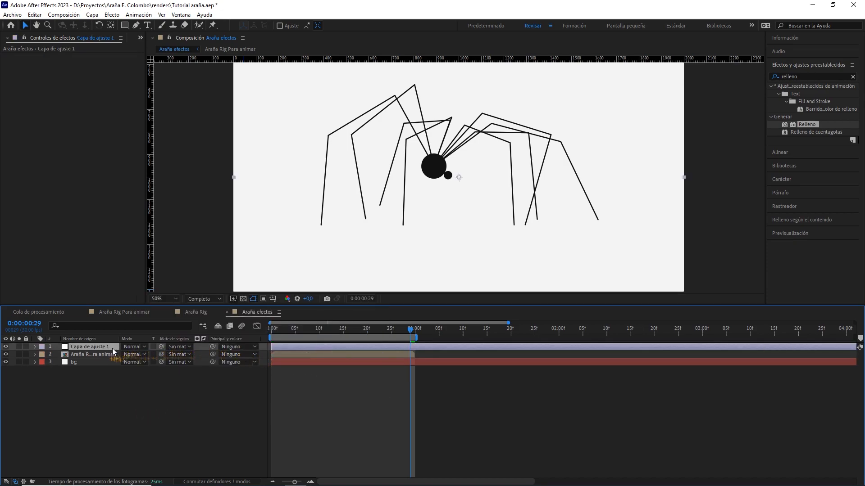
# Find the Desplazamiento turbulento (Turbulent Displace) effect and apply it to the Capa de ajuste 1 layer.
pyautogui.click(801, 76)
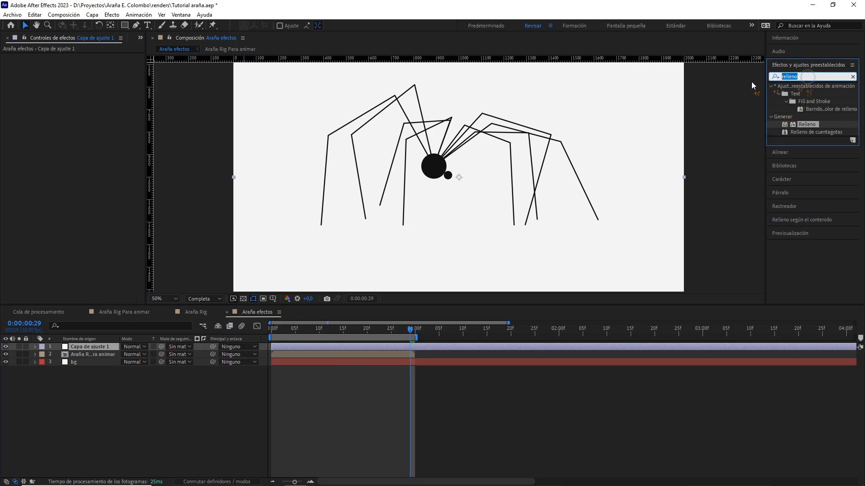
pyautogui.write('desplaza')
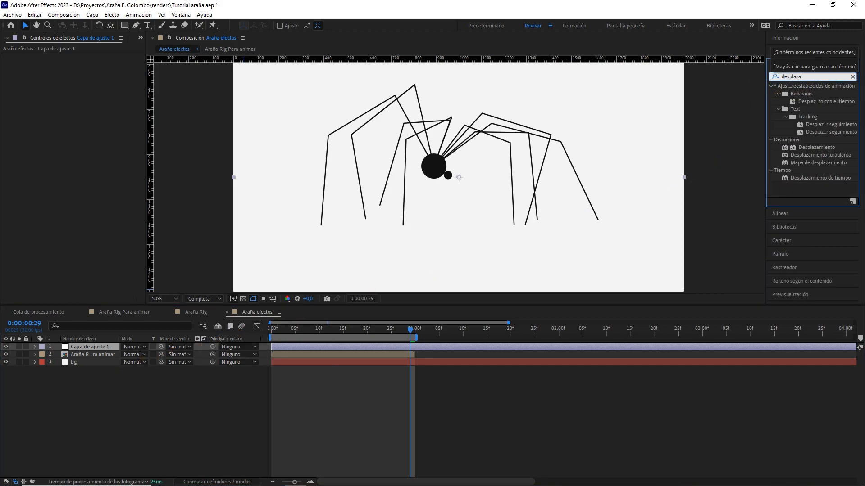
pyautogui.write('miento t')
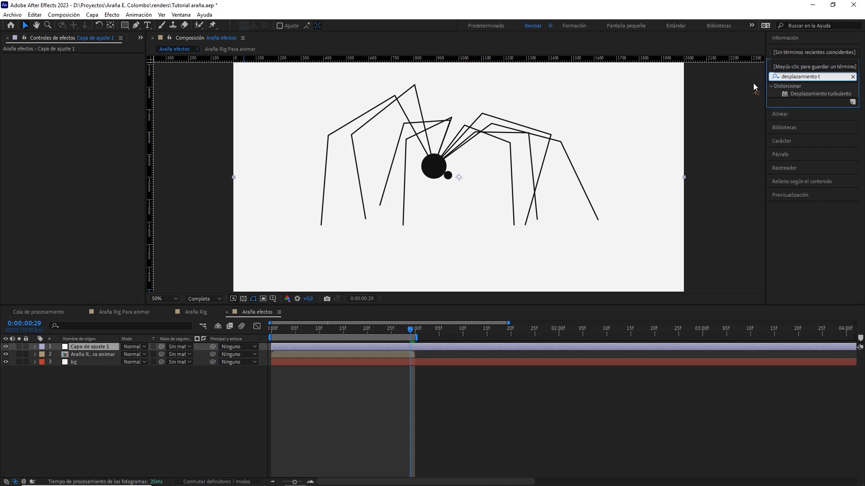
pyautogui.moveTo(798, 92); pyautogui.dragTo(93, 348)
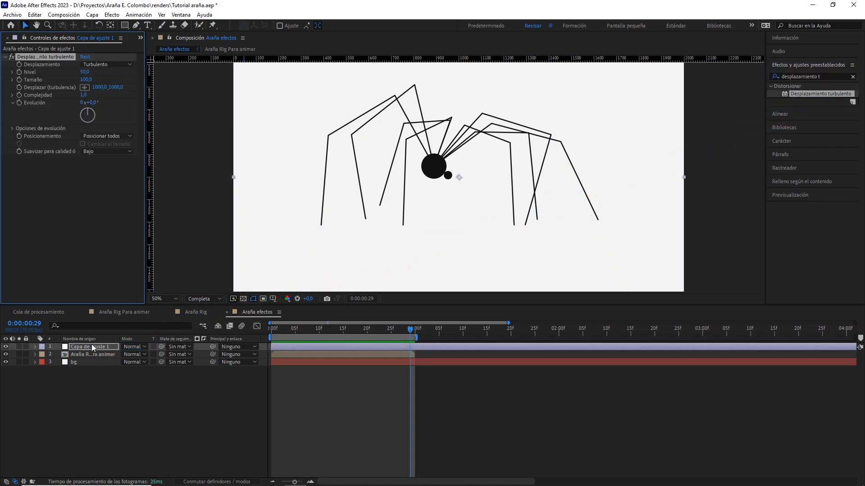
# Set the Desplazamiento turbulento effect's Nivel to 20 and its Tamaño to 2.
pyautogui.click(83, 72)
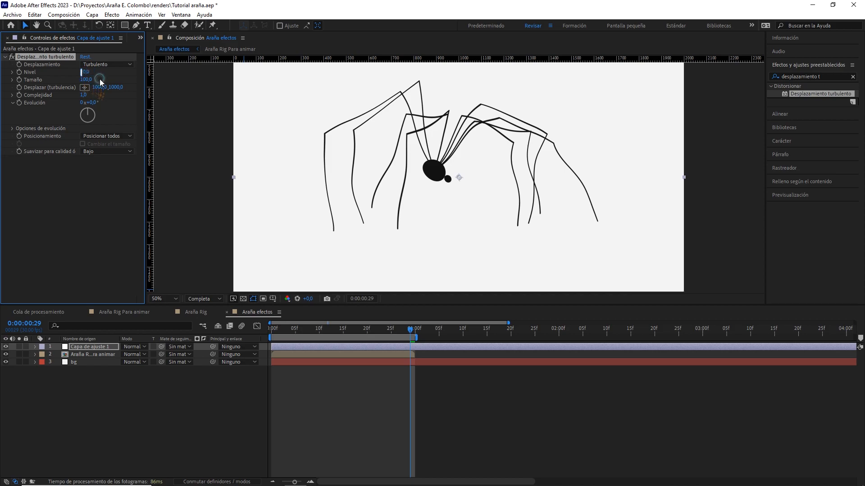
pyautogui.press('Tab')
pyautogui.write('2')
pyautogui.press('Return')
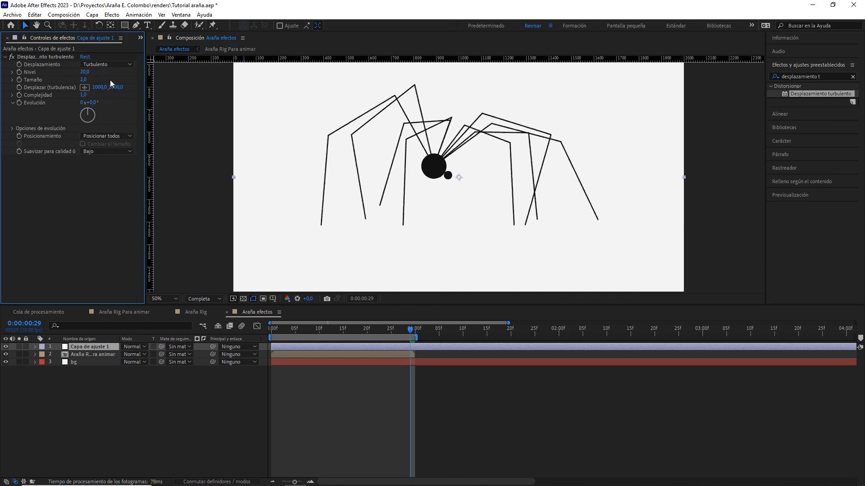
# Draw a straight horizontal ground line about 1570 px long under the spider's feet with the Pen tool, on a new shape layer.
pyautogui.click(106, 389)
pyautogui.click(136, 27)
pyautogui.click(278, 226)
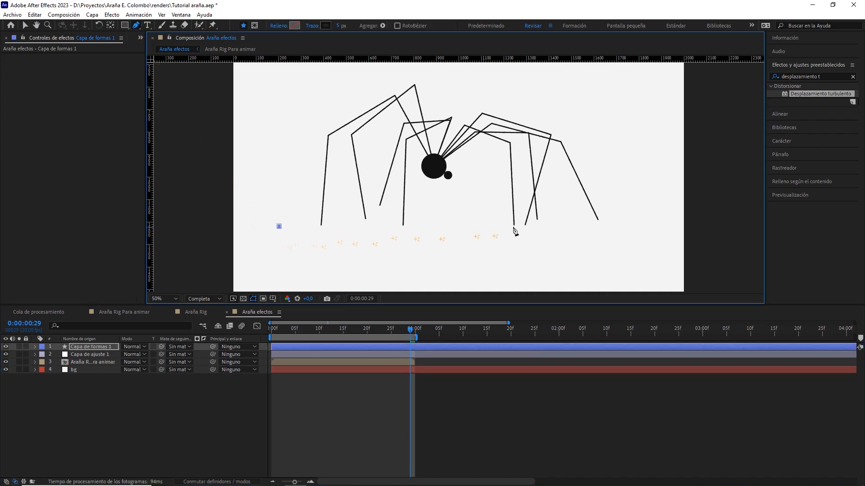
pyautogui.click(631, 226)
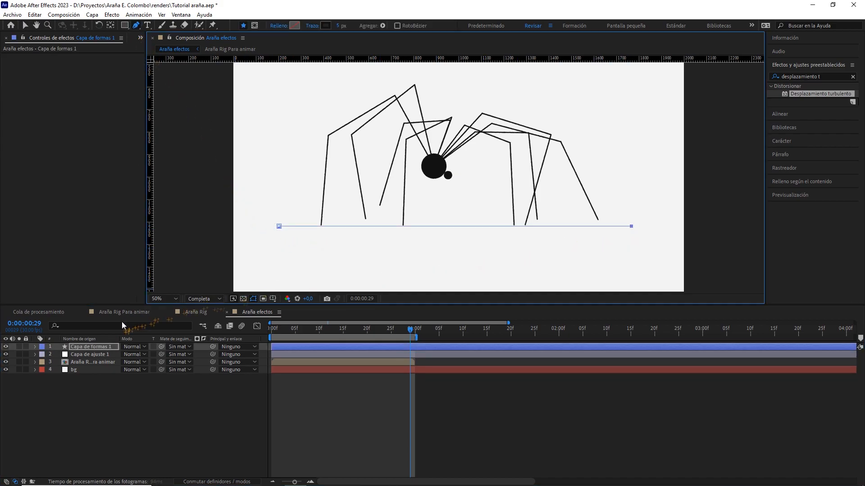
# Rename the ground line's shape layer as suelo.
pyautogui.click(89, 346)
pyautogui.press('Return')
pyautogui.write('suelo')
pyautogui.click(105, 393)
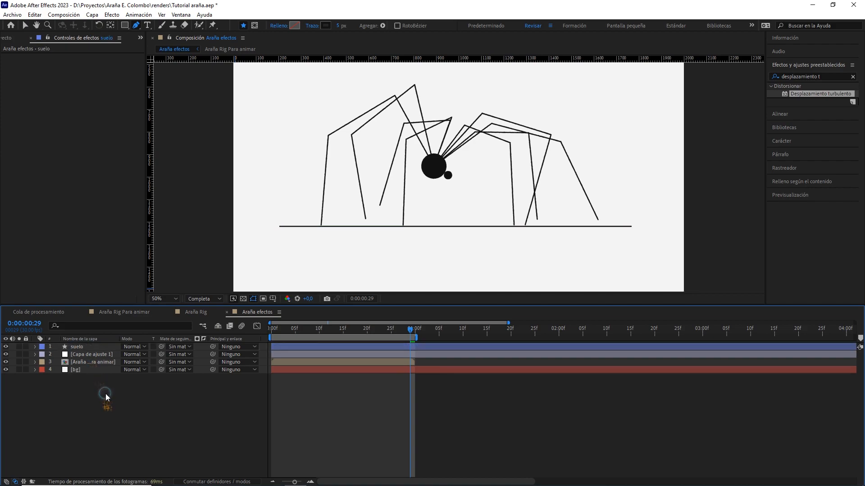
# Align the suelo layer to the composition's horizontal and vertical centre.
pyautogui.click(107, 350)
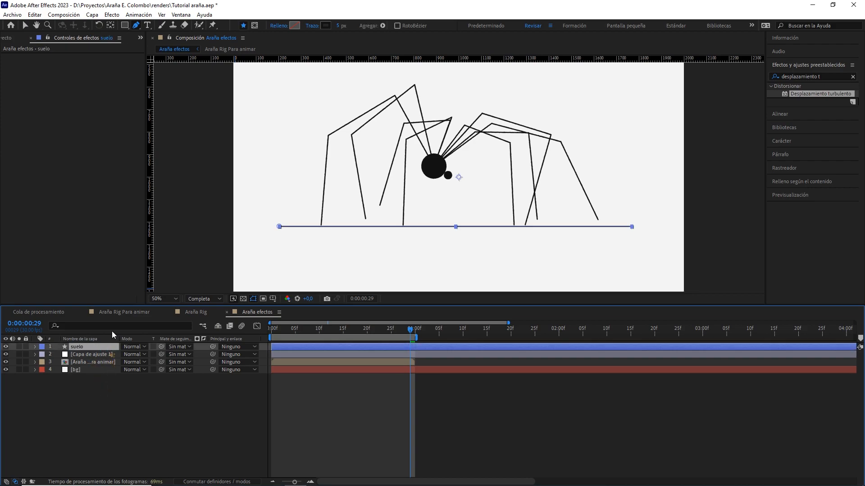
pyautogui.click(181, 15)
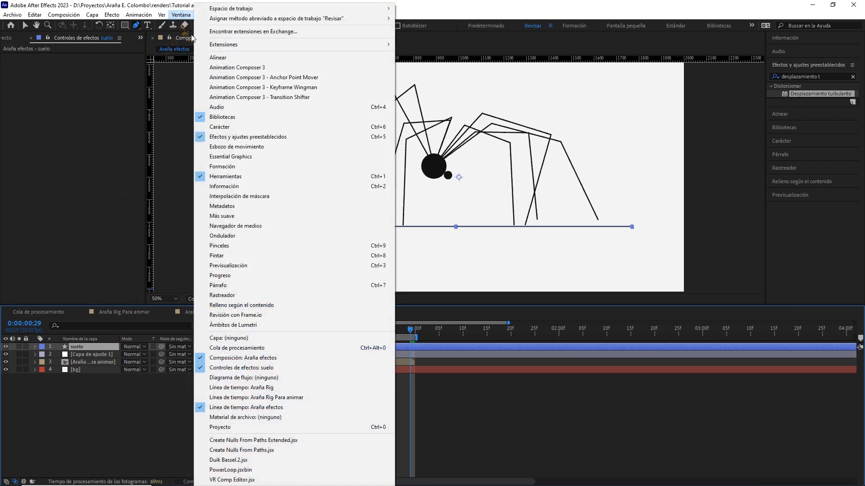
pyautogui.click(212, 56)
pyautogui.click(790, 101)
pyautogui.click(835, 101)
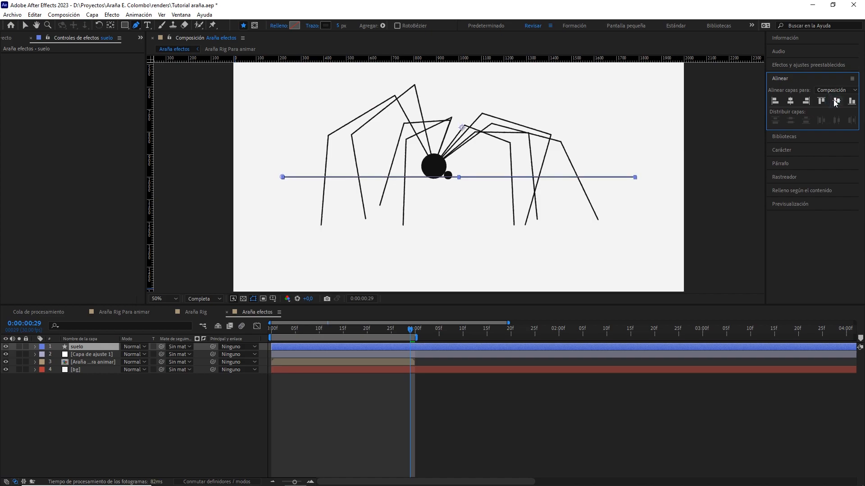
# Nudge the suelo line straight down about 210 px until it meets the tips of the spider's planted legs.
pyautogui.click(26, 26)
pyautogui.scroll(1, 444, 189)
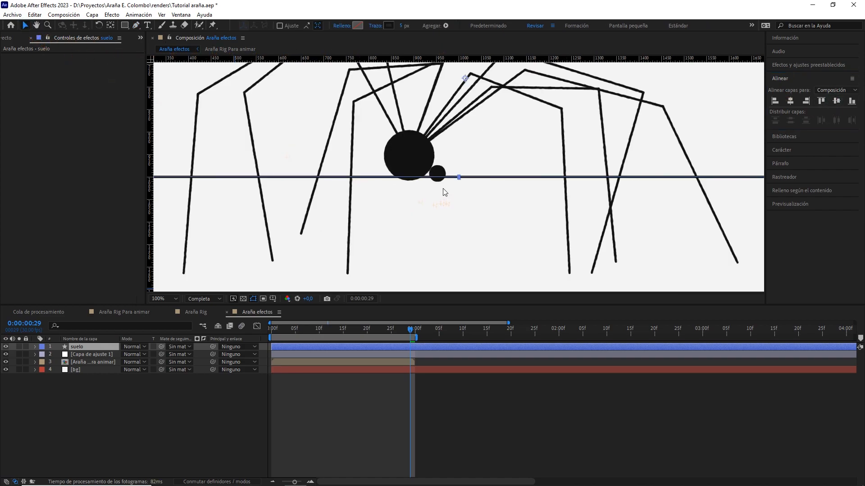
pyautogui.hotkey('shift', 'Down')
pyautogui.hotkey('shift', 'Down')
pyautogui.hotkey('shift', 'Down')
pyautogui.hotkey('shift', 'Down')
pyautogui.hotkey('shift', 'Down')
pyautogui.hotkey('shift', 'Down')
pyautogui.hotkey('shift', 'Down')
pyautogui.hotkey('shift', 'Down')
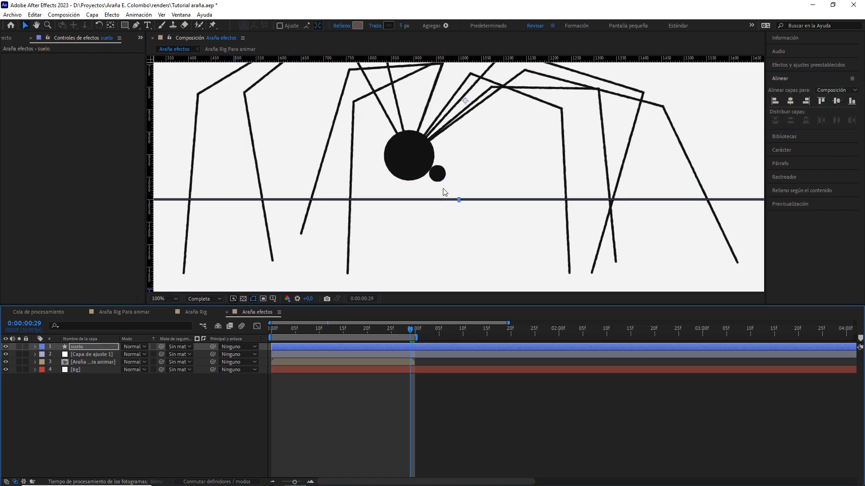
pyautogui.hotkey('shift', 'Down')
pyautogui.hotkey('shift', 'Down')
pyautogui.hotkey('shift', 'Down')
pyautogui.hotkey('shift', 'Down')
pyautogui.hotkey('shift', 'Down')
pyautogui.hotkey('shift', 'Down')
pyautogui.hotkey('shift', 'Down')
pyautogui.hotkey('shift', 'Down')
pyautogui.hotkey('shift', 'Down')
pyautogui.hotkey('shift', 'Down')
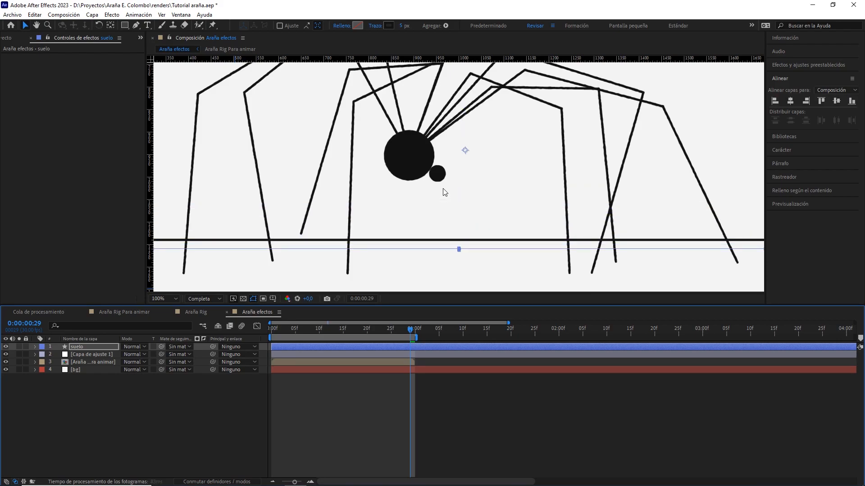
pyautogui.hotkey('shift', 'Down')
pyautogui.hotkey('shift', 'Down')
pyautogui.hotkey('shift', 'Down')
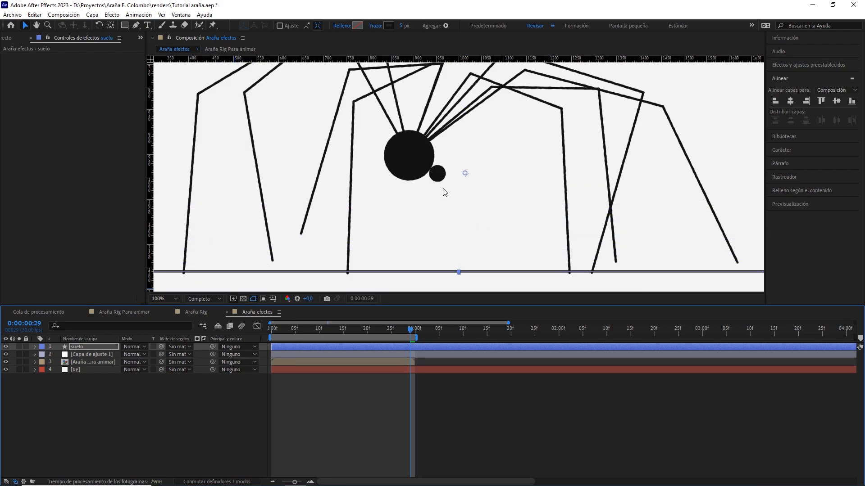
# Move the suelo layer below Capa de ajuste 1 in the layer stack and clear the selection.
pyautogui.moveTo(442, 189); pyautogui.dragTo(474, 175)
pyautogui.scroll(-1, 477, 192)
pyautogui.press('v')
pyautogui.moveTo(92, 348); pyautogui.dragTo(102, 357)
pyautogui.click(136, 401)
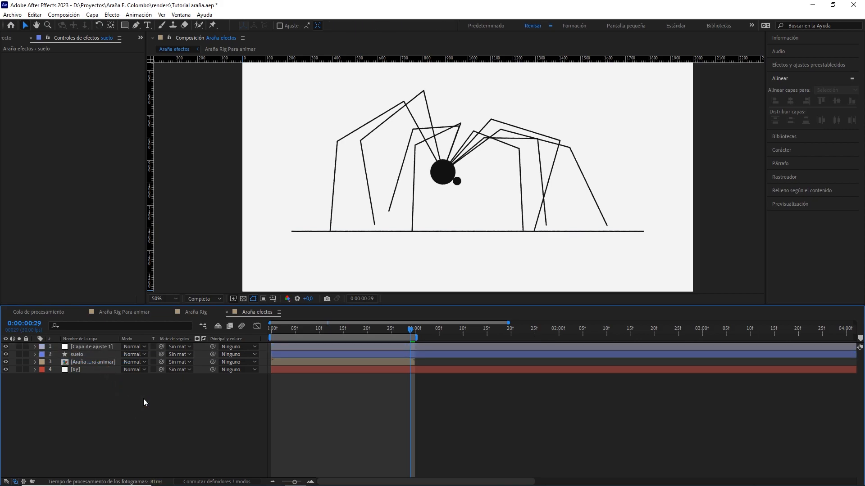
# Preview the spider's walk cycle over the ground line from frame 0:00:00:00.
pyautogui.moveTo(347, 332); pyautogui.dragTo(248, 334)
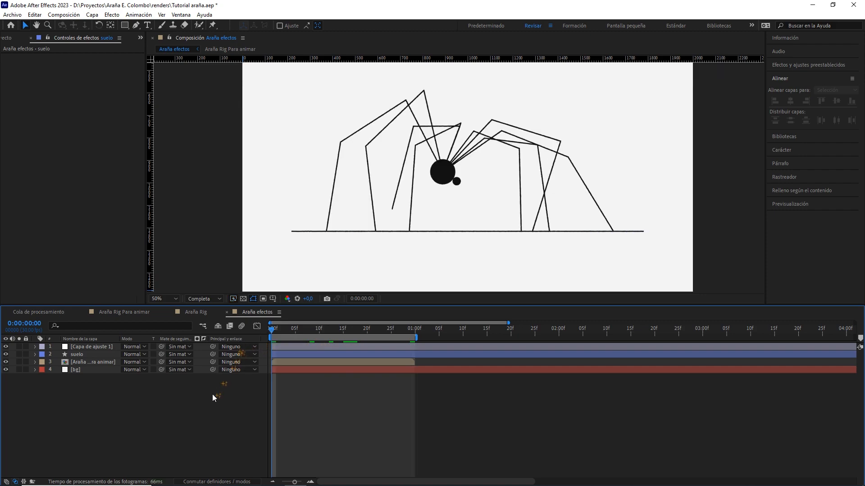
pyautogui.press('space')
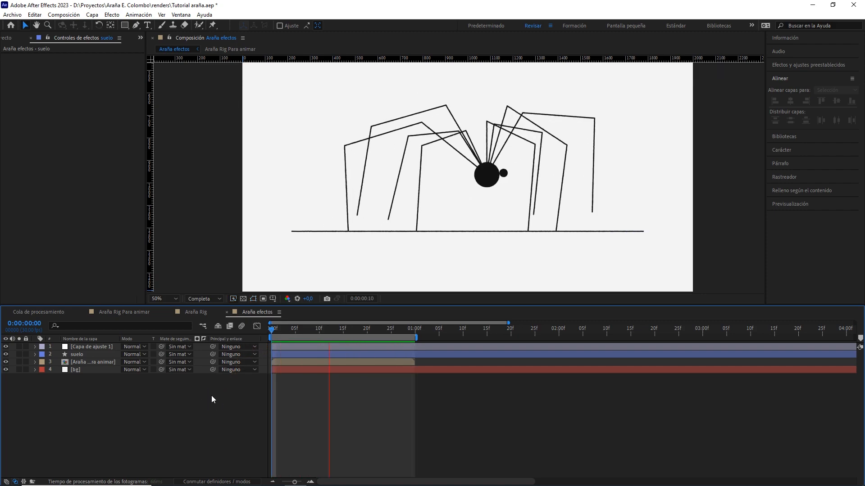